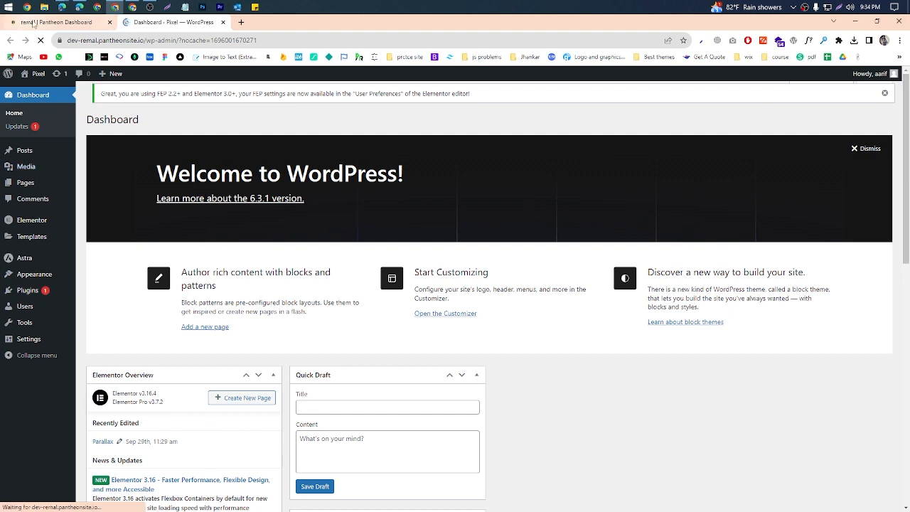
Step: Close the Pantheon Dashboard browser tab
middle_click(64, 27)
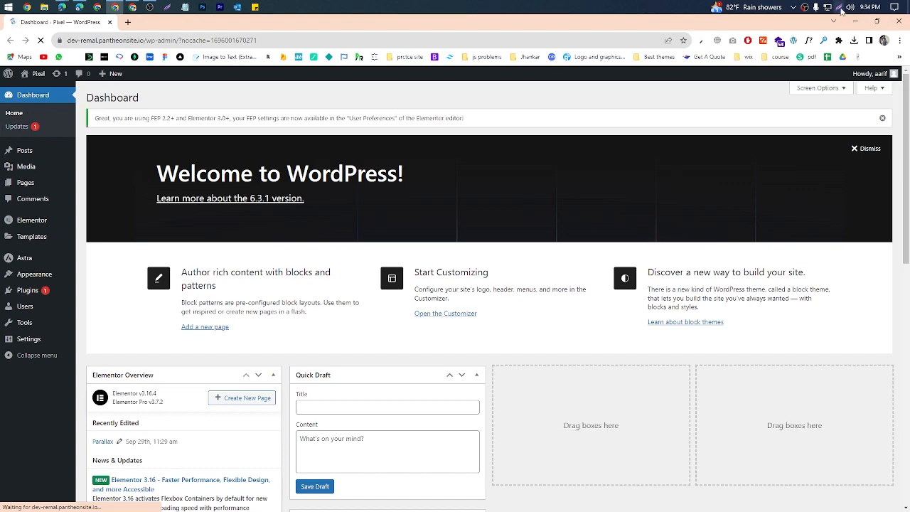
click(842, 9)
mouse_move(1, 0)
mouse_down()
mouse_move(421, 373)
mouse_move(909, 511)
mouse_up()
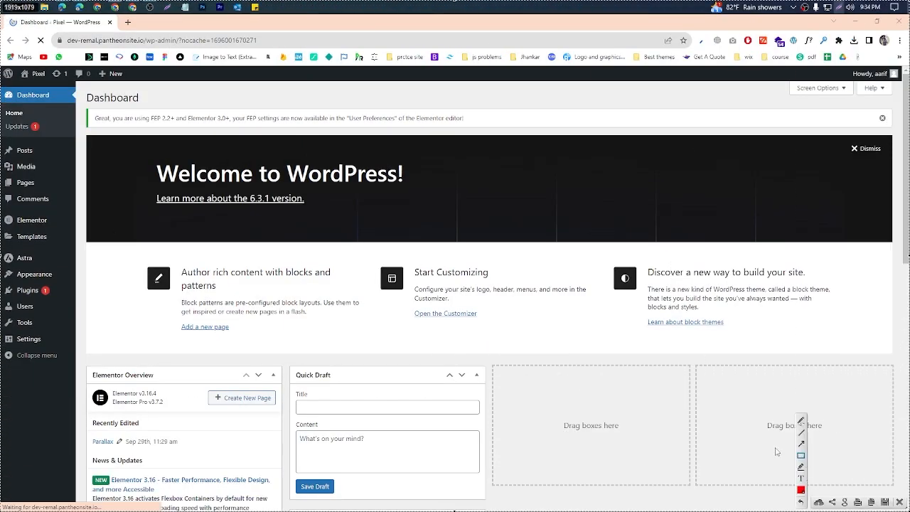
mouse_move(2, 36)
mouse_down()
mouse_move(421, 403)
mouse_move(725, 506)
mouse_move(898, 497)
mouse_move(822, 444)
mouse_up()
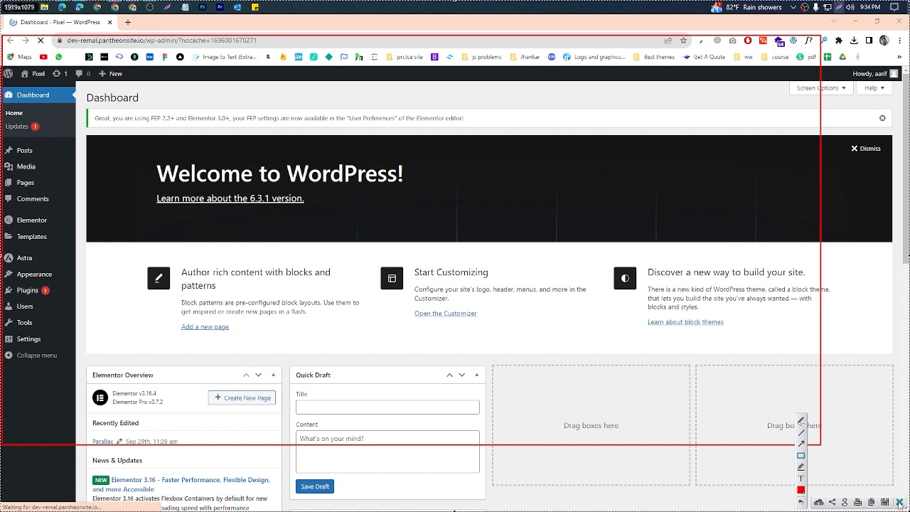
click(900, 502)
Step: Check the Google Meet call window and return to the WordPress dashboard
mouse_move(68, 193)
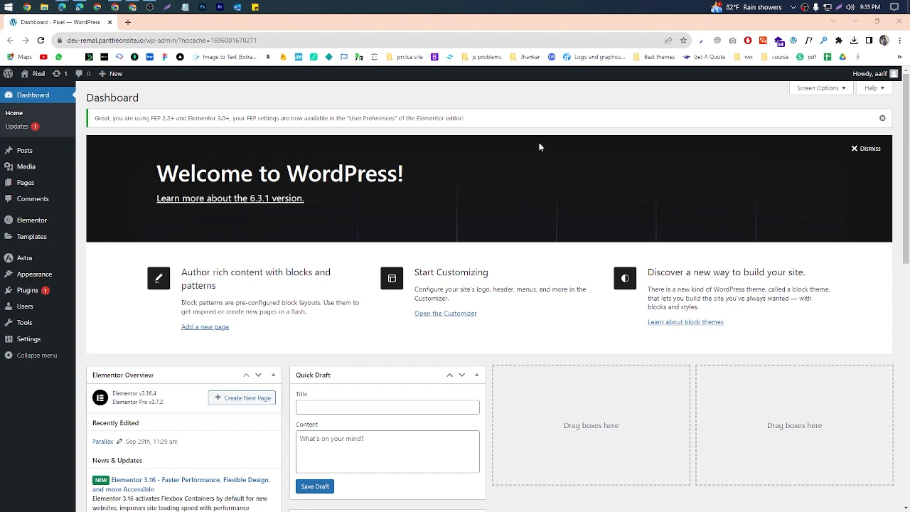
mouse_move(39, 225)
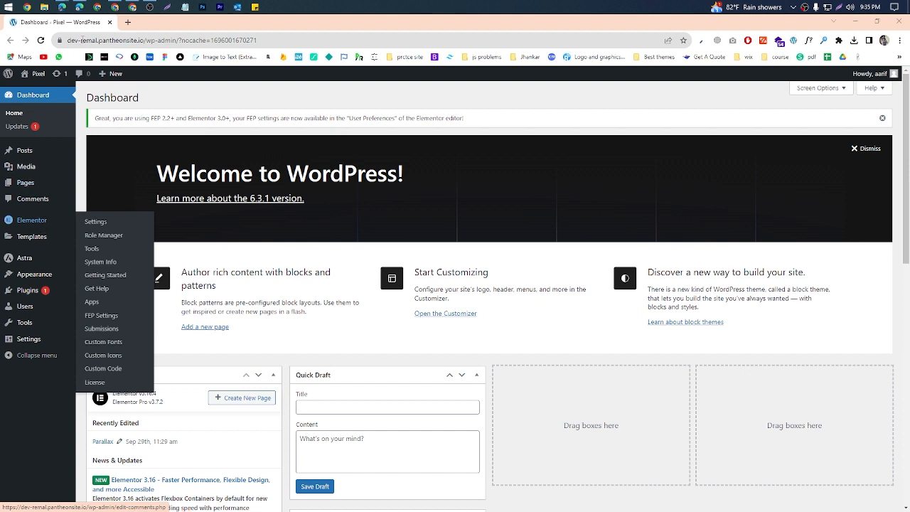
mouse_move(61, 7)
click(72, 59)
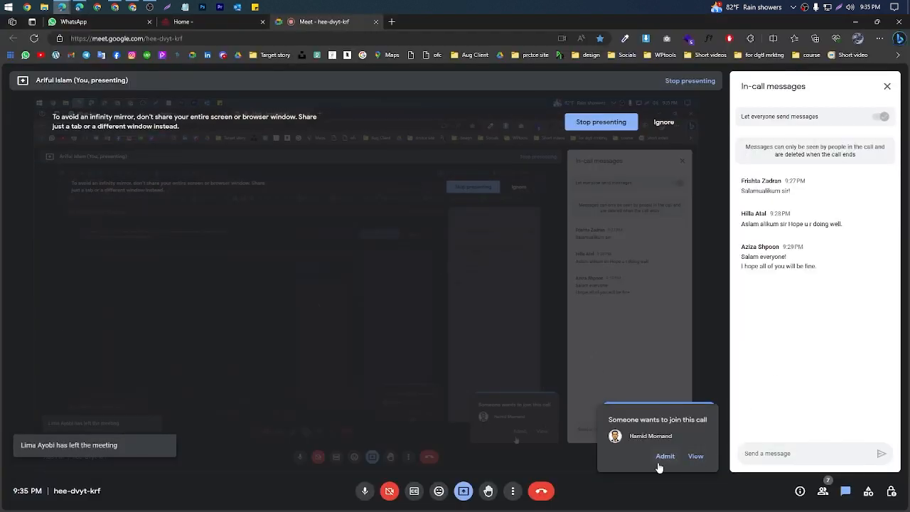
click(856, 24)
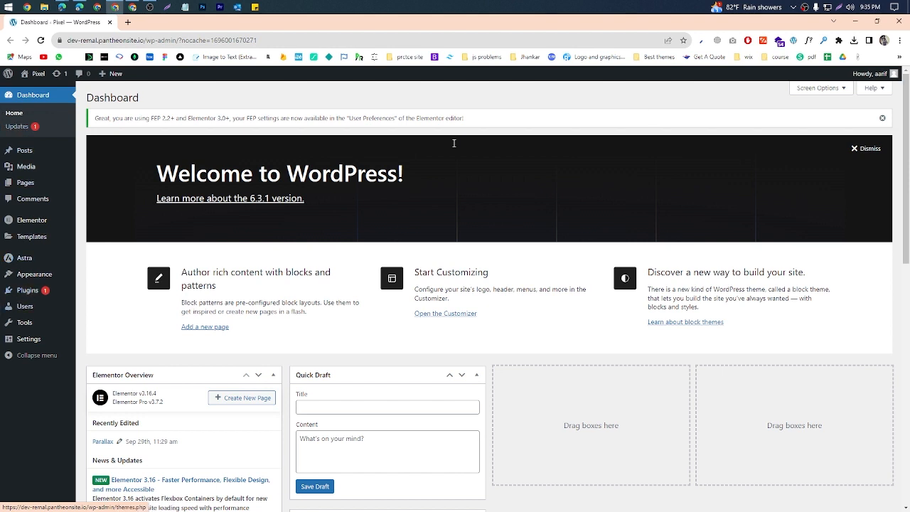
Step: Open the installed themes page and load the site's front page in a separate browser tab
mouse_move(36, 279)
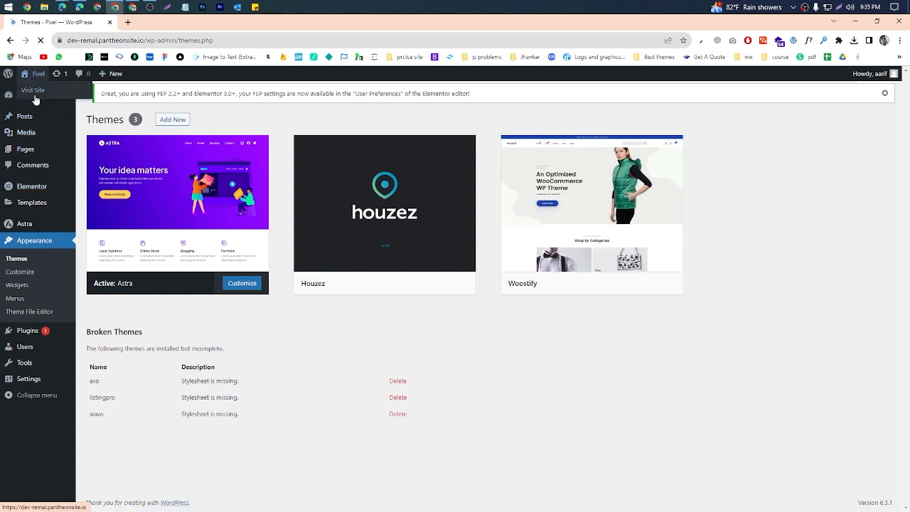
middle_click(32, 95)
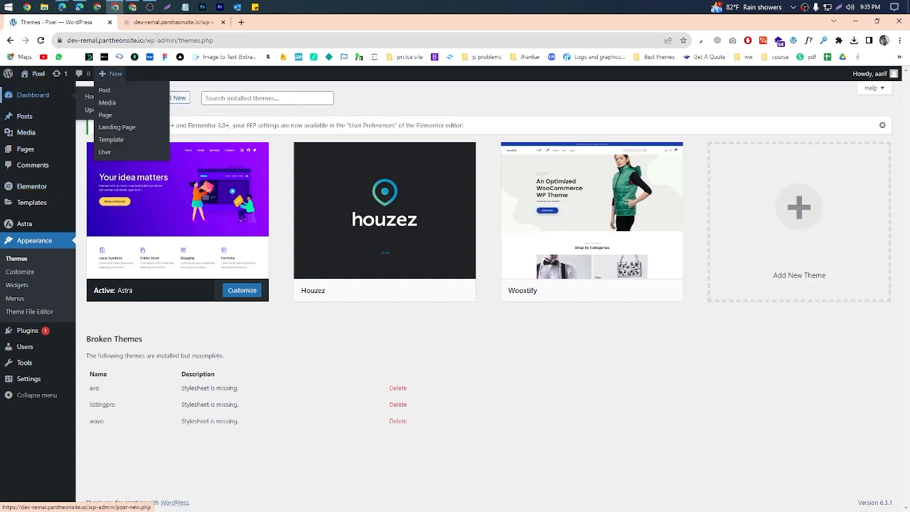
middle_click(168, 27)
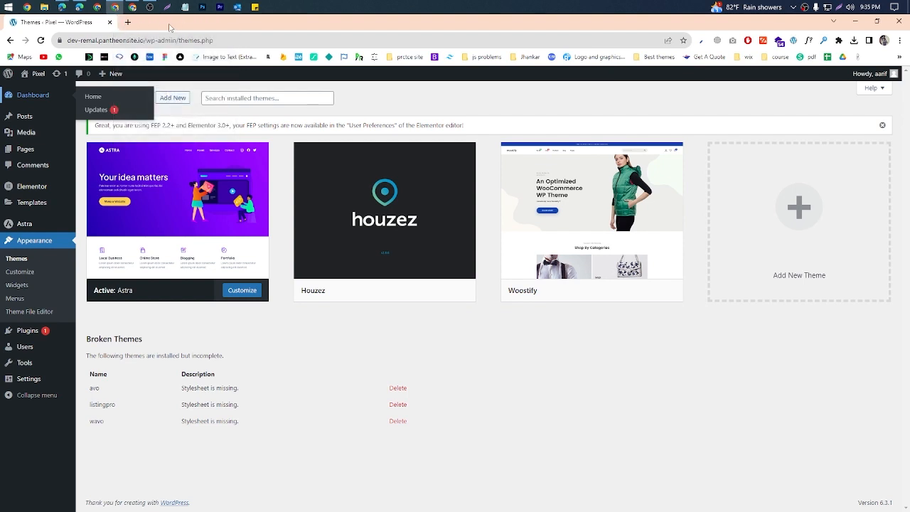
middle_click(39, 92)
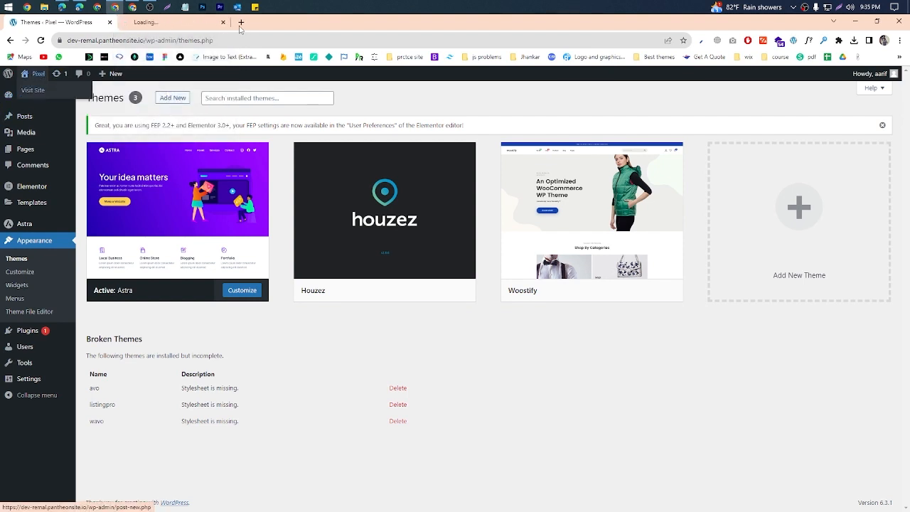
click(165, 22)
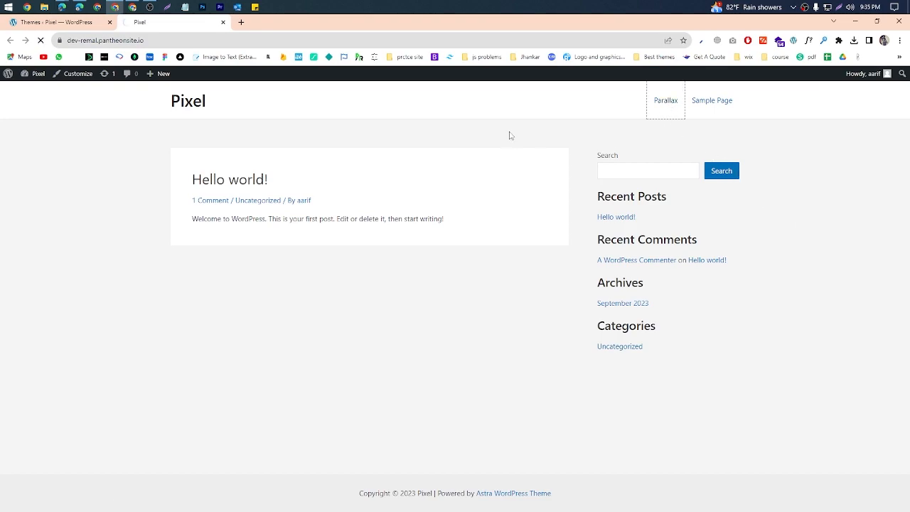
Step: Switch to Edge, view the Quickreachers home and About Us pages as an example site, and return to Chrome
click(81, 7)
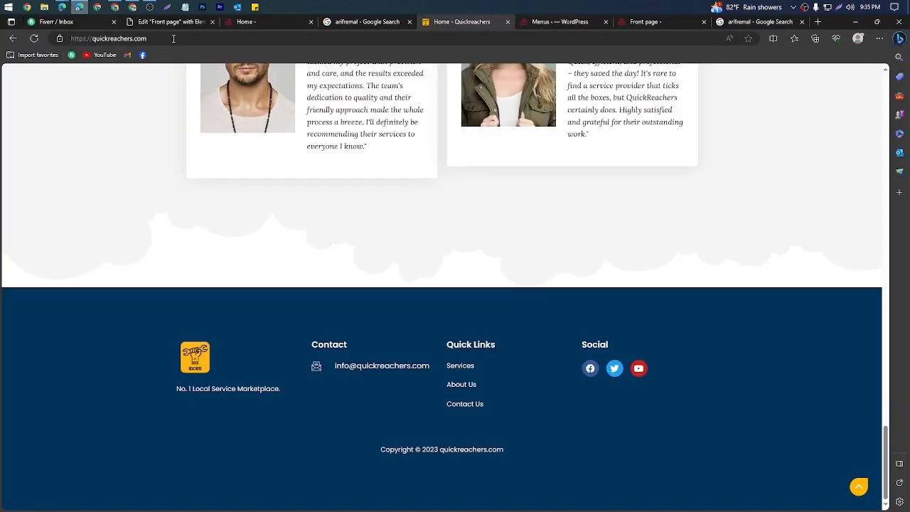
scroll(521, 260, up, 20)
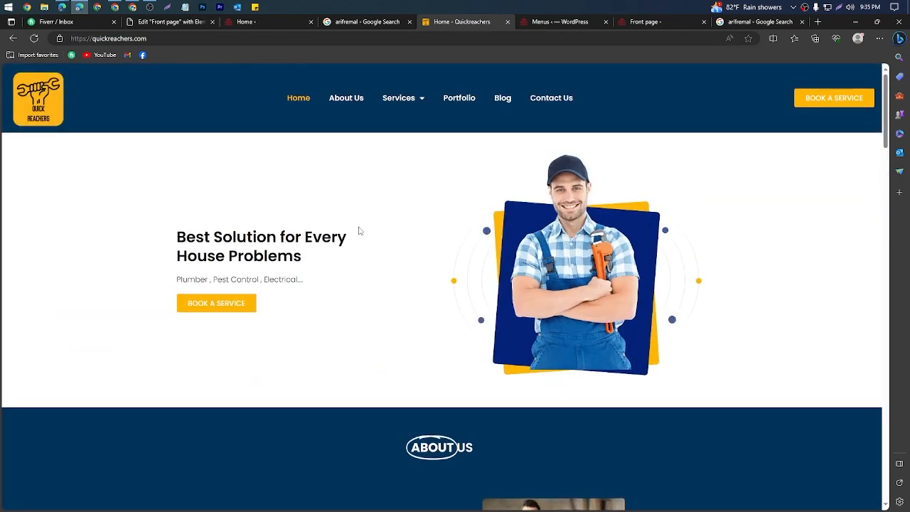
scroll(360, 230, down, 8)
scroll(360, 230, up, 8)
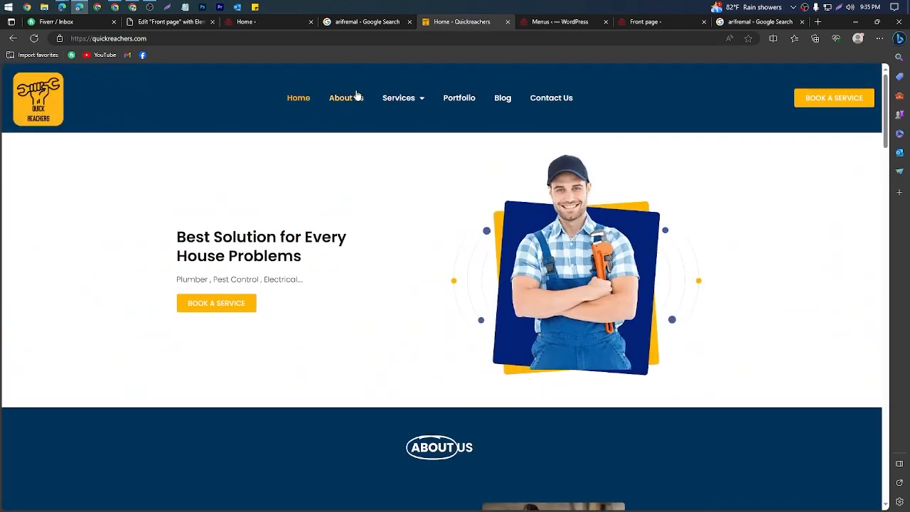
click(357, 98)
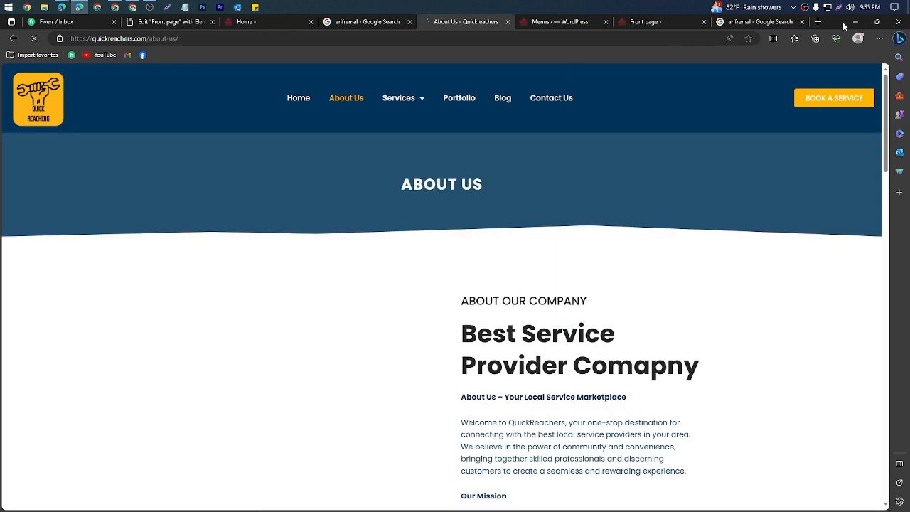
click(854, 23)
Step: Examine the scrolling effect on the Pixel site's Parallax page and return to the installed themes page
scroll(343, 184, down, 6)
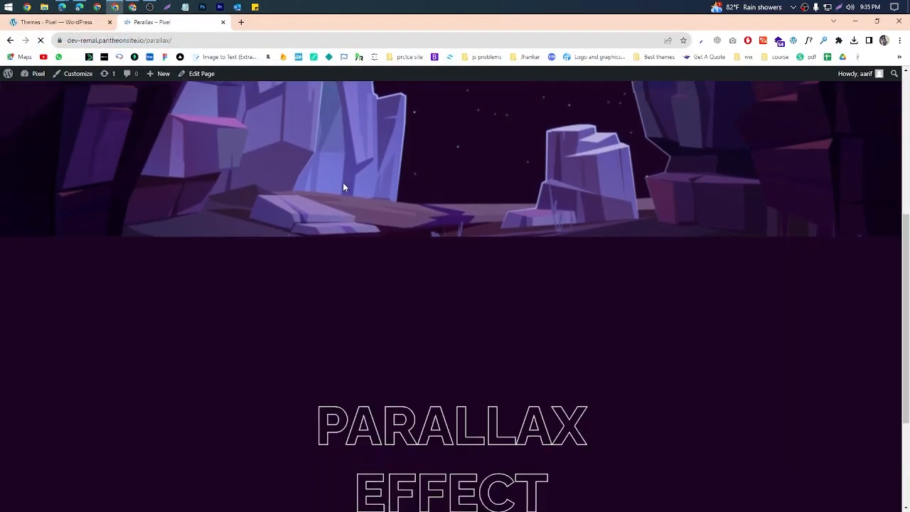
scroll(343, 183, up, 6)
scroll(343, 184, down, 2)
scroll(344, 185, down, 3)
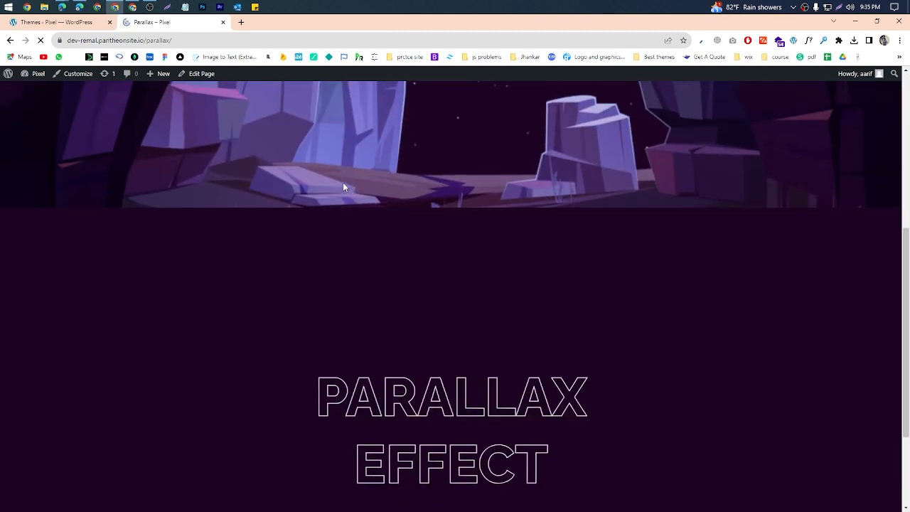
scroll(345, 185, up, 5)
click(60, 22)
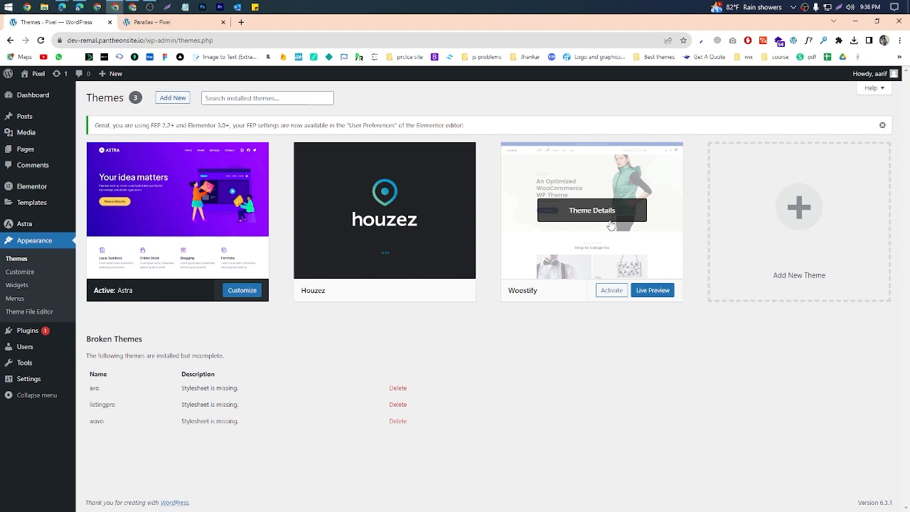
Step: Search Google in a new tab for "ecommerce theme for wordpress free"
click(241, 22)
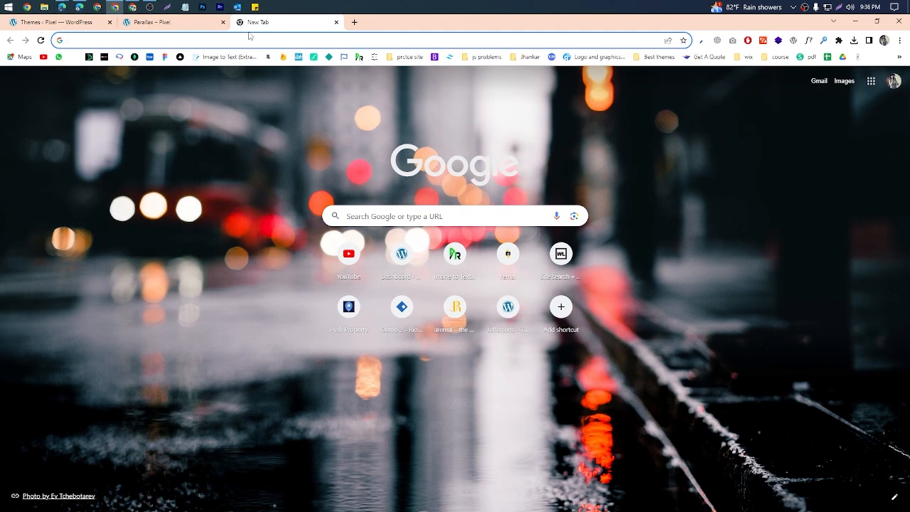
text(ecommerce)
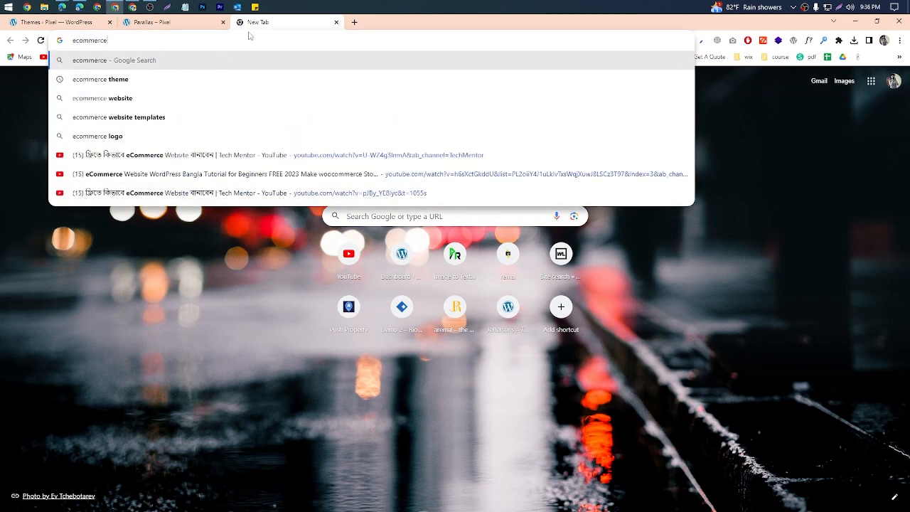
text( theme)
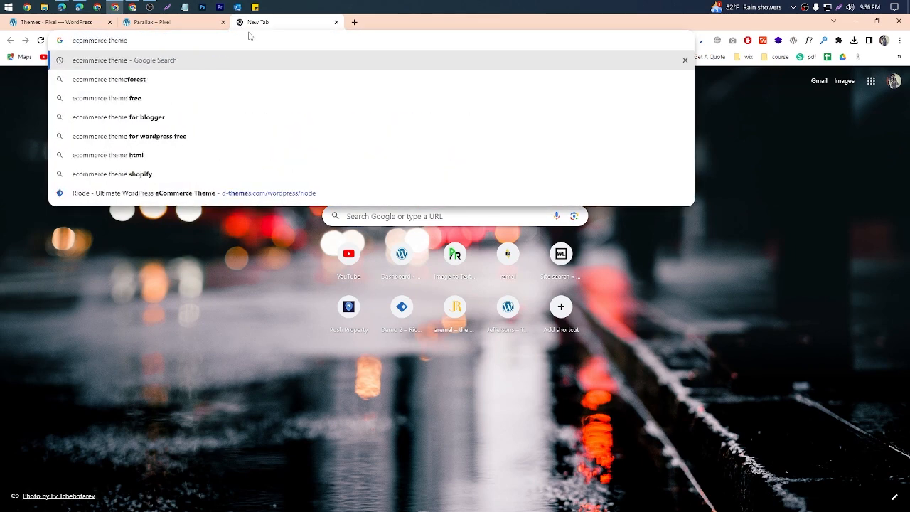
key(Down)
key(Down)
key(Down)
key(Down)
key(Down)
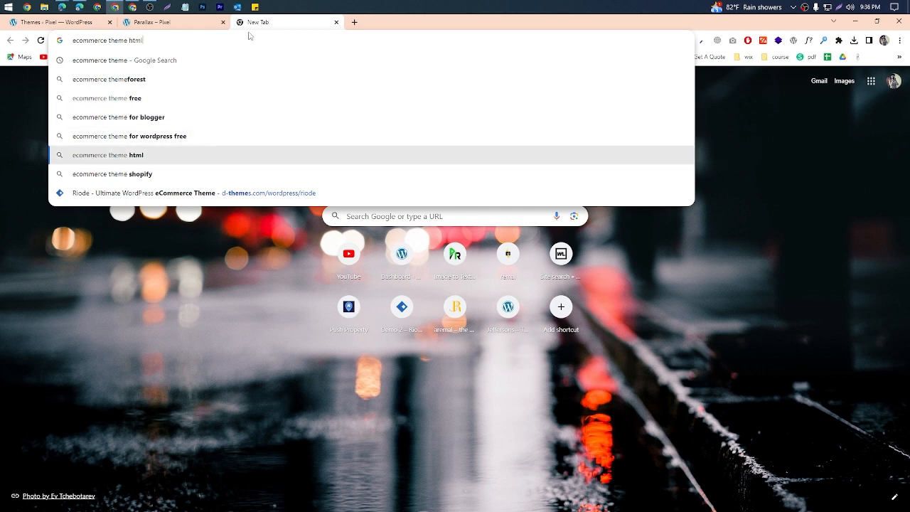
key(Up)
key(Return)
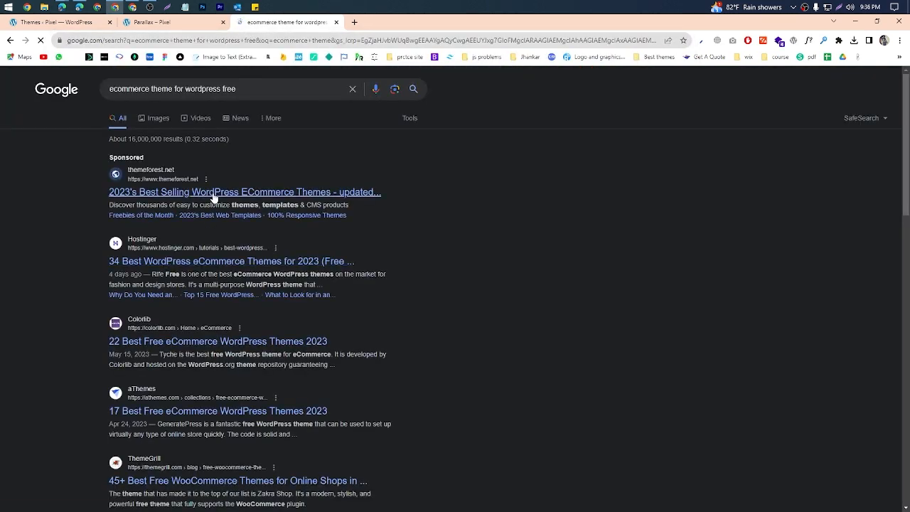
Step: Open Hostinger's "34 Best WordPress eCommerce Themes" article from the search results and go to its Astra entry
middle_click(204, 262)
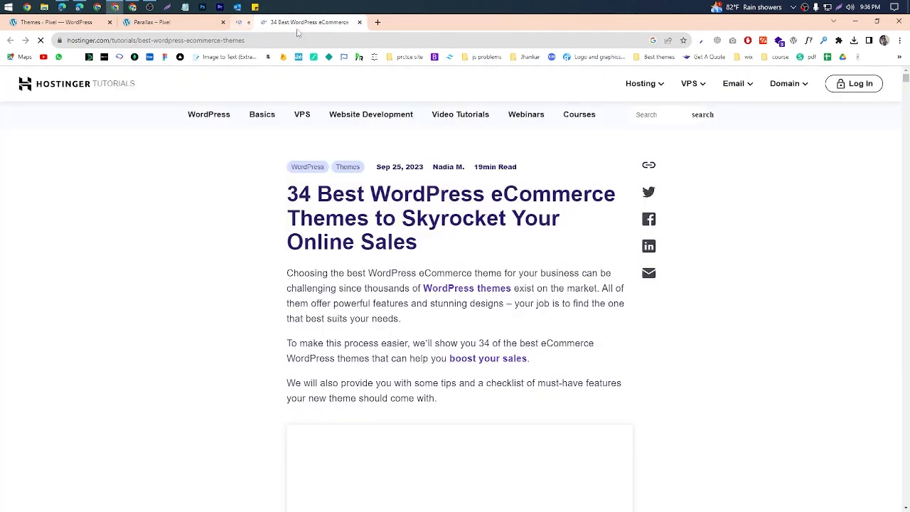
scroll(452, 281, down, 5)
scroll(451, 281, down, 12)
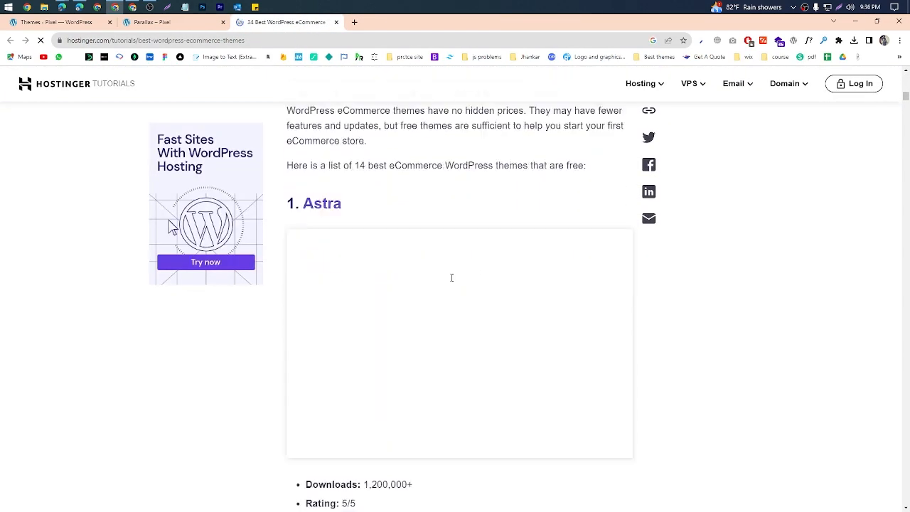
scroll(453, 283, down, 3)
scroll(416, 214, up, 3)
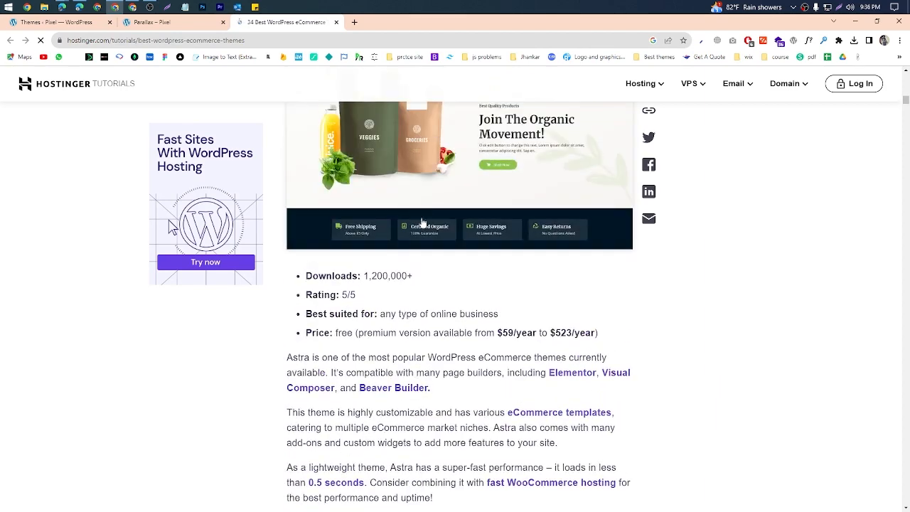
Step: Open the article's screenshots of the Astra, Botiga, Rife Free and Blossom Shop themes in separate tabs
middle_click(417, 221)
scroll(418, 220, down, 10)
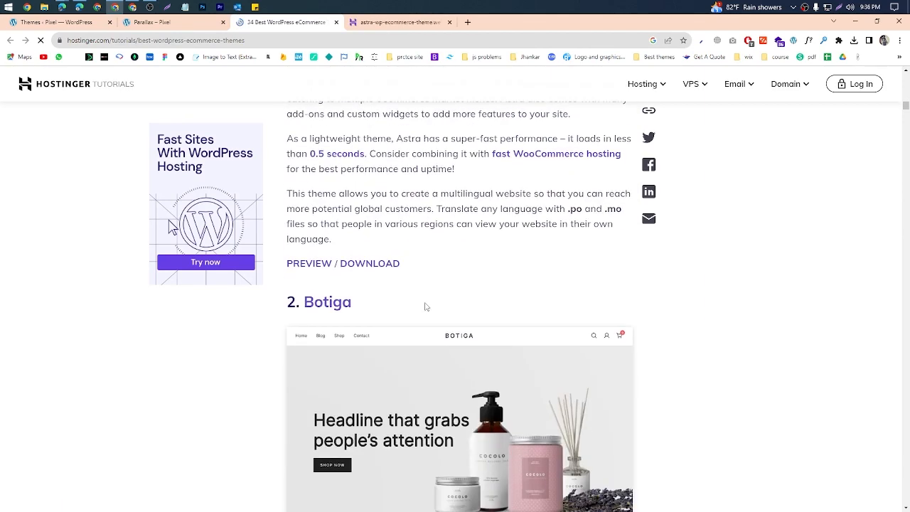
middle_click(412, 226)
scroll(326, 214, up, 1)
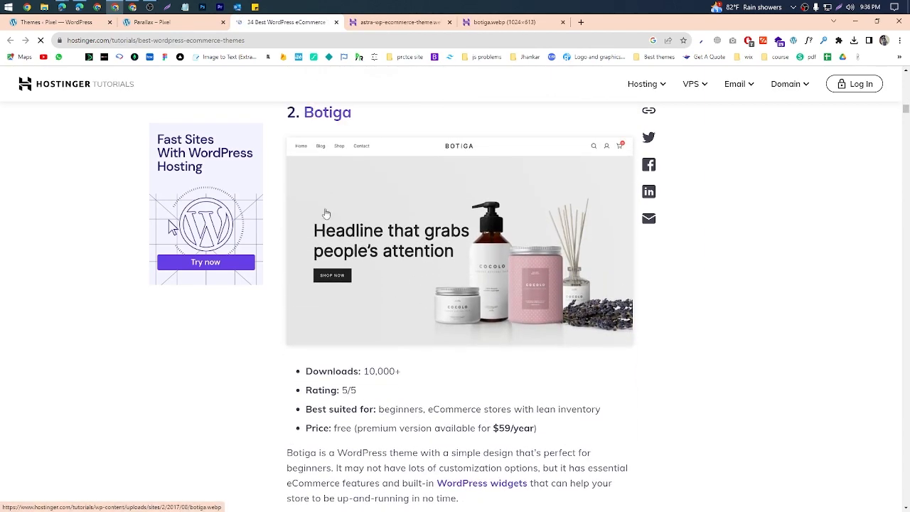
scroll(388, 315, down, 7)
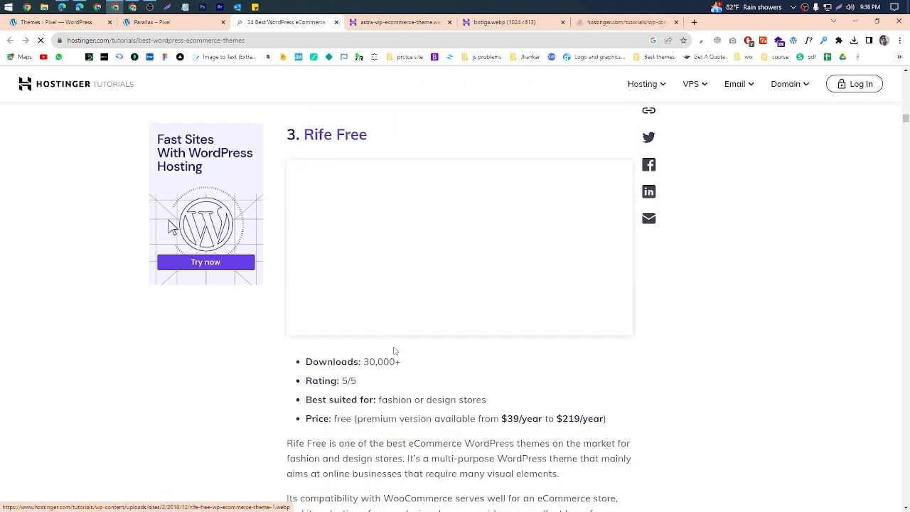
scroll(395, 351, down, 9)
middle_click(400, 313)
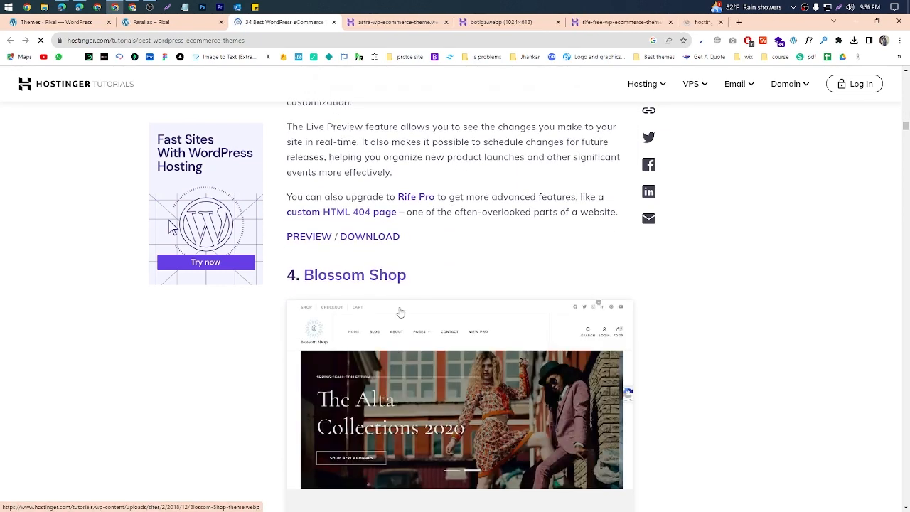
Step: Look through the opened theme screenshots, close their tabs, and return to the Astra and Botiga entries in the article
key(ctrl+Tab)
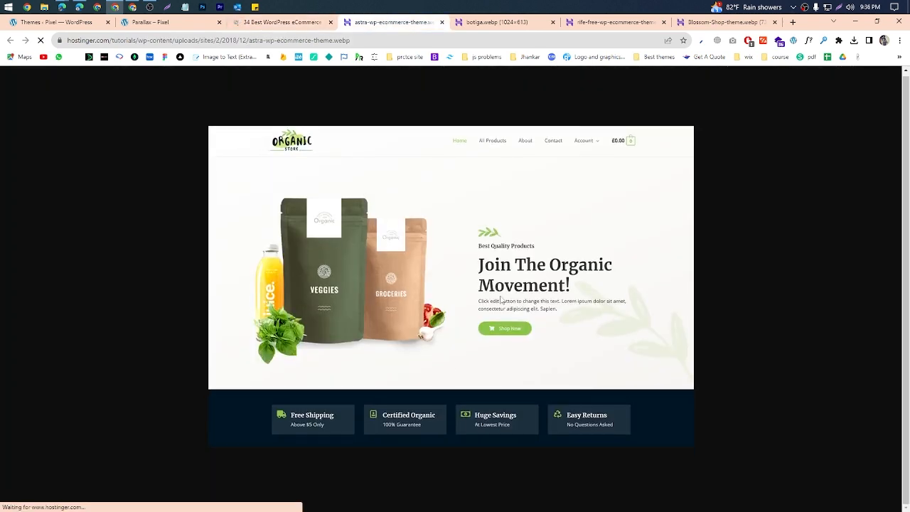
middle_click(375, 27)
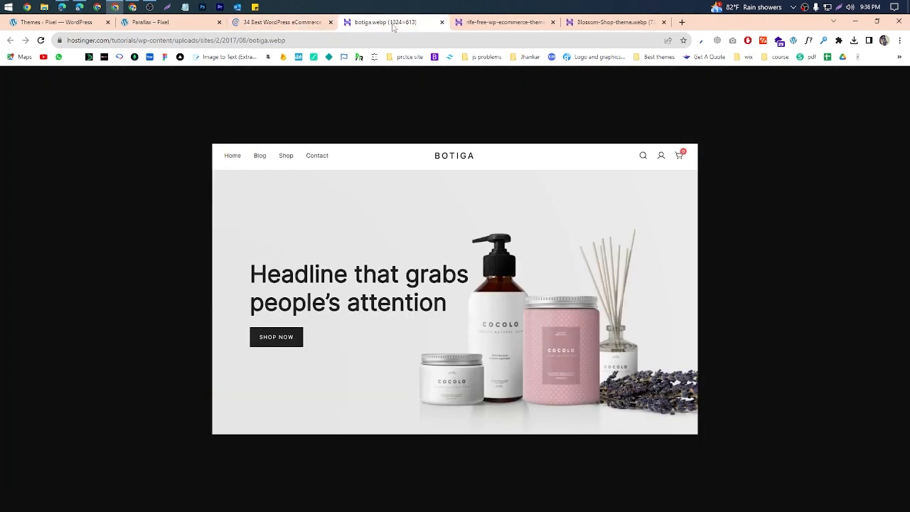
middle_click(394, 28)
middle_click(393, 27)
middle_click(394, 27)
scroll(441, 329, up, 10)
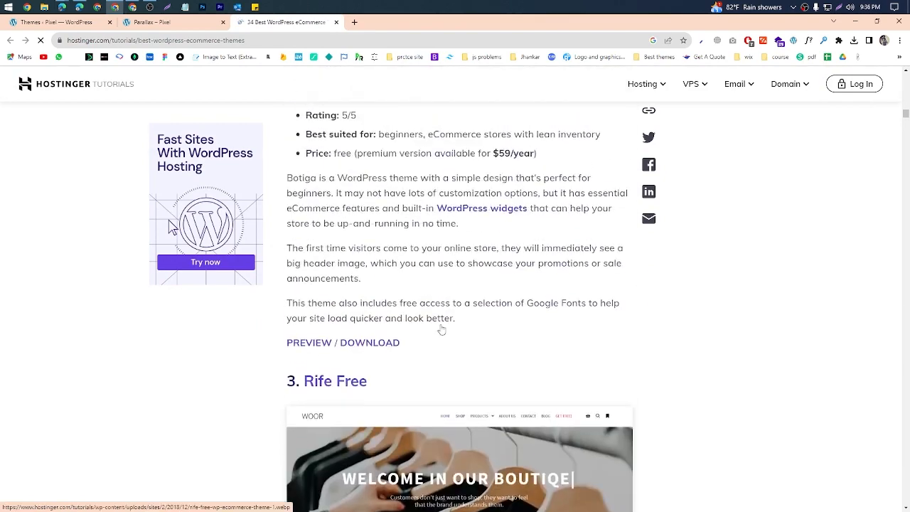
scroll(441, 329, up, 8)
scroll(376, 301, down, 1)
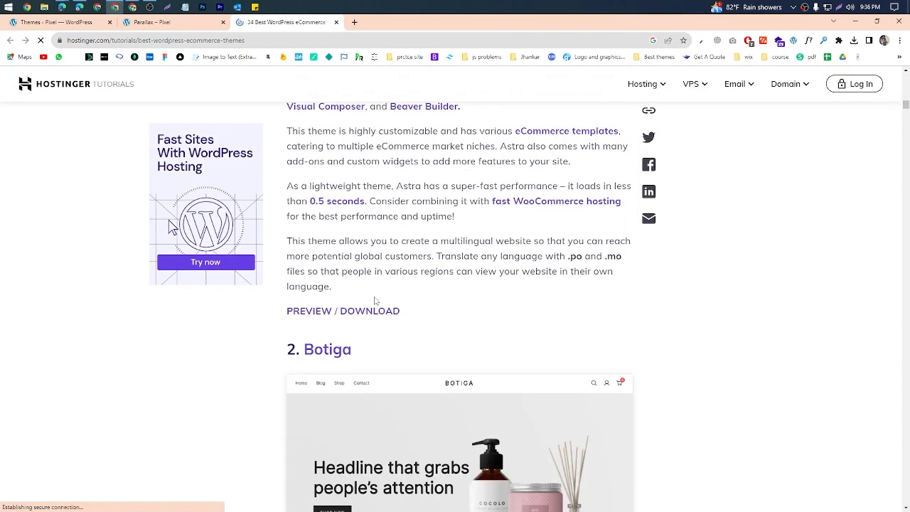
Step: Open the Astra theme's preview from the article in a separate tab and return to the article
scroll(375, 301, up, 3)
scroll(319, 301, down, 2)
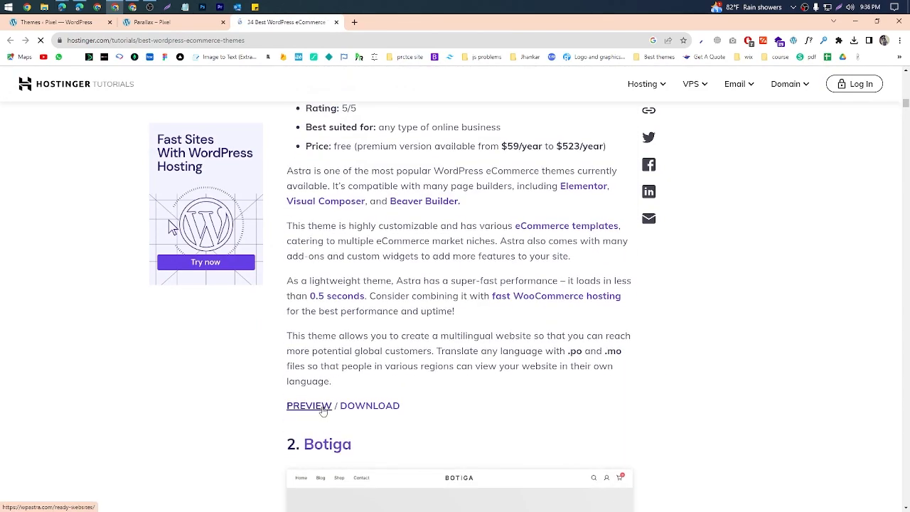
click(323, 409)
click(283, 22)
scroll(362, 199, down, 8)
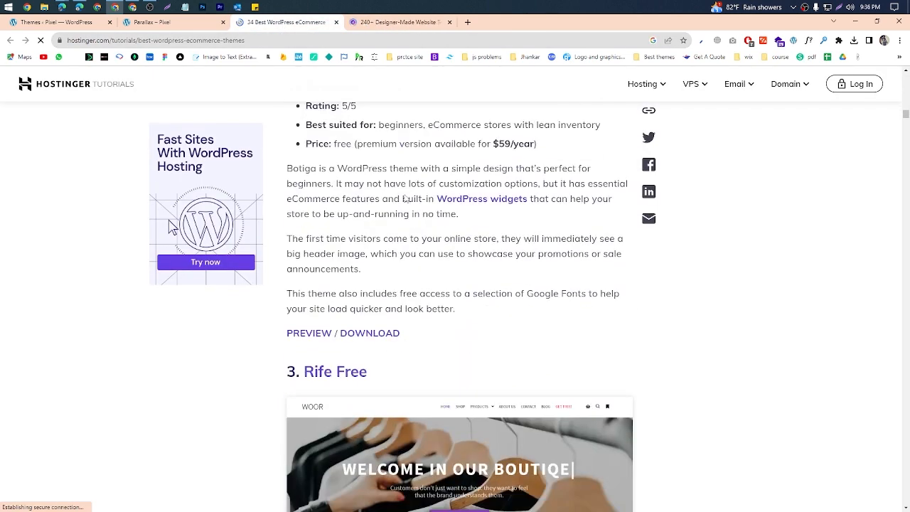
Step: Open the Botiga theme's preview from the article in a separate tab and return to the article
scroll(361, 199, up, 1)
scroll(360, 213, up, 2)
scroll(360, 246, down, 3)
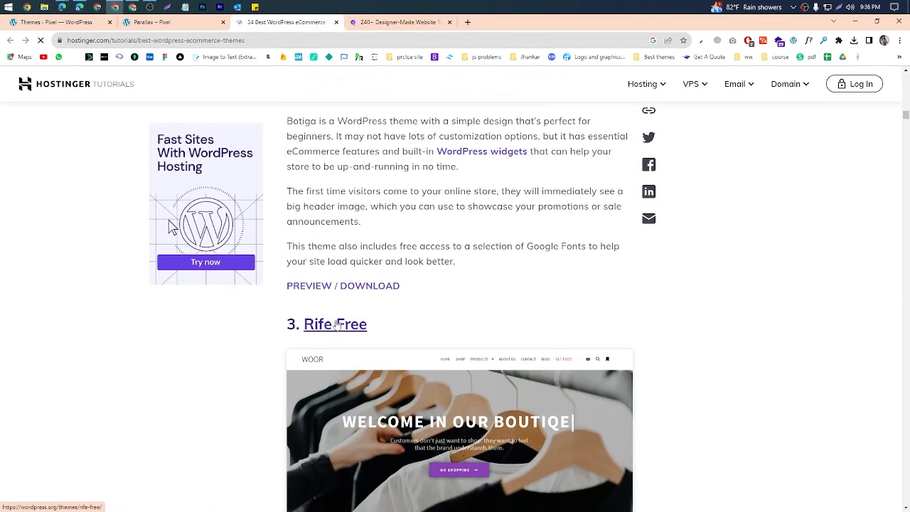
click(317, 285)
click(280, 23)
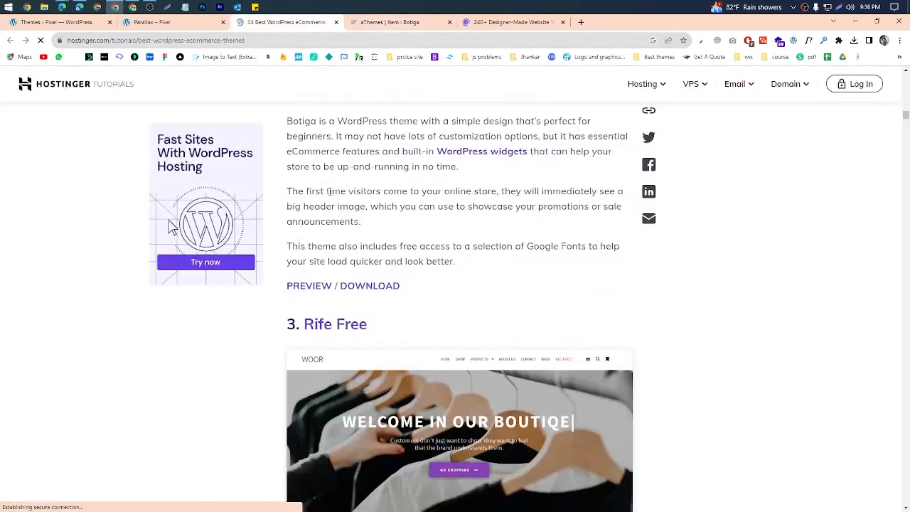
Step: Find the Shops theme entry in the article, open its preview in a separate tab, and return to the article
scroll(331, 199, down, 15)
scroll(330, 206, down, 15)
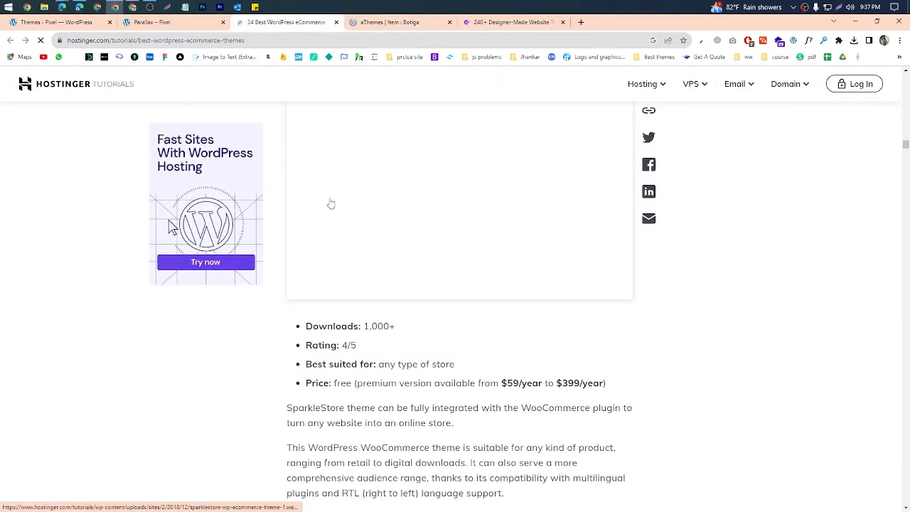
scroll(332, 213, up, 2)
scroll(335, 319, down, 5)
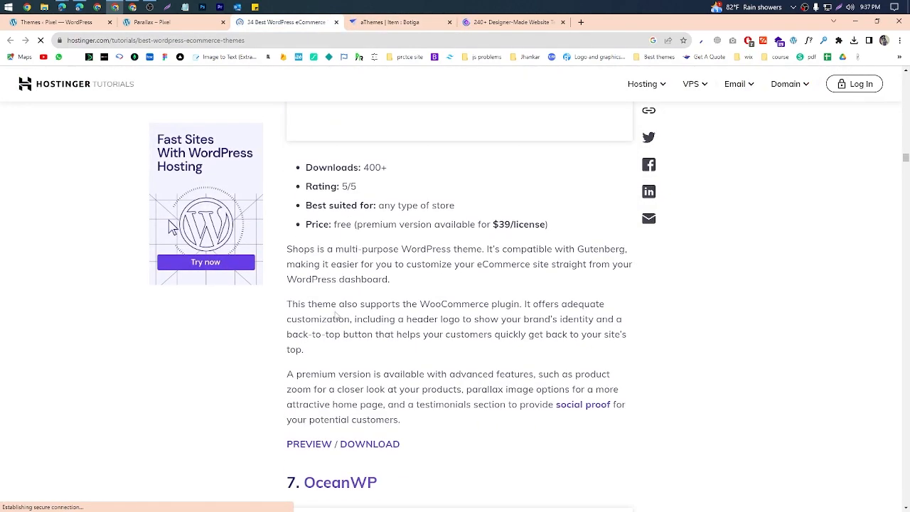
scroll(335, 245, up, 4)
scroll(334, 245, down, 7)
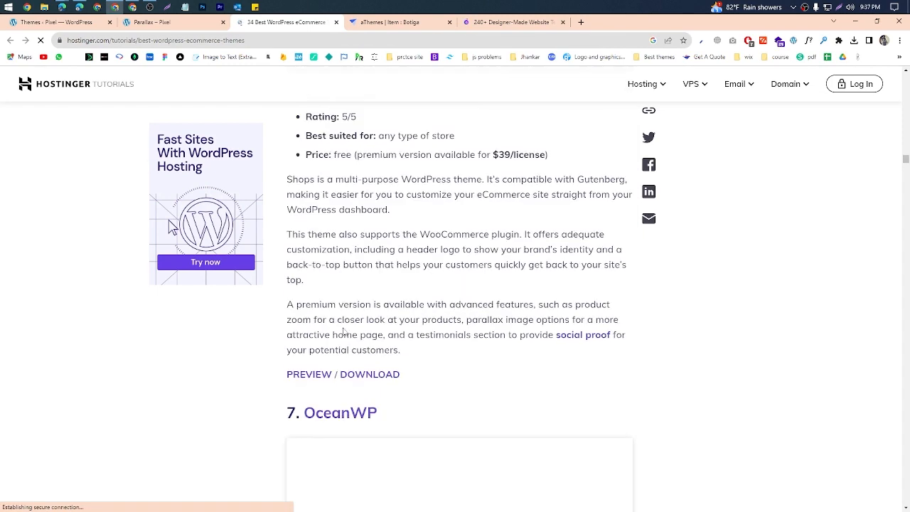
click(327, 212)
click(272, 26)
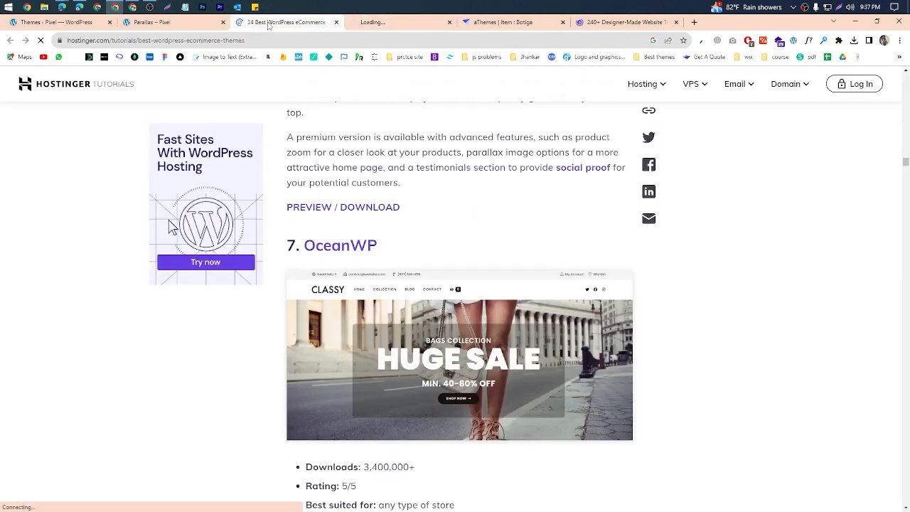
Step: Open the OceanWP theme's preview in a separate tab and return to the article
scroll(378, 377, down, 2)
scroll(338, 337, down, 5)
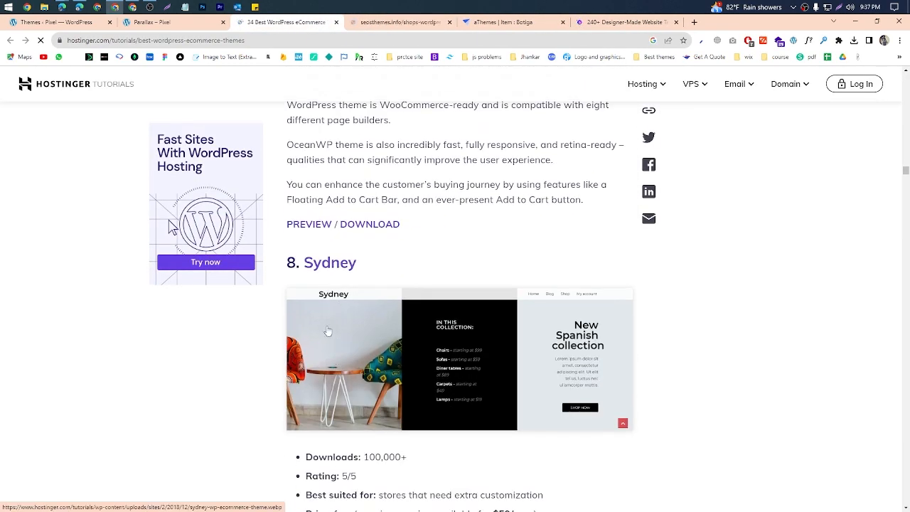
click(317, 229)
click(277, 26)
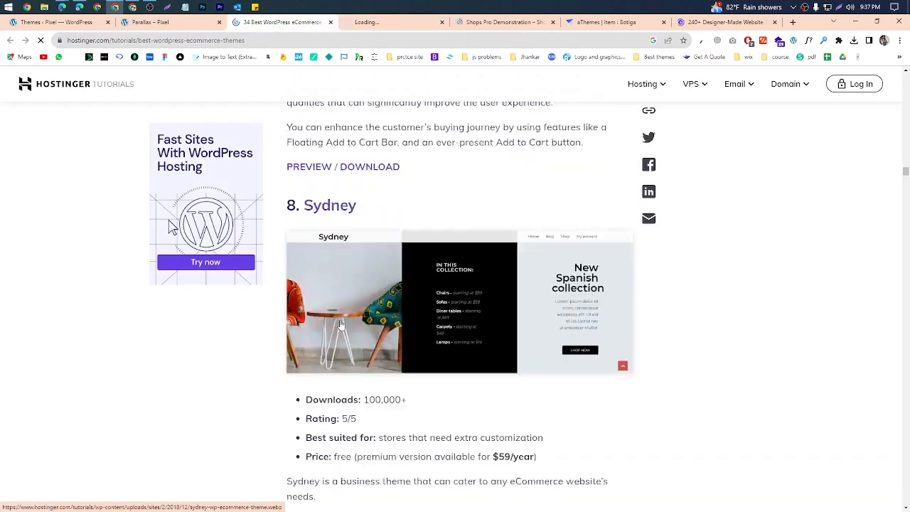
Step: Look over the OceanWP and Sydney entries and open the Castell theme's preview in a separate tab
scroll(345, 334, down, 6)
scroll(344, 333, up, 14)
scroll(343, 333, up, 2)
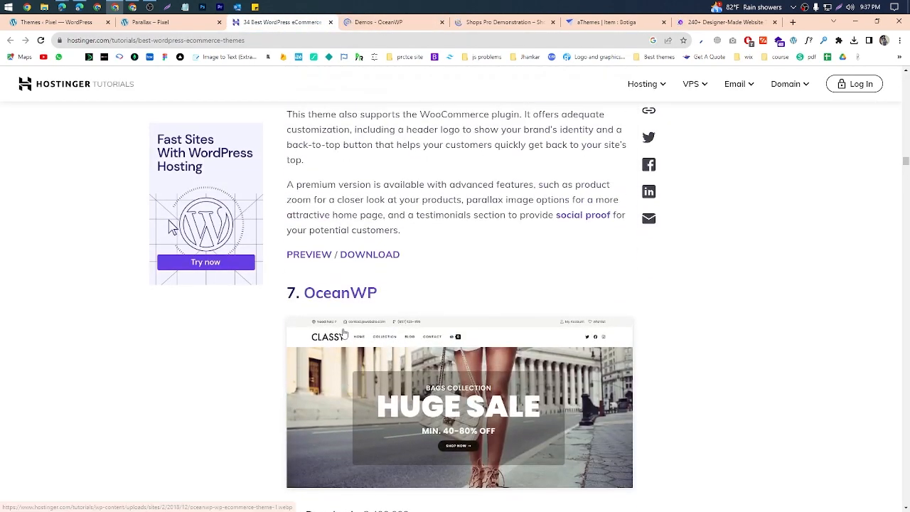
scroll(343, 333, down, 3)
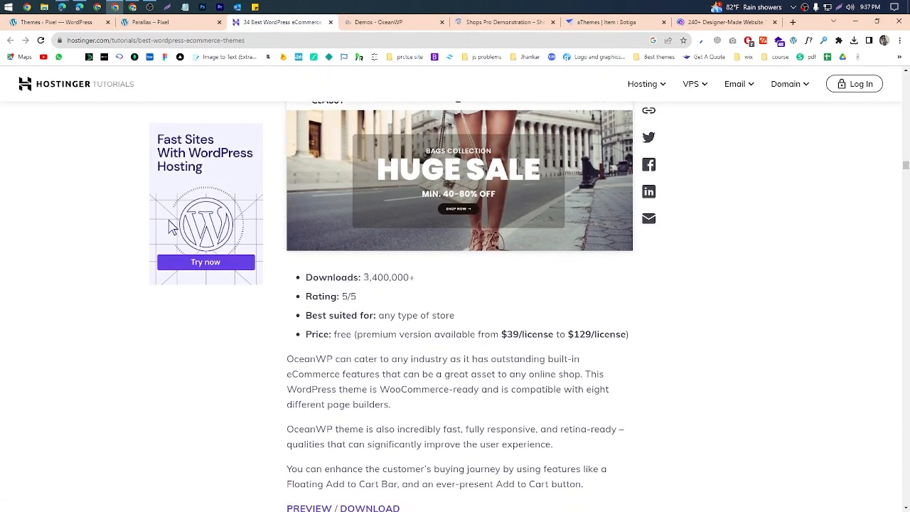
click(397, 303)
scroll(397, 302, down, 12)
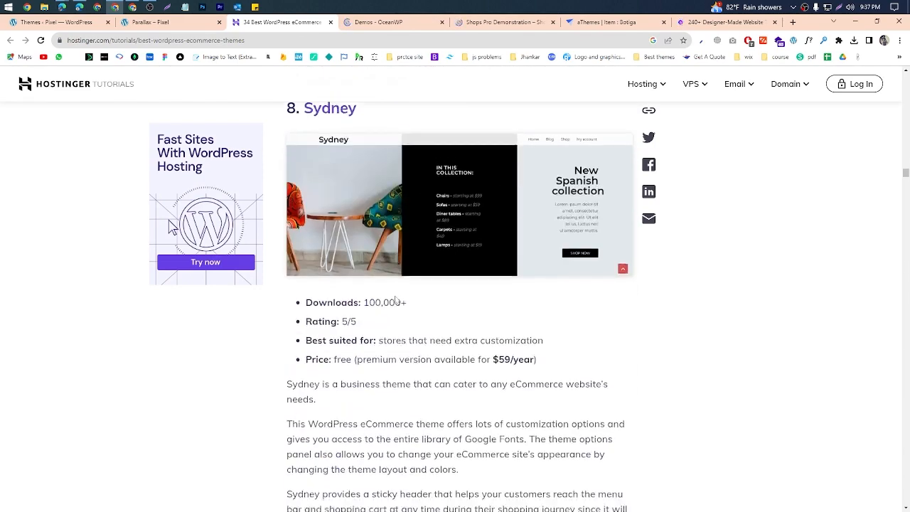
scroll(320, 240, down, 5)
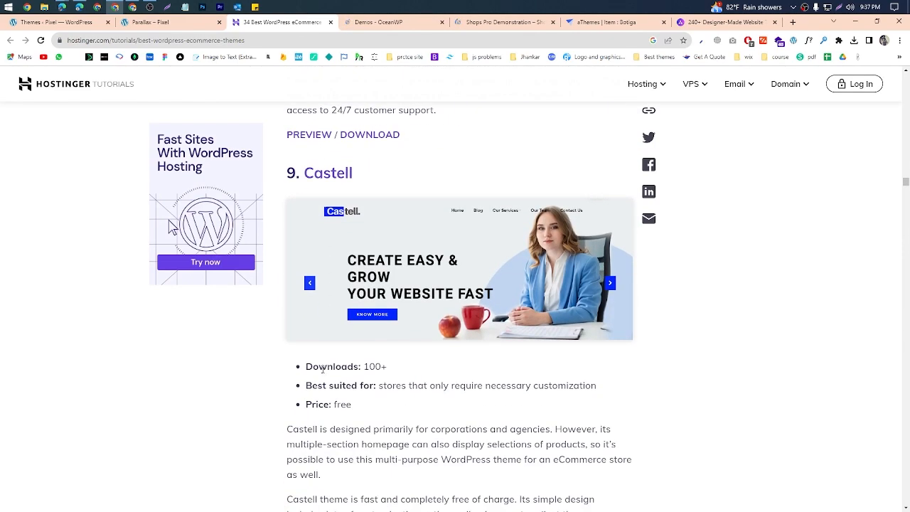
click(319, 388)
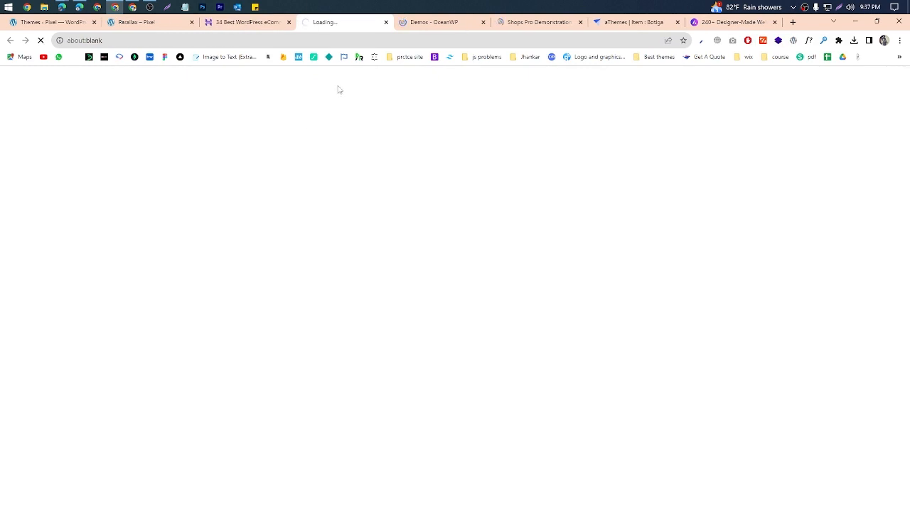
Step: Switch to the OceanWP demos page and look over its website demos
click(443, 25)
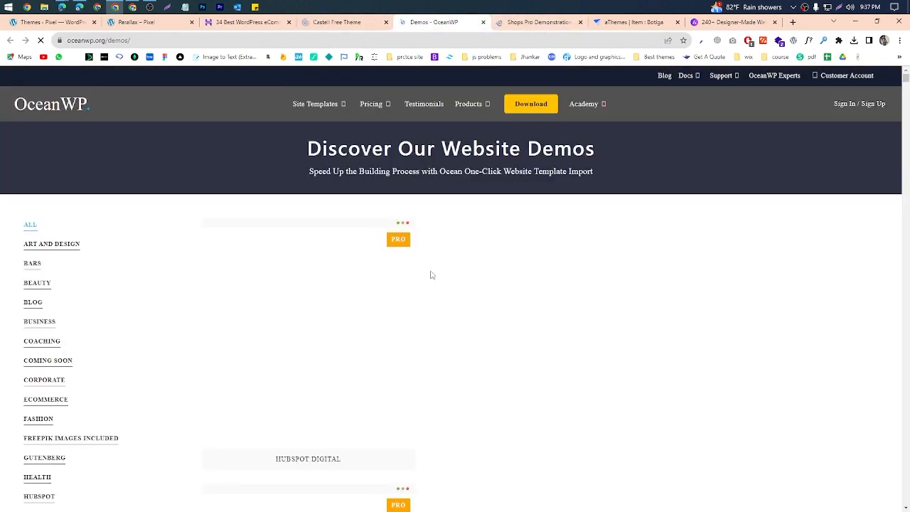
scroll(431, 275, down, 3)
scroll(429, 274, up, 1)
Step: Look through the Shops Pro demo site from header to blog posts and close its tab
key(ctrl+Tab)
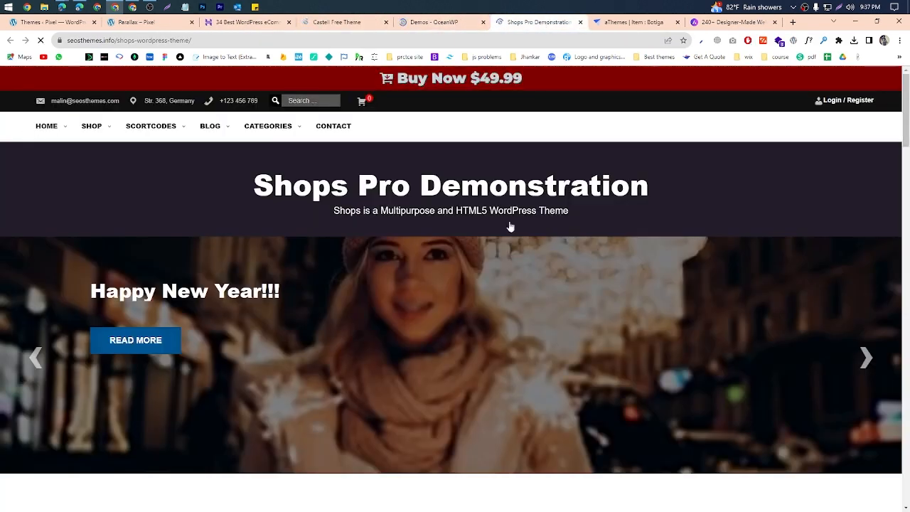
scroll(498, 281, down, 20)
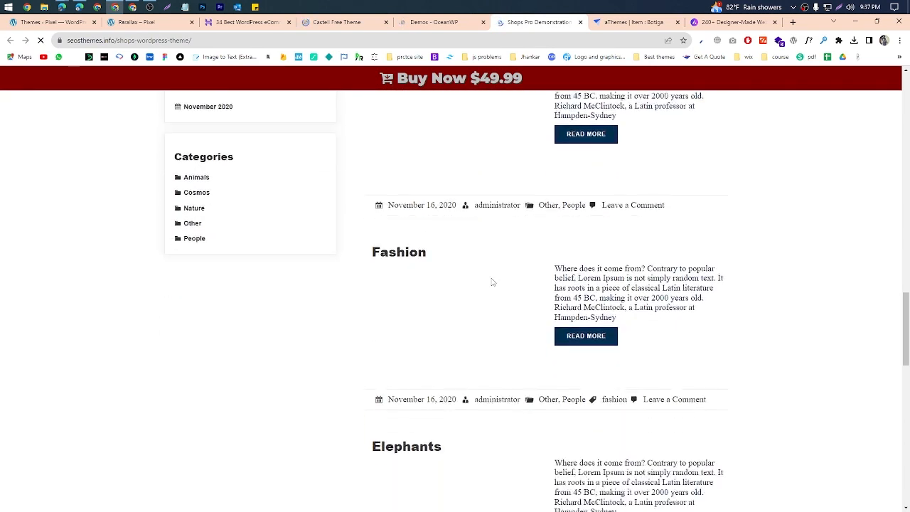
scroll(491, 283, up, 20)
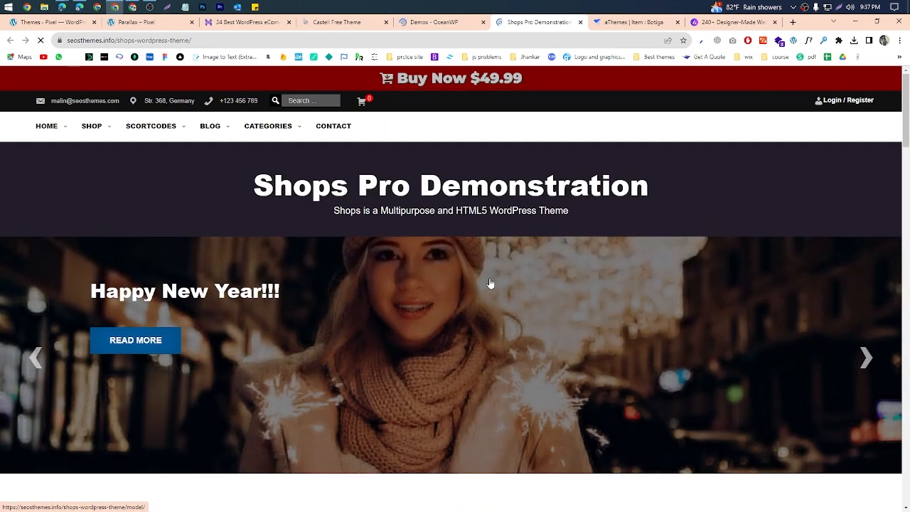
scroll(491, 283, down, 20)
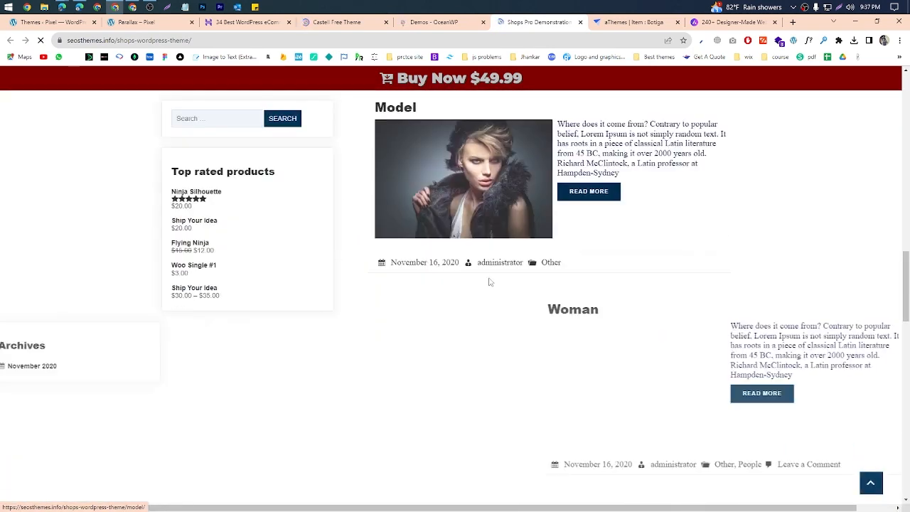
scroll(490, 282, down, 10)
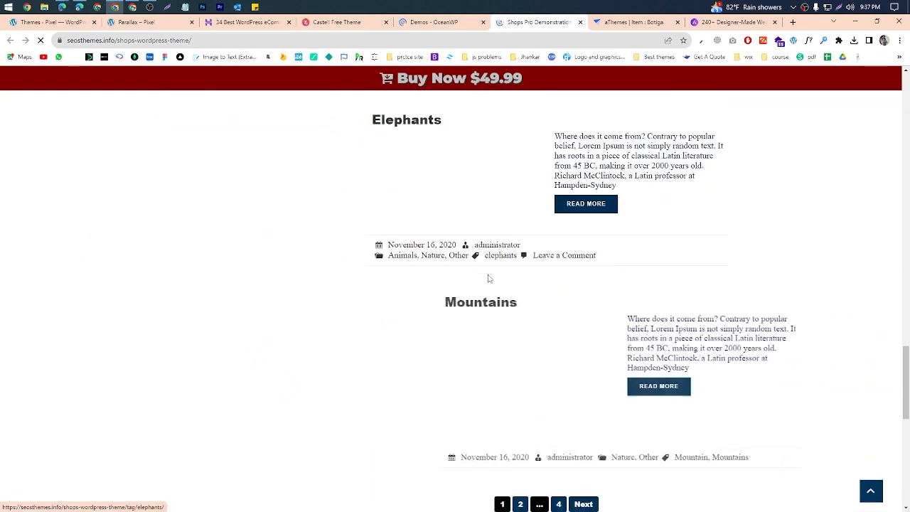
scroll(489, 279, down, 3)
scroll(498, 281, up, 10)
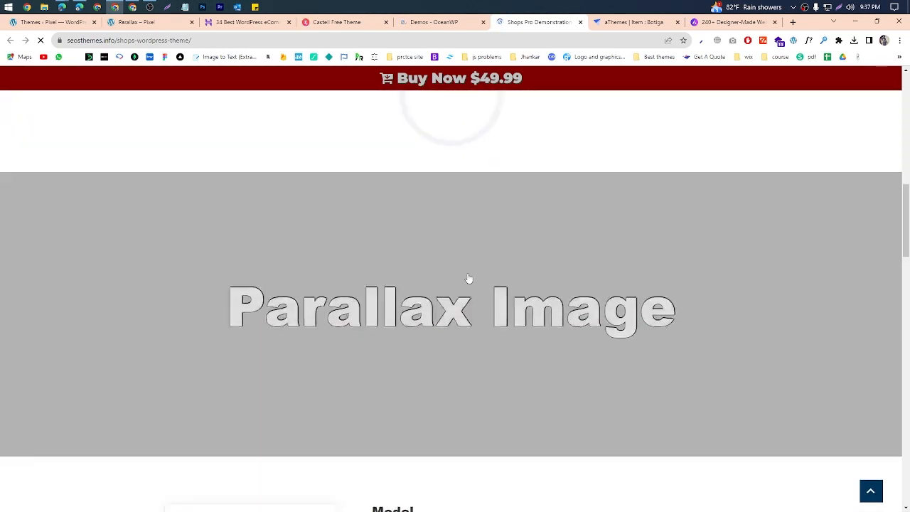
scroll(469, 279, up, 10)
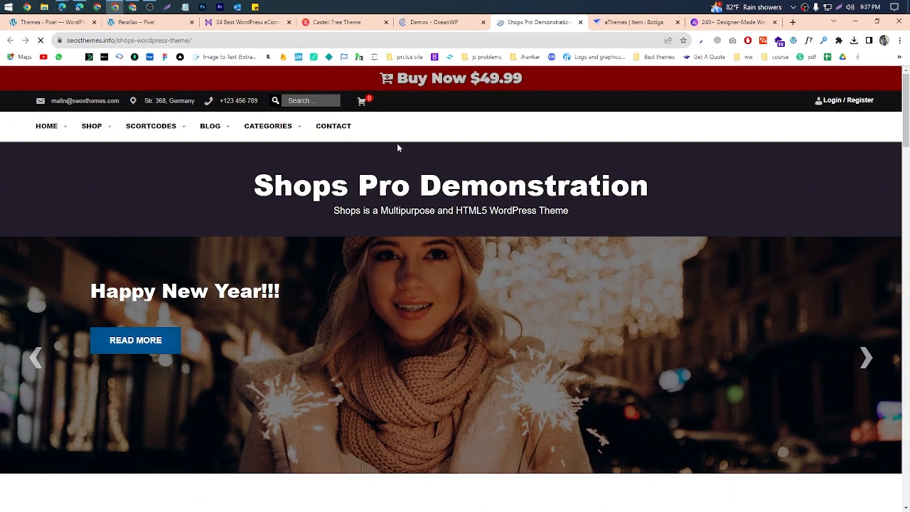
middle_click(548, 27)
Step: Examine the Botiga demo's homepage from the hero banner down to the footer
scroll(474, 286, down, 8)
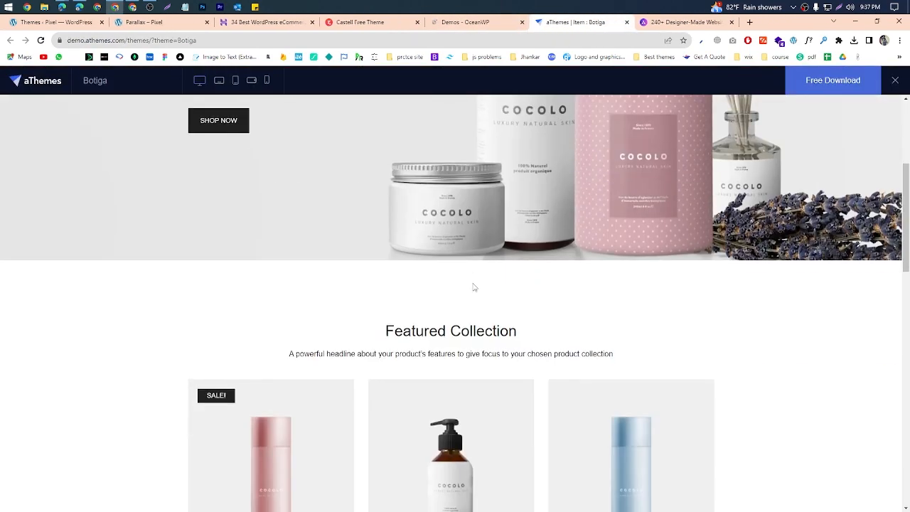
scroll(522, 328, down, 8)
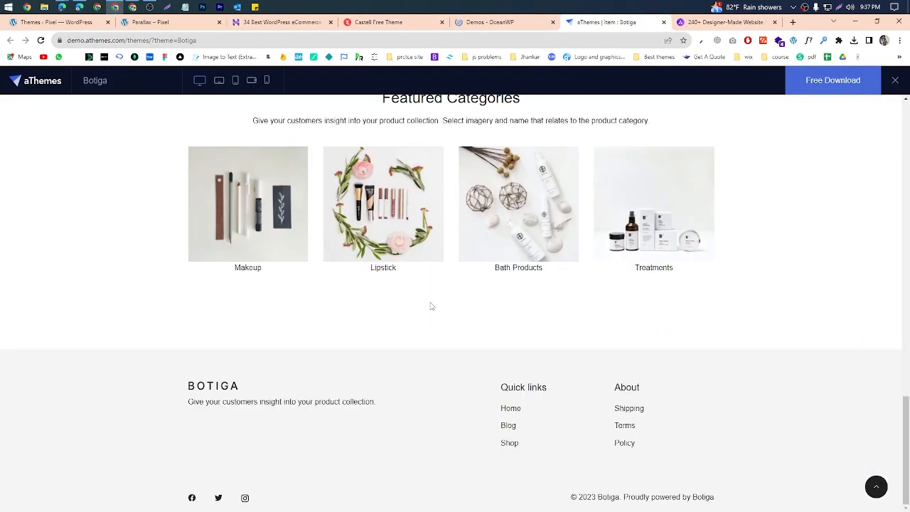
scroll(416, 329, up, 15)
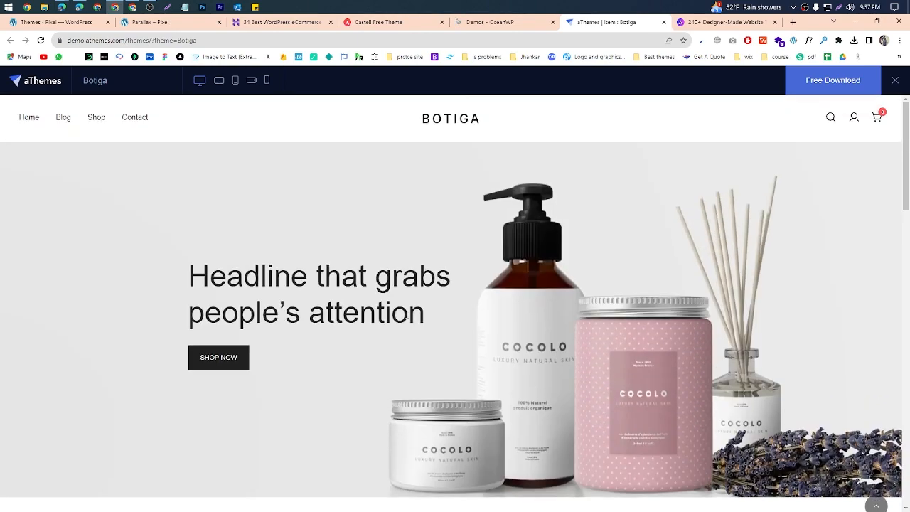
scroll(248, 119, down, 3)
Step: Preview the Botiga demo in the tablet and mobile screen sizes and return it to the desktop size
click(218, 81)
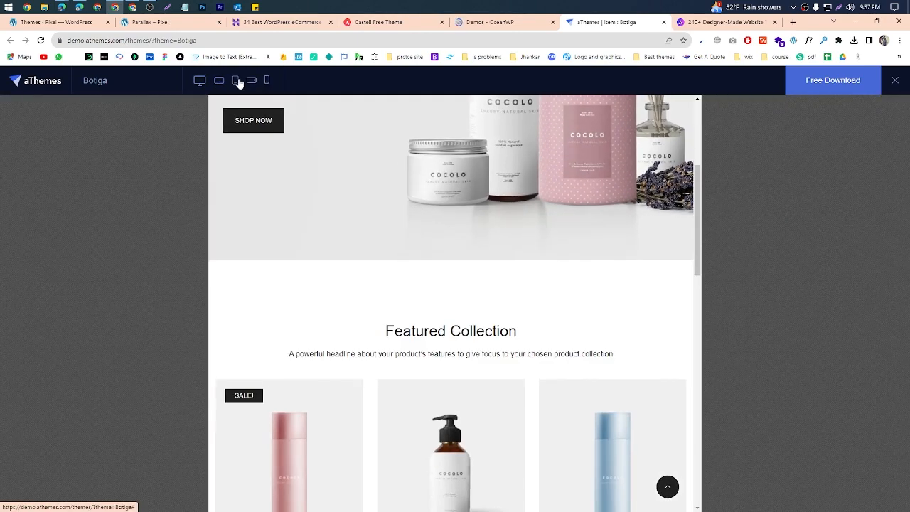
click(241, 83)
click(250, 81)
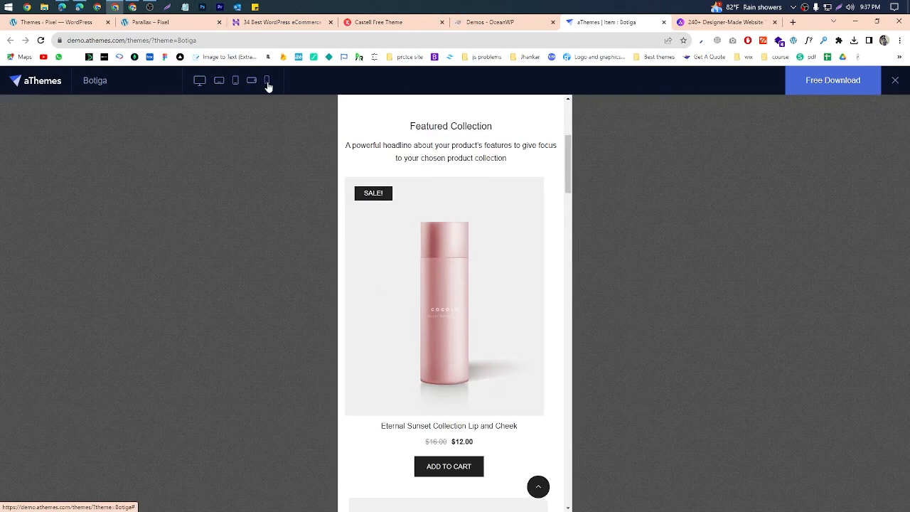
click(266, 81)
click(200, 82)
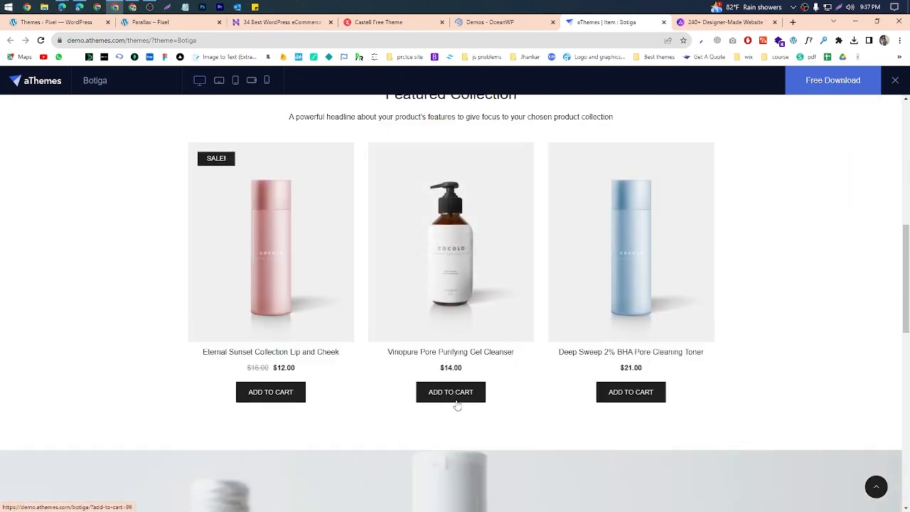
Step: Open the Vinopure Pore Purifying Gel Cleanser product page in the Botiga demo, look through it, and close the demo's tab
click(441, 262)
scroll(589, 389, down, 5)
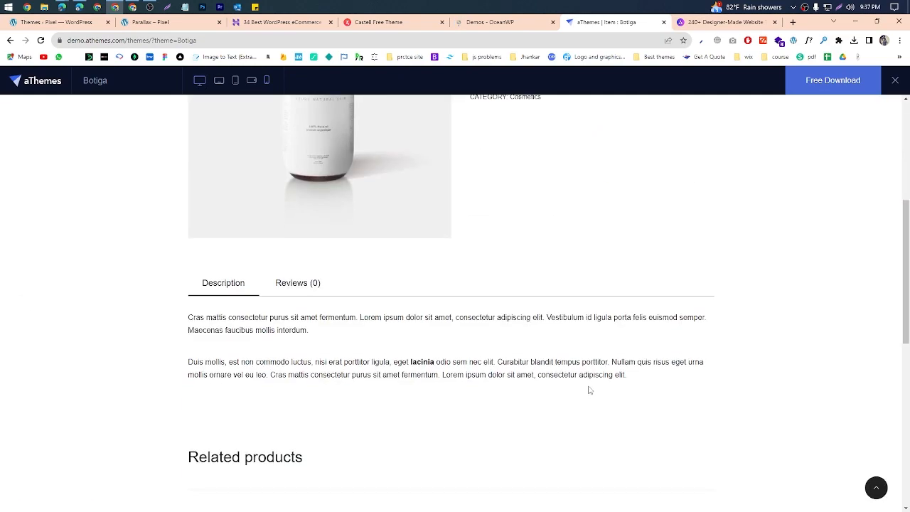
scroll(561, 359, up, 2)
scroll(561, 358, down, 6)
scroll(561, 358, up, 3)
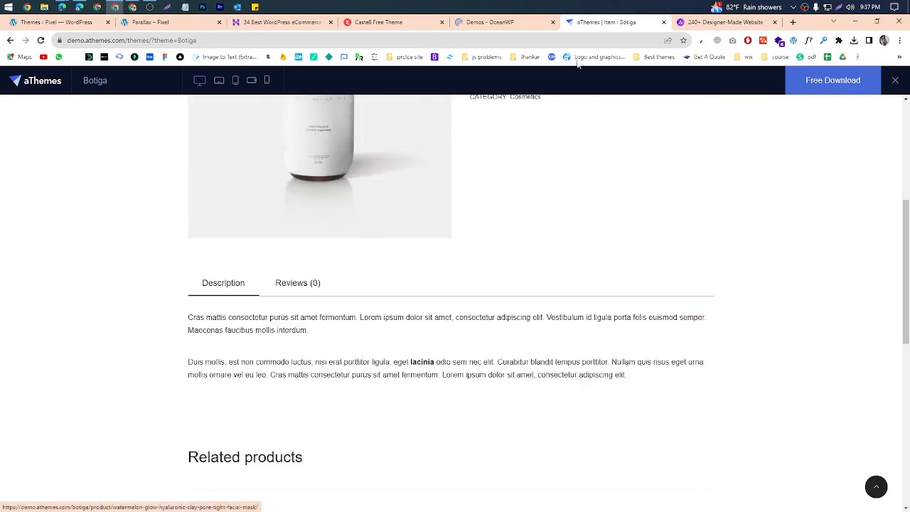
click(664, 22)
Step: Look through the website templates in Astra's starter templates library and close its tab
scroll(877, 321, down, 5)
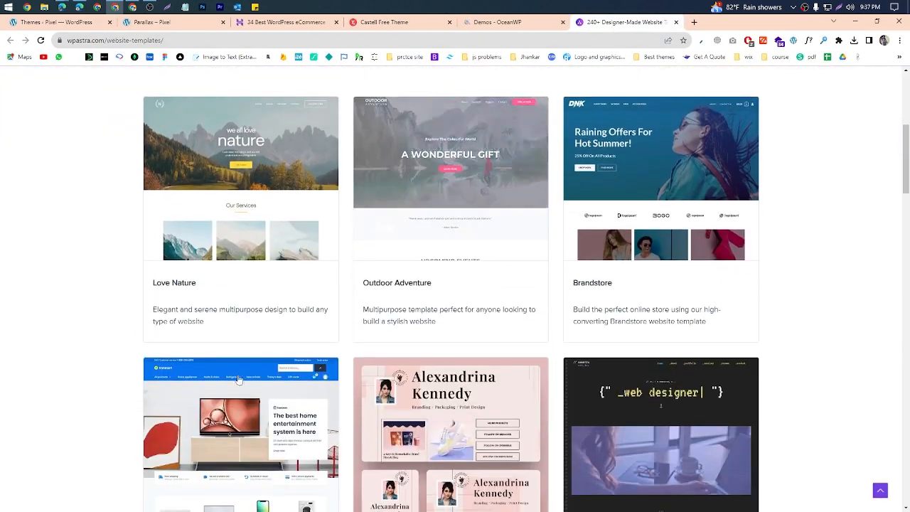
scroll(876, 320, up, 5)
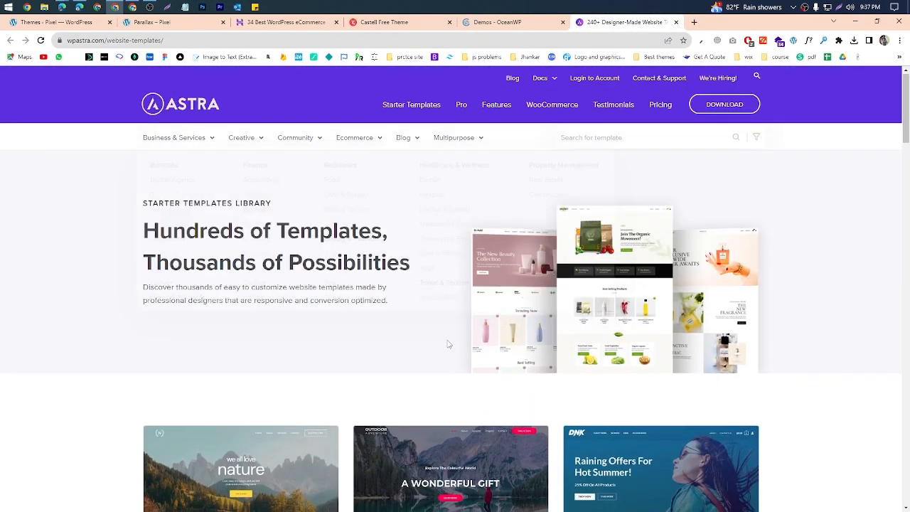
scroll(605, 313, down, 8)
scroll(605, 313, down, 7)
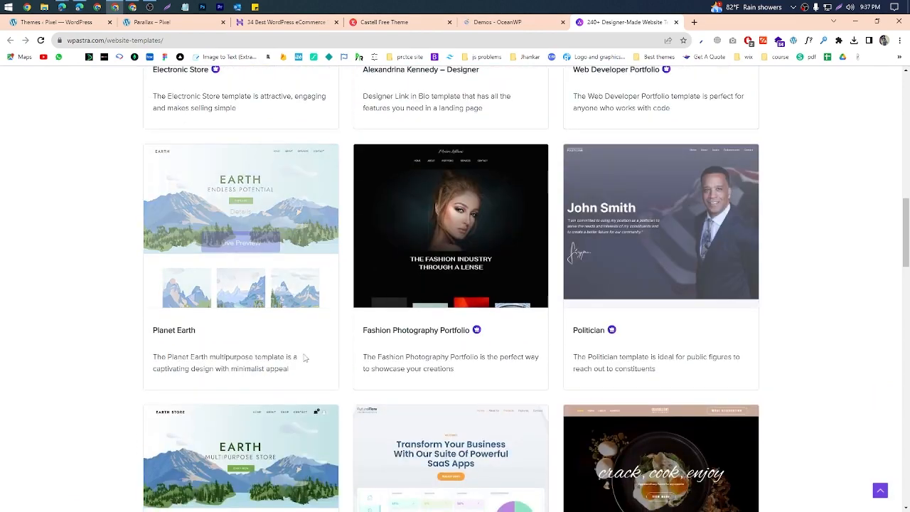
scroll(427, 284, up, 4)
click(676, 22)
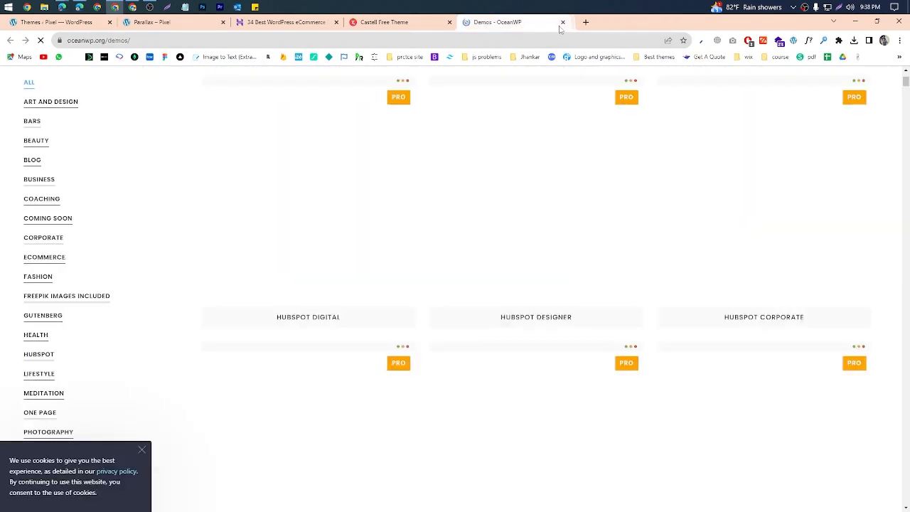
Step: Close the OceanWP demos, Castell demo, and eCommerce themes article tabs, and return to the site's installed themes page
click(562, 22)
click(450, 22)
click(337, 22)
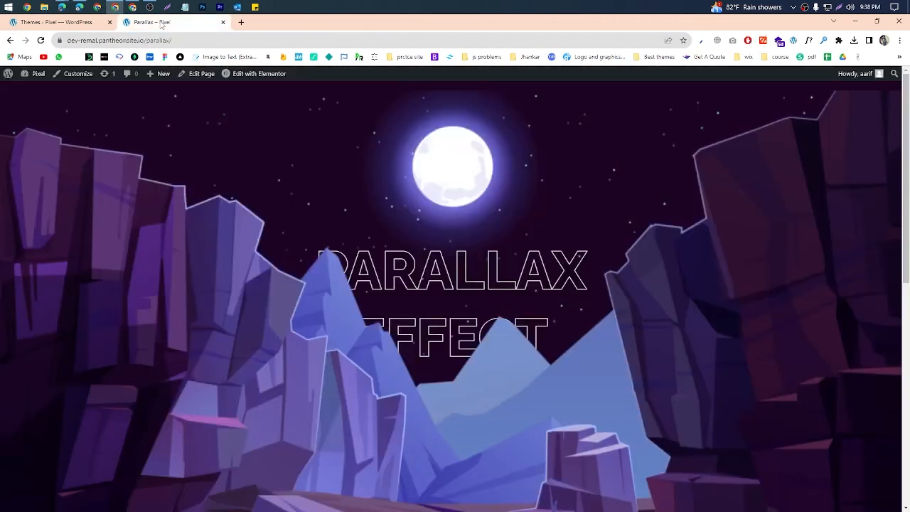
click(57, 22)
mouse_move(163, 149)
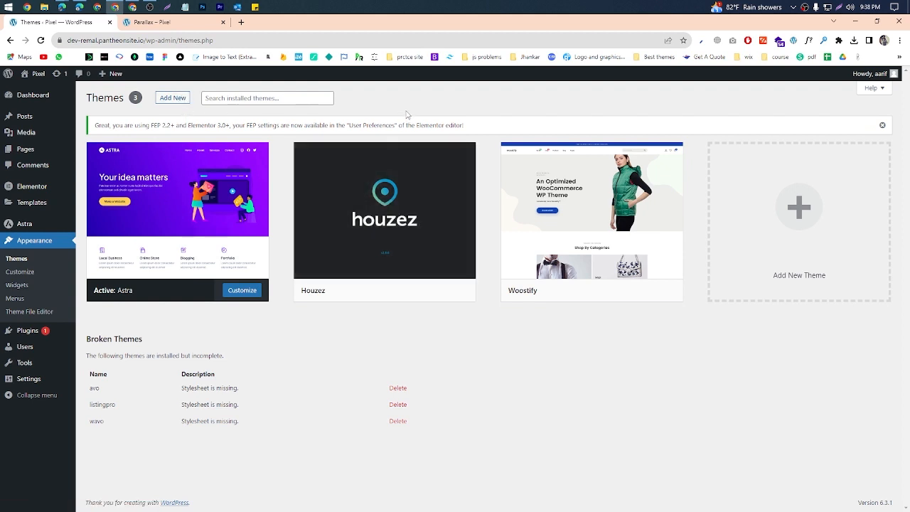
Step: Open the page for adding new themes and search the theme directory for "astra"
click(173, 97)
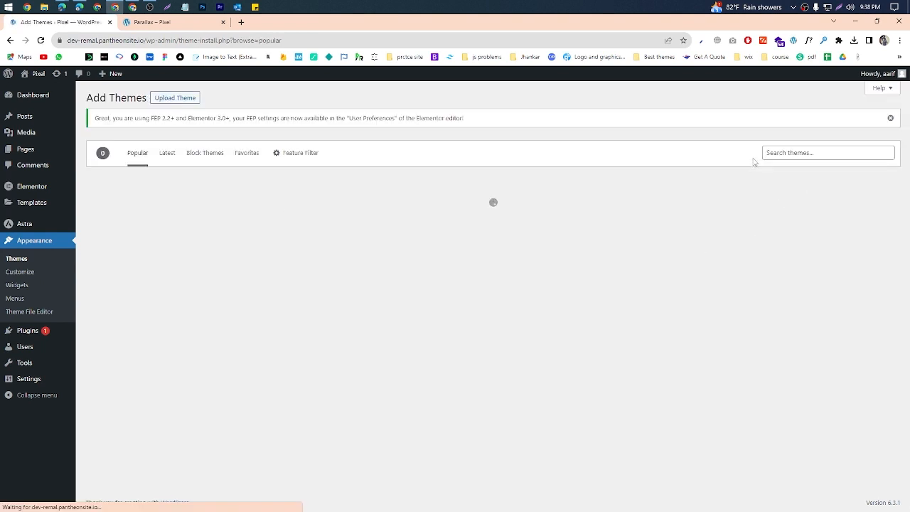
click(811, 153)
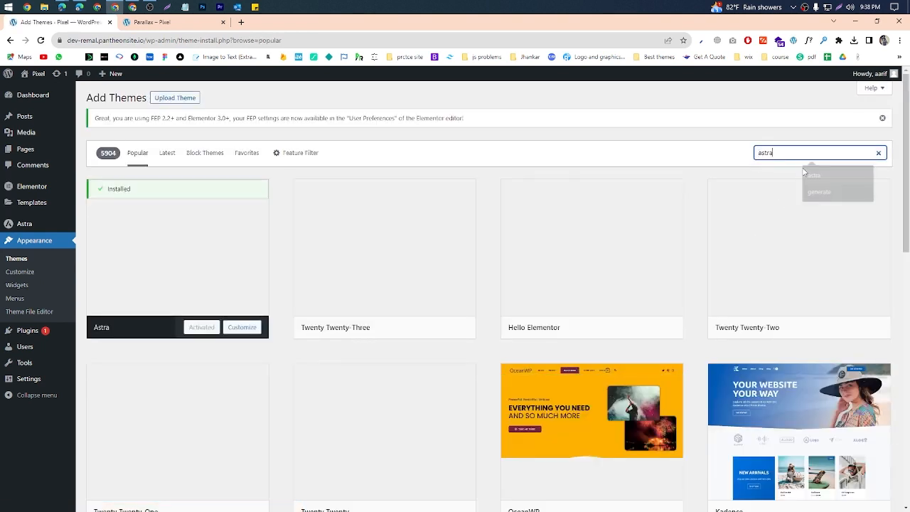
click(832, 175)
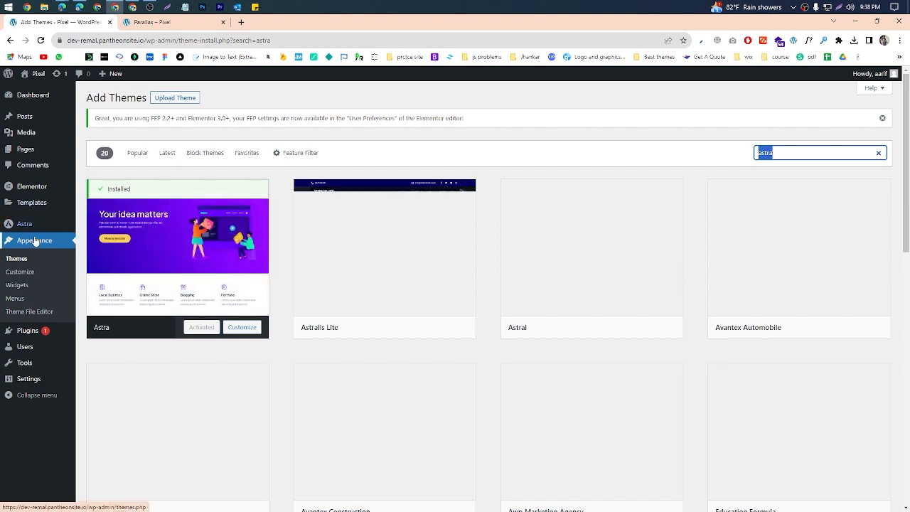
Step: Open the page for adding new plugins and search the plugin directory for "elementor"
mouse_move(35, 193)
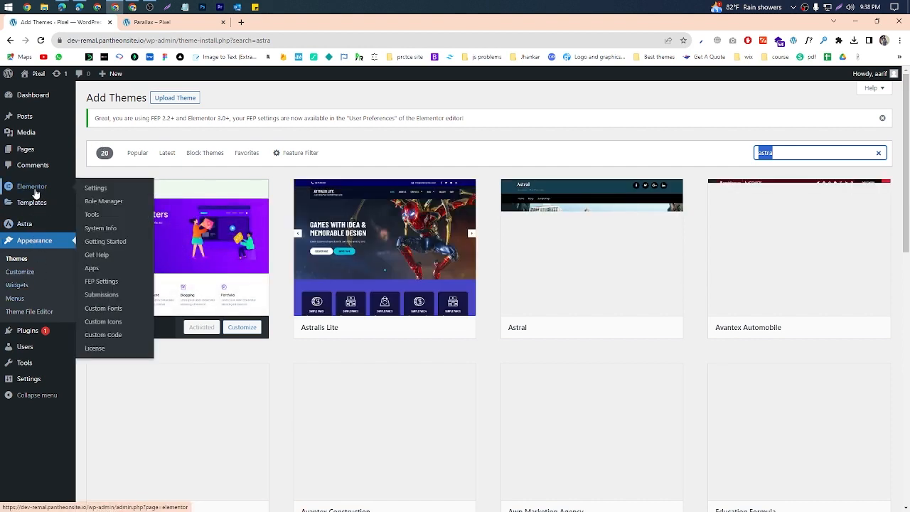
click(39, 334)
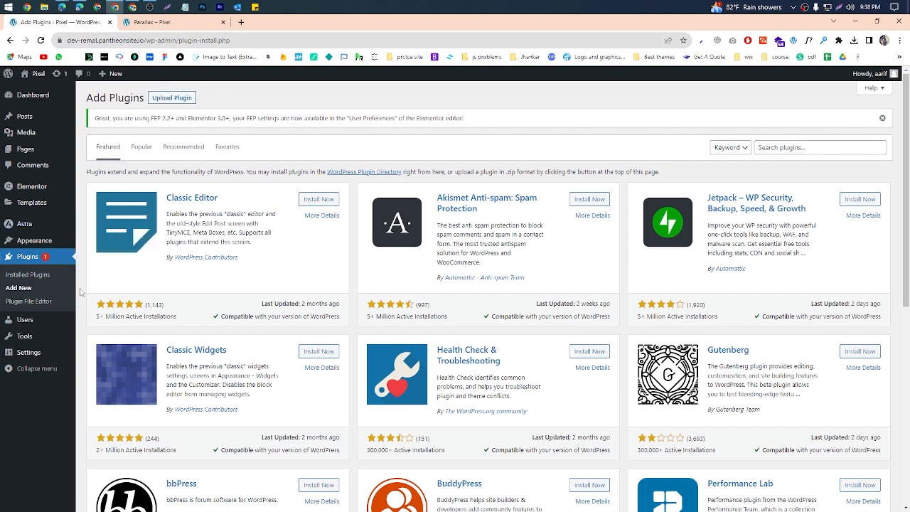
click(817, 147)
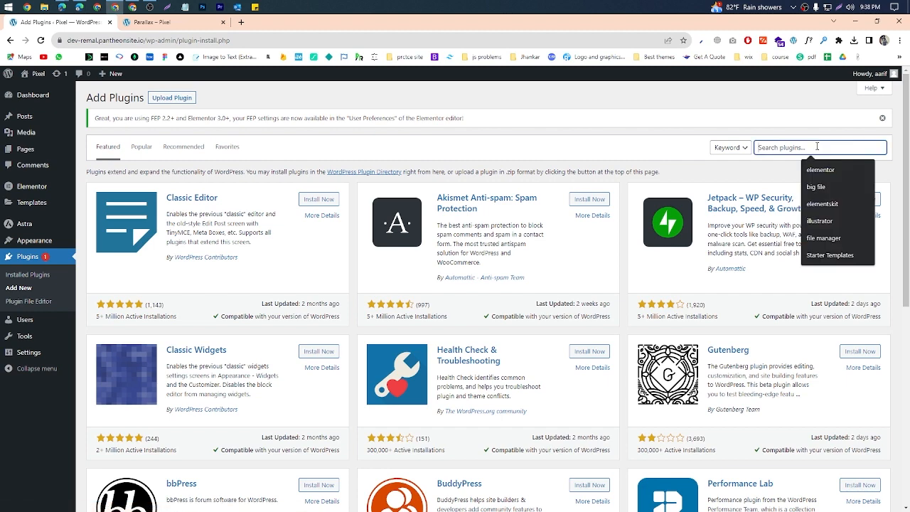
click(821, 170)
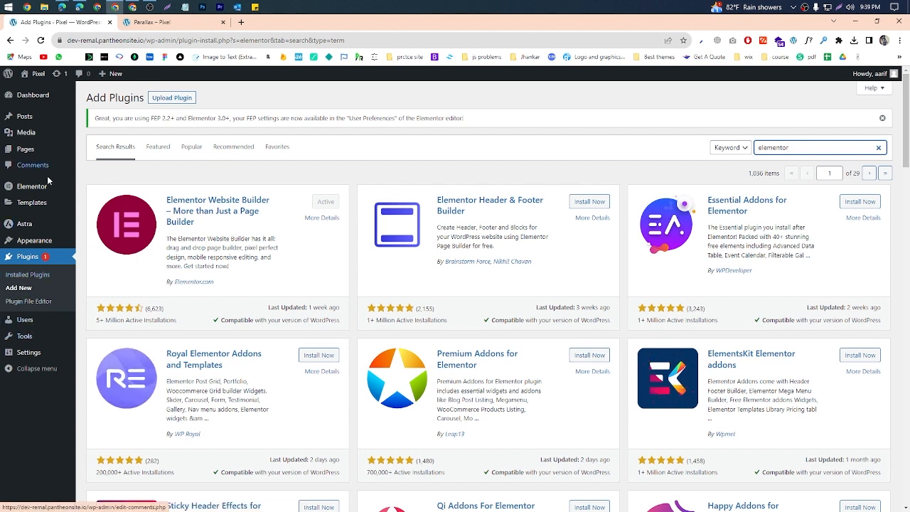
Step: Deactivate the Elementor, Elementor Pro, and Flexible Elementor Panel plugins together with a bulk action
click(31, 261)
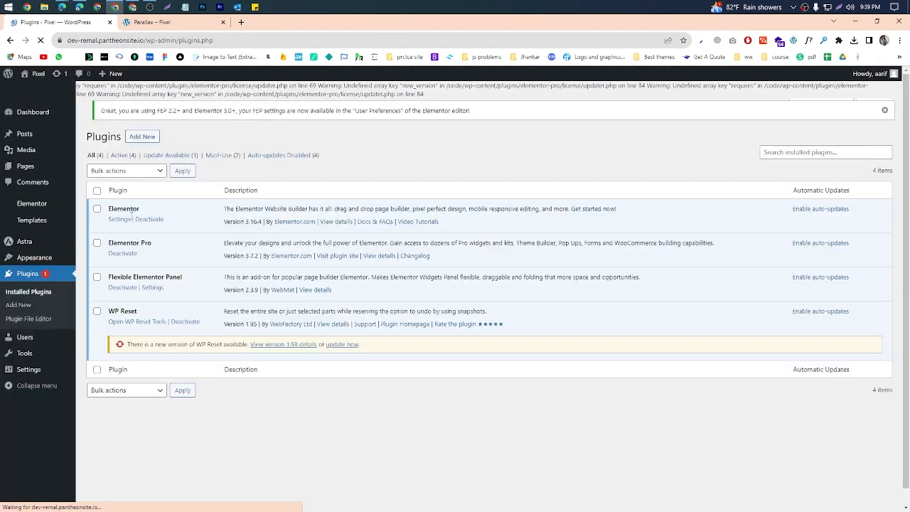
click(96, 208)
click(96, 242)
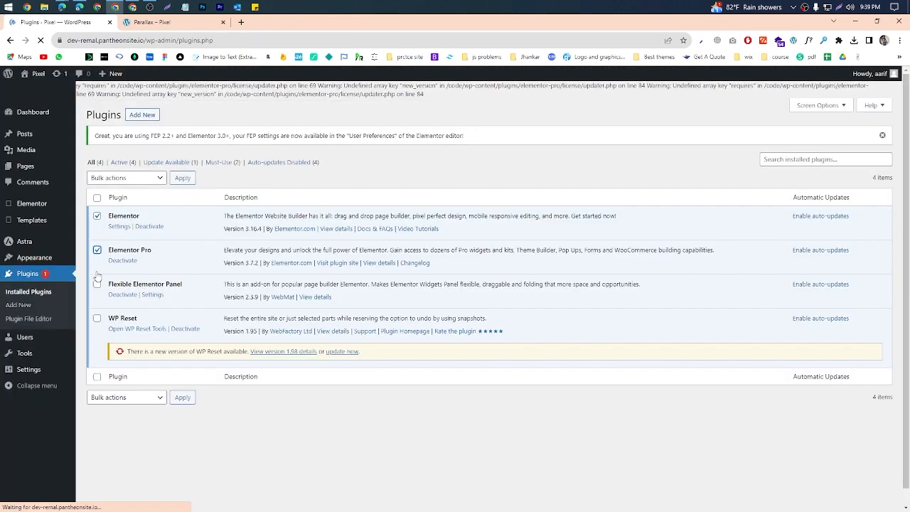
click(96, 283)
click(117, 178)
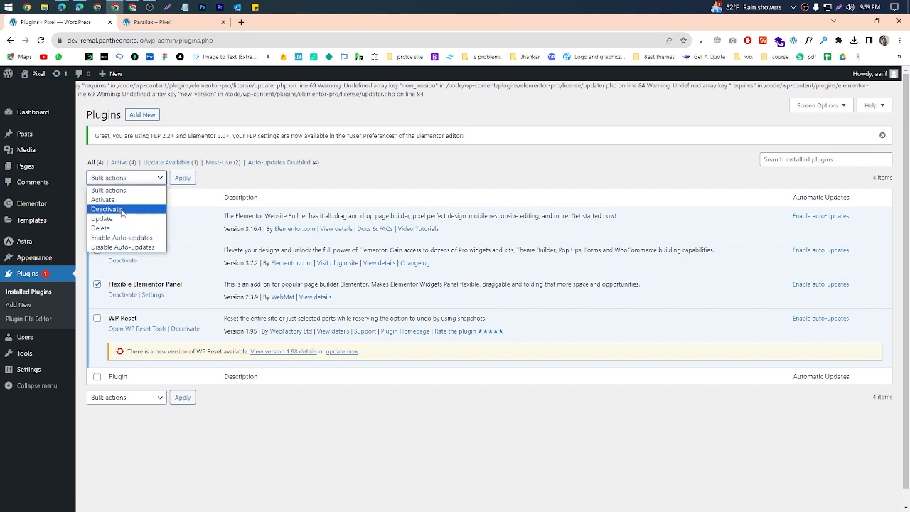
click(122, 209)
click(181, 179)
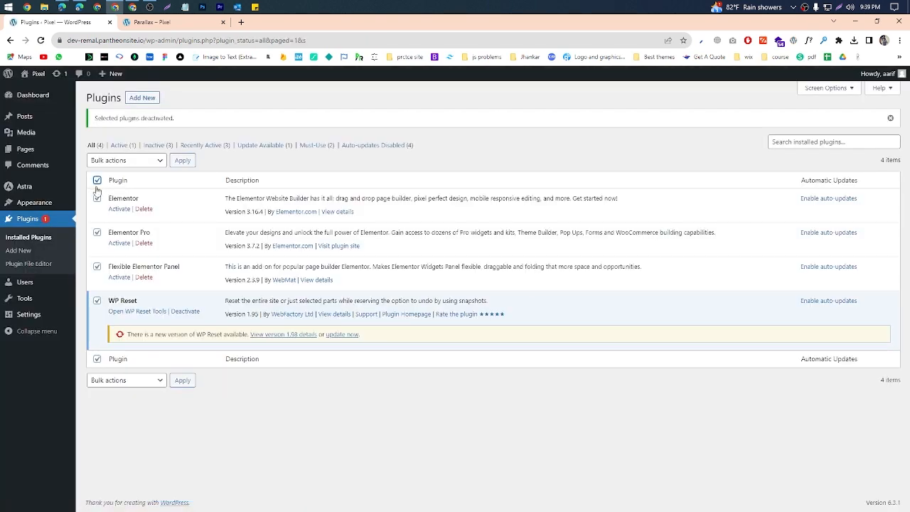
Step: Delete the Elementor, Elementor Pro, and Flexible Elementor Panel plugins in bulk, leaving out WP Reset, and reload the plugins page
click(97, 300)
click(132, 162)
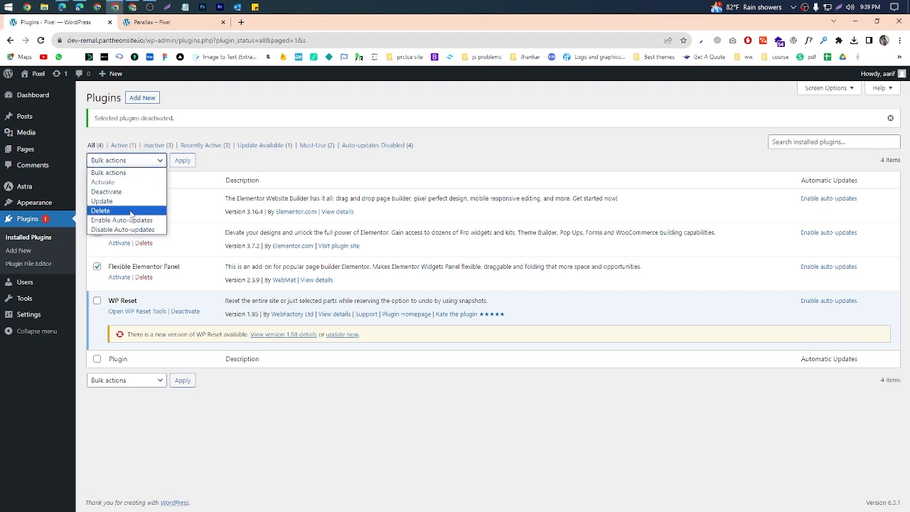
click(101, 211)
click(182, 160)
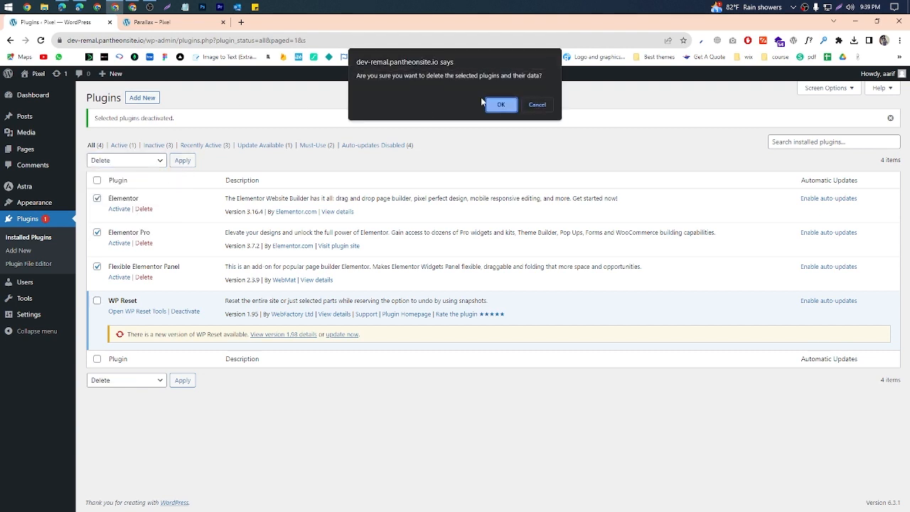
click(498, 105)
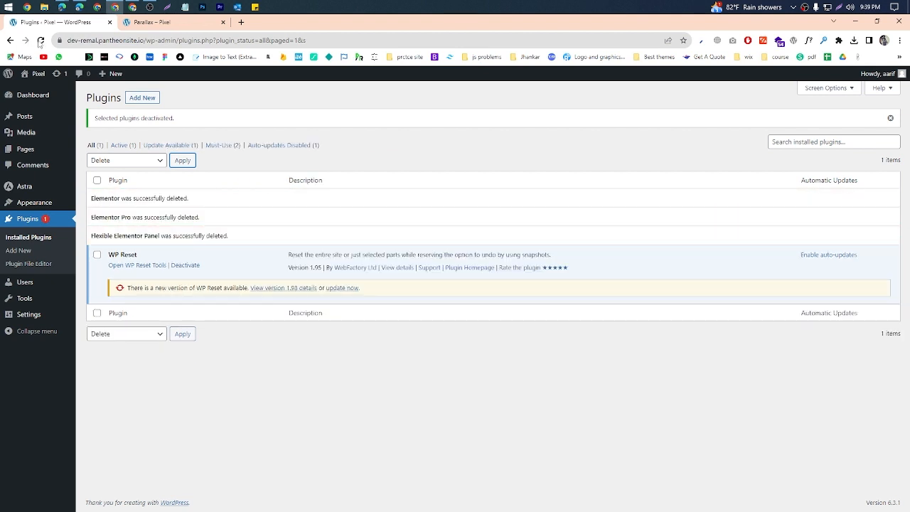
click(40, 41)
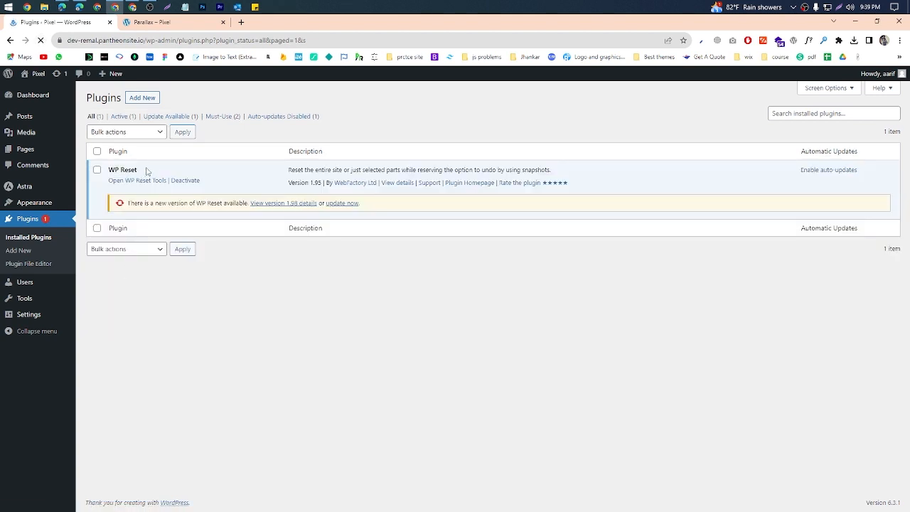
Step: Update the WP Reset plugin to version 1.98 and reload the installed plugins page
drag(147, 171, 105, 172)
click(348, 205)
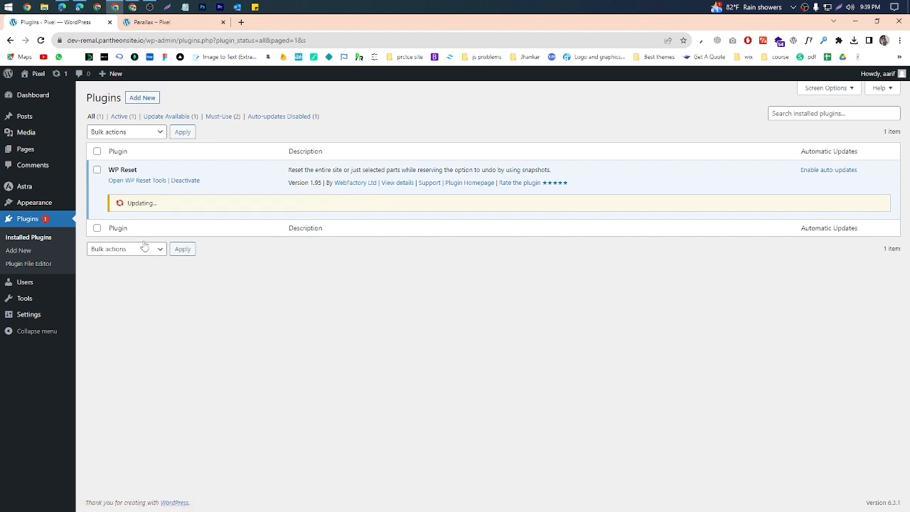
drag(141, 171, 120, 172)
click(217, 336)
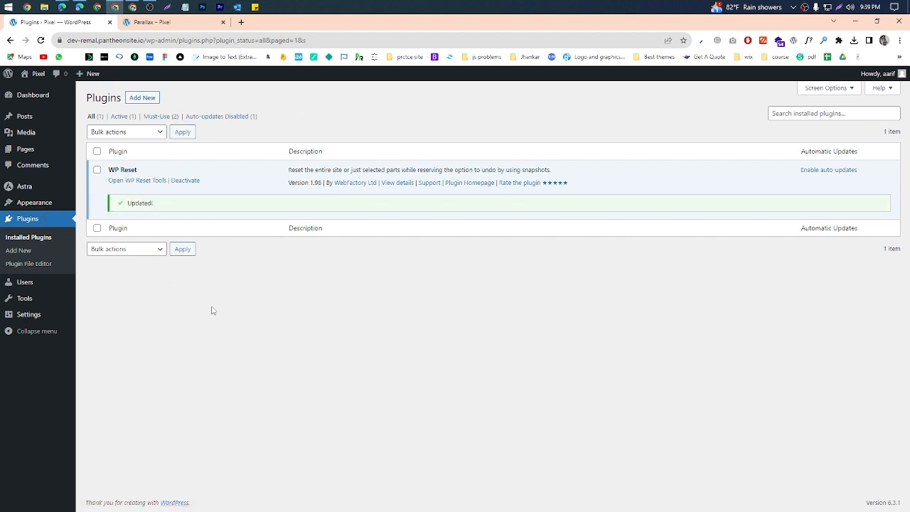
key(F5)
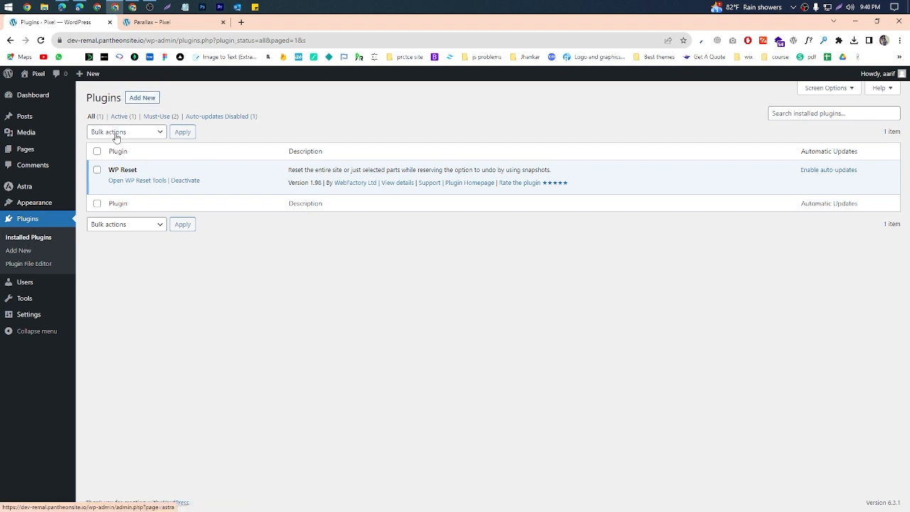
Step: Start adding a new plugin and search the plugin directory for "elementor"
click(143, 98)
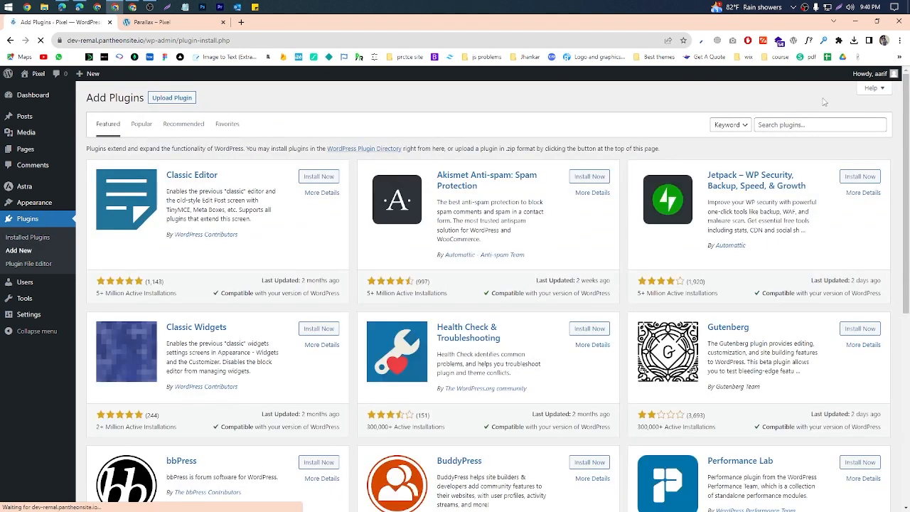
click(790, 123)
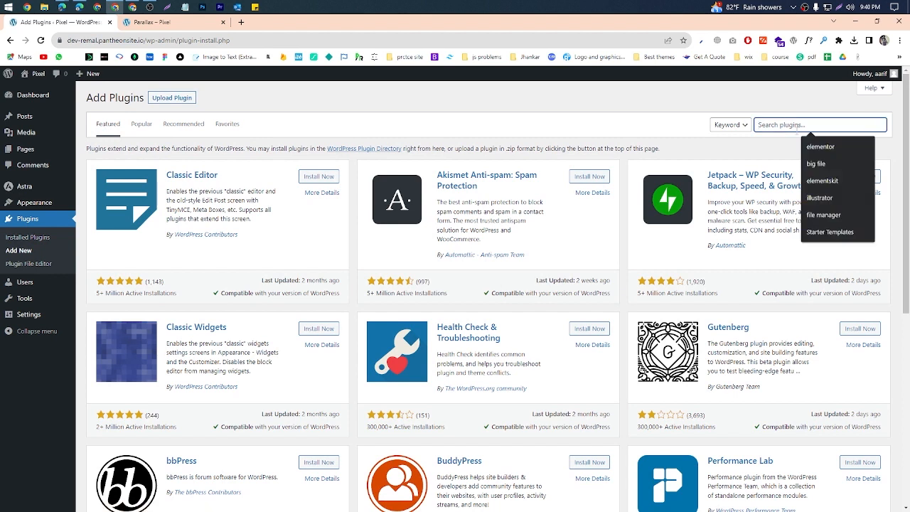
text(el)
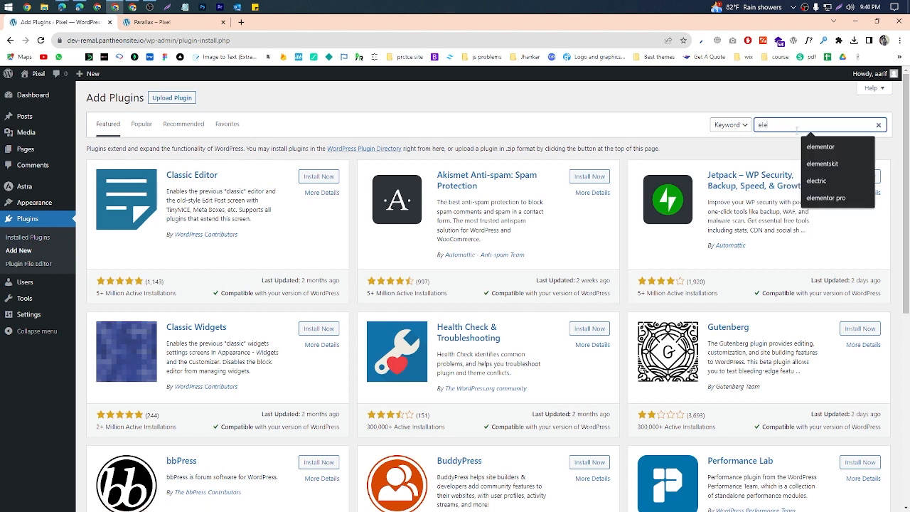
text(e)
key(Down)
key(Return)
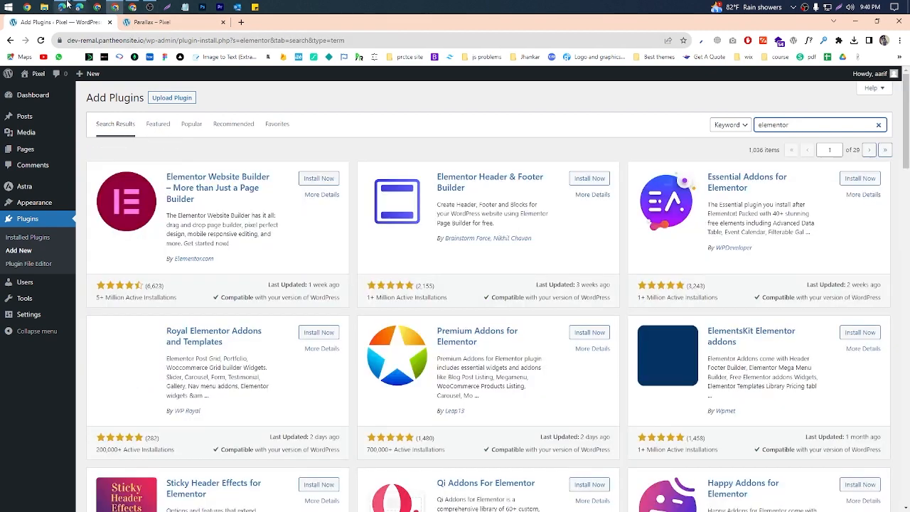
Step: Switch to the Google Meet call, admit the waiting participant, and return to the Add Plugins page
mouse_move(64, 7)
click(51, 51)
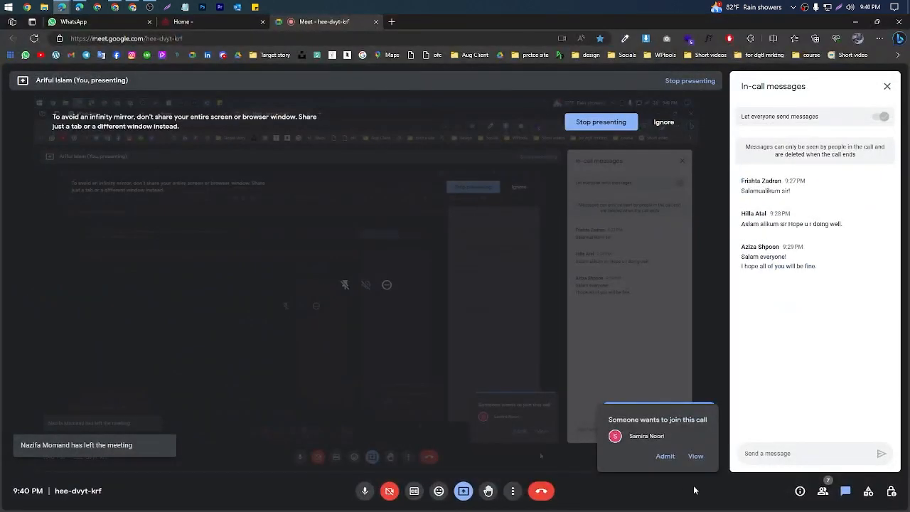
click(665, 456)
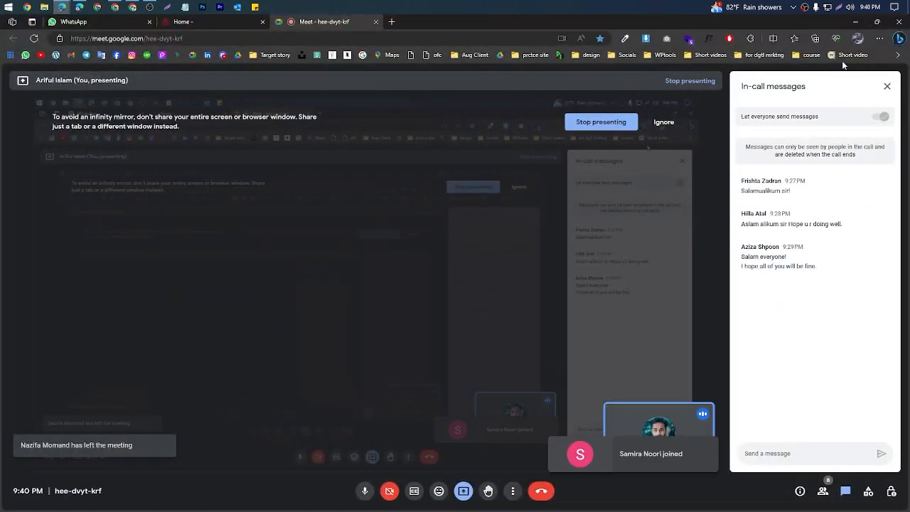
click(847, 23)
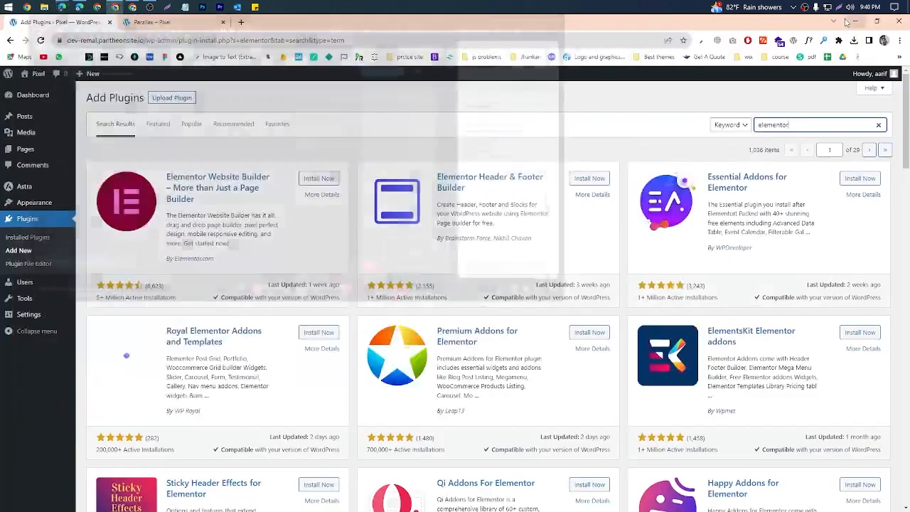
Step: Install and activate the Elementor Website Builder plugin from the search results
double_click(800, 128)
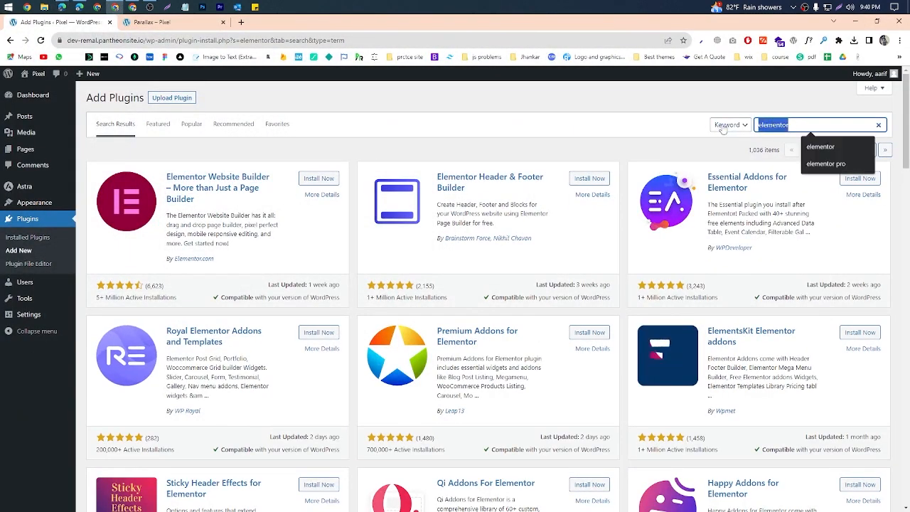
click(816, 131)
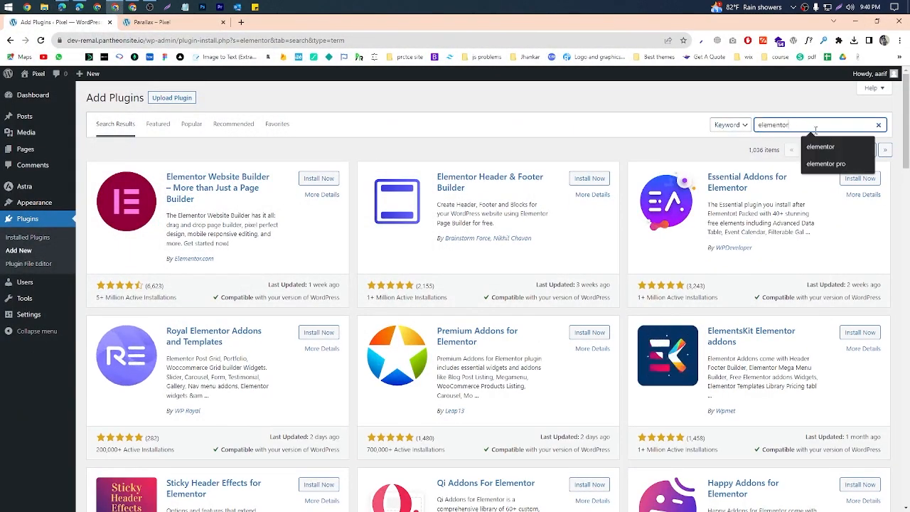
click(313, 182)
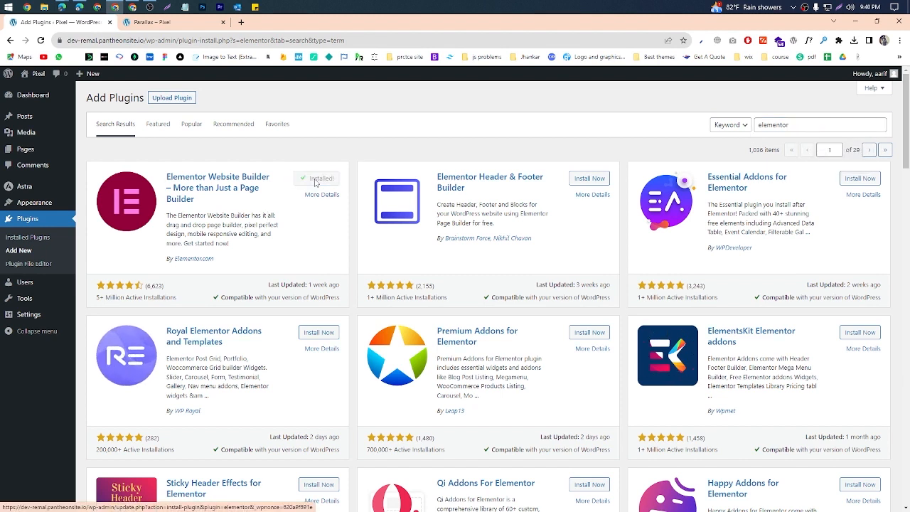
click(322, 181)
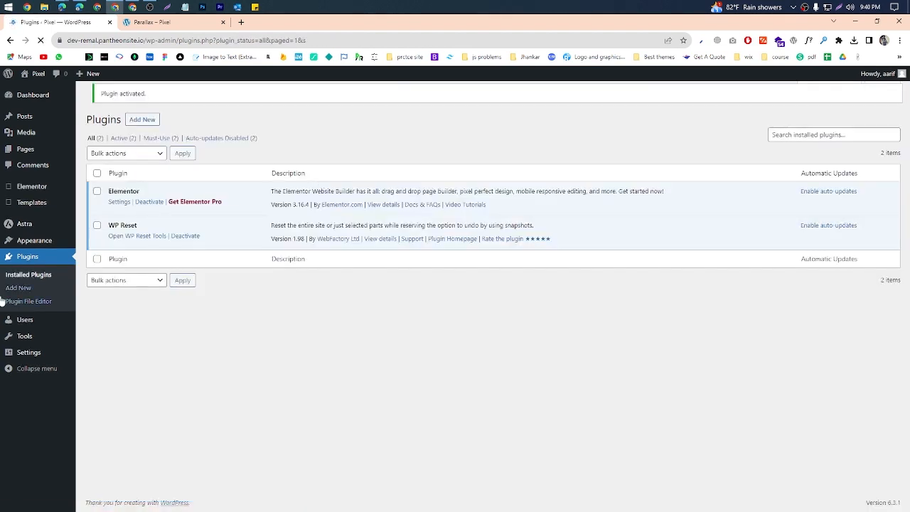
Step: Open the list of all pages in a separate tab, start a new page there, and return to the plugins tab
mouse_move(21, 149)
middle_click(94, 150)
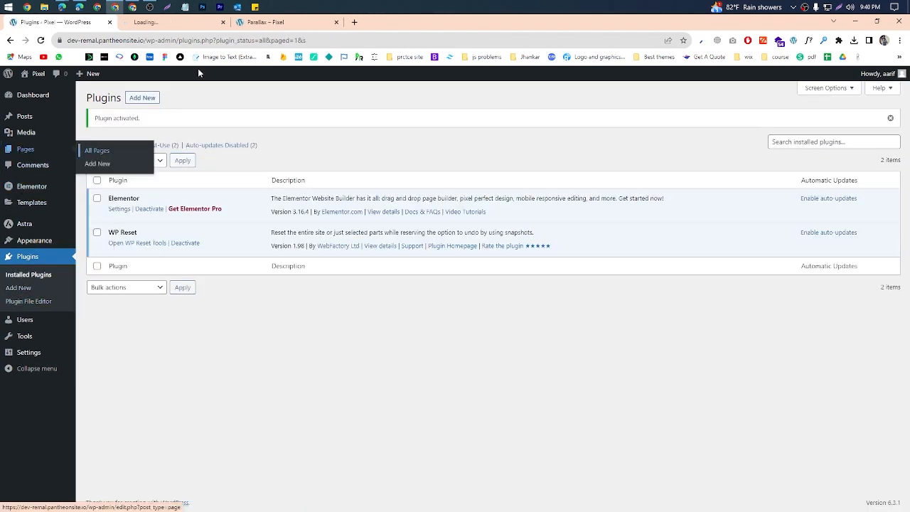
click(145, 22)
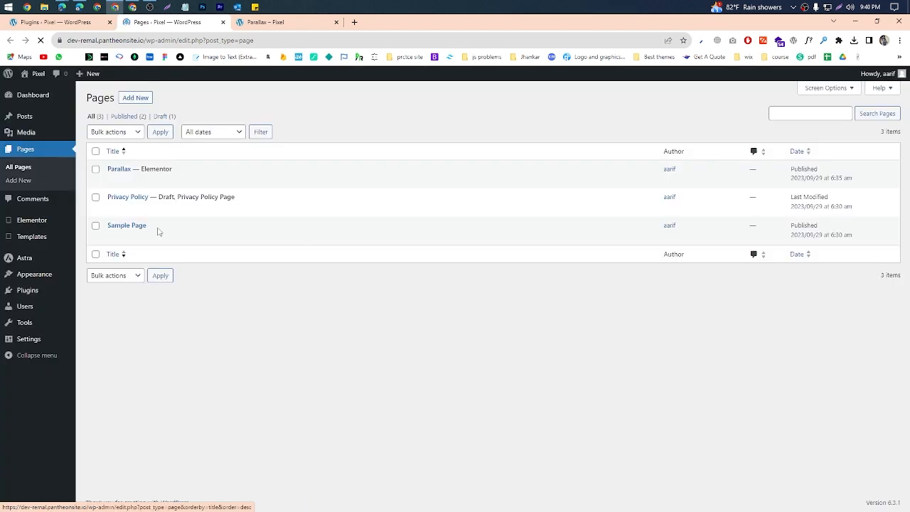
click(135, 103)
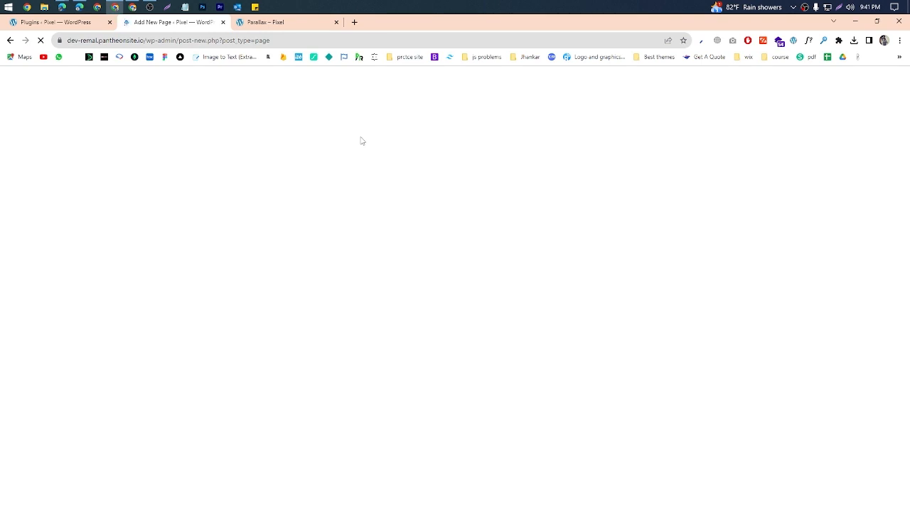
click(87, 22)
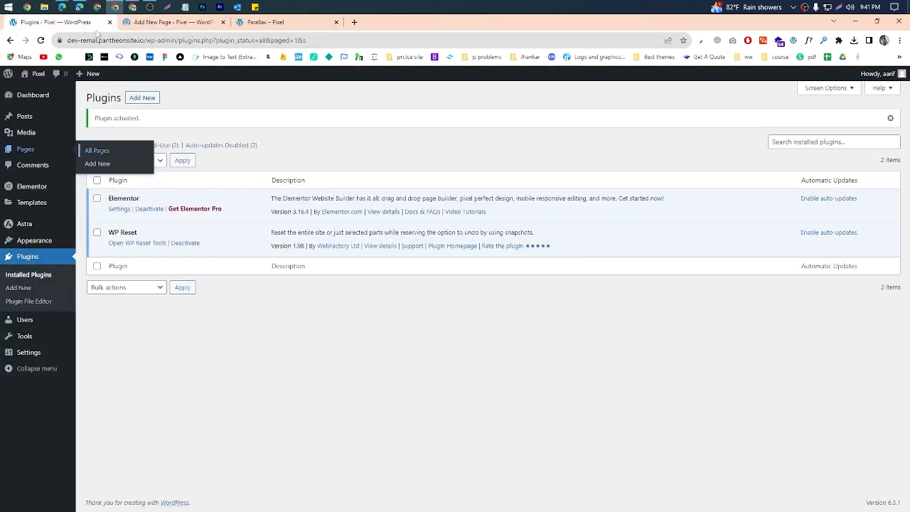
Step: Return to the new page's editor, outline the whole editor area with the screen capture tool, and dismiss the capture
click(171, 22)
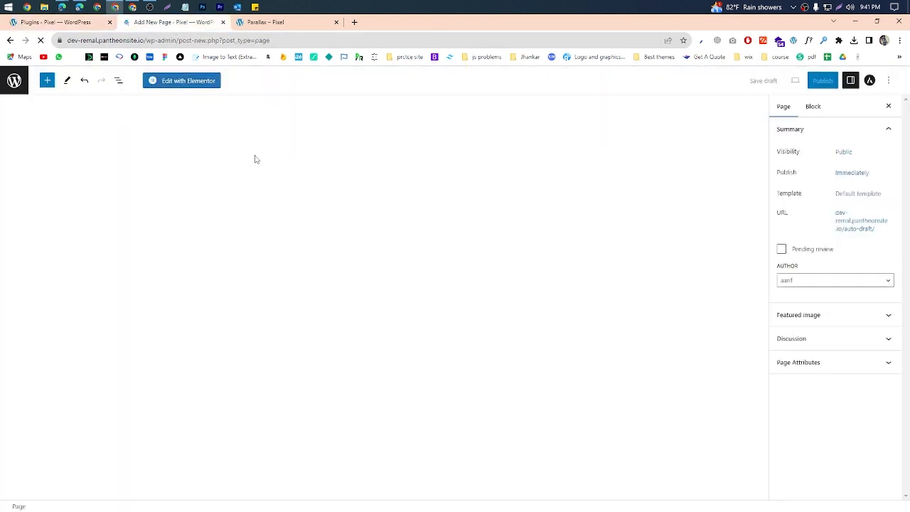
click(840, 7)
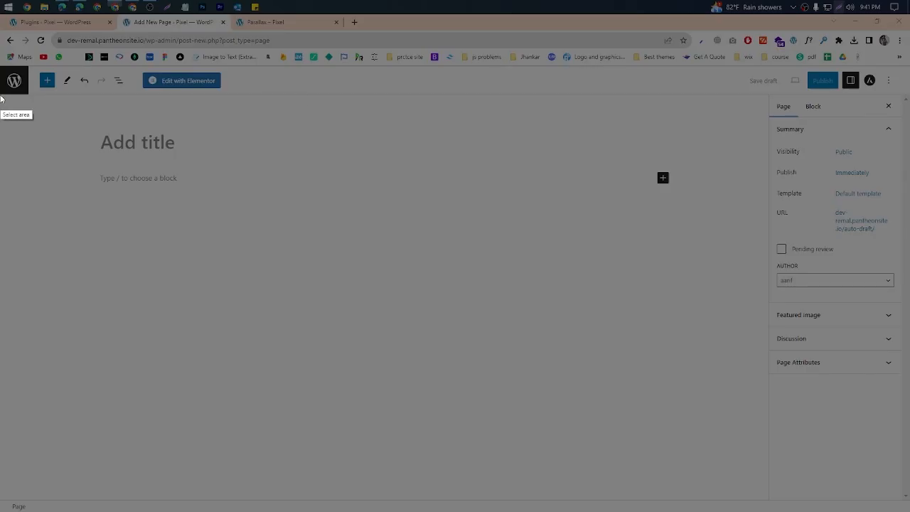
drag(1, 65, 908, 511)
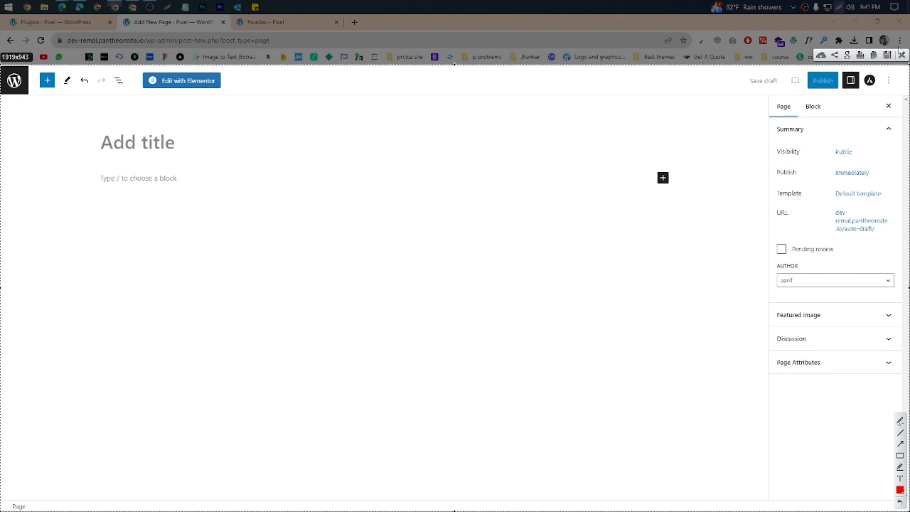
click(902, 55)
Step: Title the new page "About Us"
click(136, 145)
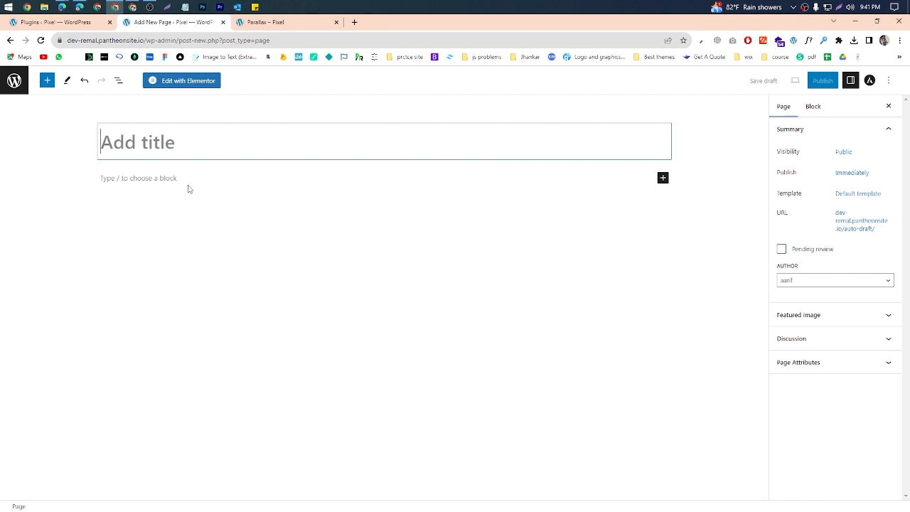
text(About)
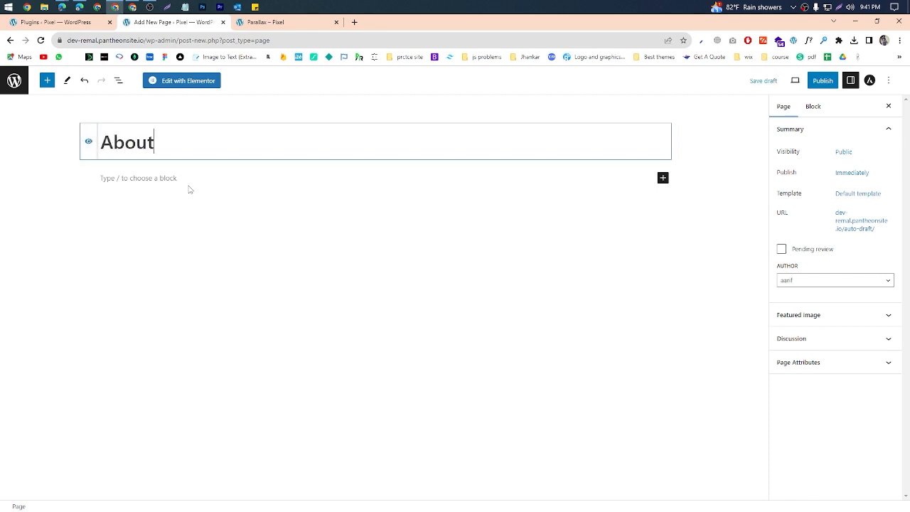
text( Us)
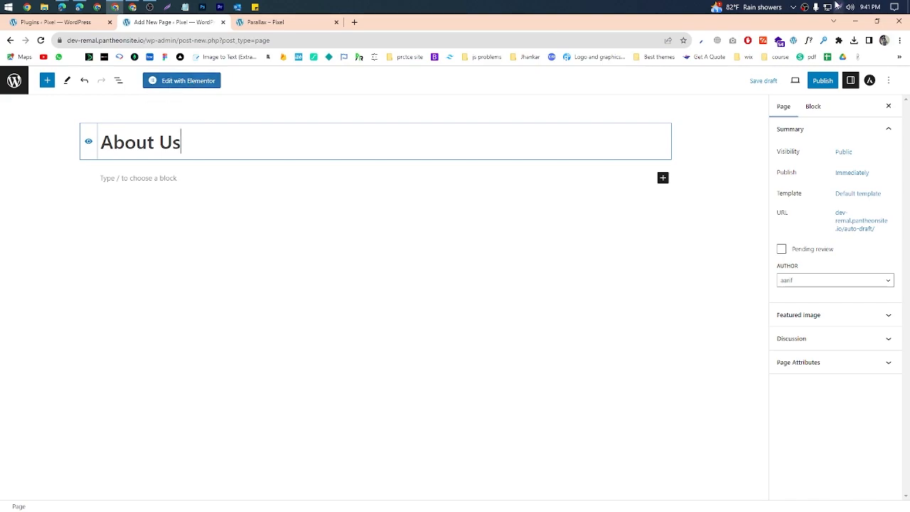
Step: Point out the Edit with Elementor option with a discarded screen capture selection, and open the About Us page in Elementor
key(Print)
drag(132, 56, 301, 119)
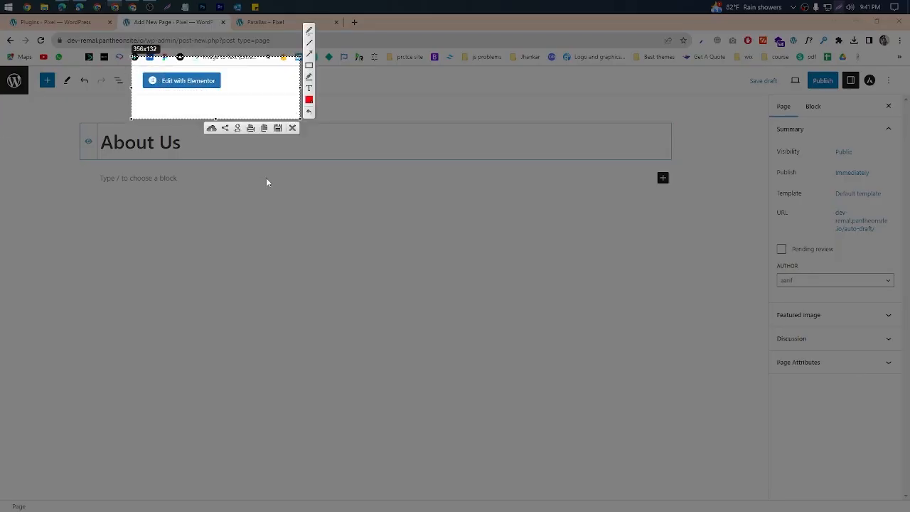
click(292, 129)
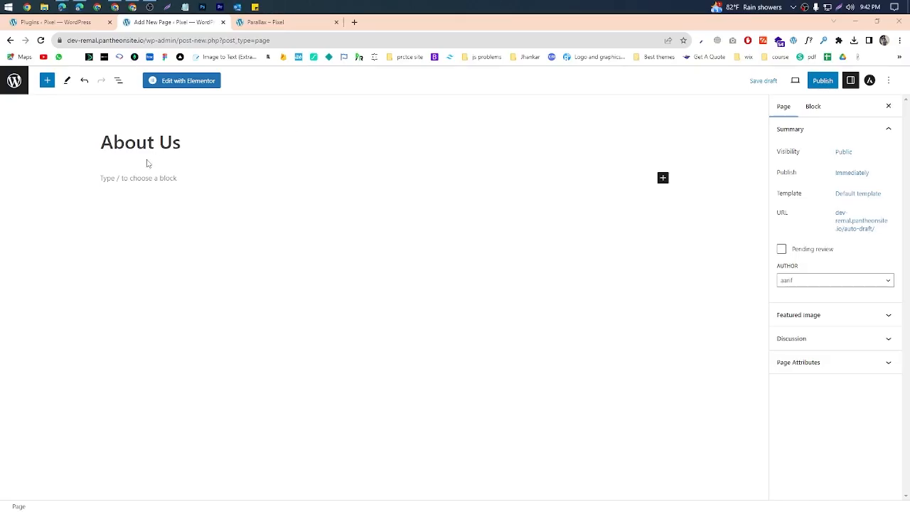
click(172, 88)
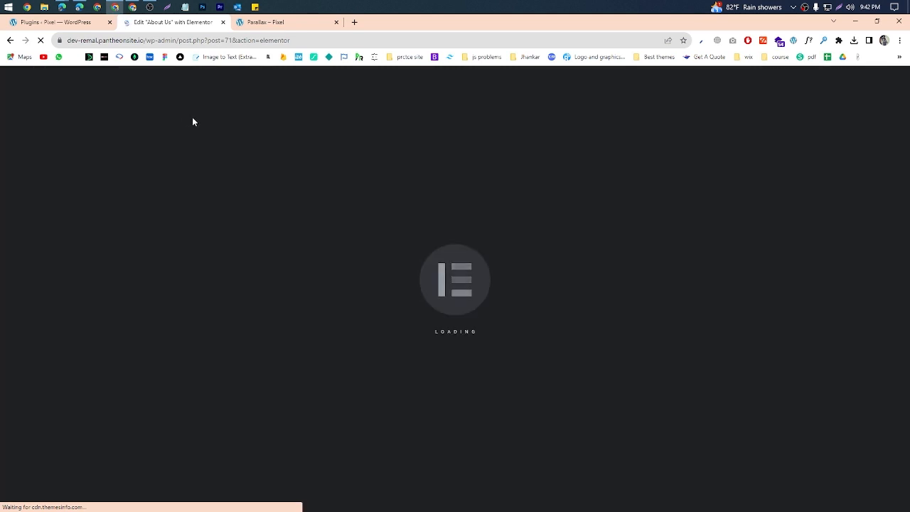
Step: Check the Elementor editor while it loads, and open the list of installed plugins in the WordPress admin tab
click(53, 22)
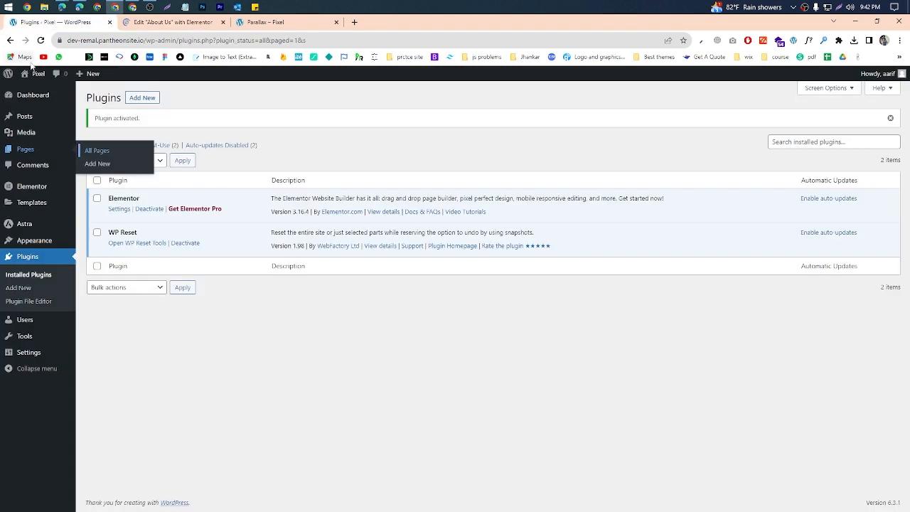
click(9, 75)
click(177, 23)
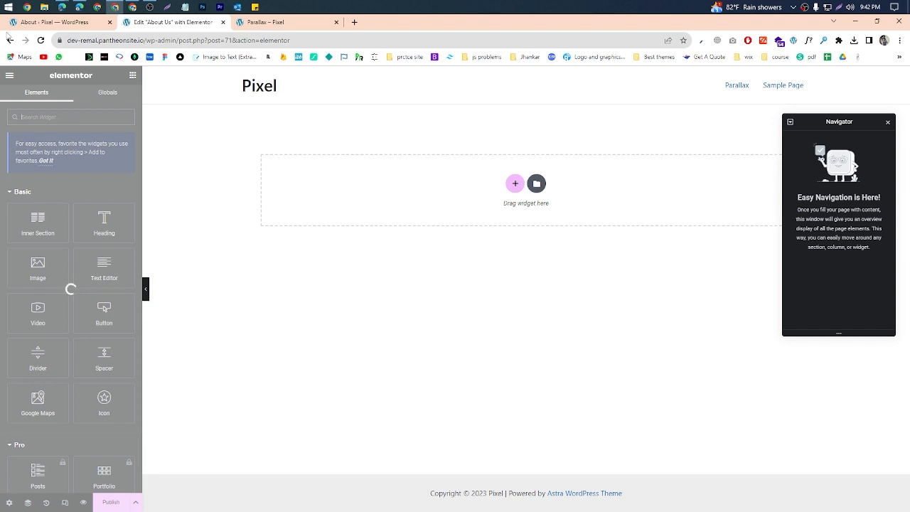
click(32, 22)
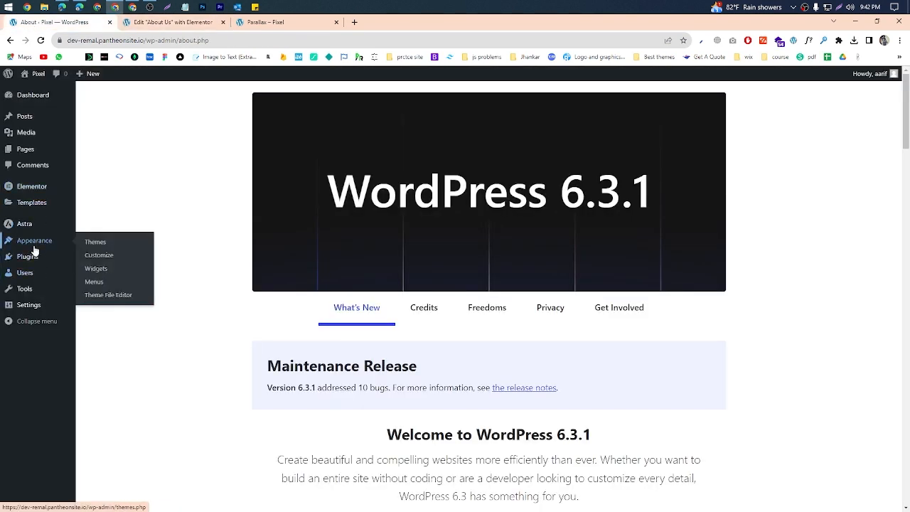
click(96, 265)
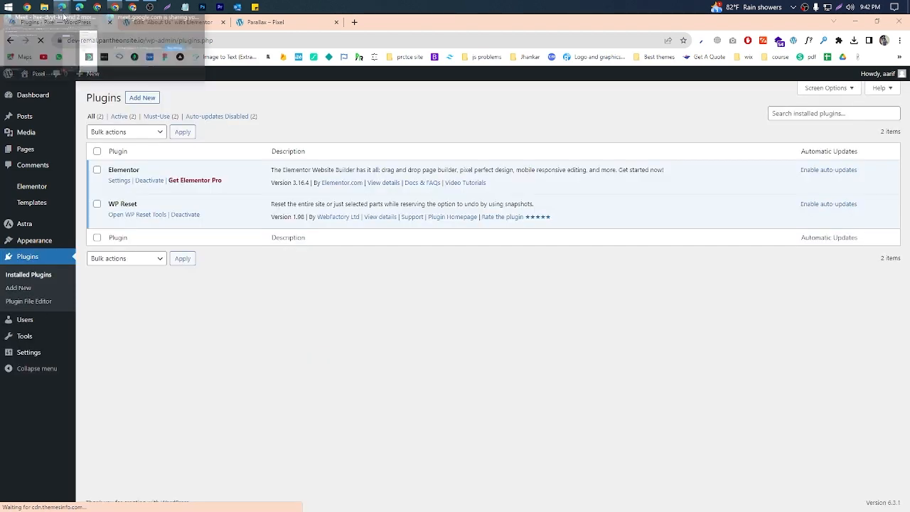
Step: Check the Google Meet call, go back to the browser, and check the loading Elementor editor before returning to the plugins list
click(63, 7)
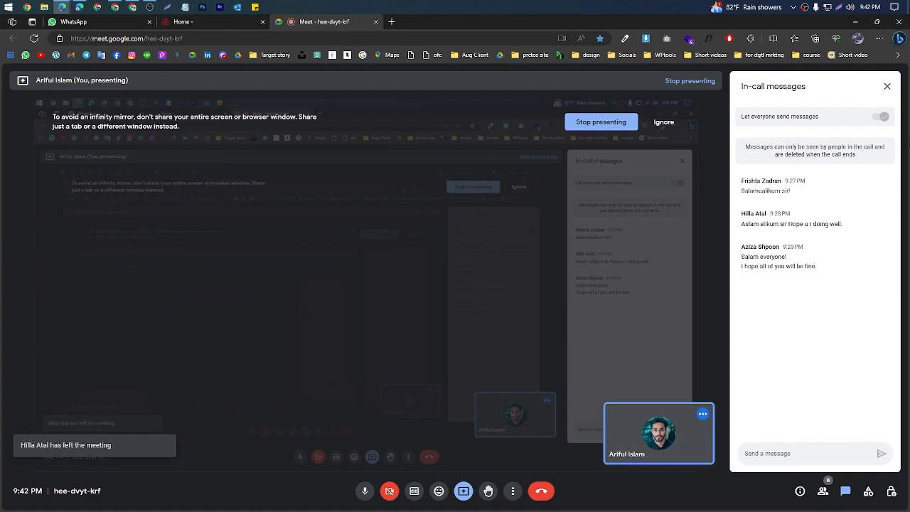
click(855, 22)
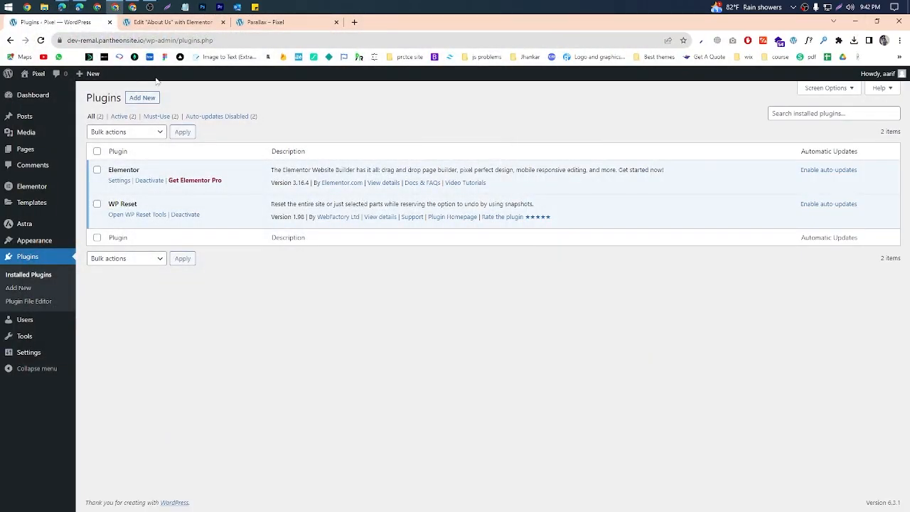
click(175, 24)
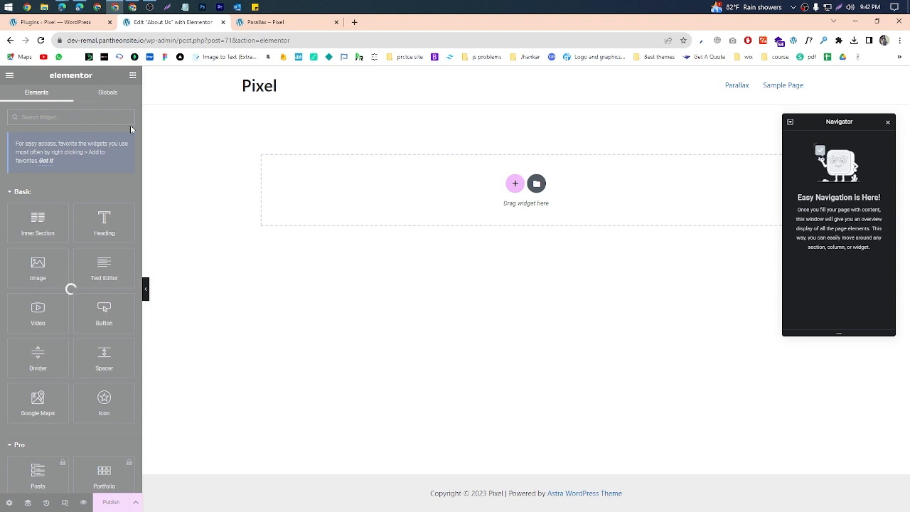
click(49, 22)
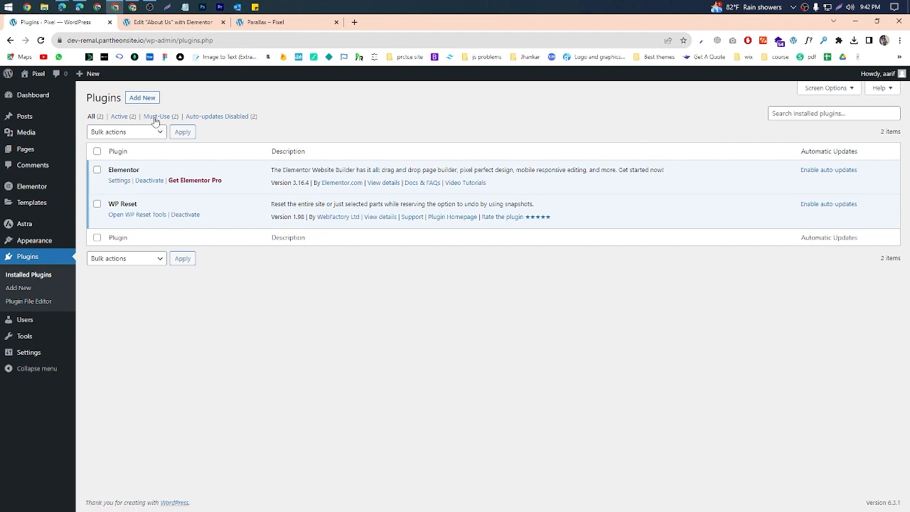
Step: Start adding a new plugin and search the plugin directory for "elementor" and for "elementor pro"
click(142, 98)
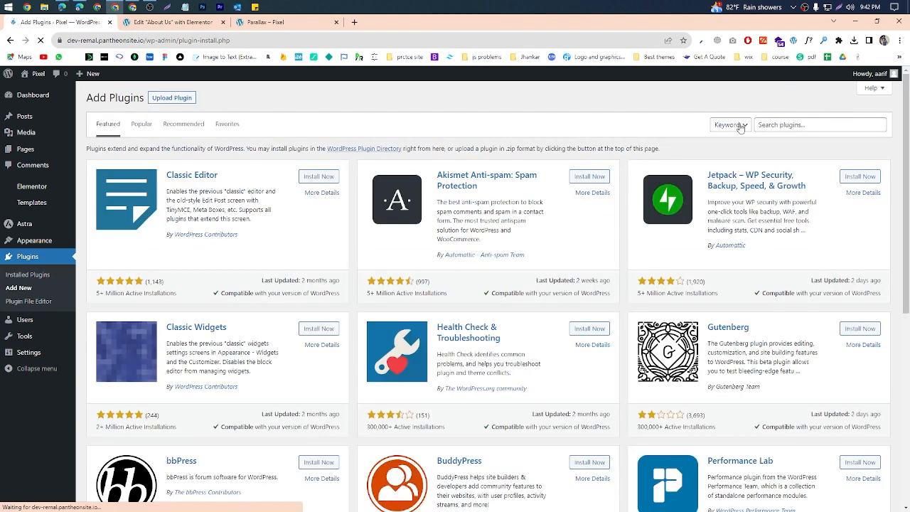
click(768, 126)
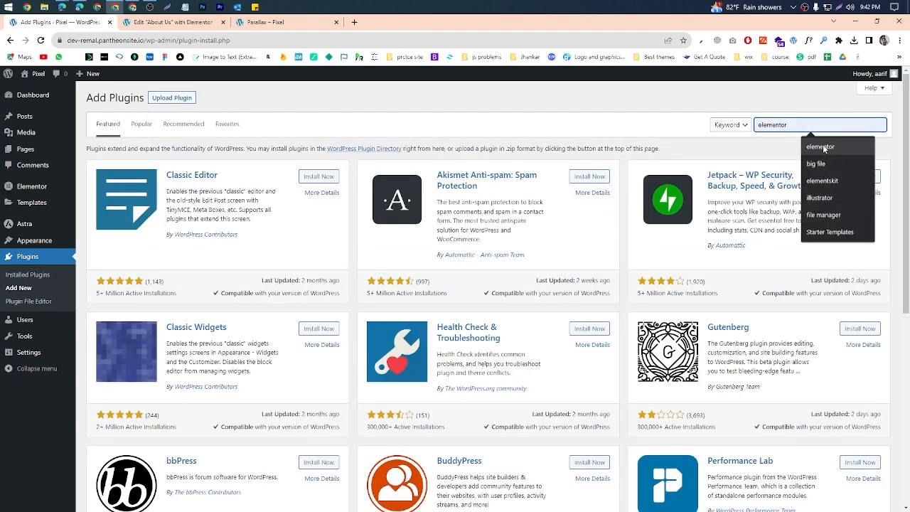
click(822, 146)
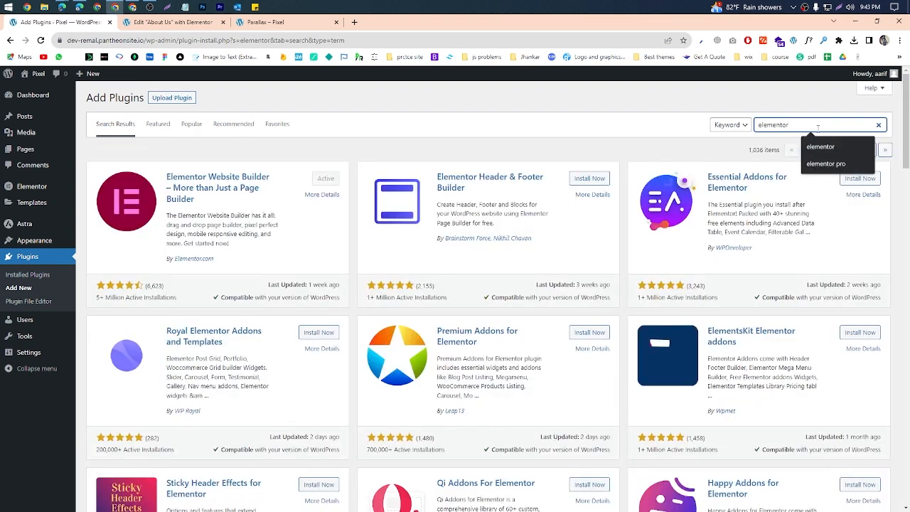
text(pro)
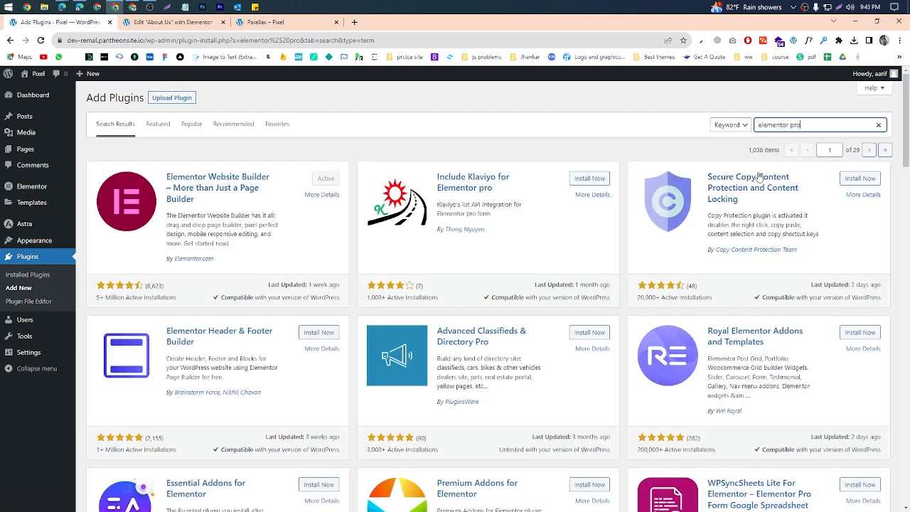
Step: Outline the Elementor Website Builder search result with the screen capture tool and dismiss the capture
click(840, 10)
drag(90, 134, 352, 307)
click(344, 316)
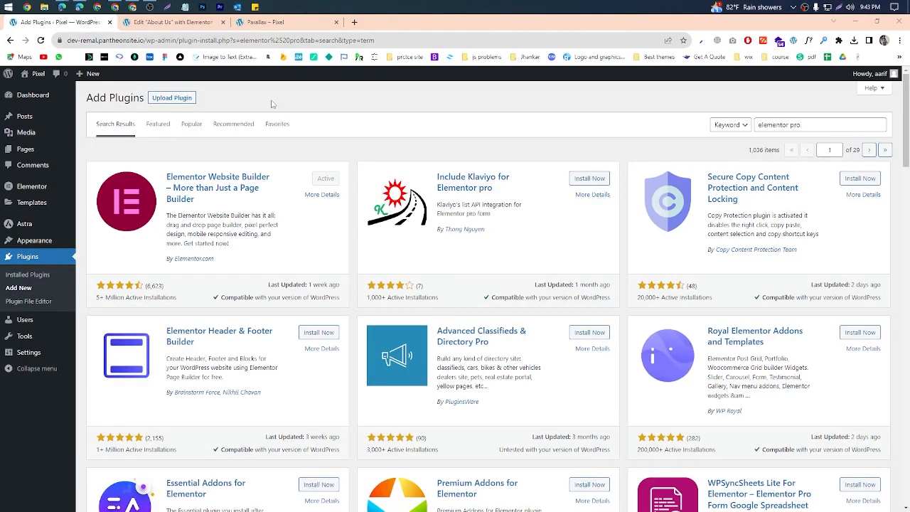
Step: Return to the About Us page in Elementor and collapse the Basic widget category to bring up the Pro widgets
click(169, 22)
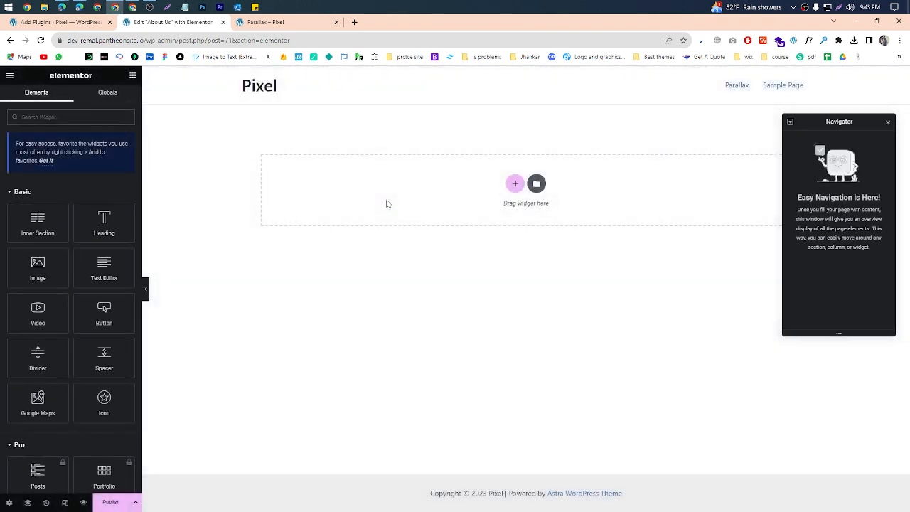
scroll(81, 256, down, 6)
scroll(81, 256, up, 6)
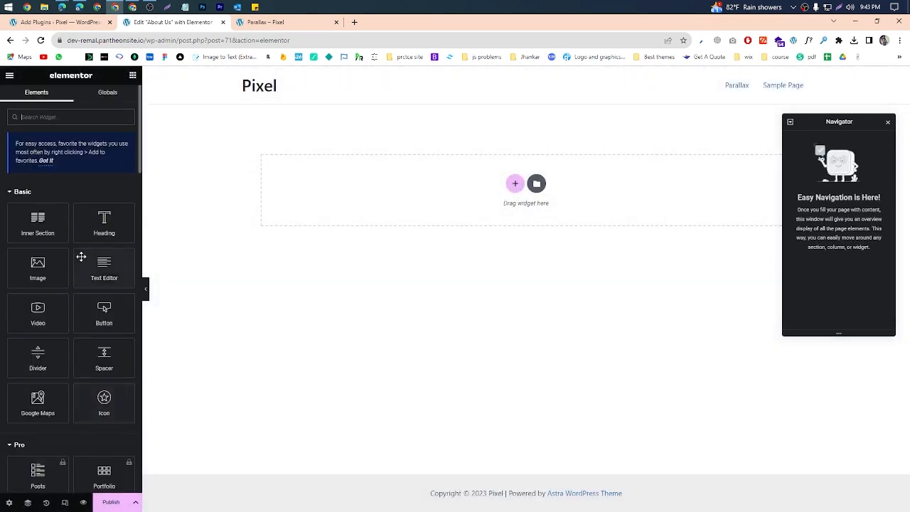
click(22, 192)
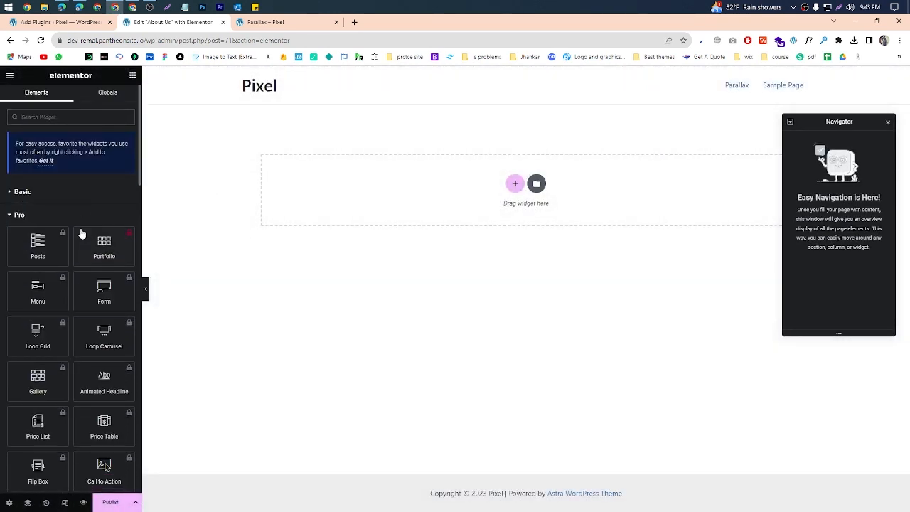
Step: Capture the Pro widgets area, mark the lock icons with red rectangles, and close the capture without saving
click(840, 7)
mouse_move(1, 196)
mouse_down()
mouse_move(165, 460)
mouse_move(146, 490)
mouse_up()
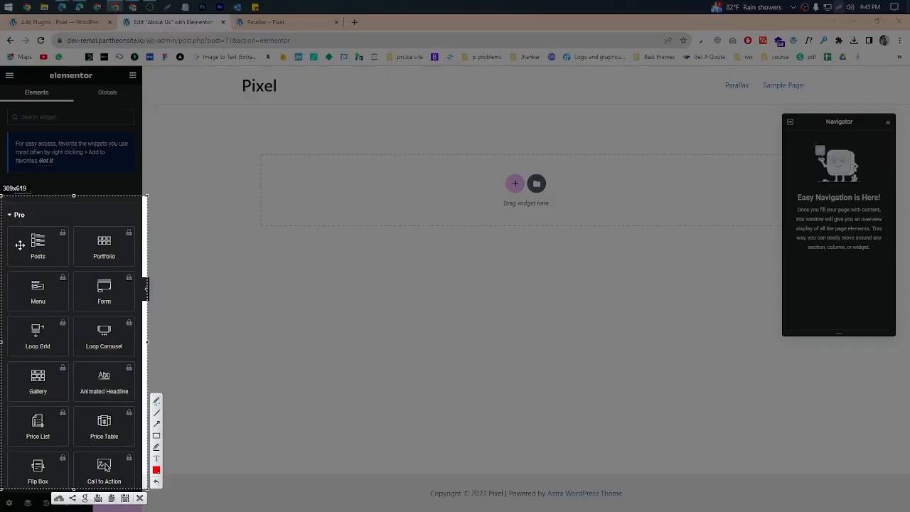
click(157, 436)
drag(53, 228, 68, 242)
mouse_move(123, 226)
mouse_down()
mouse_move(138, 248)
mouse_move(145, 291)
mouse_up()
mouse_move(51, 265)
mouse_down()
mouse_move(87, 298)
mouse_move(82, 343)
mouse_move(144, 359)
mouse_up()
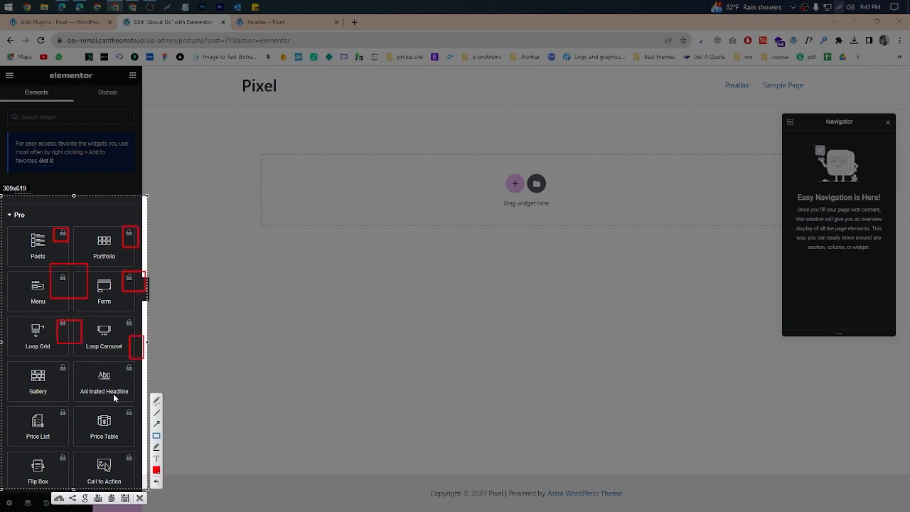
click(140, 499)
Step: Look through the remaining Pro widgets and the General widgets in Elementor's widget list
scroll(66, 384, down, 15)
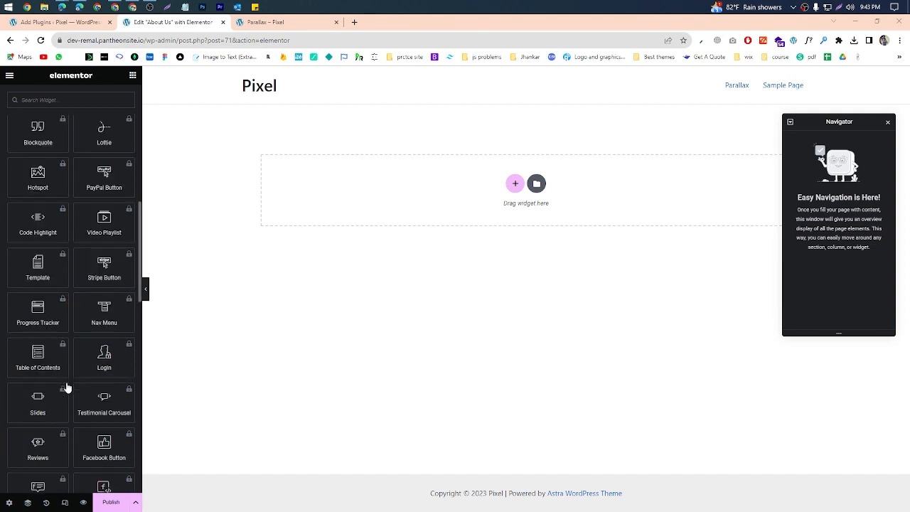
scroll(64, 380, down, 5)
scroll(63, 380, up, 20)
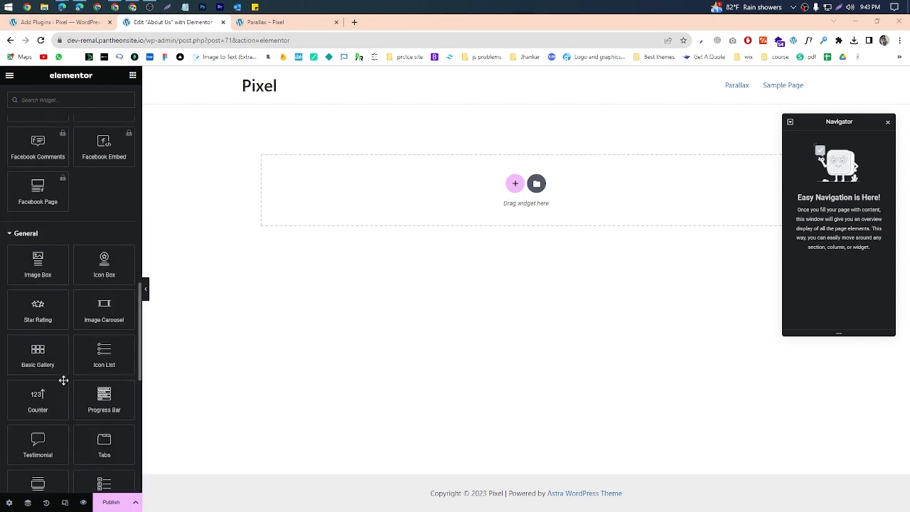
scroll(117, 235, up, 4)
click(110, 502)
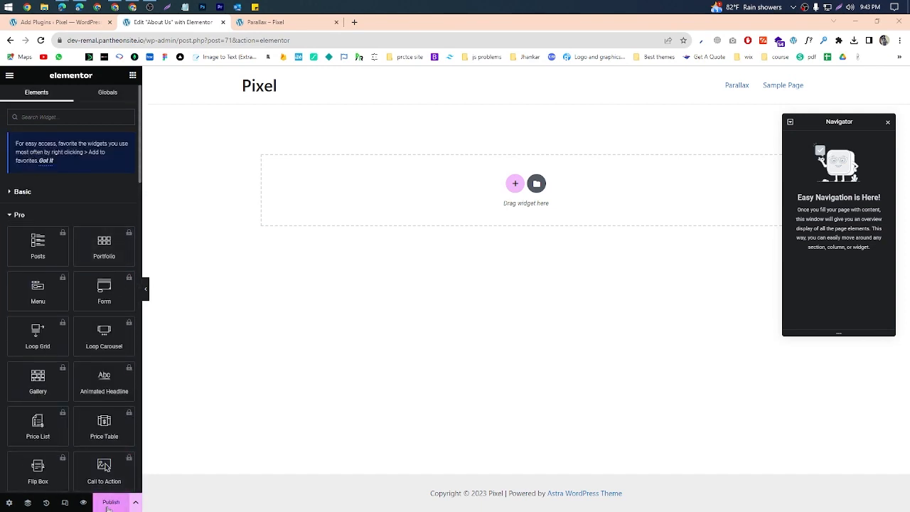
Step: Search Google for "elementor pro version now" in a separate tab and open the Elementor Pro changelog
click(355, 23)
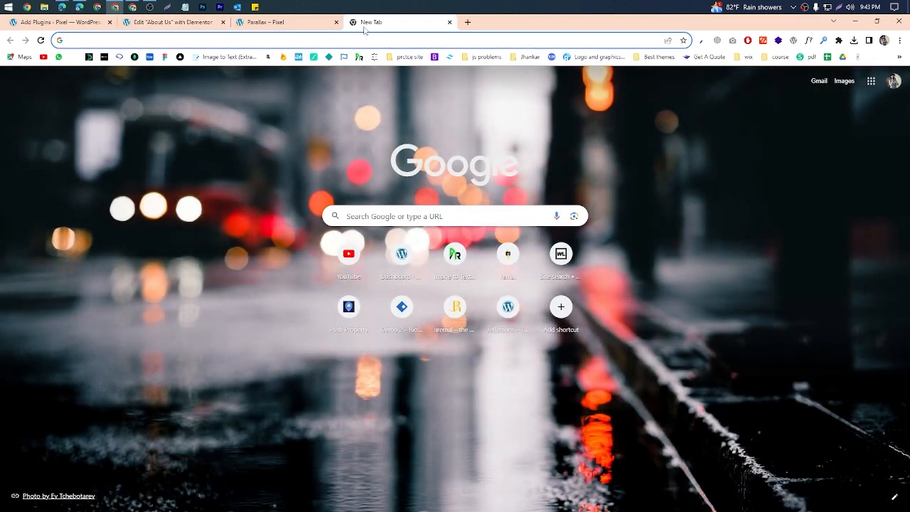
text(elementor)
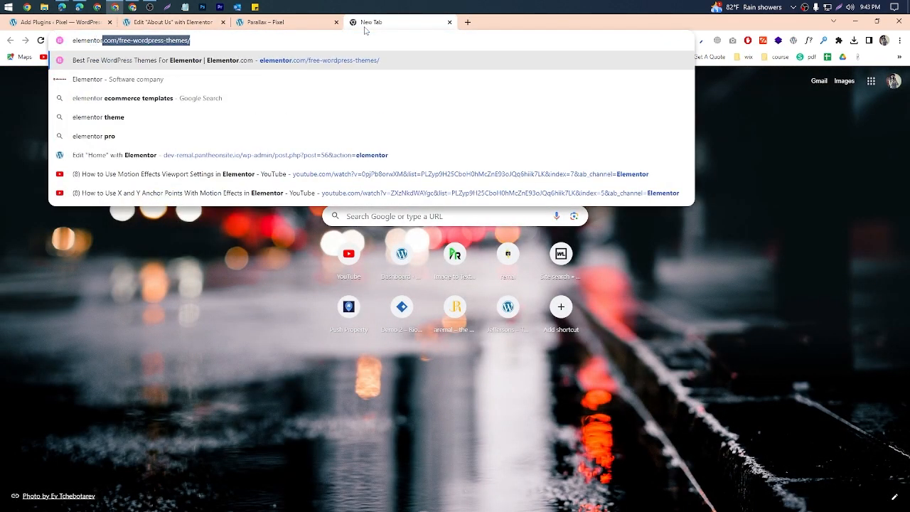
text( pro v)
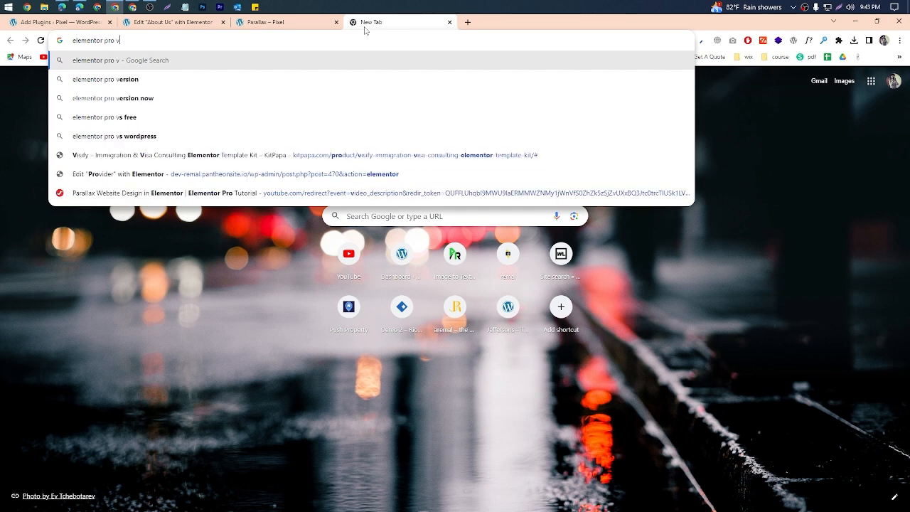
text(ersion now)
key(Return)
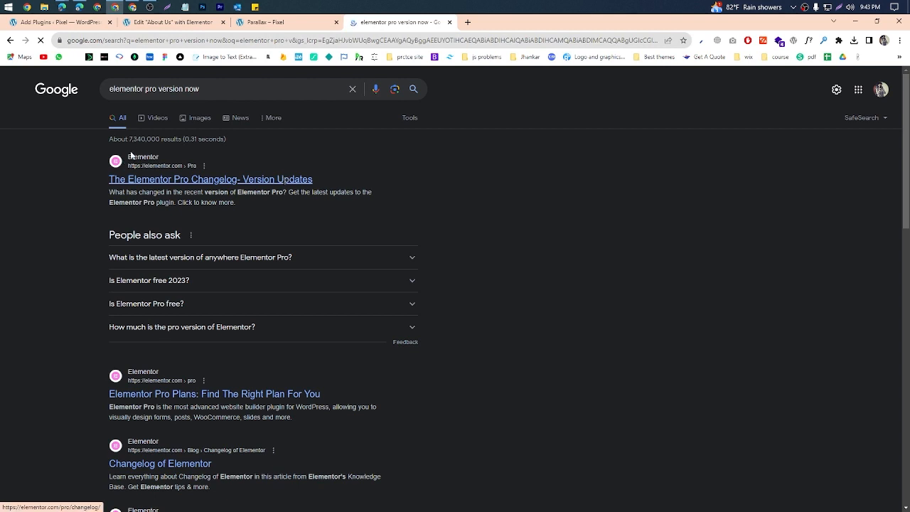
click(145, 170)
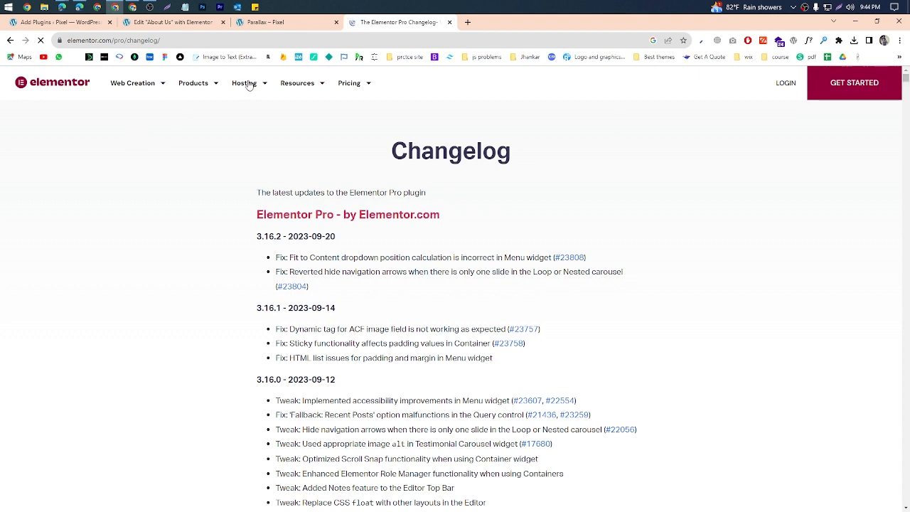
Step: Go back from the changelog to the search results and open the Elementor Pro plans page
click(200, 86)
mouse_move(203, 88)
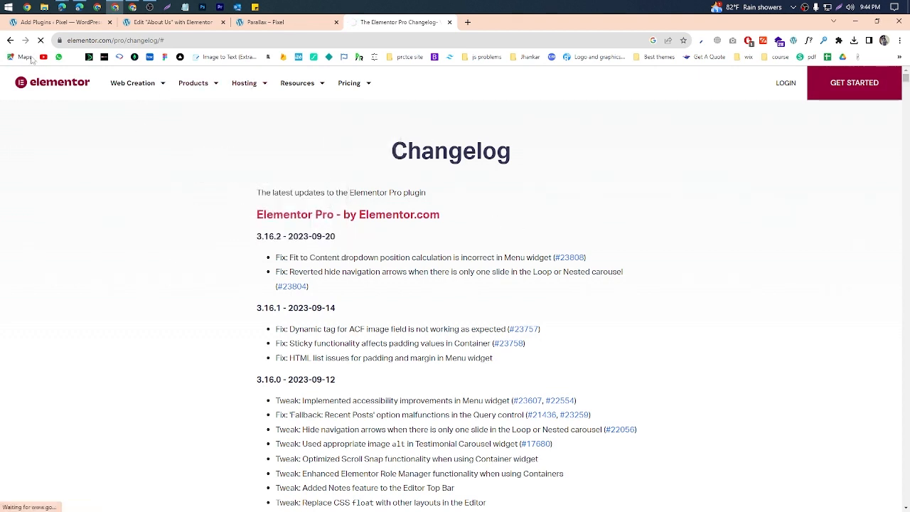
click(9, 41)
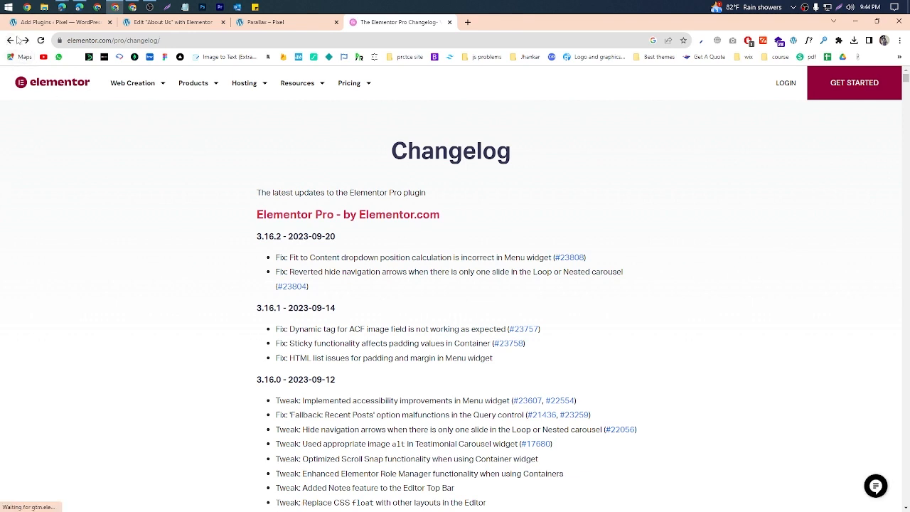
click(10, 40)
click(171, 392)
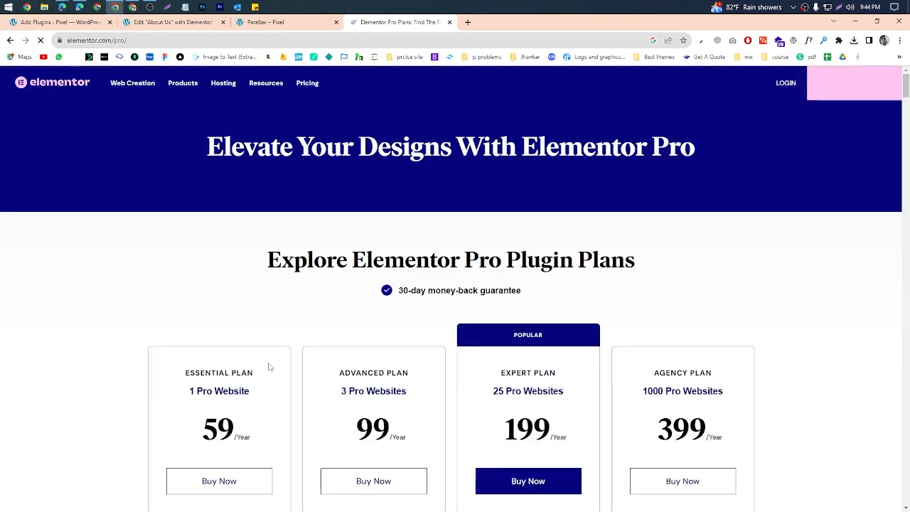
Step: Highlight the plugin plans heading, then the Essential plan's website allowance and yearly price
scroll(780, 332, down, 4)
scroll(780, 332, up, 3)
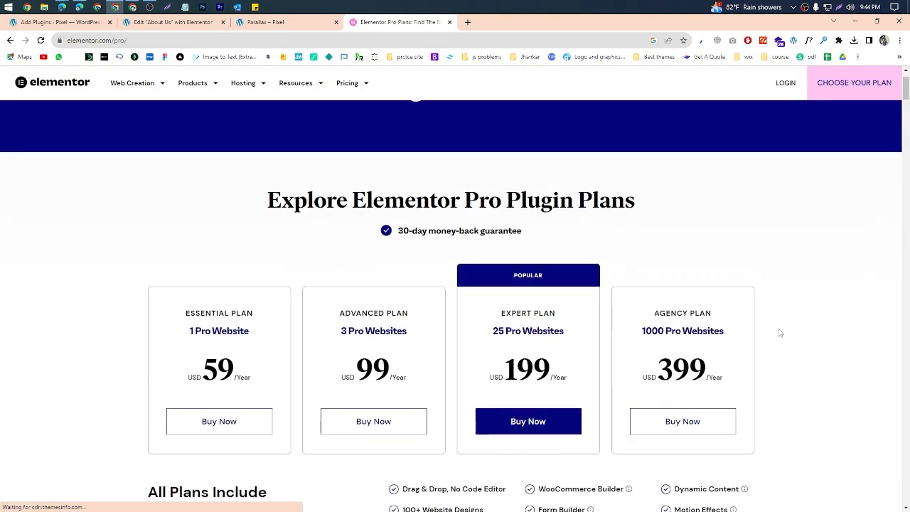
scroll(780, 333, down, 1)
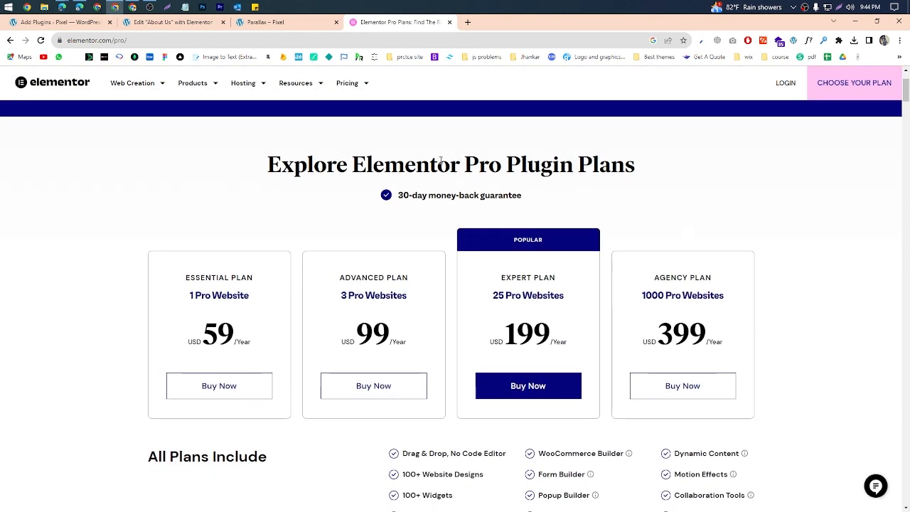
drag(250, 164, 661, 158)
click(686, 158)
drag(186, 295, 264, 295)
click(171, 330)
drag(192, 336, 247, 336)
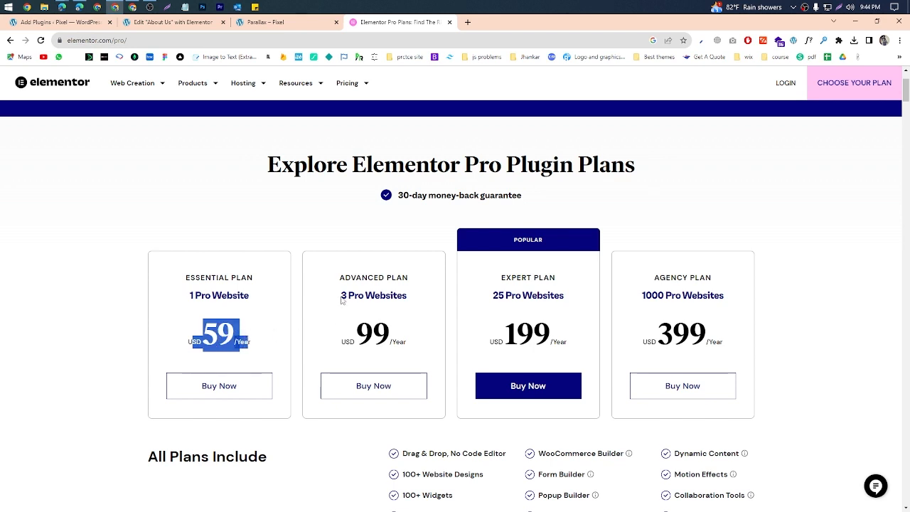
Step: Highlight the Advanced plan's website allowance and price, followed by the yearly prices of the Expert and Agency plans
drag(341, 300, 407, 308)
drag(358, 340, 398, 343)
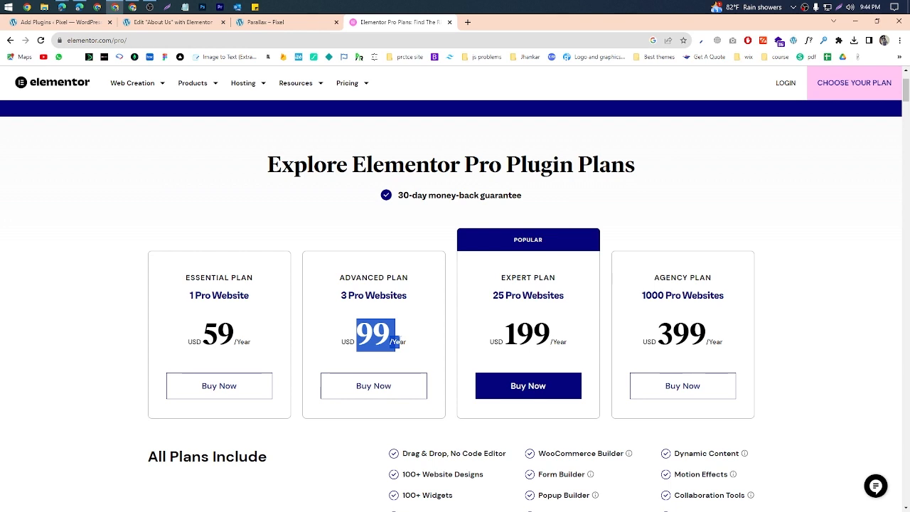
mouse_move(392, 340)
mouse_down()
mouse_move(356, 340)
mouse_move(389, 339)
mouse_up()
mouse_move(507, 330)
mouse_down()
mouse_move(565, 334)
mouse_move(521, 332)
mouse_up()
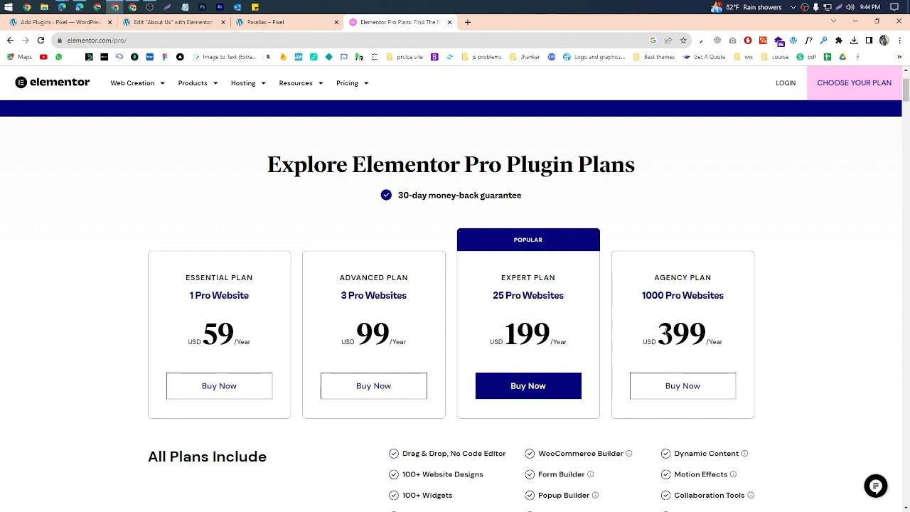
drag(663, 332, 718, 337)
click(283, 325)
Step: Examine the Elementor Pro plan cards, the features all plans include, and the end-to-end website offer
scroll(283, 328, down, 2)
scroll(284, 326, up, 2)
scroll(284, 331, down, 6)
scroll(287, 336, up, 7)
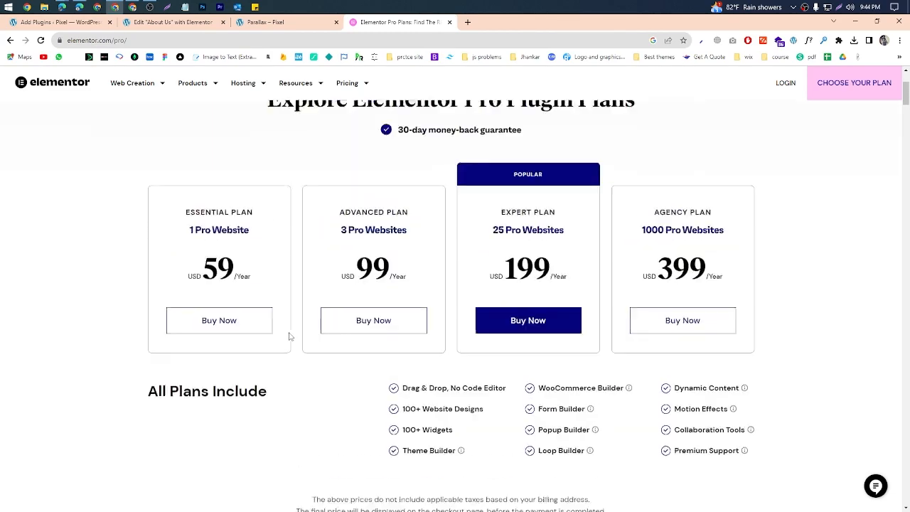
scroll(292, 333, down, 5)
scroll(300, 326, down, 7)
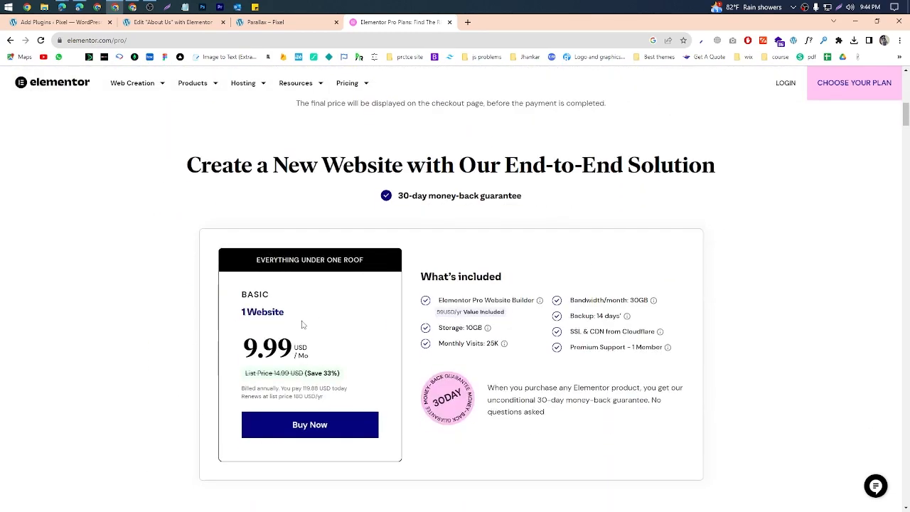
scroll(302, 324, up, 11)
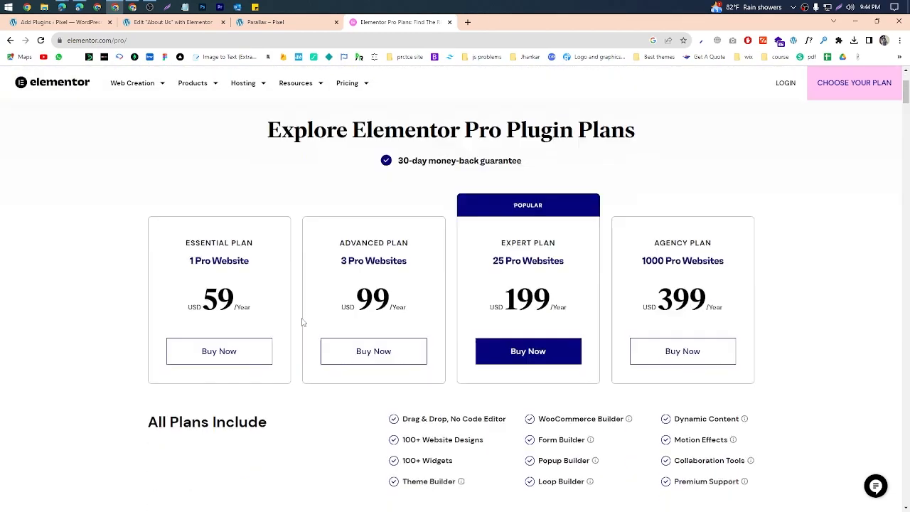
scroll(302, 322, down, 8)
scroll(302, 321, up, 3)
scroll(302, 321, up, 7)
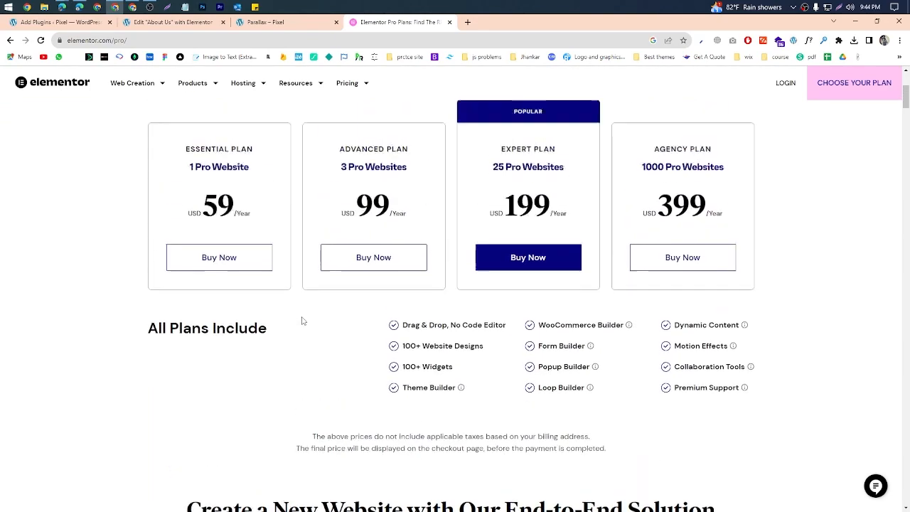
scroll(304, 321, down, 5)
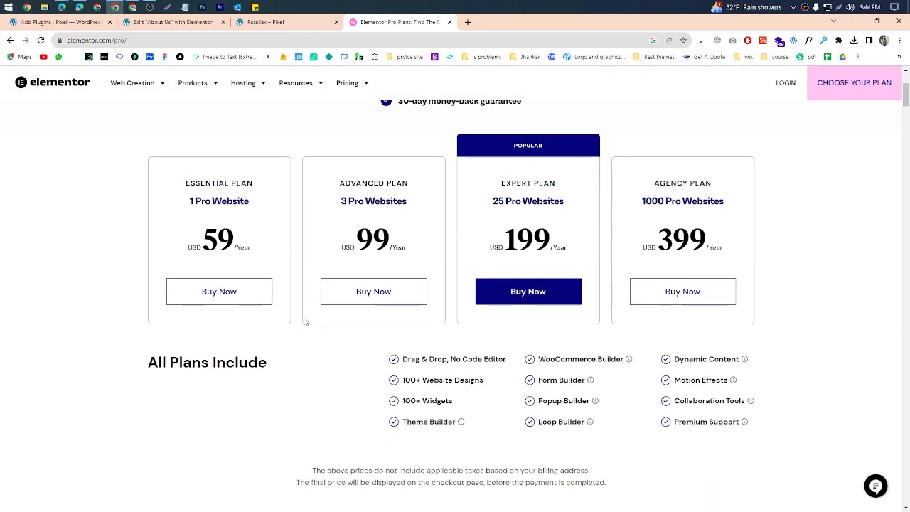
scroll(304, 322, up, 5)
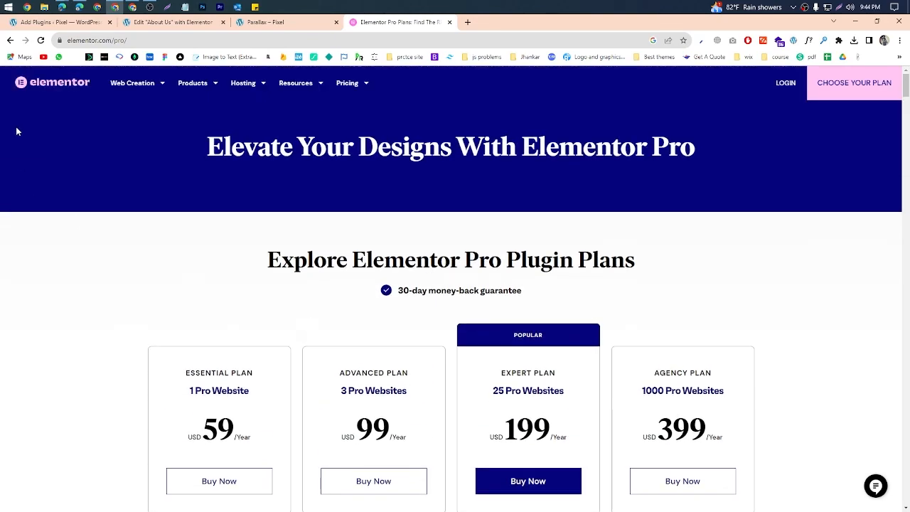
Step: Switch to the Google Meet call to read the in-call messages, and return to the Elementor Pro plans
click(64, 7)
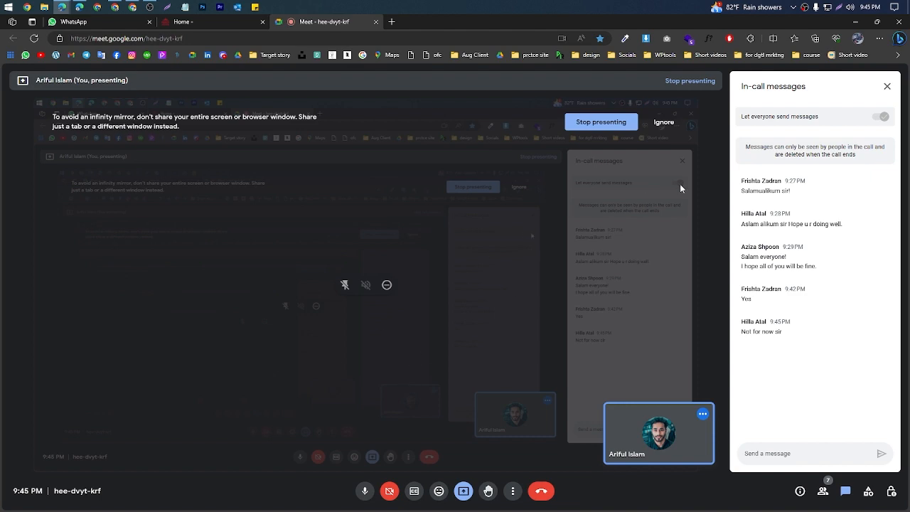
click(857, 22)
scroll(651, 224, down, 5)
scroll(406, 330, up, 2)
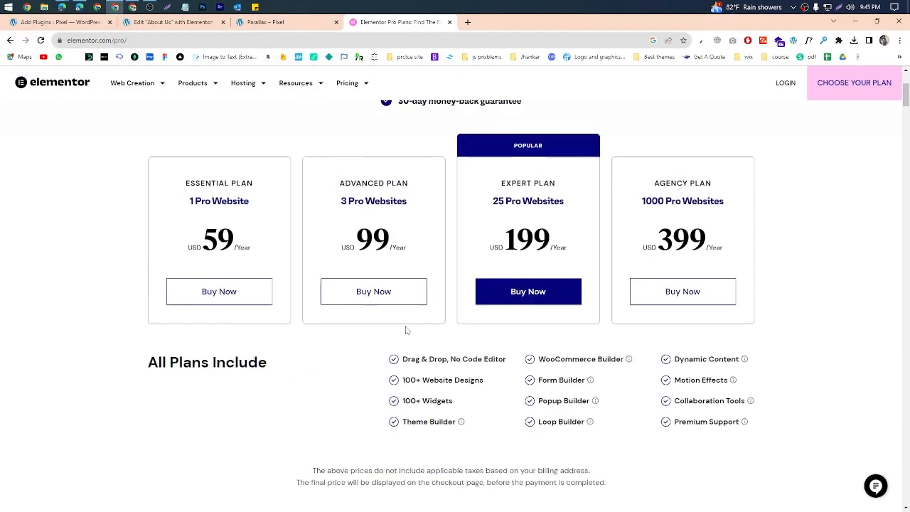
scroll(407, 330, up, 1)
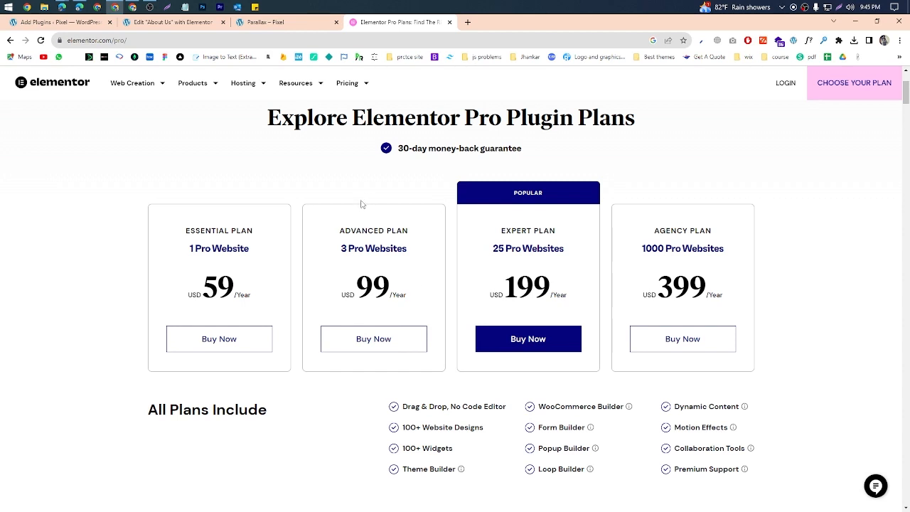
Step: Highlight the Essential plan's website allowance and review the plan prices and included features once more
scroll(360, 204, down, 3)
scroll(361, 204, up, 3)
drag(270, 256, 176, 266)
click(176, 267)
scroll(176, 269, down, 4)
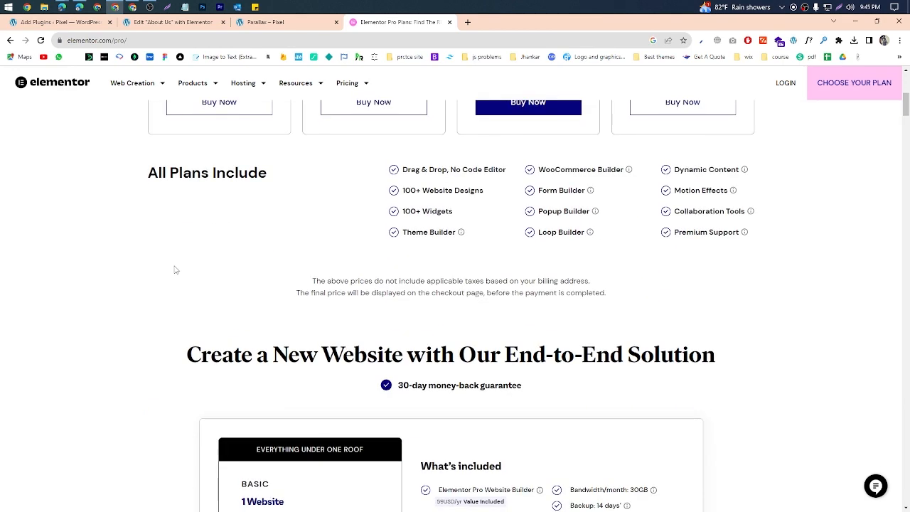
scroll(175, 270, up, 6)
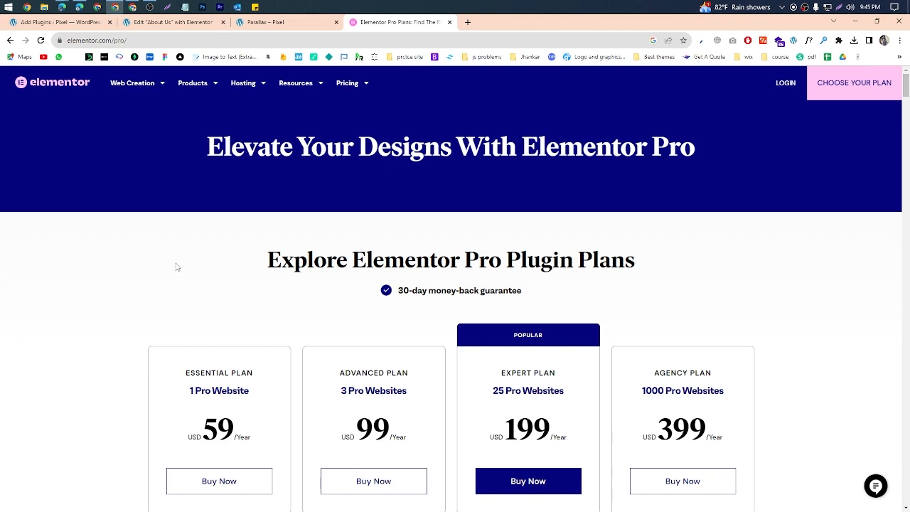
scroll(178, 265, down, 4)
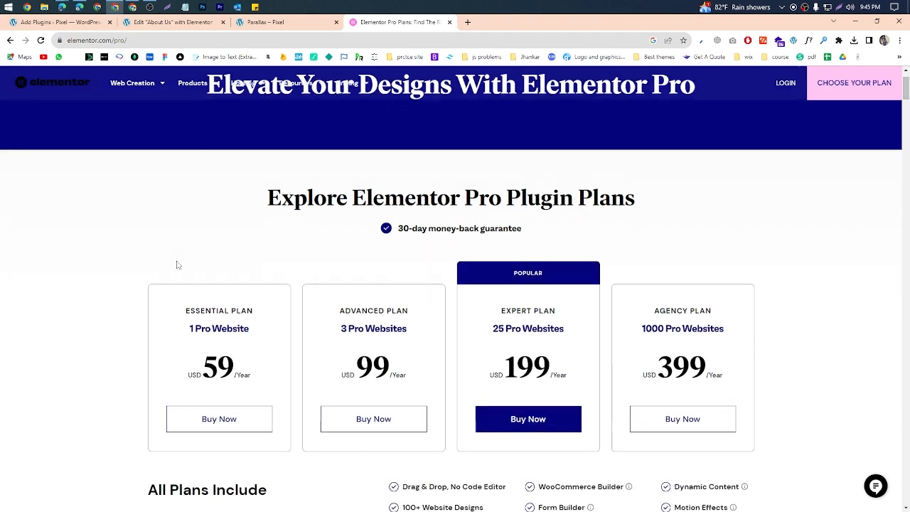
scroll(177, 265, up, 3)
scroll(177, 266, up, 1)
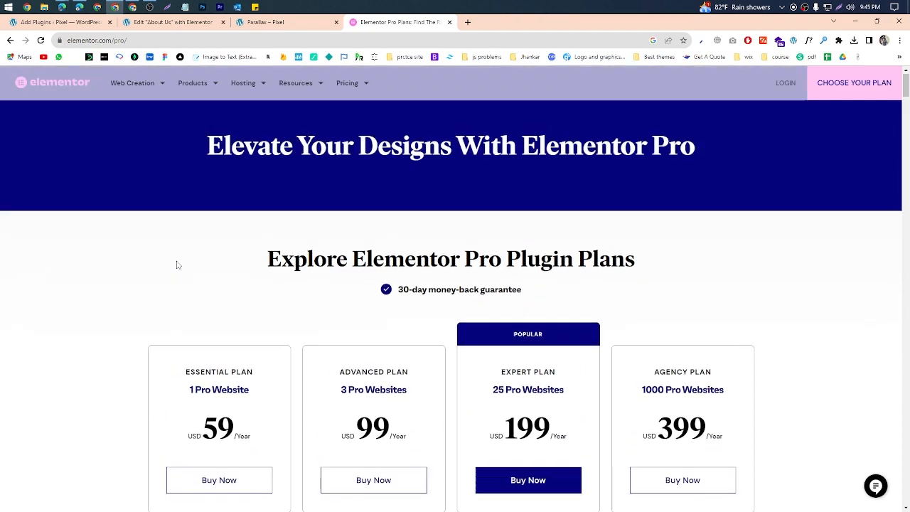
scroll(177, 265, down, 3)
scroll(178, 263, down, 3)
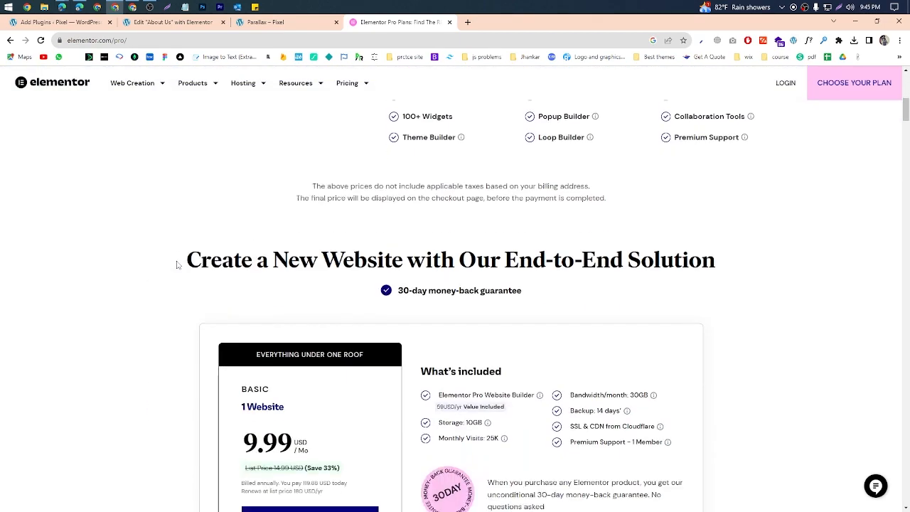
scroll(178, 263, up, 3)
Step: Revisit the About Us editor, highlight the "elementor pro" search on the Add Plugins page, and return to the Elementor Pro plans
click(277, 22)
click(190, 23)
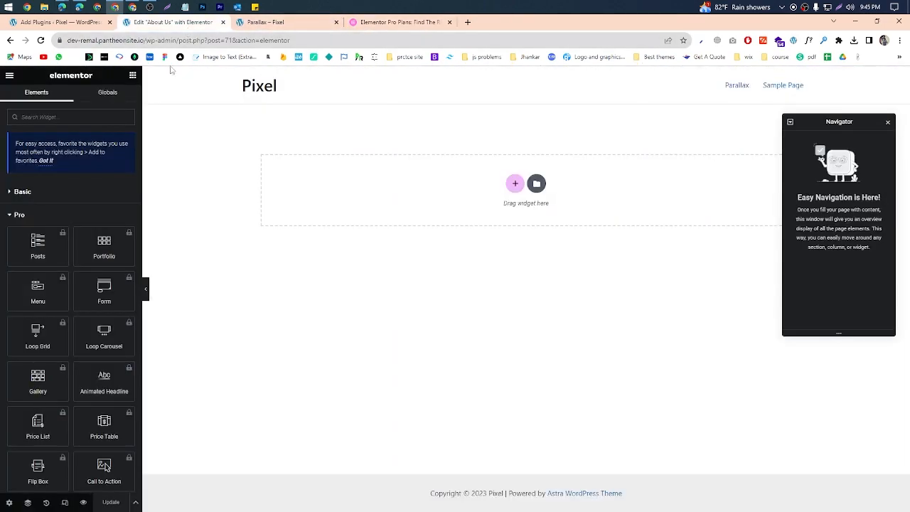
click(61, 22)
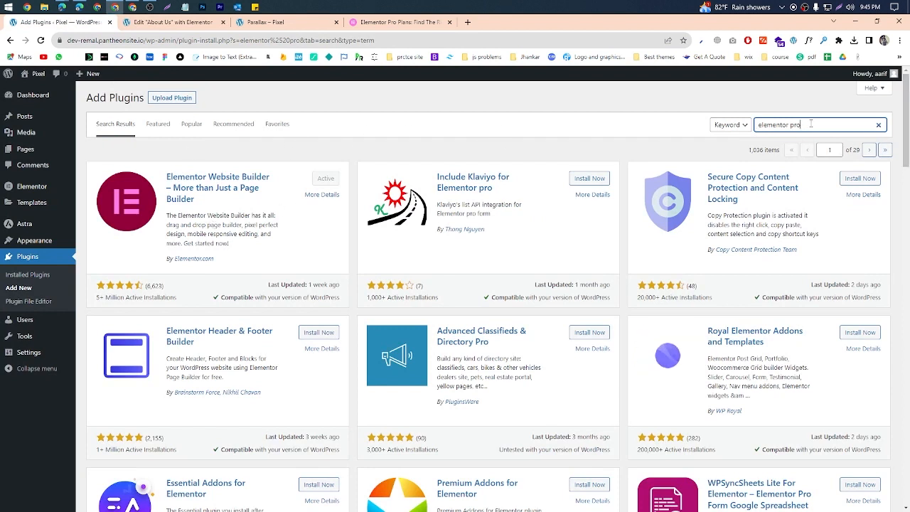
drag(804, 124, 744, 135)
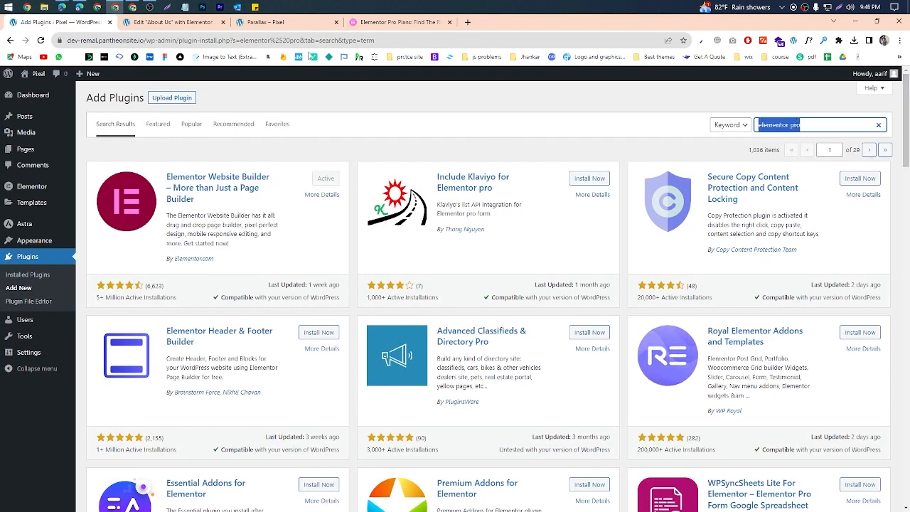
click(390, 23)
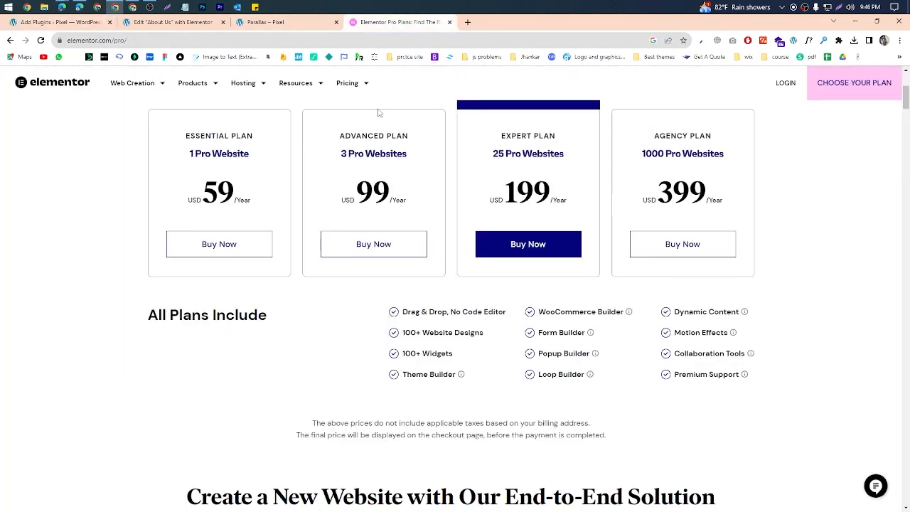
scroll(377, 135, up, 3)
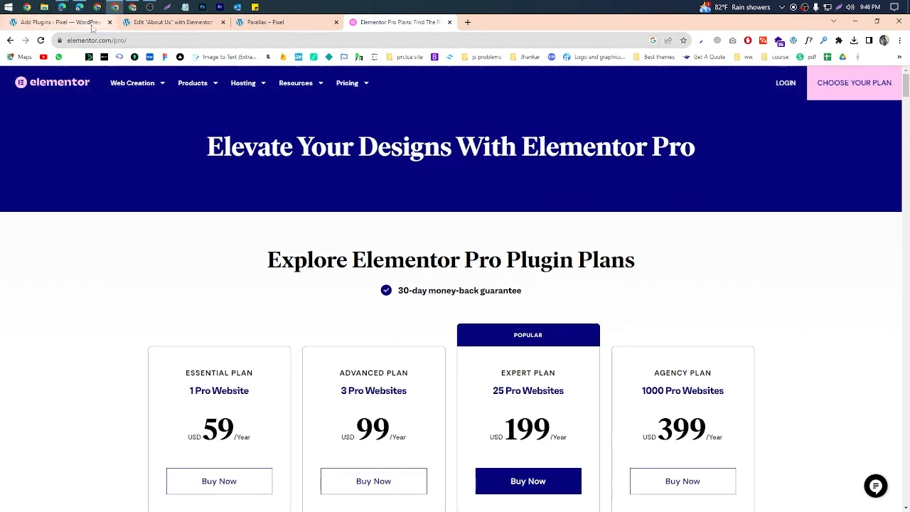
Step: Open the plugin upload form on the Add Plugins page and start choosing a ZIP file
click(61, 22)
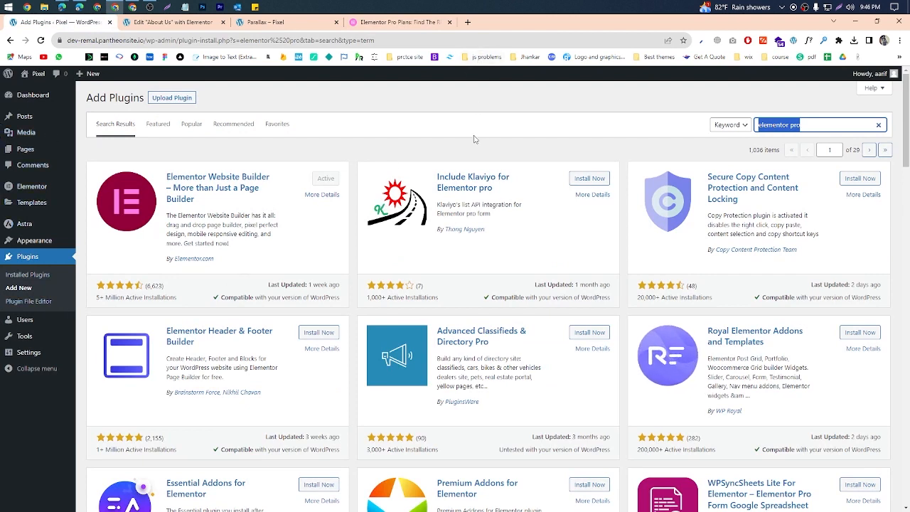
click(185, 100)
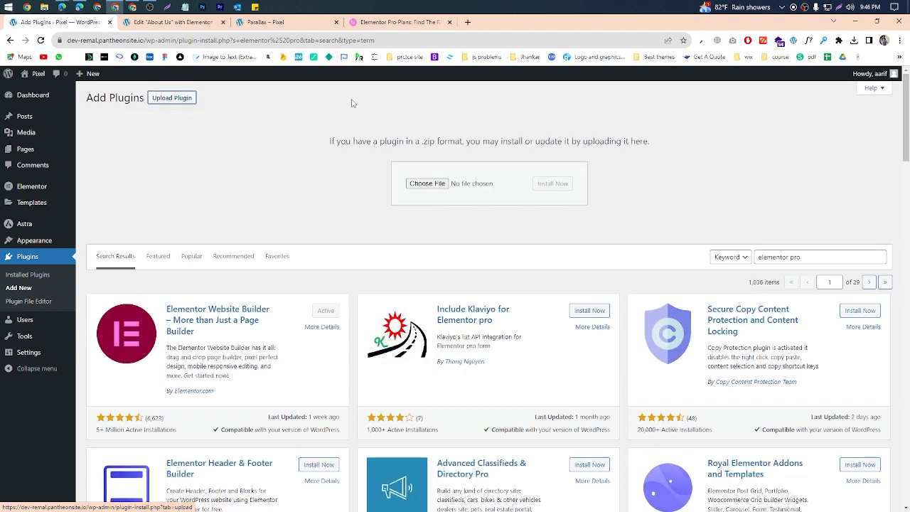
triple_click(776, 257)
click(428, 184)
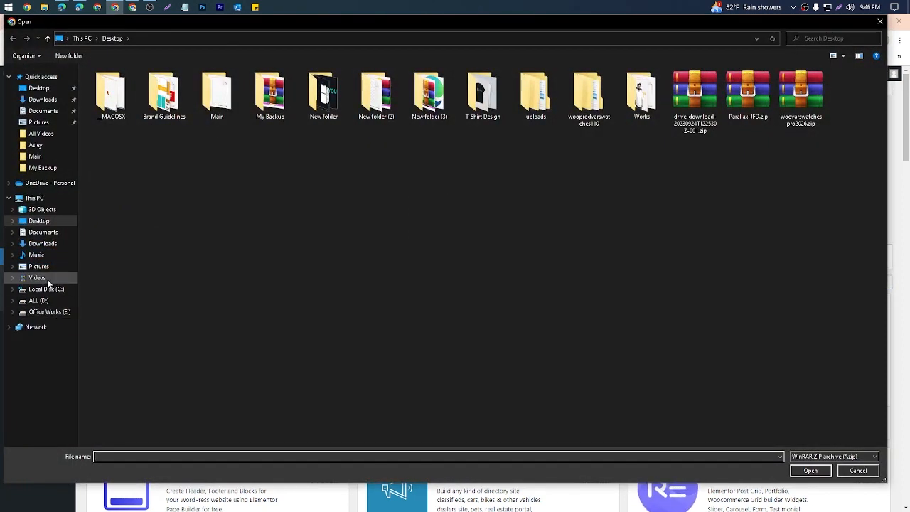
Step: Choose elementor-pro.zip from the elementorpro3141 folder within Wordpress Resources on the D drive and install it as a plugin
click(71, 301)
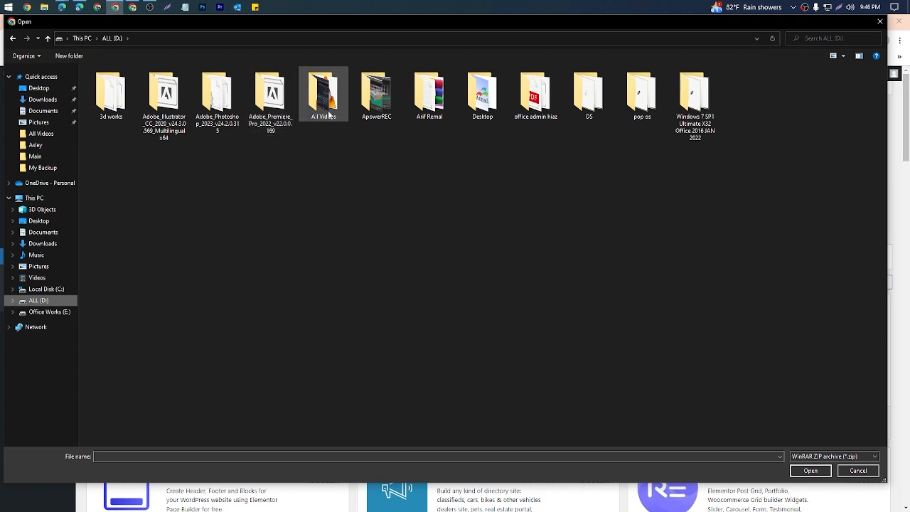
double_click(430, 107)
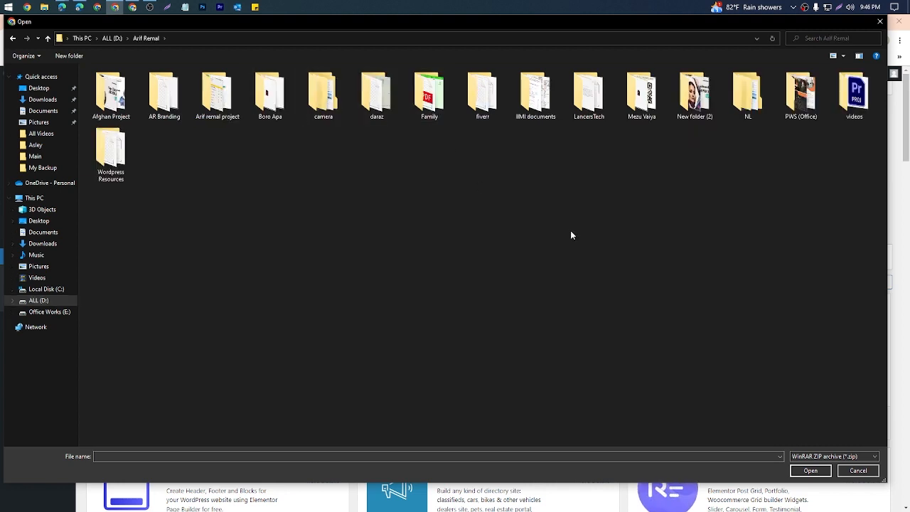
double_click(111, 156)
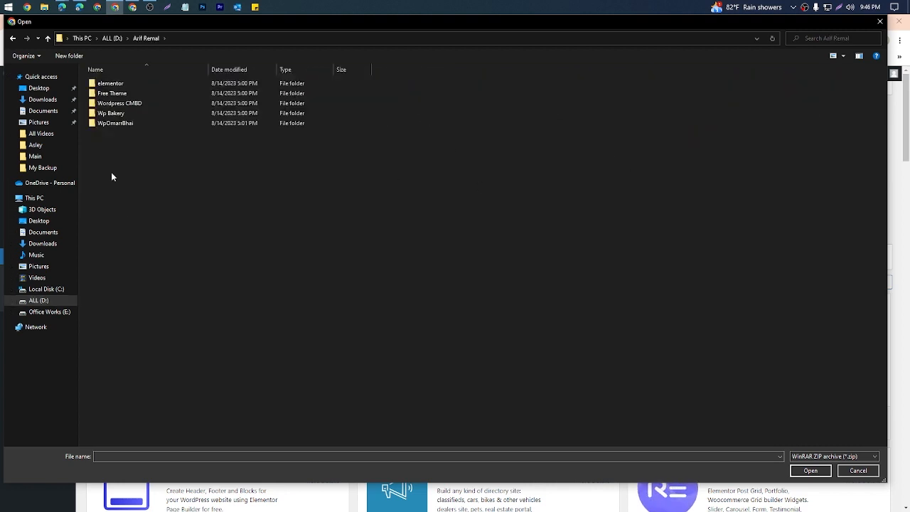
double_click(167, 123)
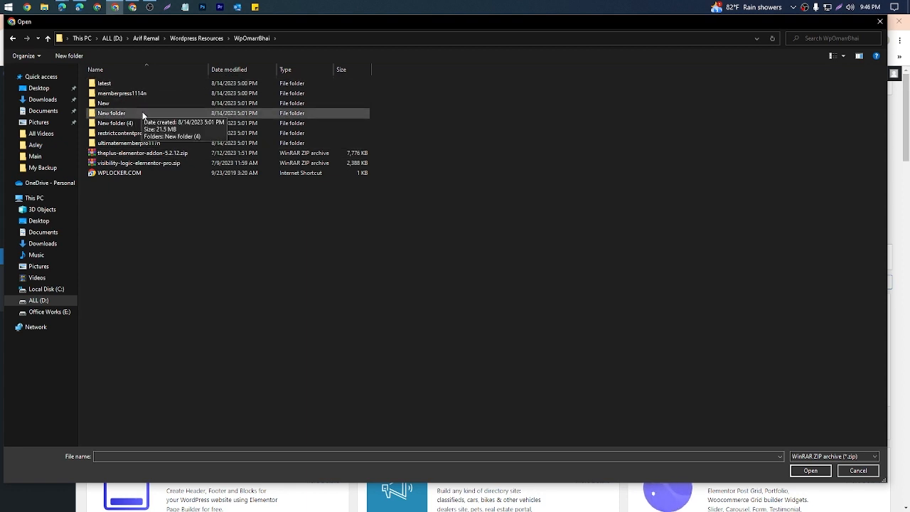
double_click(138, 84)
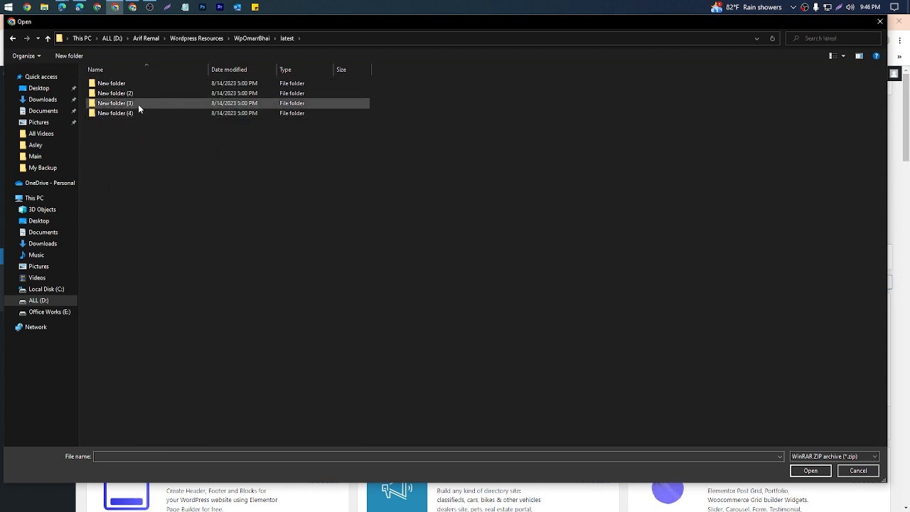
double_click(138, 104)
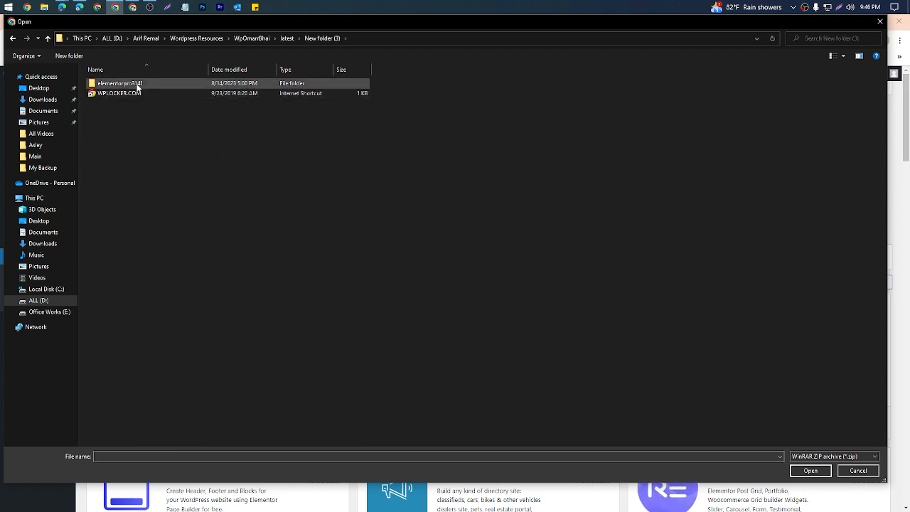
double_click(138, 84)
click(136, 93)
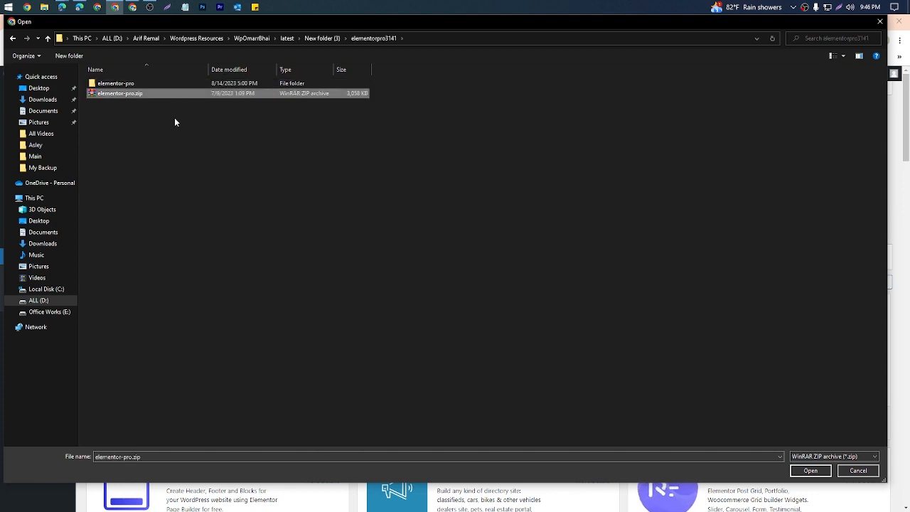
click(829, 470)
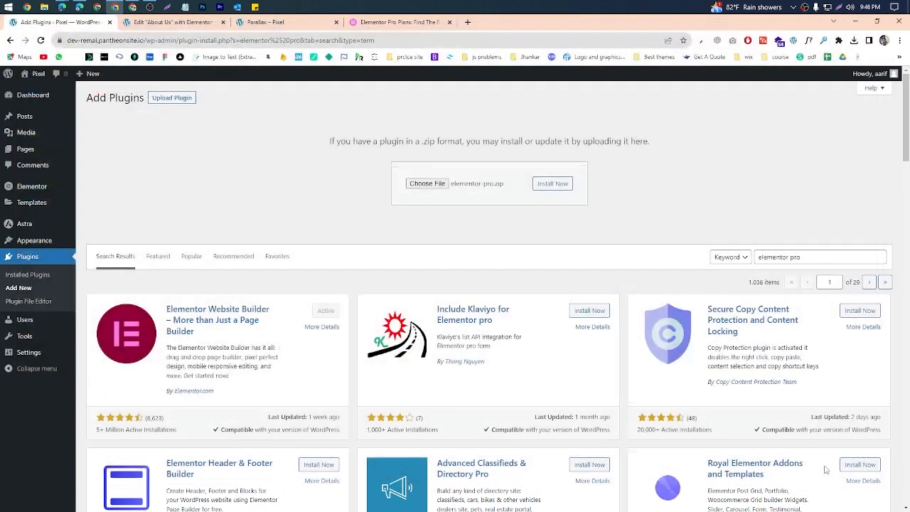
click(558, 185)
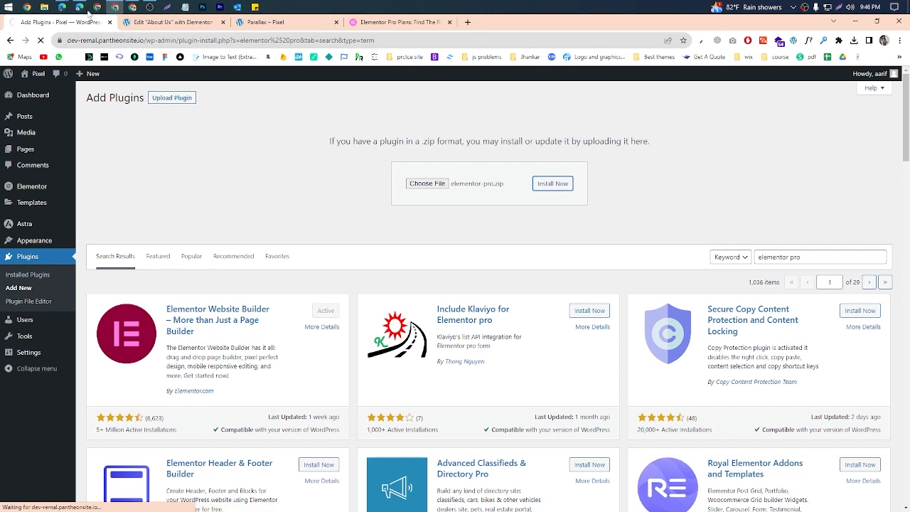
Step: Switch to WhatsApp Web and start attaching a document to the WP-Batch | AR-01 group chat
click(64, 6)
click(74, 23)
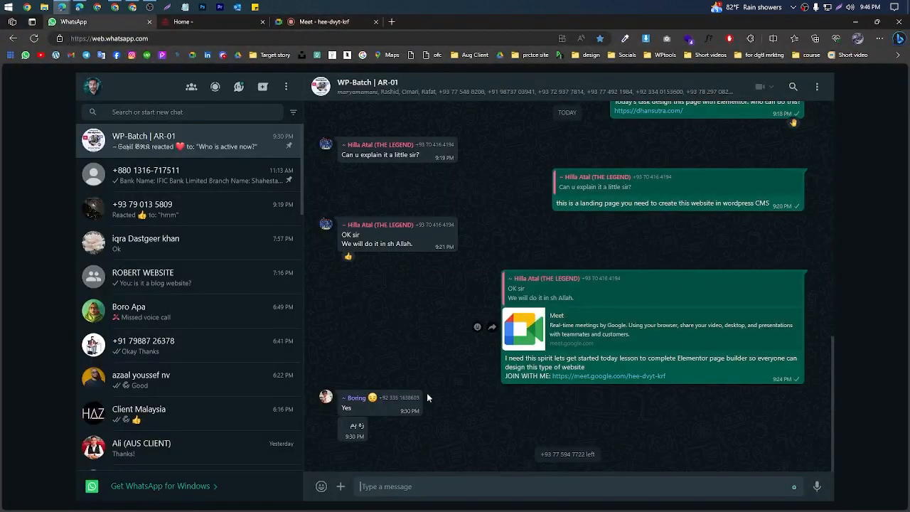
click(341, 487)
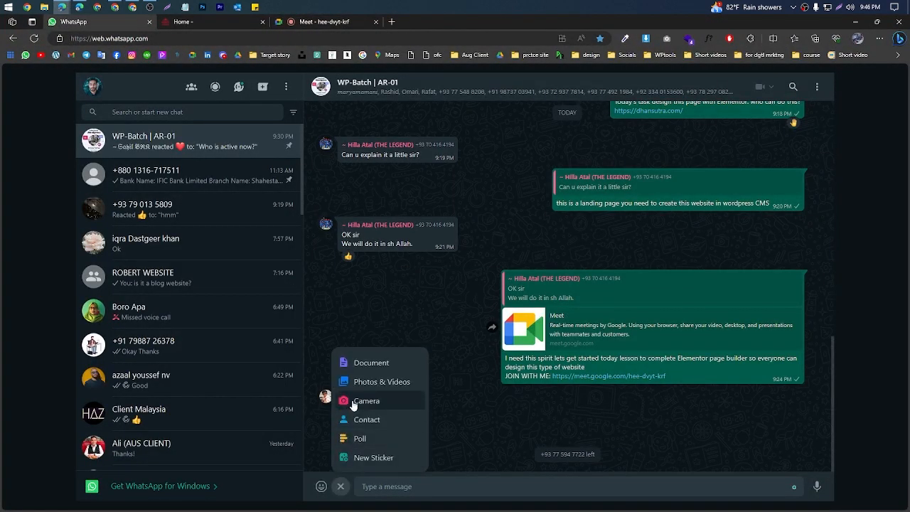
click(358, 362)
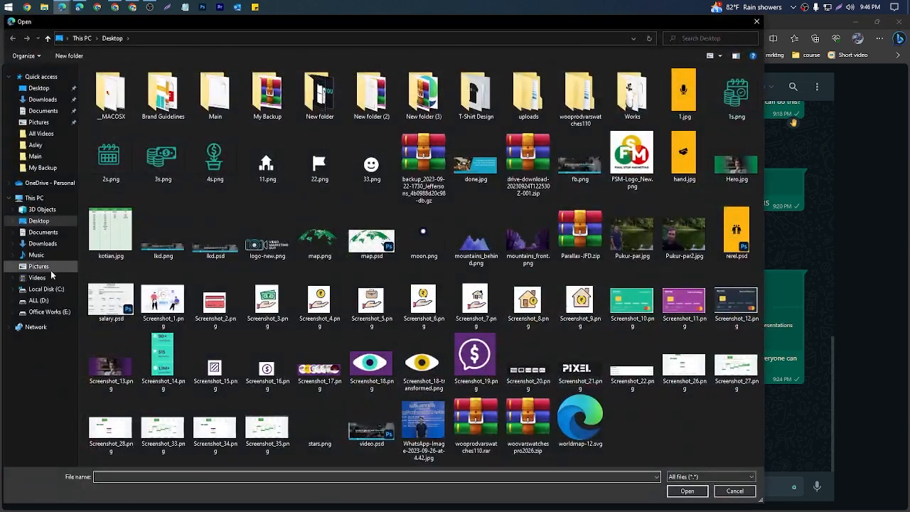
Step: Attach elementor-pro.zip from the elementorpro3141 folder on the D drive and send it to the group
click(37, 301)
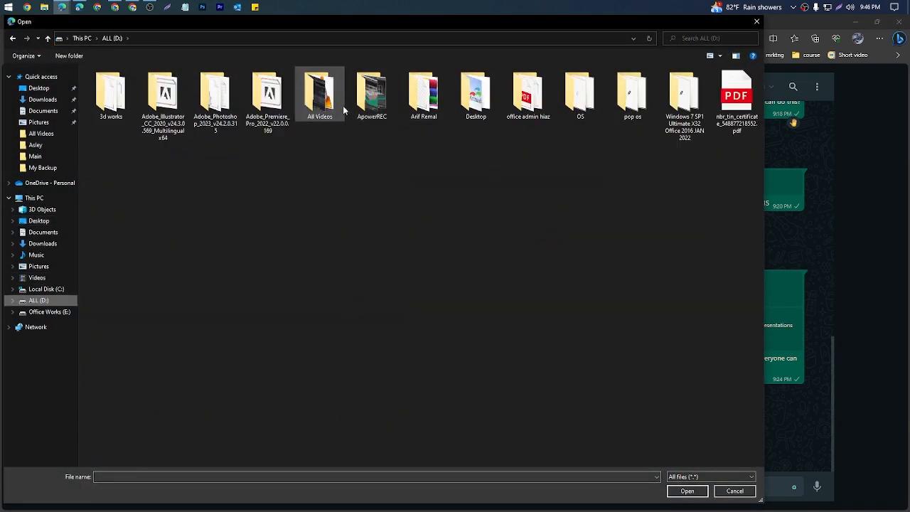
click(428, 118)
double_click(428, 118)
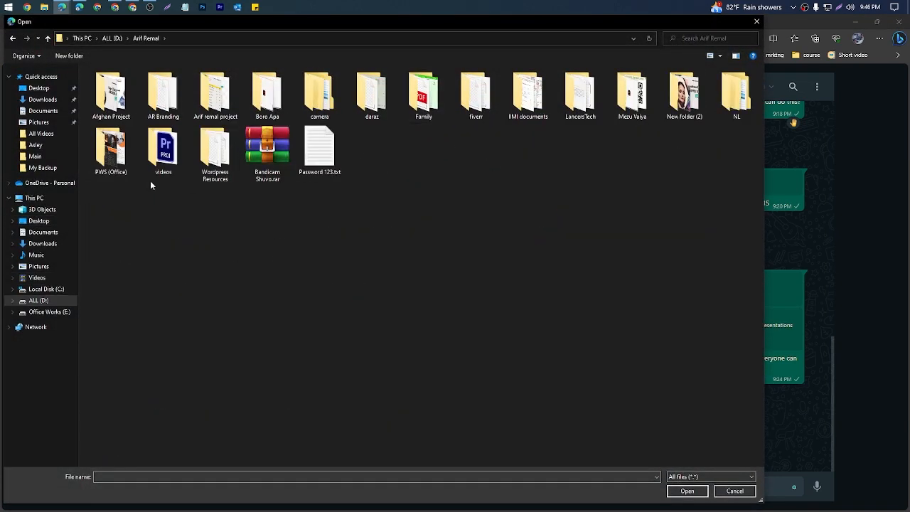
double_click(225, 170)
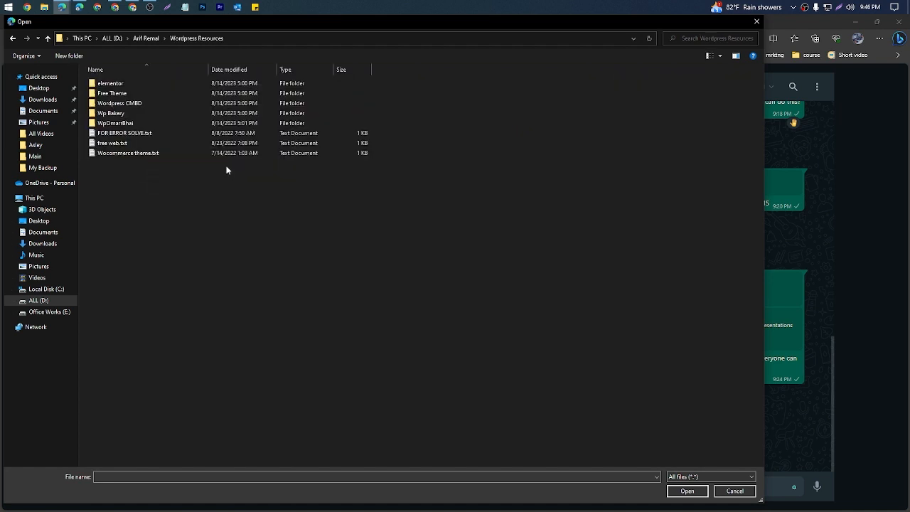
double_click(201, 122)
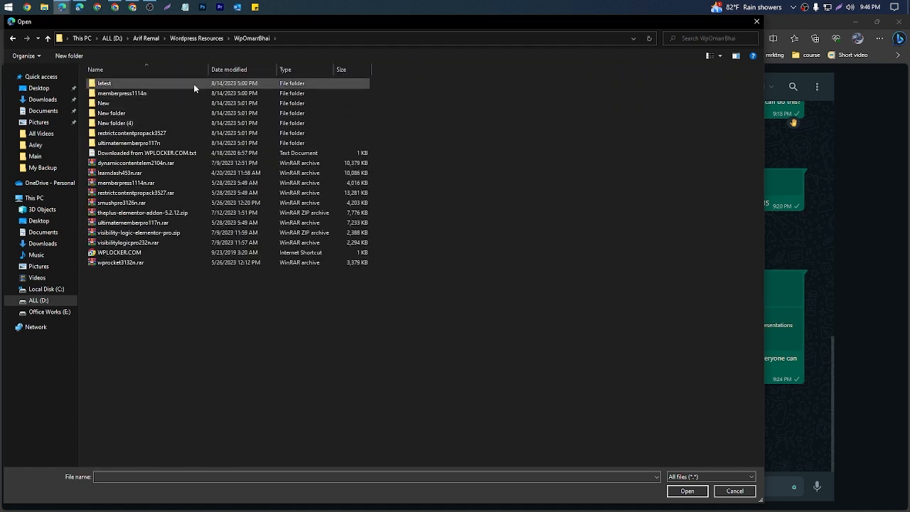
double_click(194, 84)
double_click(183, 105)
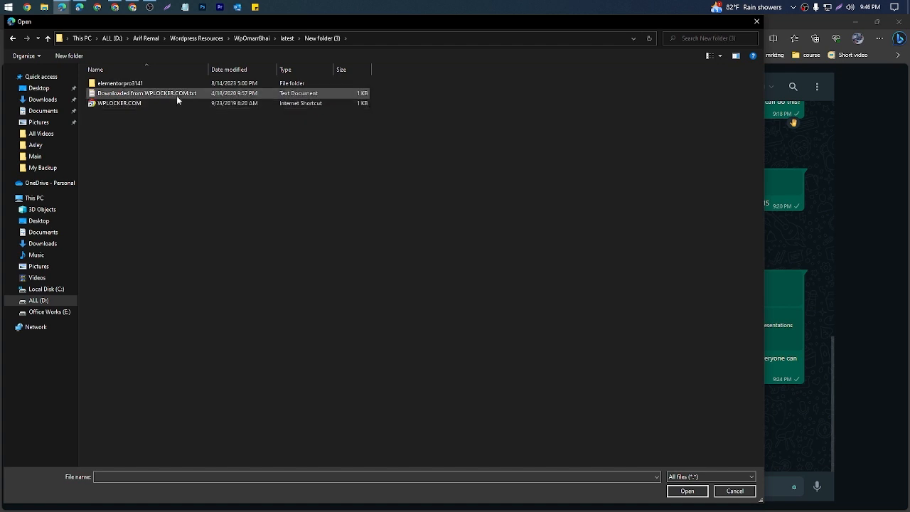
double_click(176, 84)
click(176, 94)
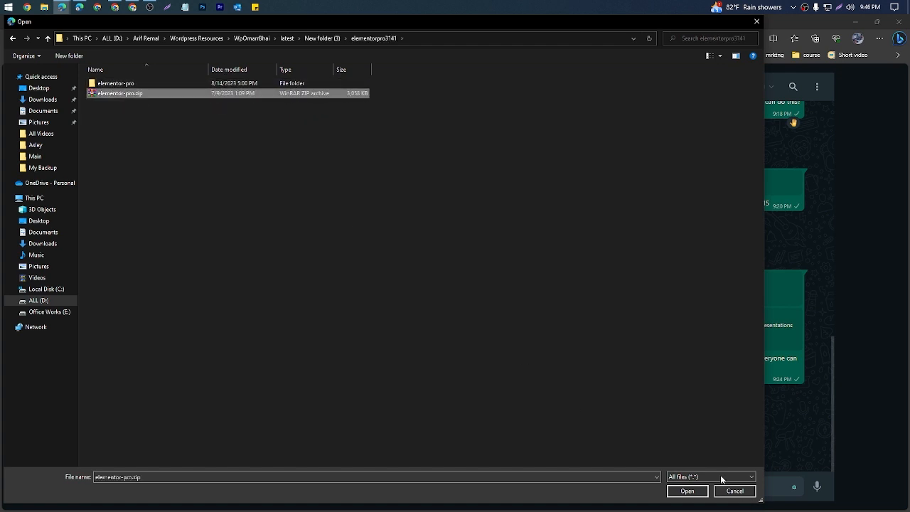
click(687, 491)
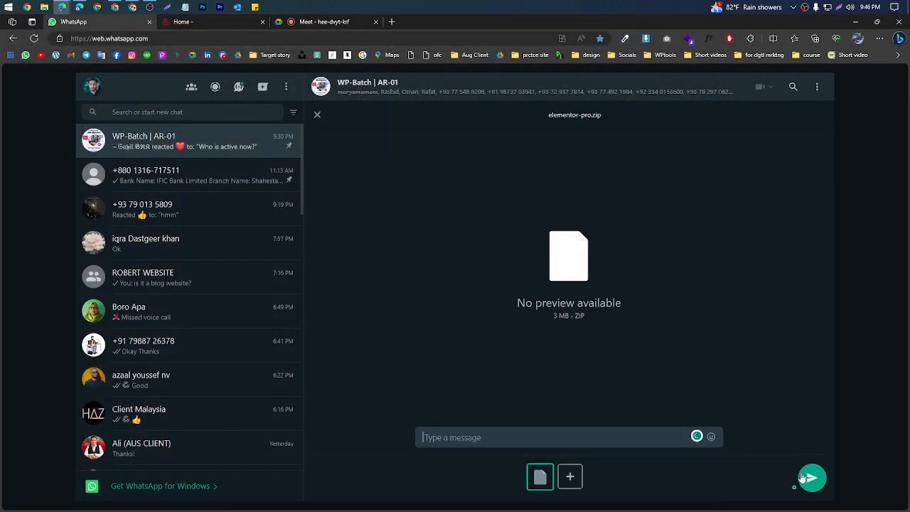
click(809, 478)
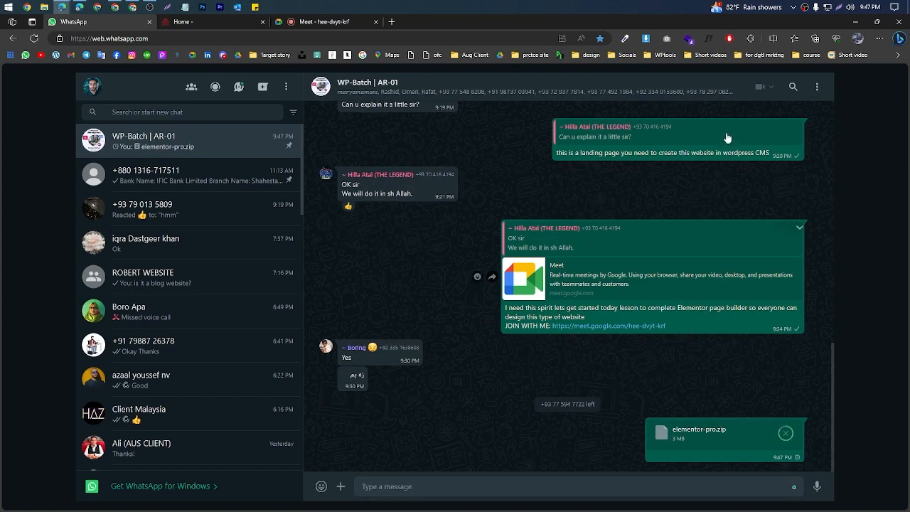
Step: Return to the WordPress plugin upload page, activate the uploaded plugin, and highlight Elementor Pro in the installed plugins list
click(856, 22)
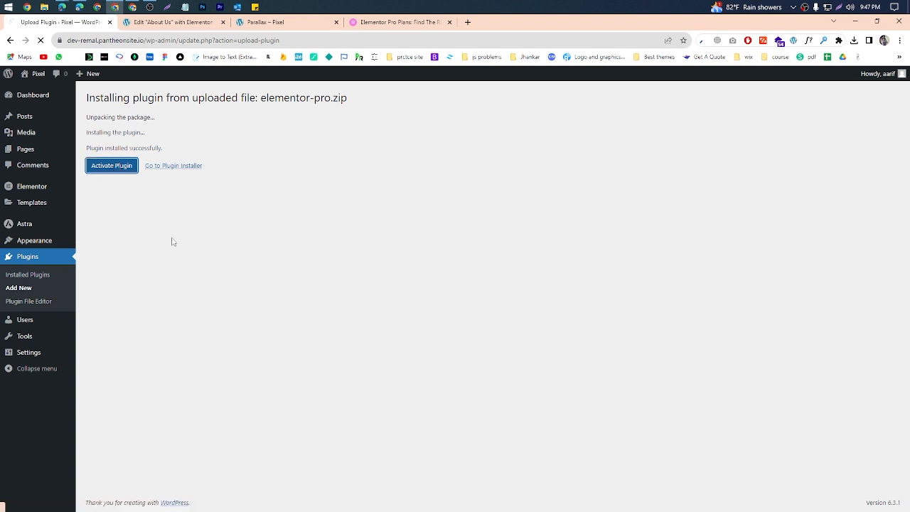
click(118, 165)
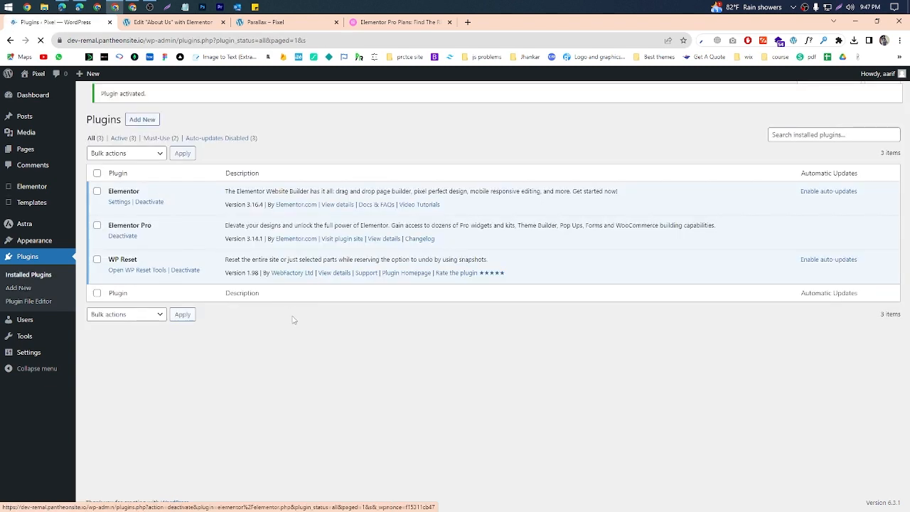
drag(154, 233, 111, 229)
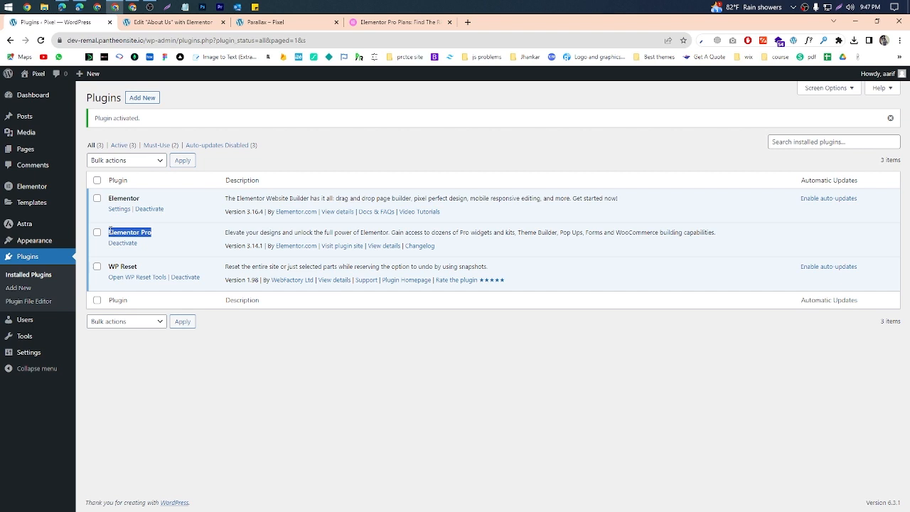
click(172, 233)
Step: Reload the About Us page in the Elementor editor and look through the Basic, Pro and General widgets
click(170, 26)
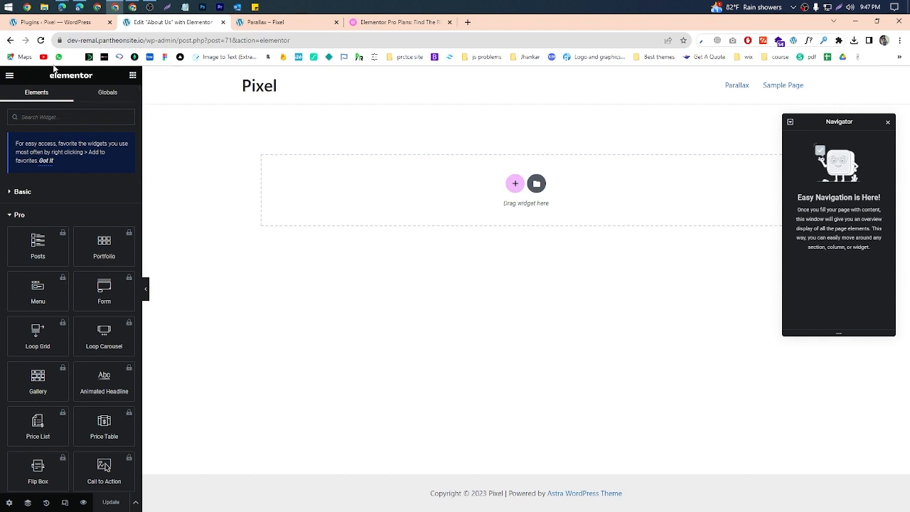
click(41, 41)
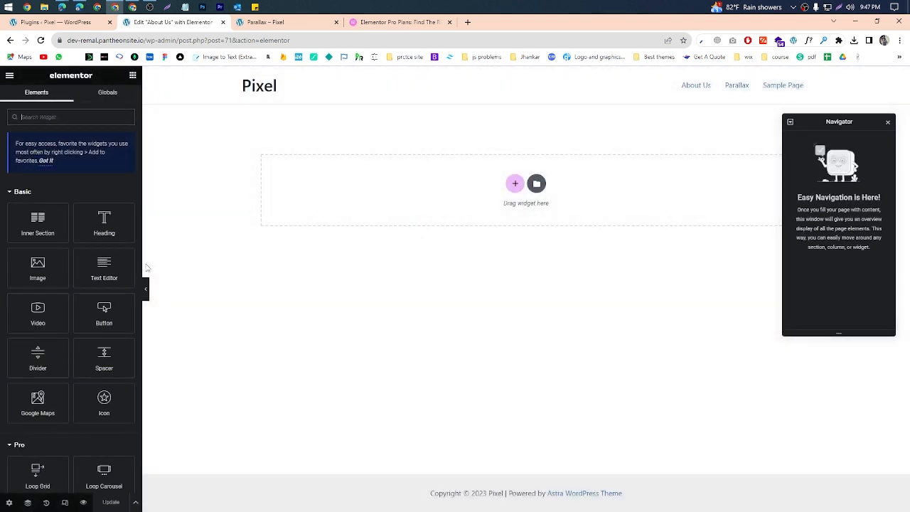
scroll(53, 366, down, 3)
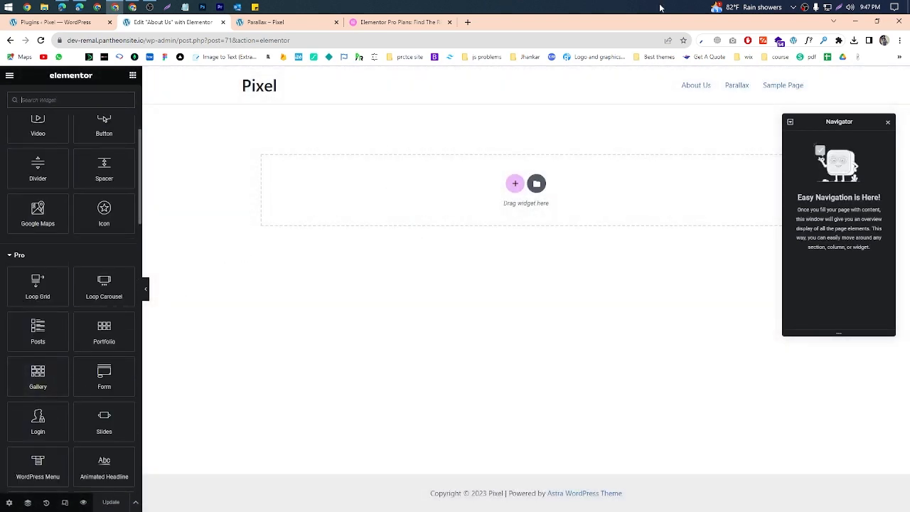
scroll(63, 178, up, 3)
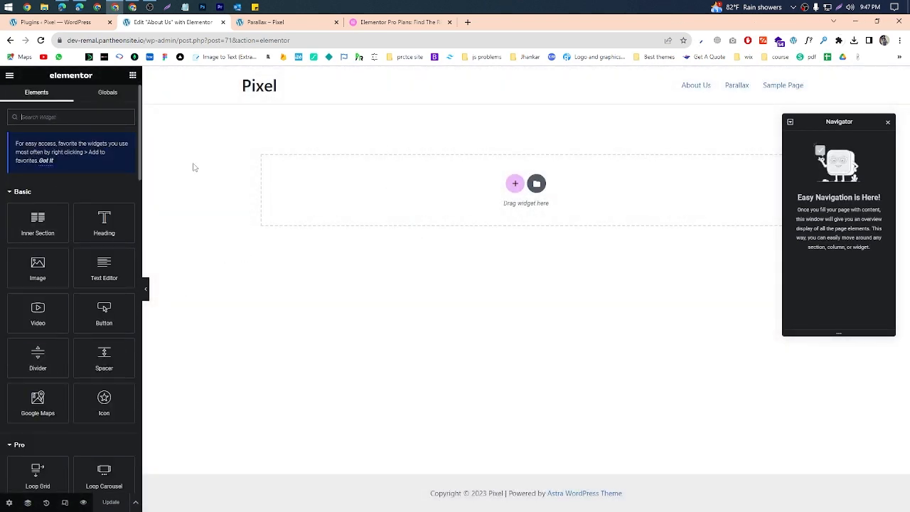
scroll(71, 209, down, 3)
scroll(71, 208, down, 1)
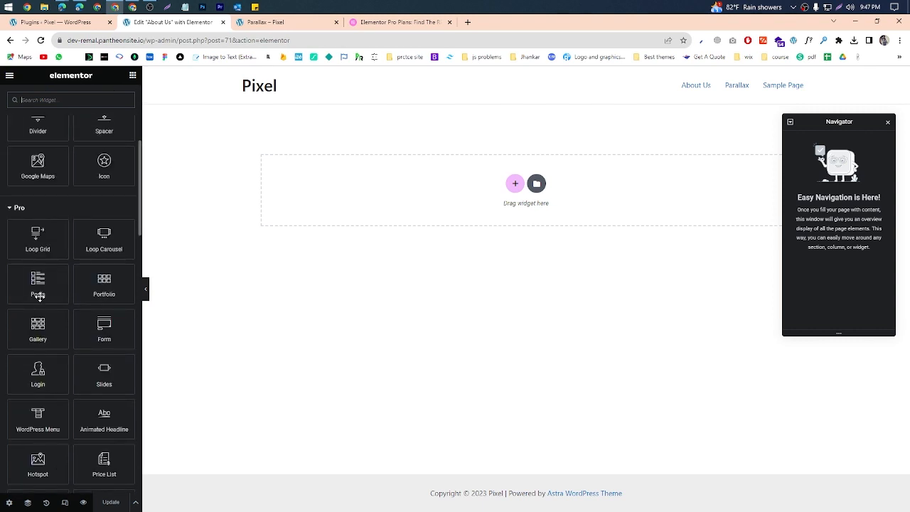
scroll(39, 297, down, 15)
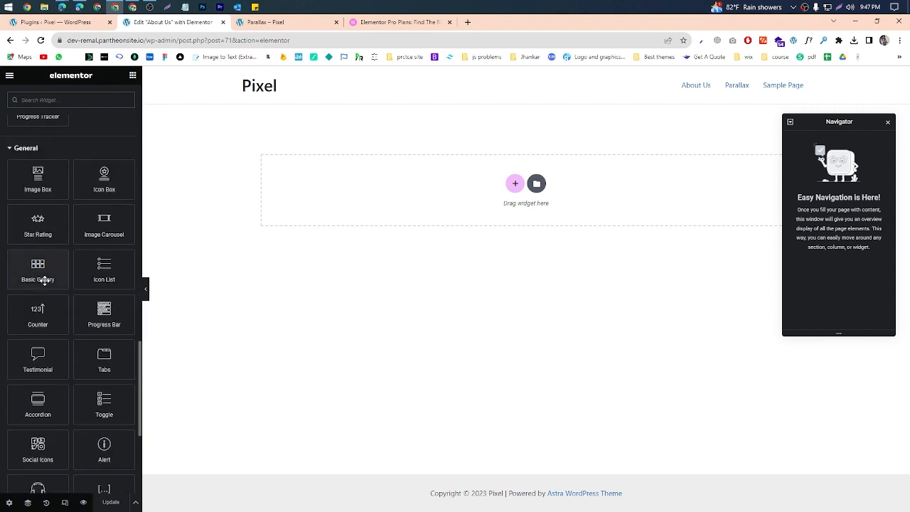
scroll(44, 281, down, 5)
scroll(41, 285, up, 18)
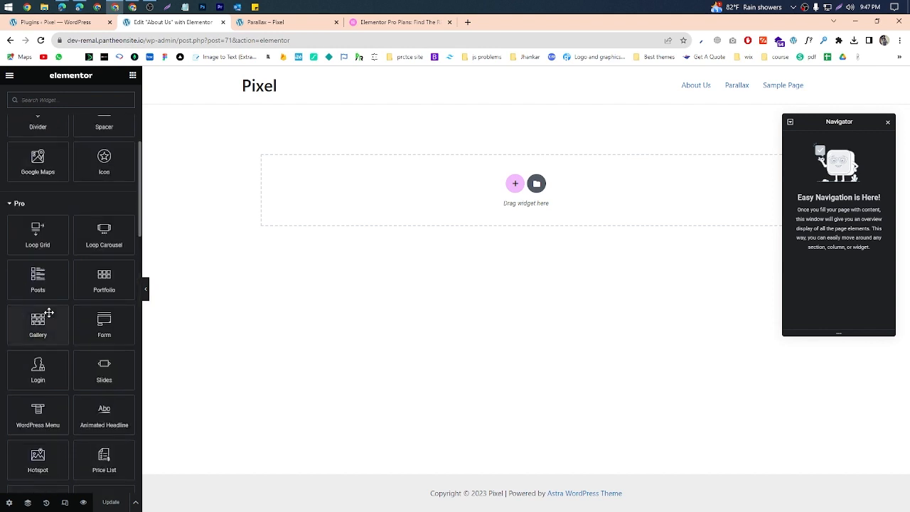
scroll(48, 312, up, 5)
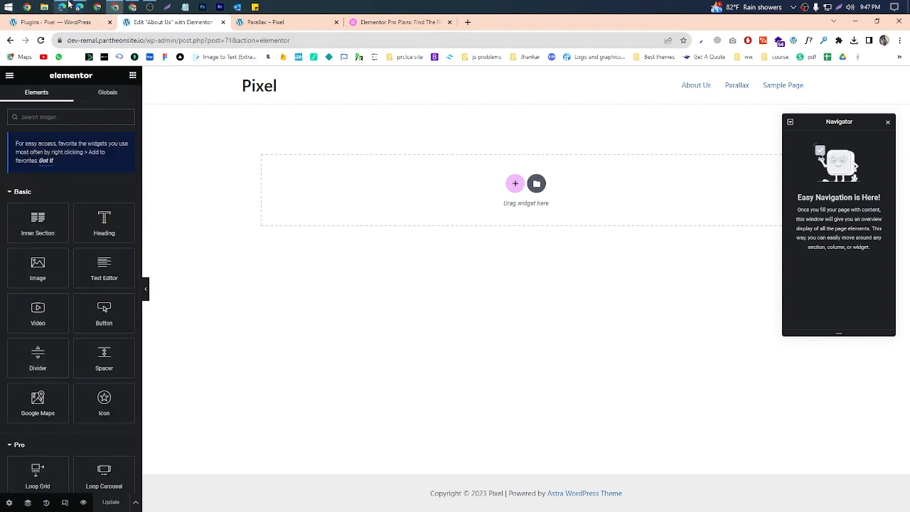
Step: Check the WP-Batch | AR-01 chat on WhatsApp Web and read the in-call messages in the Google Meet call
mouse_move(63, 8)
click(76, 47)
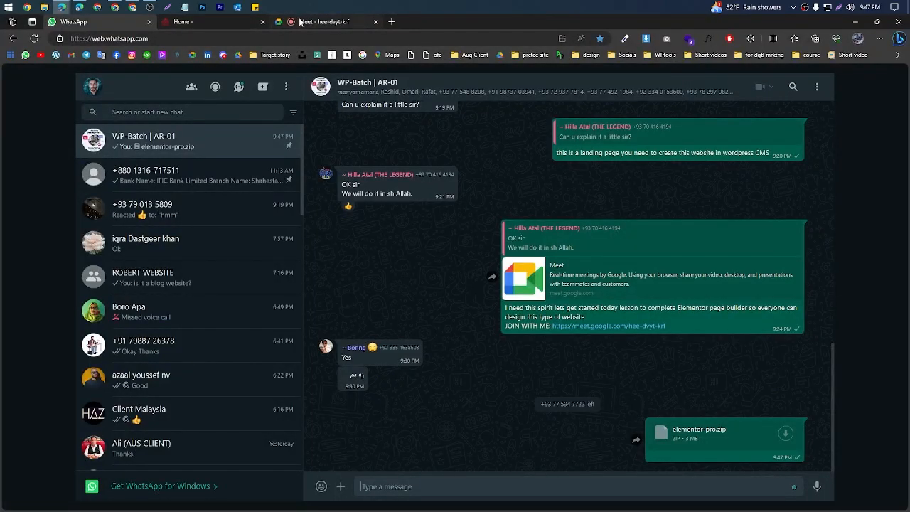
click(323, 22)
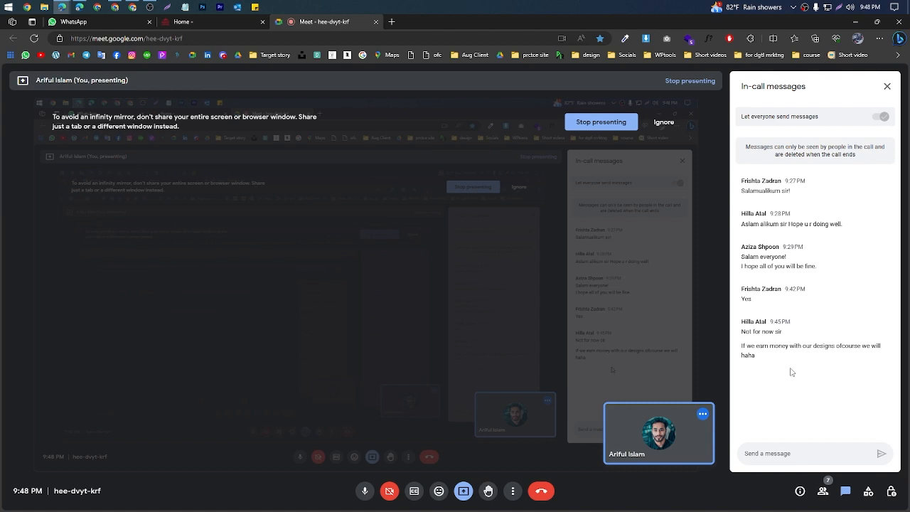
Step: Return to the About Us page in Elementor, open the new section structure choices, and move the Navigator clear of them
click(856, 21)
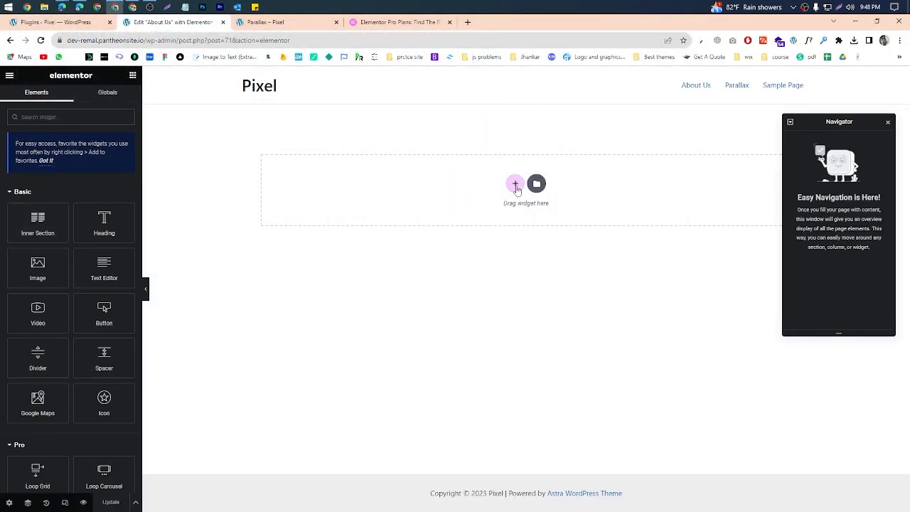
click(516, 185)
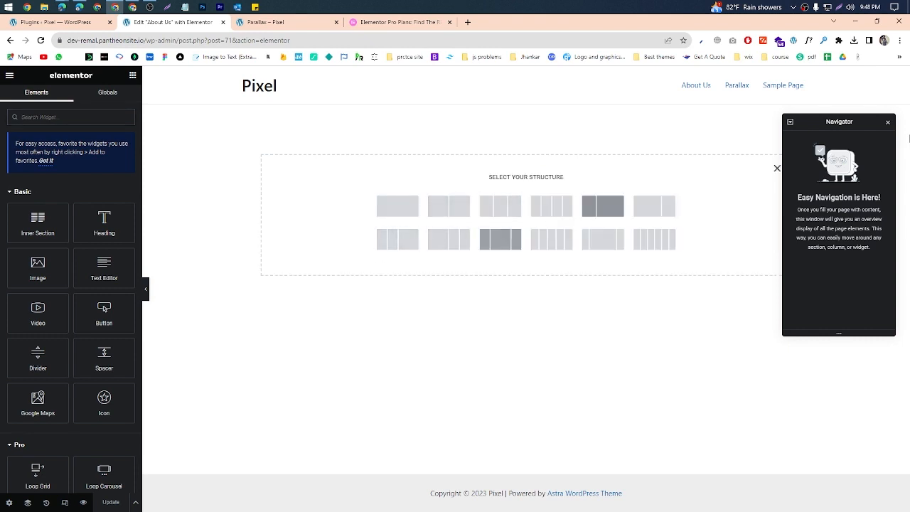
drag(840, 126, 772, 267)
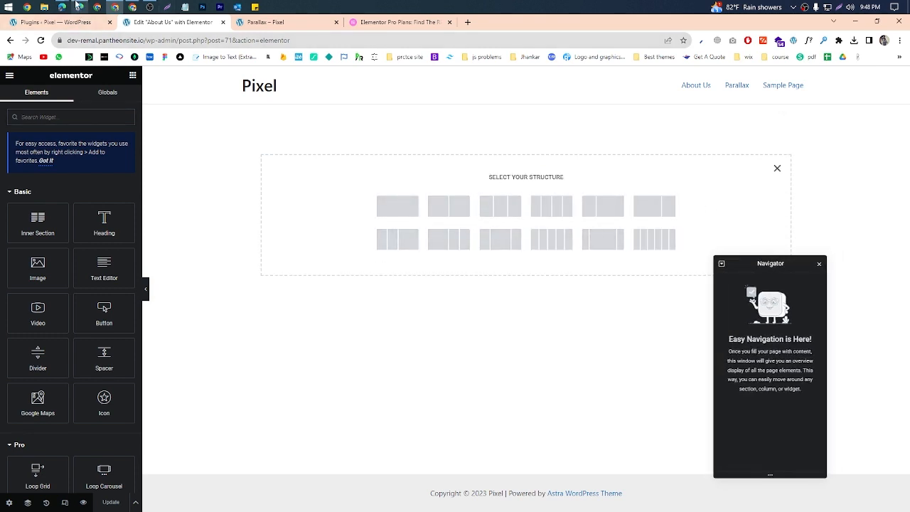
Step: On the dhansutra.com home page, outline the hero's three columns in a screen capture and discard the capture
mouse_move(62, 8)
click(127, 64)
click(192, 22)
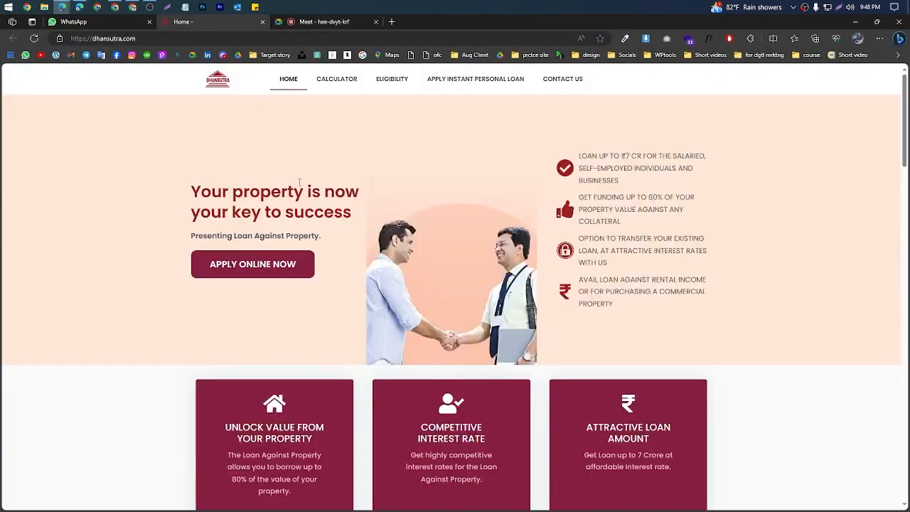
click(840, 7)
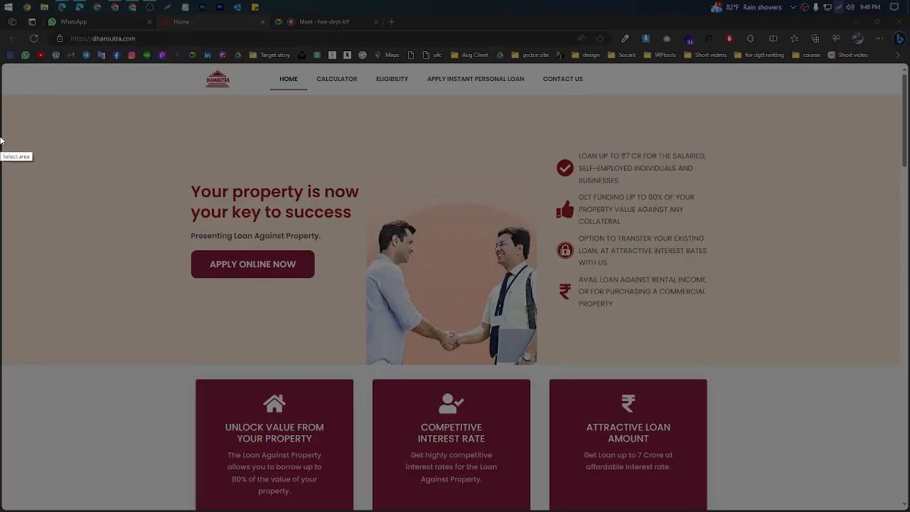
drag(2, 94, 909, 377)
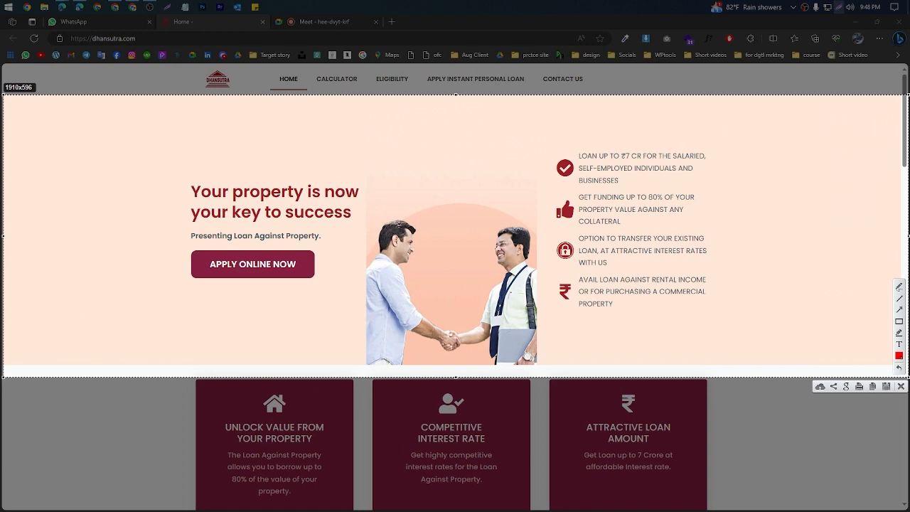
mouse_move(177, 136)
mouse_down()
mouse_move(329, 372)
mouse_move(358, 369)
mouse_move(353, 359)
mouse_up()
mouse_move(377, 131)
mouse_down()
mouse_move(476, 384)
mouse_move(531, 371)
mouse_up()
mouse_move(532, 143)
mouse_down()
mouse_move(748, 385)
mouse_move(746, 351)
mouse_up()
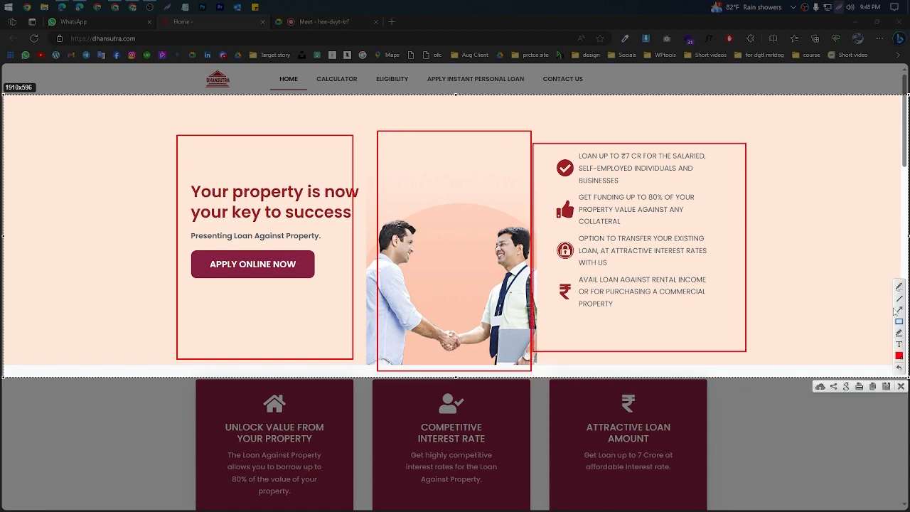
click(902, 388)
Step: Mark the three feature cards below the dhansutra.com hero with red boxes in a screen capture, and discard it
scroll(636, 309, down, 6)
scroll(630, 296, up, 3)
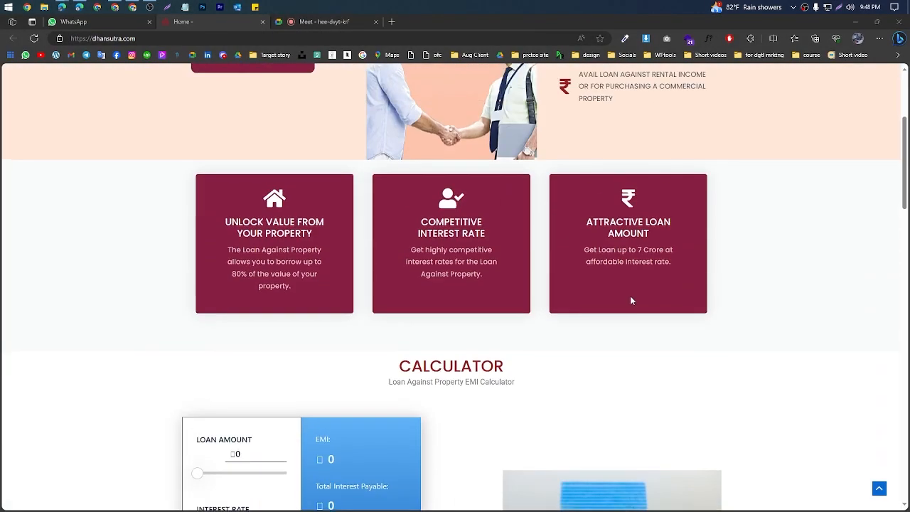
click(861, 8)
drag(1, 121, 846, 392)
drag(199, 156, 368, 328)
drag(385, 158, 503, 367)
drag(574, 217, 604, 282)
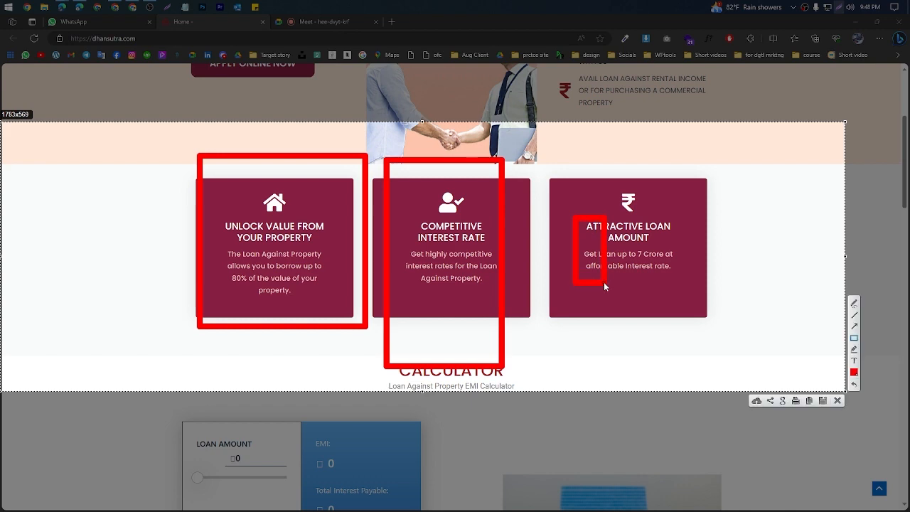
click(838, 399)
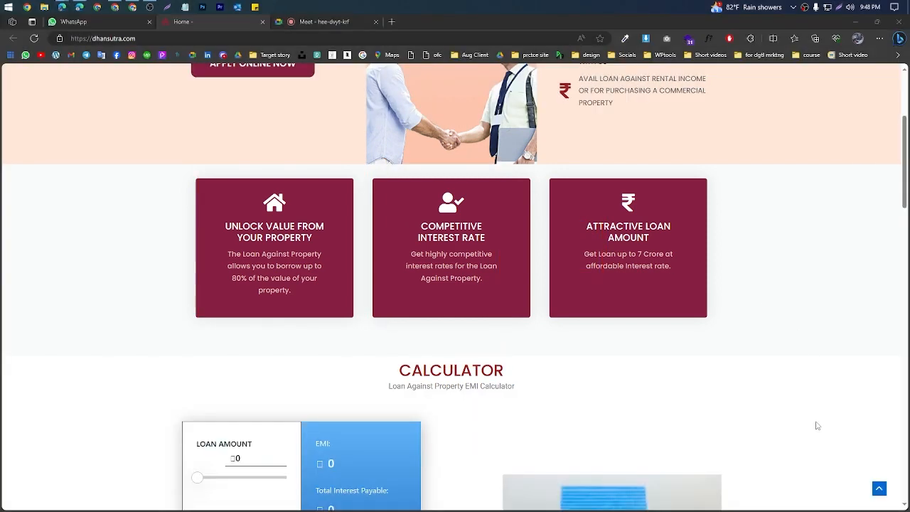
Step: Return to the Elementor editor and add a section with two equal columns to the About Us page
scroll(616, 262, down, 7)
click(851, 24)
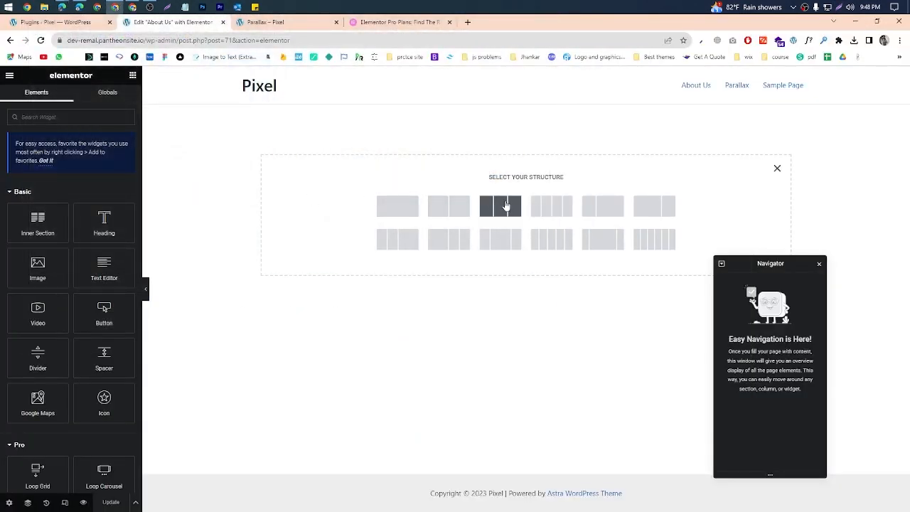
click(778, 171)
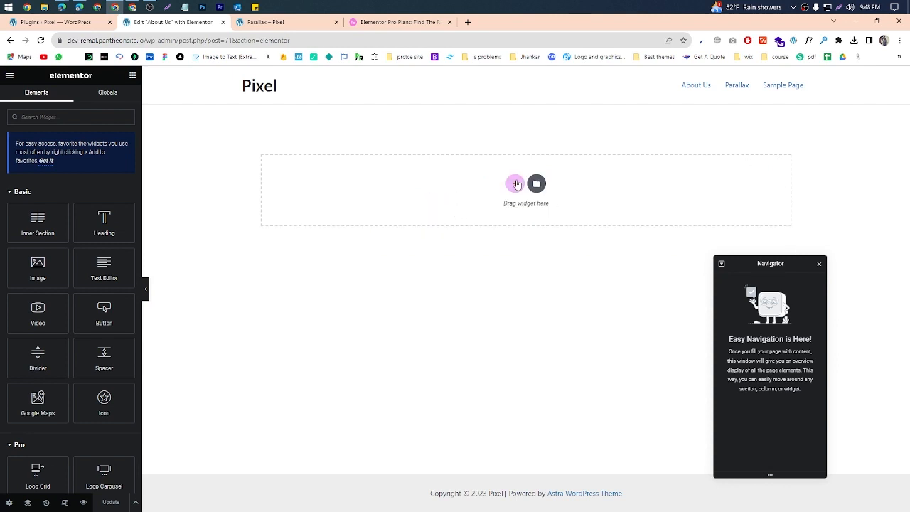
click(517, 183)
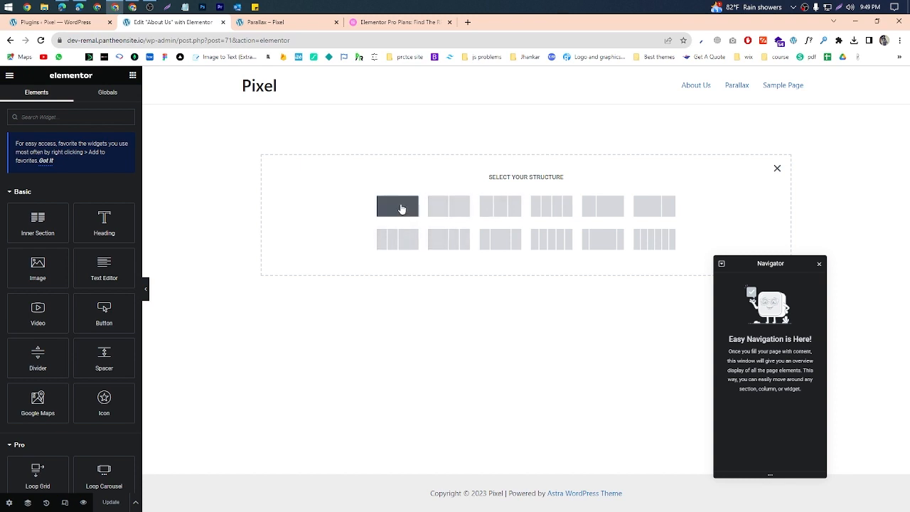
click(431, 208)
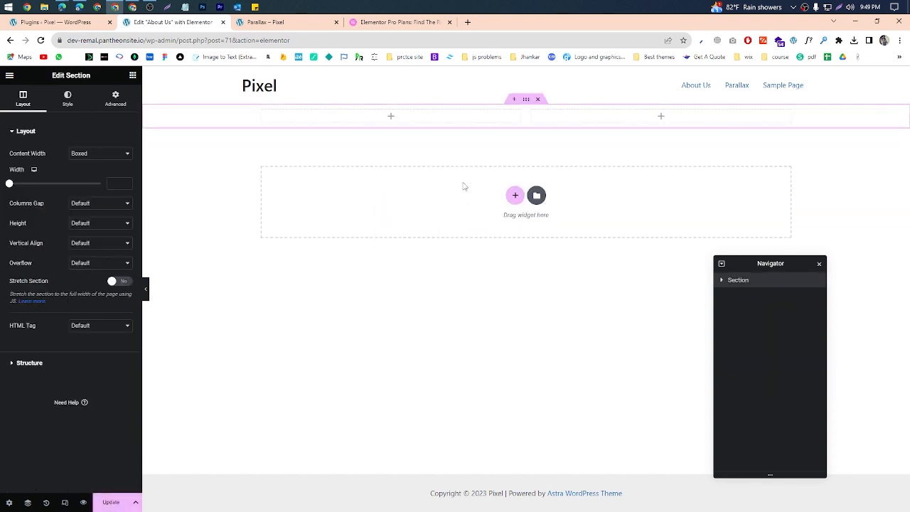
Step: Outline the new section, its handle and both columns in a screen capture, number the columns 1 and 2, and discard it
click(840, 7)
drag(65, 79, 901, 257)
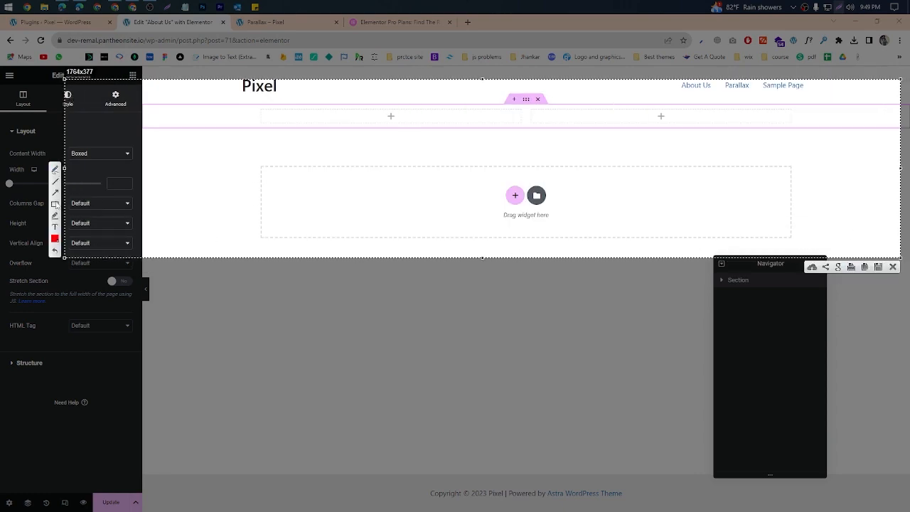
drag(489, 84, 571, 104)
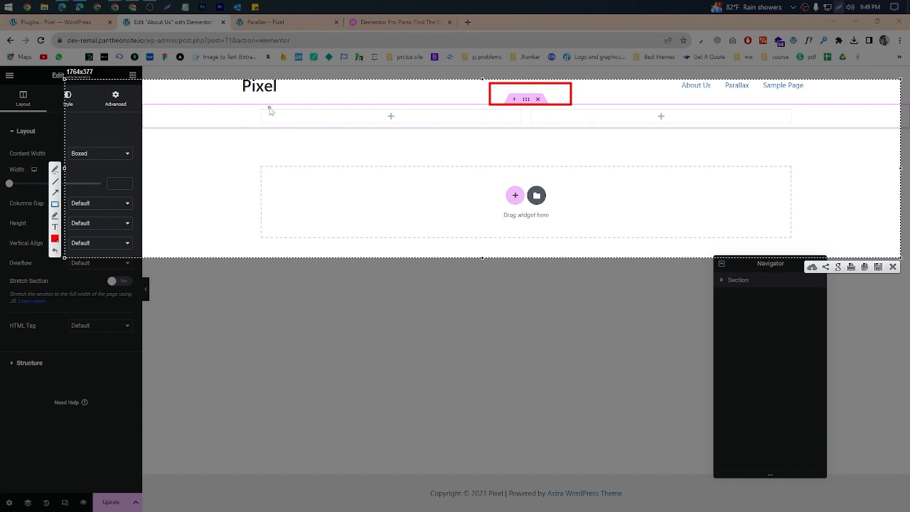
mouse_move(249, 106)
mouse_down()
mouse_move(402, 127)
mouse_move(725, 141)
mouse_move(797, 122)
mouse_up()
mouse_move(163, 103)
mouse_down()
mouse_move(844, 191)
mouse_move(894, 164)
mouse_up()
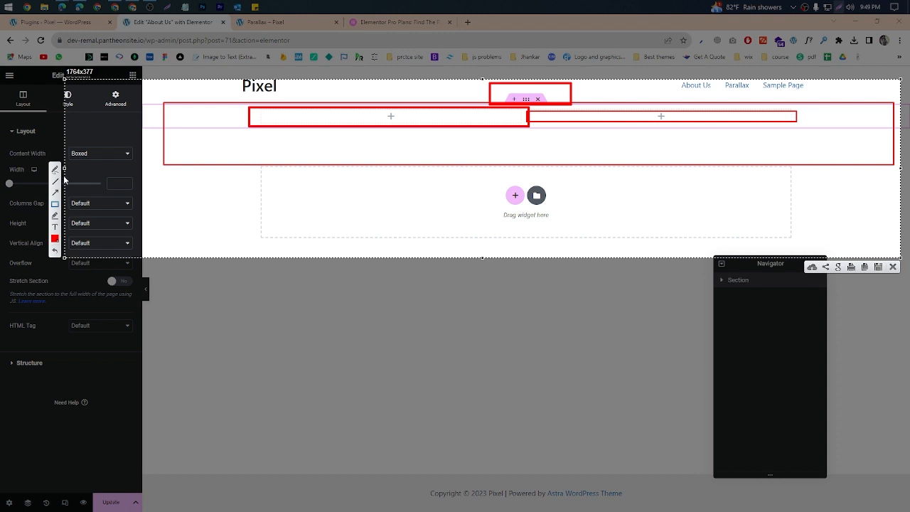
mouse_move(369, 117)
mouse_down()
mouse_move(375, 145)
mouse_move(402, 131)
mouse_up()
mouse_move(628, 131)
mouse_down()
mouse_move(668, 144)
mouse_move(736, 135)
mouse_up()
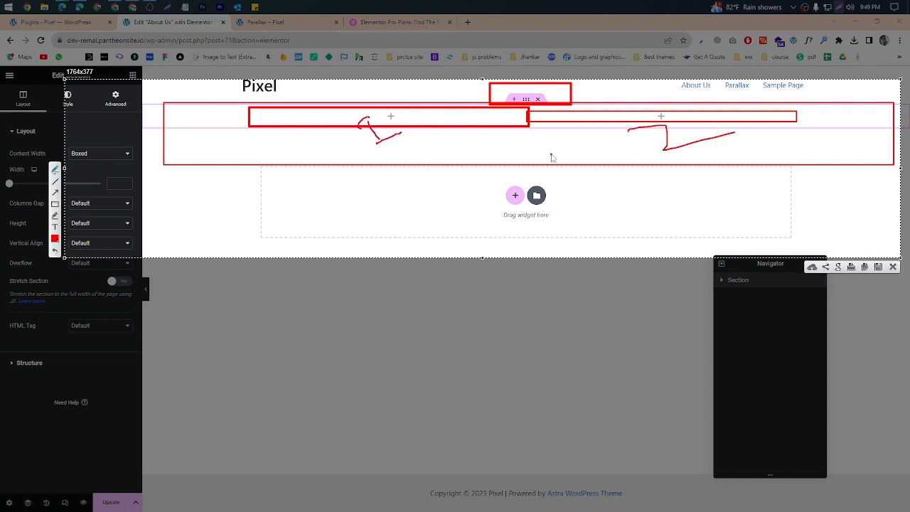
click(894, 267)
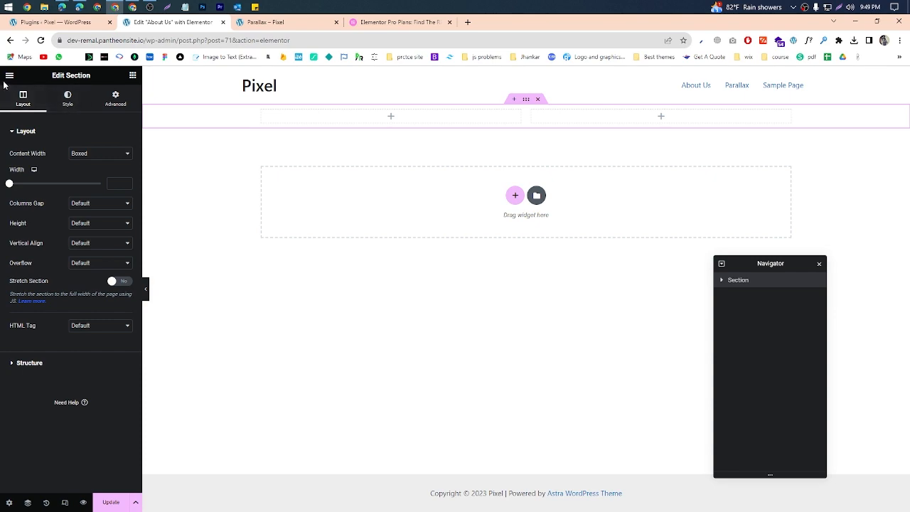
Step: Outline the section's settings with the Layout, Style and Advanced categories in a screen capture, and discard it
key(Print)
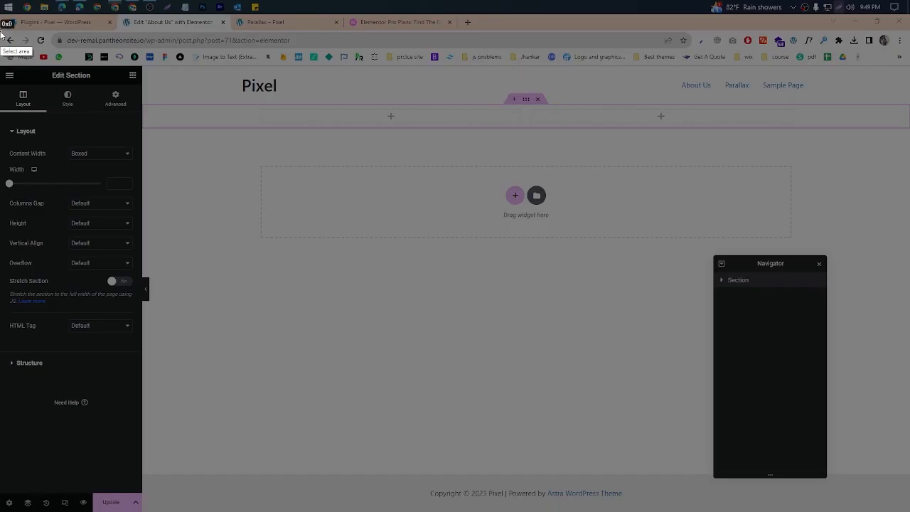
mouse_move(1, 30)
mouse_down()
mouse_move(100, 448)
mouse_move(141, 478)
mouse_up()
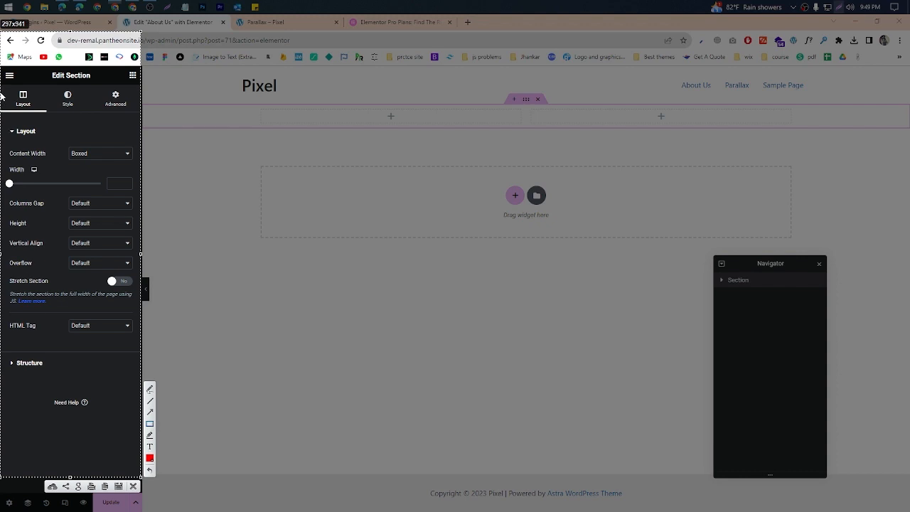
mouse_move(6, 79)
mouse_down()
mouse_move(157, 324)
mouse_move(127, 468)
mouse_up()
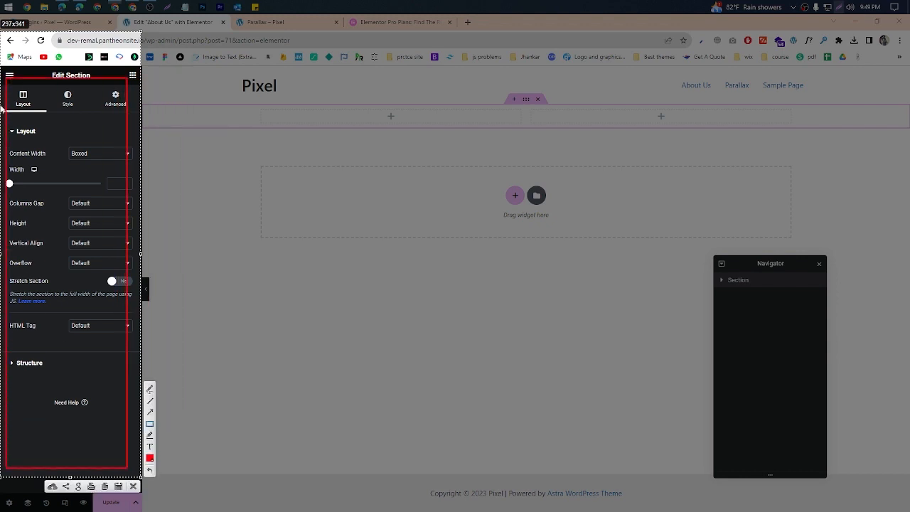
mouse_move(7, 83)
mouse_down()
mouse_move(38, 114)
mouse_move(80, 108)
mouse_move(88, 123)
mouse_move(87, 110)
mouse_move(138, 112)
mouse_up()
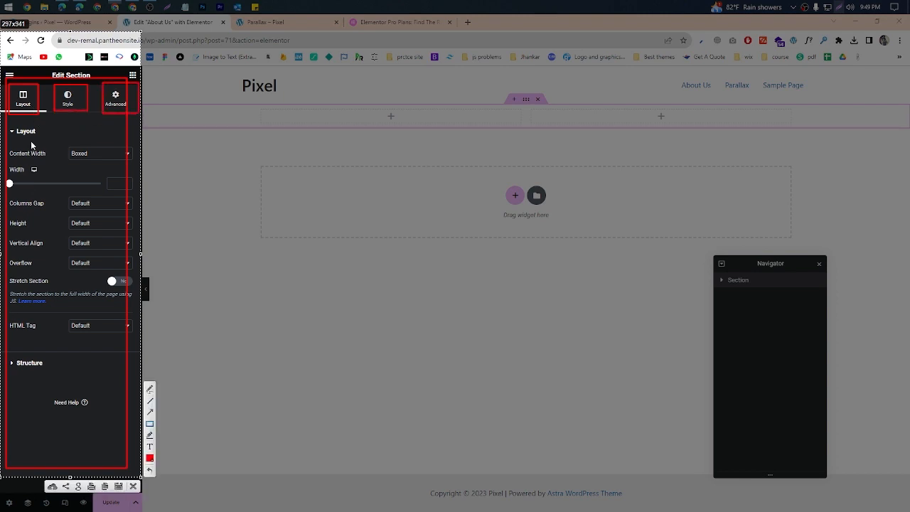
click(133, 487)
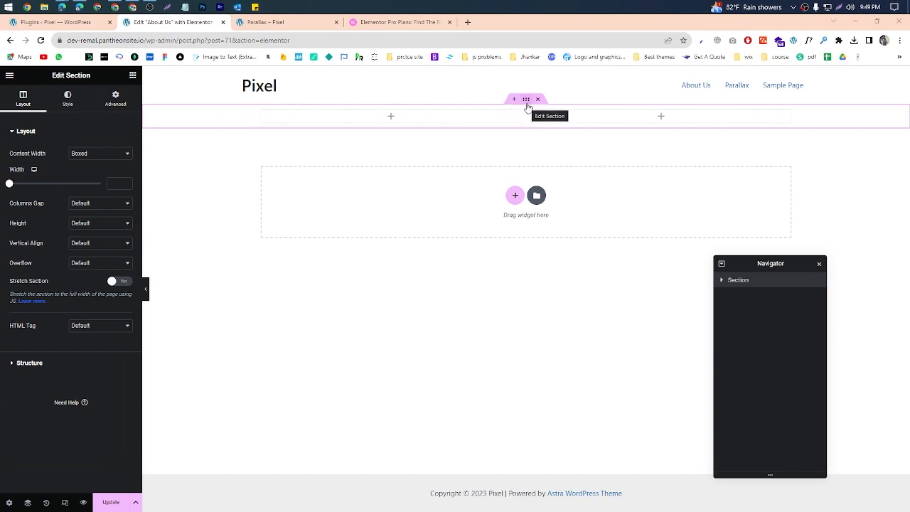
Step: Switch the section's content width to Full Width and back to Boxed
click(118, 154)
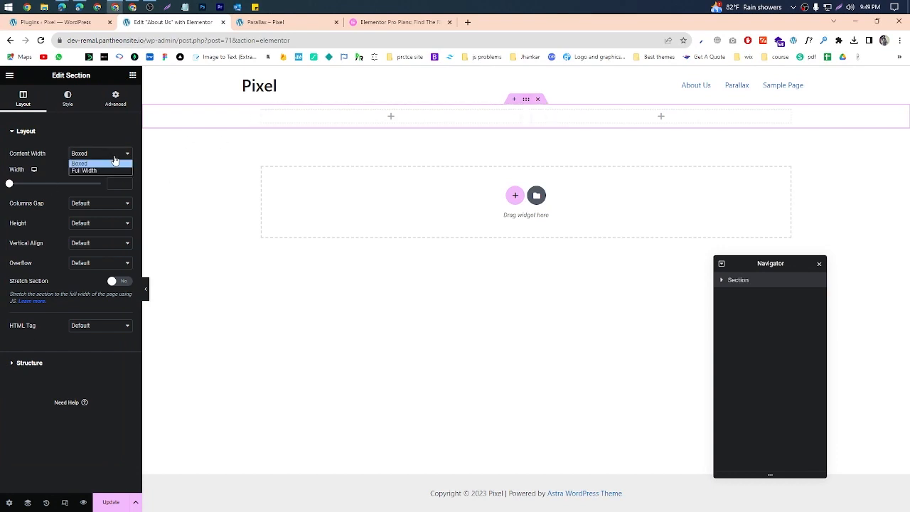
click(110, 171)
click(100, 154)
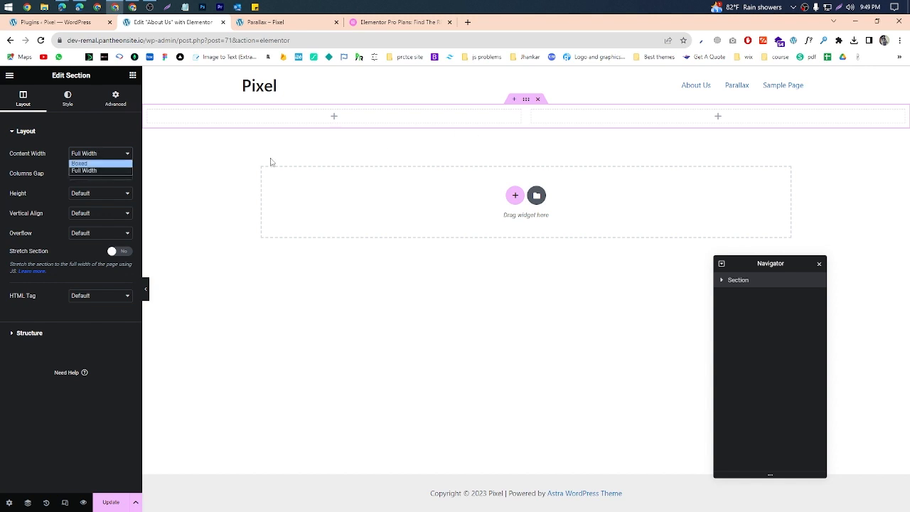
click(92, 165)
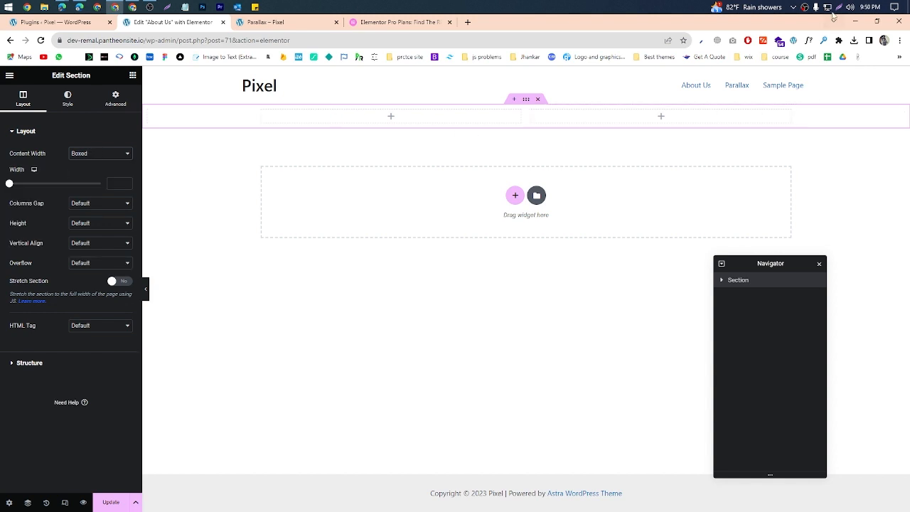
key(Print)
drag(1, 69, 444, 421)
click(436, 430)
Step: Save the About Us page, open its preview, and close the Parallax and Elementor Pro Plans pages
click(111, 502)
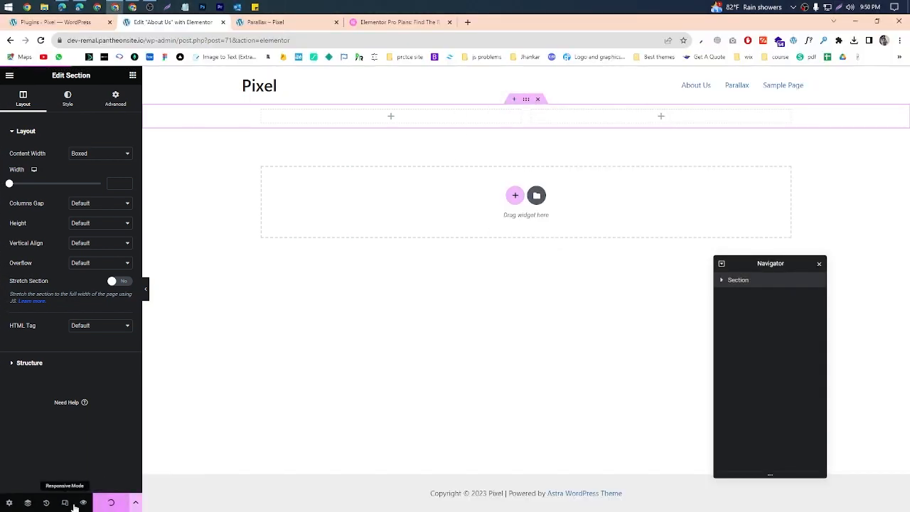
click(85, 505)
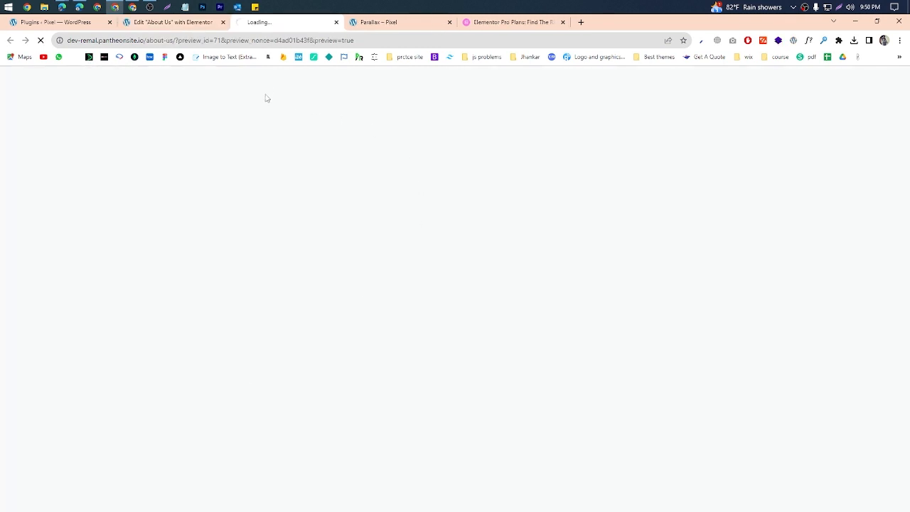
middle_click(427, 24)
middle_click(427, 24)
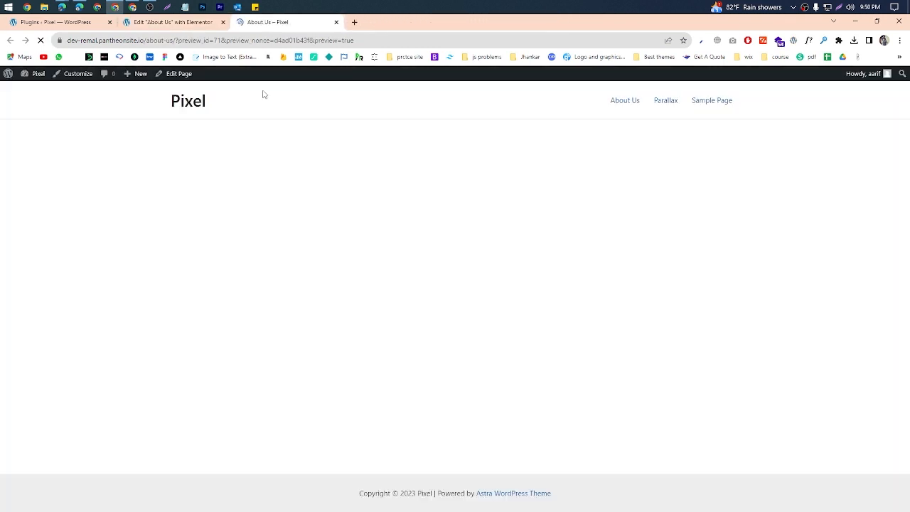
key(Print)
mouse_move(1, 119)
mouse_down()
mouse_move(830, 407)
mouse_move(909, 426)
mouse_up()
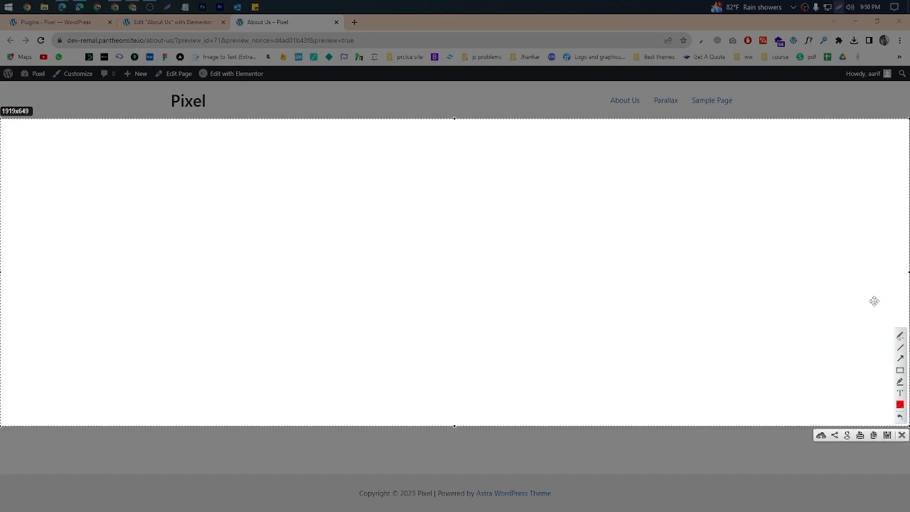
click(902, 435)
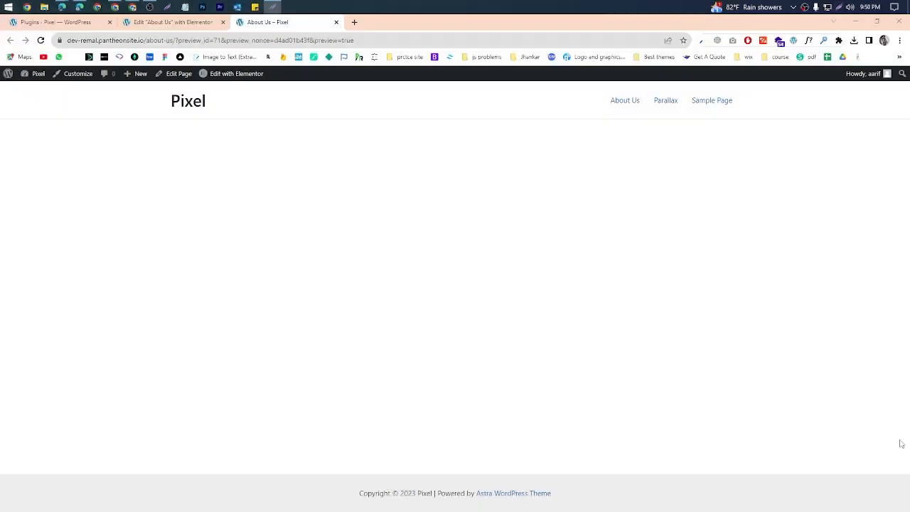
Step: Outline the full page width and a narrower content box inside it in a screen capture of the preview, and discard it
key(Print)
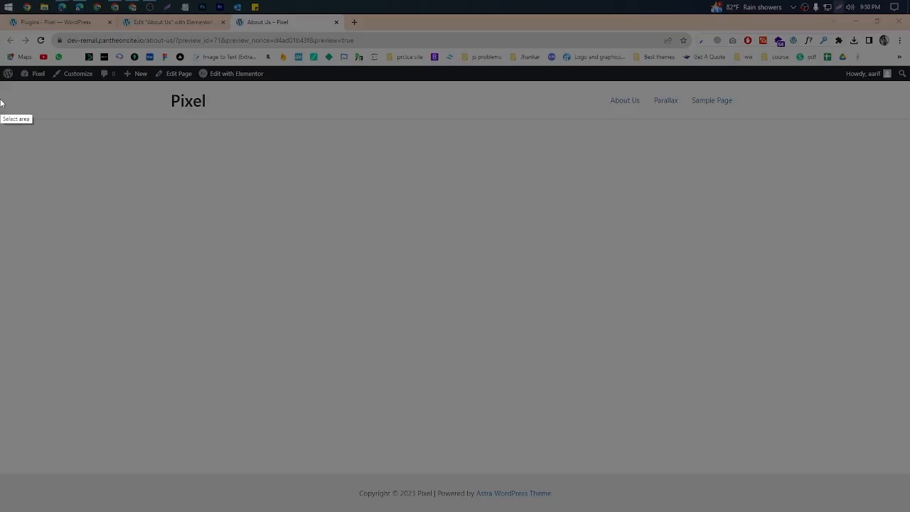
drag(1, 106, 905, 507)
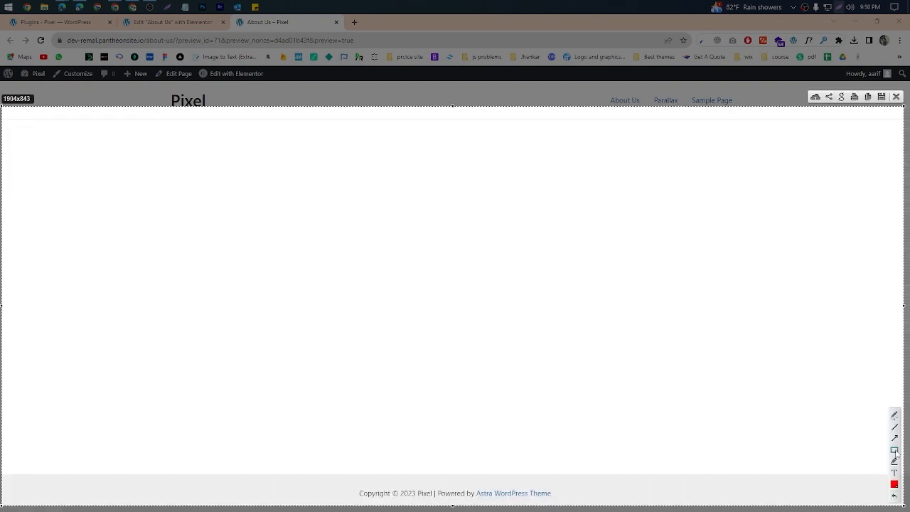
mouse_move(5, 129)
mouse_down()
mouse_move(832, 412)
mouse_move(904, 419)
mouse_up()
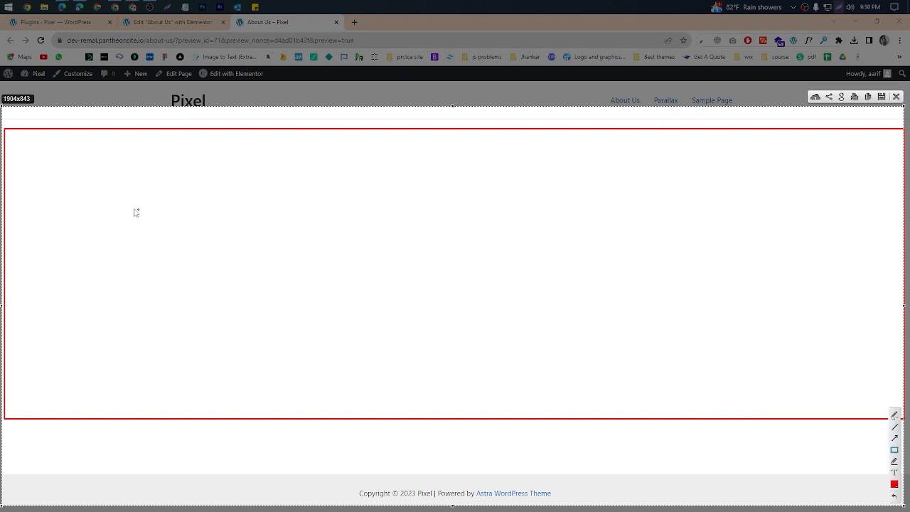
mouse_move(54, 173)
mouse_down()
mouse_move(419, 339)
mouse_move(818, 397)
mouse_move(837, 377)
mouse_up()
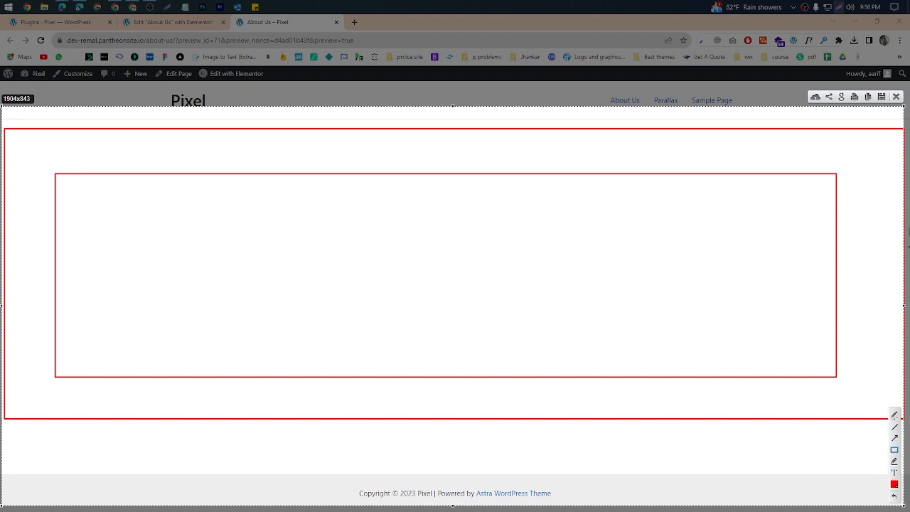
click(897, 96)
Step: Return to the About Us editor and set the section's height to Min Height
click(172, 22)
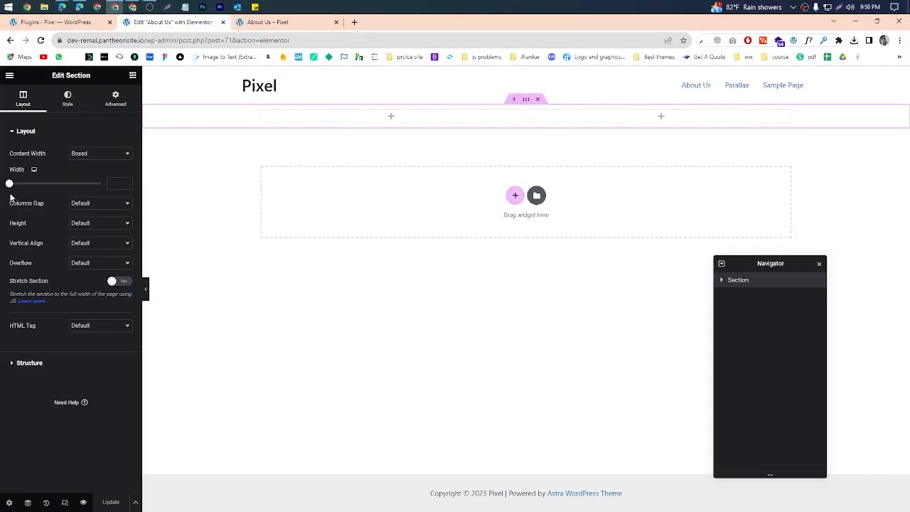
click(79, 224)
click(72, 249)
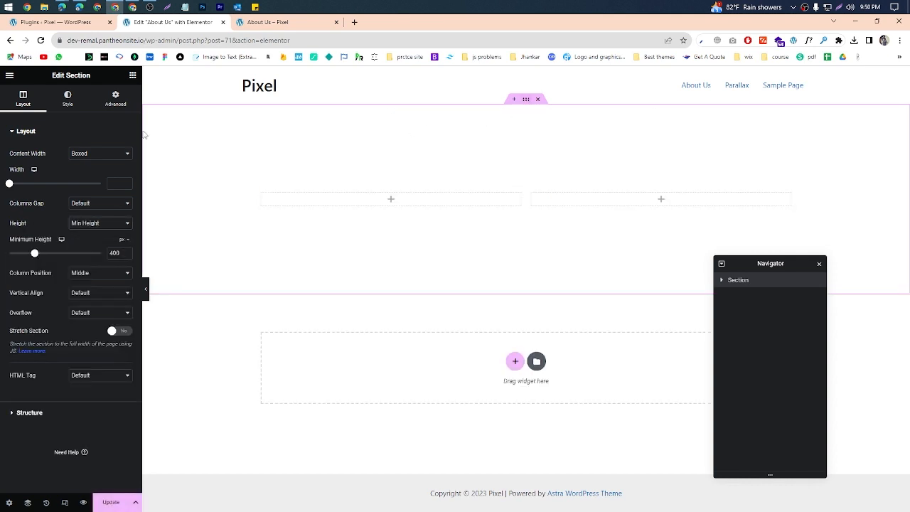
Step: Give the section a classic background with the blue mountain image from the media library, and preview the updated page
click(67, 98)
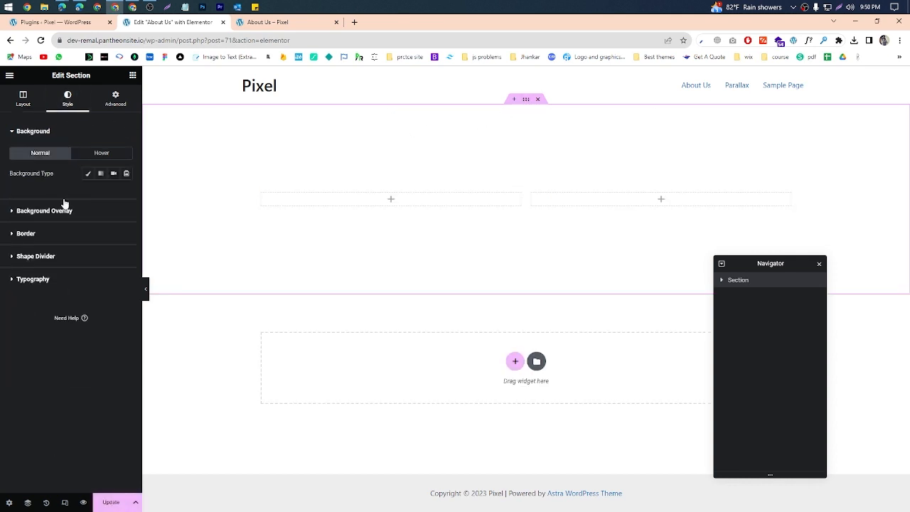
click(91, 174)
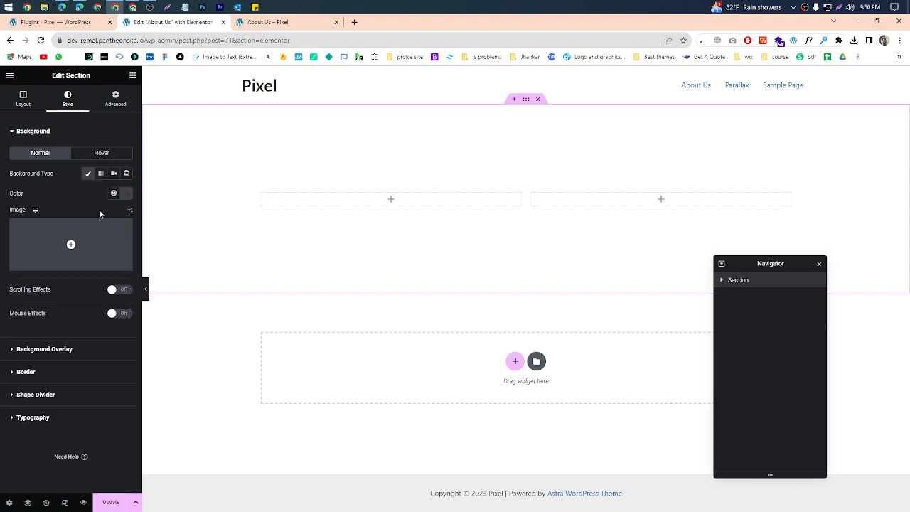
click(111, 229)
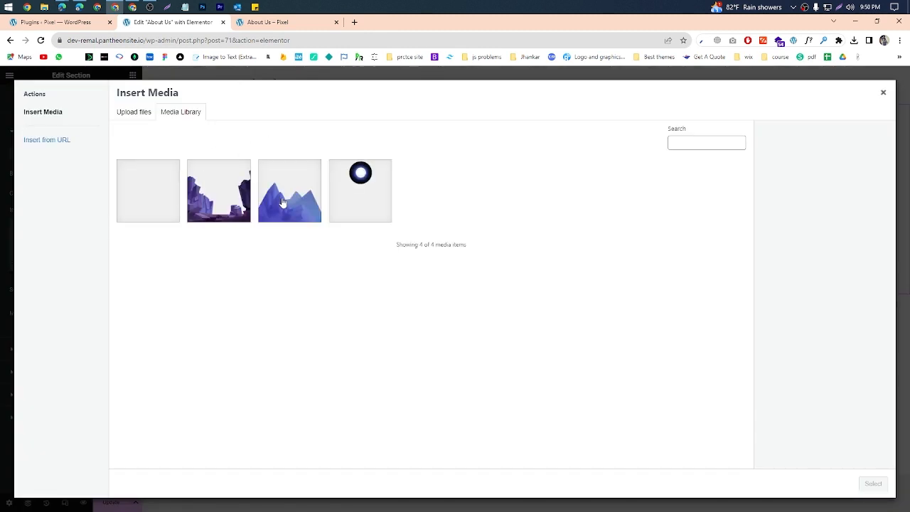
click(282, 202)
click(874, 484)
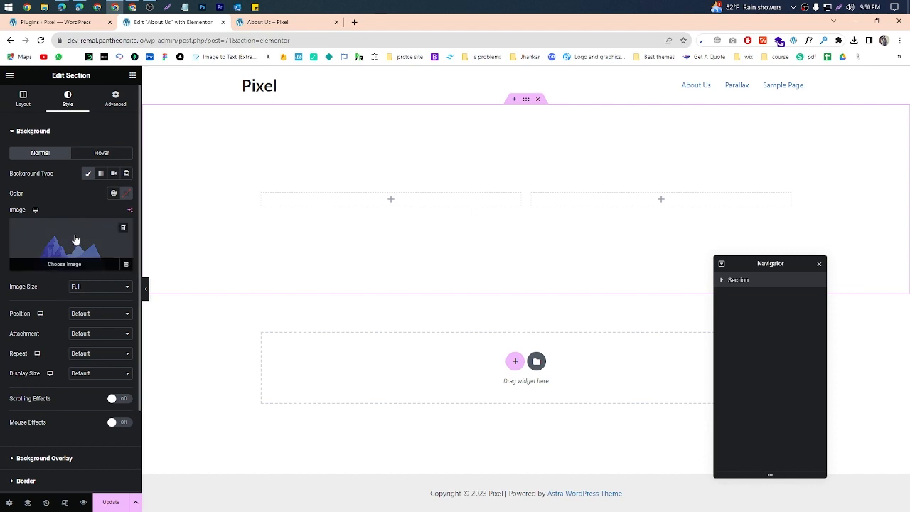
click(83, 503)
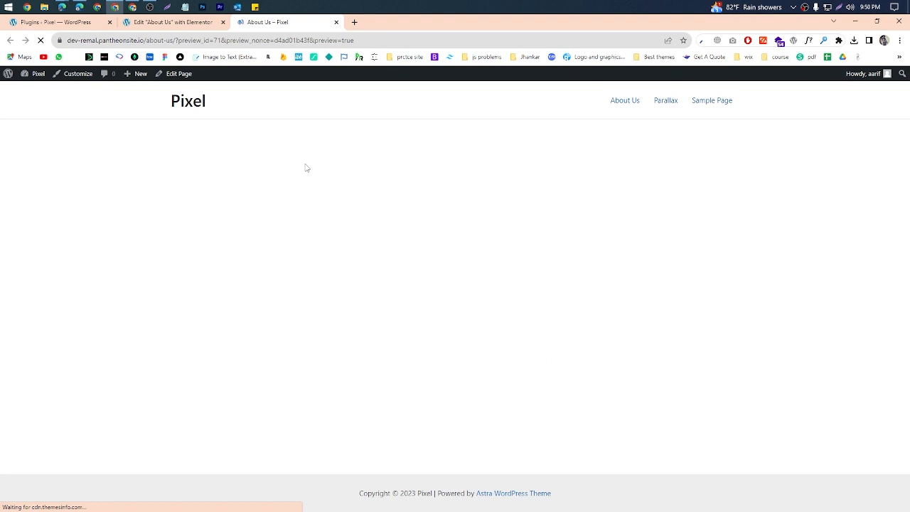
Step: Add a Heading widget to the section's first column and a Text Editor widget to the second, and check the updated page's preview
click(198, 26)
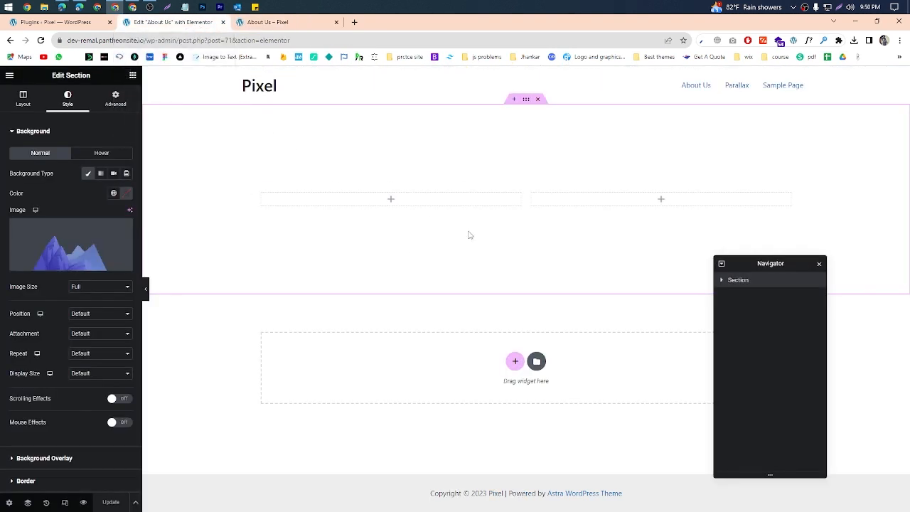
click(133, 75)
mouse_move(50, 228)
mouse_down()
mouse_move(81, 240)
mouse_move(36, 236)
mouse_up()
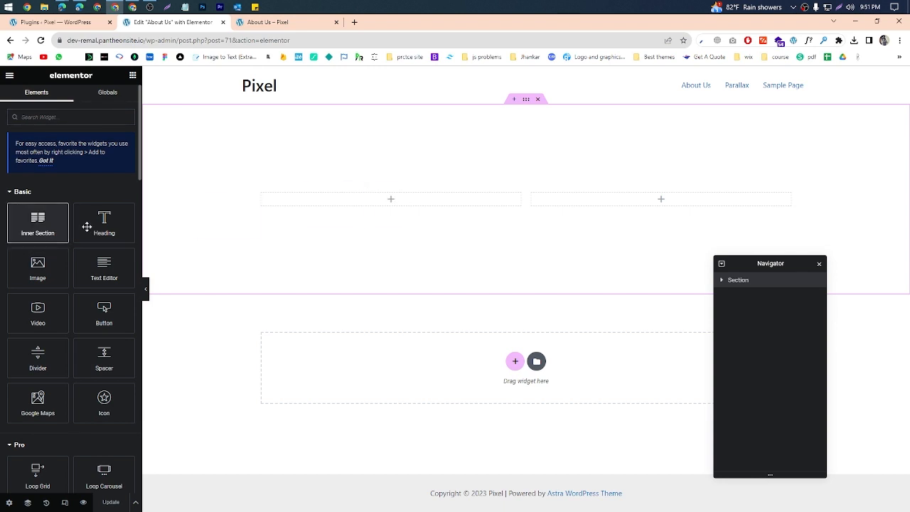
drag(88, 226, 379, 201)
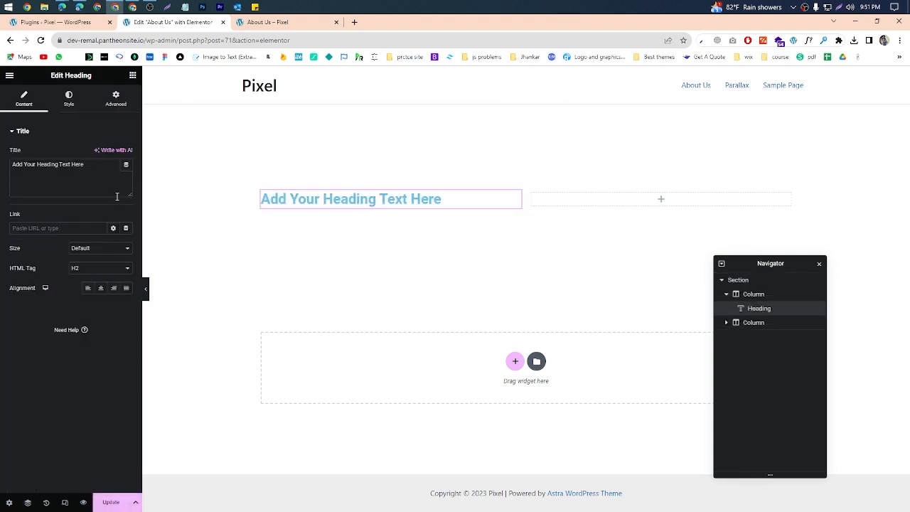
click(133, 75)
drag(104, 266, 656, 202)
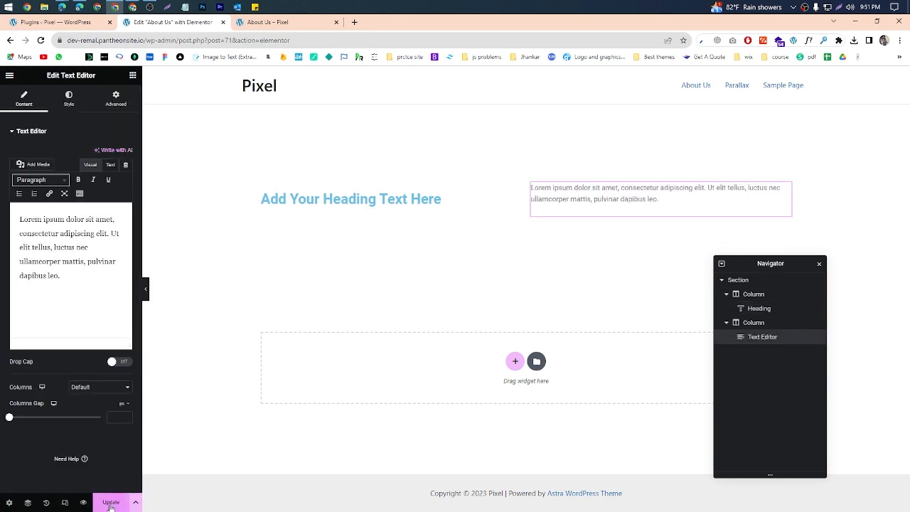
click(271, 26)
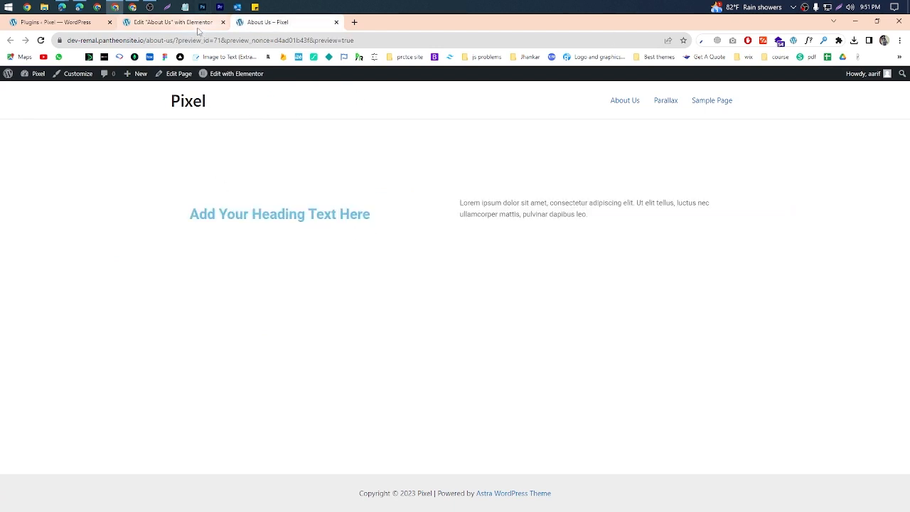
Step: Show the settings of the heading, the text editor and the section in the About Us editor
click(170, 22)
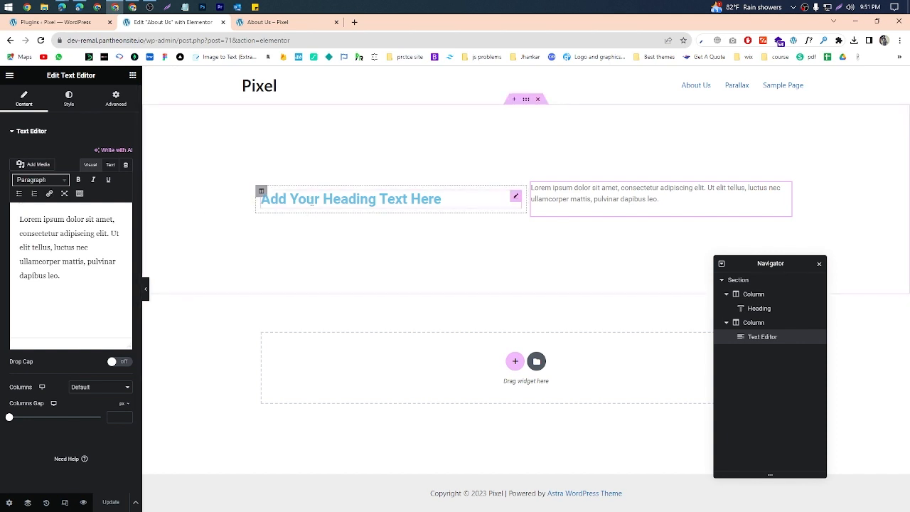
click(306, 204)
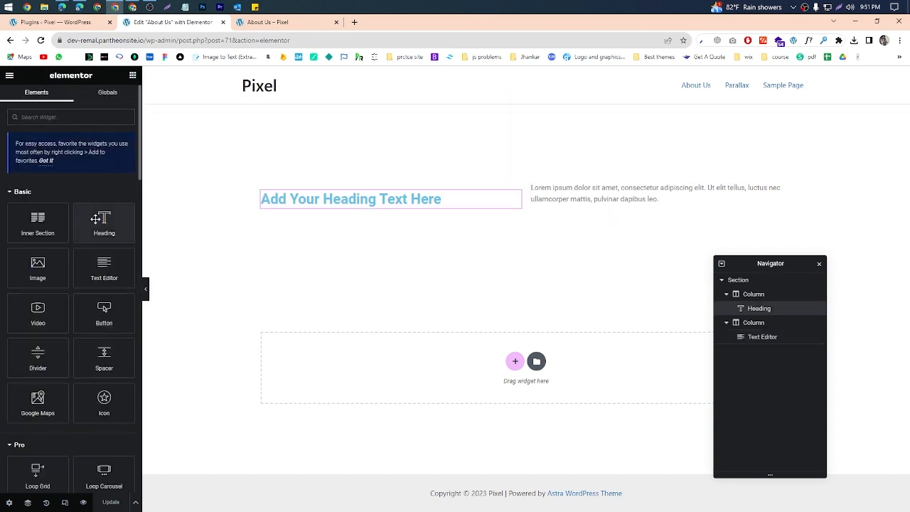
click(628, 199)
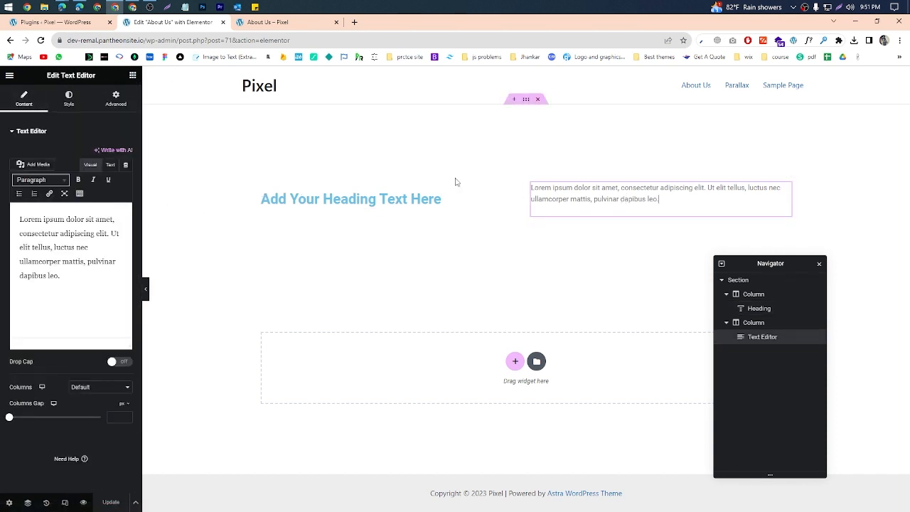
click(512, 198)
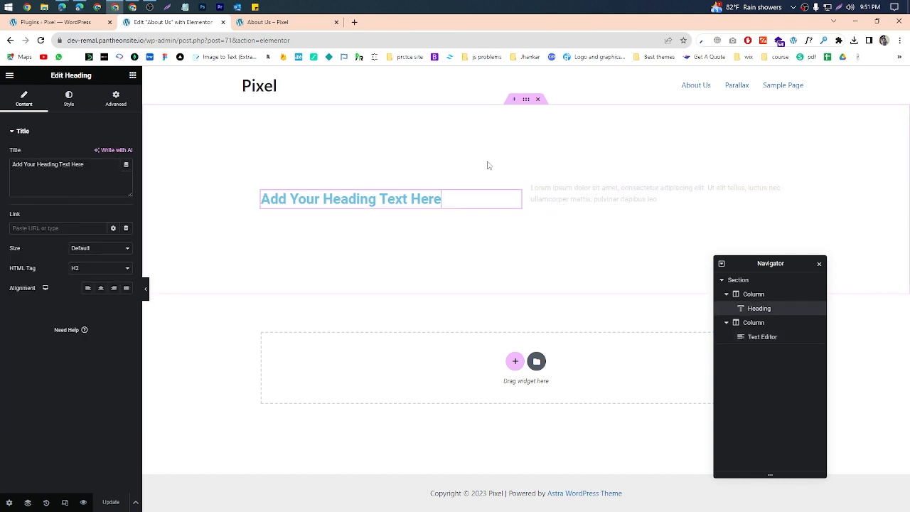
click(530, 105)
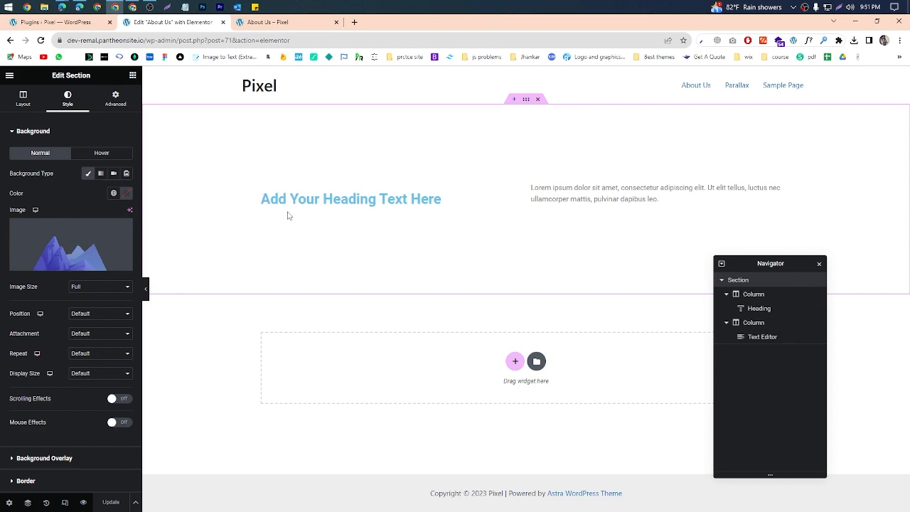
Step: Open the first column's settings, mark the Edit Column title in a screen capture, and discard it
click(261, 191)
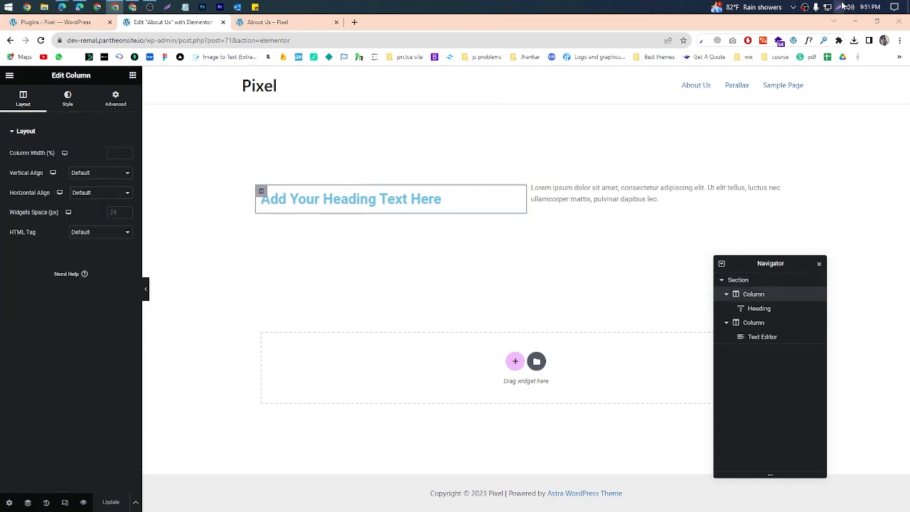
key(Print)
drag(0, 65, 137, 328)
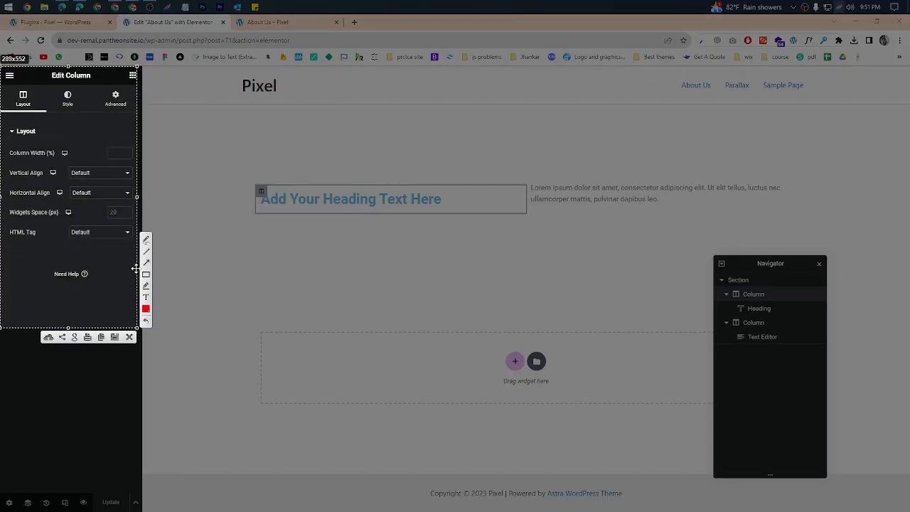
drag(41, 69, 98, 91)
click(130, 337)
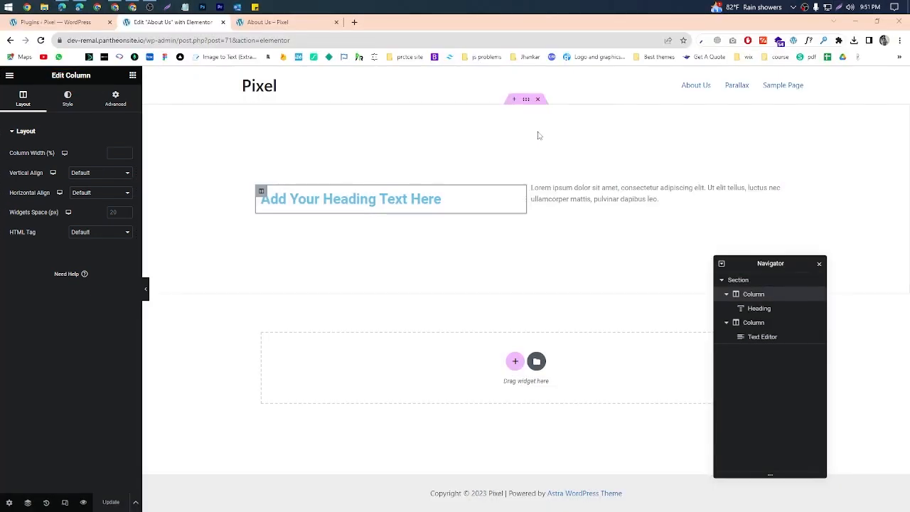
Step: Open the section's settings, mark the Edit Section title in a discarded screen capture, and show the Layout settings
click(526, 100)
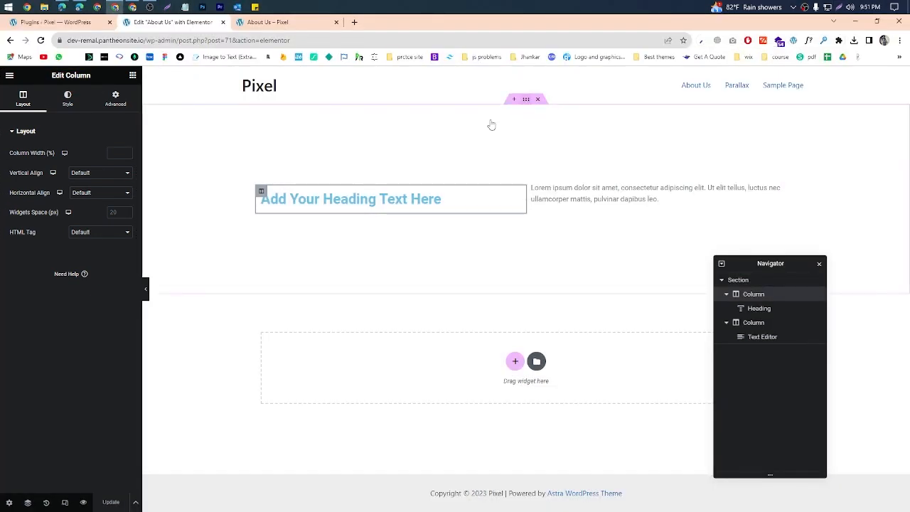
click(839, 7)
mouse_move(1, 43)
mouse_down()
mouse_move(210, 300)
mouse_move(161, 313)
mouse_up()
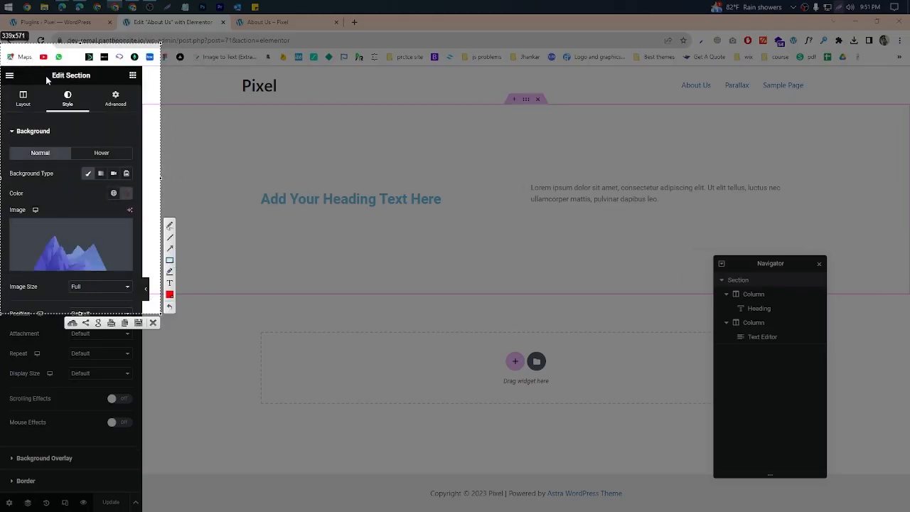
drag(47, 71, 99, 80)
click(153, 324)
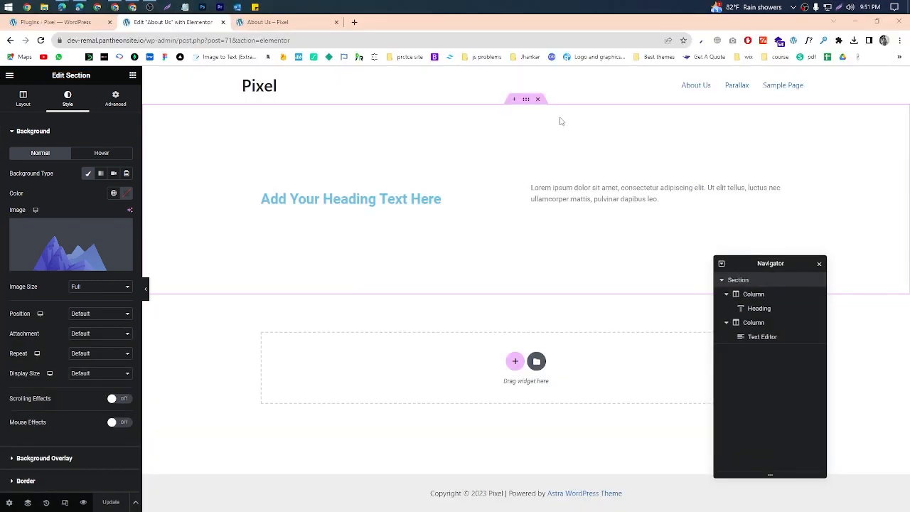
click(18, 100)
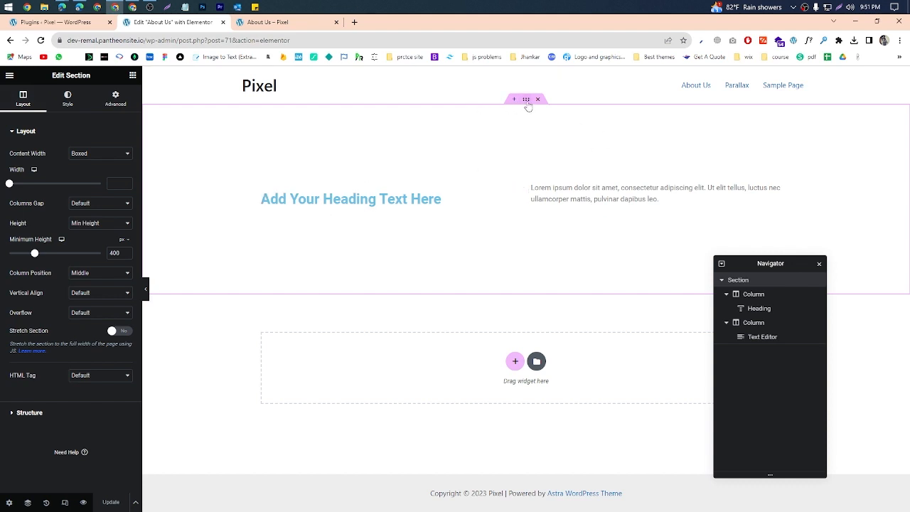
Step: Outline the preview's heading and text in a screen capture, draw arrows from them to both page edges, and discard it
click(274, 23)
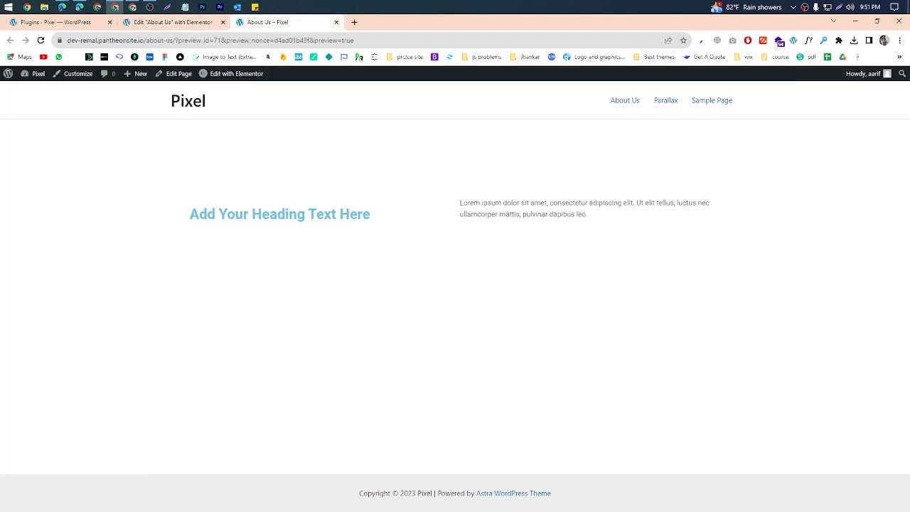
key(Print)
drag(7, 156, 857, 407)
drag(665, 373, 686, 329)
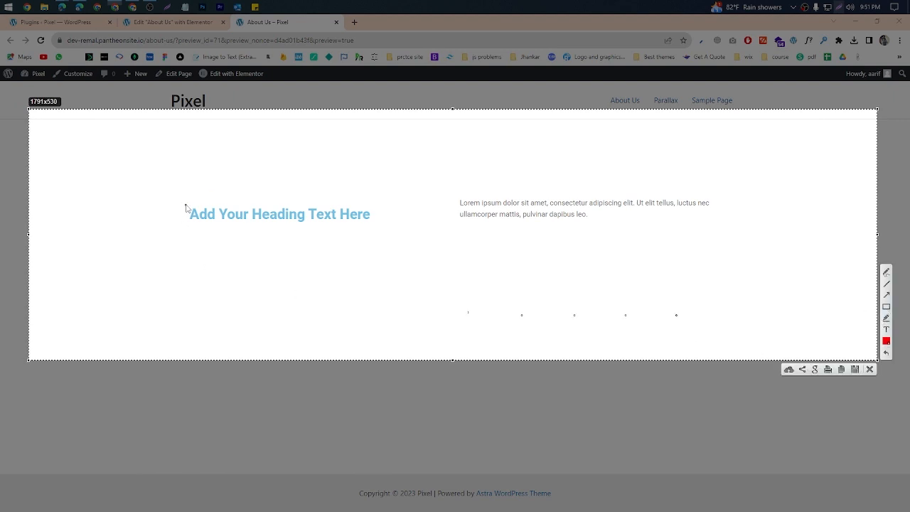
mouse_move(187, 200)
mouse_down()
mouse_move(673, 254)
mouse_move(712, 234)
mouse_up()
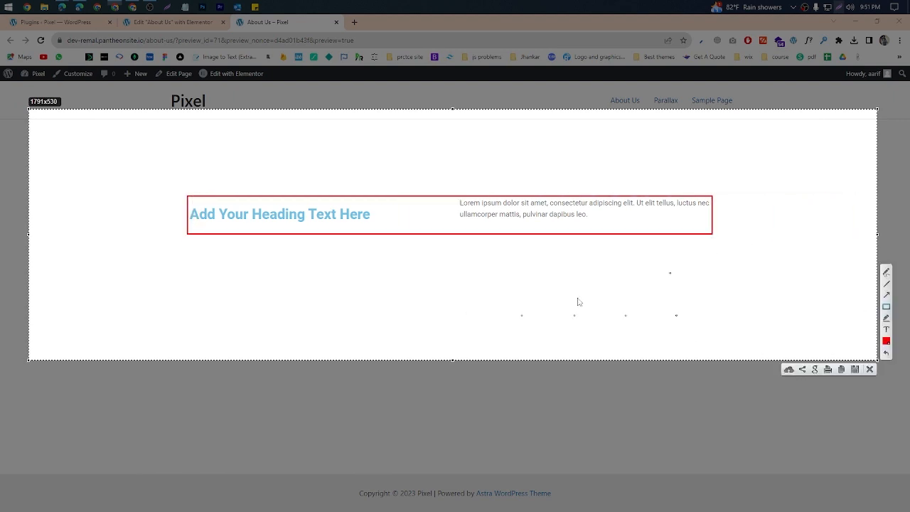
click(887, 272)
mouse_move(709, 214)
mouse_down()
mouse_move(890, 210)
mouse_move(885, 227)
mouse_move(901, 213)
mouse_up()
mouse_move(190, 225)
mouse_down()
mouse_move(3, 219)
mouse_move(37, 206)
mouse_move(54, 224)
mouse_move(4, 227)
mouse_move(45, 187)
mouse_move(56, 244)
mouse_up()
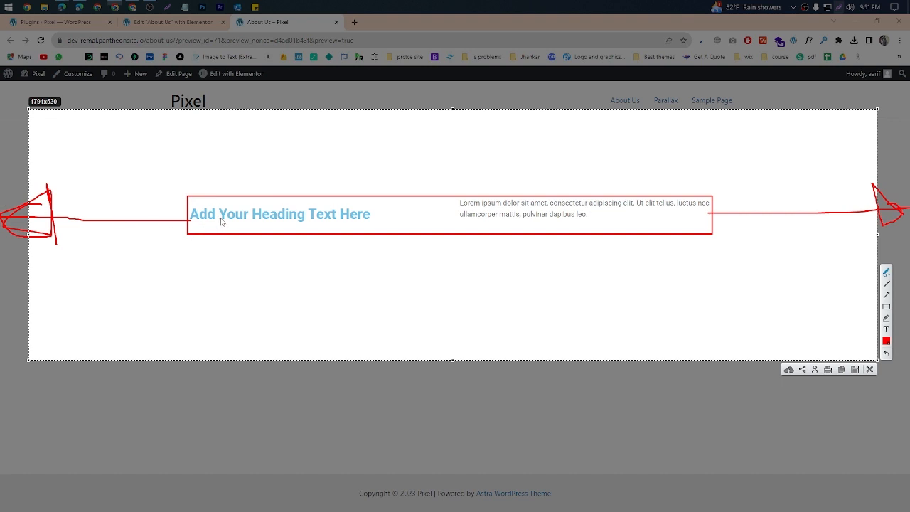
mouse_move(191, 213)
mouse_down()
mouse_move(19, 189)
mouse_move(2, 256)
mouse_move(60, 179)
mouse_move(5, 182)
mouse_up()
mouse_move(715, 225)
mouse_down()
mouse_move(902, 218)
mouse_move(896, 252)
mouse_move(858, 206)
mouse_up()
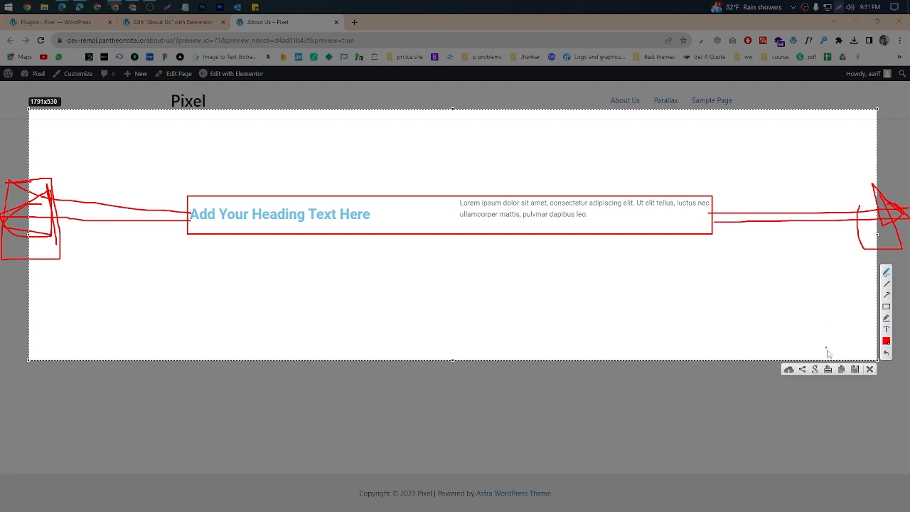
click(870, 369)
Step: Return to the About Us editor and set the section's content width to Full Width
click(171, 22)
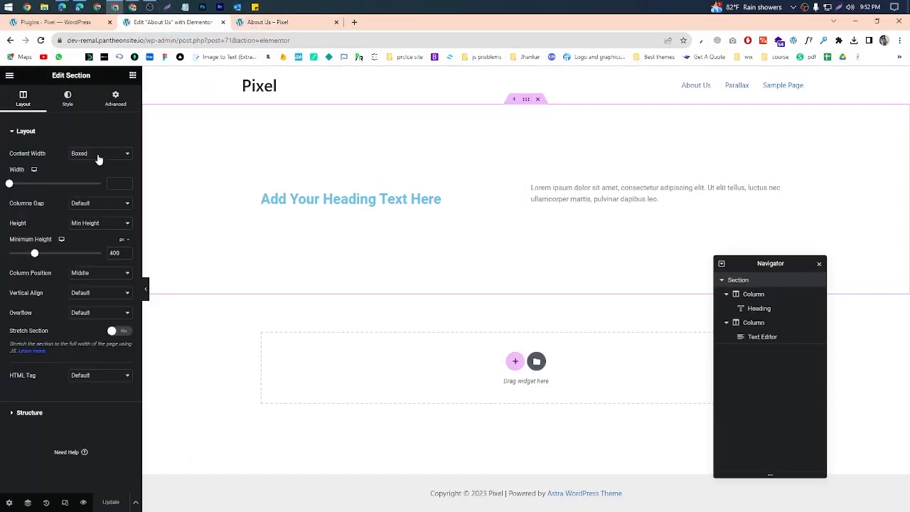
click(74, 153)
click(83, 171)
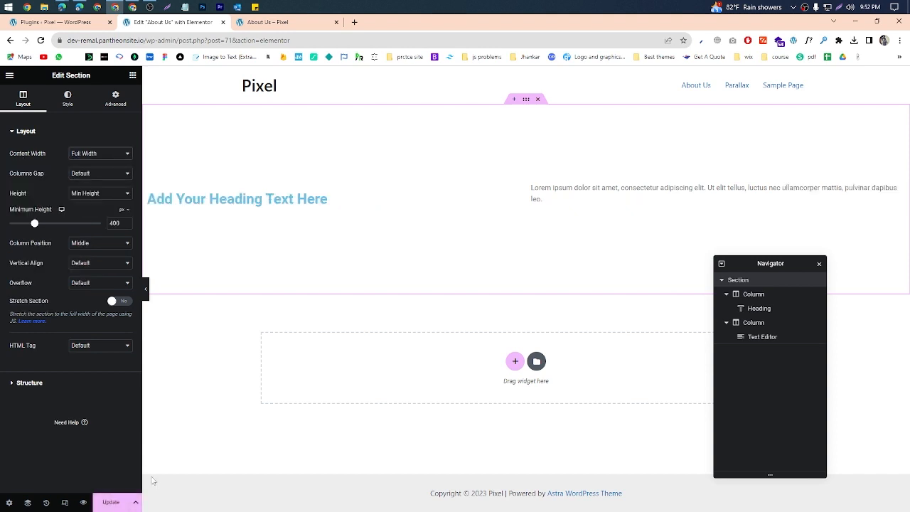
Step: Update the About Us page with the full-width section and show its preview
click(111, 503)
click(278, 22)
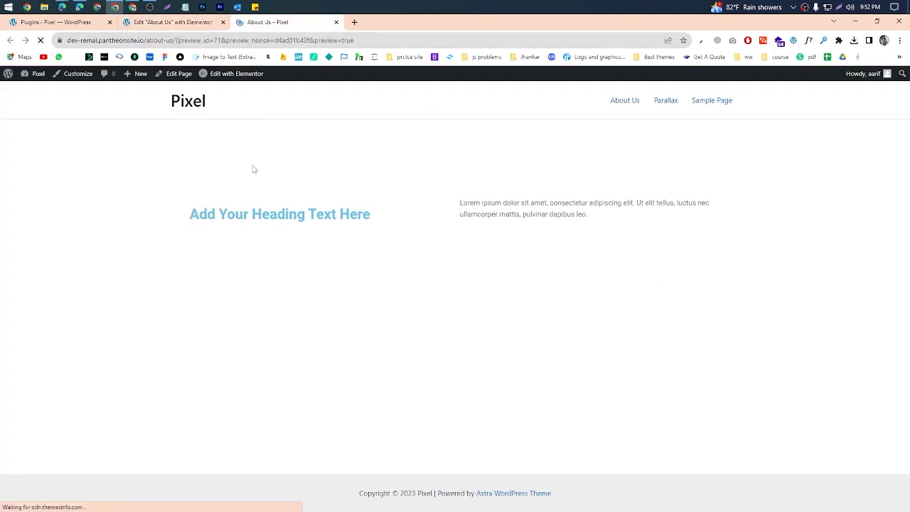
Step: Outline the preview's full-width heading and text with red rectangles in a screen capture and discard it
click(842, 6)
drag(1, 109, 909, 511)
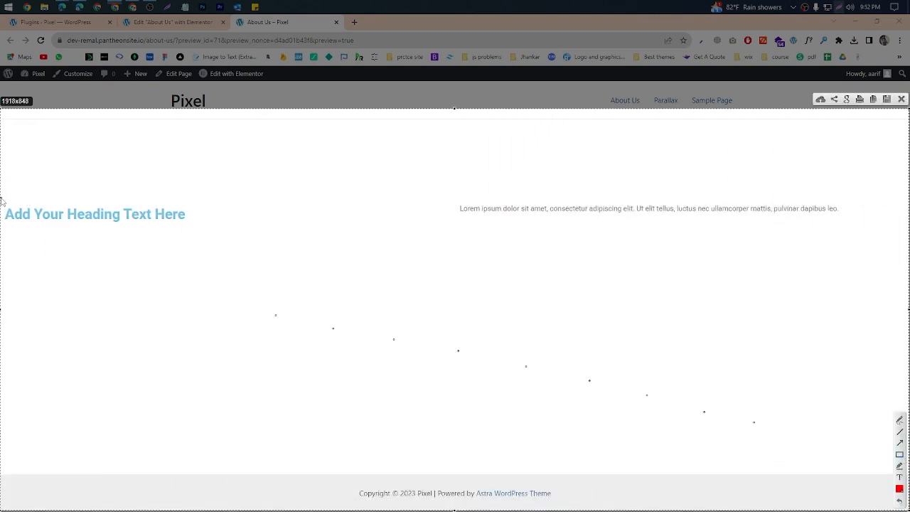
mouse_move(1, 199)
mouse_down()
mouse_move(161, 242)
mouse_move(245, 246)
mouse_up()
mouse_move(456, 189)
mouse_down()
mouse_move(887, 273)
mouse_move(848, 249)
mouse_up()
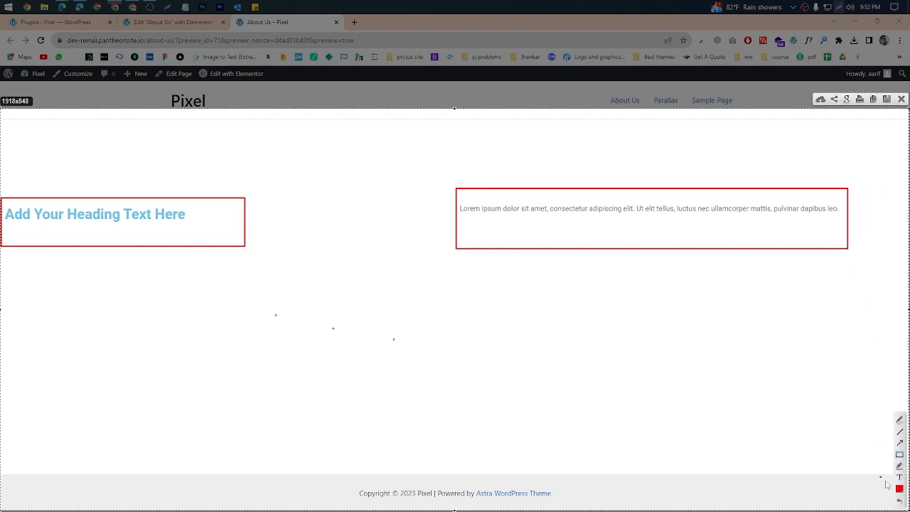
click(902, 101)
Step: Close the Gmail tab, switch to the Google Meet call in Edge, and check its participant list and in-call messages
click(857, 22)
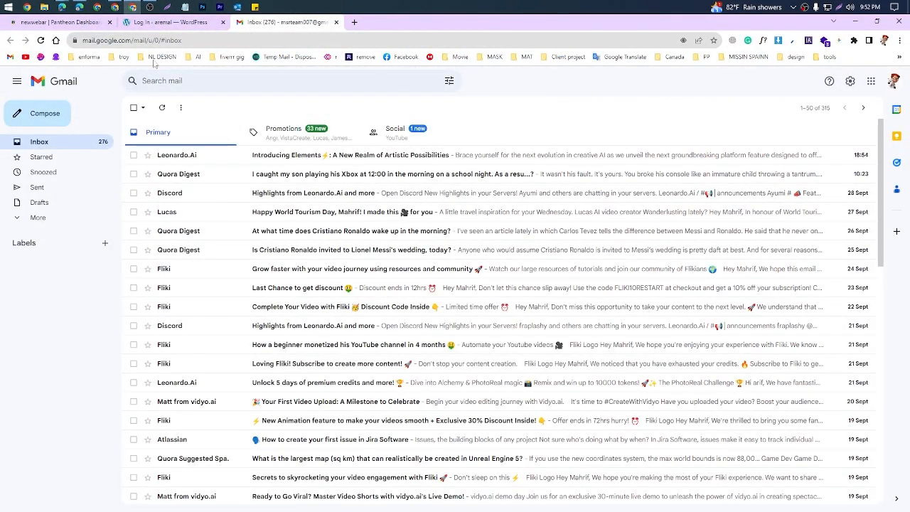
middle_click(281, 27)
click(63, 7)
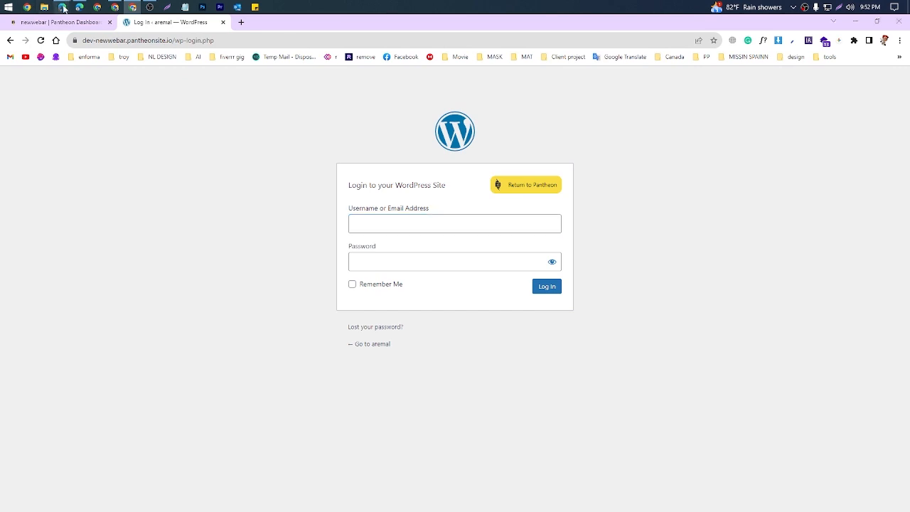
click(120, 68)
click(312, 21)
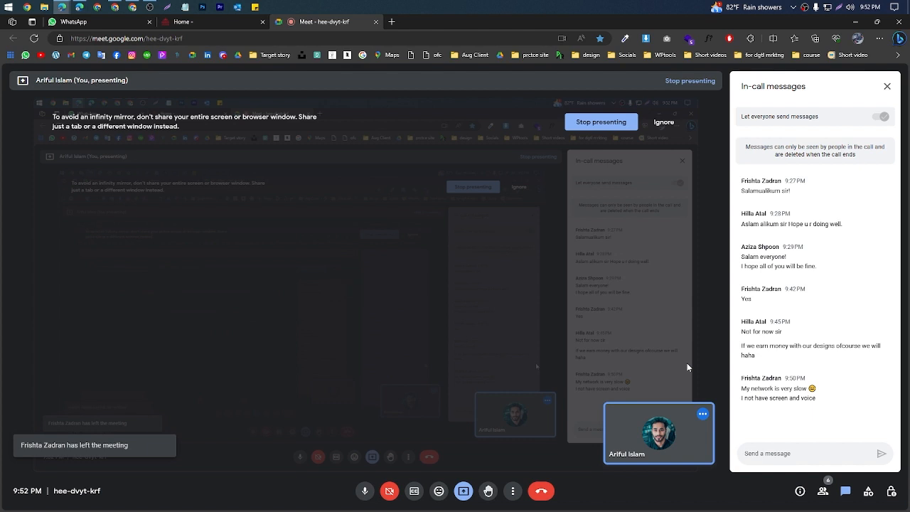
click(823, 491)
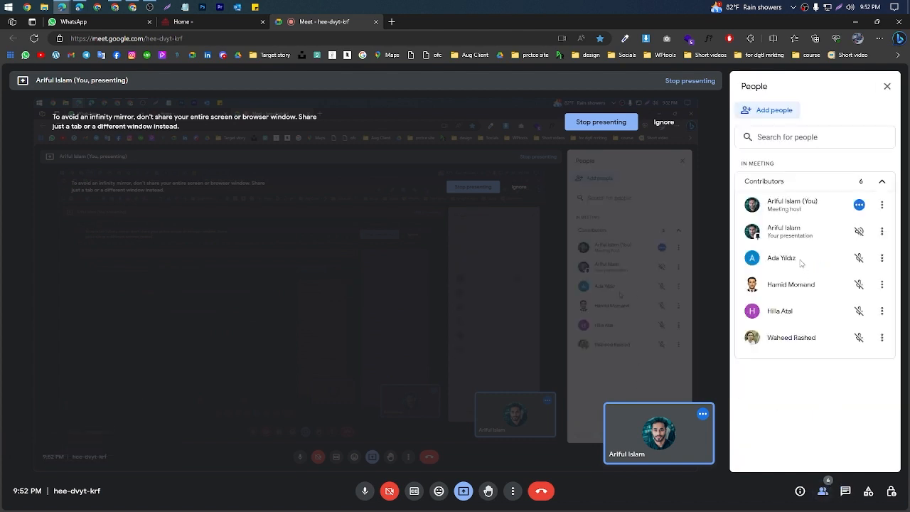
click(841, 499)
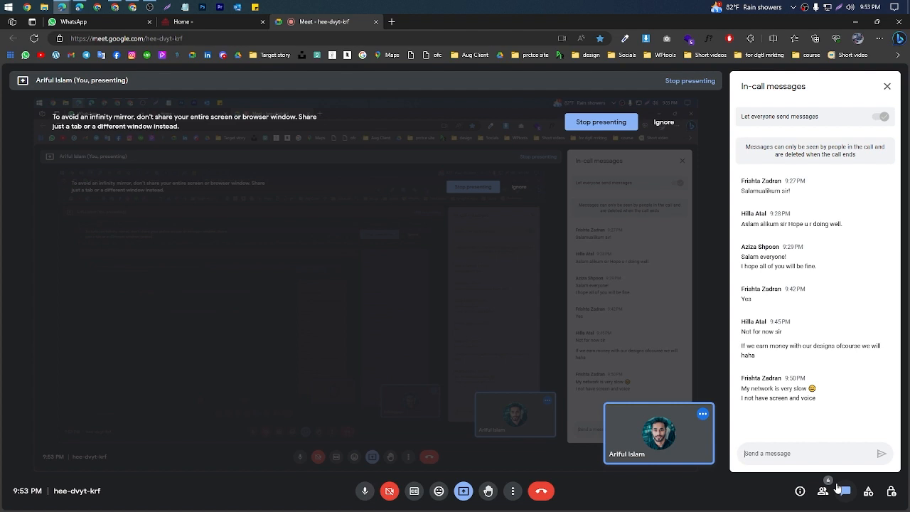
Step: Leave the Google Meet call, close the WordPress login tab, and return to the About Us page in the Elementor editor
click(861, 20)
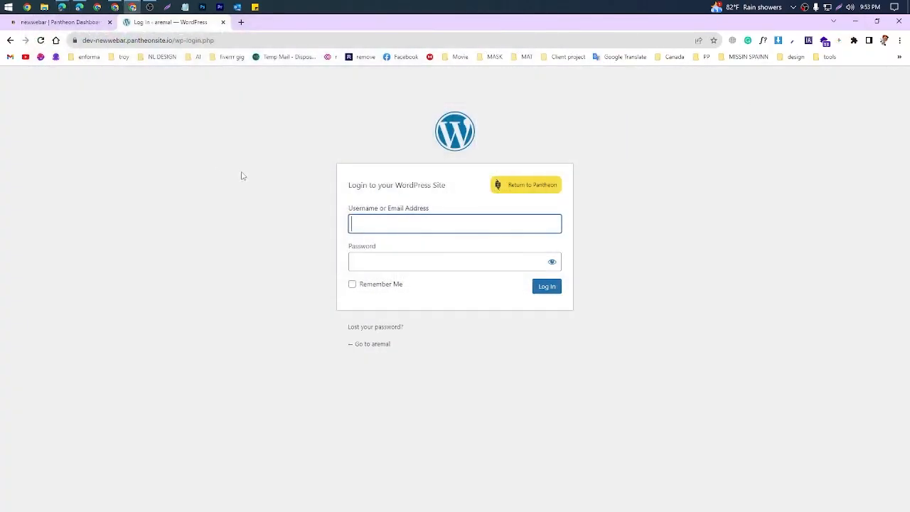
click(223, 22)
click(62, 7)
click(64, 51)
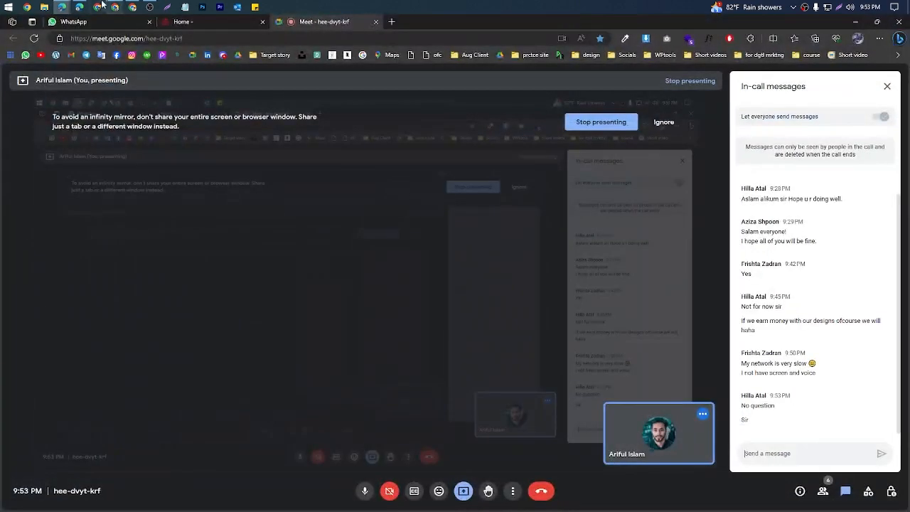
click(86, 7)
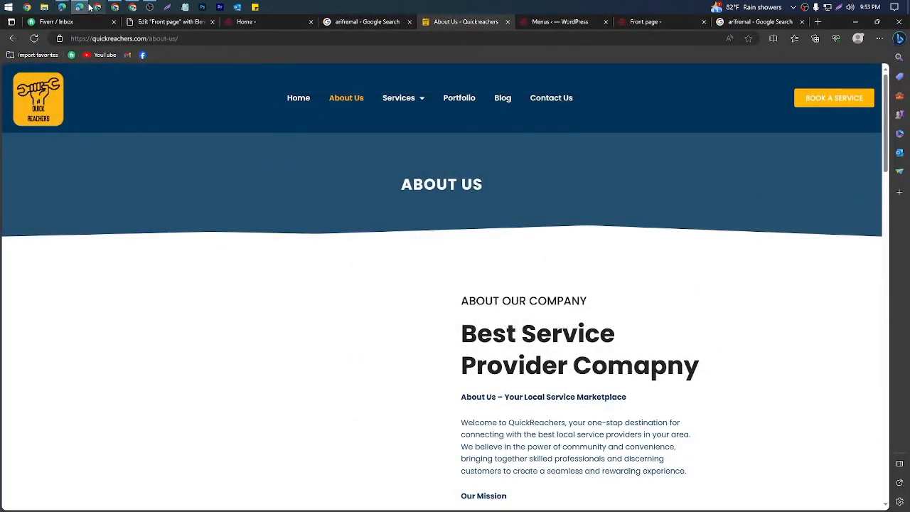
click(97, 8)
click(115, 8)
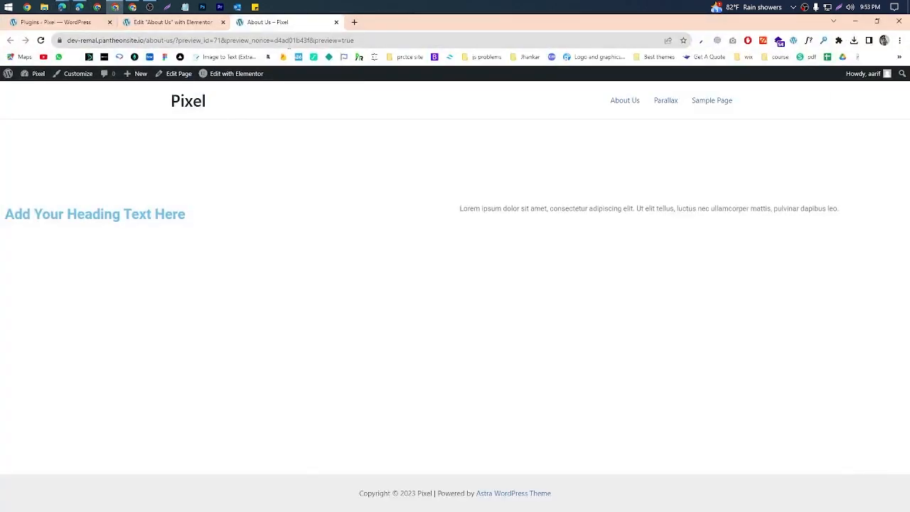
click(171, 22)
Step: Set the section's content width to Boxed with a width of 1353
click(78, 154)
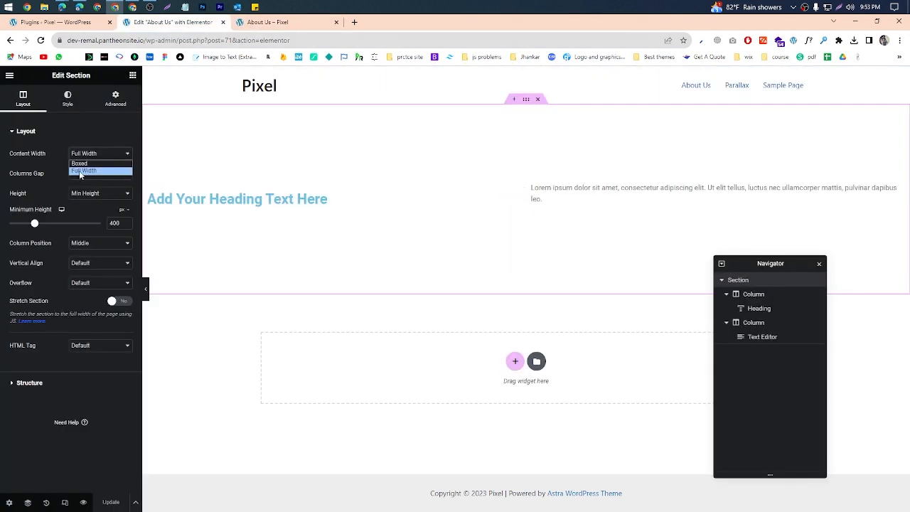
click(79, 163)
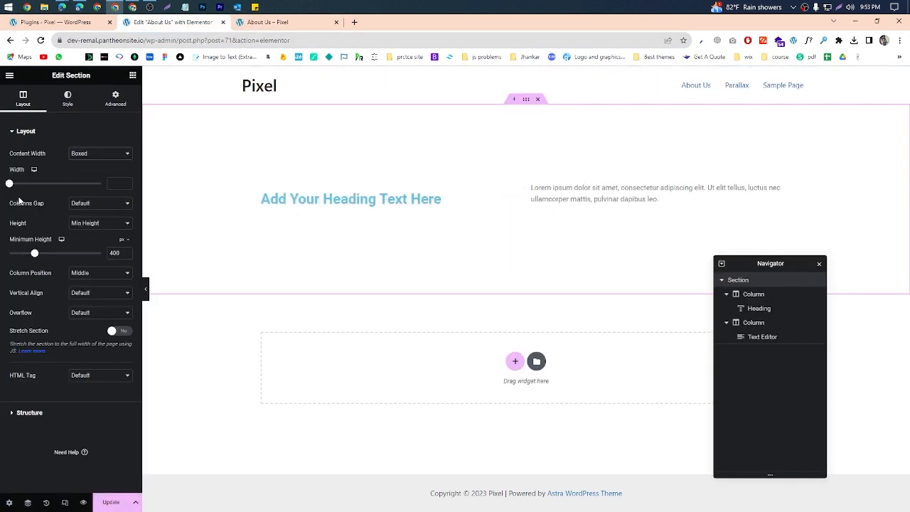
drag(9, 183, 80, 184)
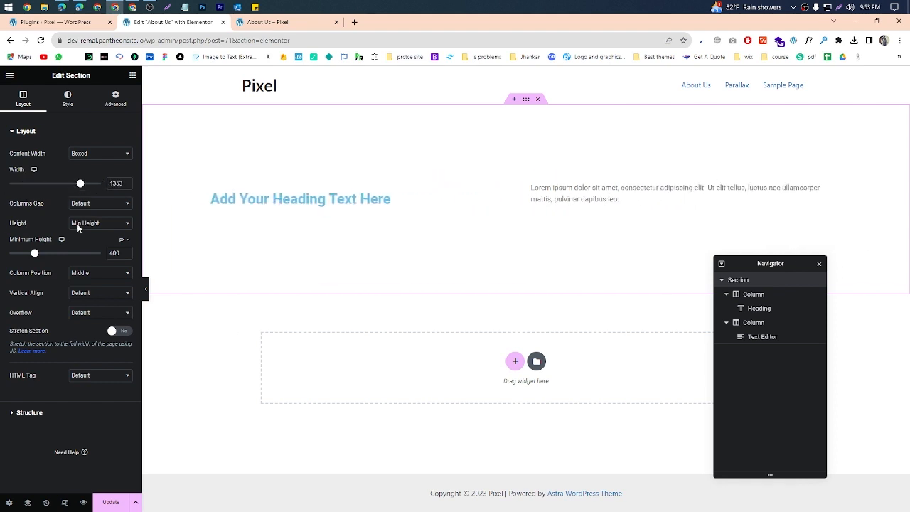
Step: Try the No Gap option for the section's columns gap and restore it to Default
click(73, 204)
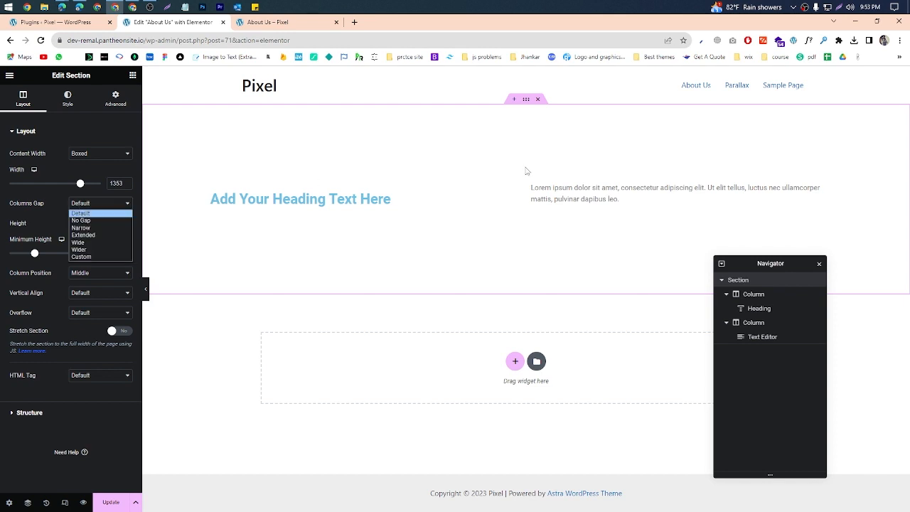
key(Down)
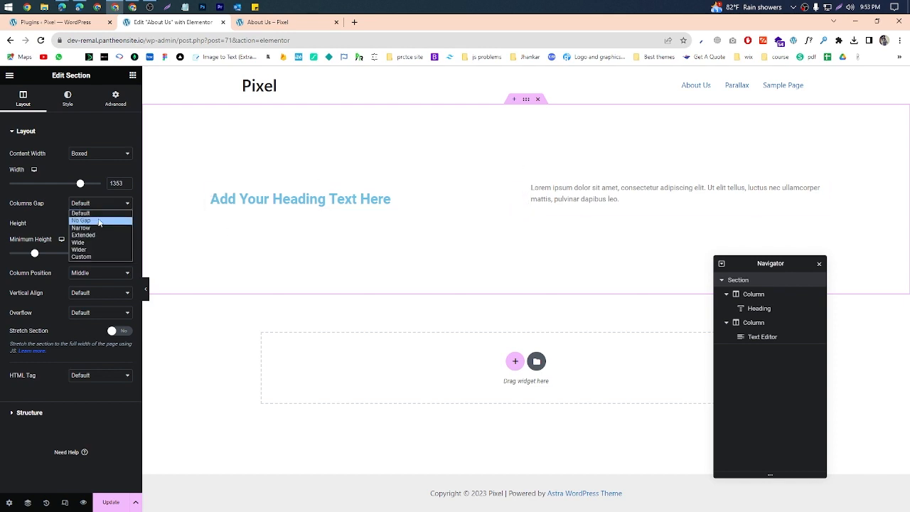
key(Return)
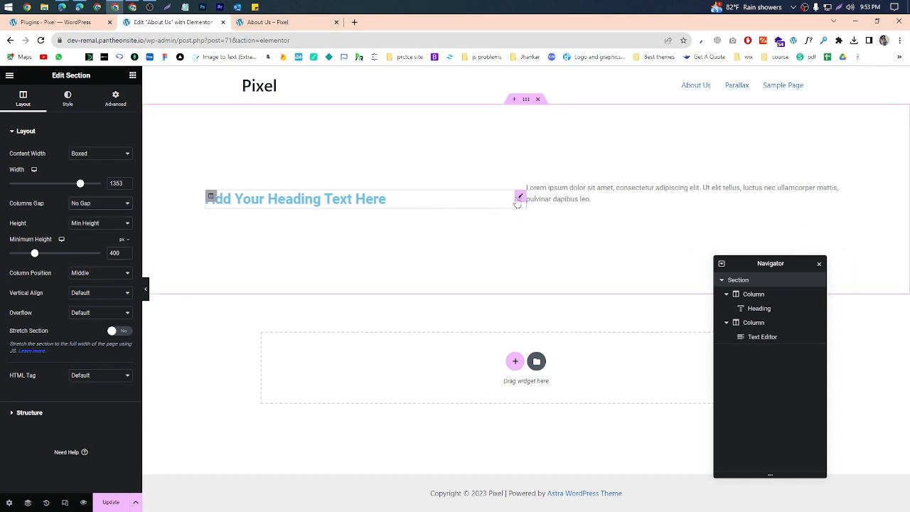
click(85, 204)
click(111, 219)
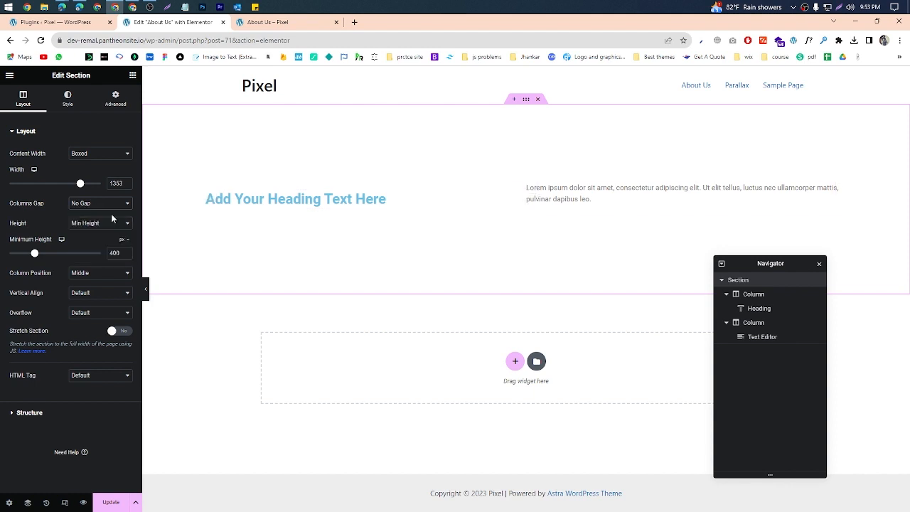
key(Up)
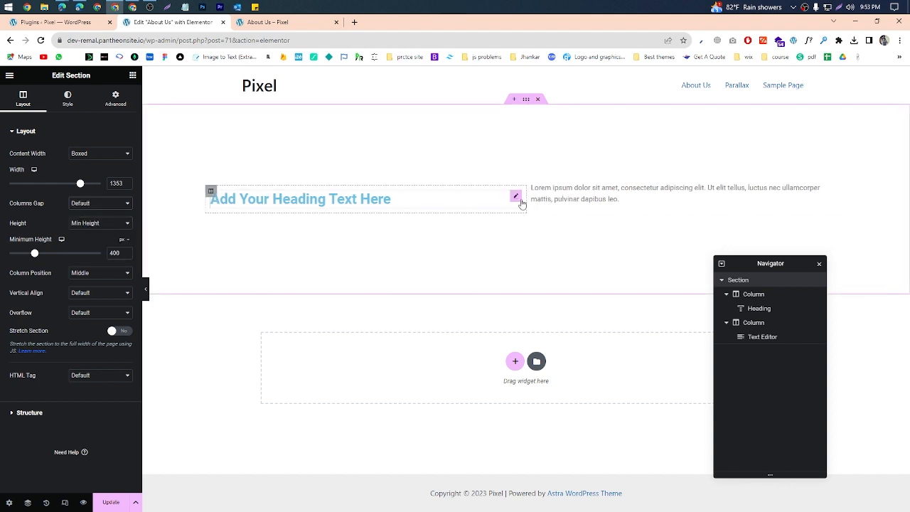
click(120, 208)
click(121, 213)
Step: Try the section's height as Default and as Fit To Screen, checking the layout on the page
click(85, 223)
click(87, 233)
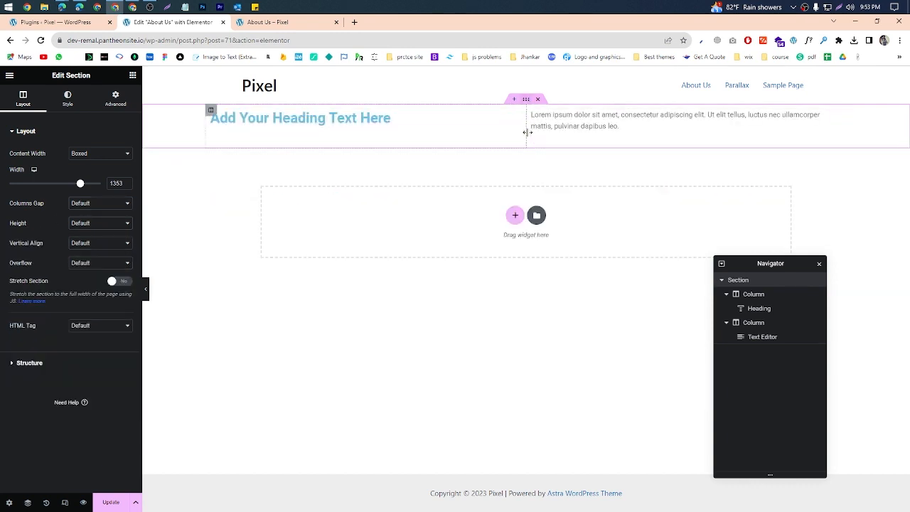
click(100, 223)
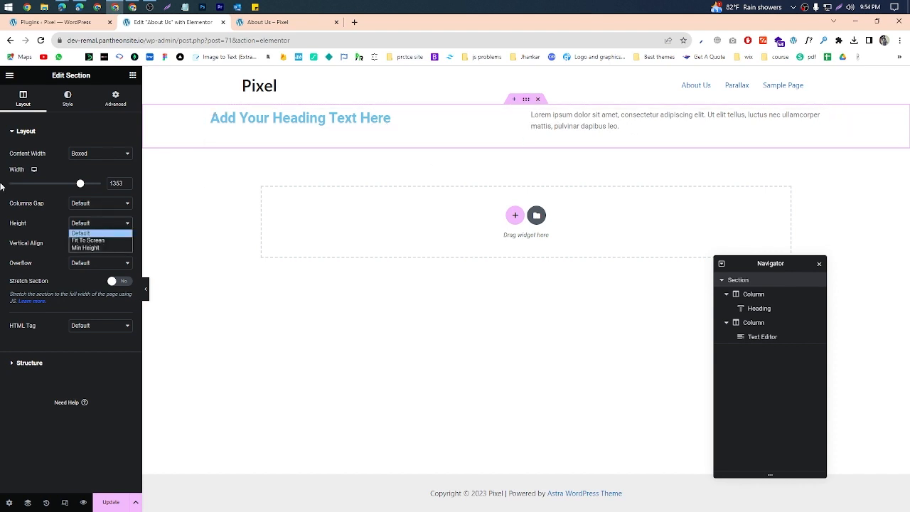
click(101, 241)
scroll(562, 264, down, 3)
scroll(495, 241, up, 3)
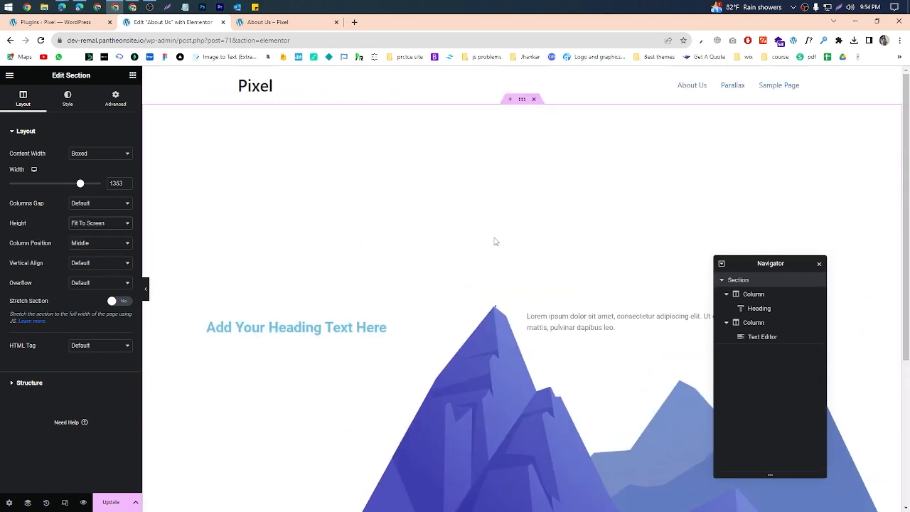
Step: Set the section's height to Min Height with a minimum of 527 px and keep the column position at Middle
click(86, 225)
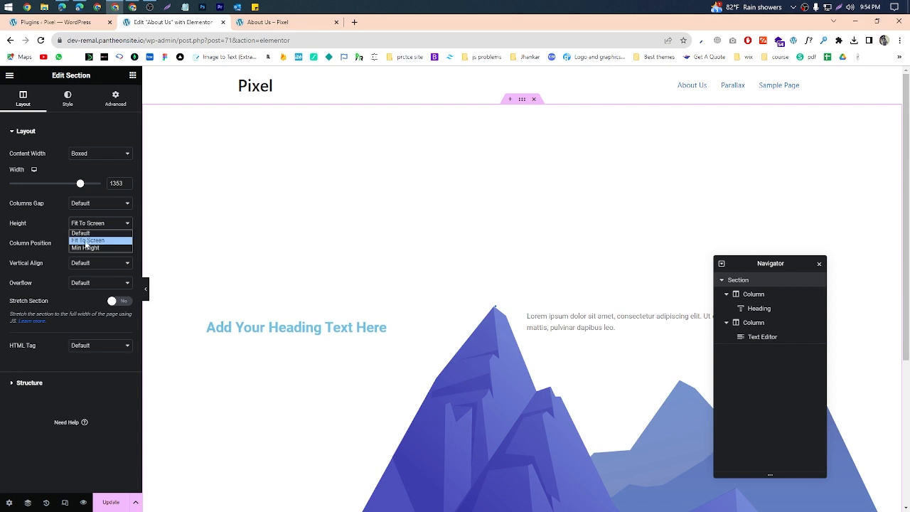
click(84, 248)
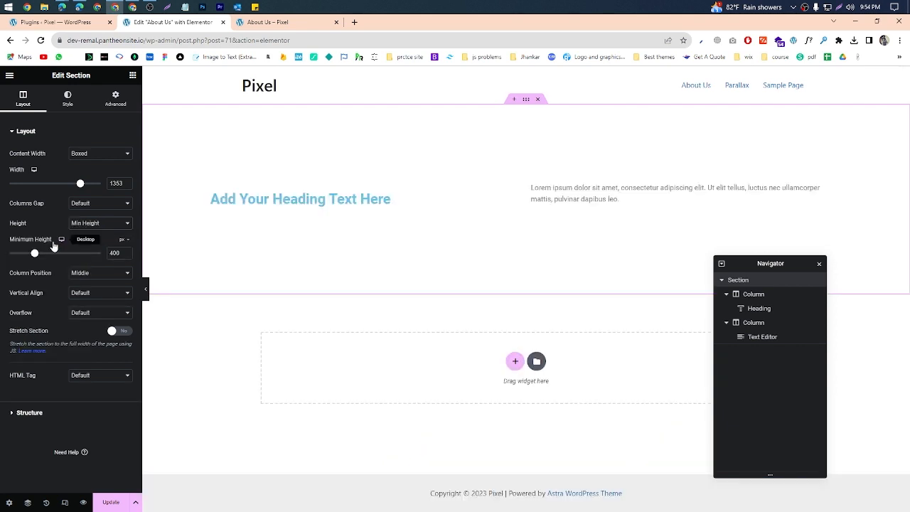
mouse_move(34, 253)
mouse_down()
mouse_move(86, 252)
mouse_move(15, 255)
mouse_move(61, 255)
mouse_move(44, 256)
mouse_up()
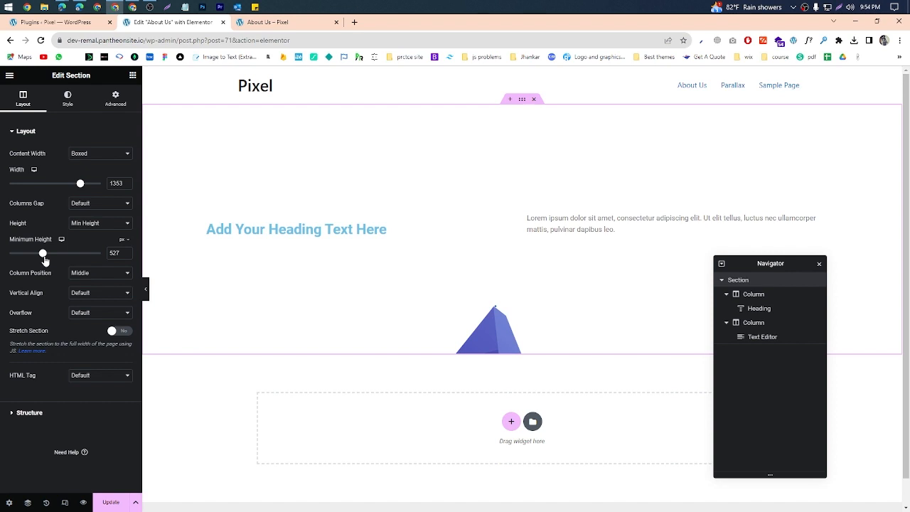
click(116, 276)
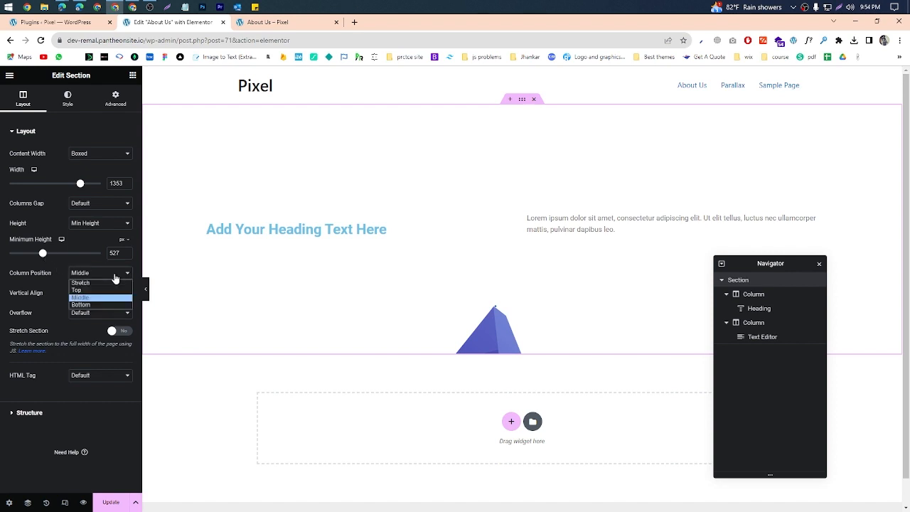
click(112, 298)
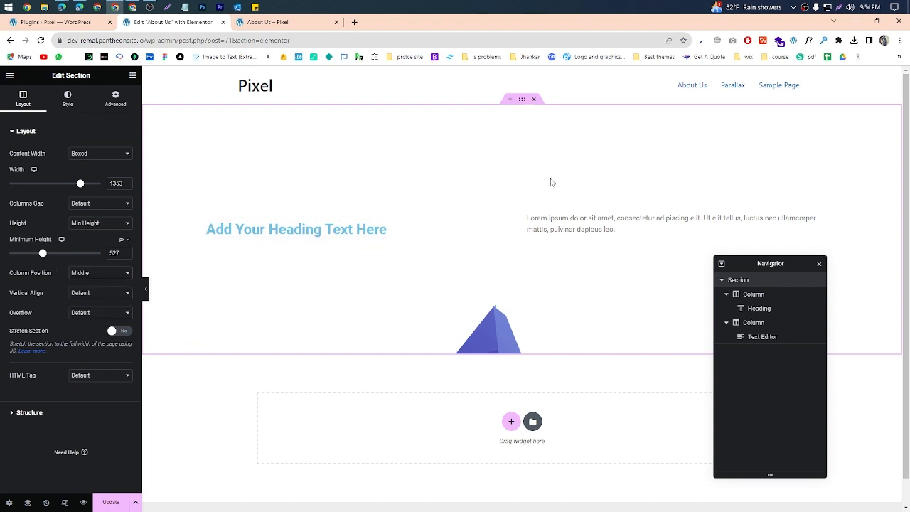
Step: Remove the mountain background image from the section's normal background style
click(67, 98)
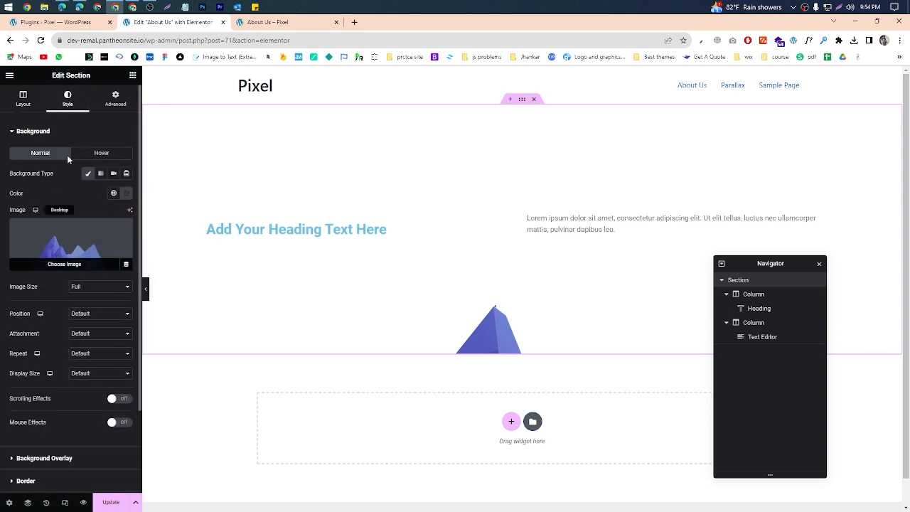
mouse_move(63, 234)
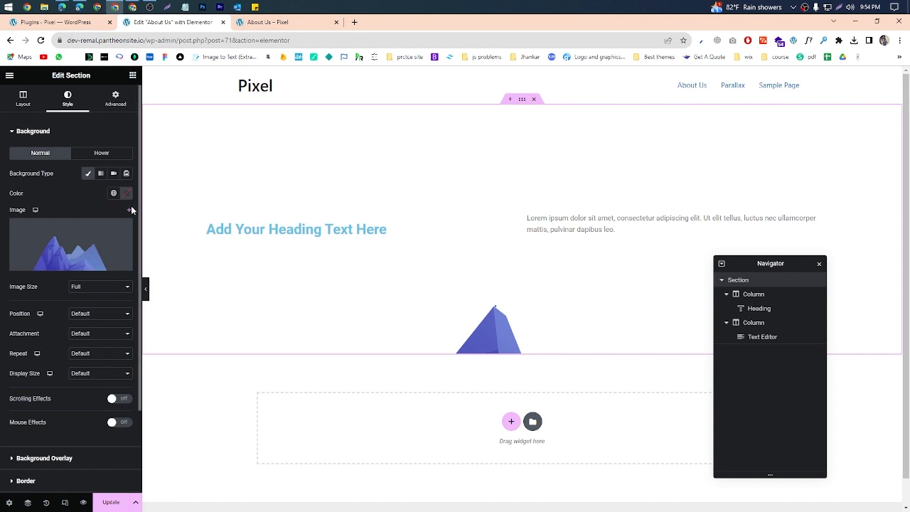
click(123, 229)
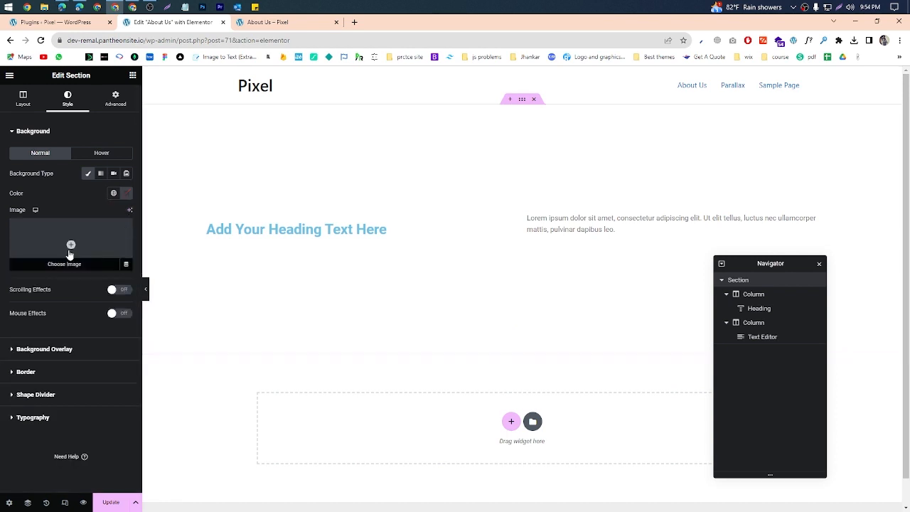
Step: Set the section's background color to white and switch its background type to Gradient
click(127, 193)
click(121, 254)
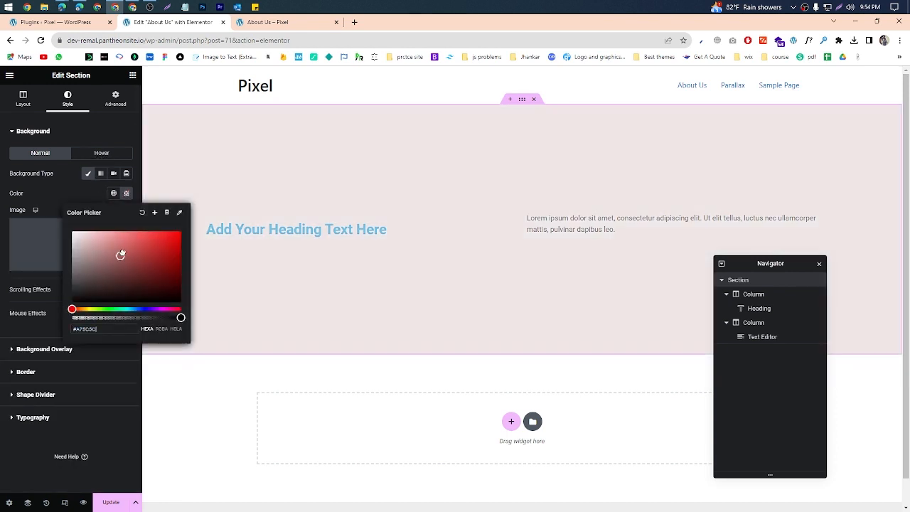
mouse_move(120, 254)
mouse_down()
mouse_move(187, 218)
mouse_move(175, 283)
mouse_move(195, 216)
mouse_move(187, 287)
mouse_move(184, 275)
mouse_up()
click(72, 233)
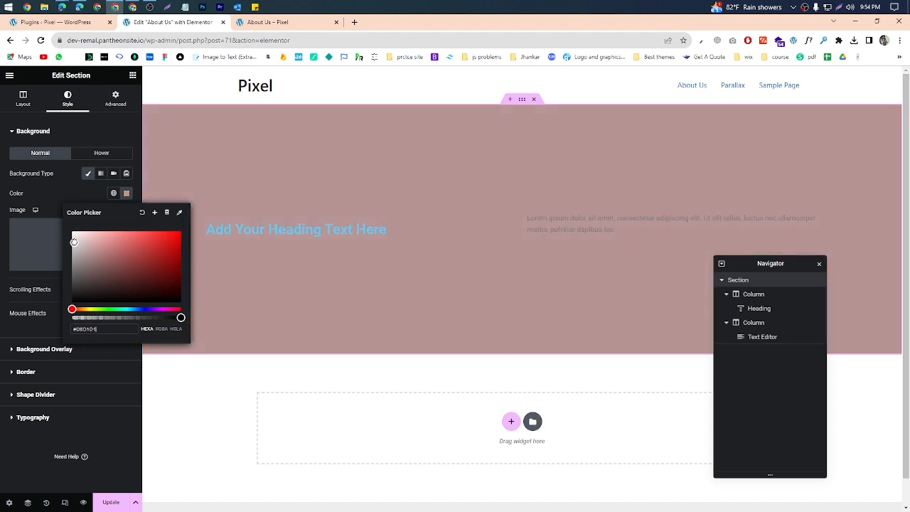
click(61, 202)
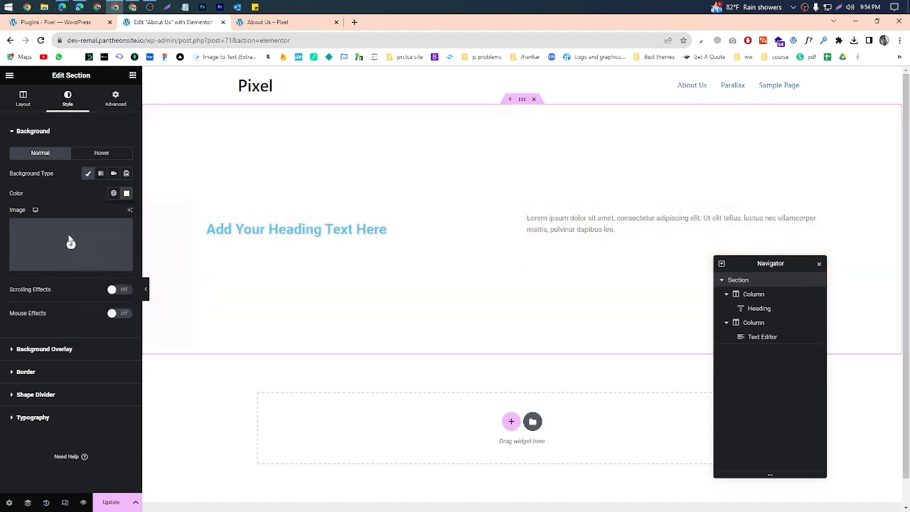
click(101, 174)
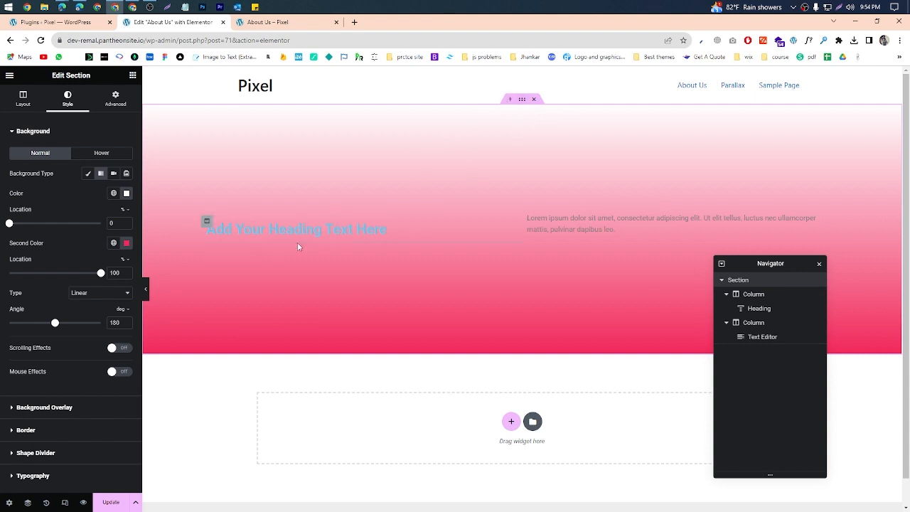
Step: Give the heading's column a classic background in near-black #0F0F0F
click(207, 225)
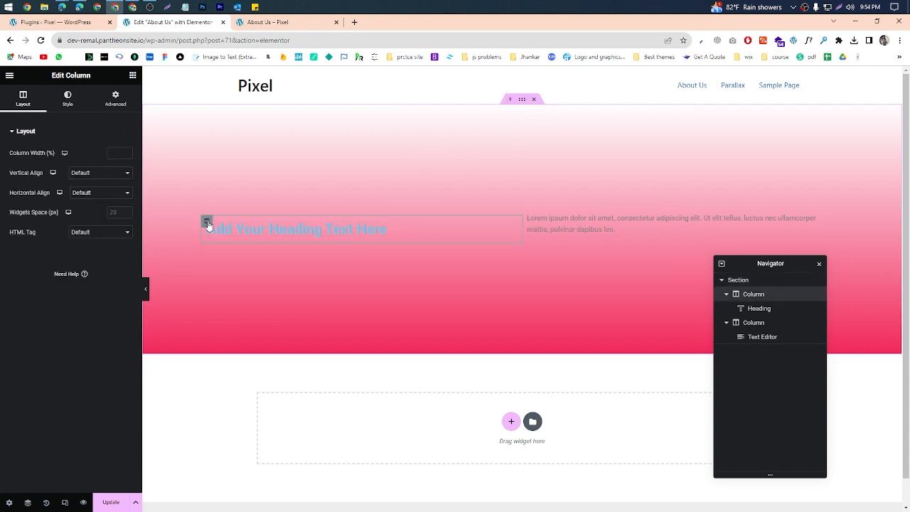
click(68, 98)
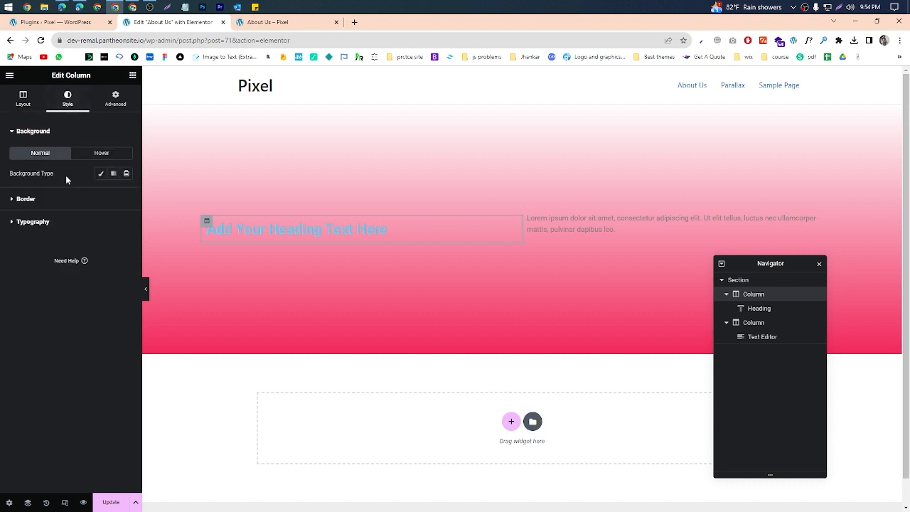
click(101, 174)
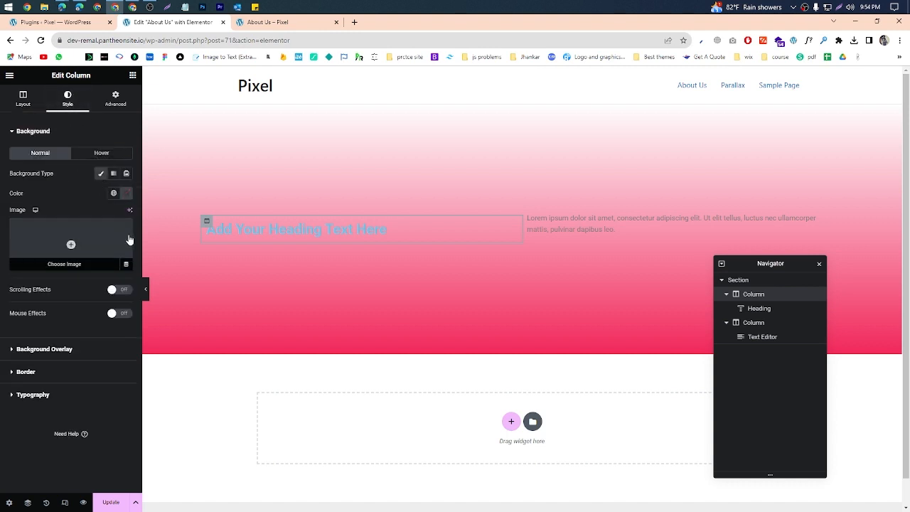
click(126, 192)
drag(121, 237, 75, 298)
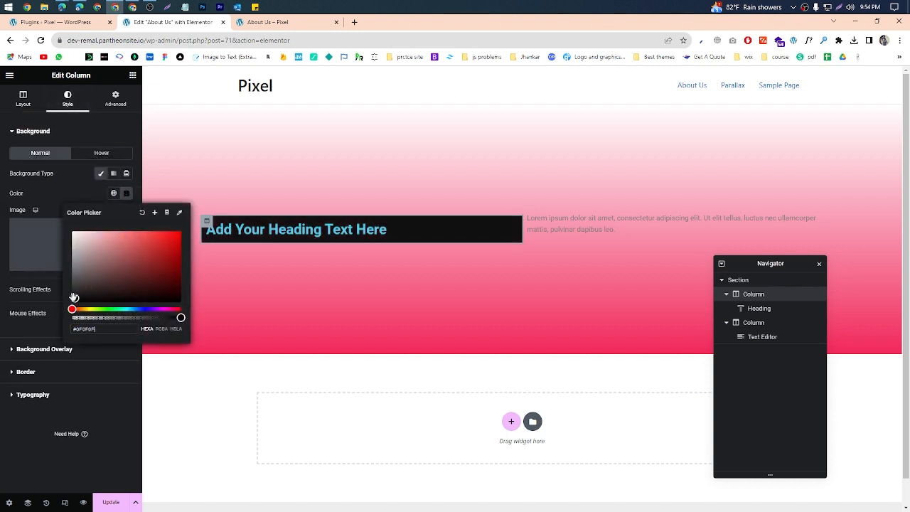
click(50, 190)
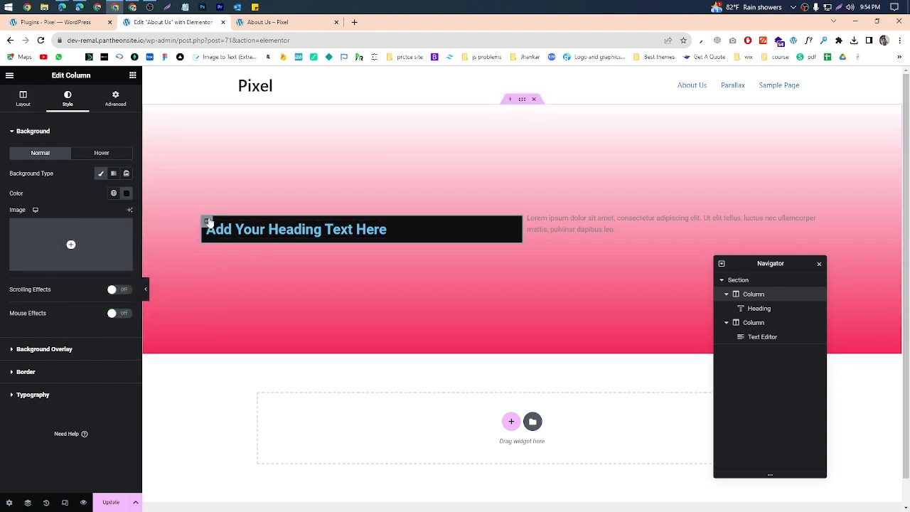
Step: Select the section, the text column and the heading column in turn to compare their separate settings
click(524, 101)
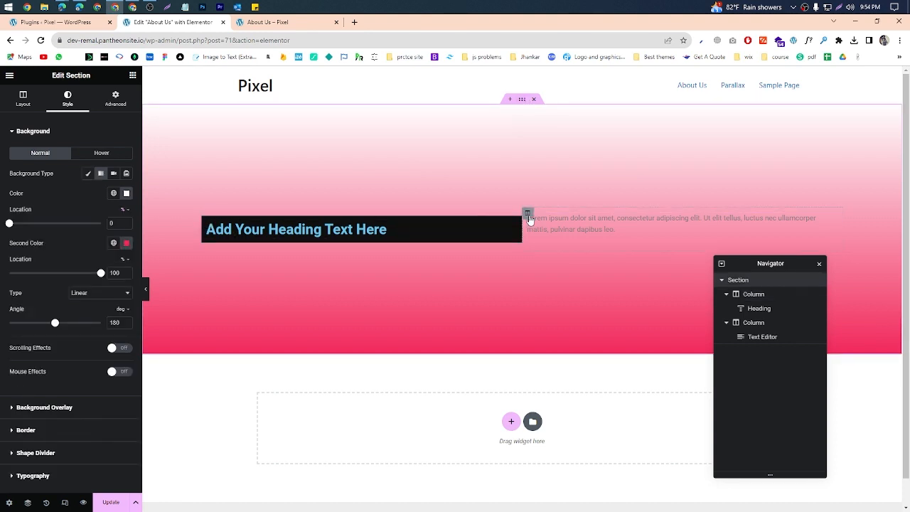
click(528, 215)
click(208, 222)
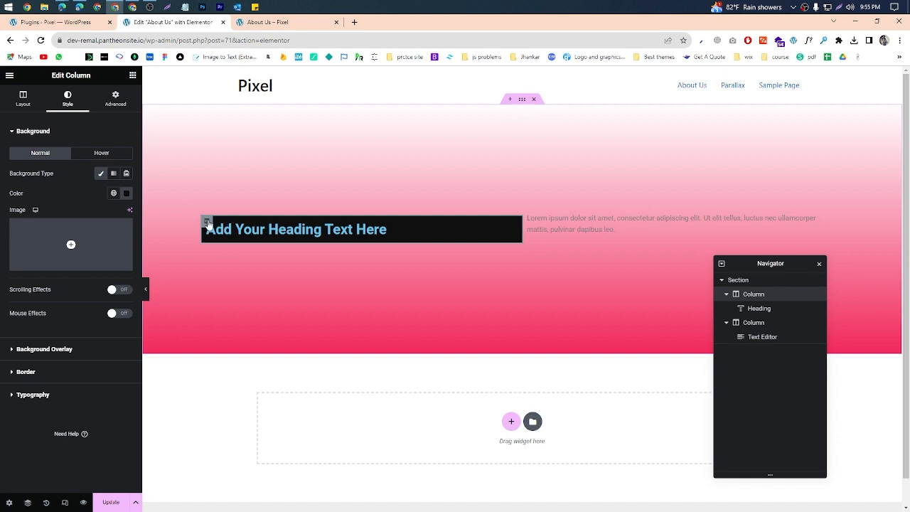
click(528, 215)
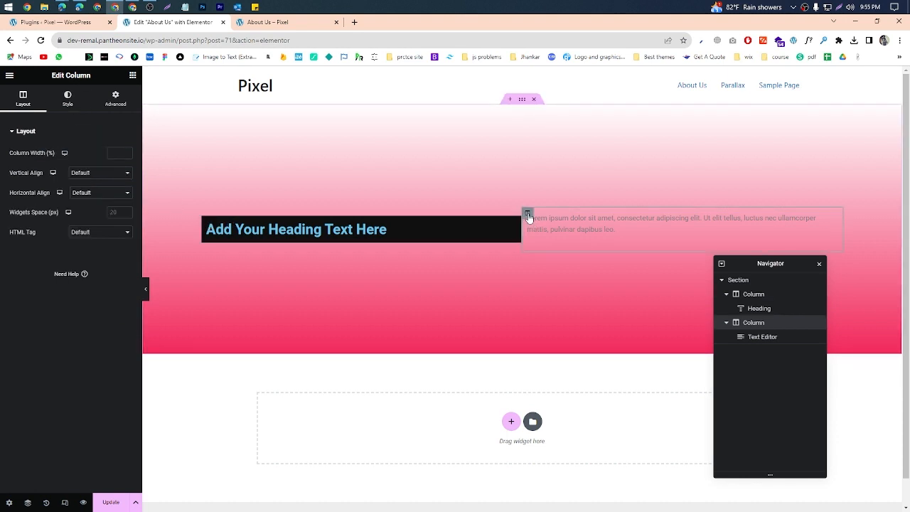
Step: Give the text column a classic background in bright blue #320BFF
click(78, 107)
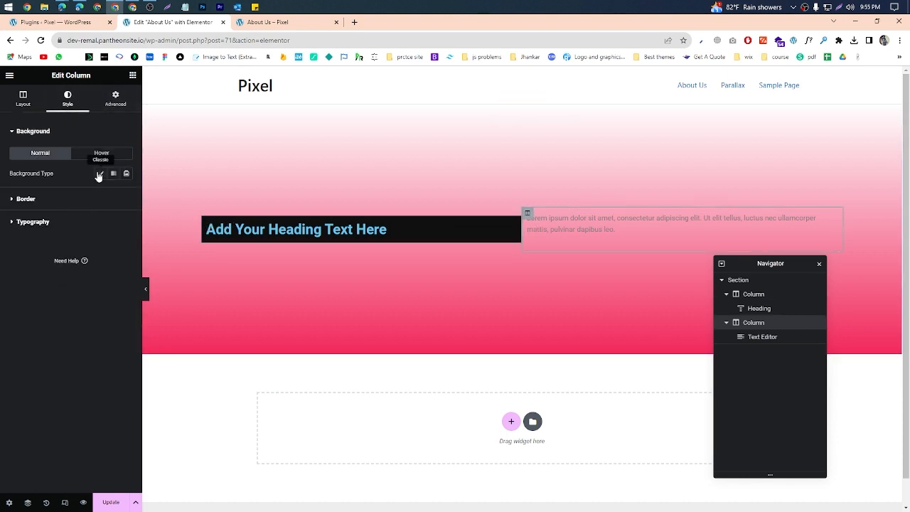
click(99, 174)
click(127, 192)
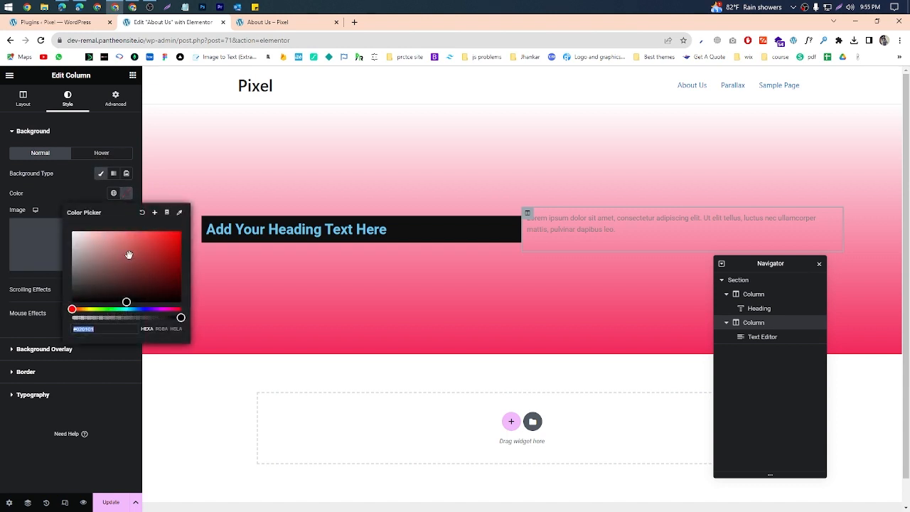
drag(129, 255, 147, 308)
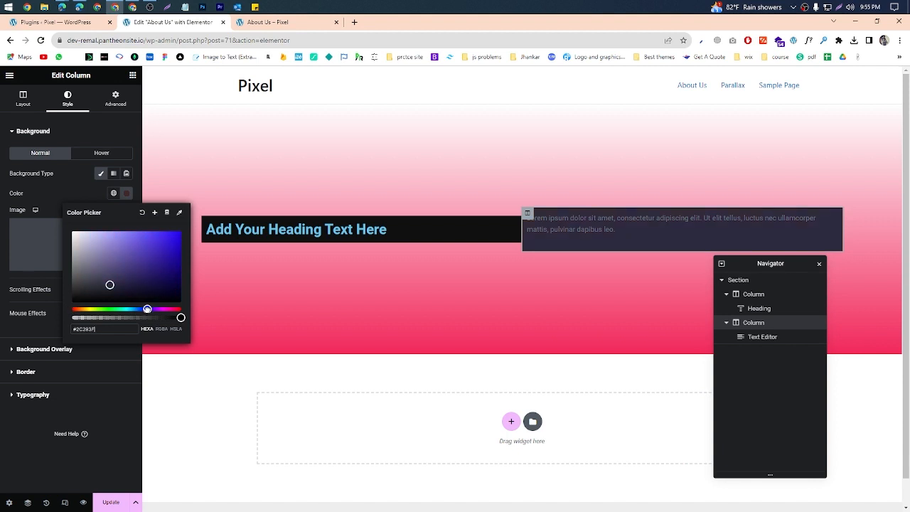
drag(148, 277, 175, 231)
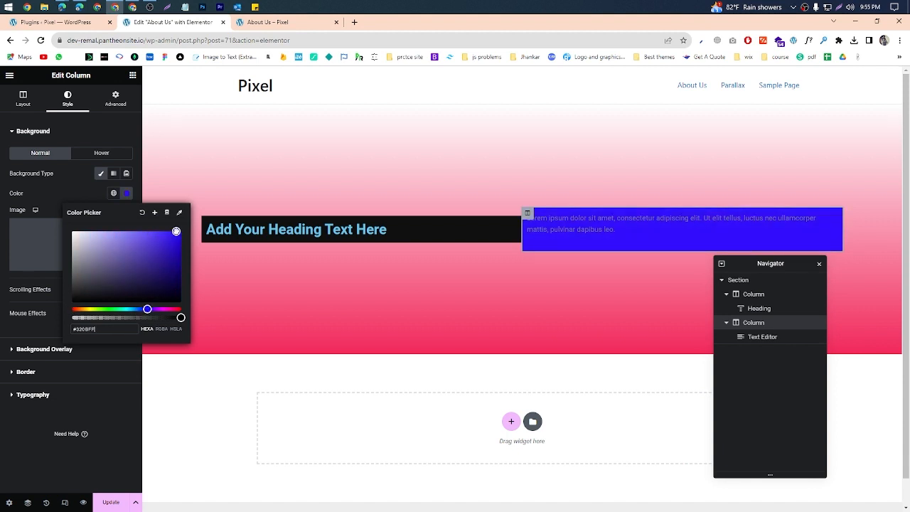
click(44, 213)
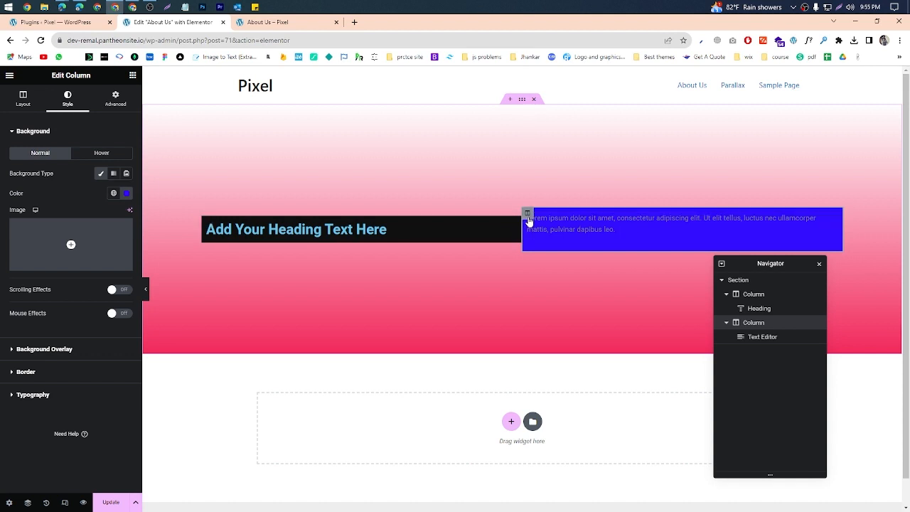
Step: Switch the section's background type to Classic and clear the background type of both the heading column and the text column
click(522, 100)
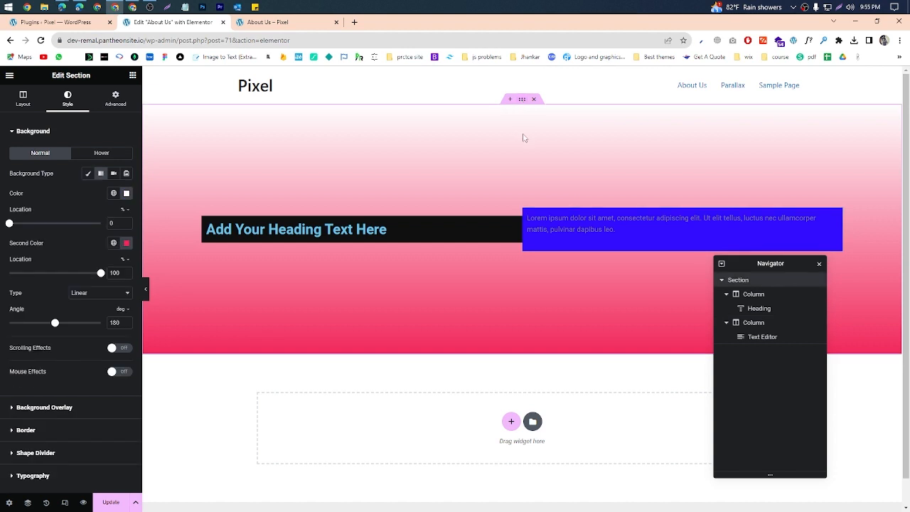
click(89, 176)
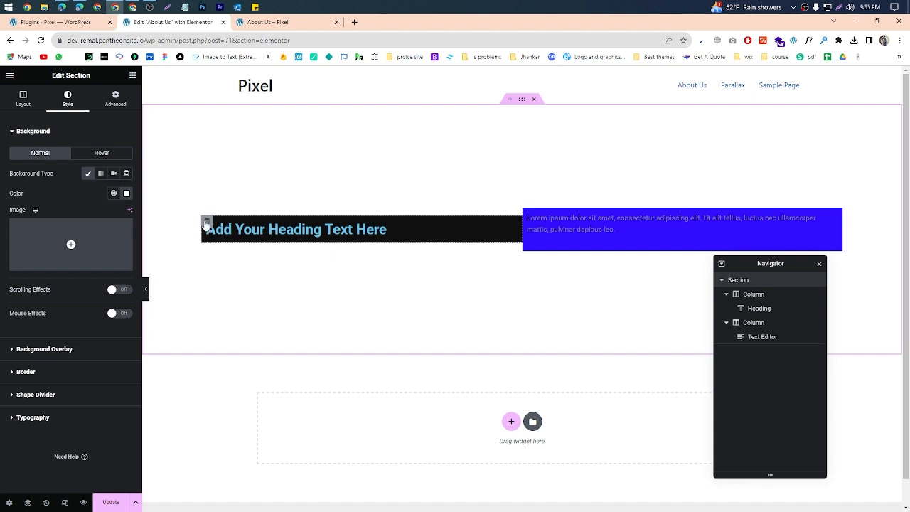
click(207, 223)
click(101, 174)
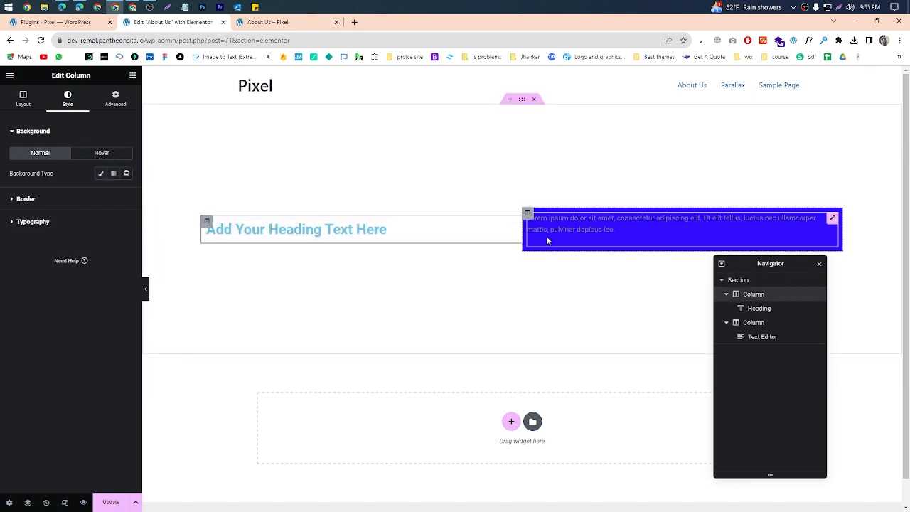
click(528, 221)
click(100, 173)
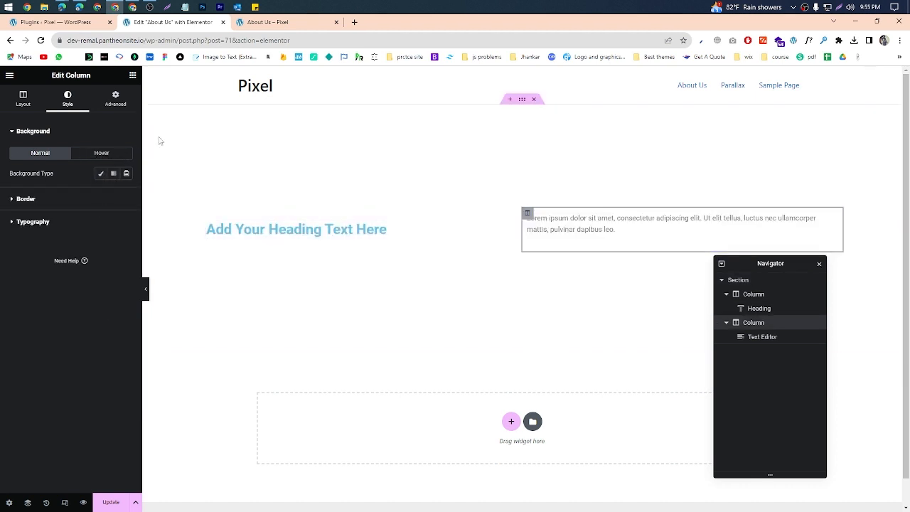
Step: Turn the section background's scrolling effects on to show their options and switch them off again
click(521, 100)
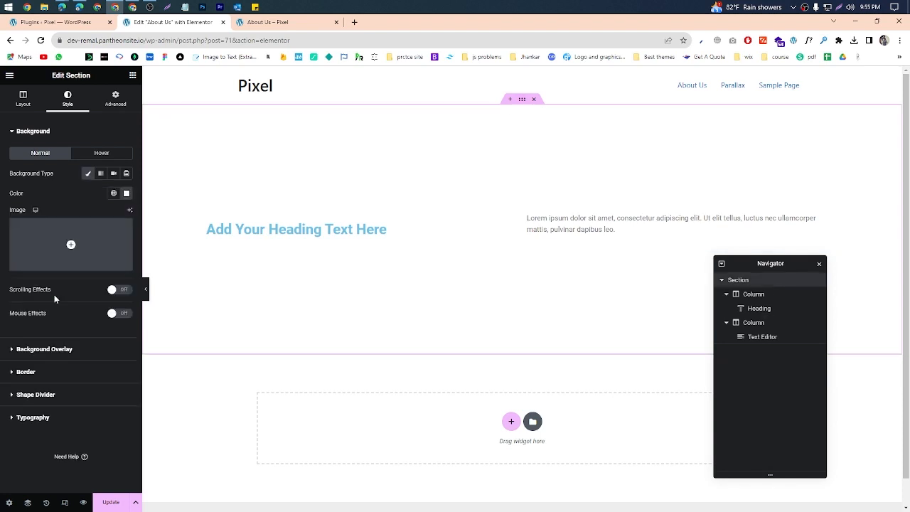
click(121, 290)
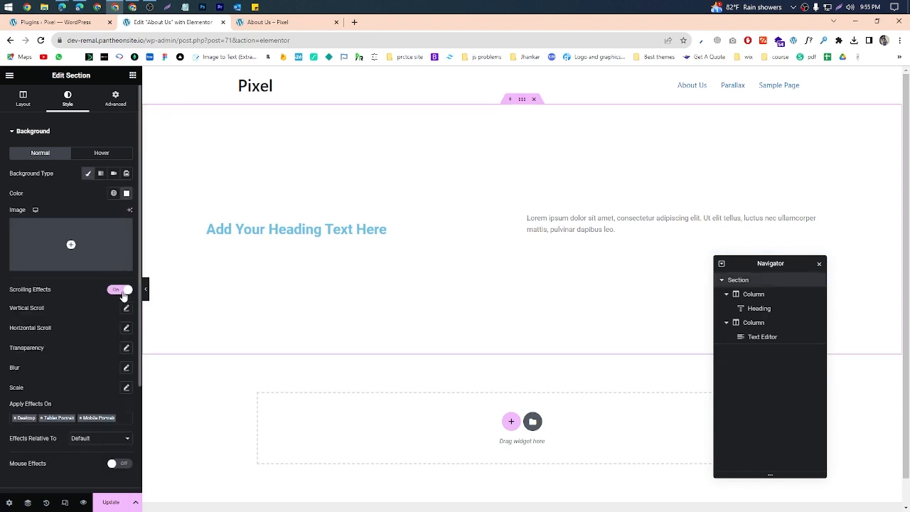
click(121, 291)
scroll(202, 344, down, 1)
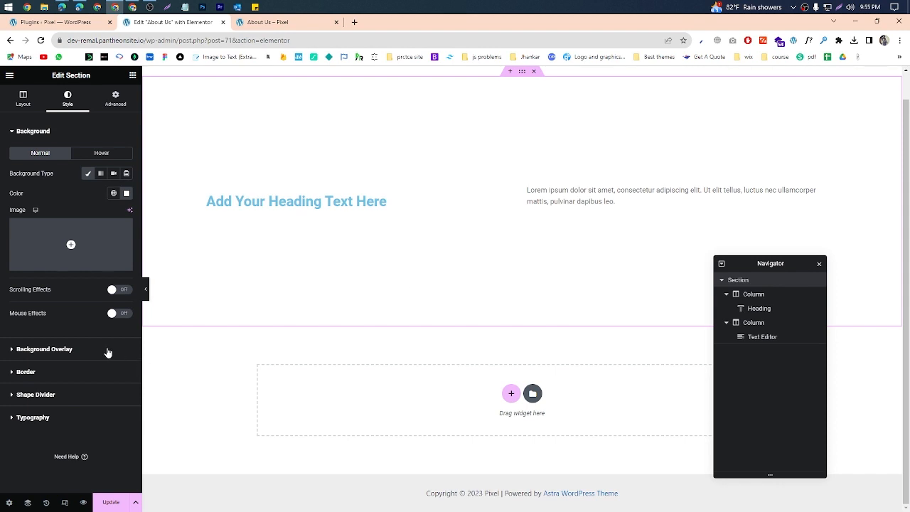
scroll(346, 225, up, 1)
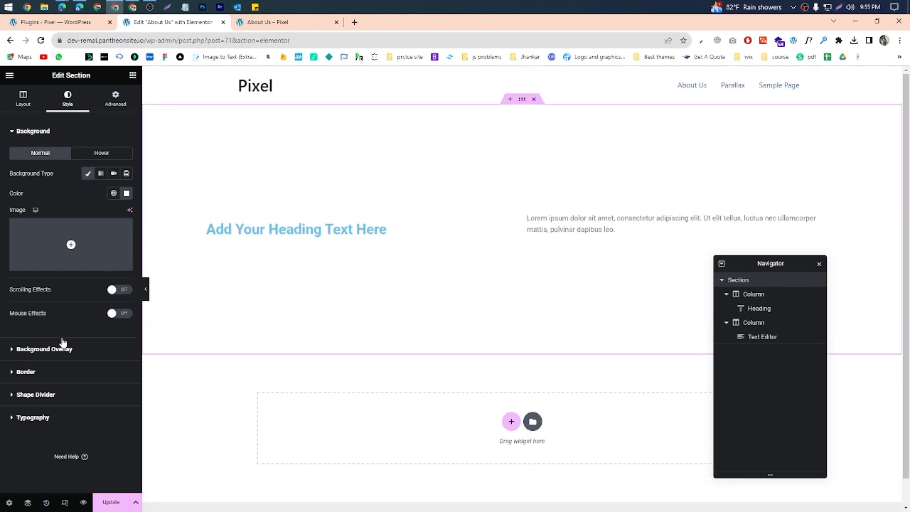
Step: Add a classic background overlay to the section in red with an opacity of 0.3
click(71, 350)
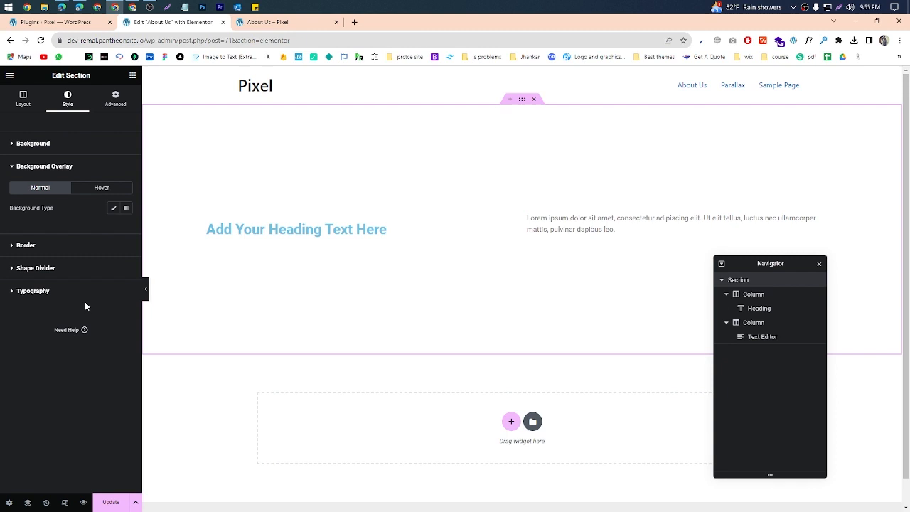
click(114, 207)
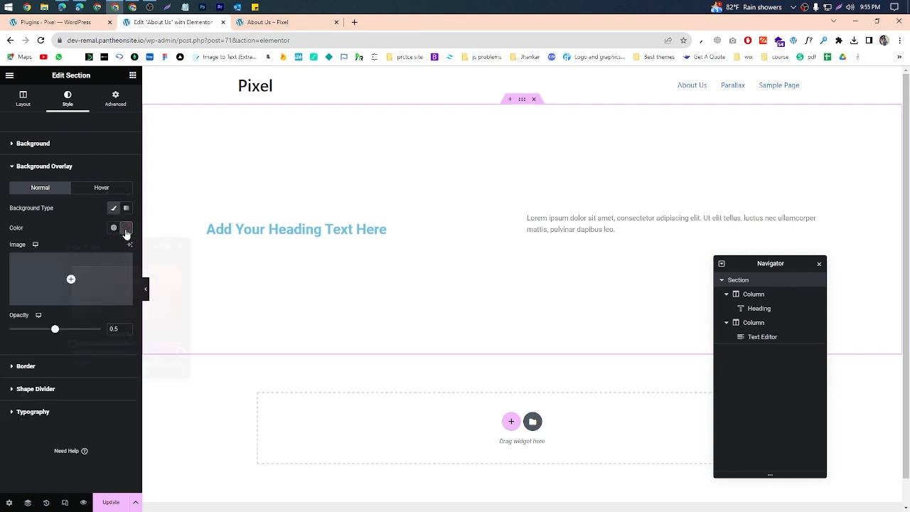
click(127, 227)
click(70, 264)
drag(71, 265, 181, 274)
drag(55, 330, 36, 331)
Step: Set the purple rock canyon picture from the media library as the section's background image at Full size
click(42, 145)
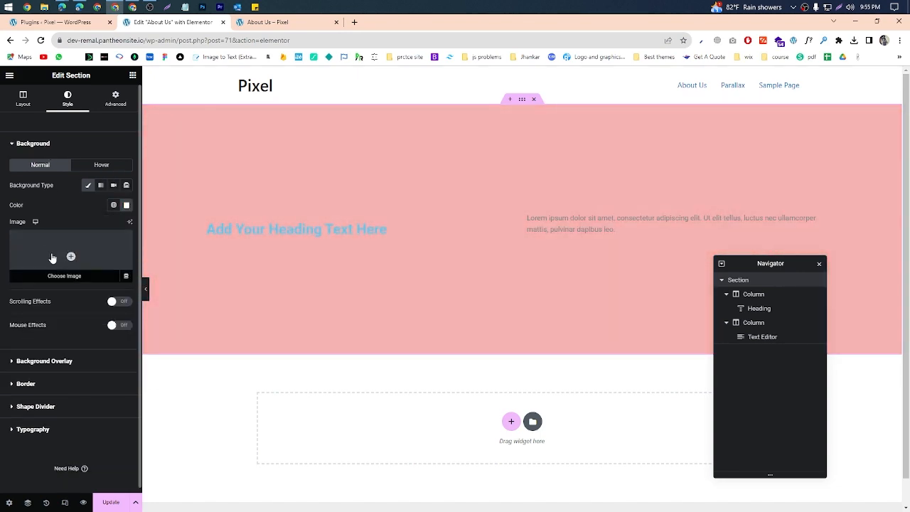
click(52, 256)
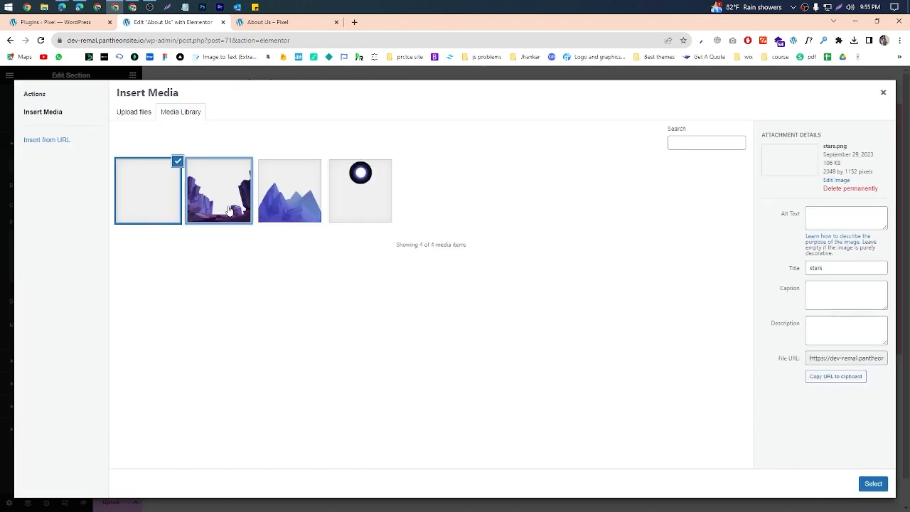
click(223, 204)
click(885, 485)
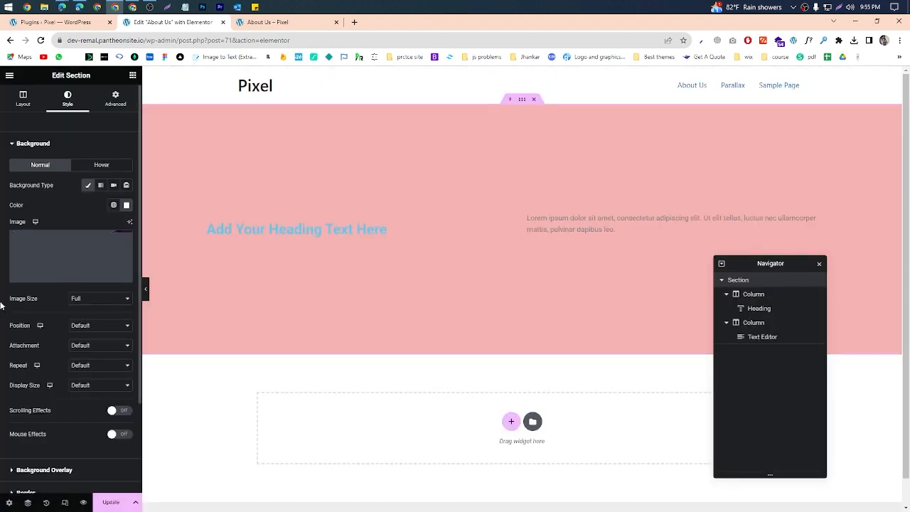
click(81, 300)
click(83, 303)
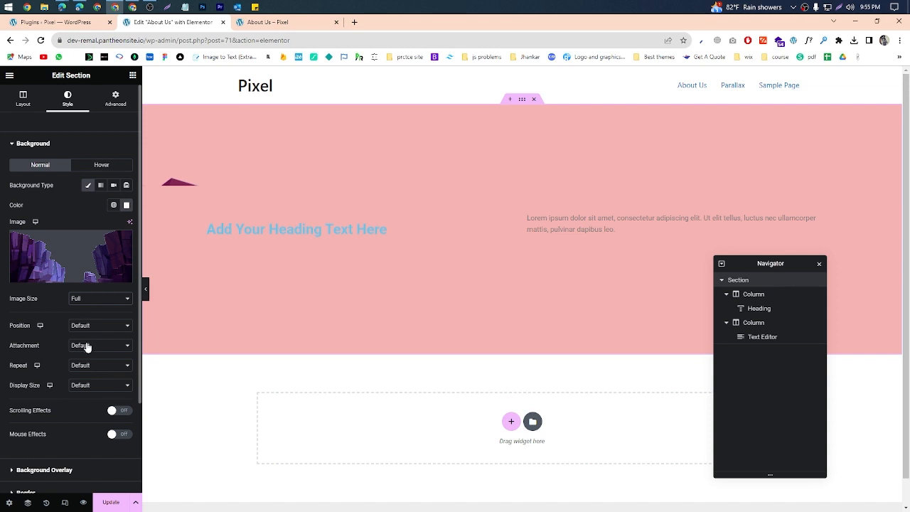
click(85, 327)
click(89, 332)
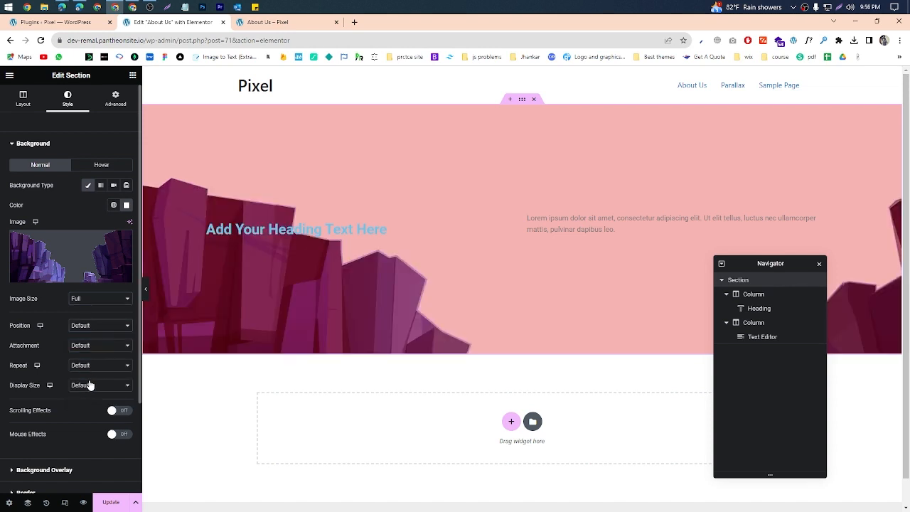
Step: Recolor the section's background overlay to blue #368FD3 with an opacity of 0.69, and clear the overlay's background type
scroll(78, 279, down, 2)
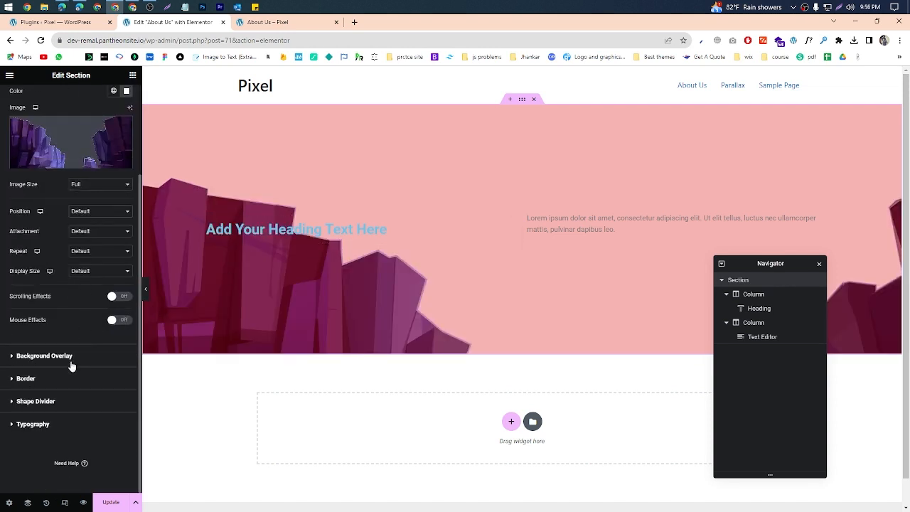
click(44, 355)
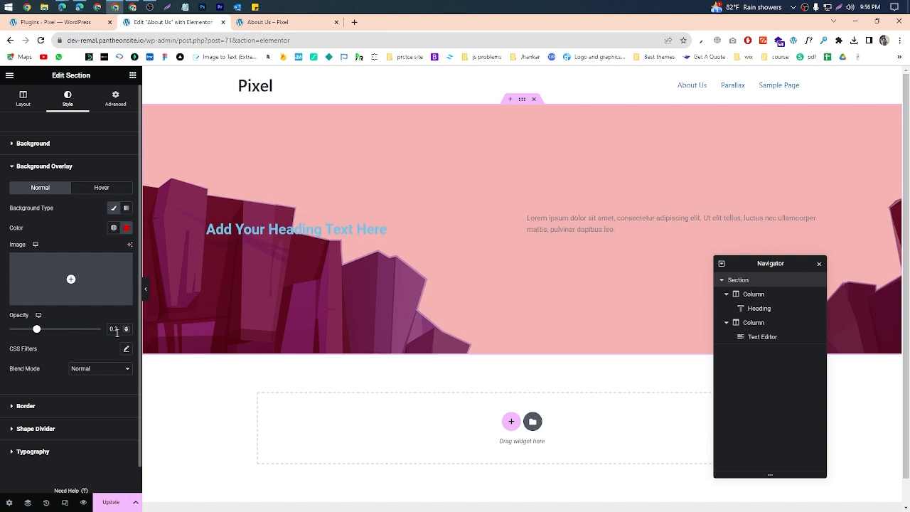
click(127, 228)
drag(146, 301, 134, 343)
drag(145, 297, 153, 278)
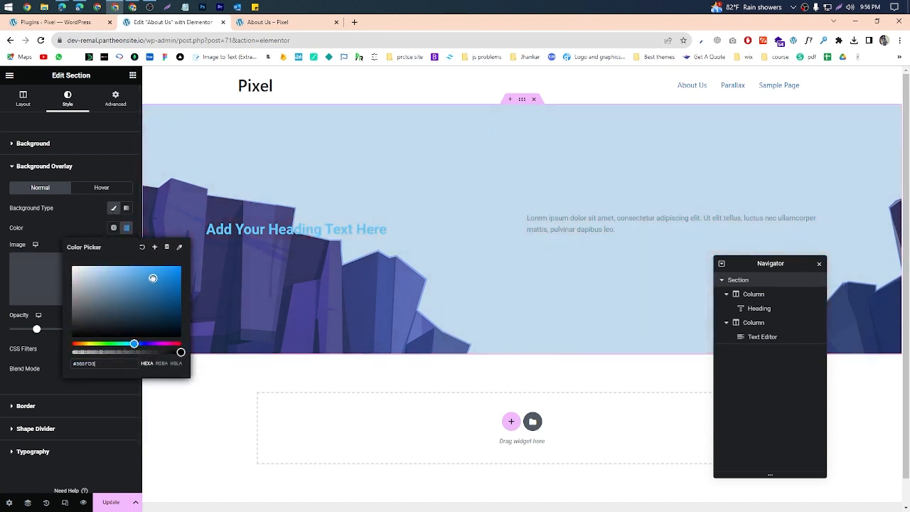
click(71, 237)
drag(30, 333, 72, 341)
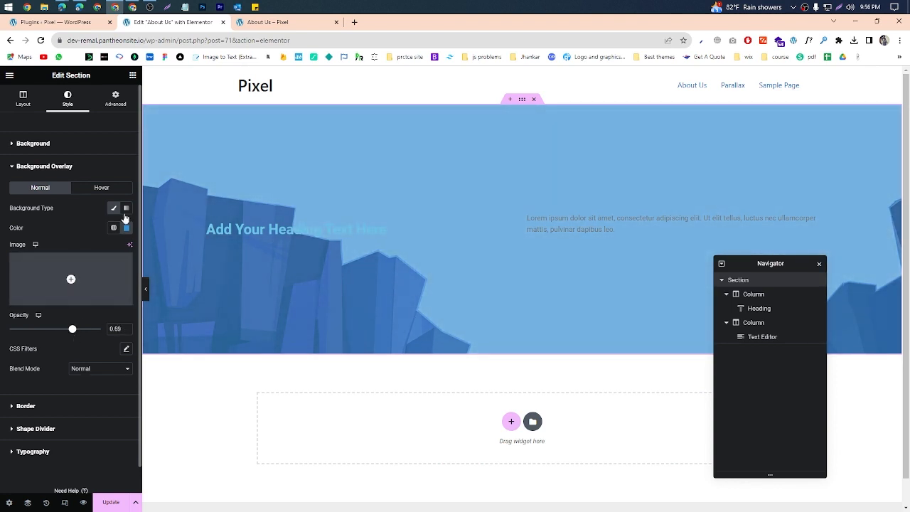
click(114, 208)
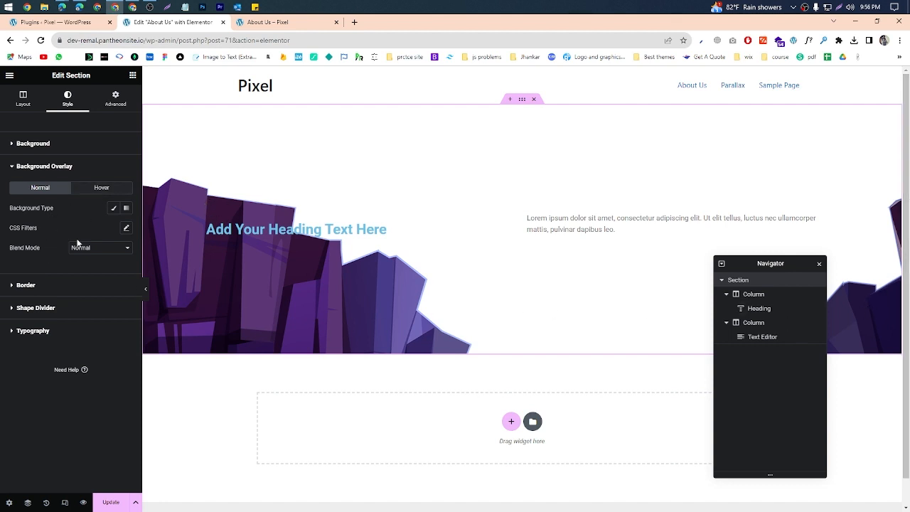
Step: Set the section's background image to position Center Center, No-repeat and display size Cover
click(40, 144)
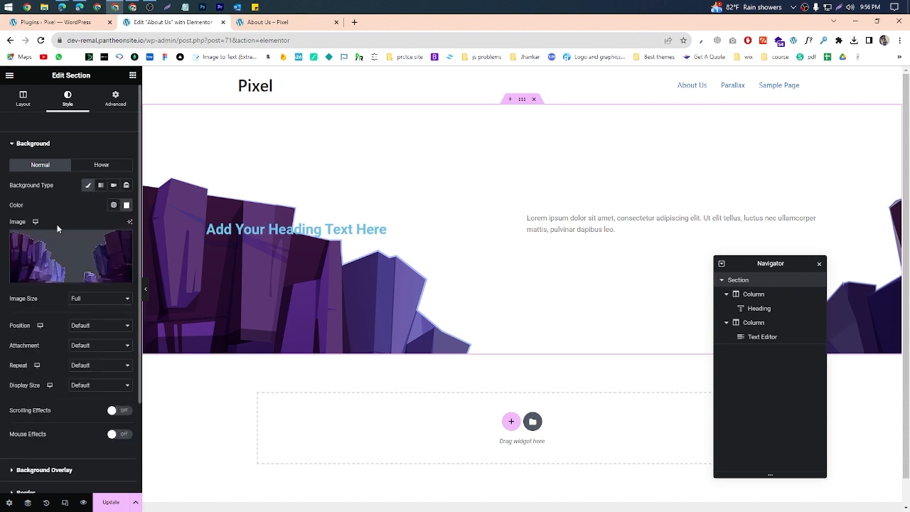
scroll(89, 278, down, 1)
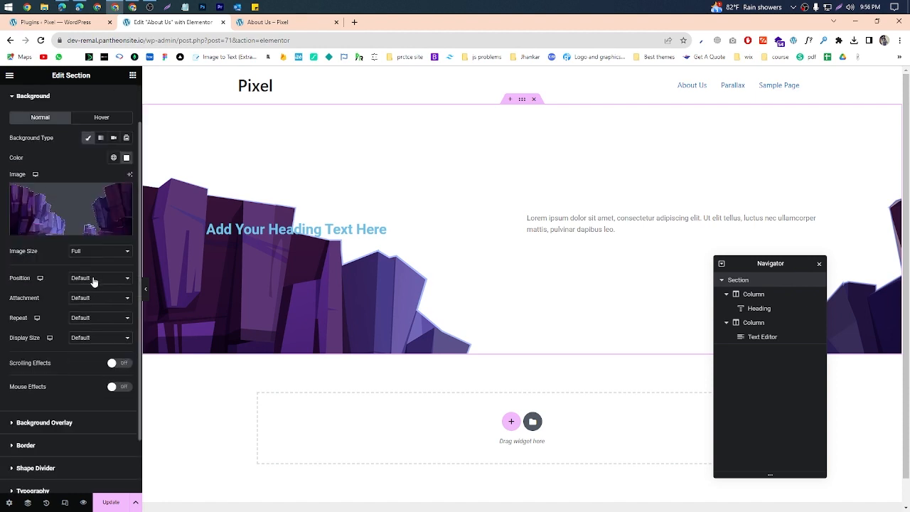
click(90, 278)
click(91, 288)
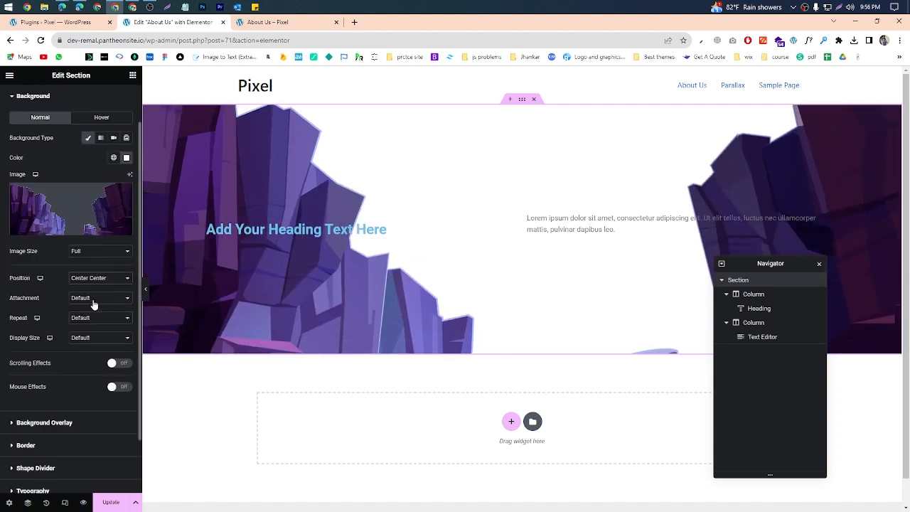
click(90, 314)
click(93, 343)
click(95, 318)
click(93, 334)
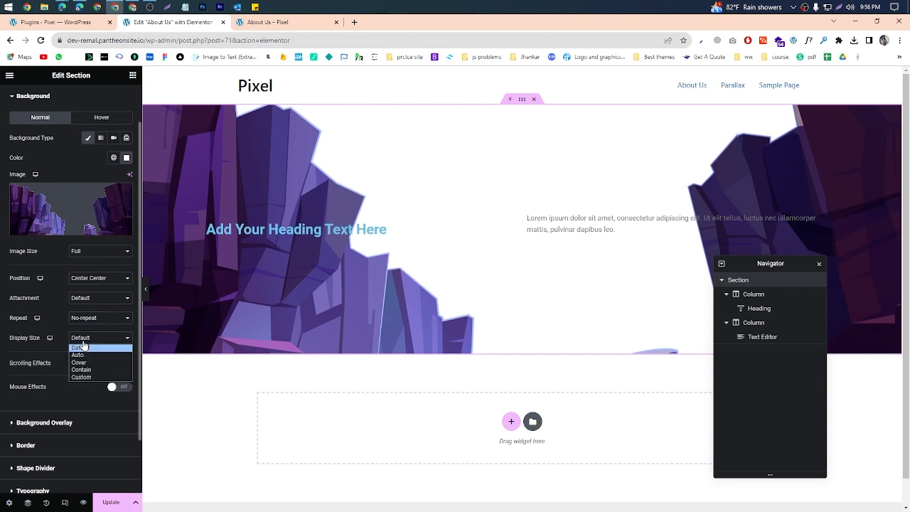
click(84, 340)
click(86, 363)
Step: Try the Top Left and Bottom Right positions for the section's background image and settle on Center Left
click(99, 279)
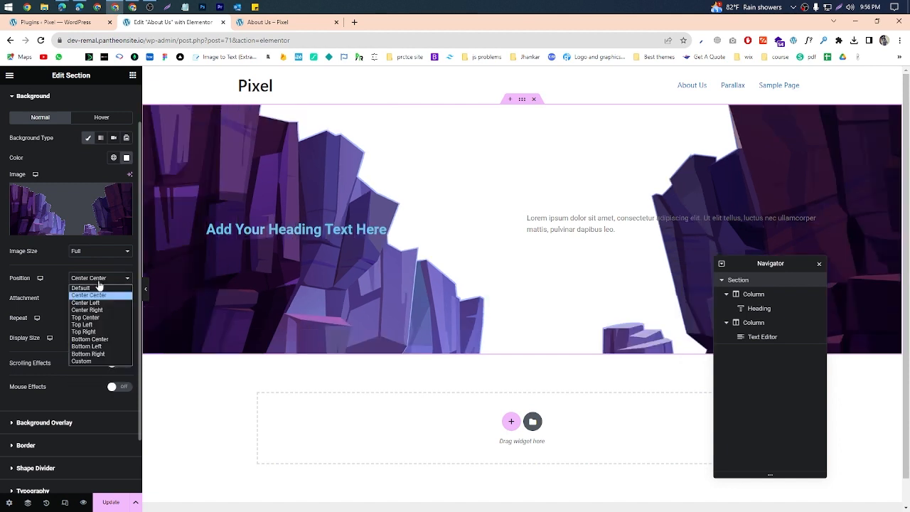
click(96, 302)
click(98, 278)
click(94, 324)
click(99, 279)
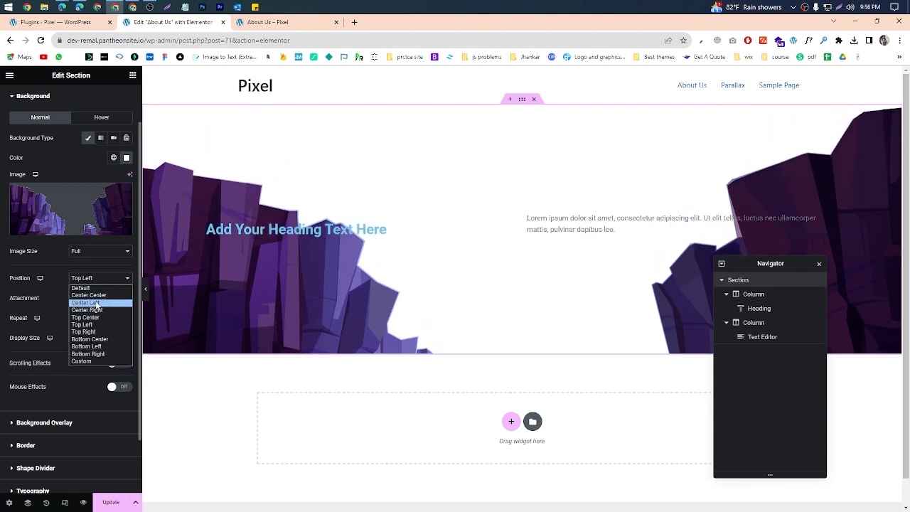
click(86, 353)
click(99, 278)
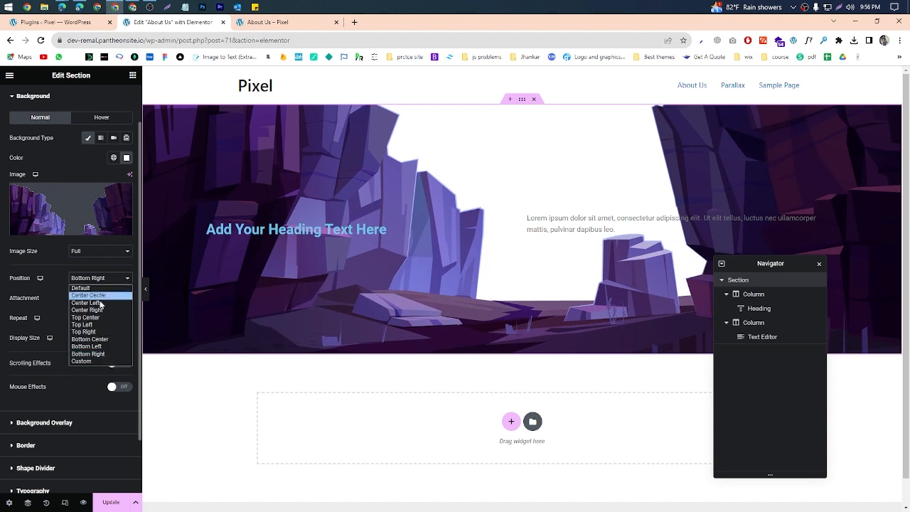
click(88, 302)
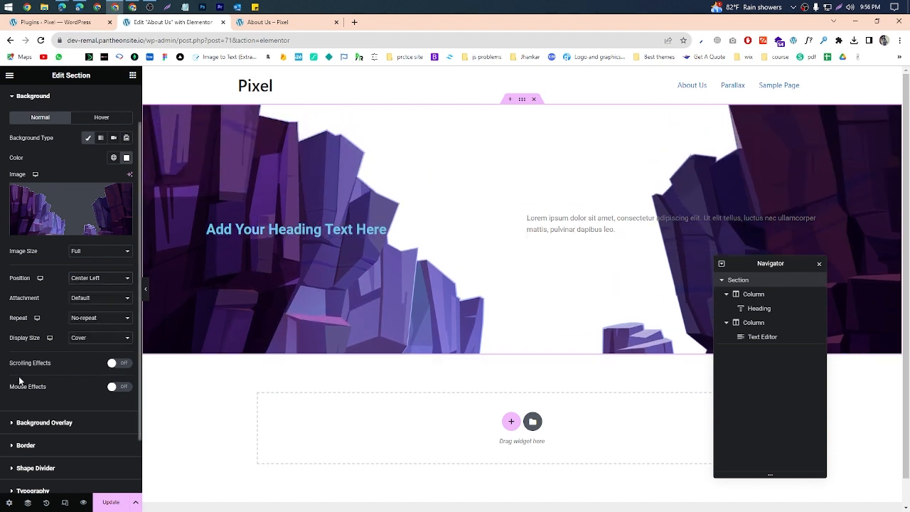
Step: Set the section's normal border type to Solid
scroll(77, 368, down, 1)
click(35, 379)
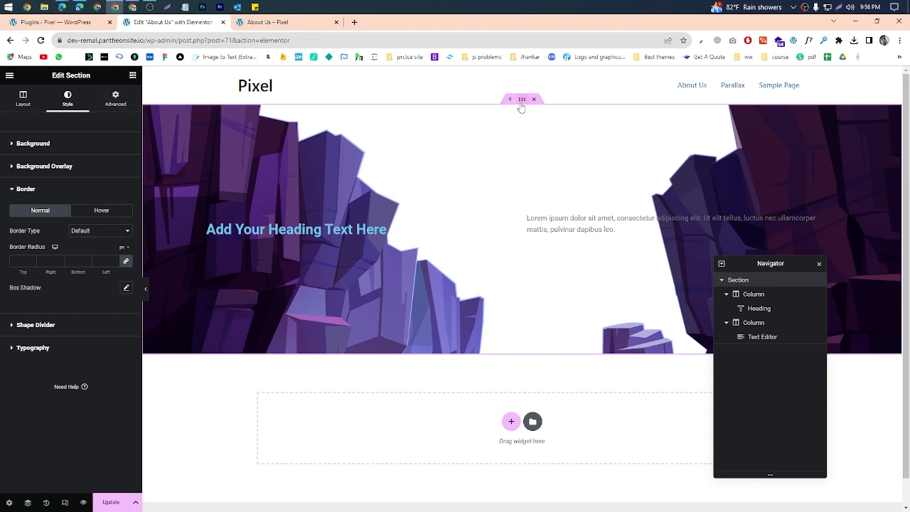
click(91, 231)
click(83, 261)
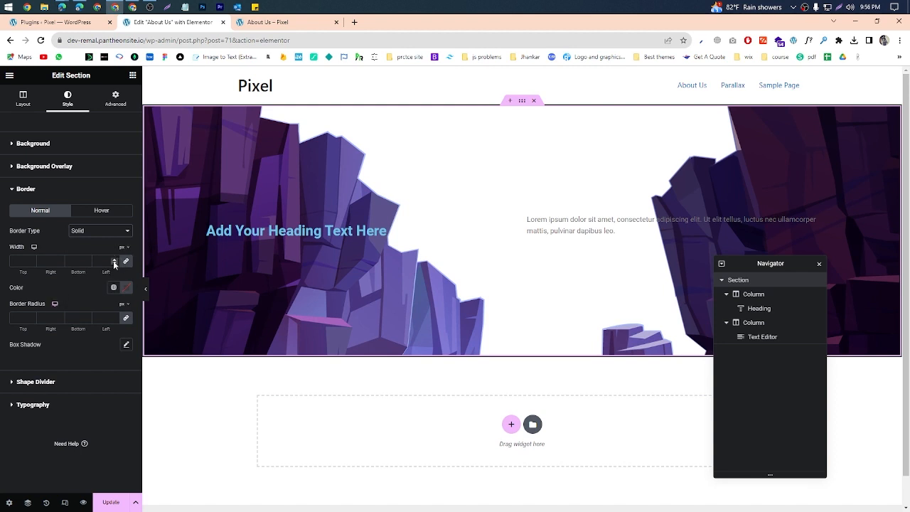
Step: Set the section's border width to 19 px on all sides and its color to red #FF0000
click(114, 263)
click(113, 259)
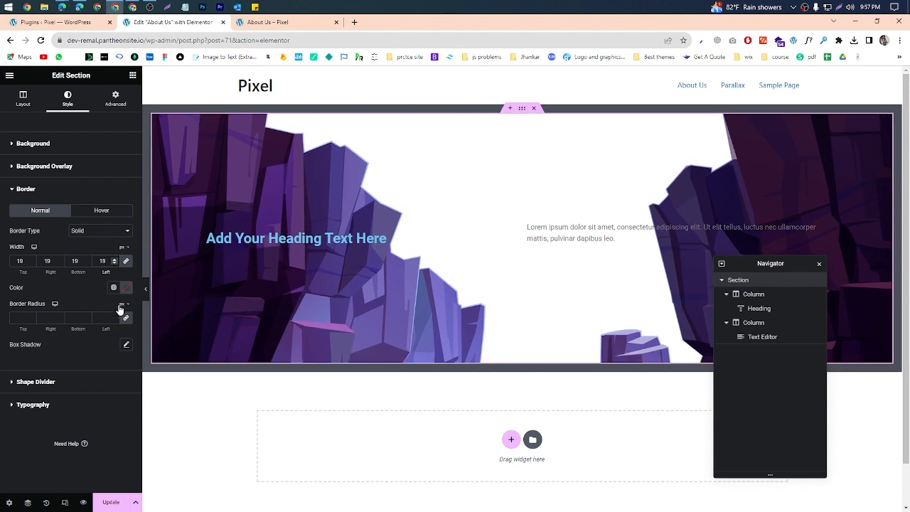
click(126, 288)
drag(164, 332, 190, 319)
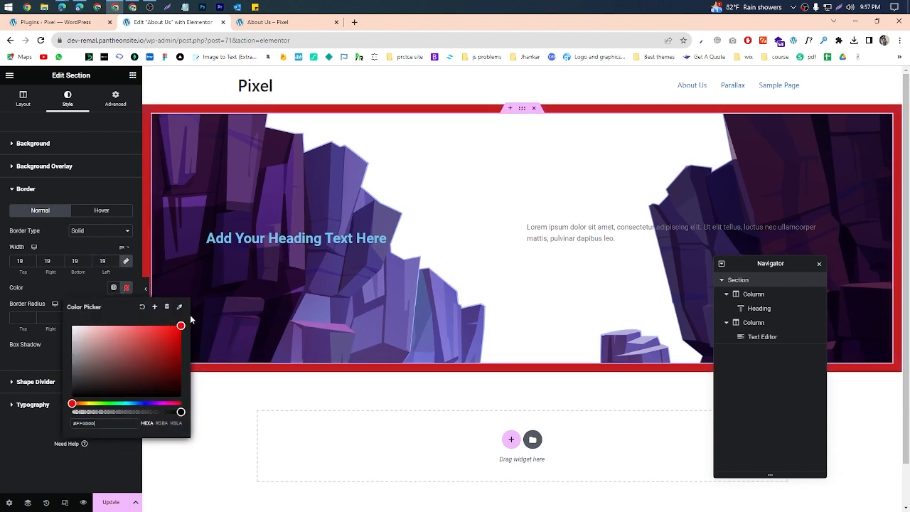
click(59, 316)
Step: Update the page and check the section's border in the live preview
click(111, 502)
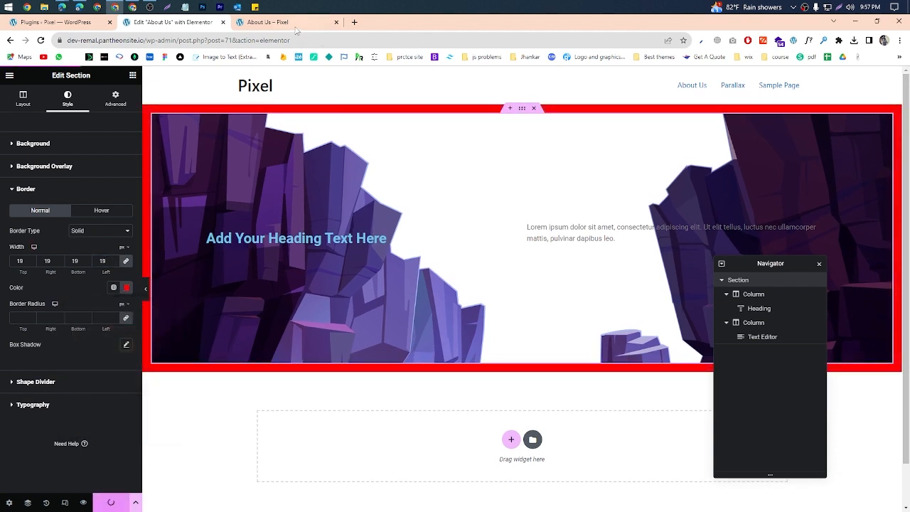
click(297, 27)
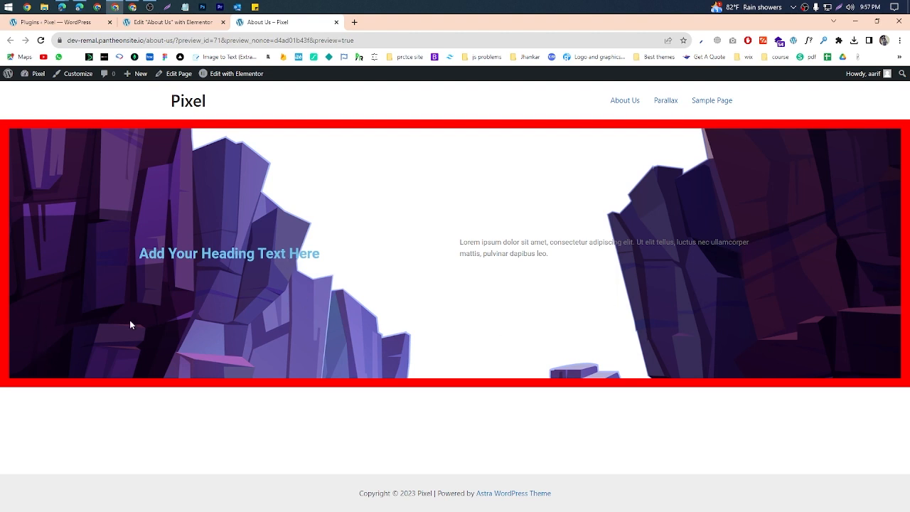
click(170, 22)
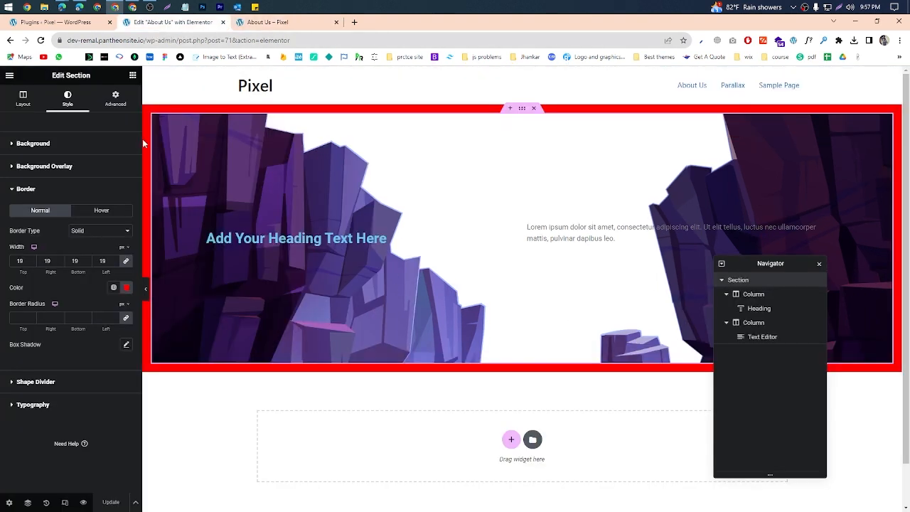
Step: Set the section's border radius to 13 px on all corners and check it in the live preview
click(118, 318)
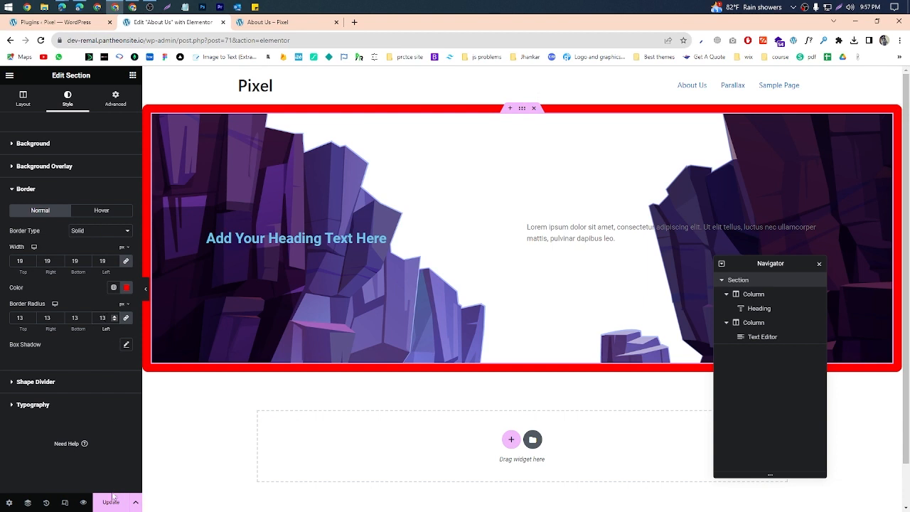
click(302, 20)
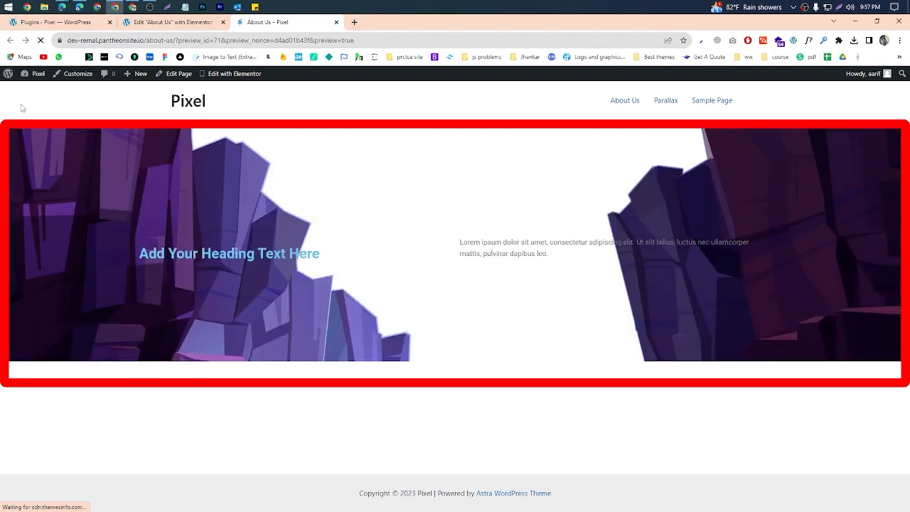
click(181, 25)
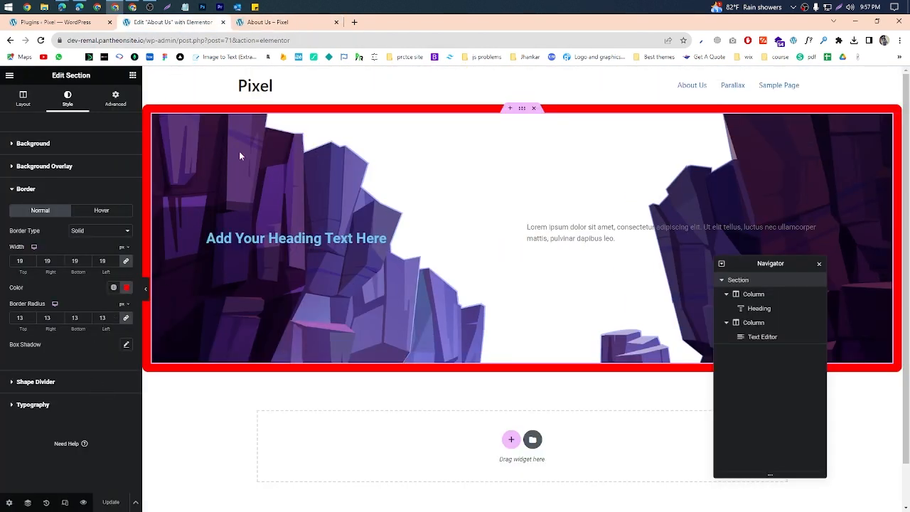
Step: Add a Drops shape divider to the section's bottom edge and color it dark gray #1F1F1F
scroll(241, 156, down, 1)
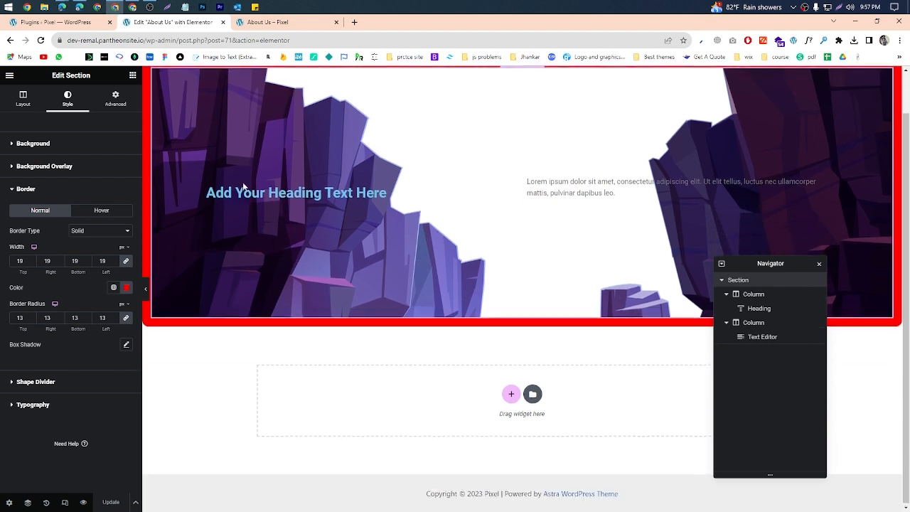
click(35, 382)
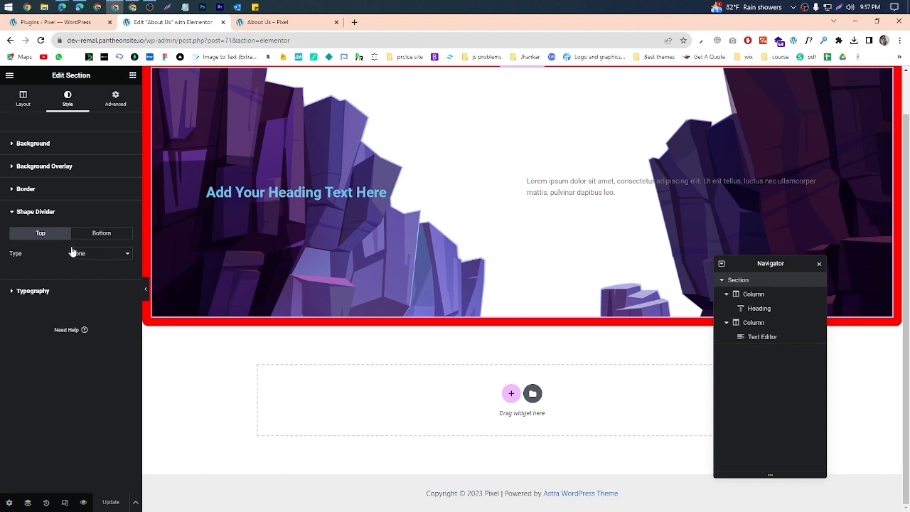
scroll(424, 237, up, 1)
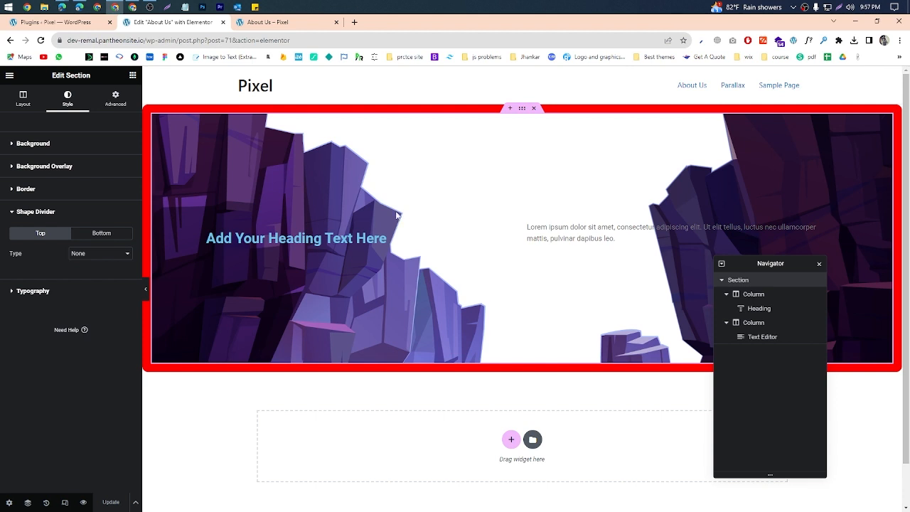
click(98, 236)
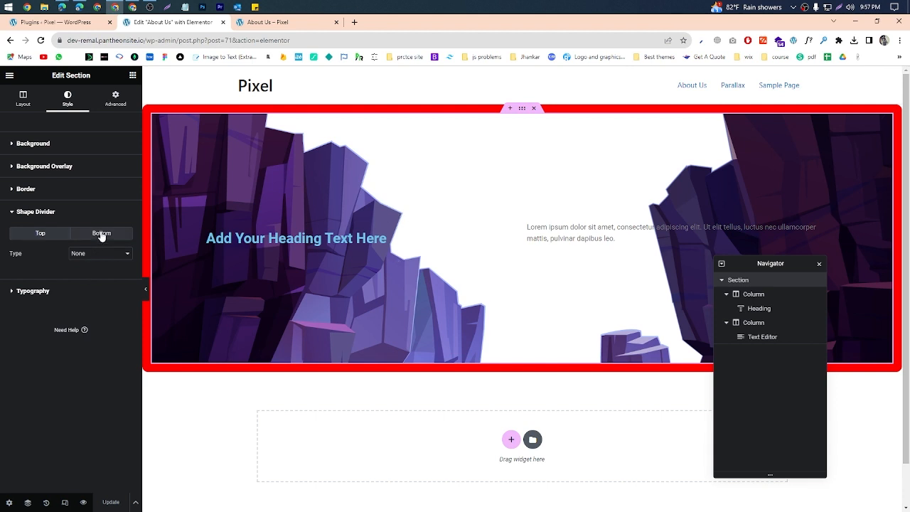
click(99, 254)
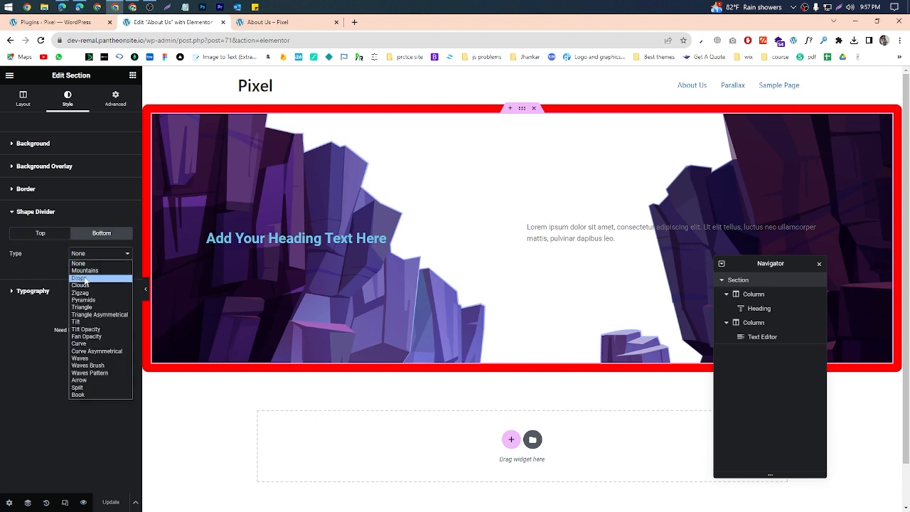
click(79, 278)
scroll(586, 229, down, 1)
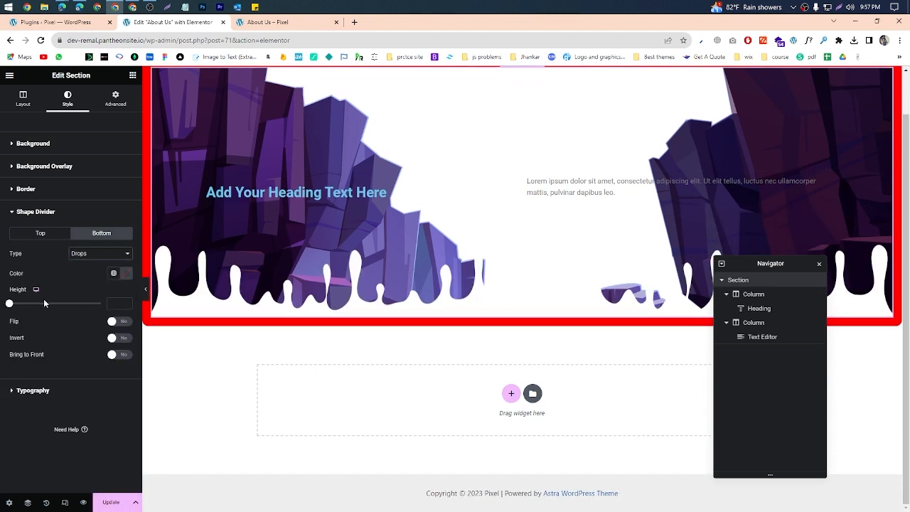
click(124, 274)
drag(141, 325, 56, 373)
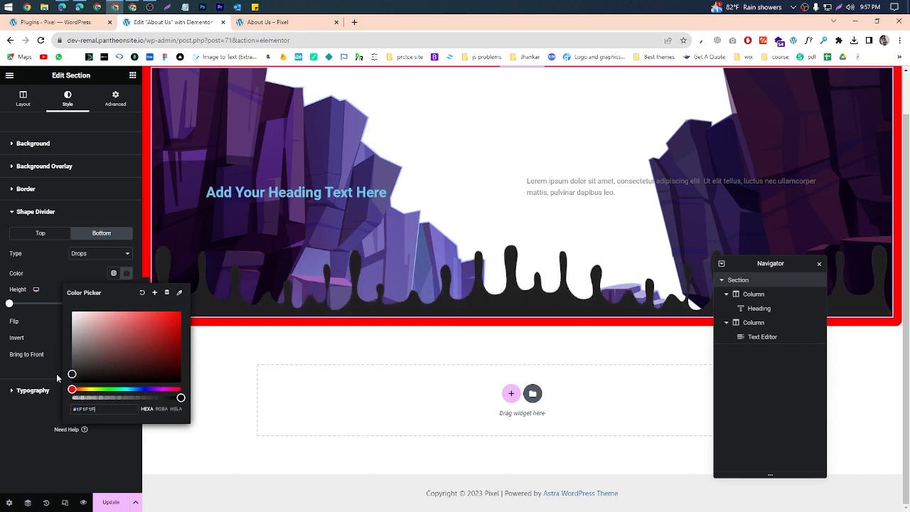
Step: Change the bottom shape divider's type to Pyramids and move the Navigator down, clear of the section
click(71, 260)
click(82, 300)
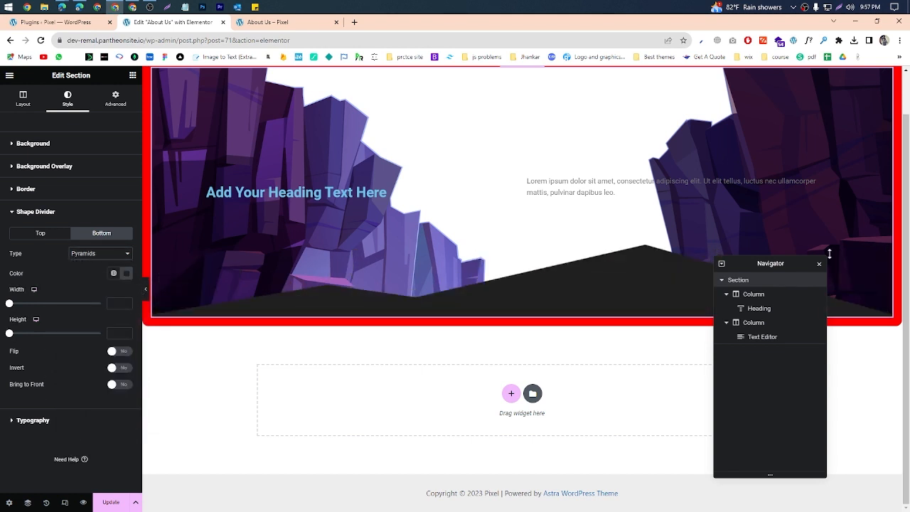
drag(788, 264, 781, 331)
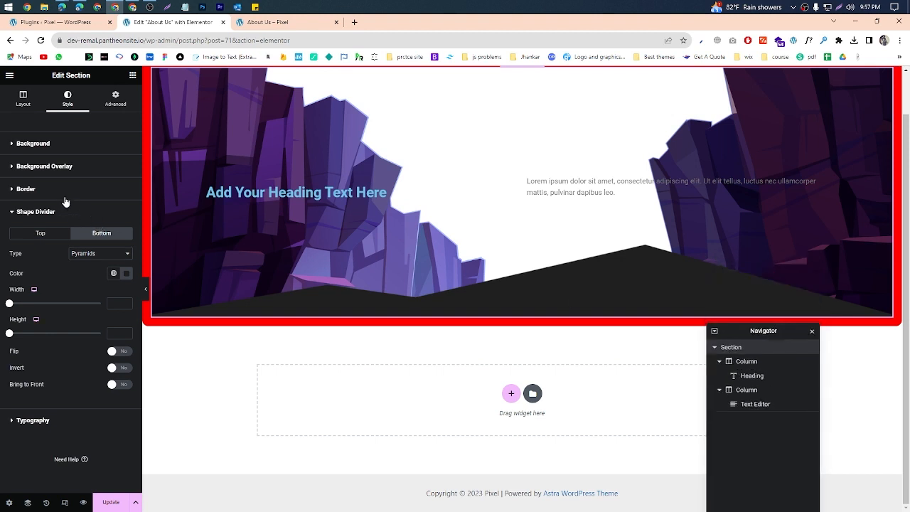
Step: Reset the section's normal border type to Default
click(65, 199)
click(89, 232)
click(87, 241)
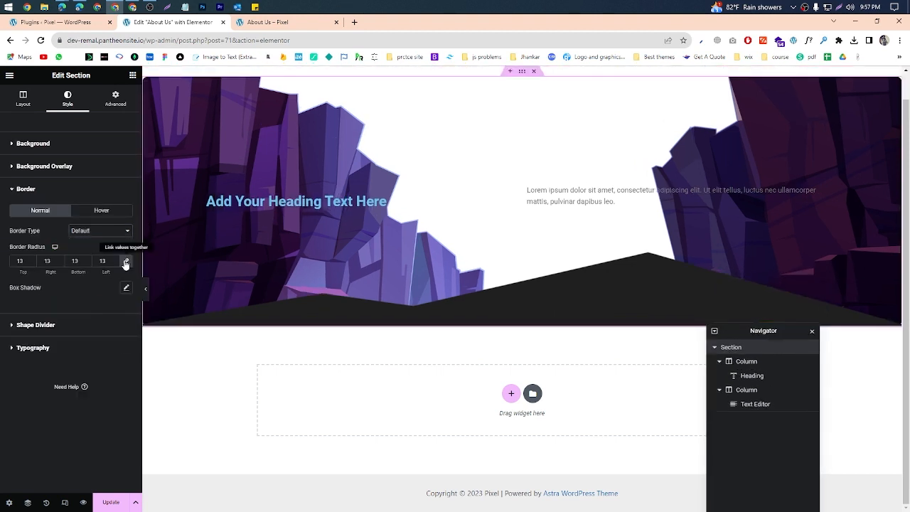
Step: Look over the section's typography options and return to the bottom shape divider's settings
click(74, 348)
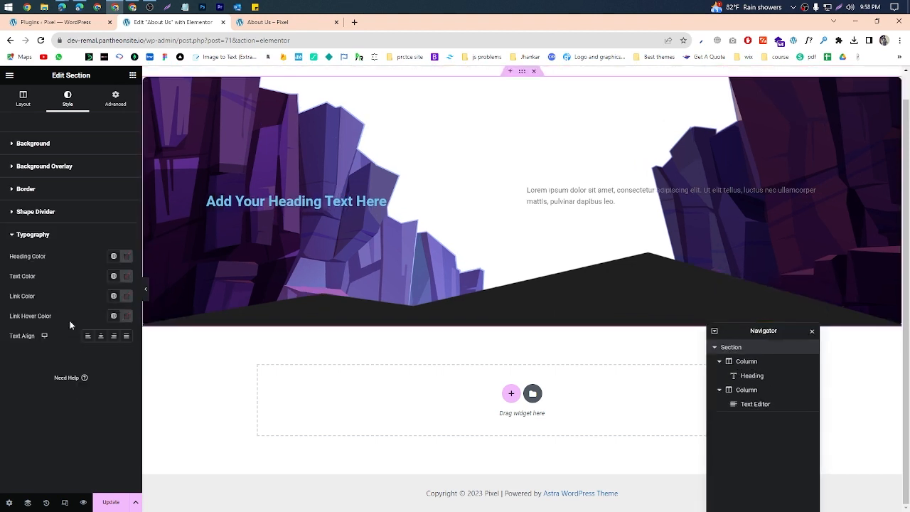
click(69, 215)
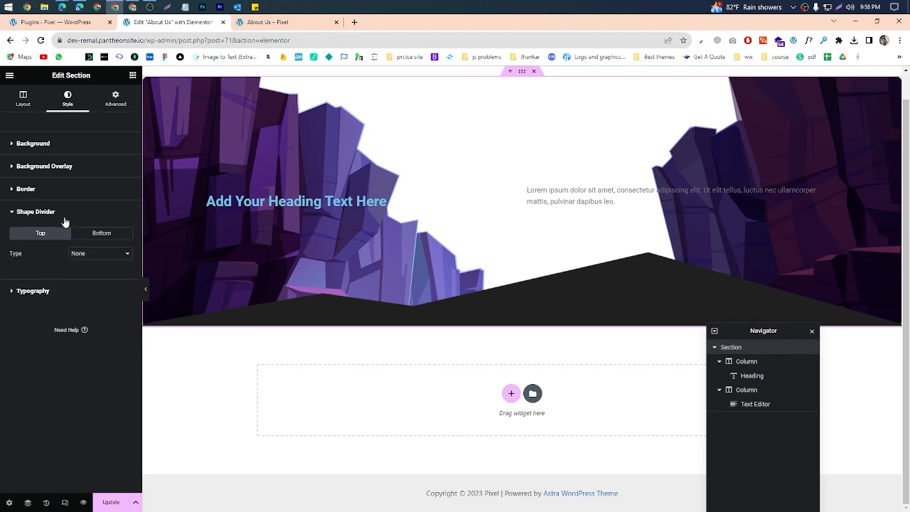
click(105, 255)
click(113, 235)
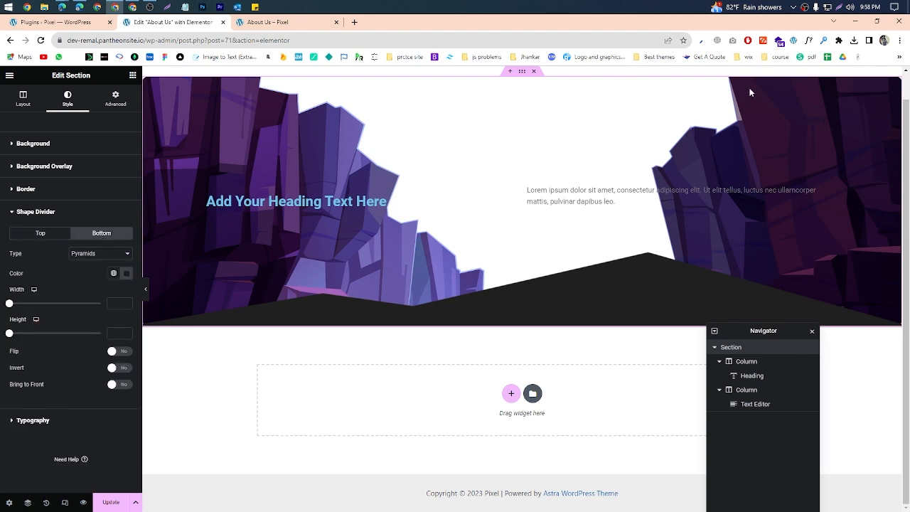
click(241, 23)
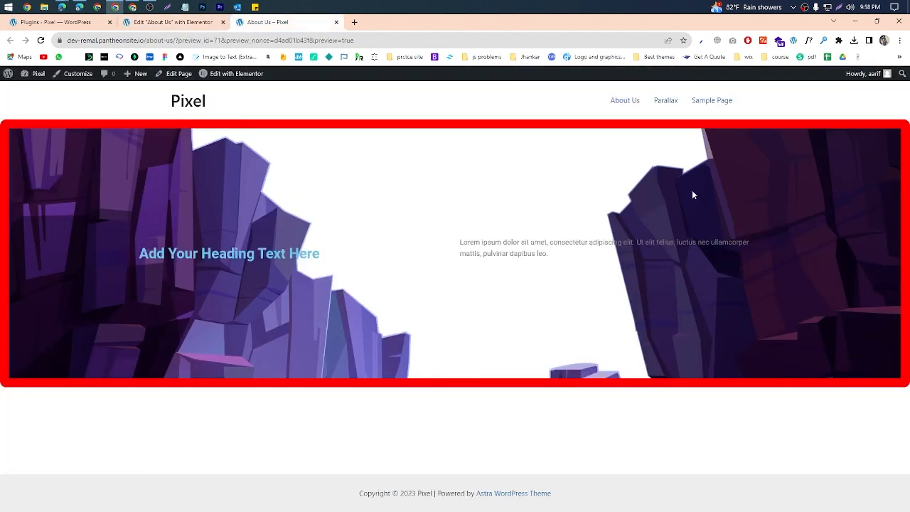
click(839, 8)
drag(1, 268, 576, 360)
click(554, 371)
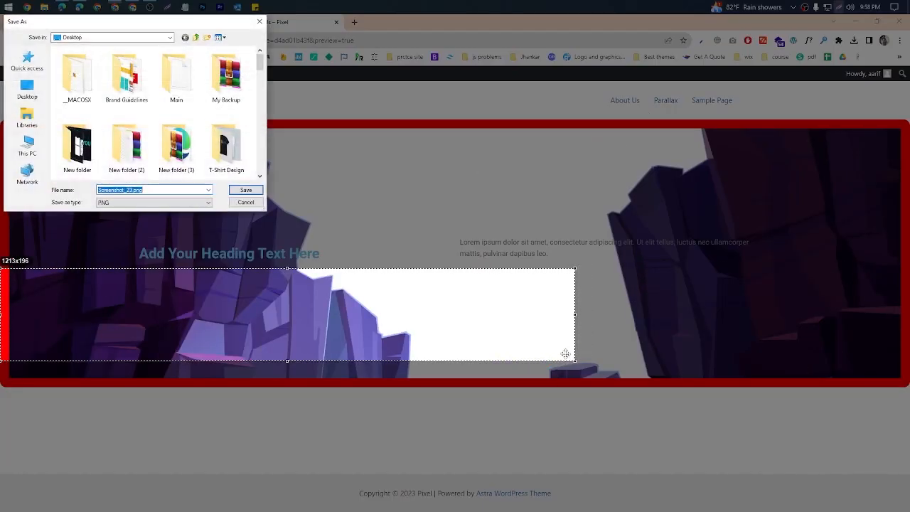
click(236, 204)
click(569, 371)
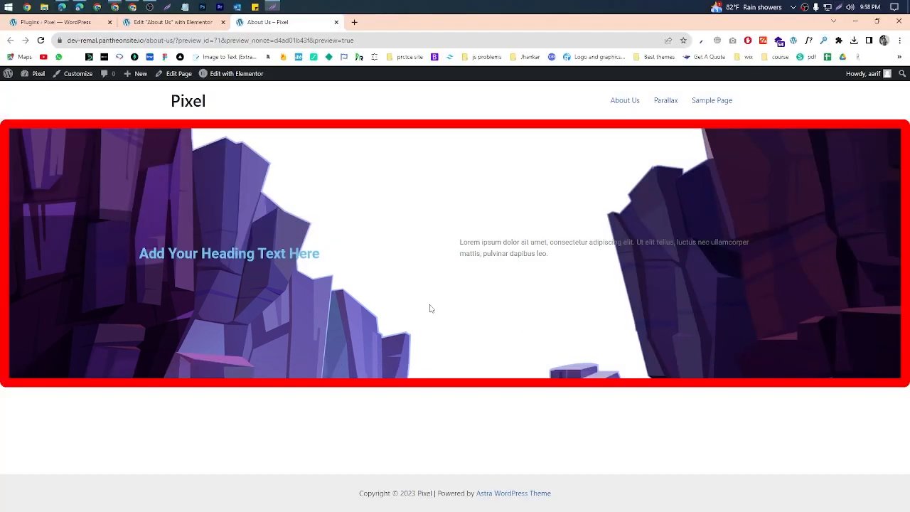
Step: Change the bottom shape divider's type to Clouds and recolor it red #FF0000
click(181, 23)
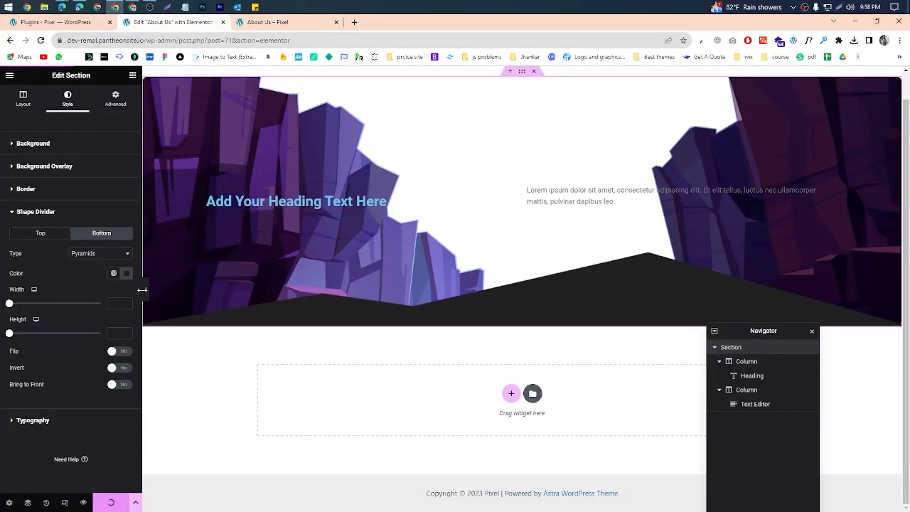
click(126, 254)
click(91, 285)
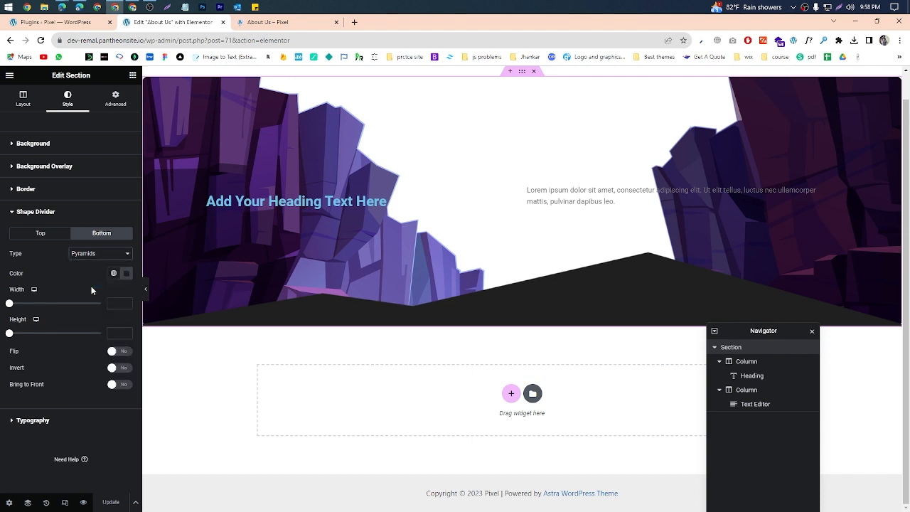
click(126, 273)
drag(86, 373, 65, 299)
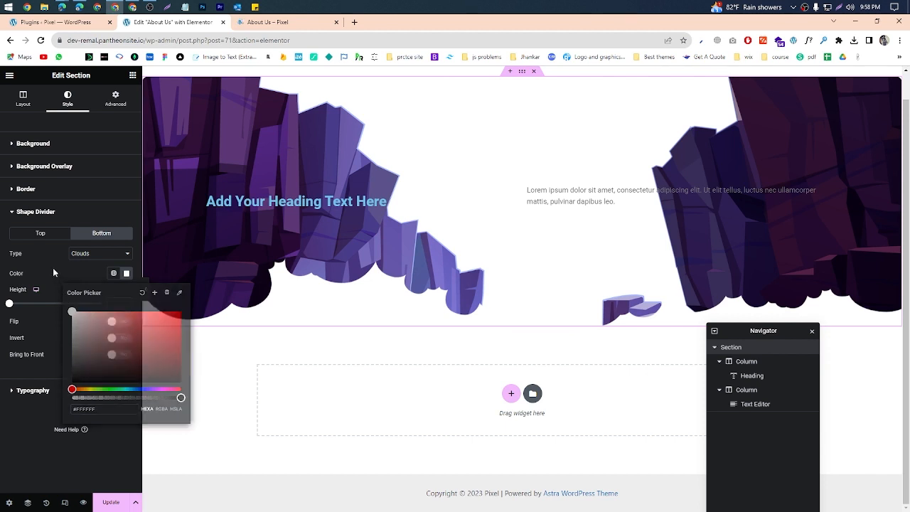
click(72, 271)
click(126, 274)
drag(135, 350, 182, 311)
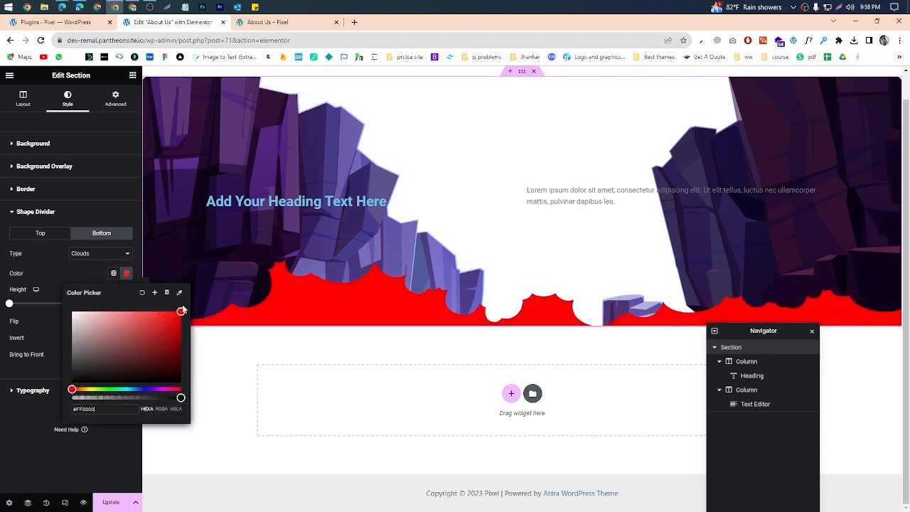
Step: Set the bottom shape divider's height to 137, and update the page to check it in the live preview
click(11, 262)
drag(10, 305, 34, 304)
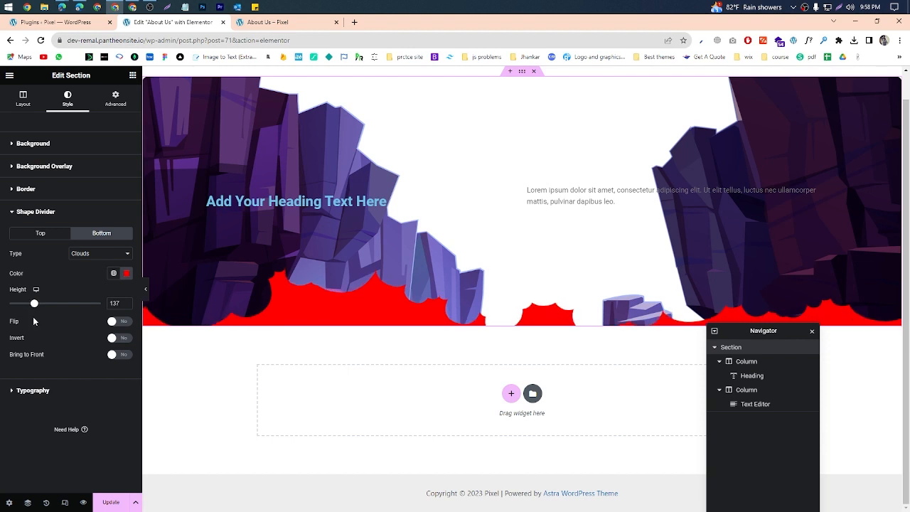
click(111, 502)
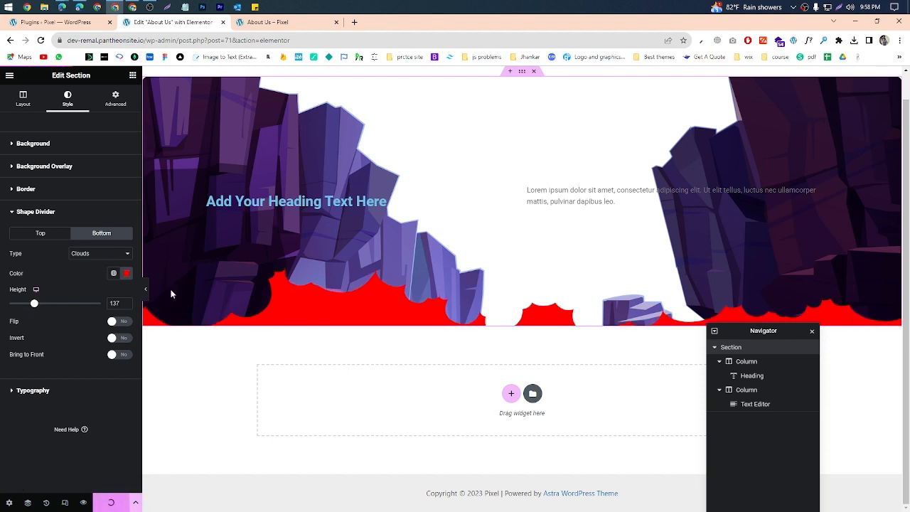
click(286, 25)
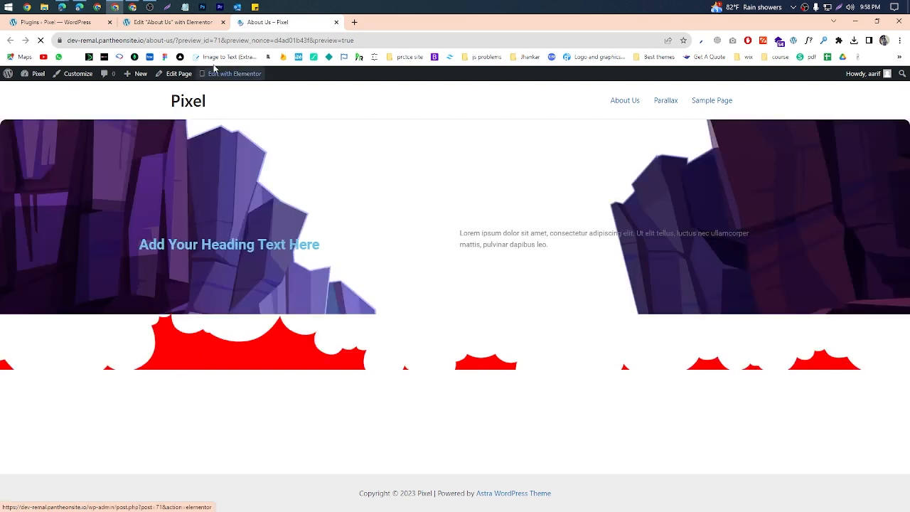
click(165, 23)
Step: Change the section's bottom shape divider type to Triangle and enable its Invert option
click(100, 254)
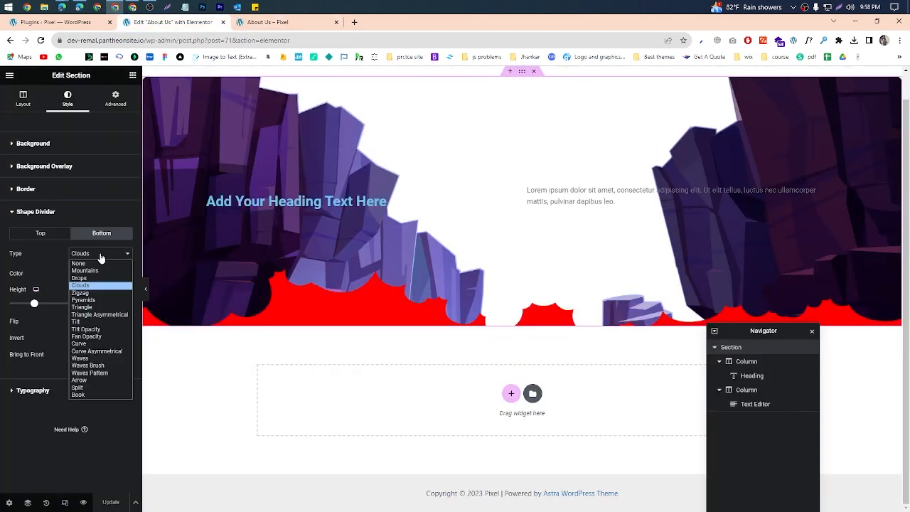
click(85, 308)
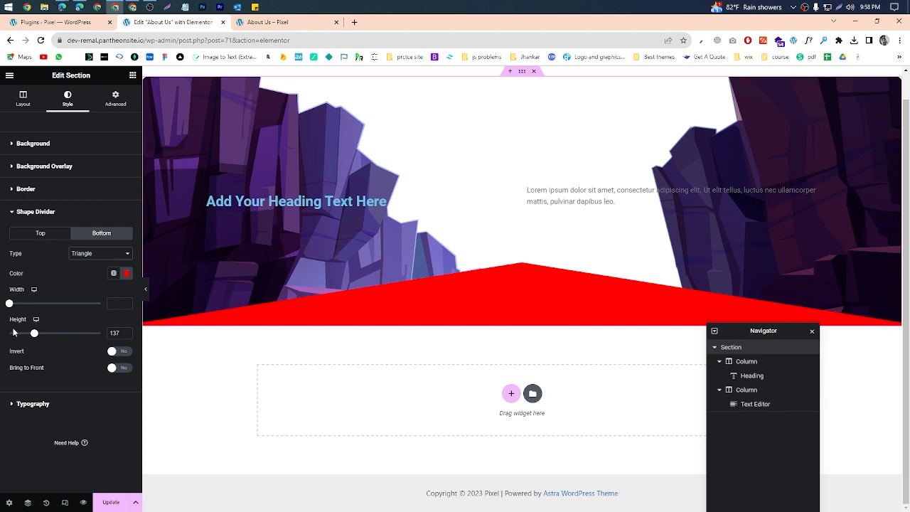
click(123, 353)
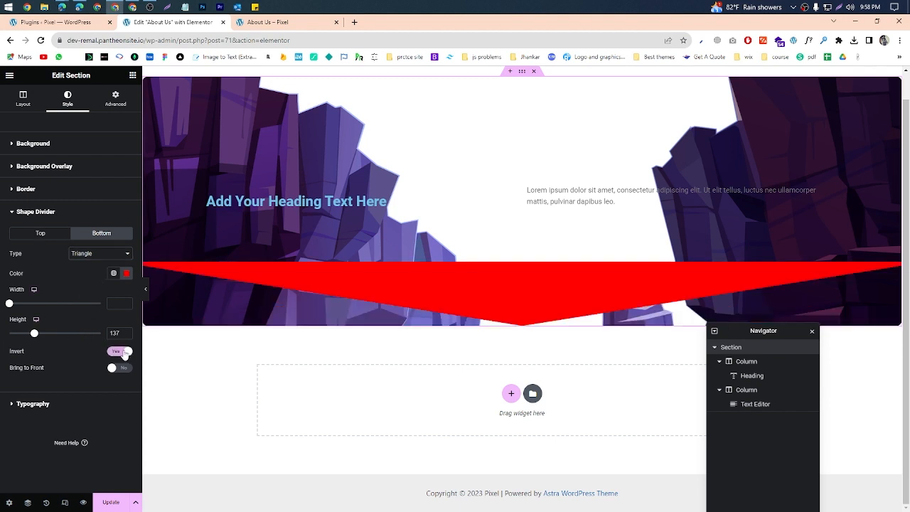
Step: Recolor the inverted triangle divider from red to a dark slate blue and preview the page
click(126, 274)
click(123, 311)
drag(123, 311, 103, 311)
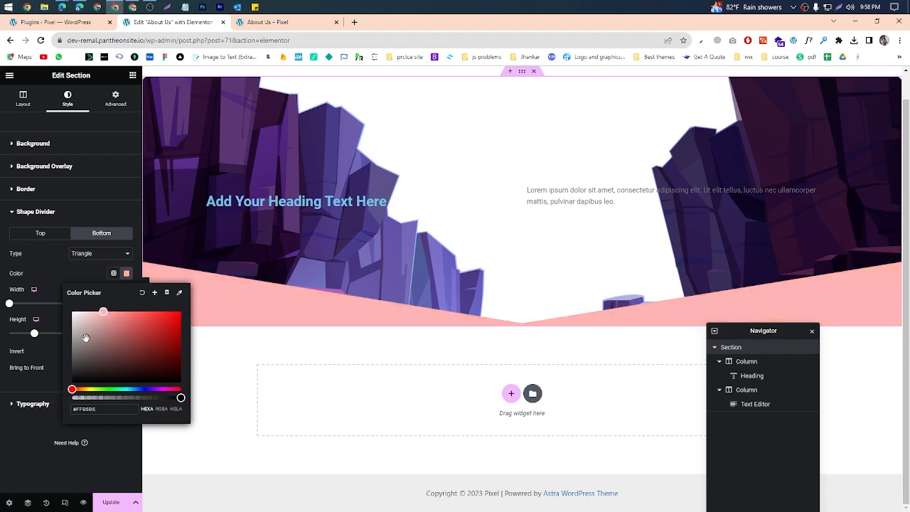
click(139, 389)
click(137, 366)
drag(137, 366, 104, 366)
click(84, 502)
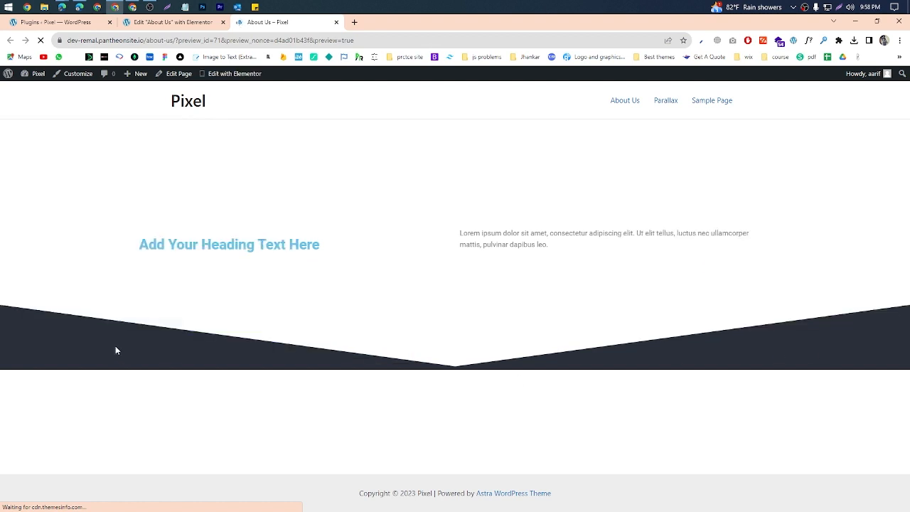
Step: Back in the Elementor editor, try the Book type for the bottom shape divider and settle on Waves Pattern
click(182, 24)
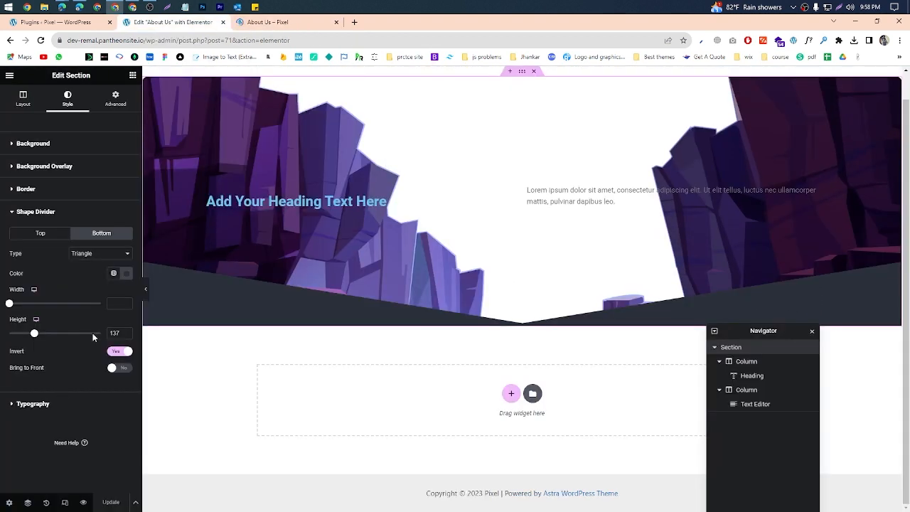
click(90, 252)
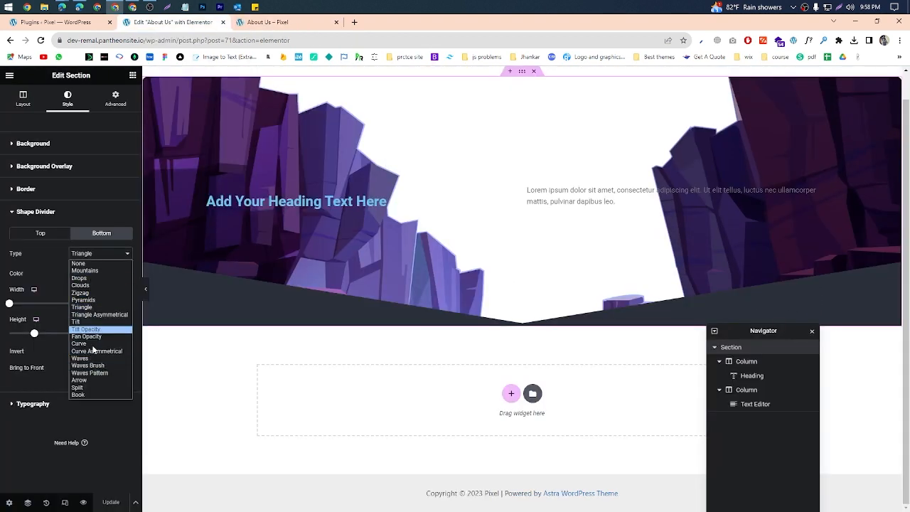
click(90, 394)
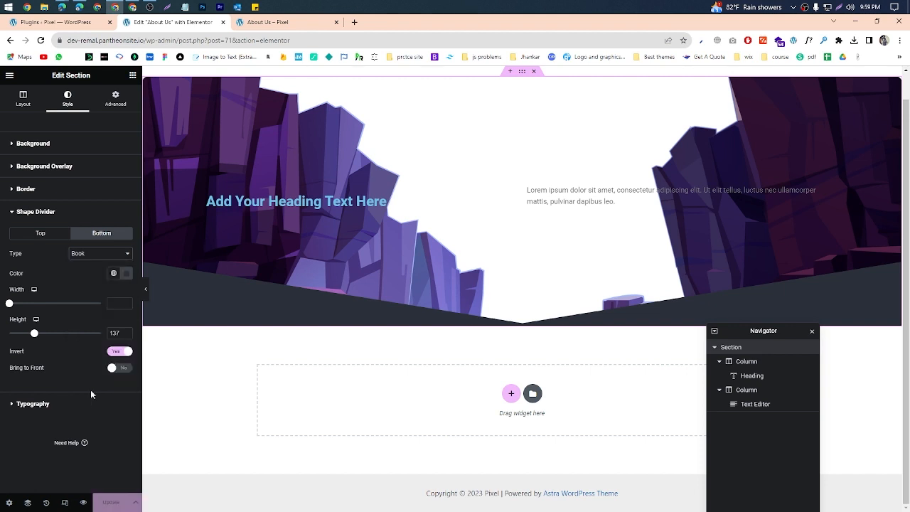
click(101, 256)
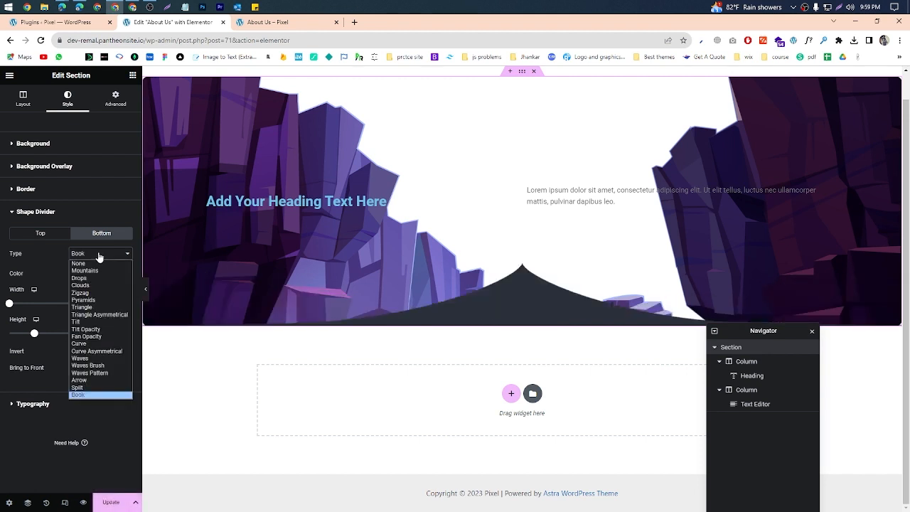
click(101, 375)
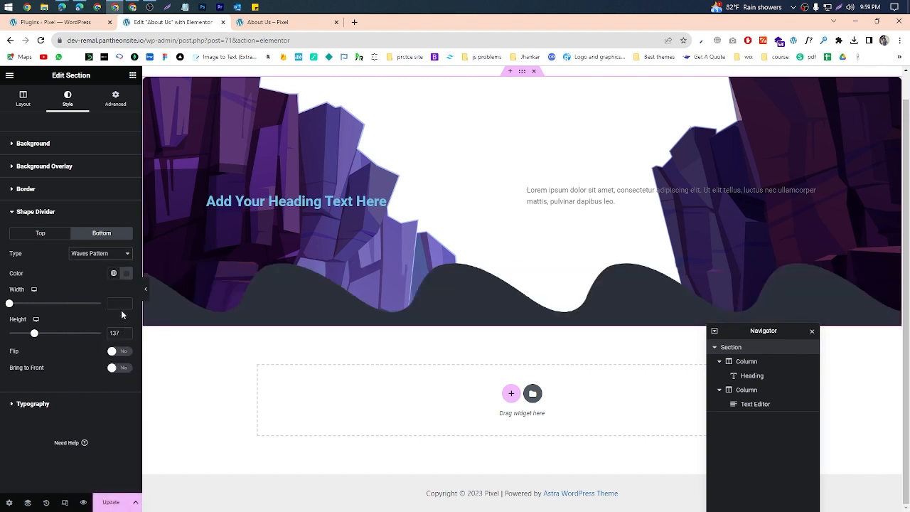
Step: Recolor the Waves Pattern divider blue #2E61D5 and update the page
click(121, 274)
click(156, 323)
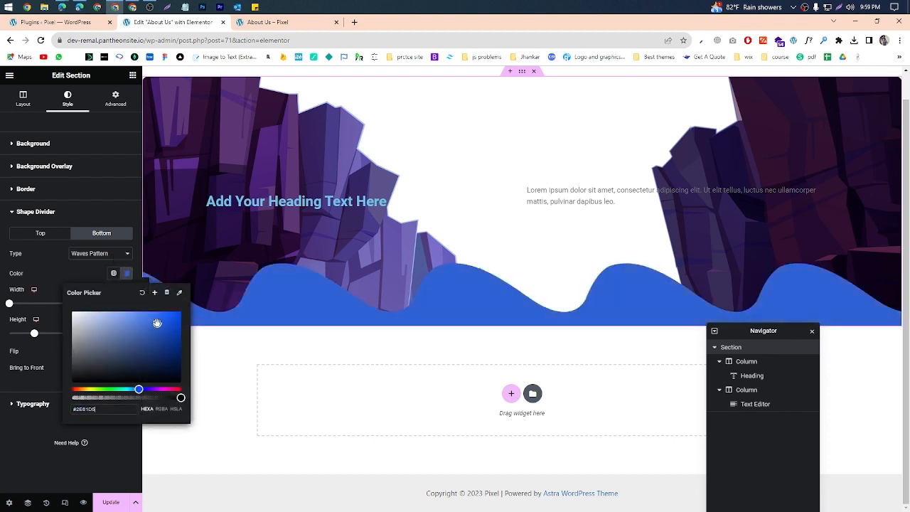
click(53, 456)
click(112, 503)
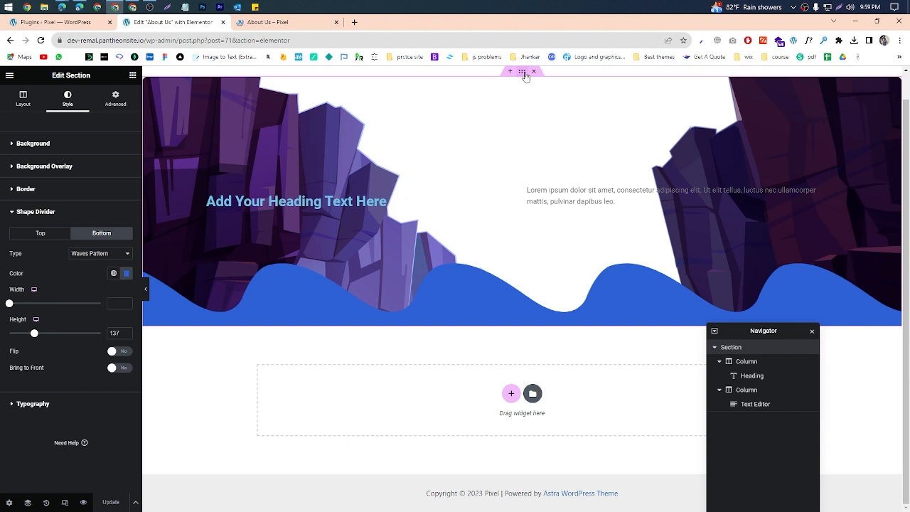
Step: Open the section's Advanced settings and outline the Margin and Padding fields with the screenshot annotation tool, discarding the capture at the end
click(117, 99)
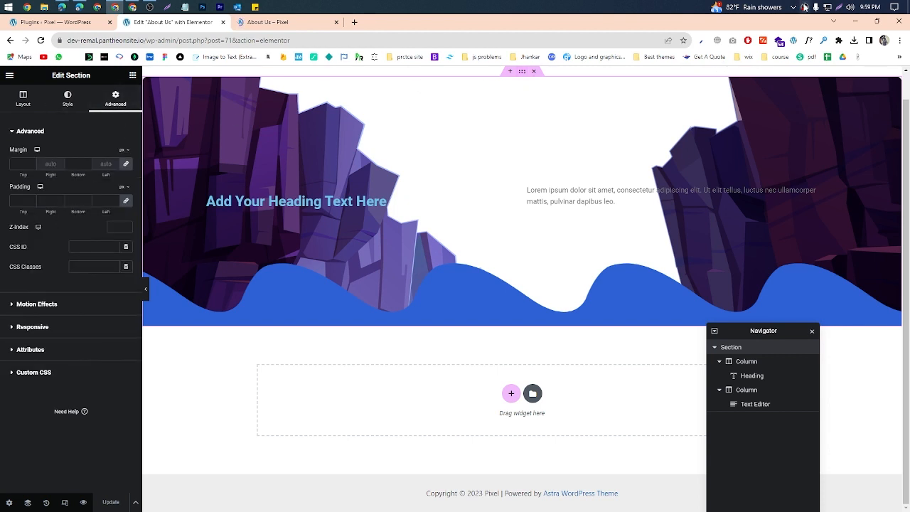
click(840, 7)
drag(0, 140, 136, 428)
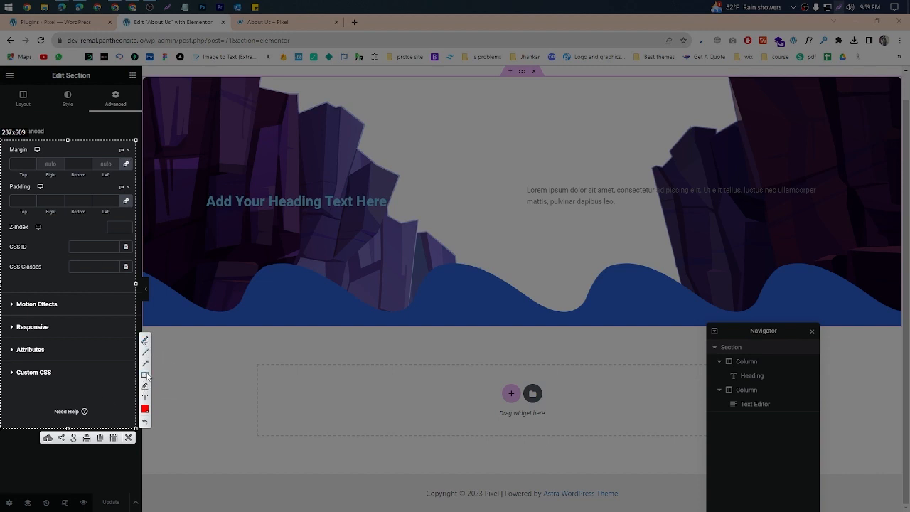
mouse_move(3, 148)
mouse_down()
mouse_move(36, 163)
mouse_move(2, 145)
mouse_move(49, 183)
mouse_move(134, 215)
mouse_up()
click(128, 434)
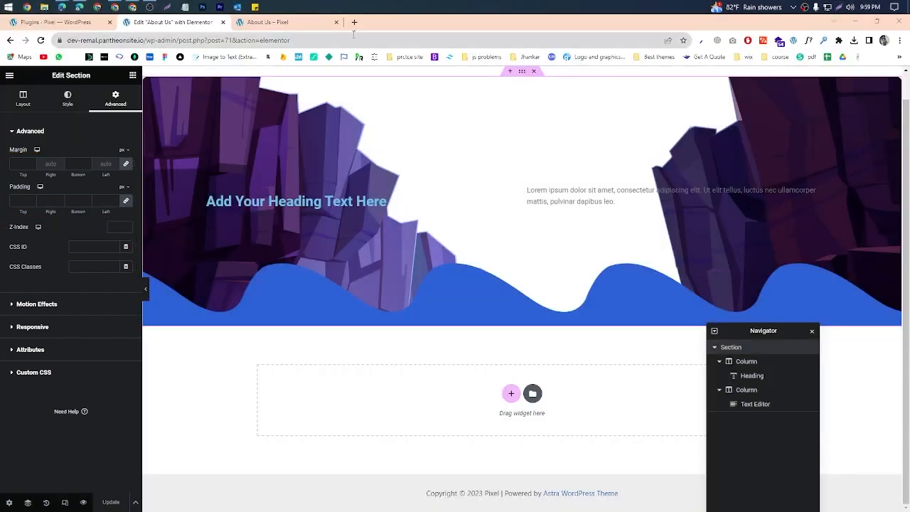
Step: Switch to a maximized blank Notepad window and draw a large rectangle containing two smaller side-by-side rectangles with the screenshot annotation tool
click(315, 24)
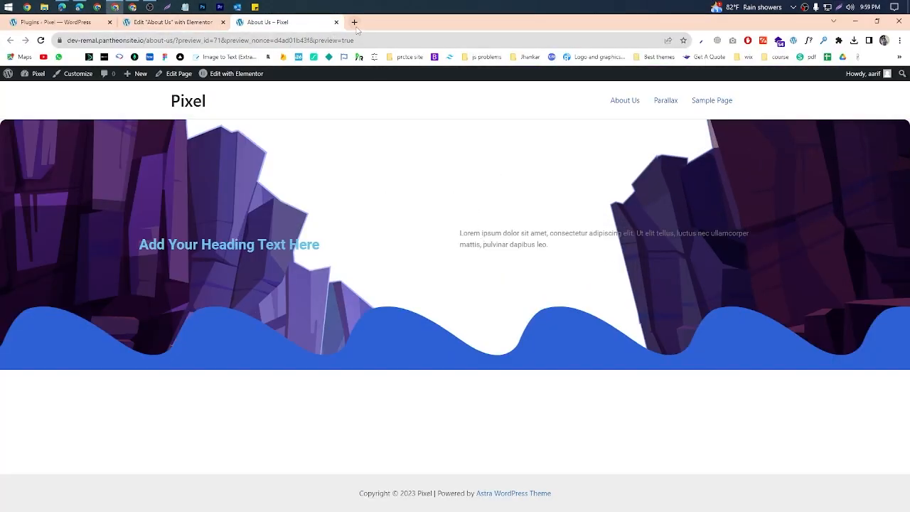
click(186, 8)
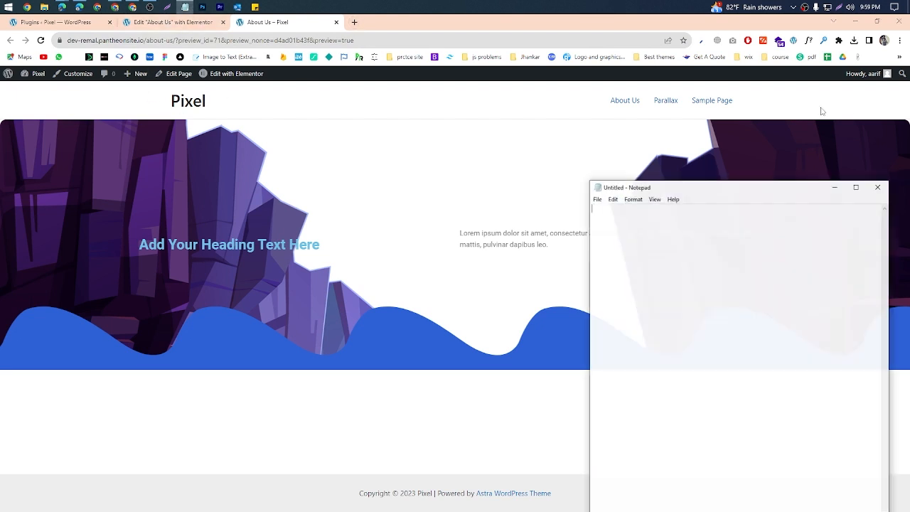
click(856, 187)
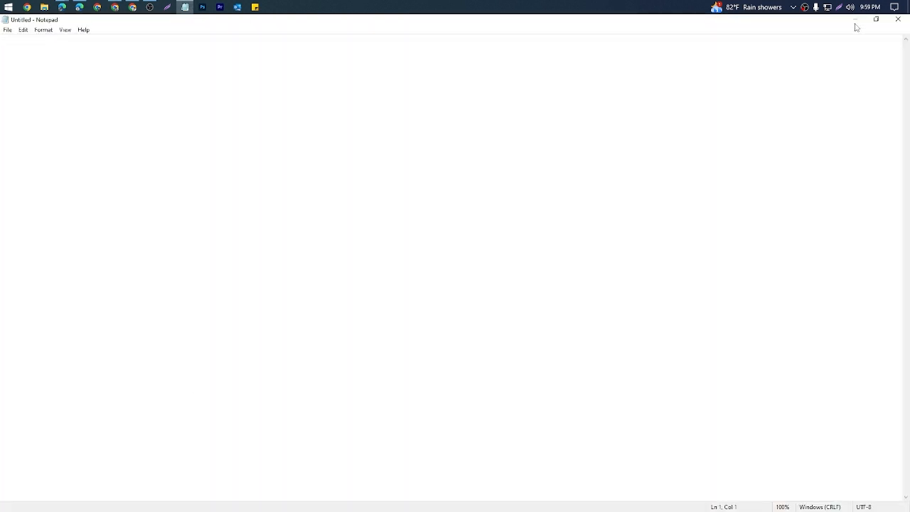
click(840, 7)
drag(10, 62, 893, 485)
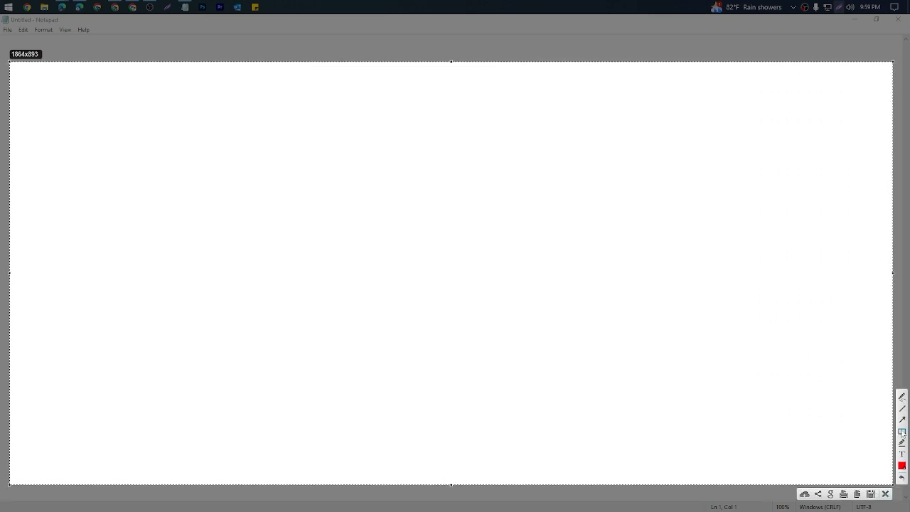
drag(64, 107, 820, 426)
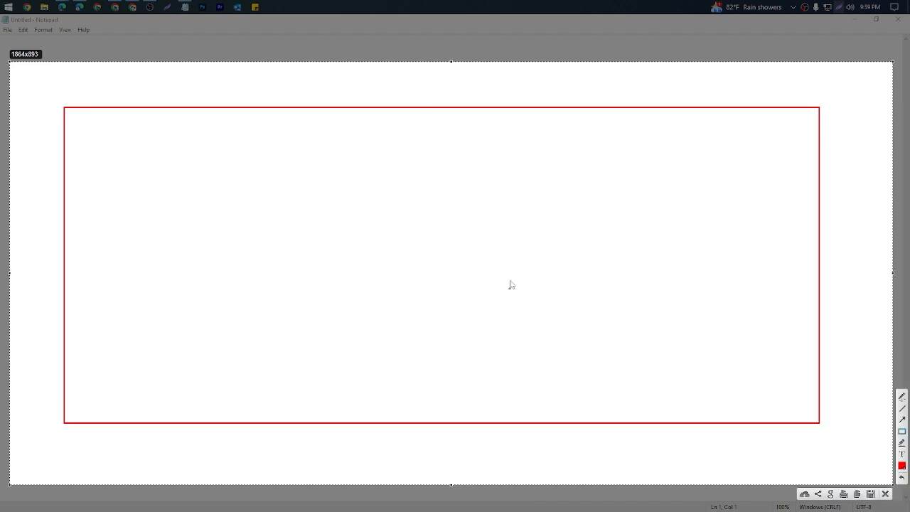
mouse_move(456, 224)
mouse_down()
mouse_move(491, 248)
mouse_move(663, 298)
mouse_move(702, 292)
mouse_up()
drag(136, 215, 445, 284)
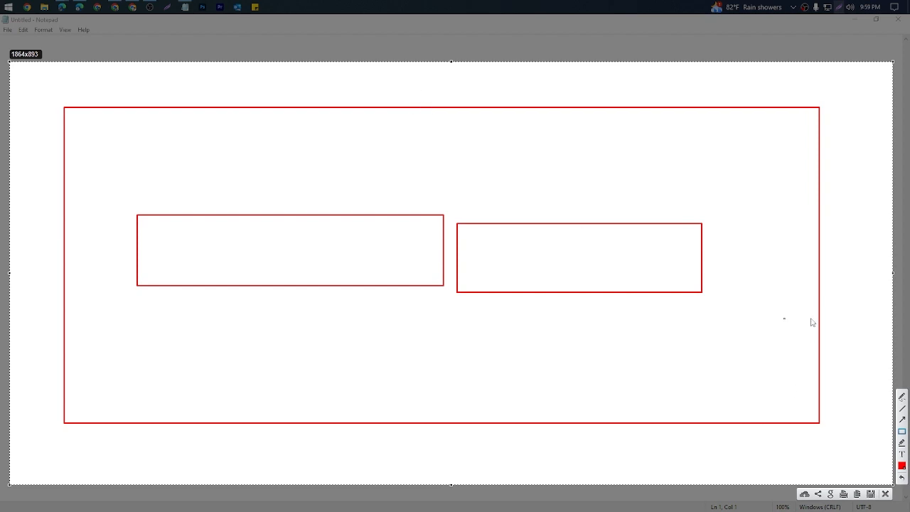
Step: Sketch outward arrows on all four sides of the large rectangle to illustrate margin, discard the capture and minimize Notepad
mouse_move(466, 108)
mouse_down()
mouse_move(466, 78)
mouse_move(478, 90)
mouse_move(457, 90)
mouse_up()
mouse_move(822, 244)
mouse_down()
mouse_move(869, 250)
mouse_move(859, 243)
mouse_up()
mouse_move(48, 371)
mouse_down()
mouse_move(59, 375)
mouse_move(41, 366)
mouse_move(50, 360)
mouse_up()
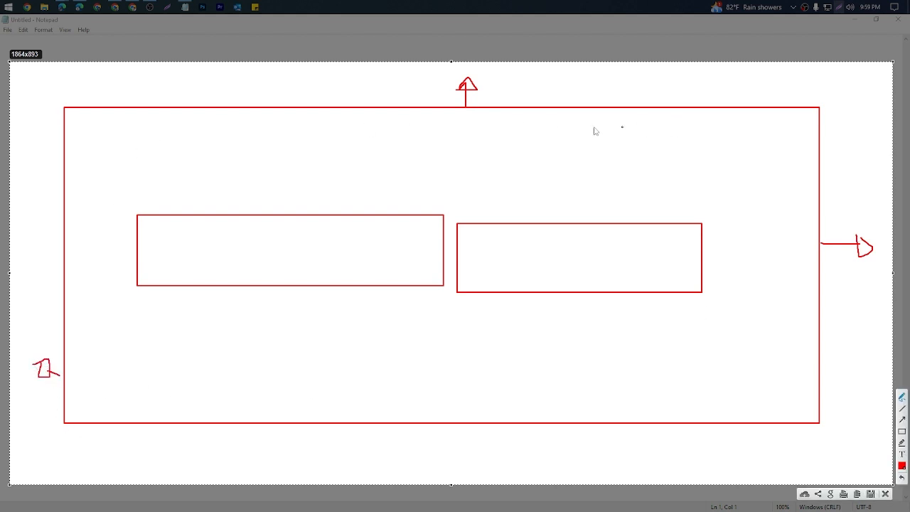
mouse_move(419, 426)
mouse_down()
mouse_move(422, 459)
mouse_move(418, 448)
mouse_move(448, 437)
mouse_up()
click(887, 494)
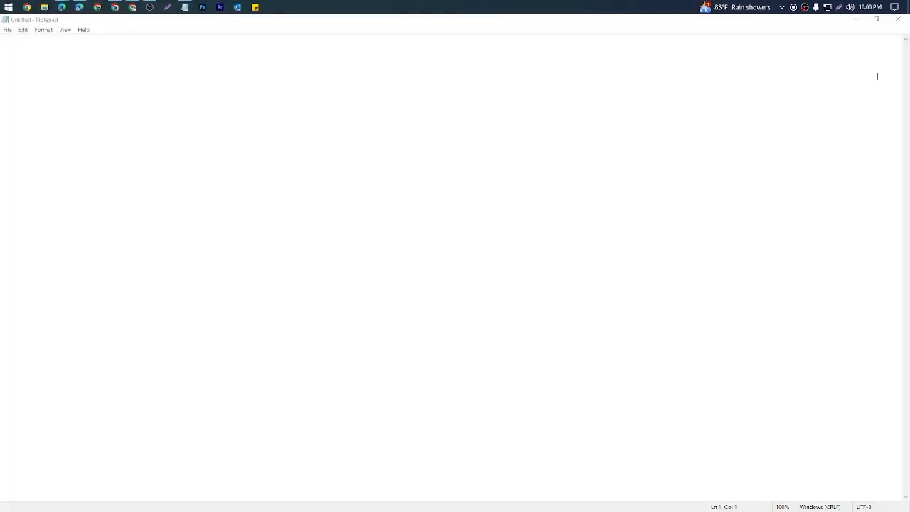
click(856, 20)
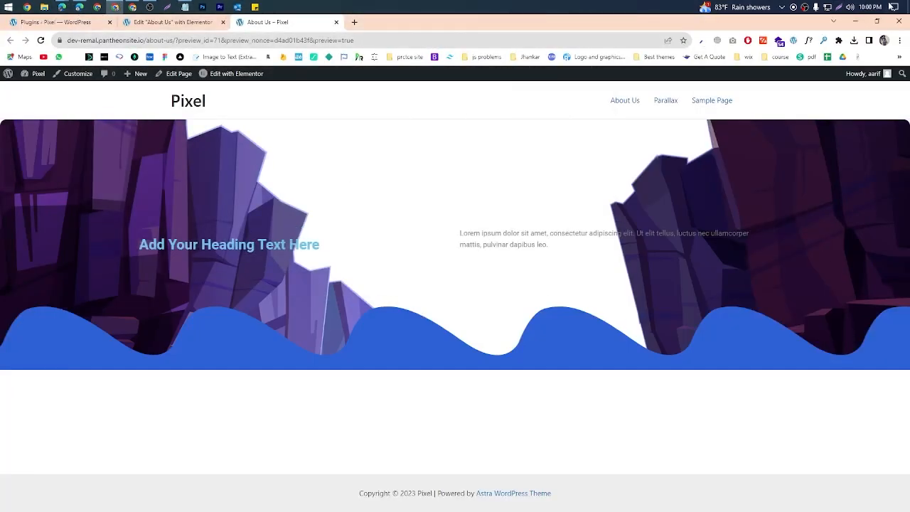
Step: Capture the strip between the Pixel site header and the section, mark their boundary with the pen, and discard the capture
key(Print)
mouse_move(25, 98)
mouse_down()
mouse_move(469, 133)
mouse_move(758, 124)
mouse_up()
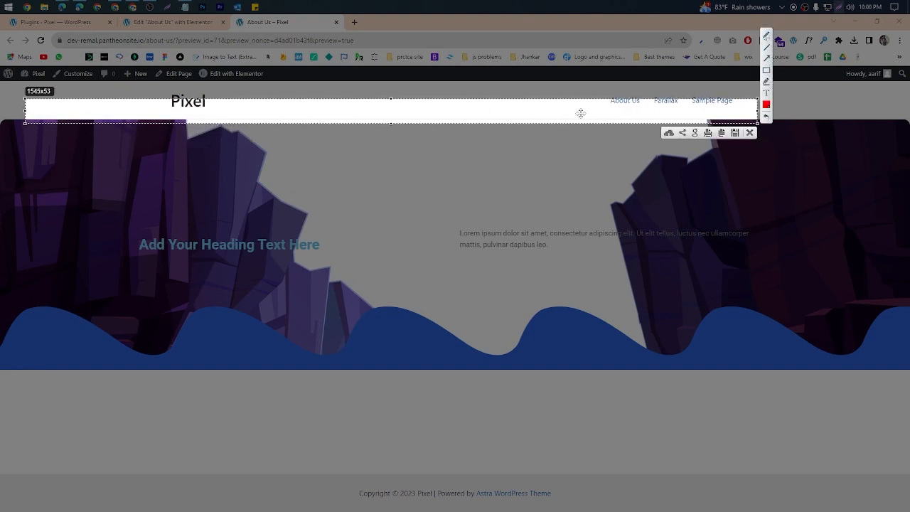
click(766, 37)
drag(642, 113, 640, 125)
click(749, 133)
Step: In the Elementor editor, unlink the section's margin values, set the top margin to 60 px, and update the page
click(169, 22)
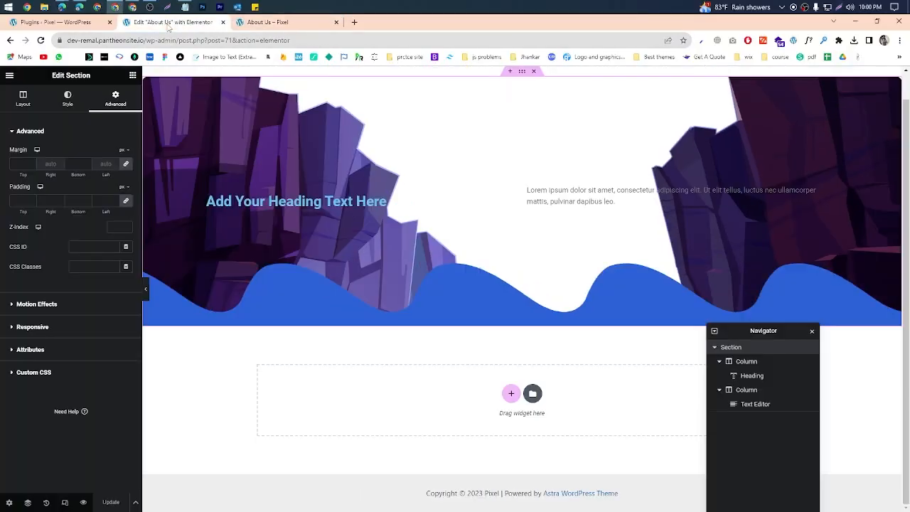
click(126, 165)
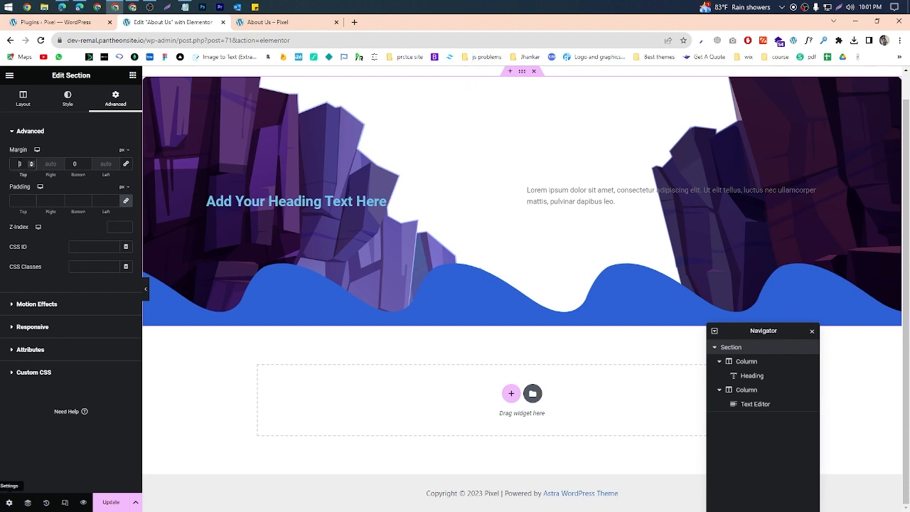
text(60)
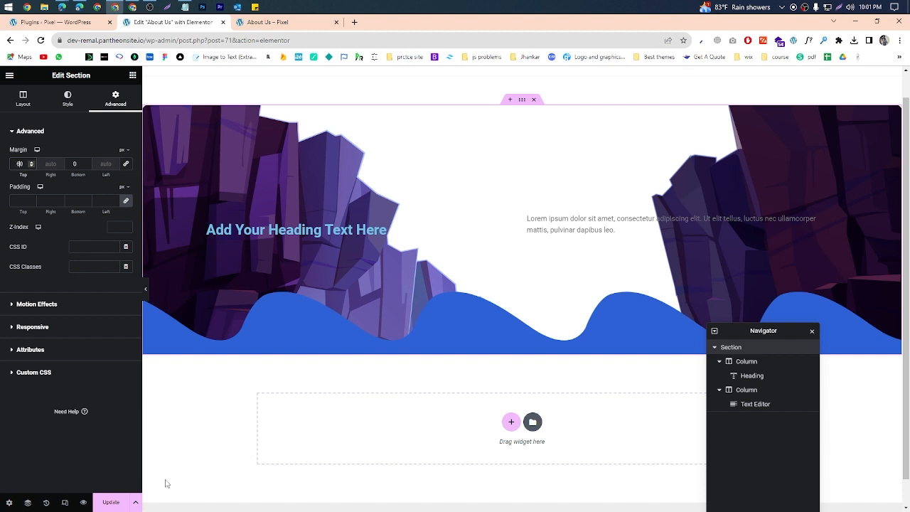
click(111, 502)
Step: Check the top margin in the About Us preview, framing the area below the header with a screenshot capture
click(321, 24)
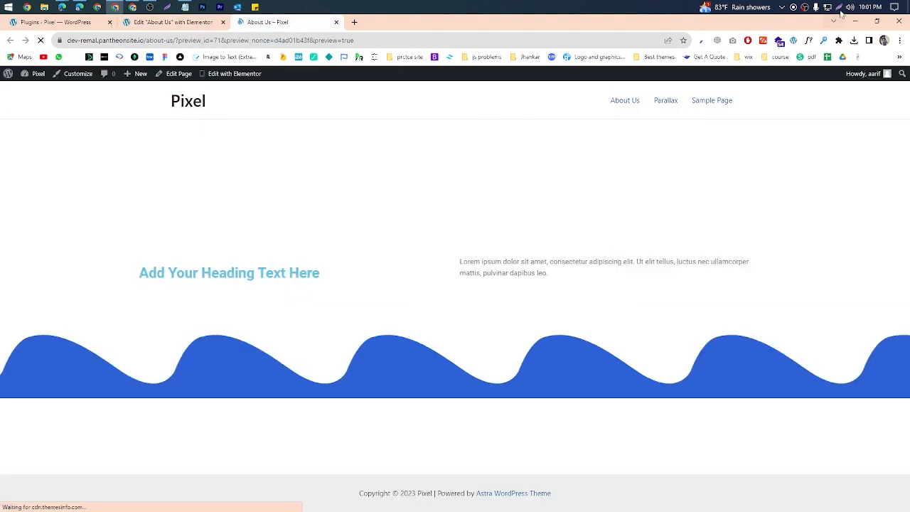
click(840, 9)
drag(189, 96, 533, 289)
click(525, 299)
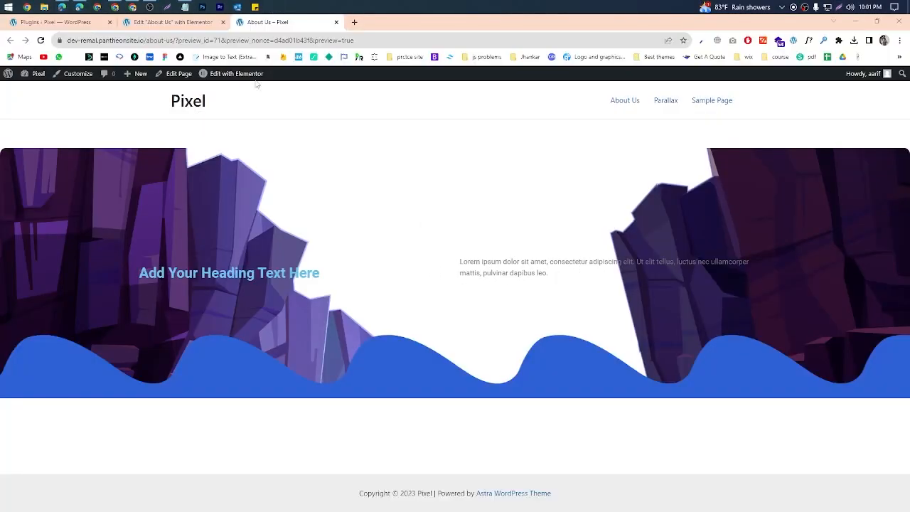
Step: Return to the section's border styling, set the normal border type to Solid, and bring its linked width to 0 px
click(173, 22)
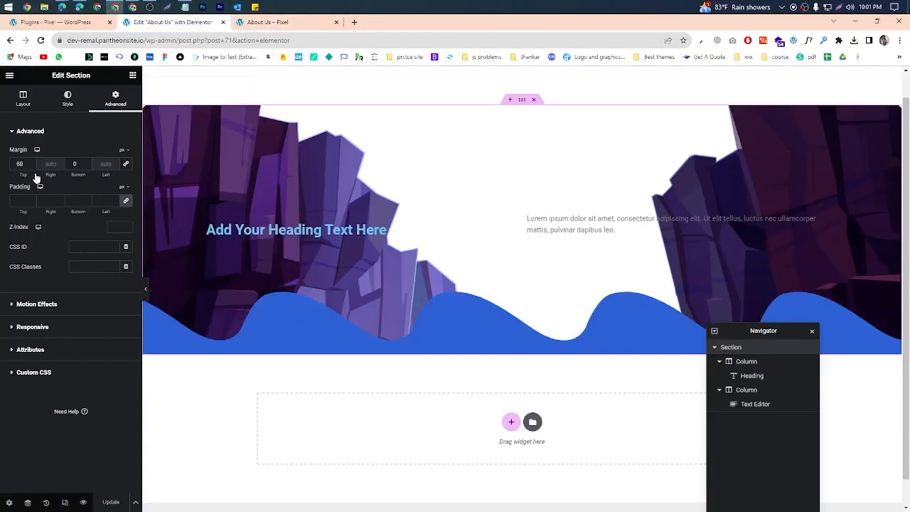
click(68, 99)
scroll(32, 240, down, 3)
click(34, 385)
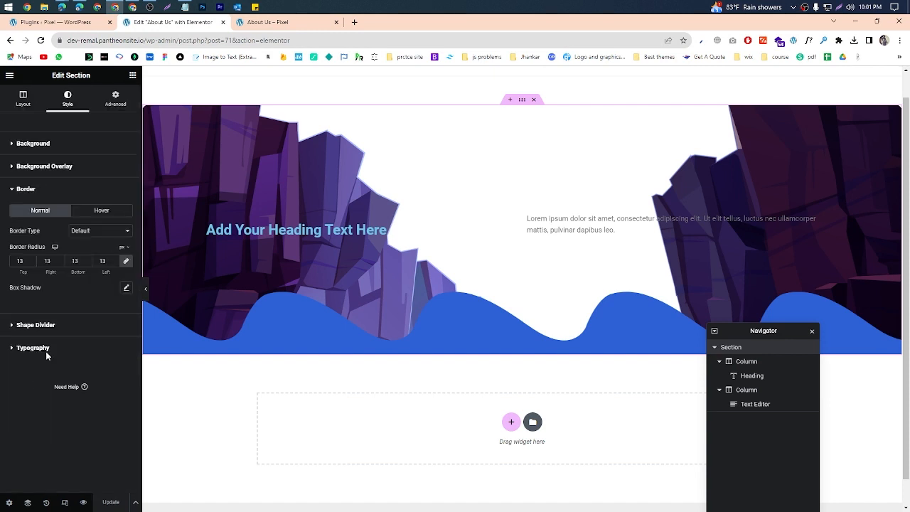
click(112, 229)
click(91, 252)
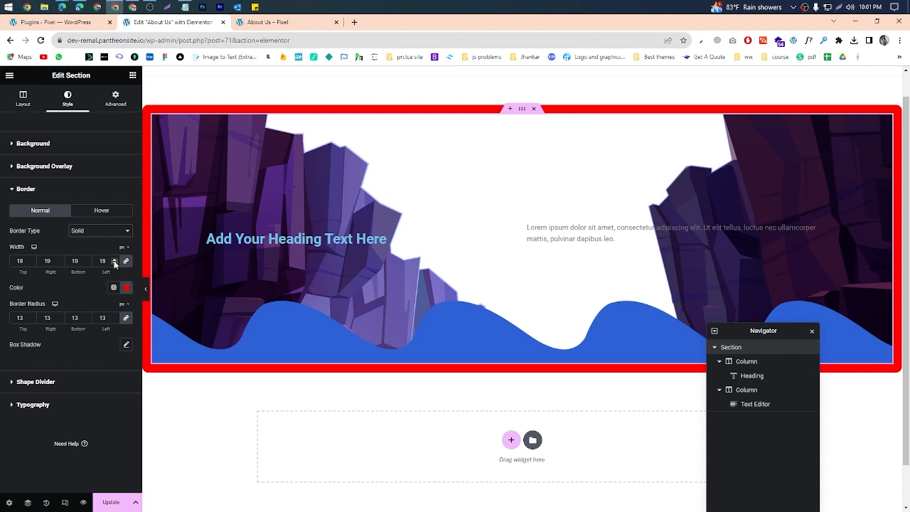
drag(114, 264, 115, 264)
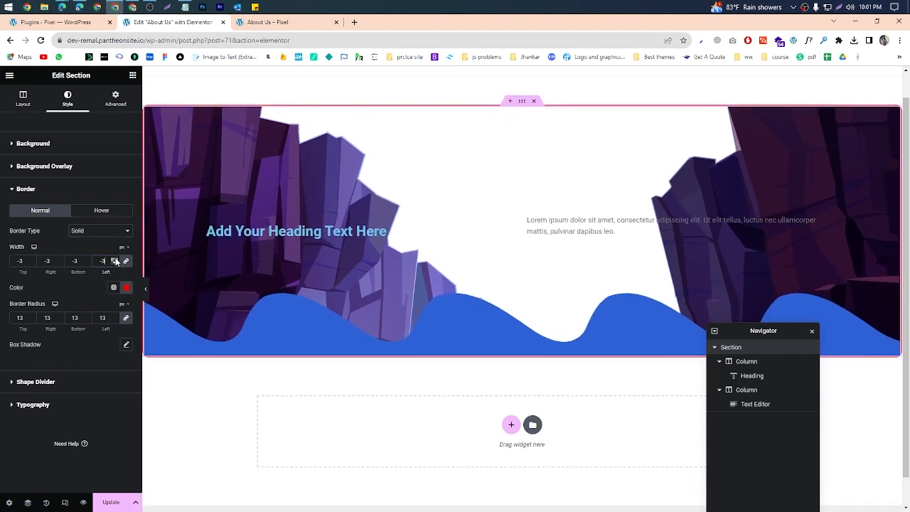
click(114, 260)
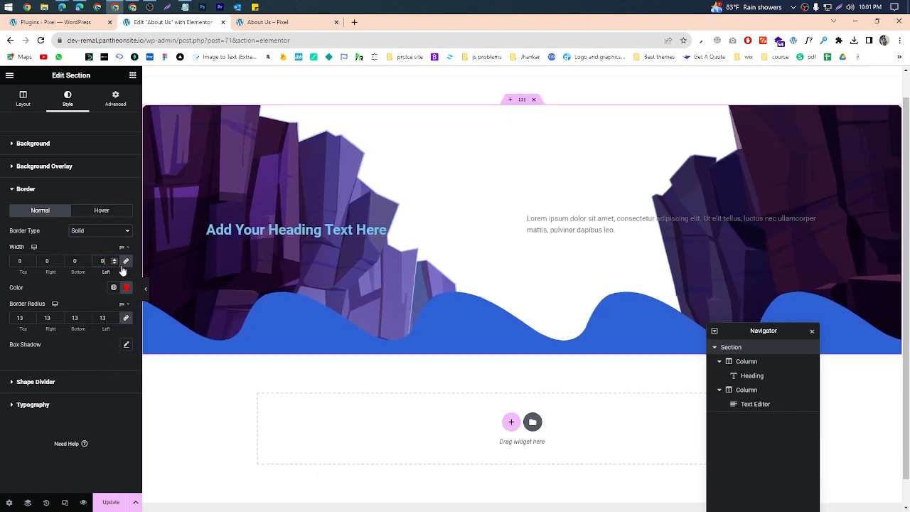
Step: Set the section's linked border width to 2 px and update the page
click(114, 258)
click(115, 258)
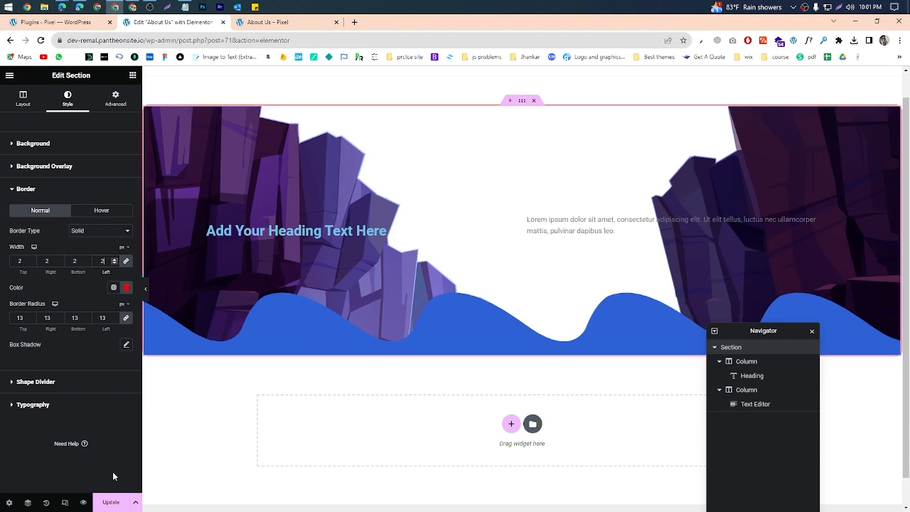
click(112, 502)
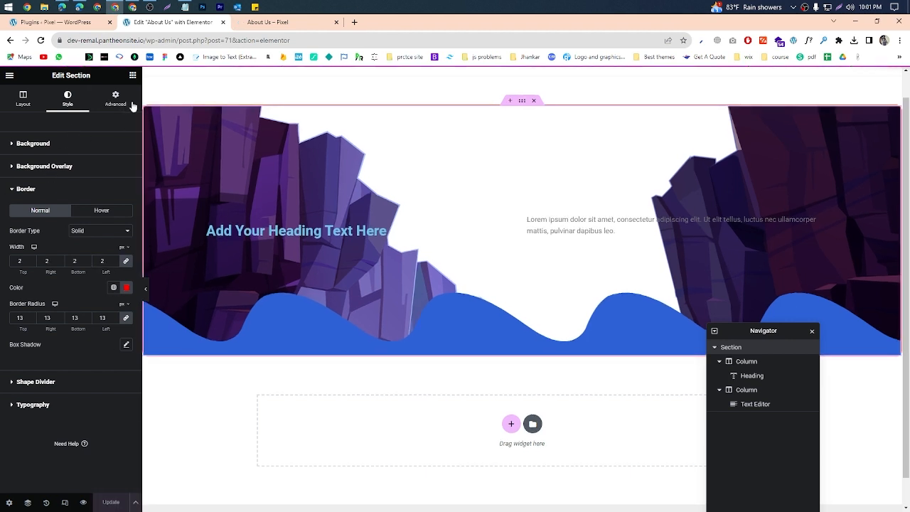
Step: In the section's advanced settings, set the top margin to 0 px and update the page
click(133, 98)
double_click(20, 164)
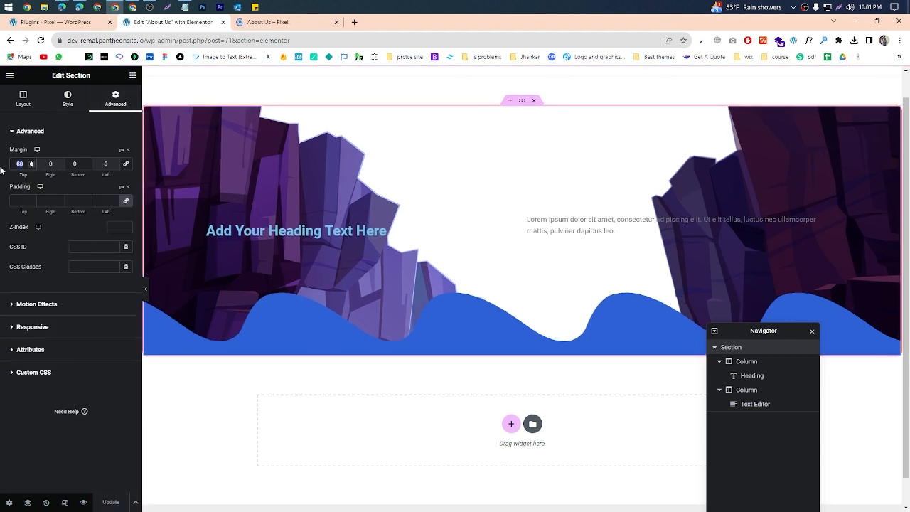
text(0)
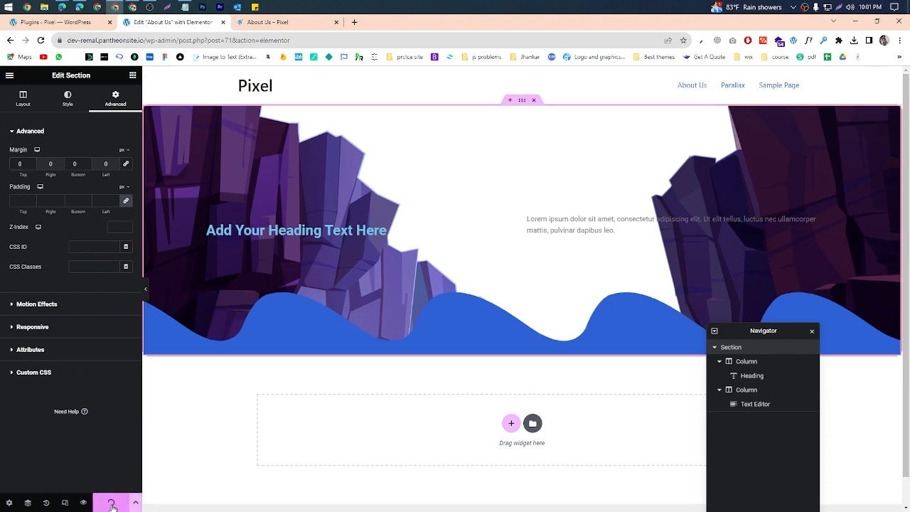
click(111, 502)
Step: Check the boundary between header and section in the About Us preview, framing it with a screenshot capture, and discard the capture
click(320, 22)
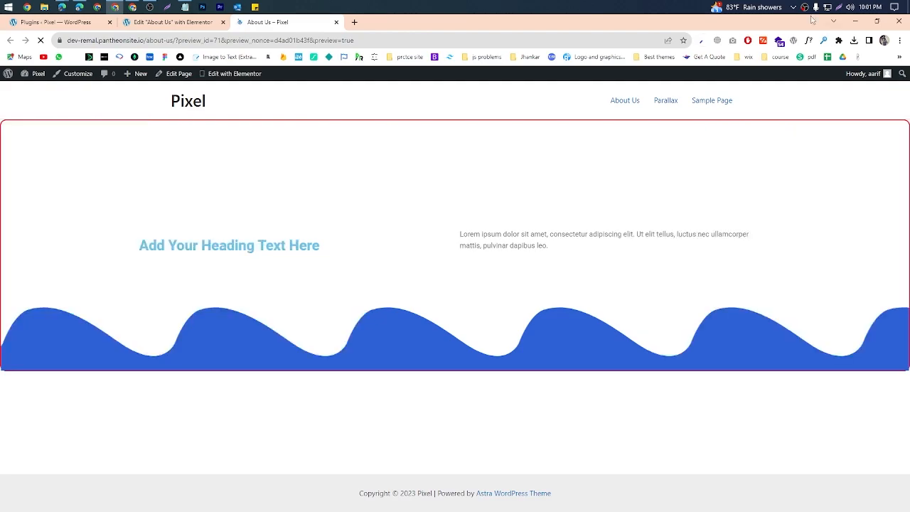
key(Print)
drag(523, 107, 579, 136)
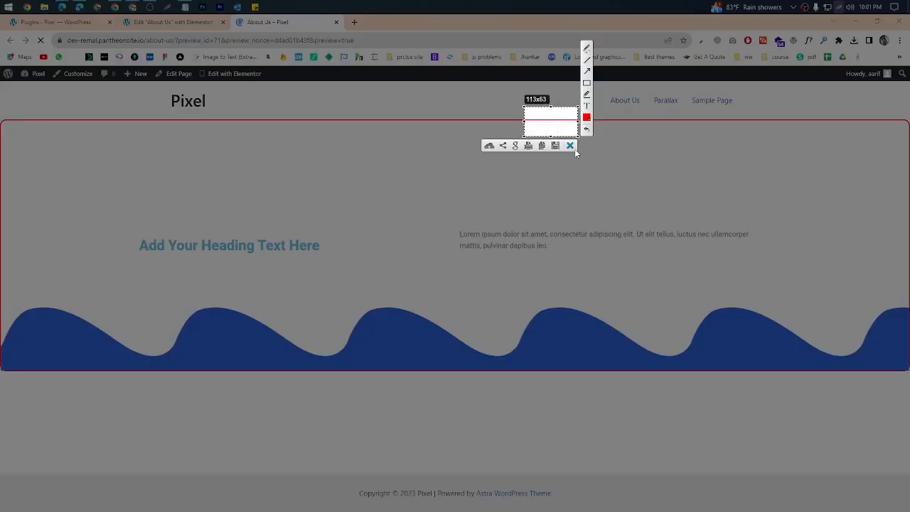
click(574, 147)
Step: Back in the Elementor editor, set the section's top margin to 70 px and update the page
click(205, 24)
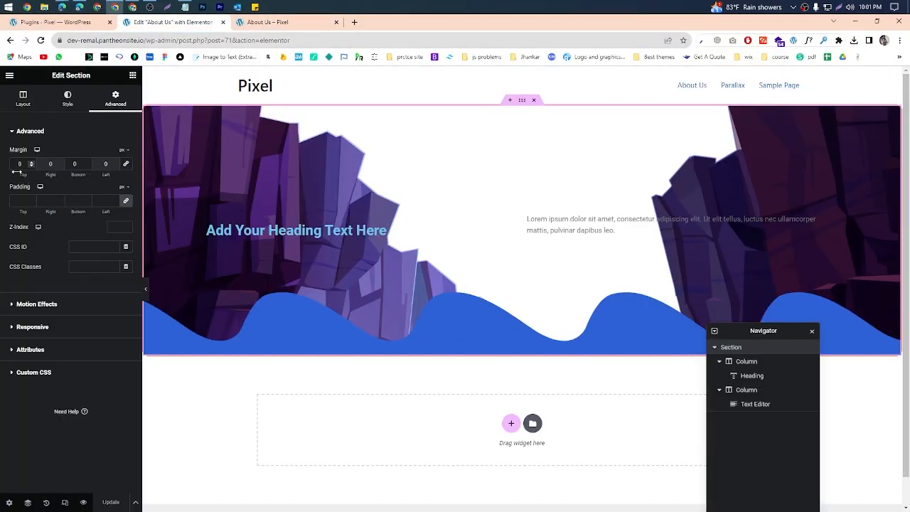
text(7)
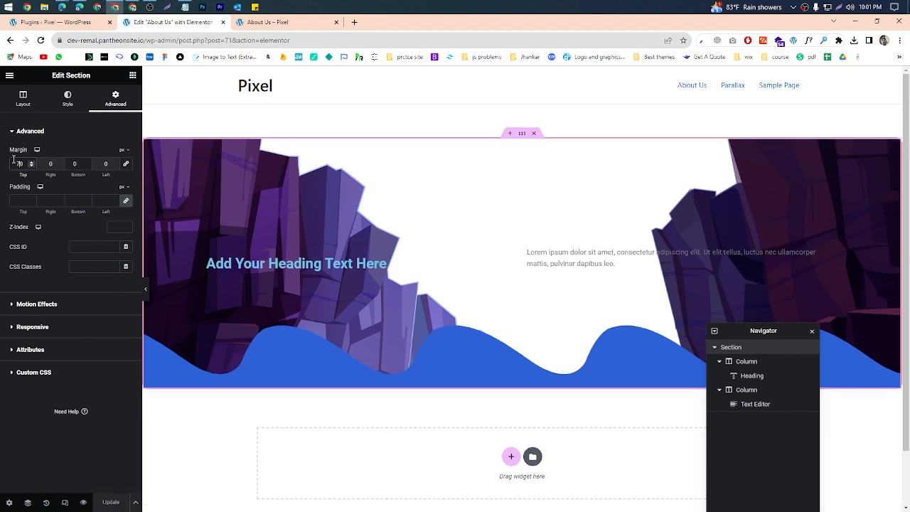
click(112, 503)
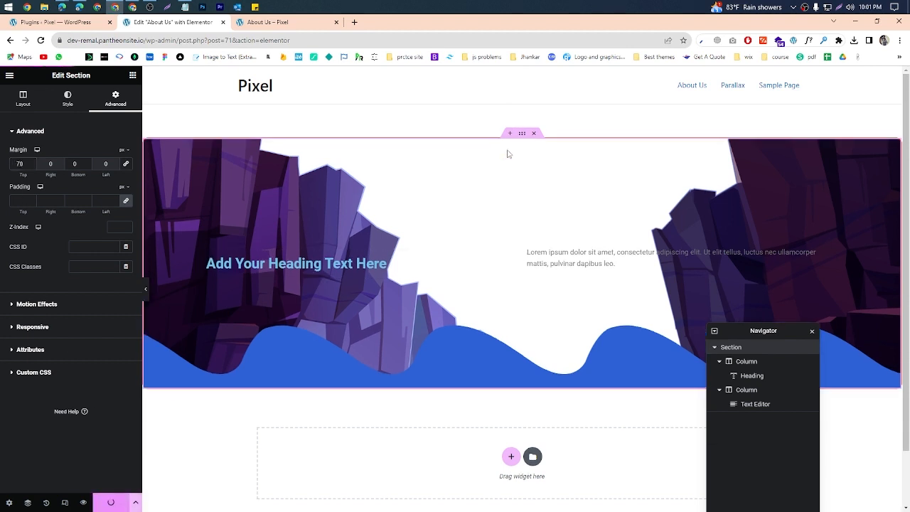
Step: Capture the header and section area in the About Us preview, mark the top margin gap, and discard the capture
click(311, 24)
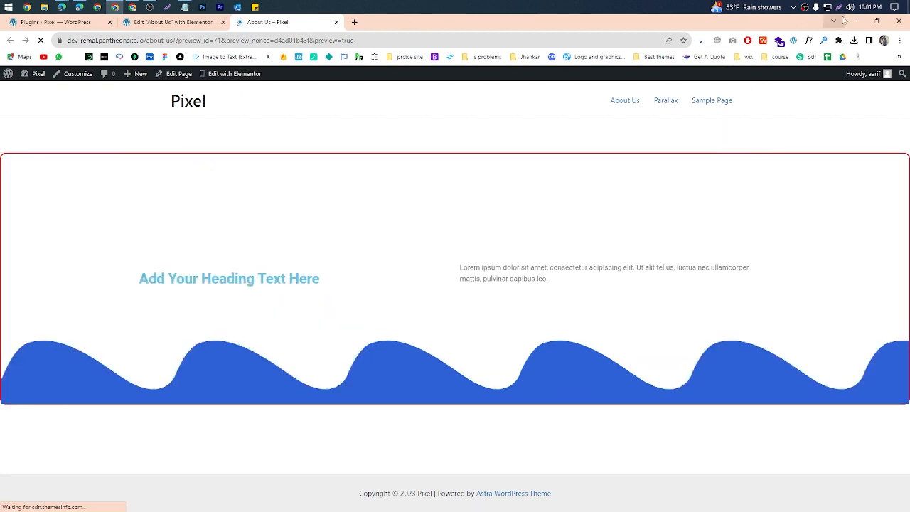
key(Print)
drag(76, 91, 484, 348)
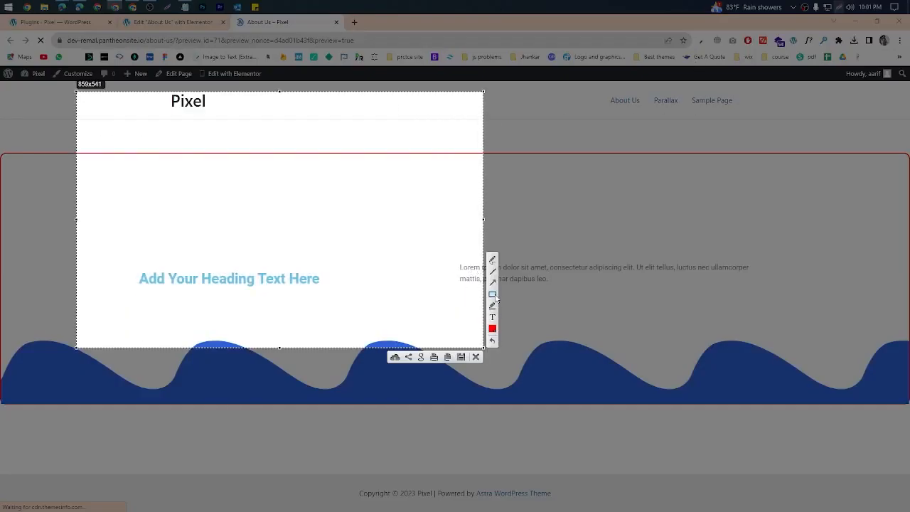
mouse_move(341, 121)
mouse_down()
mouse_move(336, 150)
mouse_move(347, 143)
mouse_move(329, 143)
mouse_up()
drag(443, 121, 443, 155)
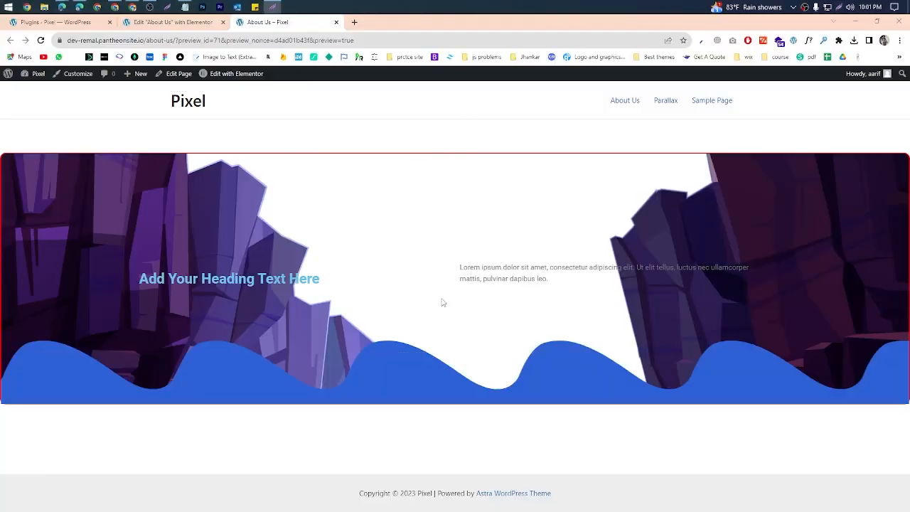
click(476, 357)
Step: In the Elementor editor, add a single-column section below the cliff-image section and place a Text Editor widget in it
click(169, 26)
scroll(492, 376, down, 1)
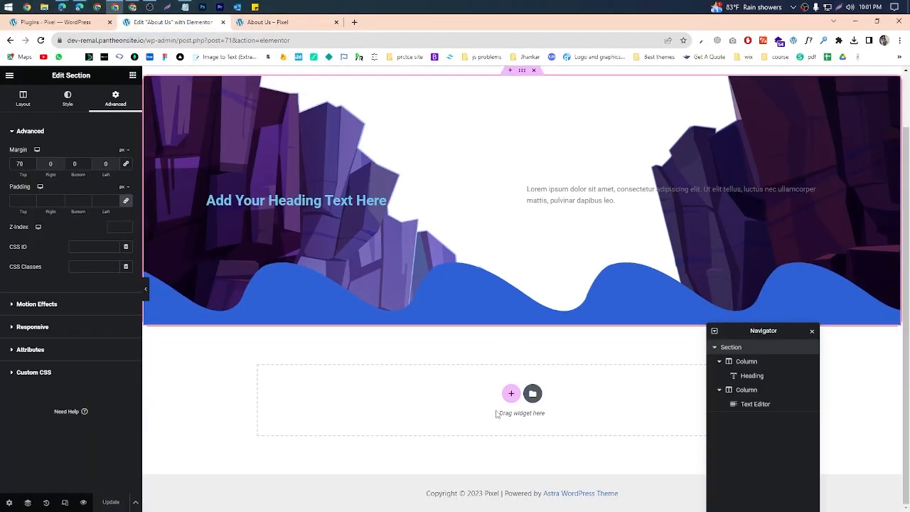
click(511, 393)
click(394, 415)
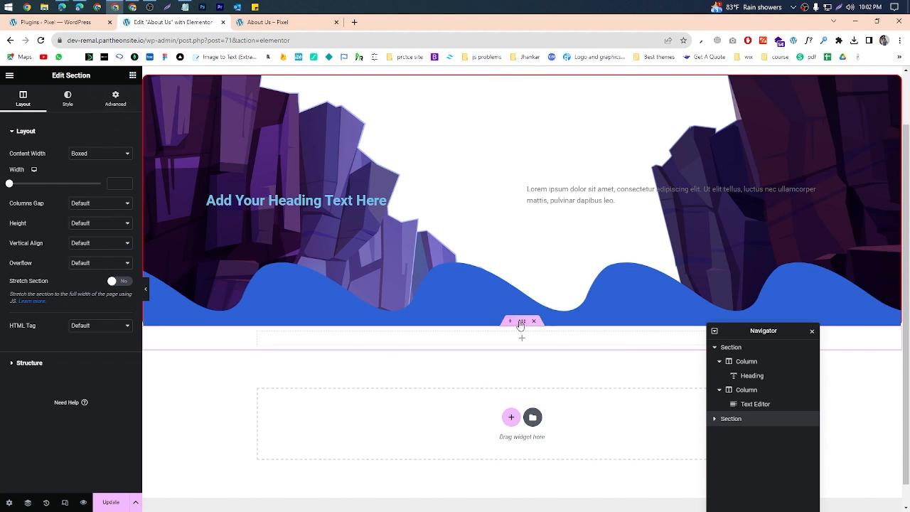
click(133, 76)
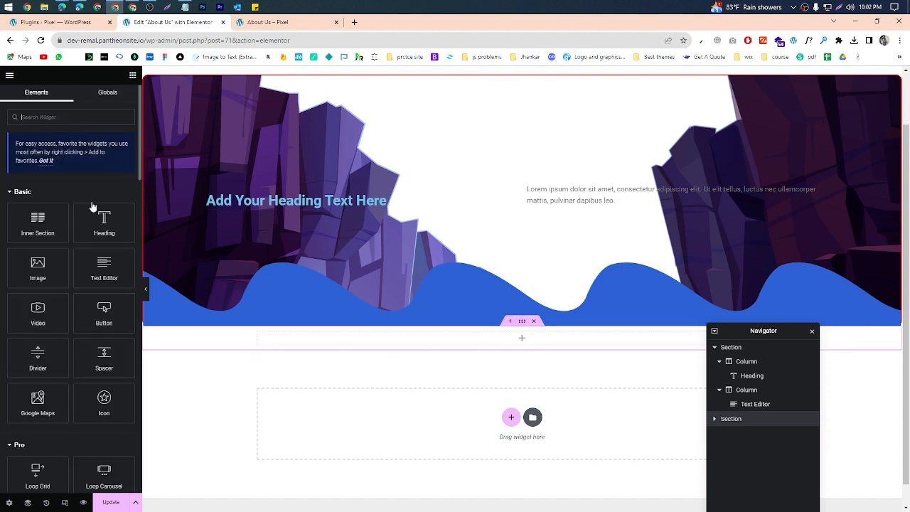
drag(116, 270, 403, 345)
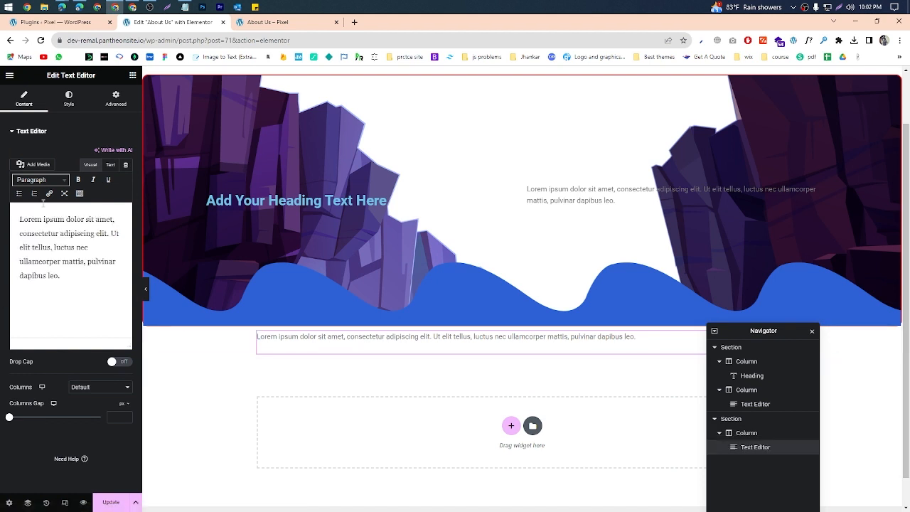
Step: Give the new text section a classic background in near-black #0F0505 and update the page
click(77, 104)
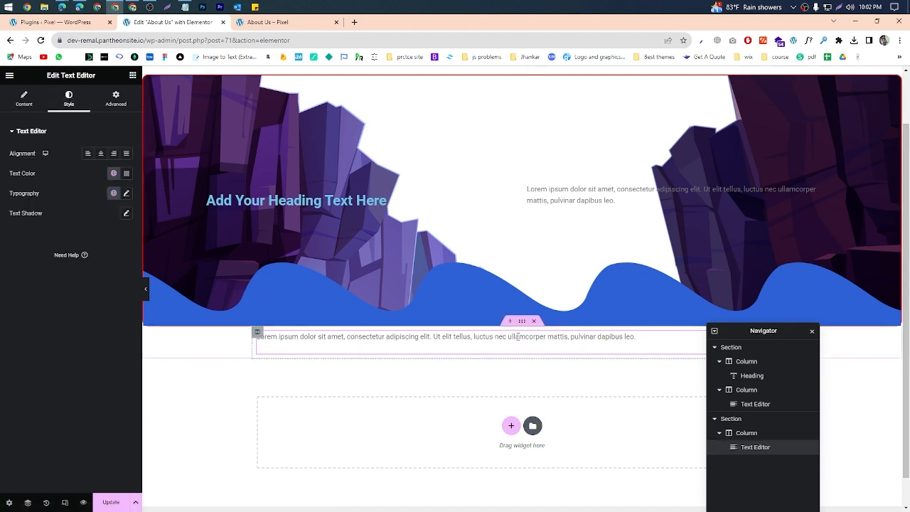
click(522, 321)
drag(54, 71, 72, 100)
click(74, 107)
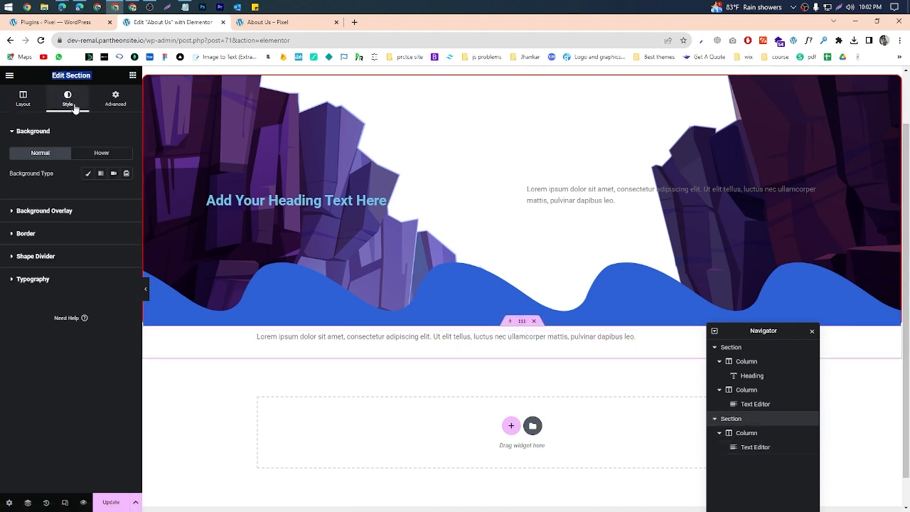
click(88, 173)
click(126, 193)
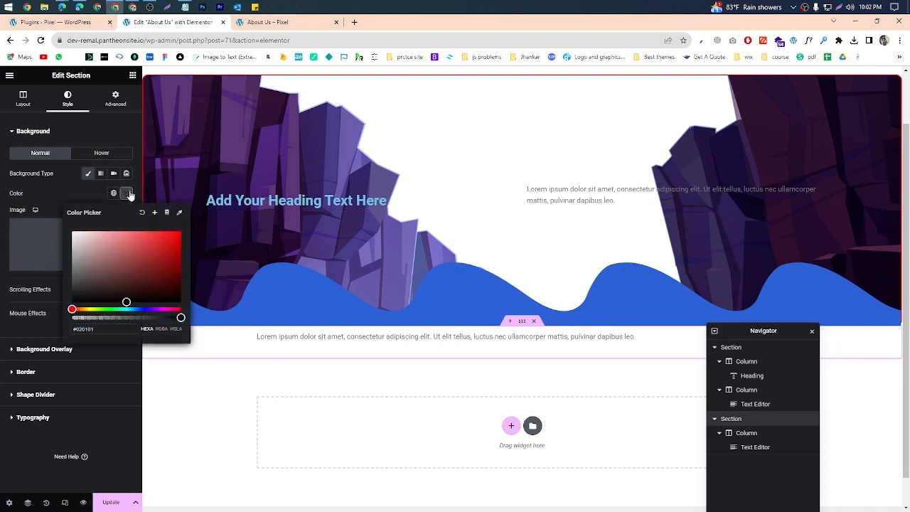
click(126, 192)
click(126, 193)
click(143, 296)
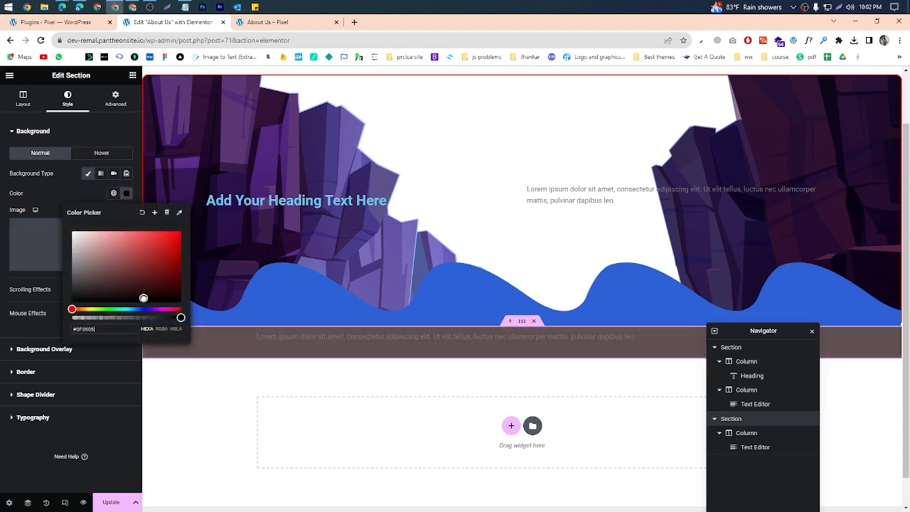
click(52, 188)
click(110, 502)
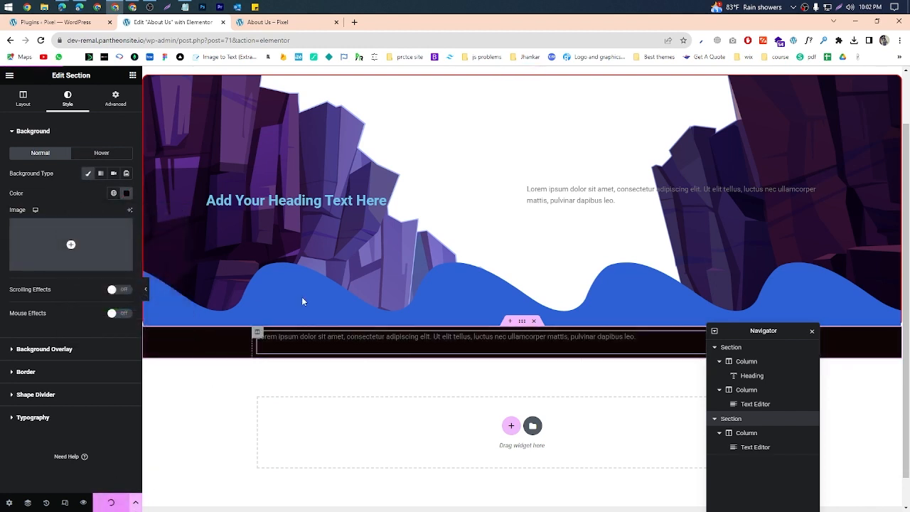
Step: Reload the About Us preview, capture both sections, mark the top gap and the boundary between the sections, and discard the capture
click(275, 25)
key(ctrl+r)
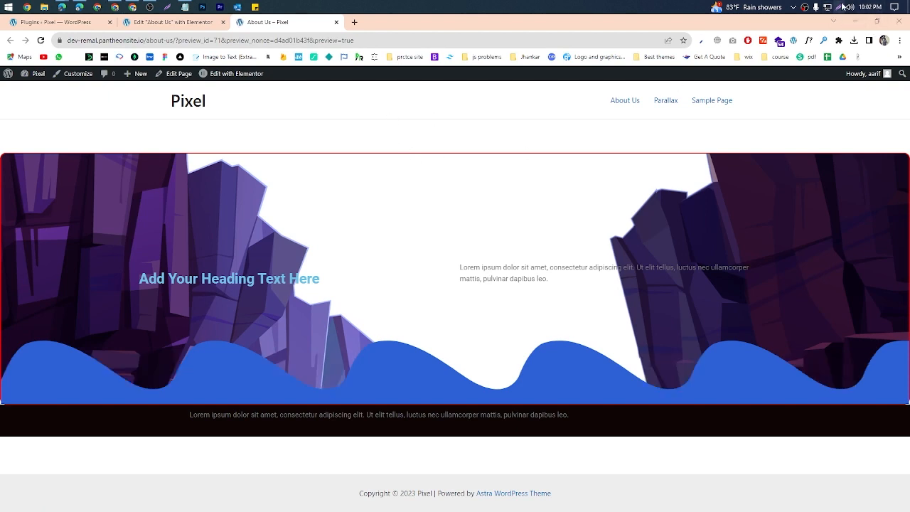
key(Print)
drag(164, 107, 664, 431)
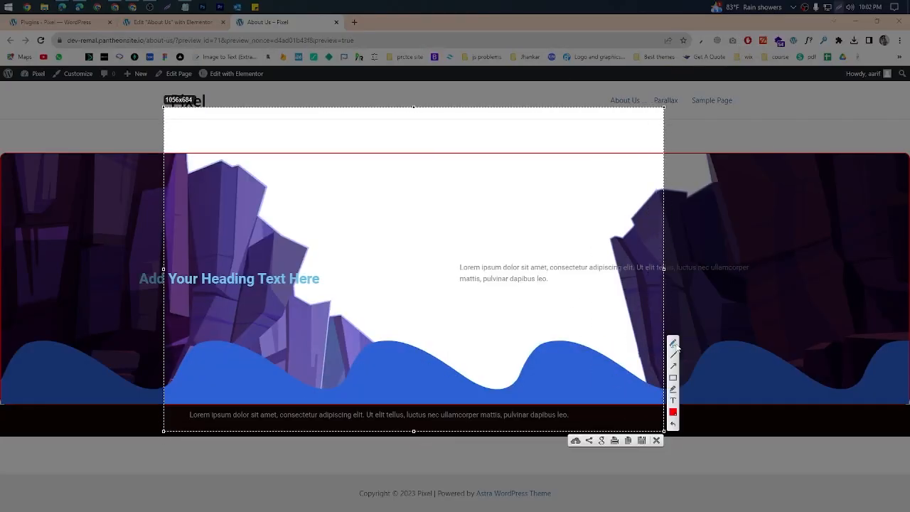
drag(429, 123, 431, 151)
mouse_move(412, 415)
mouse_down()
mouse_move(417, 396)
mouse_move(412, 407)
mouse_move(425, 405)
mouse_up()
click(656, 441)
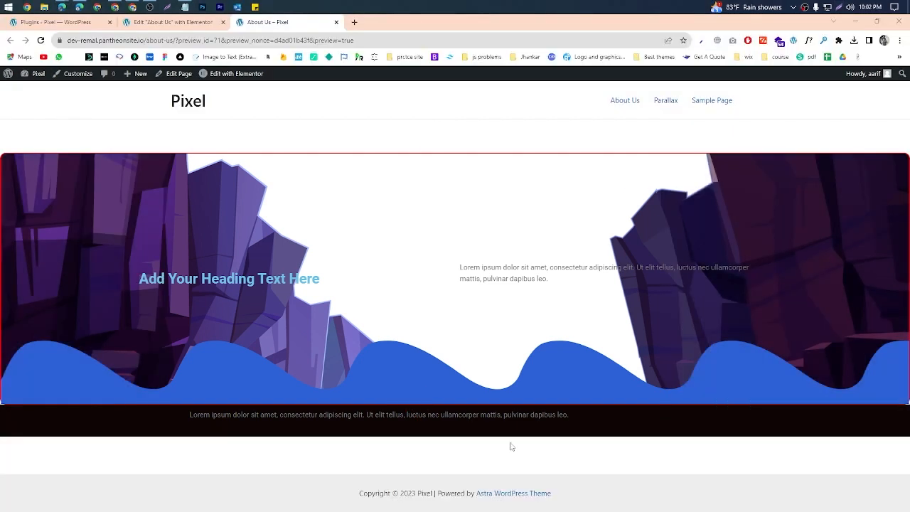
Step: In the Elementor editor, set the cliff-image section's bottom margin to 70 px and update the page
click(171, 22)
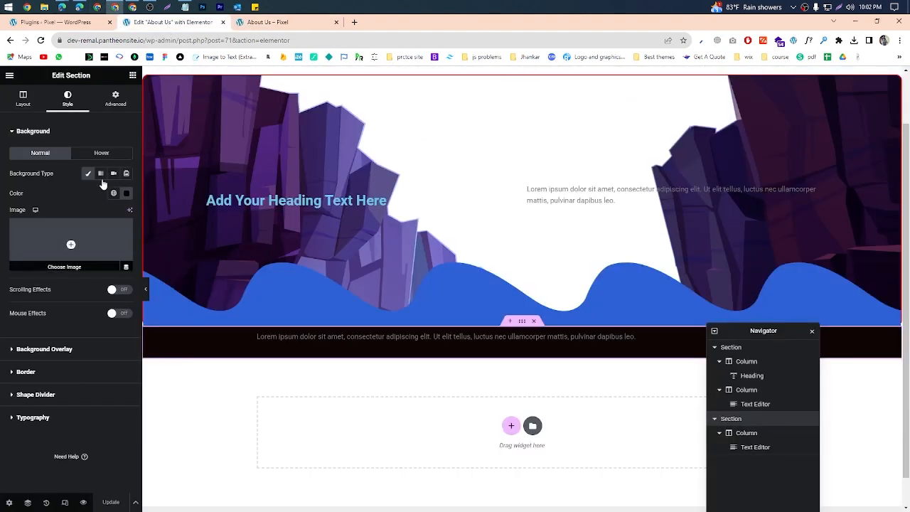
click(114, 100)
click(521, 71)
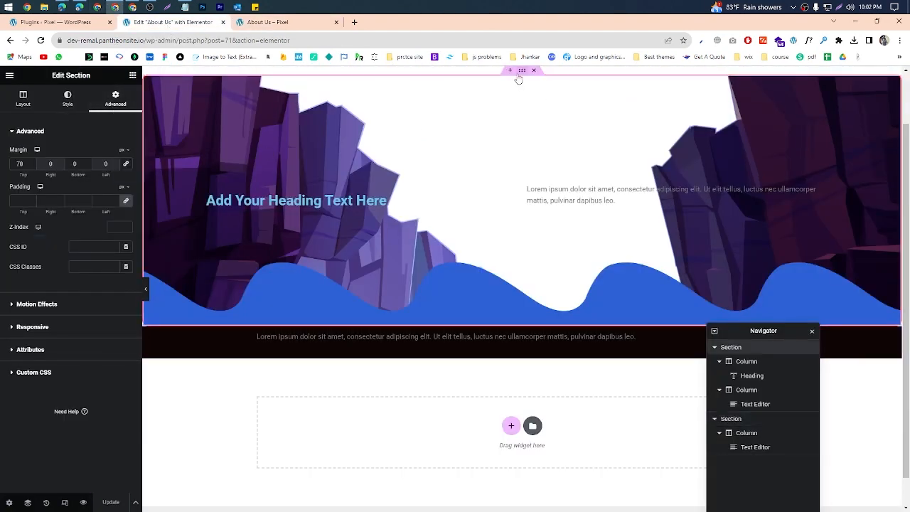
double_click(73, 164)
text(70)
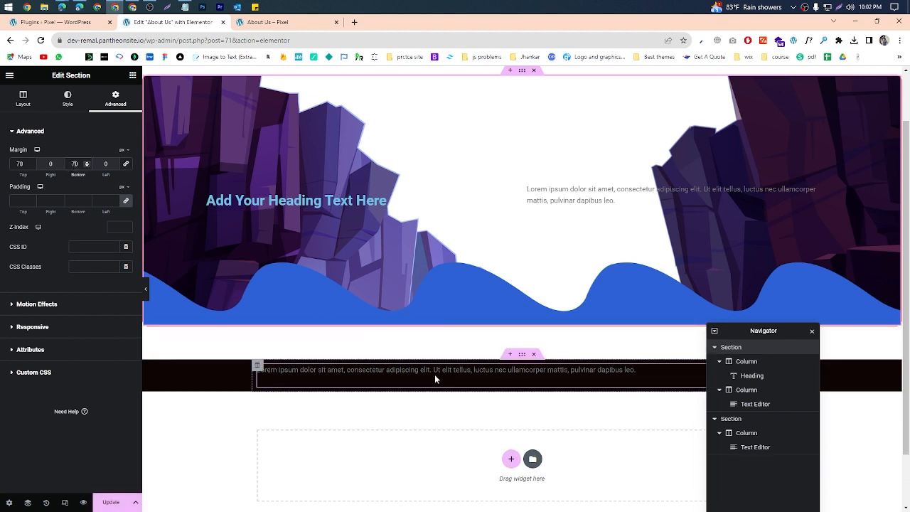
click(126, 498)
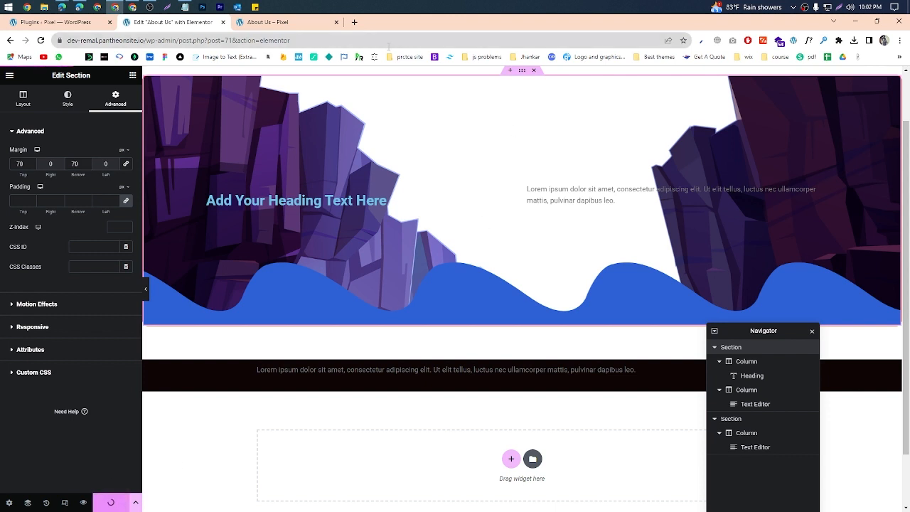
Step: Reload the About Us preview, capture both sections, mark the cliff-image section's top and bottom margins, and discard the capture
click(281, 26)
key(F5)
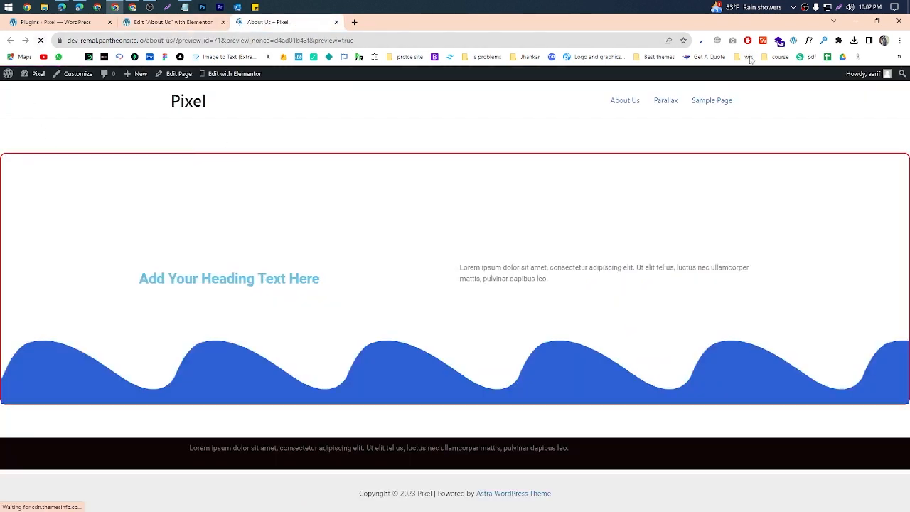
click(840, 7)
drag(83, 108, 847, 464)
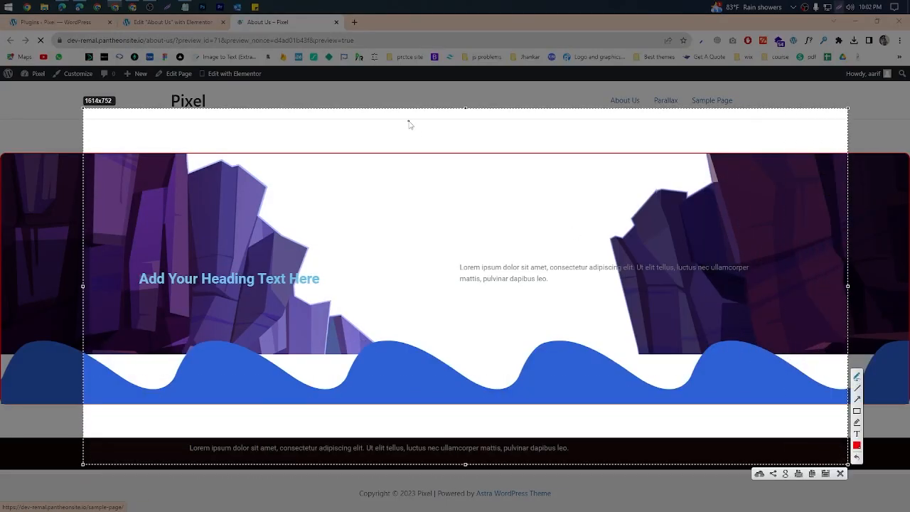
drag(409, 119, 411, 151)
drag(418, 407, 426, 435)
click(841, 474)
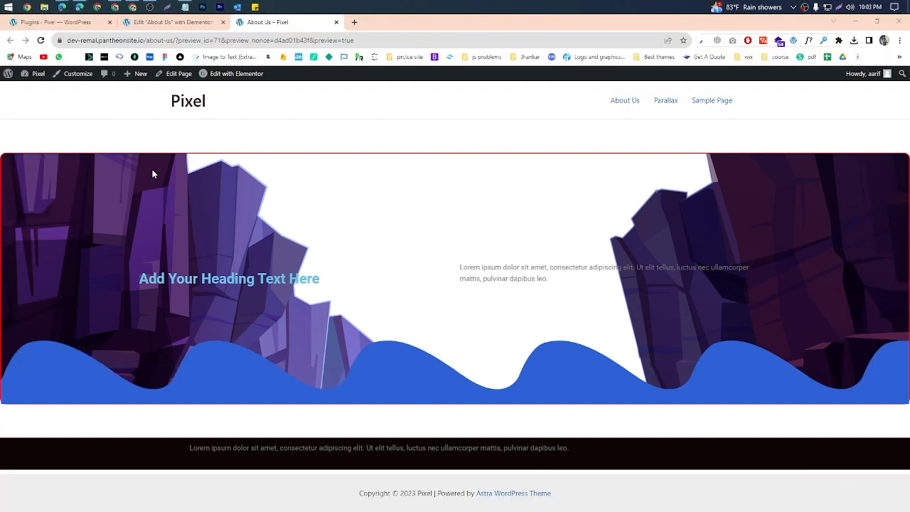
Step: Switch to the dhansutra.com home page in Edge and bring its row of three red cards into view
click(65, 7)
click(73, 36)
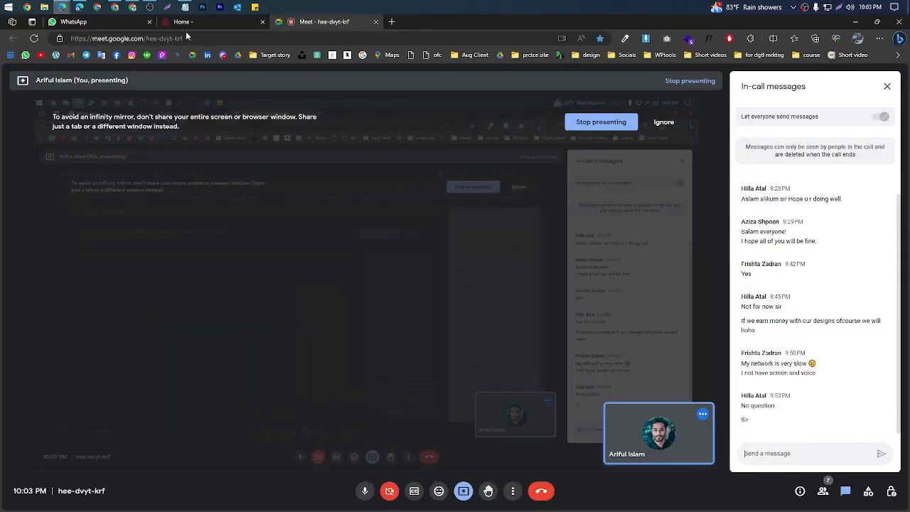
click(201, 26)
scroll(612, 299, up, 5)
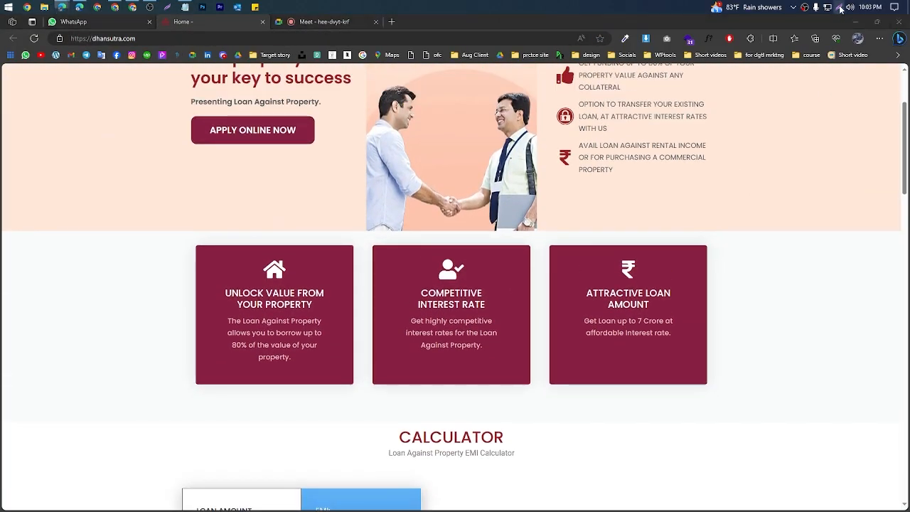
Step: Capture the three-card section and mark the spacing above and below the middle card with the pen
key(Print)
drag(47, 214, 884, 425)
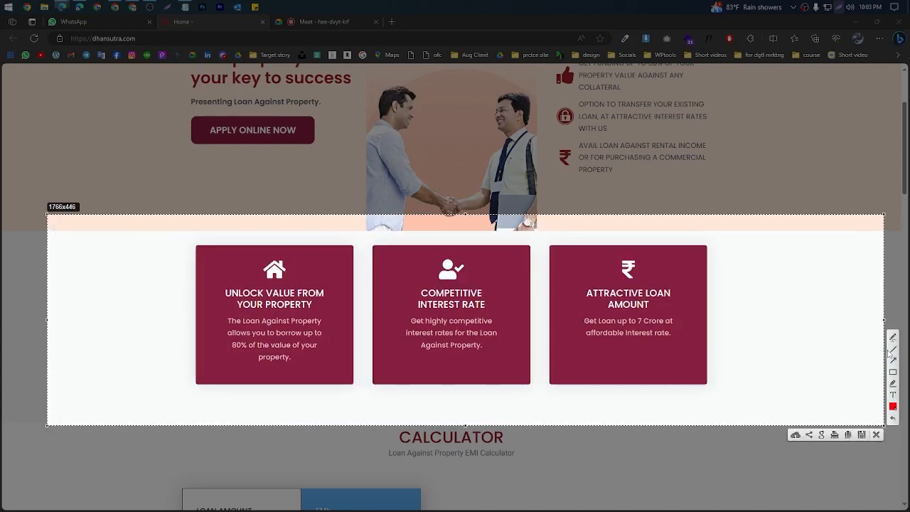
click(894, 337)
drag(465, 236, 469, 248)
mouse_move(450, 385)
mouse_down()
mouse_move(451, 427)
mouse_move(455, 348)
mouse_up()
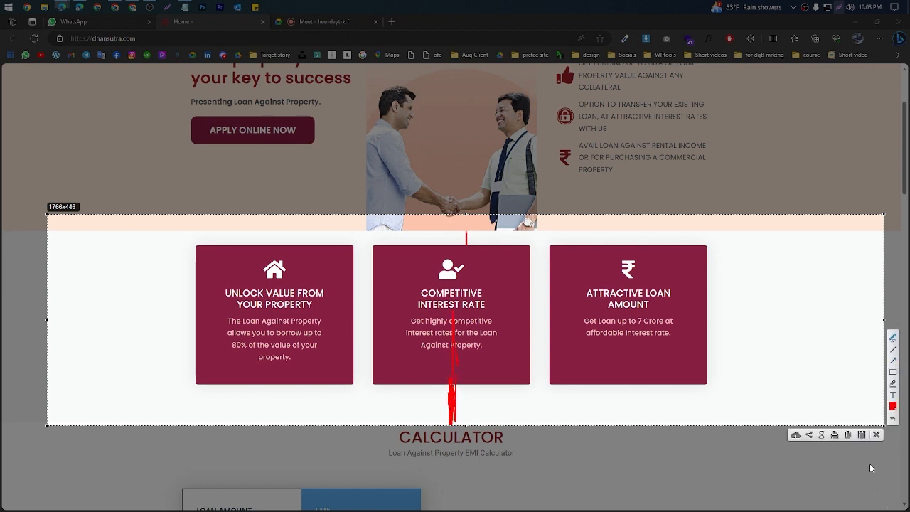
Step: Discard the three-card capture, check the Google Meet call, and return to the About Us page in the Elementor editor
click(877, 435)
scroll(409, 281, up, 2)
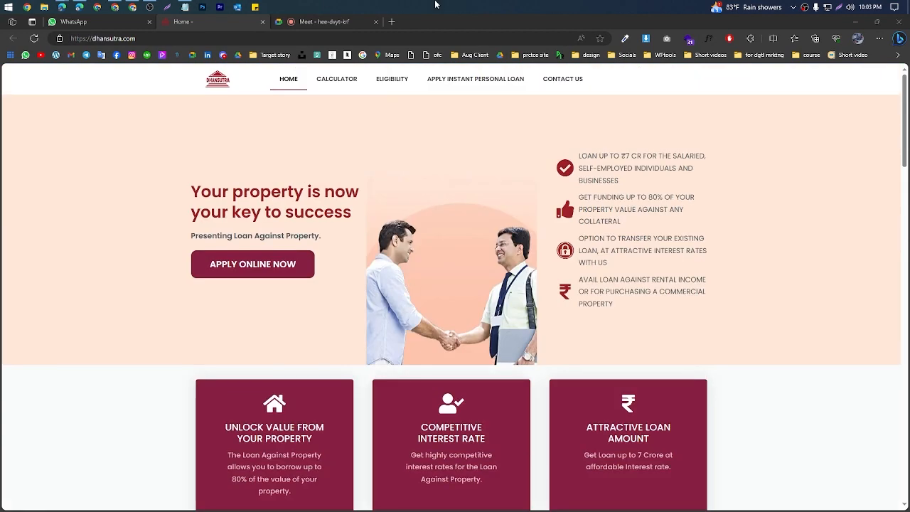
click(326, 23)
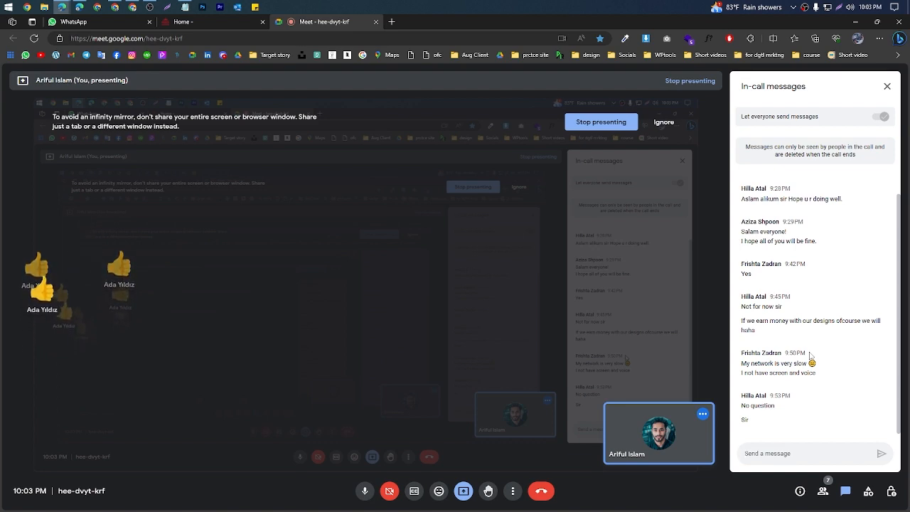
click(856, 21)
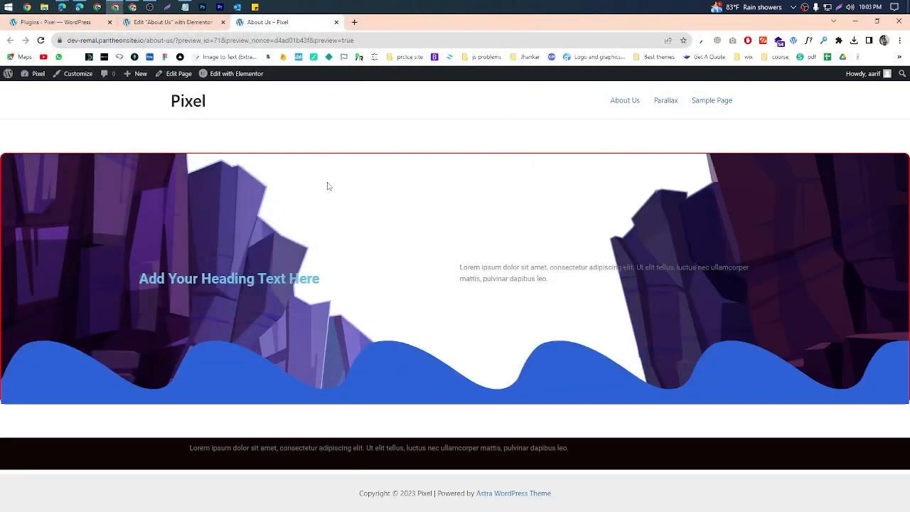
click(187, 25)
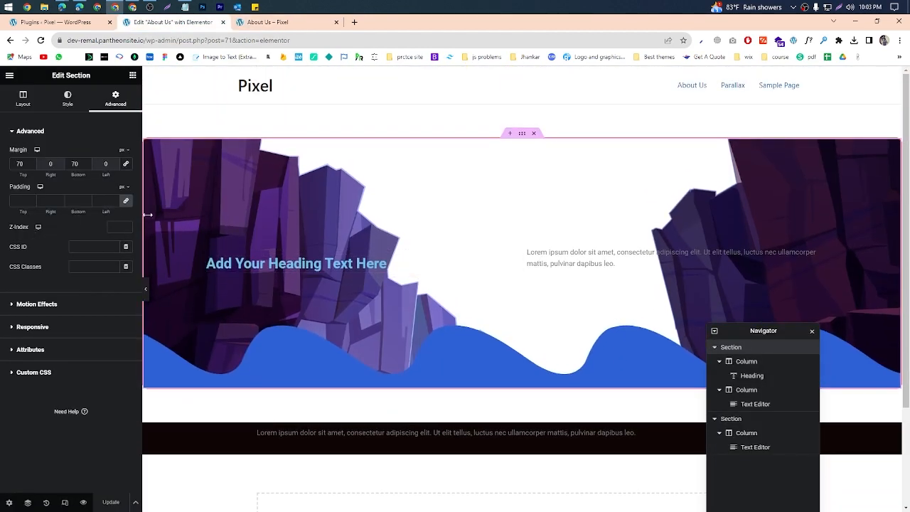
Step: Try a linked padding of 19 px on all sides of the cliff-image section and clear it again
scroll(148, 215, down, 1)
click(126, 203)
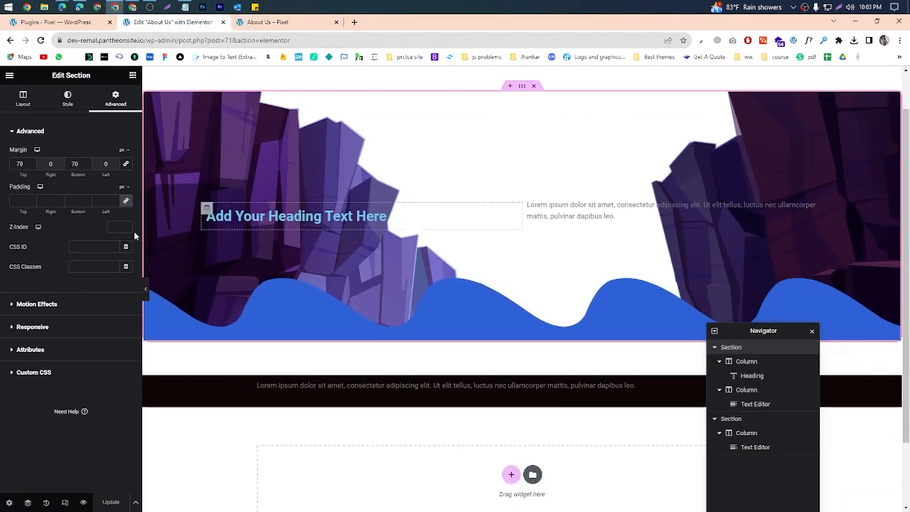
click(115, 202)
text(10)
click(114, 199)
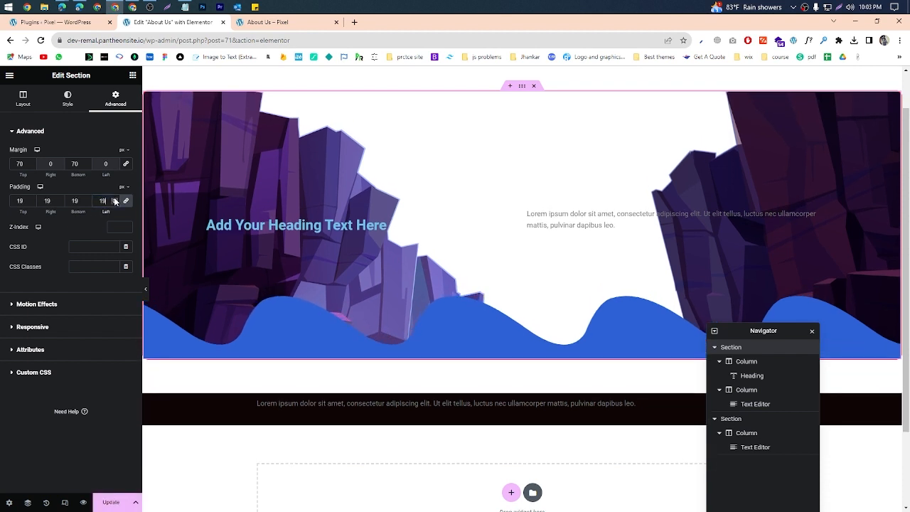
drag(112, 206, 84, 203)
key(BackSpace)
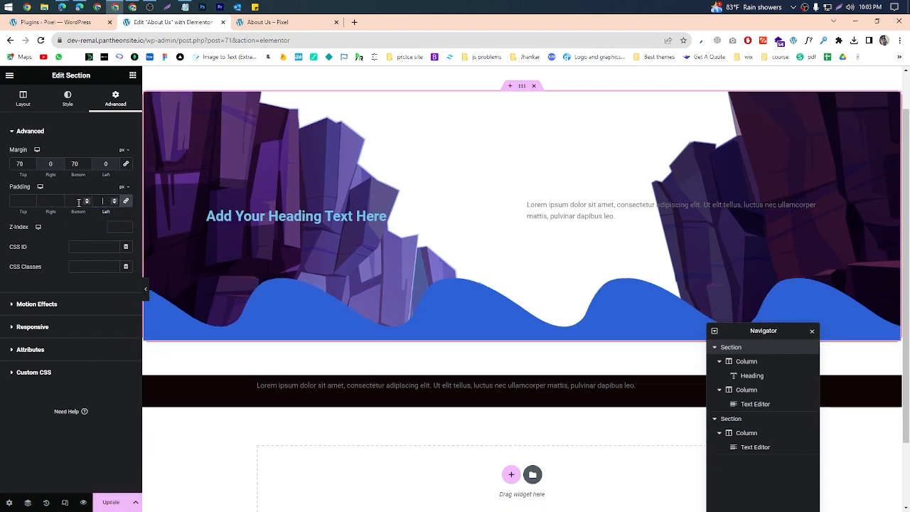
Step: On a screen capture of a blank Notepad page, draw one large rectangle containing two smaller rectangles side by side
click(185, 7)
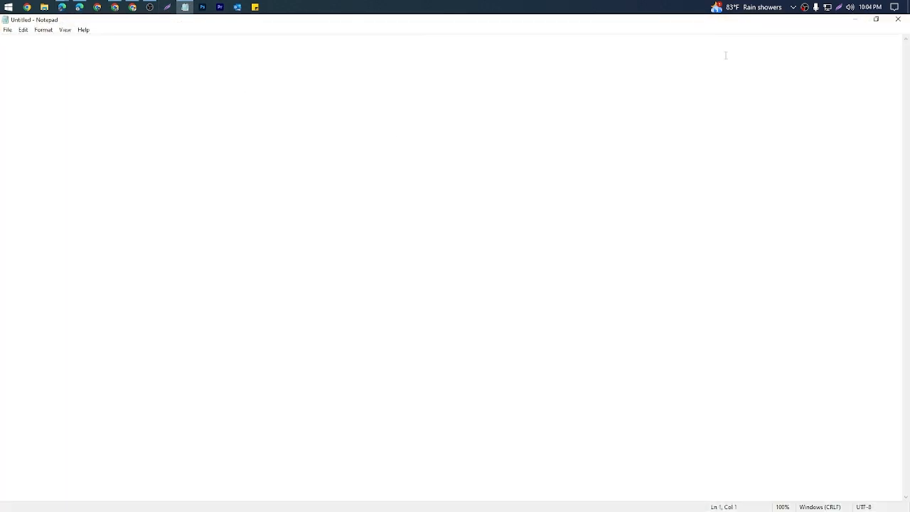
click(839, 7)
drag(1, 66, 904, 506)
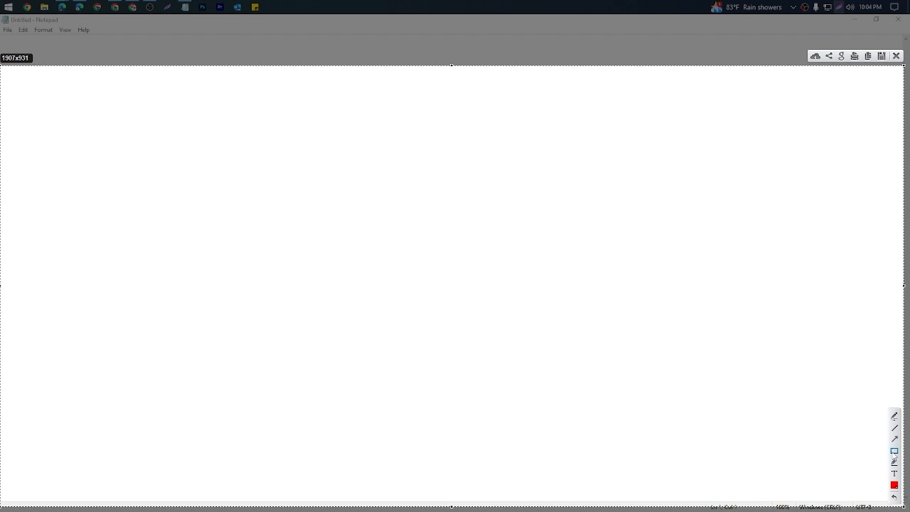
drag(12, 154, 874, 423)
drag(83, 232, 323, 293)
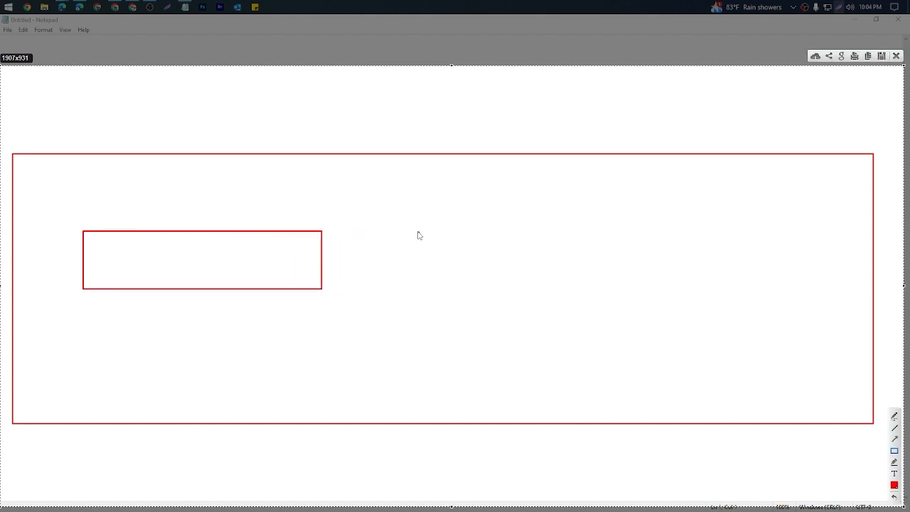
drag(416, 220, 686, 305)
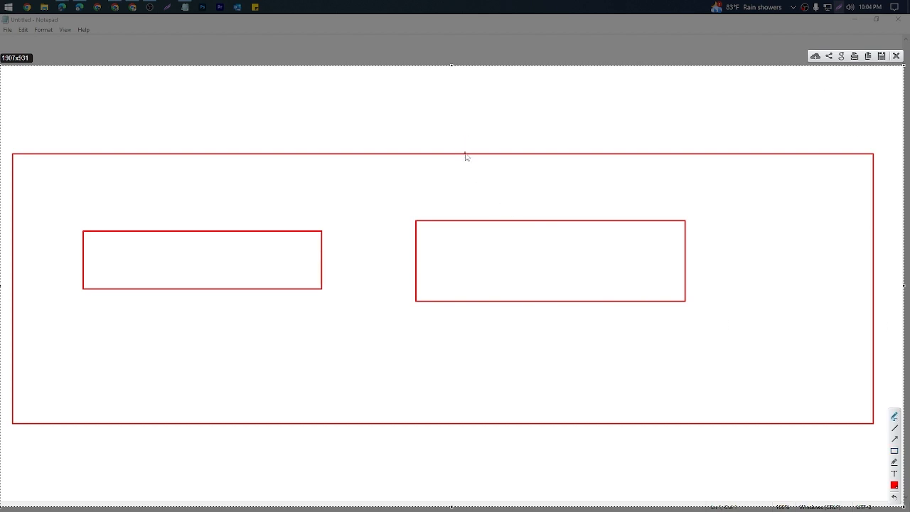
Step: Mark the space outside the large rectangle's upper and lower edges with the pen, and label the inner boxes 1 and 2
mouse_move(466, 156)
mouse_down()
mouse_move(467, 118)
mouse_move(456, 125)
mouse_move(477, 122)
mouse_move(466, 120)
mouse_move(461, 96)
mouse_move(477, 93)
mouse_move(500, 109)
mouse_move(470, 64)
mouse_up()
drag(449, 419, 449, 449)
mouse_move(434, 448)
mouse_down()
mouse_move(464, 441)
mouse_move(419, 444)
mouse_up()
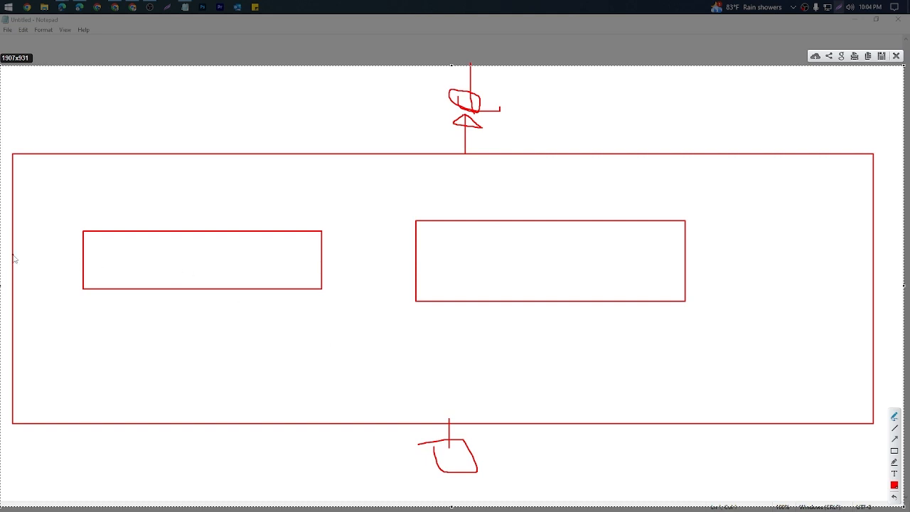
drag(14, 258, 75, 263)
mouse_move(174, 240)
mouse_down()
mouse_move(186, 273)
mouse_move(164, 265)
mouse_move(222, 261)
mouse_up()
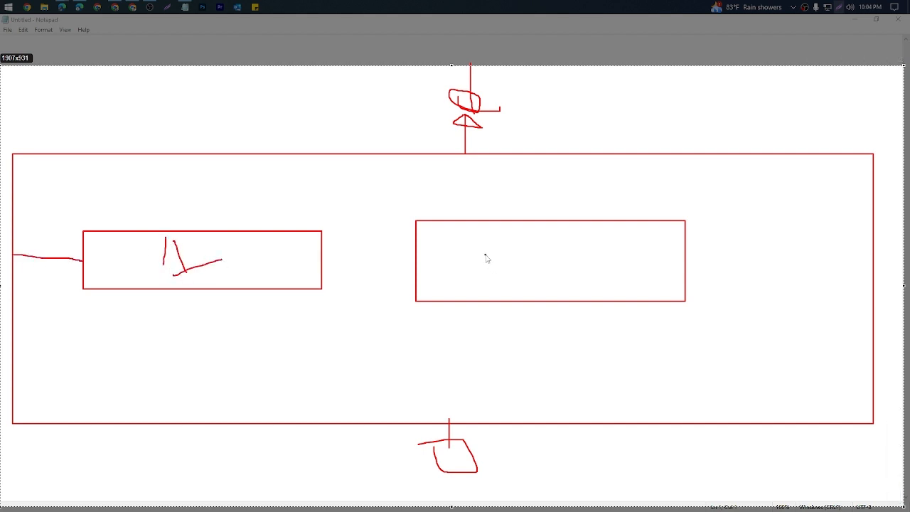
drag(486, 254, 550, 267)
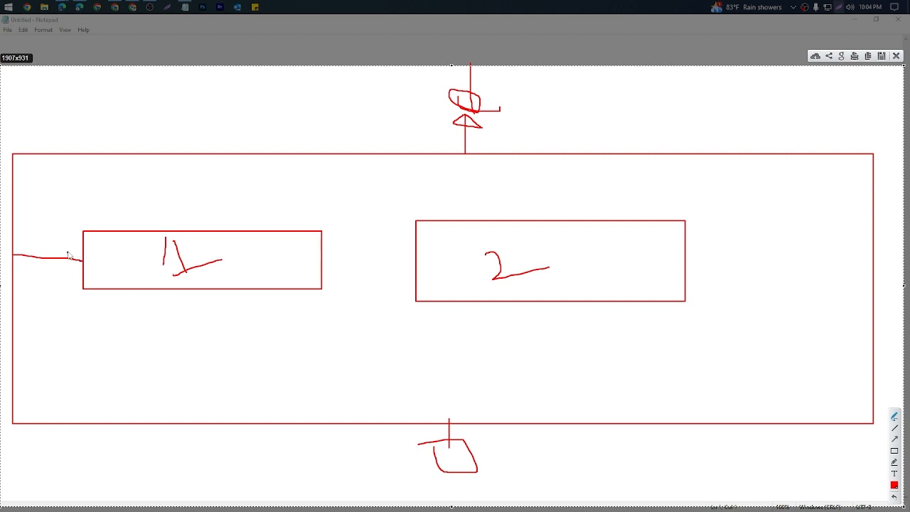
Step: Draw pen lines from boxes 1 and 2 out to the large rectangle's edges to mark the inner spacing
mouse_move(80, 254)
mouse_down()
mouse_move(6, 232)
mouse_move(118, 258)
mouse_up()
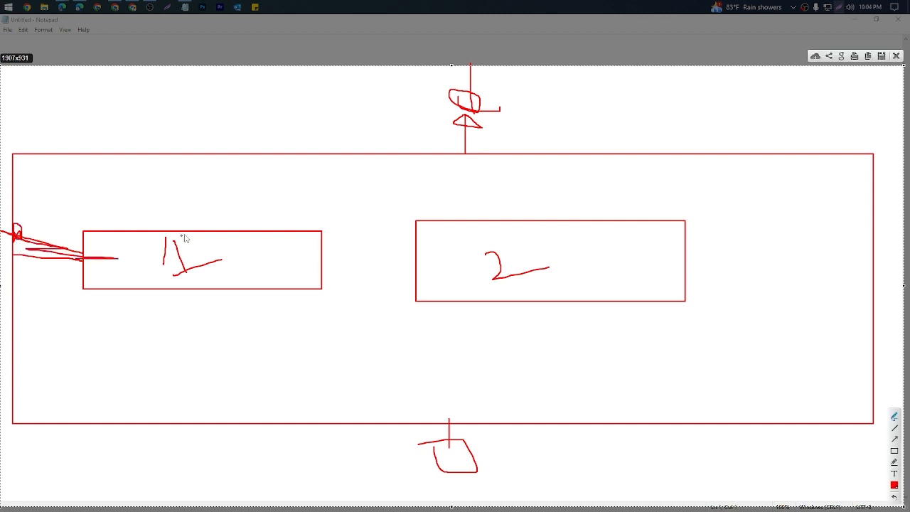
mouse_move(223, 233)
mouse_down()
mouse_move(218, 153)
mouse_move(234, 177)
mouse_move(225, 152)
mouse_up()
mouse_move(188, 294)
mouse_down()
mouse_move(185, 422)
mouse_move(170, 417)
mouse_move(188, 427)
mouse_move(190, 404)
mouse_up()
mouse_move(496, 297)
mouse_down()
mouse_move(520, 421)
mouse_move(504, 416)
mouse_move(524, 390)
mouse_up()
mouse_move(681, 271)
mouse_down()
mouse_move(874, 264)
mouse_move(872, 287)
mouse_move(858, 263)
mouse_up()
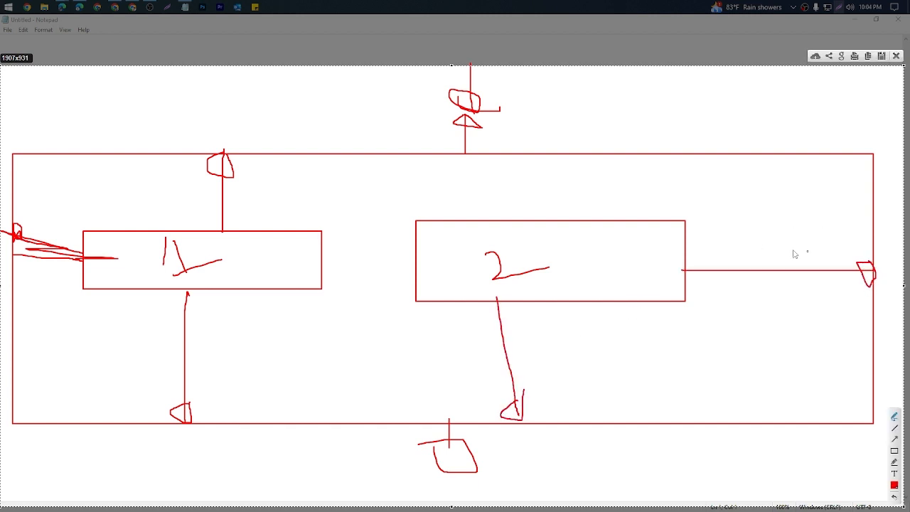
mouse_move(596, 225)
mouse_down()
mouse_move(591, 179)
mouse_move(574, 177)
mouse_move(597, 165)
mouse_move(585, 155)
mouse_up()
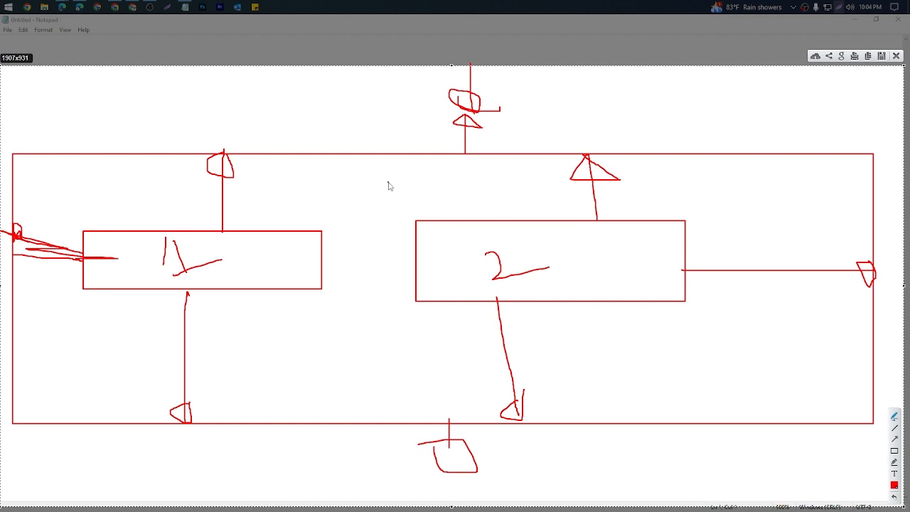
Step: Circle the gap between the two boxes and the mark above the large rectangle, then discard the capture and close Notepad
mouse_move(388, 186)
mouse_down()
mouse_move(372, 214)
mouse_move(376, 226)
mouse_move(387, 210)
mouse_up()
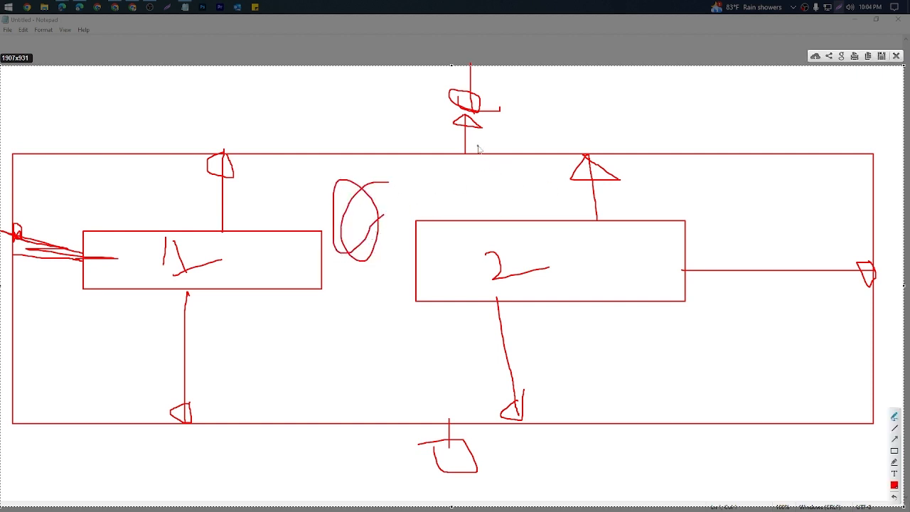
mouse_move(478, 148)
mouse_down()
mouse_move(498, 125)
mouse_move(491, 81)
mouse_move(445, 145)
mouse_up()
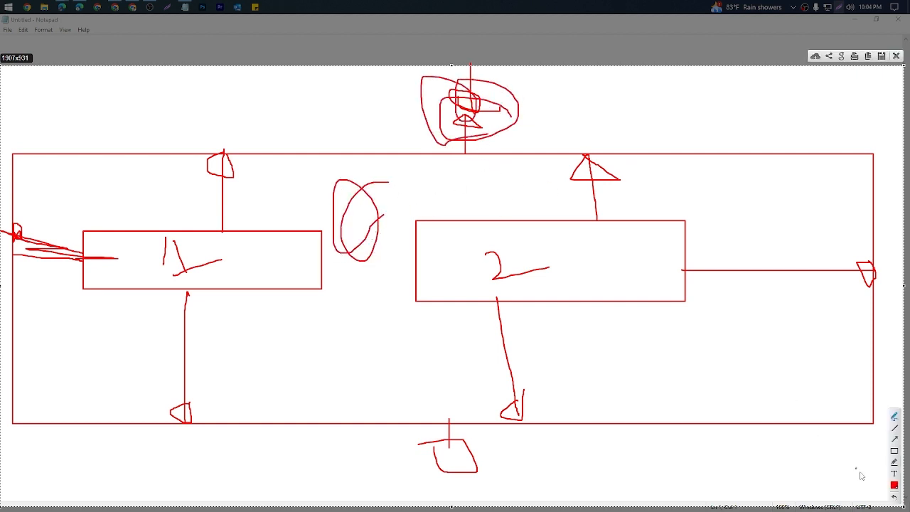
click(896, 56)
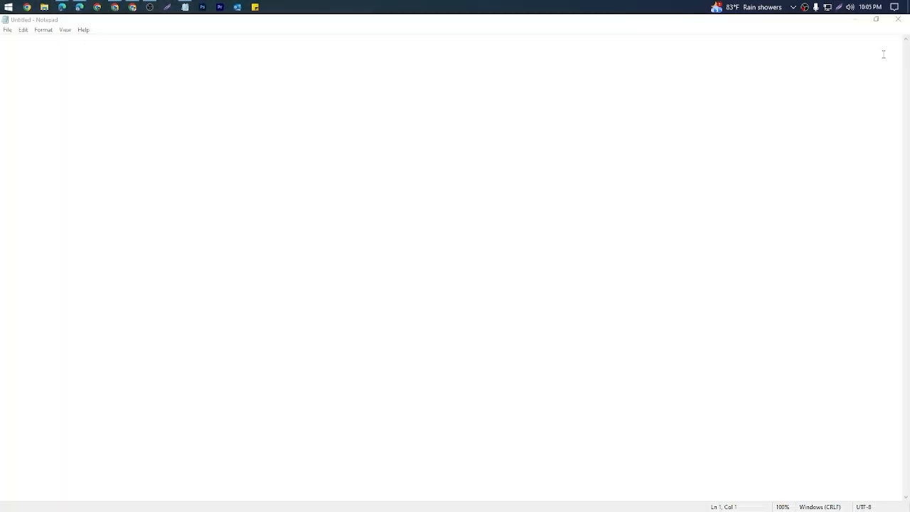
click(897, 20)
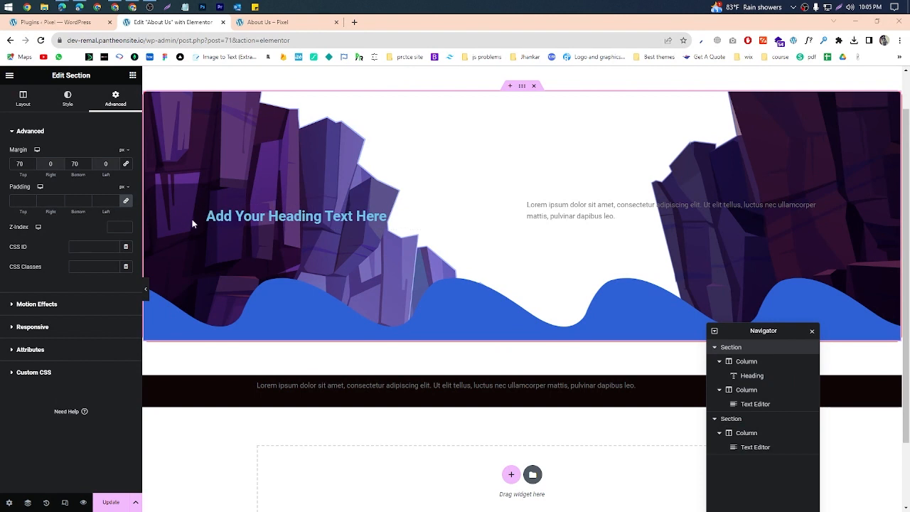
Step: Give the heading column a black classic background and the text column a bright blue one
click(207, 208)
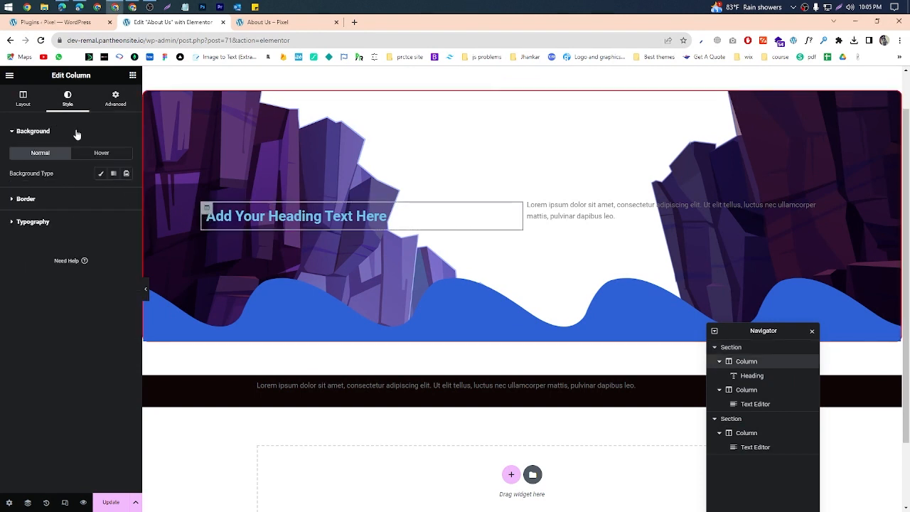
click(100, 175)
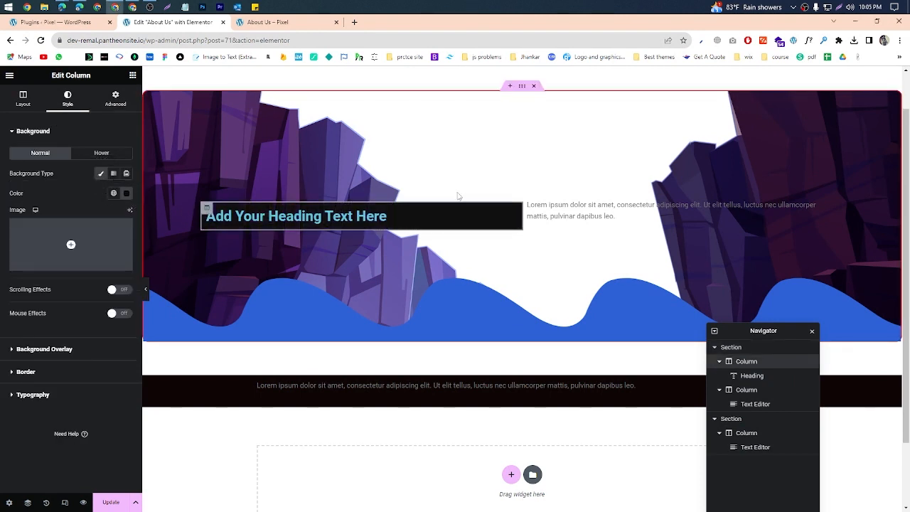
click(528, 199)
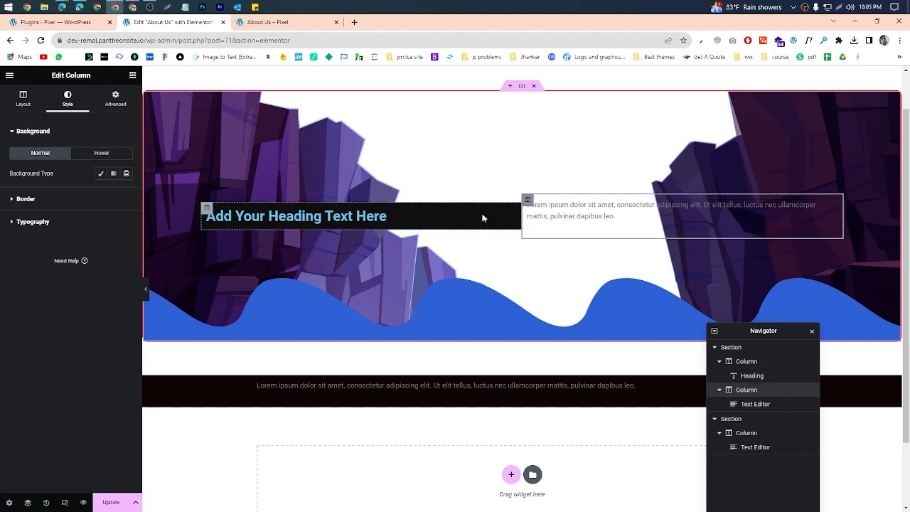
click(103, 176)
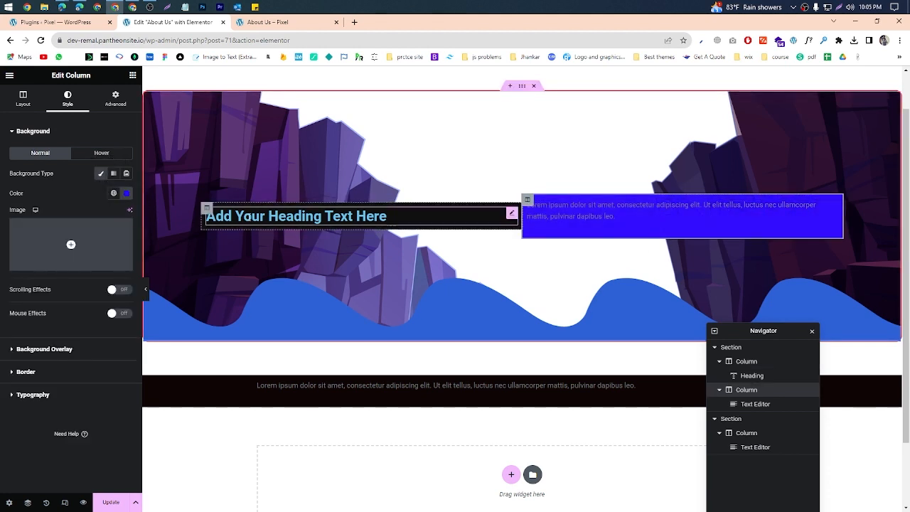
Step: Remove the cliff background image from the first section, update the page and reload its preview
scroll(459, 193, up, 1)
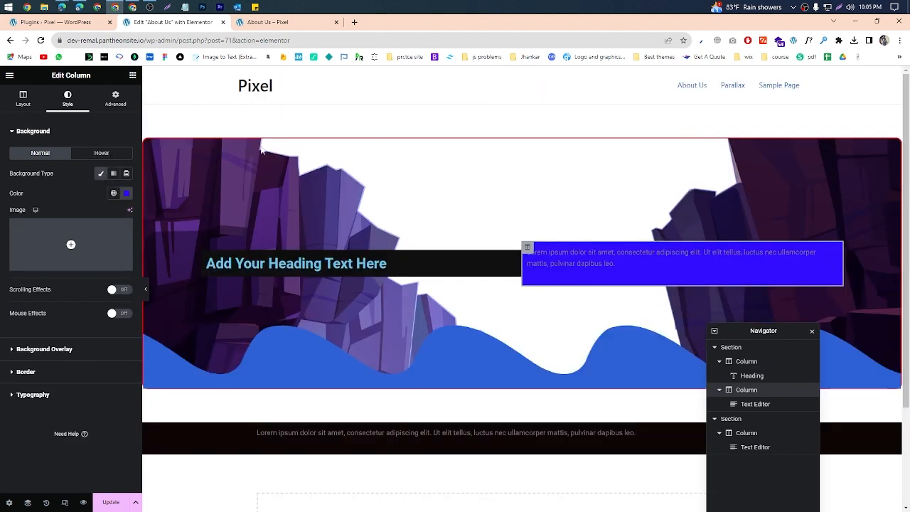
click(522, 134)
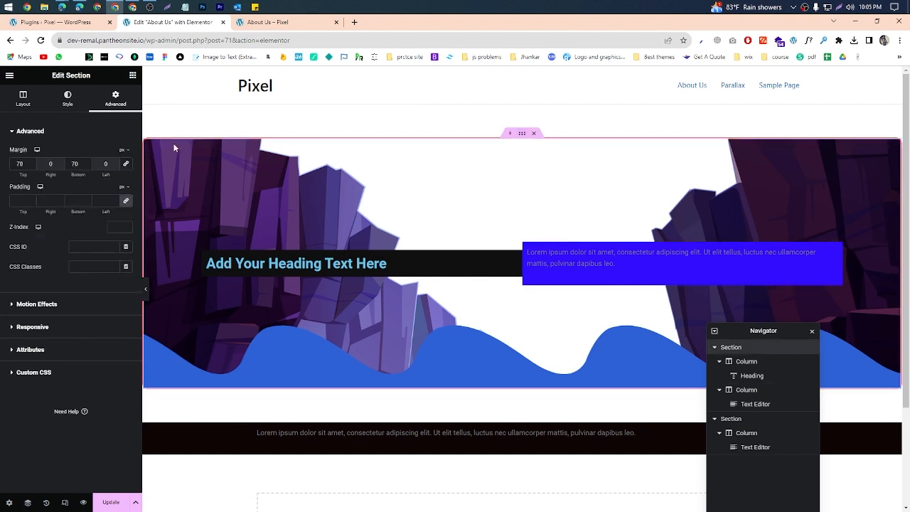
click(65, 106)
click(123, 227)
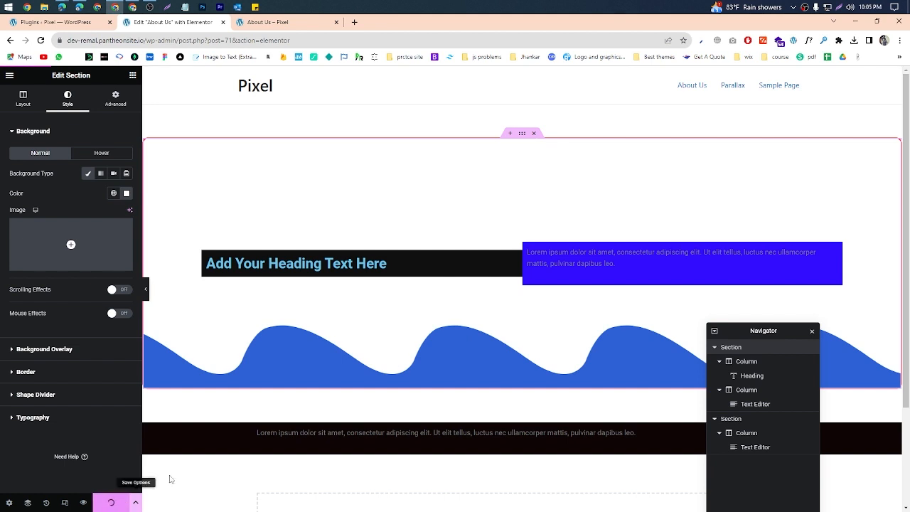
click(278, 25)
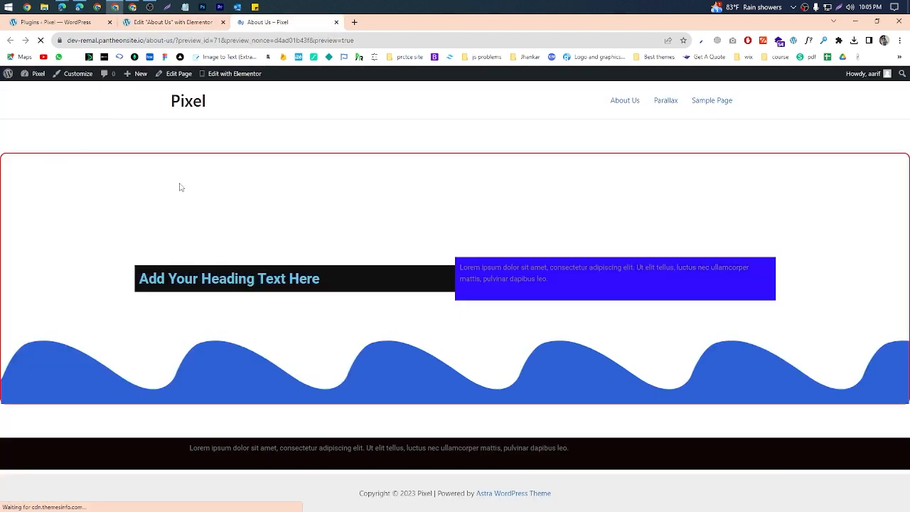
click(838, 10)
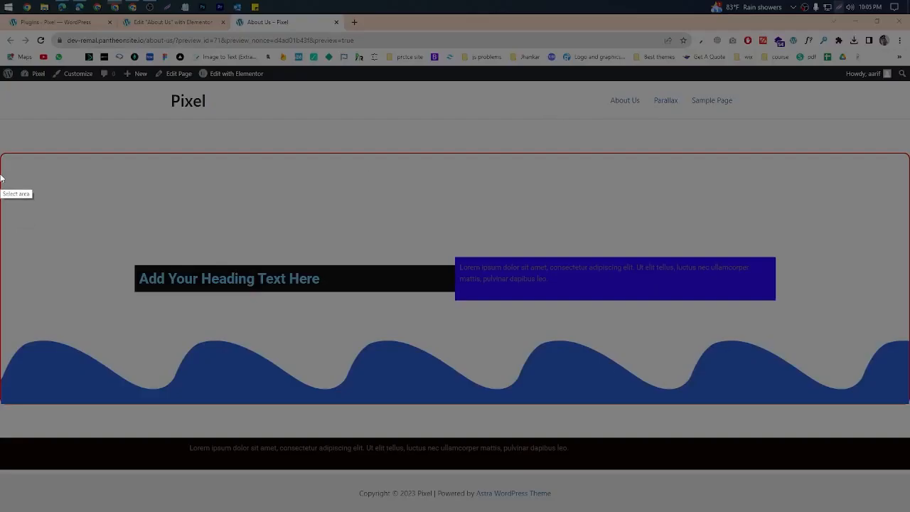
mouse_move(0, 146)
mouse_down()
mouse_move(285, 270)
mouse_move(787, 387)
mouse_move(759, 380)
mouse_up()
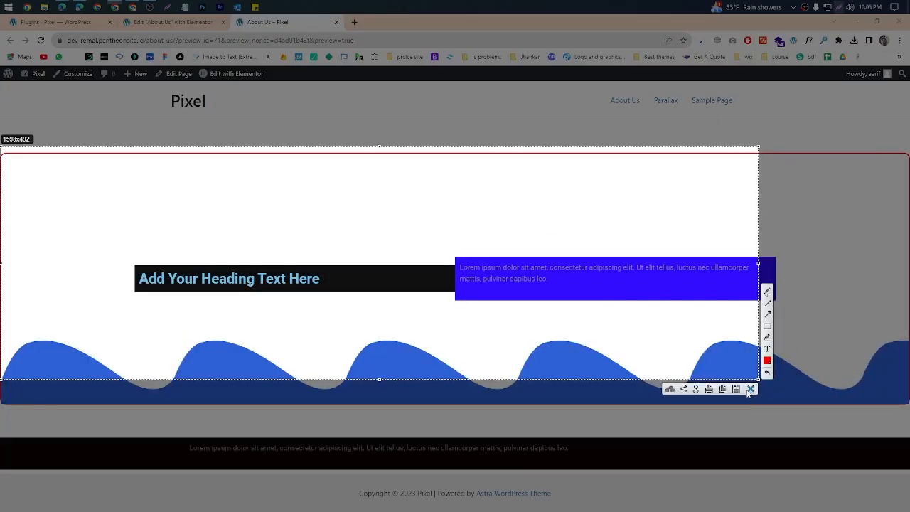
click(751, 389)
click(178, 22)
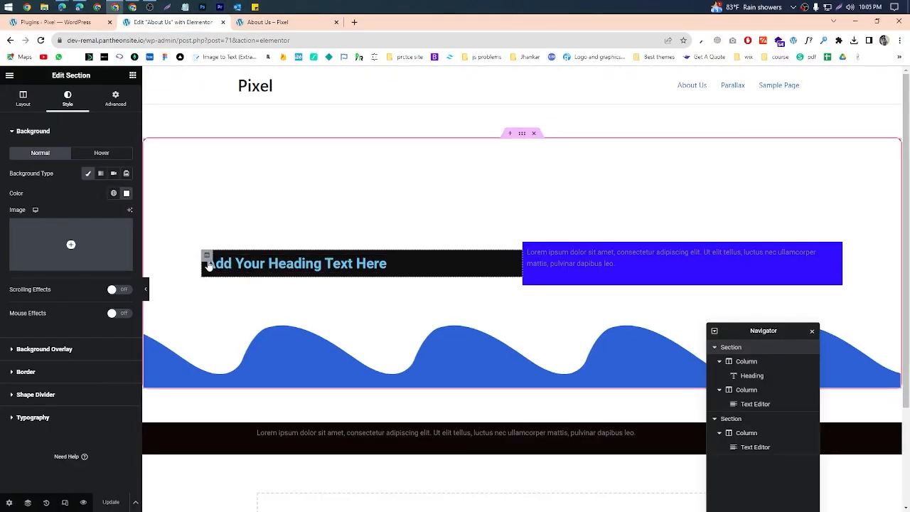
click(299, 23)
Step: In the Elementor editor, set the first section's content width to Full Width, update the page and view the preview
click(142, 22)
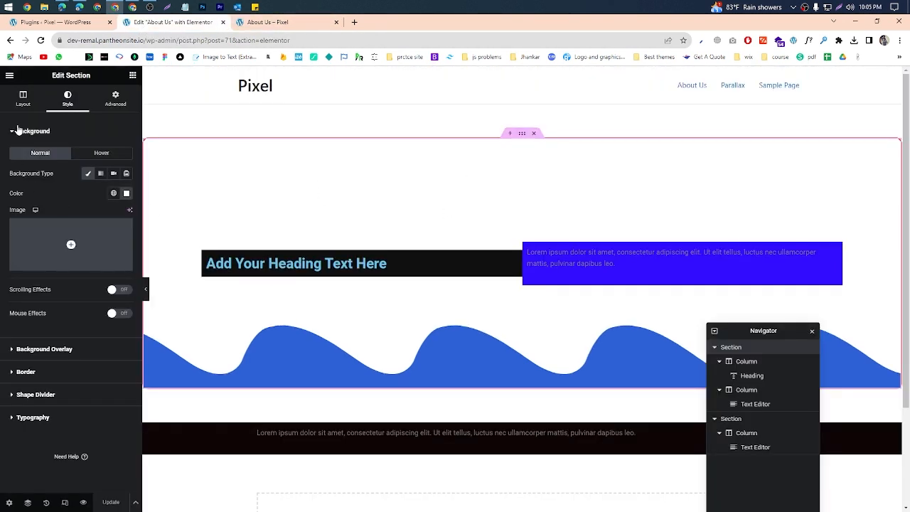
click(22, 98)
click(98, 154)
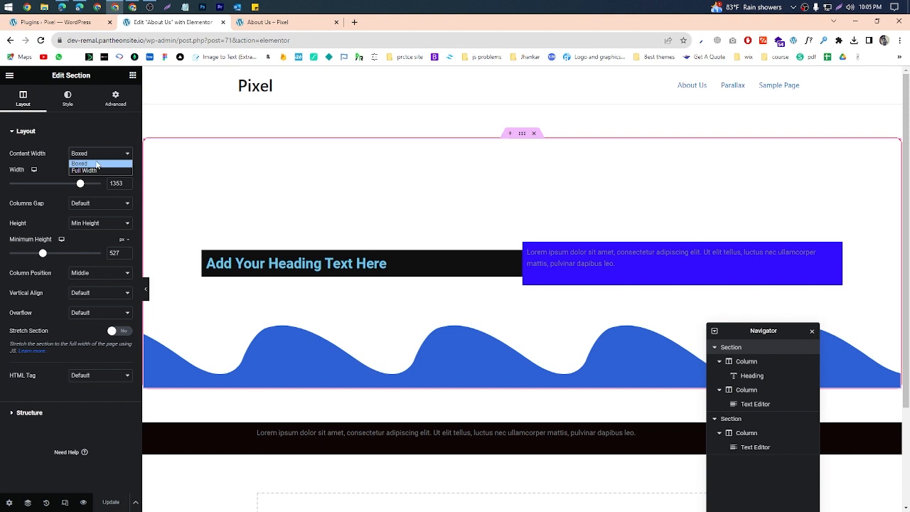
click(100, 169)
click(113, 502)
click(288, 22)
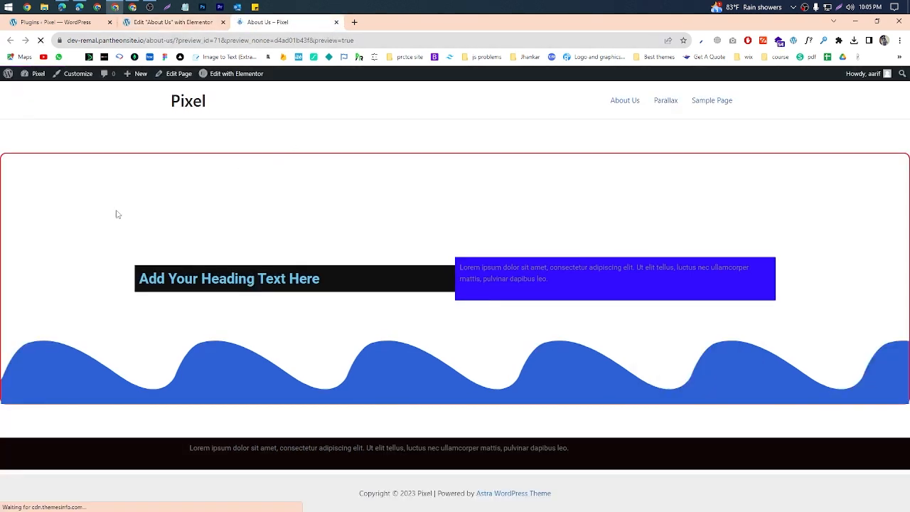
click(839, 8)
drag(1, 158, 705, 379)
click(698, 388)
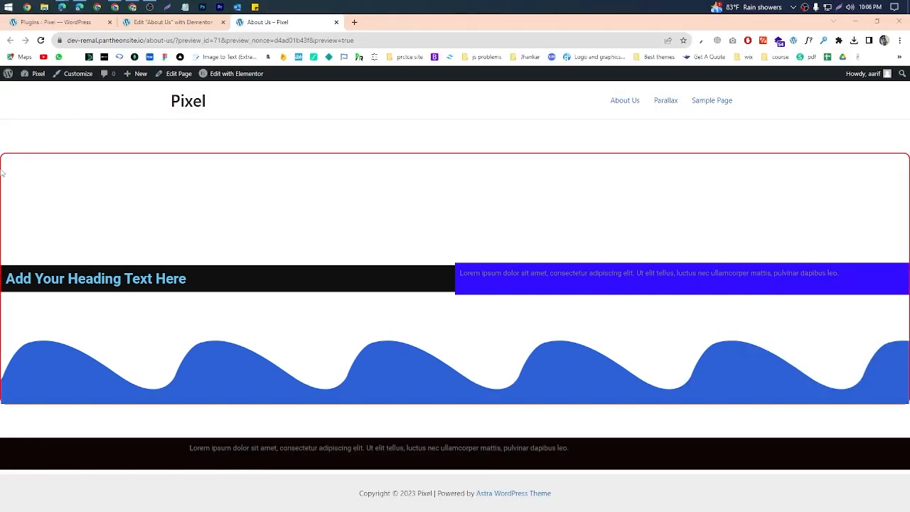
Step: Capture the first section in the preview, mark with the red pen where both columns touch the section's side edges, and discard the capture
click(839, 8)
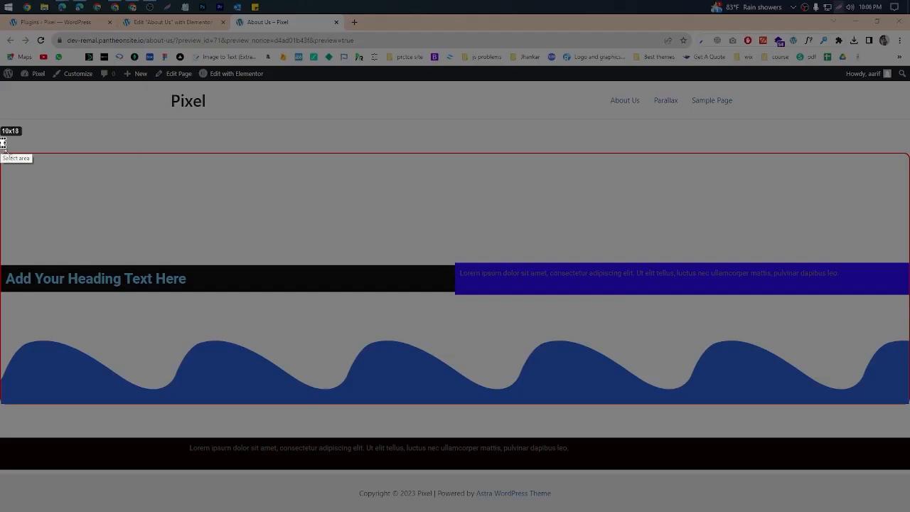
drag(0, 138, 909, 444)
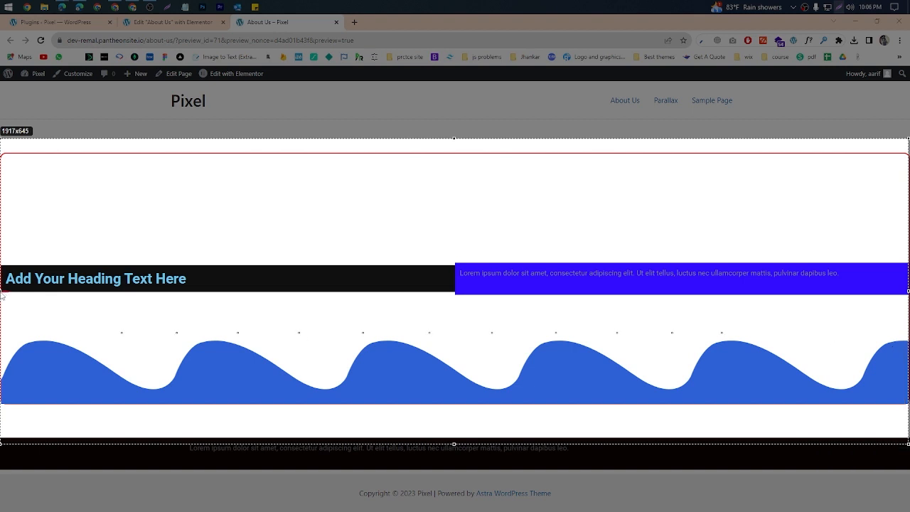
mouse_move(895, 264)
mouse_down()
mouse_move(902, 242)
mouse_move(872, 290)
mouse_up()
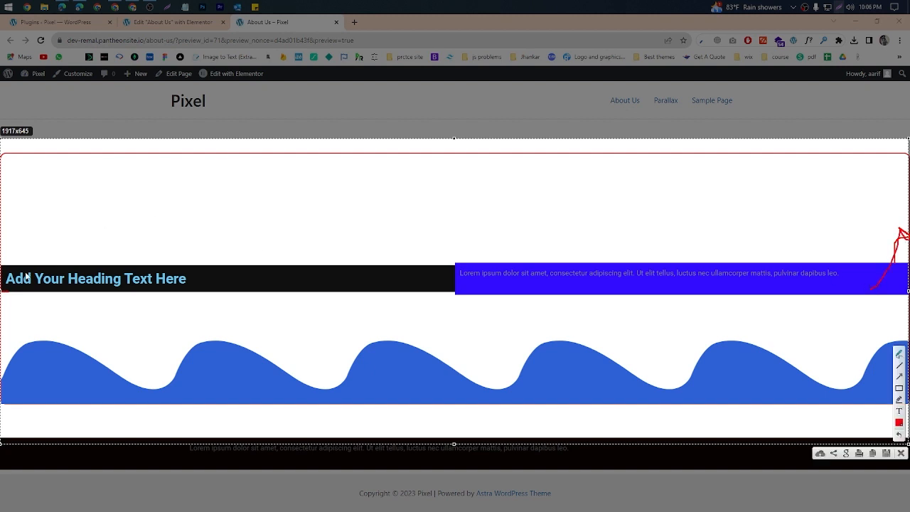
drag(24, 252, 3, 246)
mouse_move(892, 245)
mouse_down()
mouse_move(907, 254)
mouse_move(898, 242)
mouse_up()
click(901, 453)
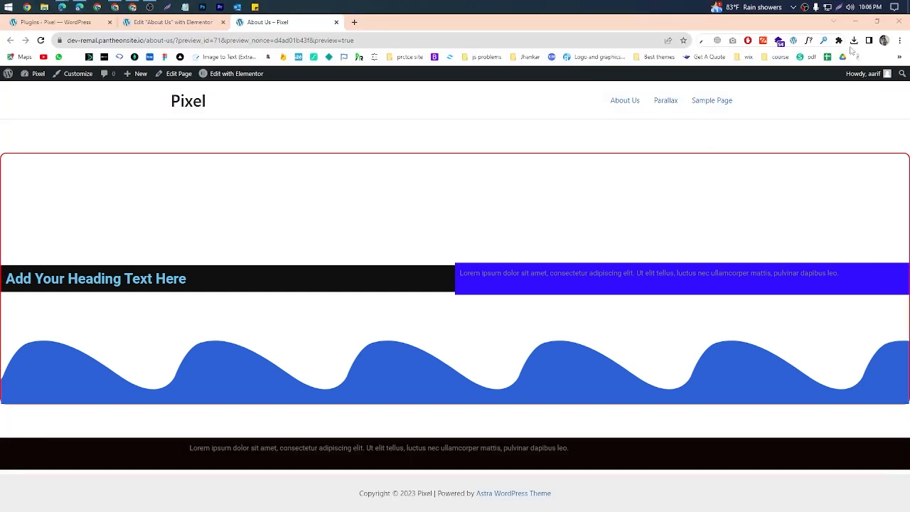
Step: Capture the first section again, draw a pen stroke in the empty area above the blue text column, and discard the capture
click(839, 7)
drag(2, 159, 891, 431)
mouse_move(652, 384)
mouse_down()
mouse_move(652, 362)
mouse_move(660, 376)
mouse_up()
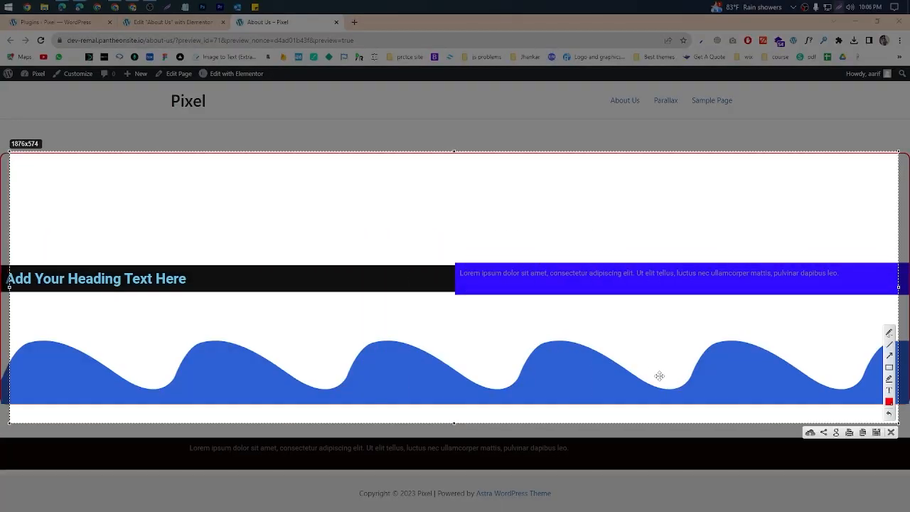
click(889, 333)
drag(708, 161, 716, 240)
click(890, 433)
Step: In the Elementor editor, unlink the first section's padding, set right and left to 60 px, update the page and view the preview
click(171, 22)
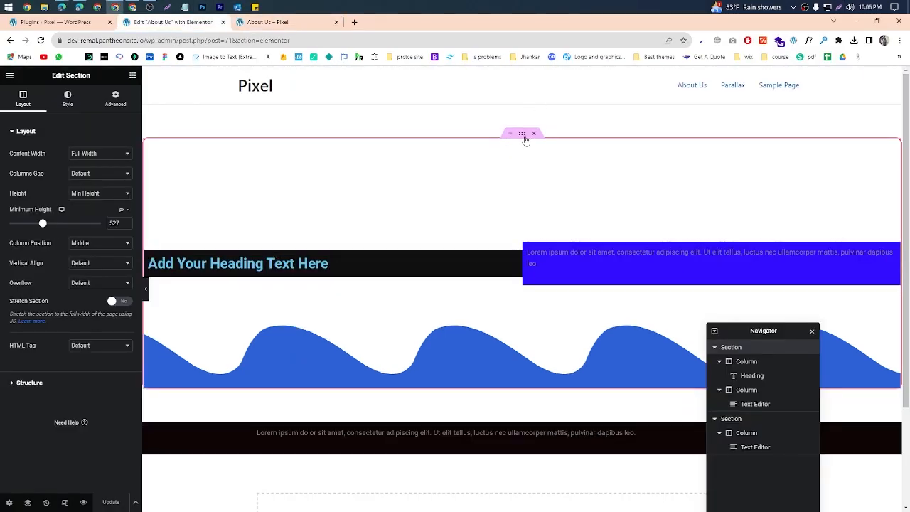
click(115, 98)
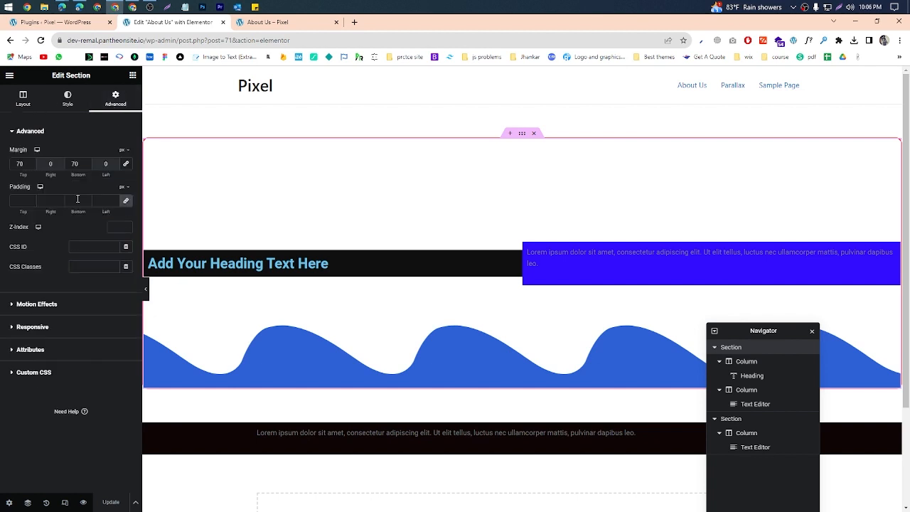
click(125, 205)
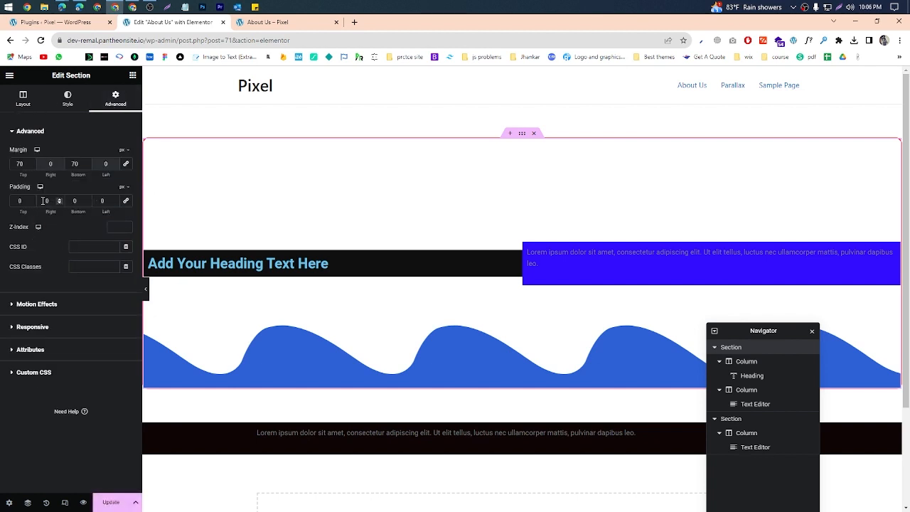
text(6)
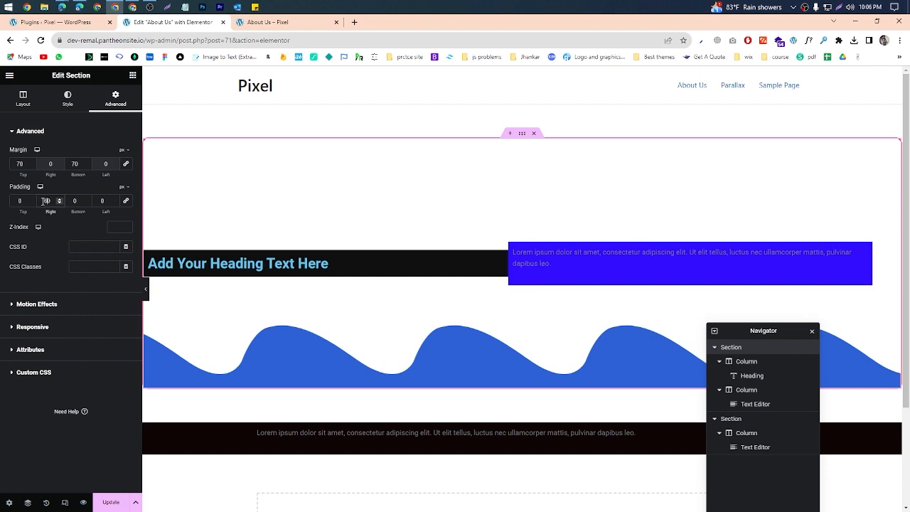
click(101, 201)
text(60)
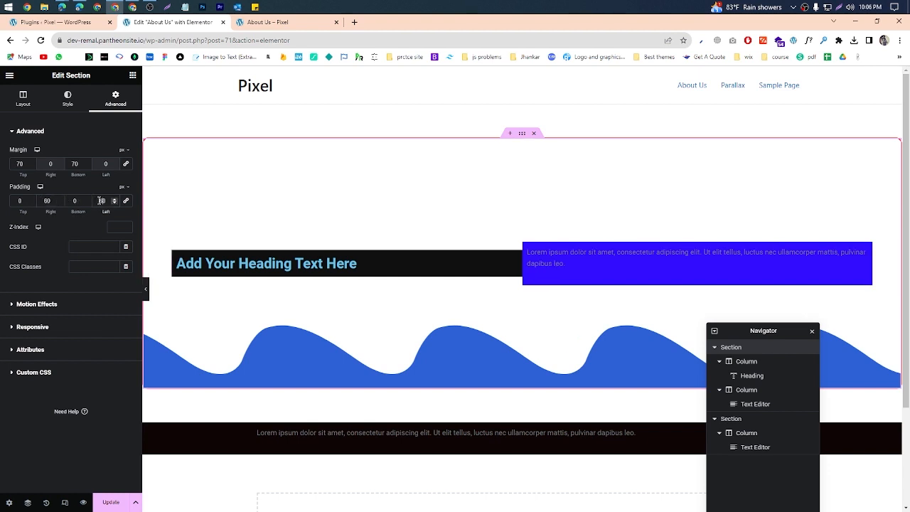
click(112, 502)
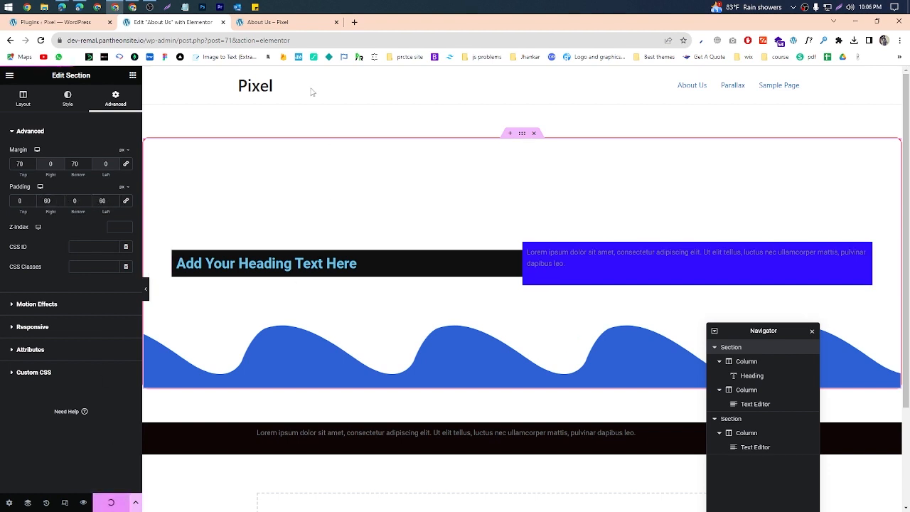
click(274, 25)
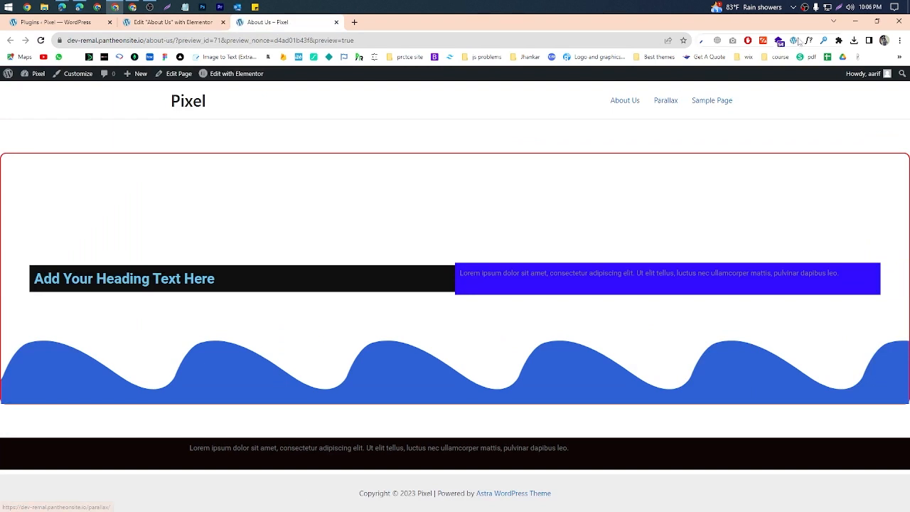
Step: Capture the previewed section, mark the side gaps, the heading column's corner and the section's top edge in red, then discard the capture
click(840, 7)
drag(1, 154, 909, 429)
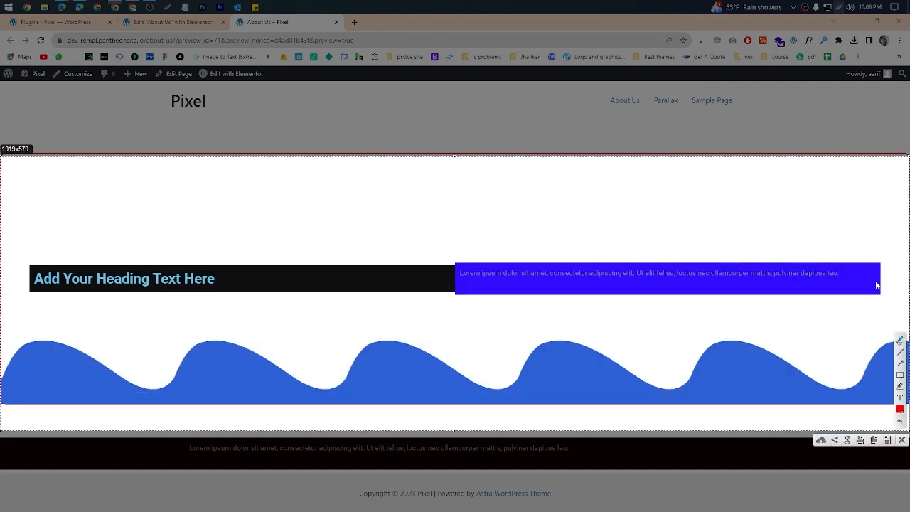
drag(877, 278, 902, 285)
mouse_move(34, 277)
mouse_down()
mouse_move(1, 276)
mouse_move(14, 279)
mouse_up()
drag(32, 261, 42, 289)
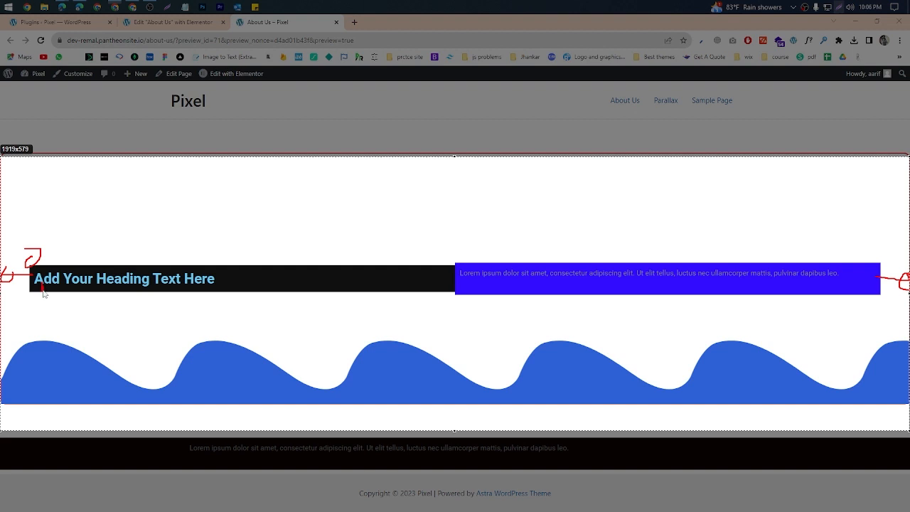
mouse_move(43, 295)
mouse_down()
mouse_move(56, 263)
mouse_move(98, 265)
mouse_up()
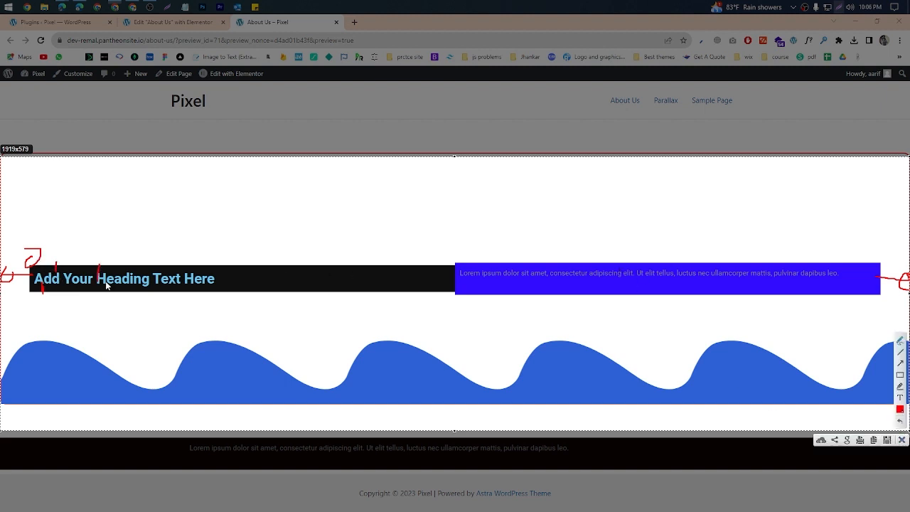
mouse_move(74, 251)
mouse_down()
mouse_move(43, 255)
mouse_move(77, 257)
mouse_up()
mouse_move(485, 146)
mouse_down()
mouse_move(431, 171)
mouse_move(469, 153)
mouse_move(525, 194)
mouse_up()
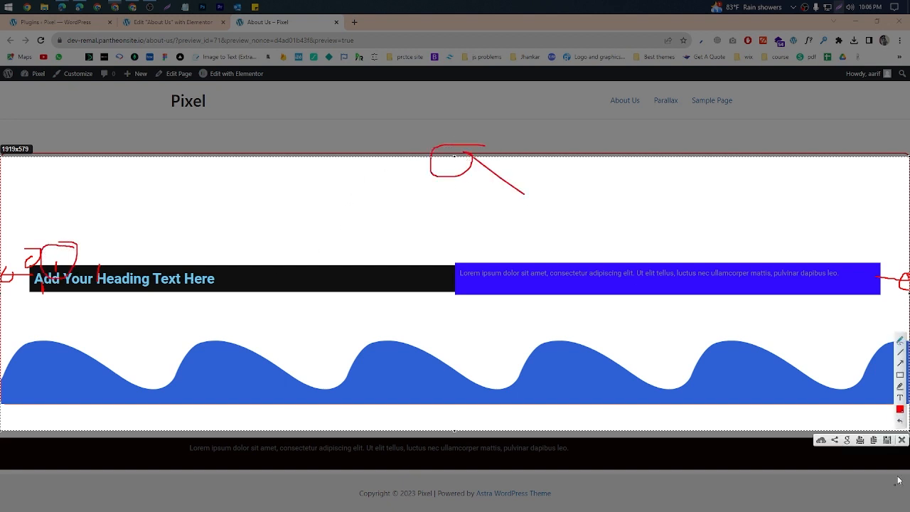
click(902, 441)
Step: Return to the Elementor editor, select the heading column and open its margin and padding settings
click(168, 22)
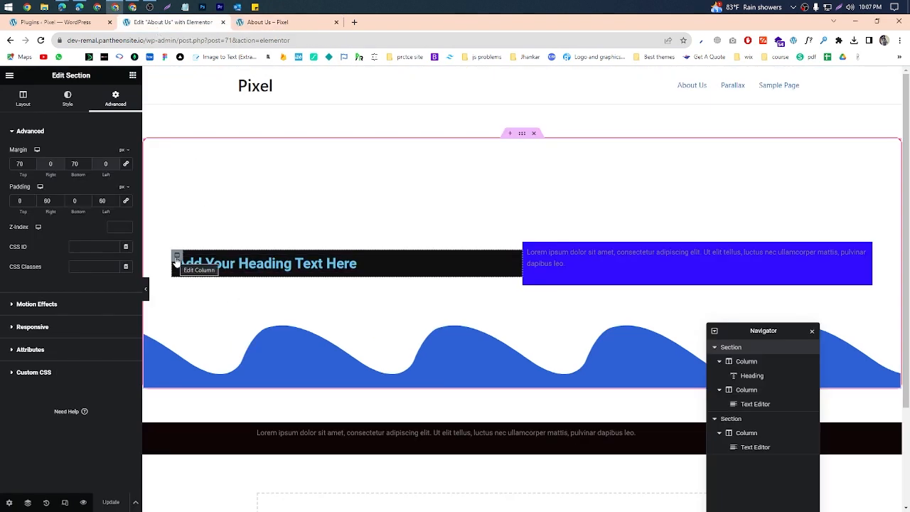
click(176, 256)
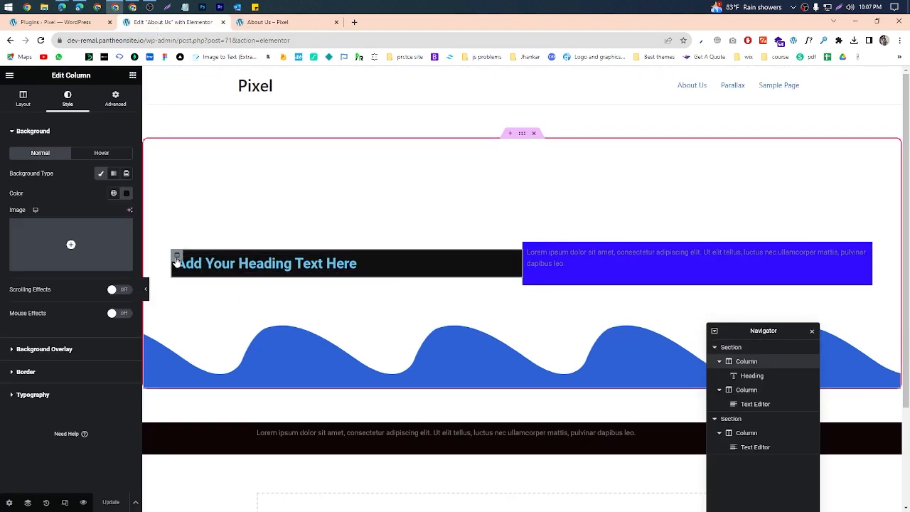
click(523, 135)
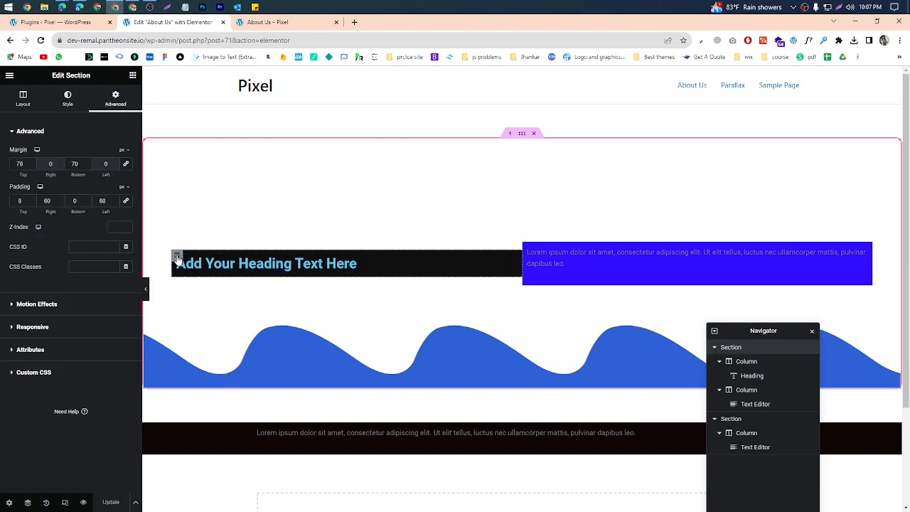
click(176, 254)
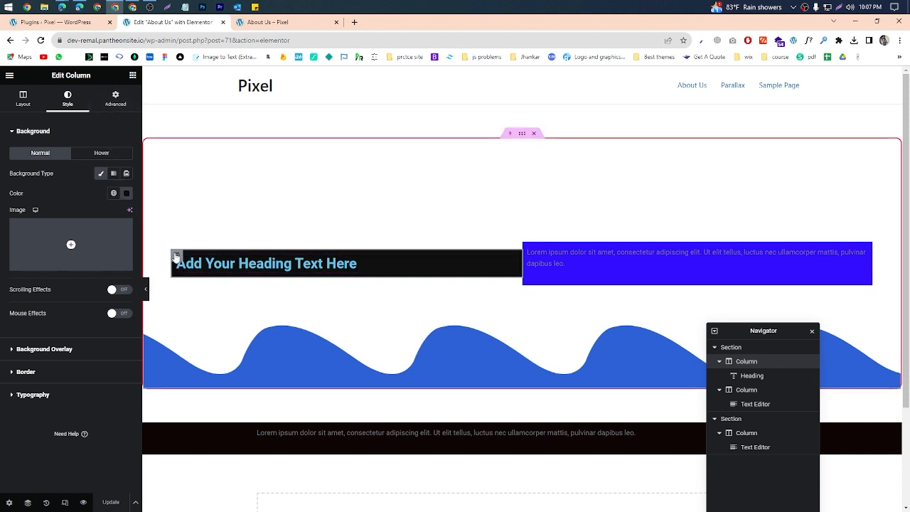
click(118, 109)
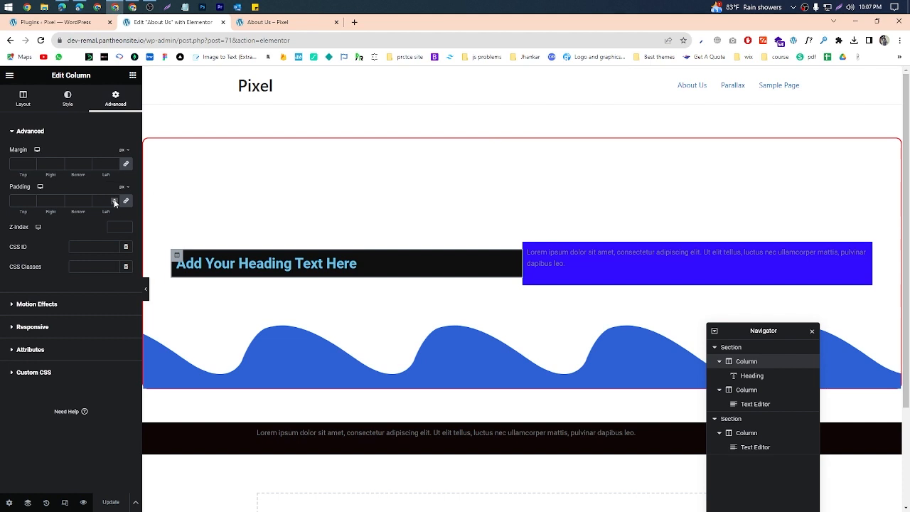
Step: Capture the heading column's padding fields, circle the link-values control, and discard the capture
click(839, 8)
drag(1, 172, 169, 233)
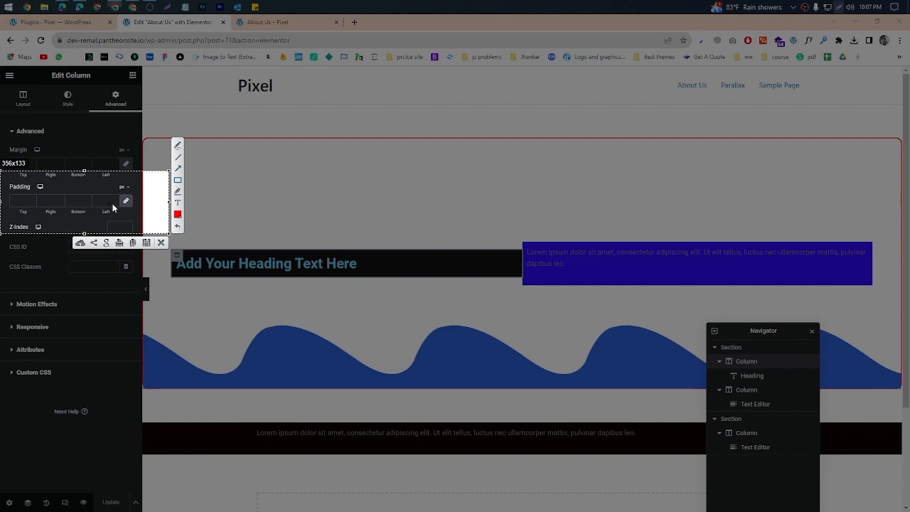
drag(116, 192, 136, 209)
click(161, 243)
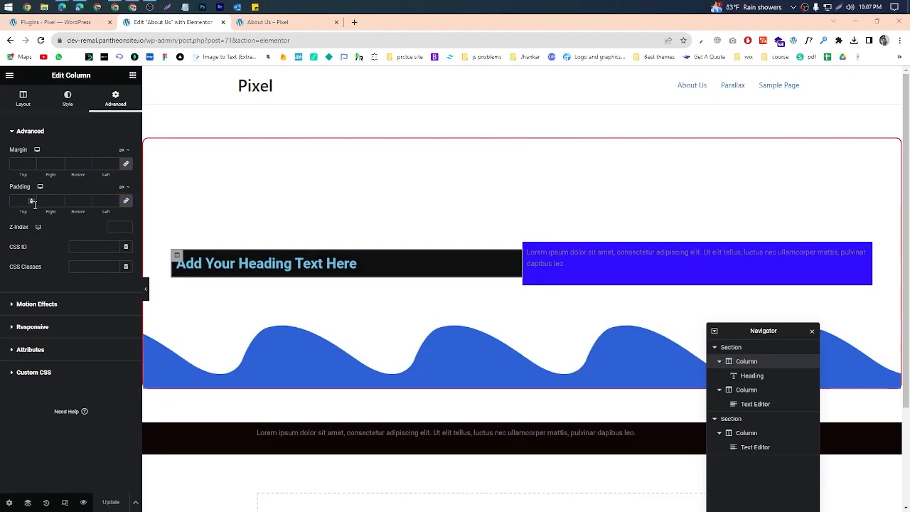
Step: Set the heading column's linked padding to 41 px on all sides, update the page and reload its preview
click(19, 200)
click(32, 199)
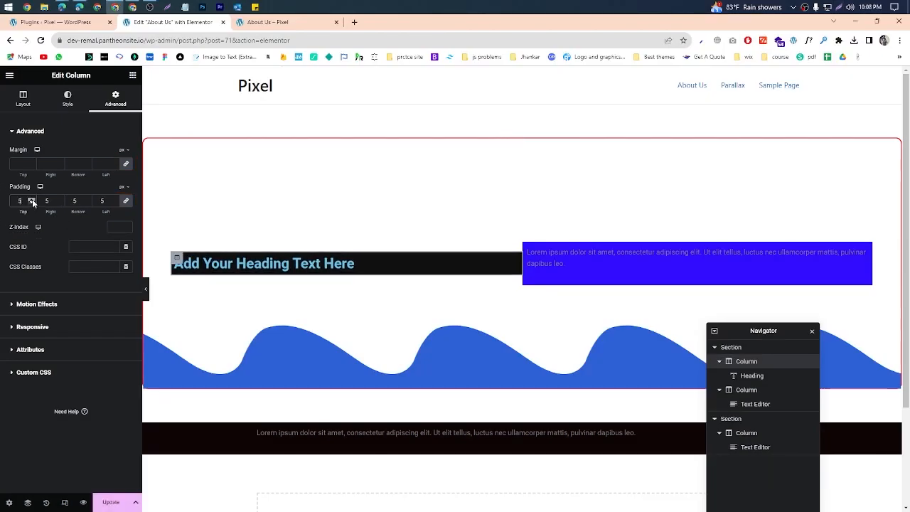
click(32, 199)
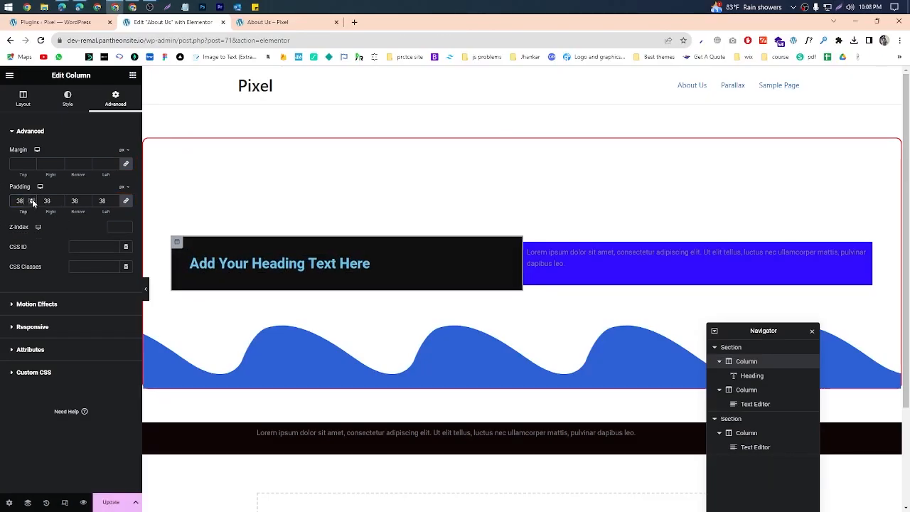
click(32, 199)
click(32, 200)
click(108, 505)
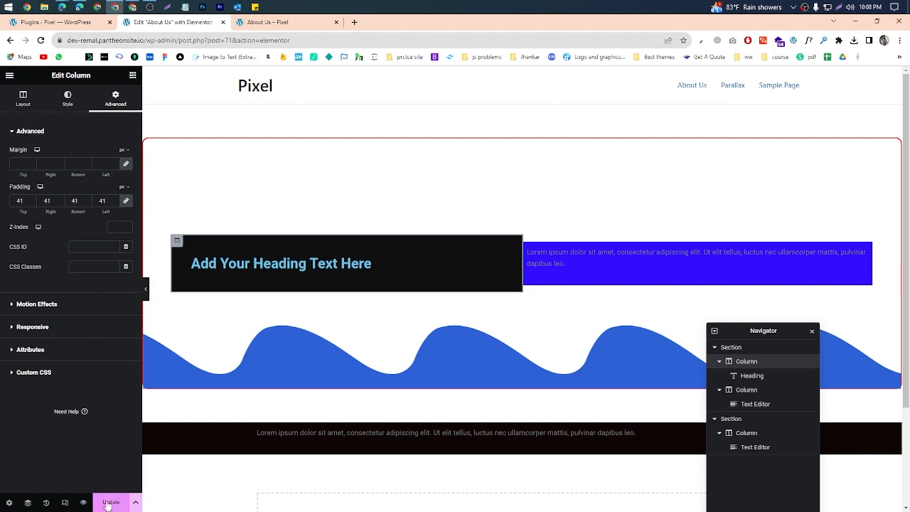
click(282, 19)
key(ctrl+r)
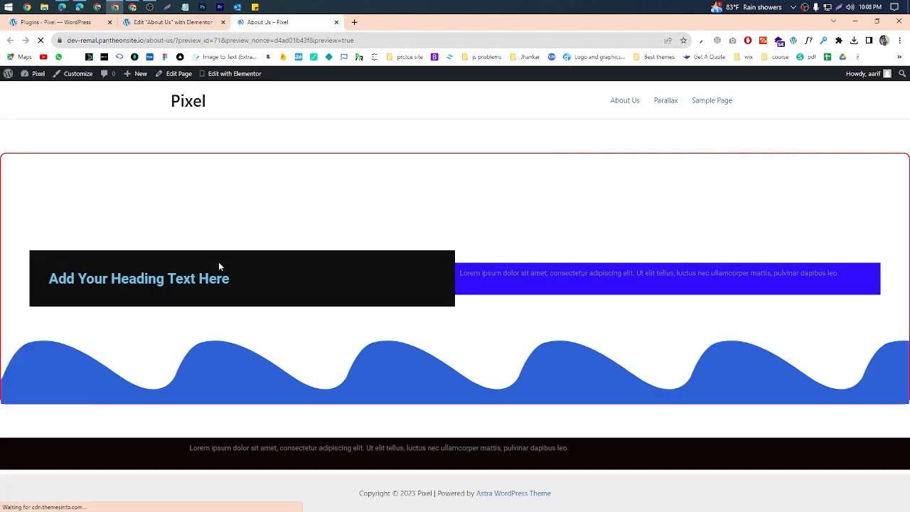
Step: Capture the previewed heading column, draw red lines across its height and along both sides of the heading text, and discard the capture
click(840, 8)
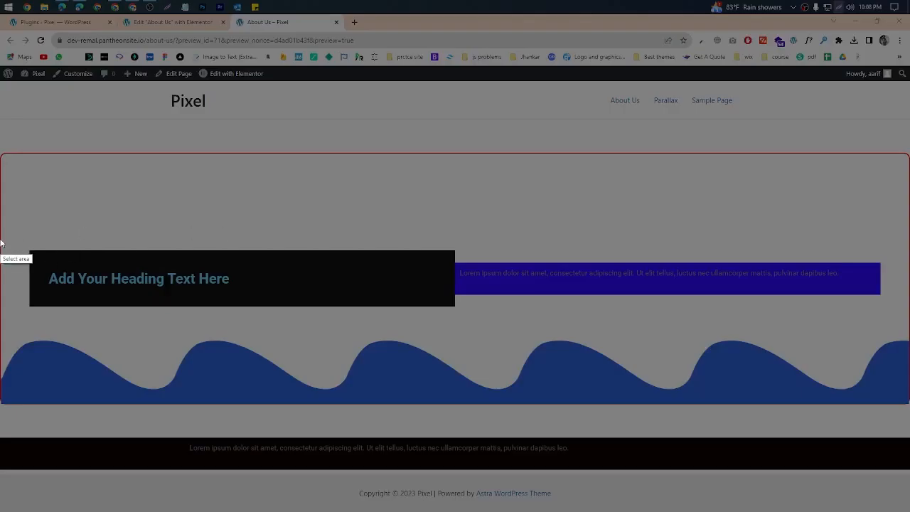
drag(10, 234, 554, 371)
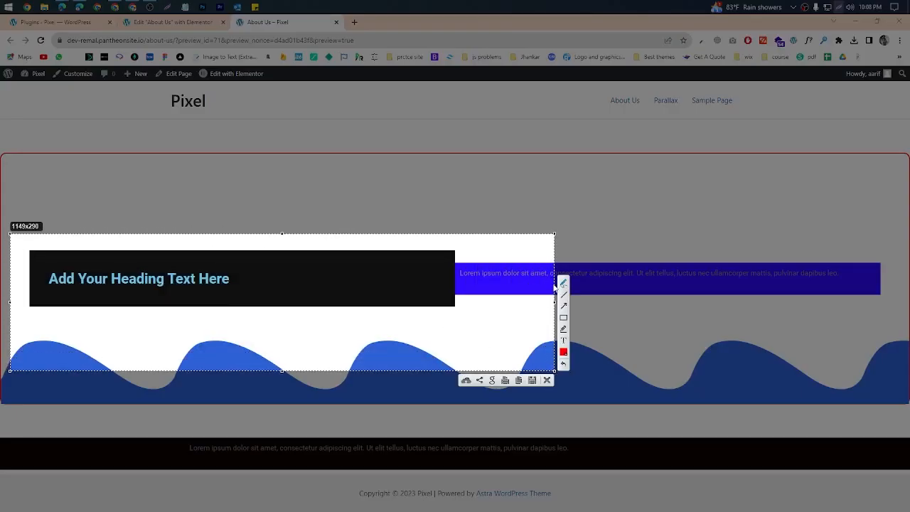
drag(187, 251, 186, 308)
drag(51, 275, 23, 277)
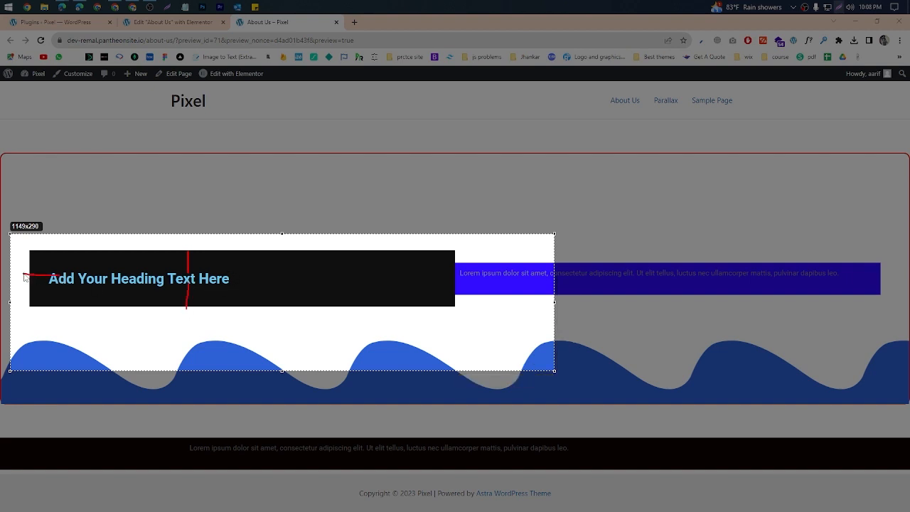
drag(231, 278, 456, 280)
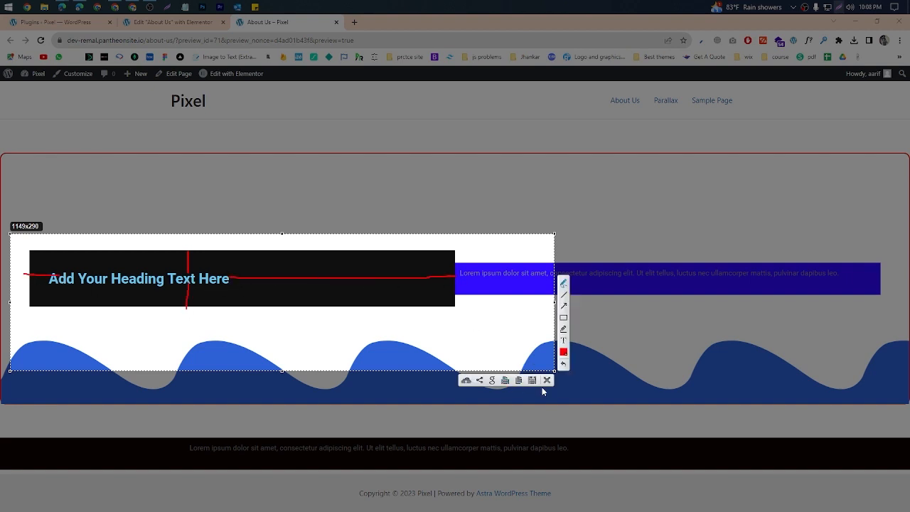
click(547, 381)
Step: In the Elementor editor, reset the heading column's padding to 0, unlink the sides and set only the left padding to 40 px
key(ctrl+shift+Tab)
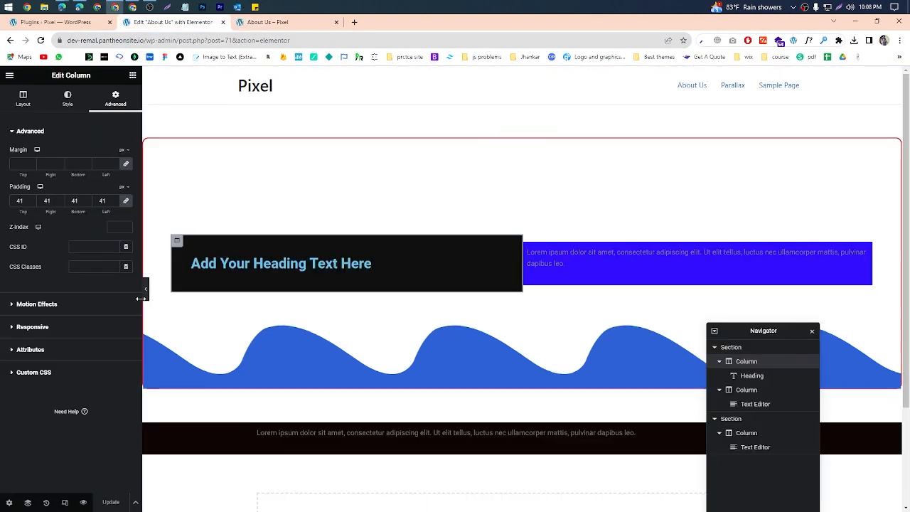
drag(109, 201, 96, 204)
text(0)
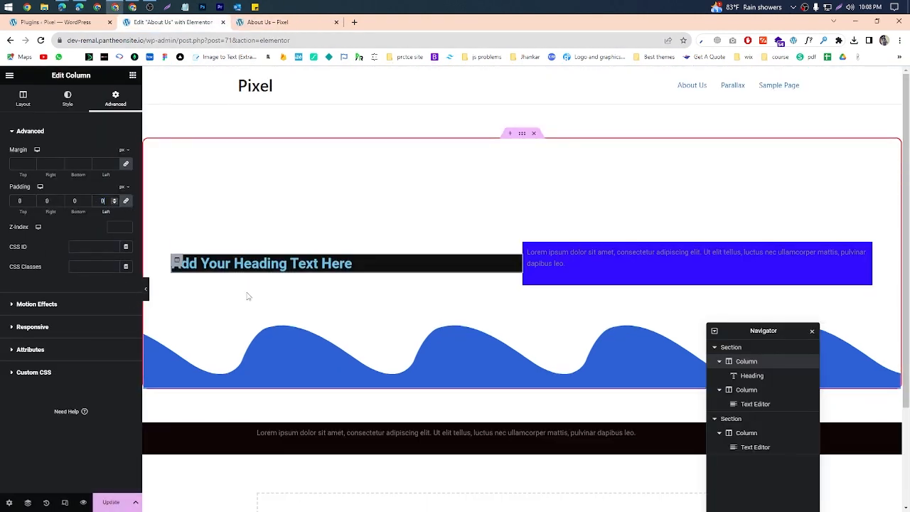
click(129, 205)
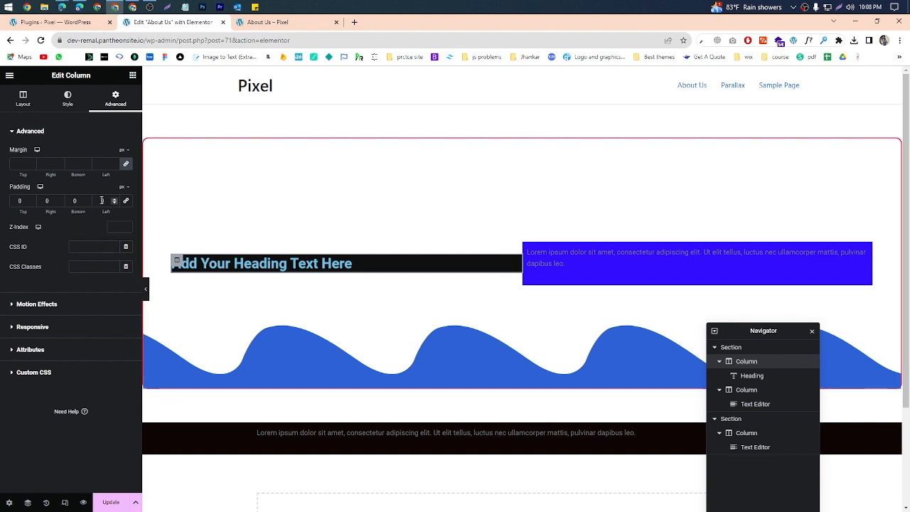
text(4)
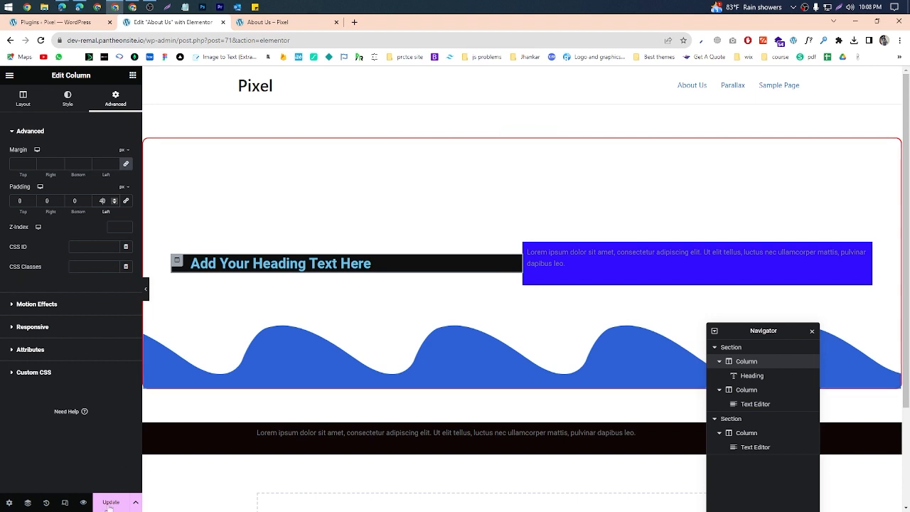
Step: Update the page with the heading column's left-only padding and reload its preview
click(284, 26)
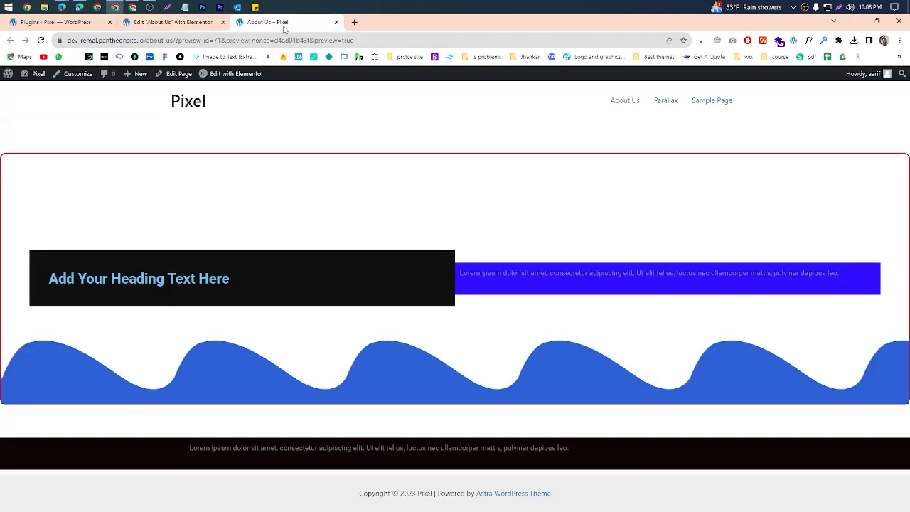
click(177, 26)
click(108, 502)
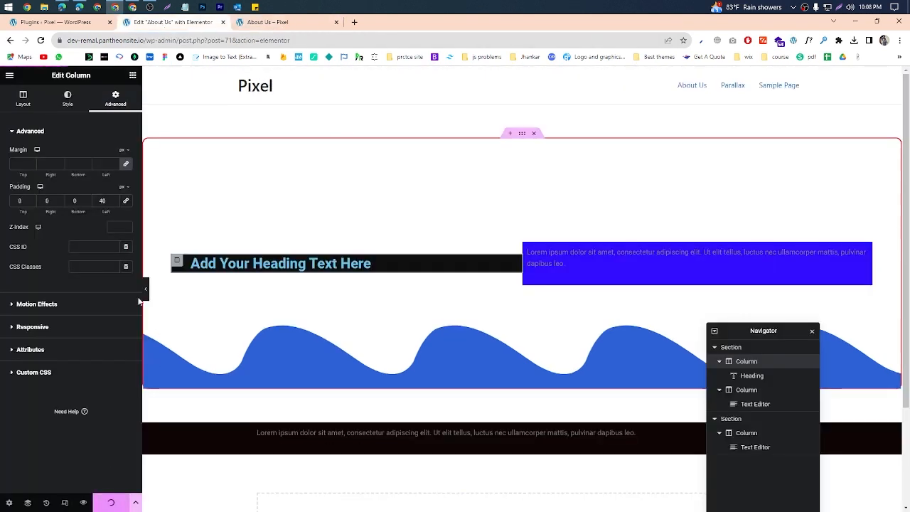
click(285, 23)
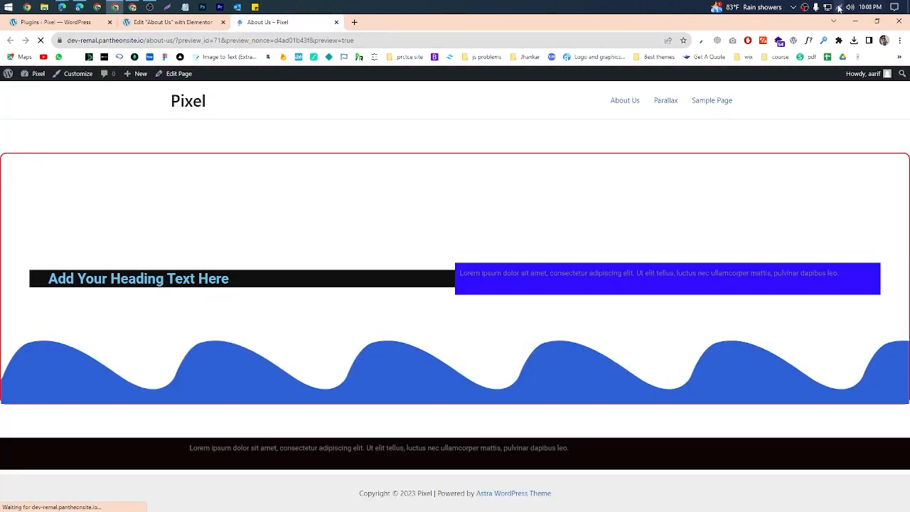
Step: Capture the previewed heading column, draw a red line across the padding before the heading text, and discard the capture
key(Print)
drag(10, 247, 336, 300)
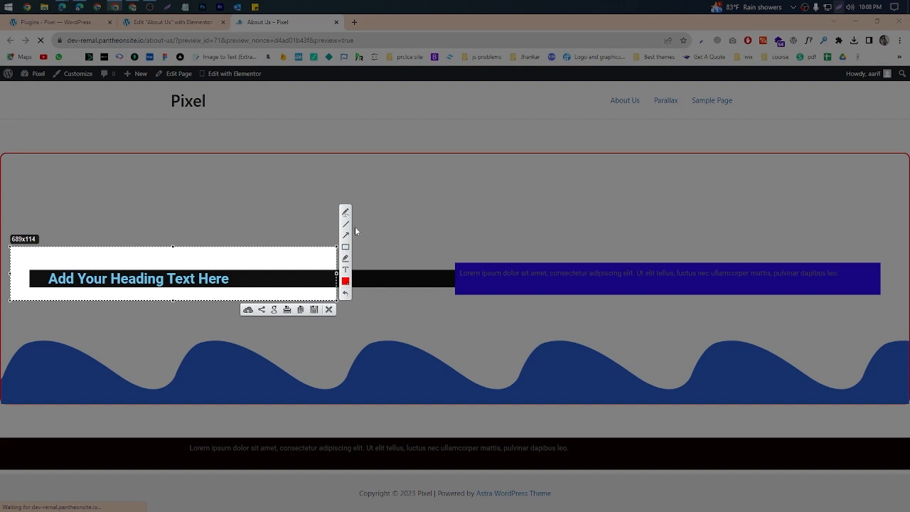
drag(49, 280, 21, 277)
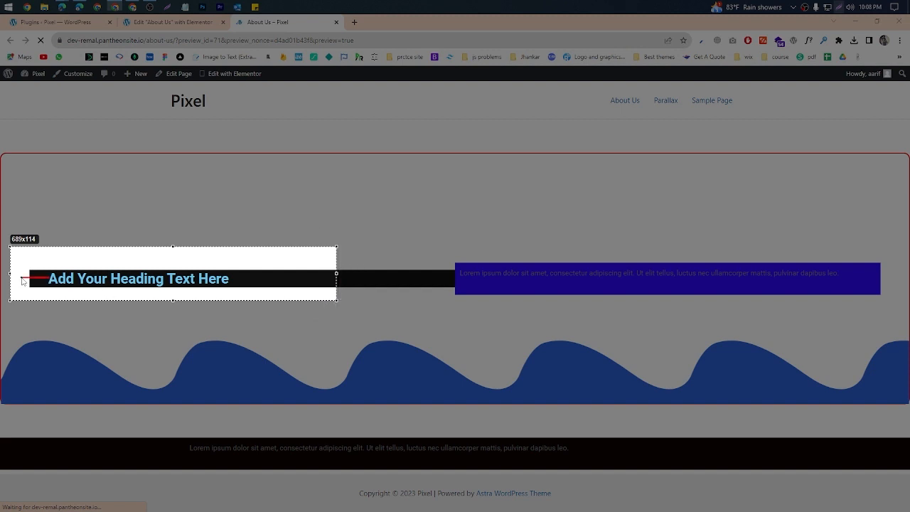
mouse_move(149, 246)
mouse_down()
mouse_move(147, 274)
mouse_move(151, 230)
mouse_up()
click(328, 310)
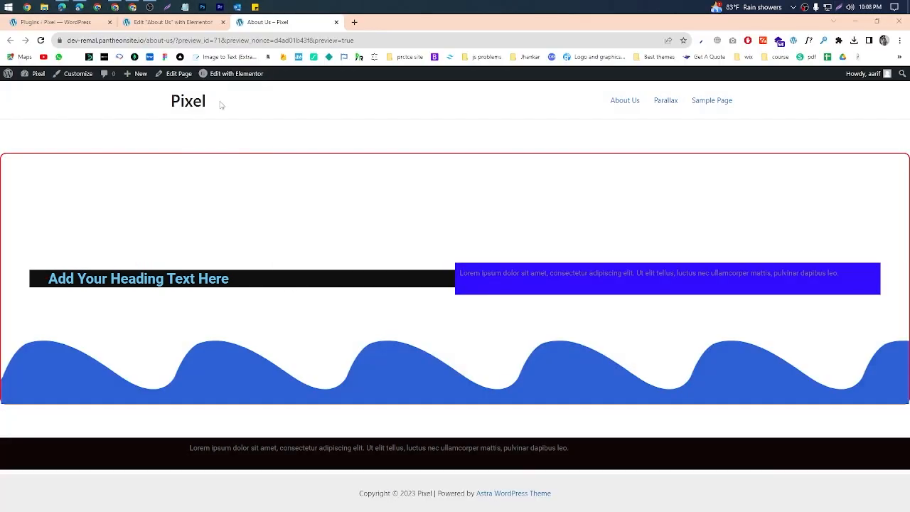
Step: In the Elementor editor, set the heading column's top padding to 44 px and bottom padding to 24 px, update the page and reload its preview
click(178, 22)
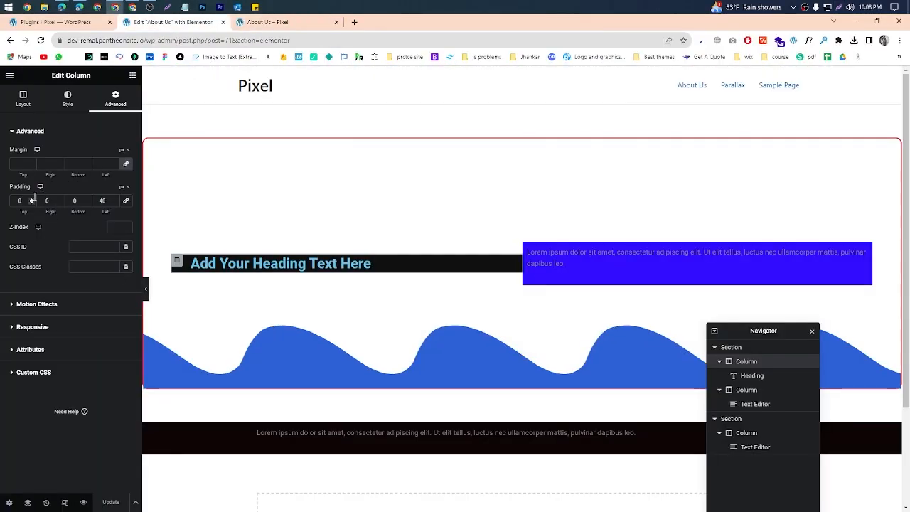
drag(31, 200, 31, 202)
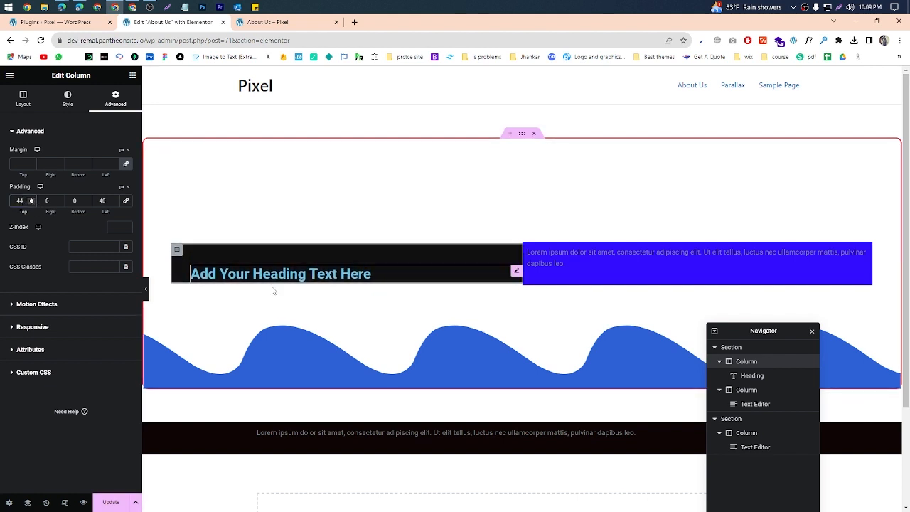
drag(191, 277, 271, 281)
drag(86, 201, 87, 201)
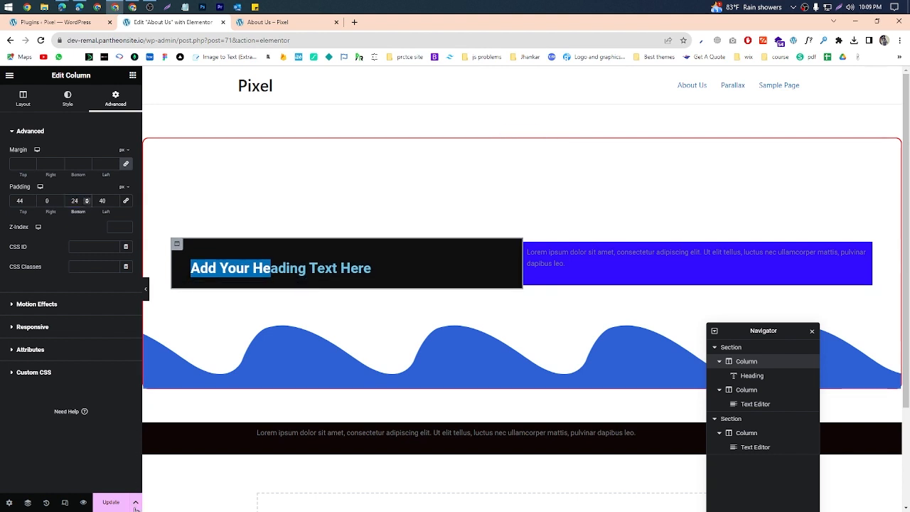
click(267, 22)
key(F5)
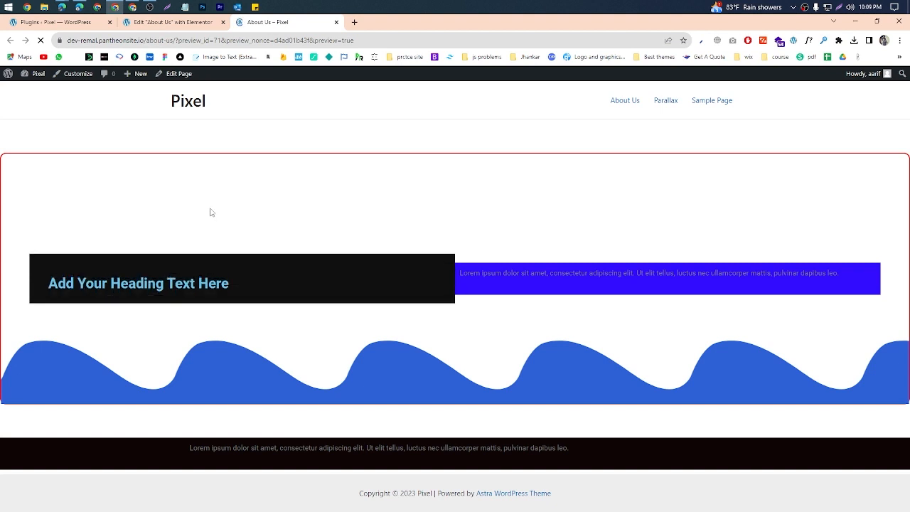
drag(41, 277, 228, 285)
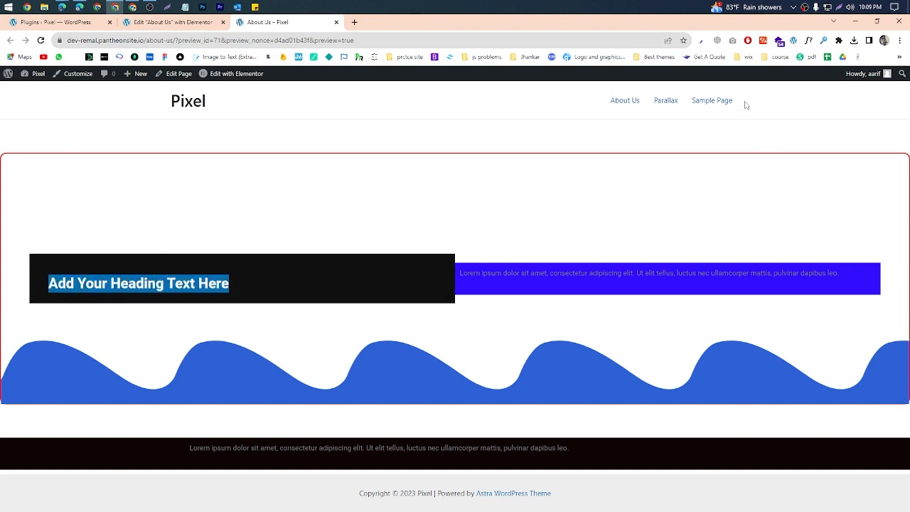
Step: Capture the area where the two columns meet in the preview, adjust the capture's position, and discard it
click(840, 9)
drag(425, 205, 501, 337)
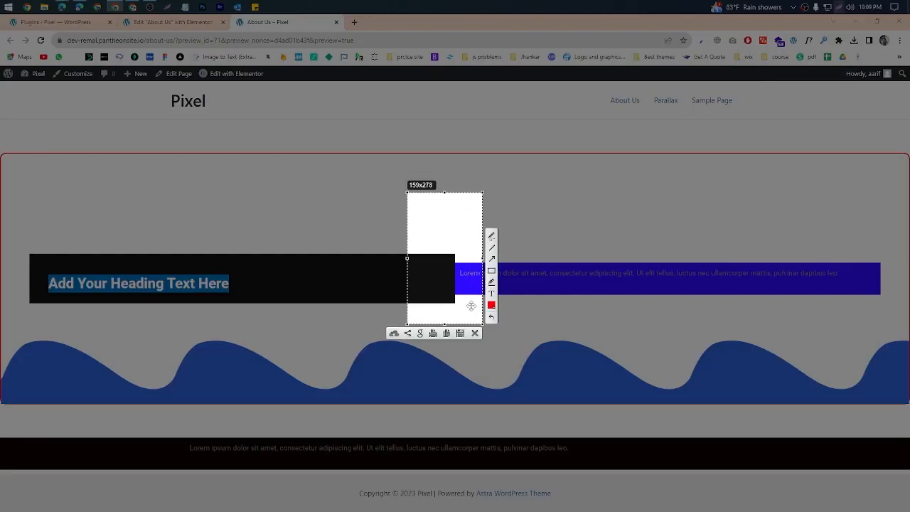
mouse_move(475, 293)
mouse_down()
mouse_move(473, 308)
mouse_move(473, 299)
mouse_up()
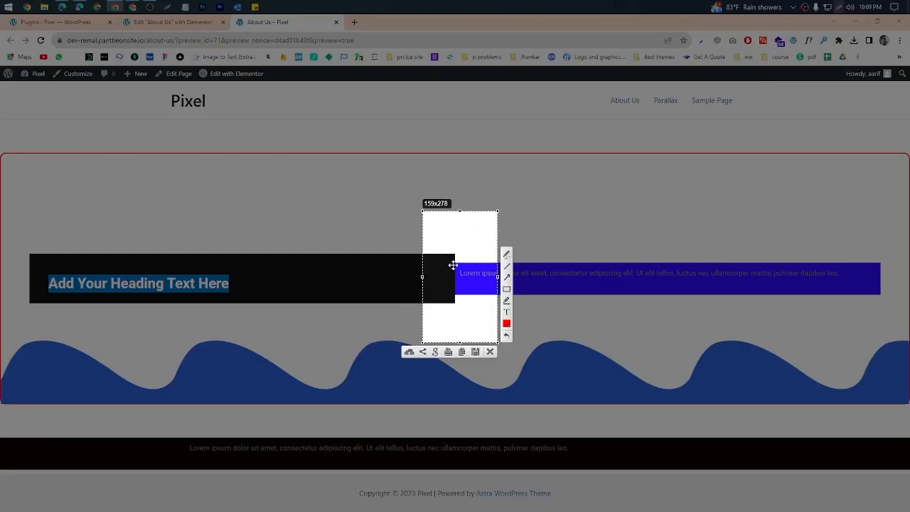
click(490, 352)
Step: Return to the Elementor editor, capture the boundary between the heading column and the blue text column, and discard the capture
click(171, 22)
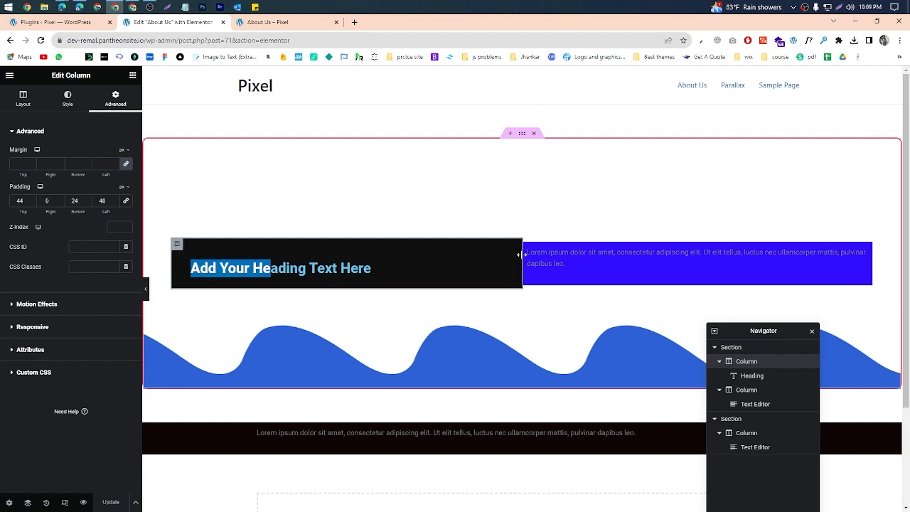
click(837, 9)
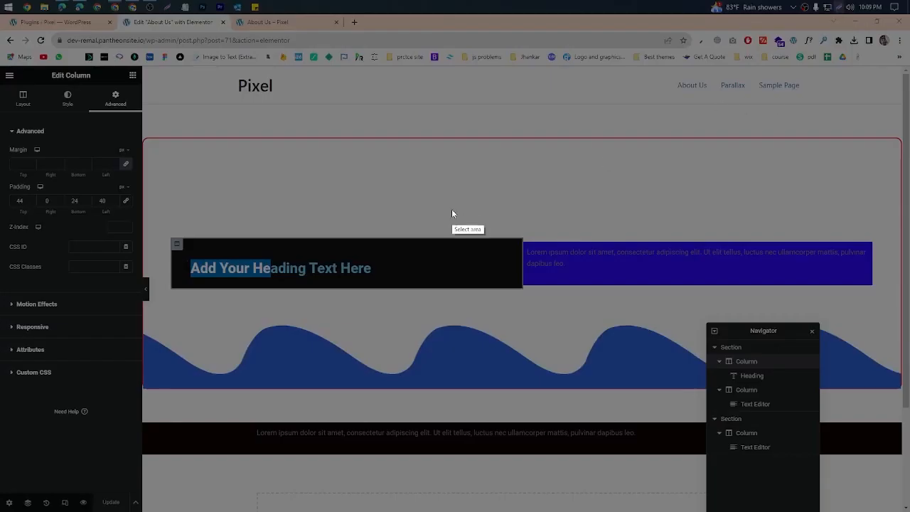
drag(472, 206, 570, 327)
click(563, 333)
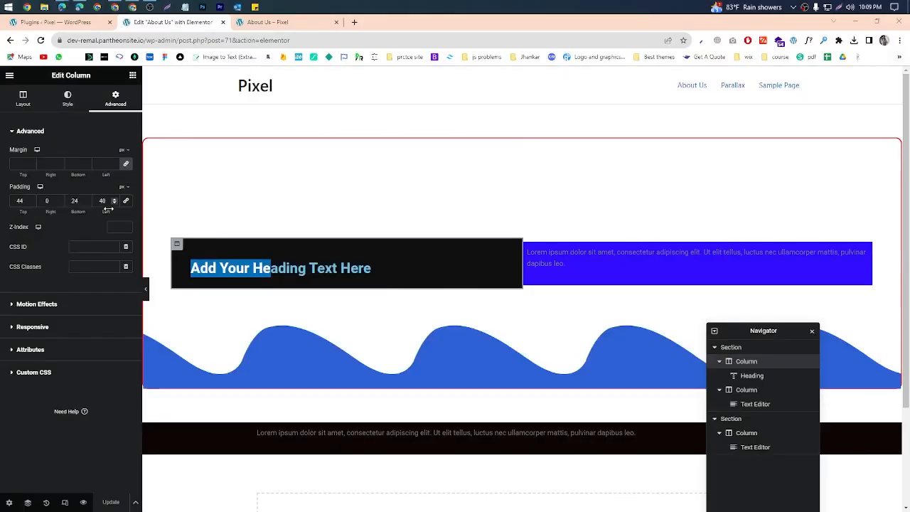
Step: Unlink the heading column's margins, set only the right margin to 20 px, update the page and reload its preview
click(125, 163)
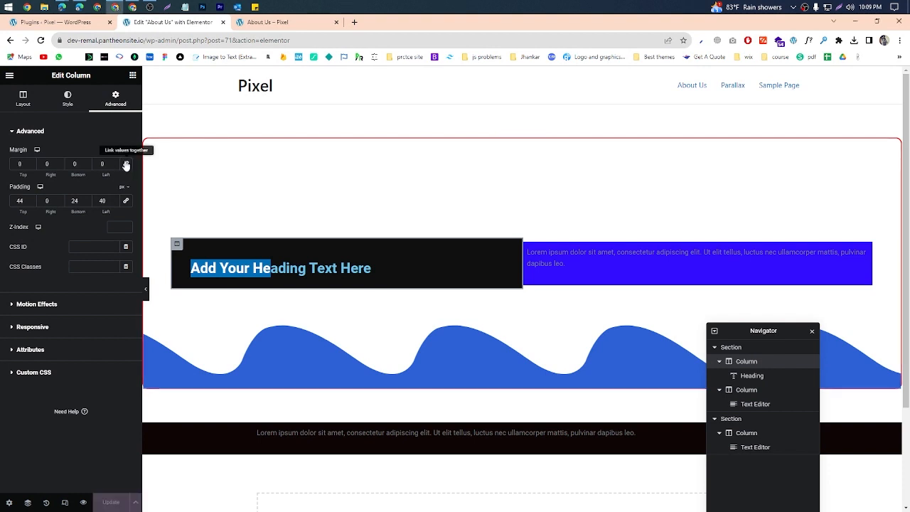
click(59, 161)
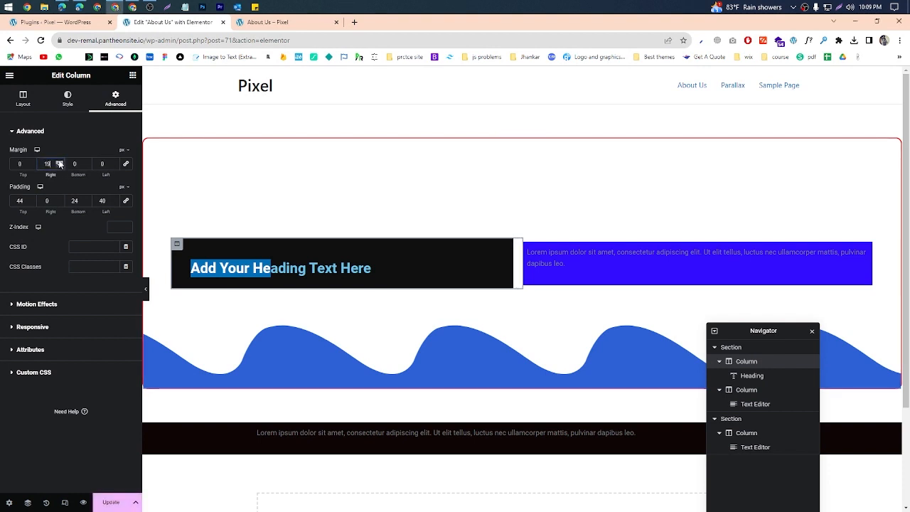
click(116, 501)
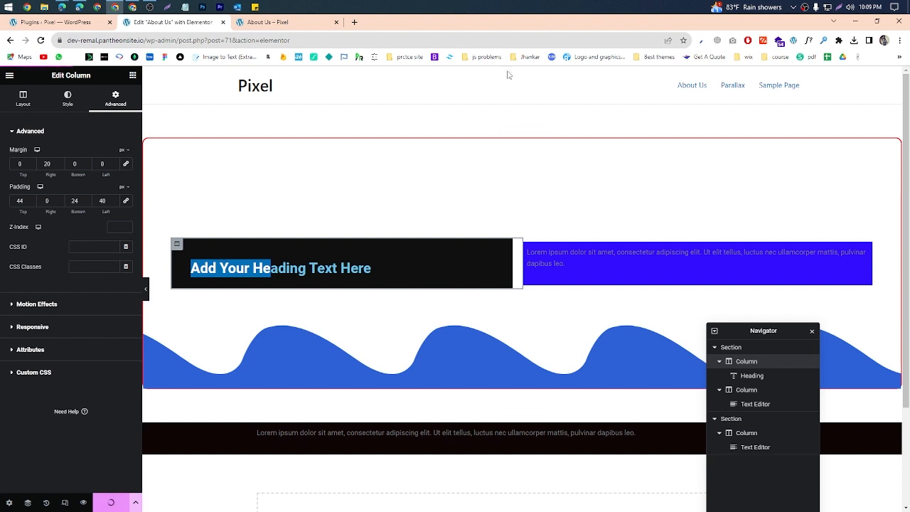
click(317, 19)
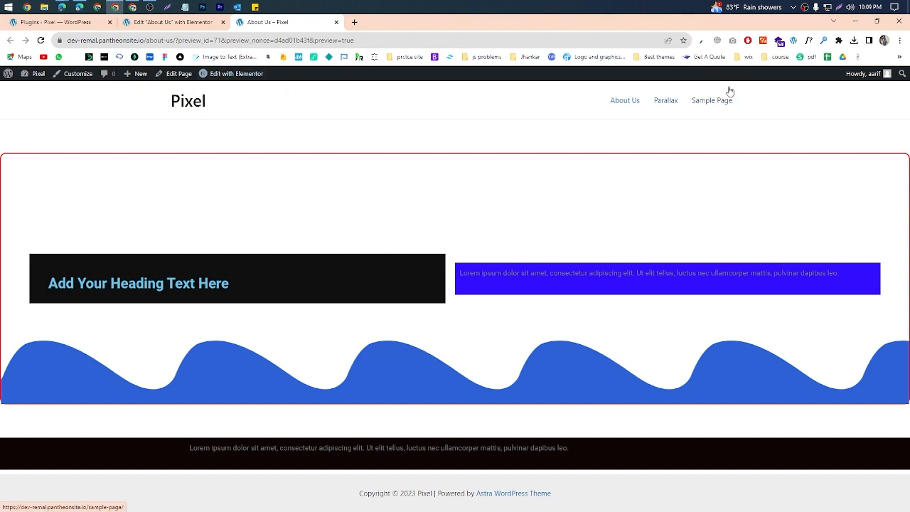
Step: Minimize the preview browser window, switch to the Google Meet call and admit the waiting participant
click(856, 20)
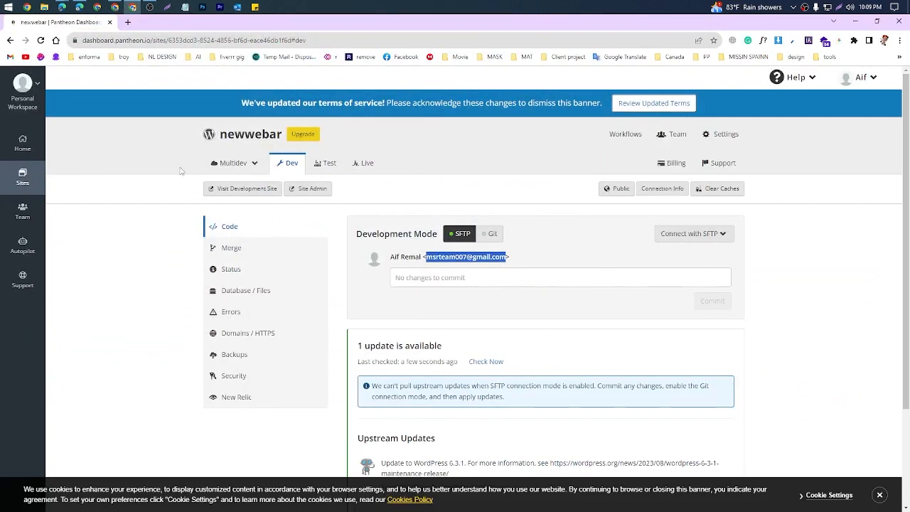
mouse_move(64, 9)
click(79, 44)
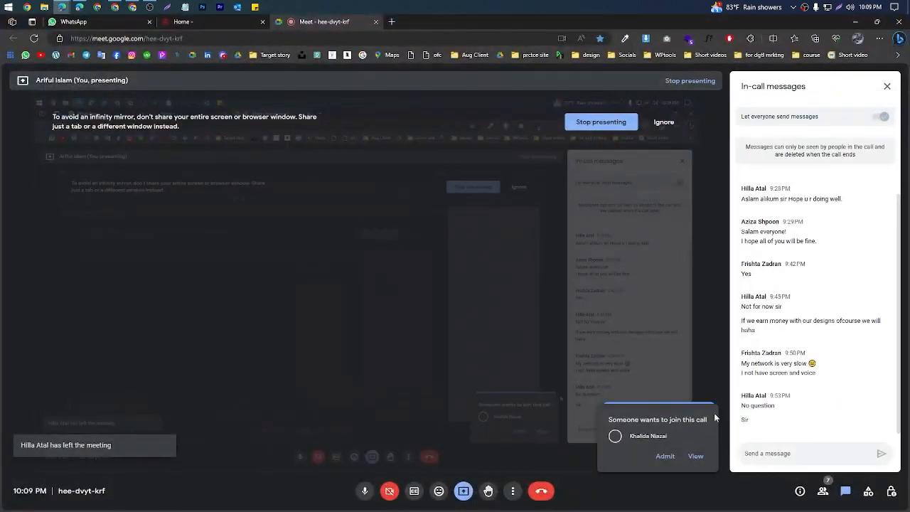
click(666, 456)
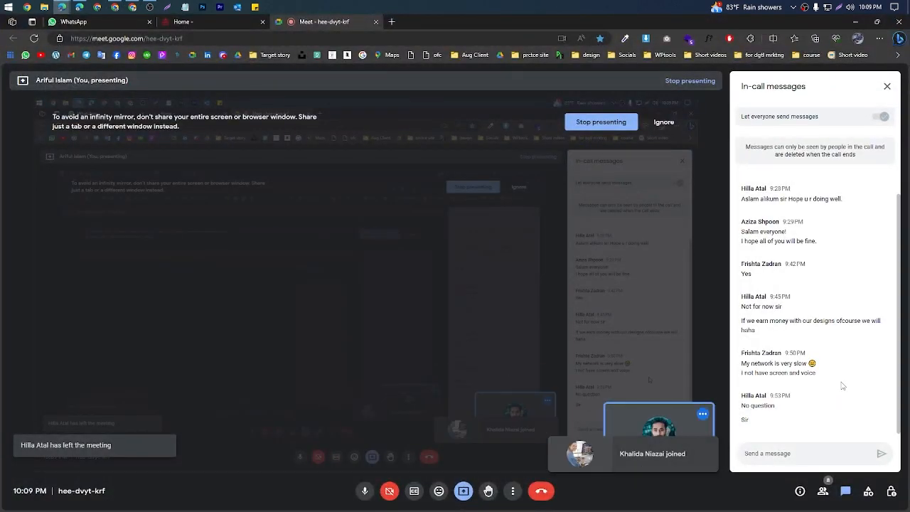
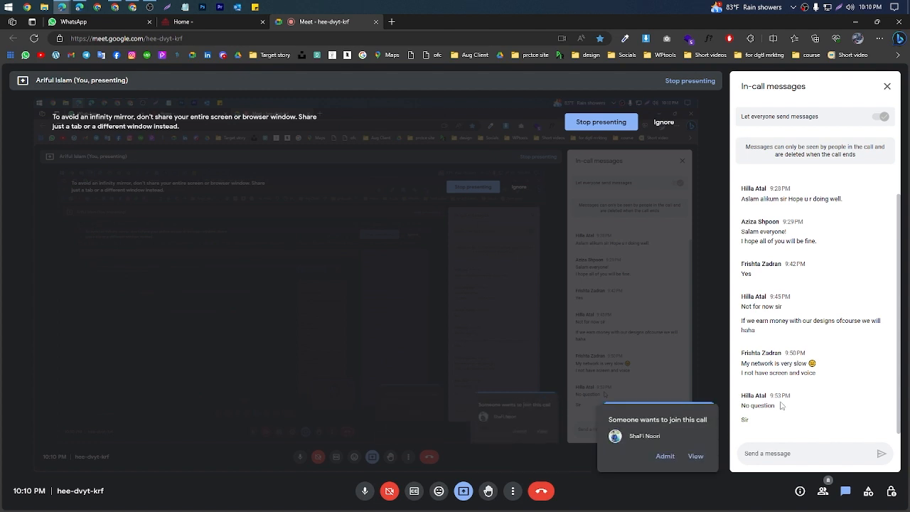
Step: Admit the waiting participant to the call, then show the three feature cards on the dhansutra.com home page
click(665, 456)
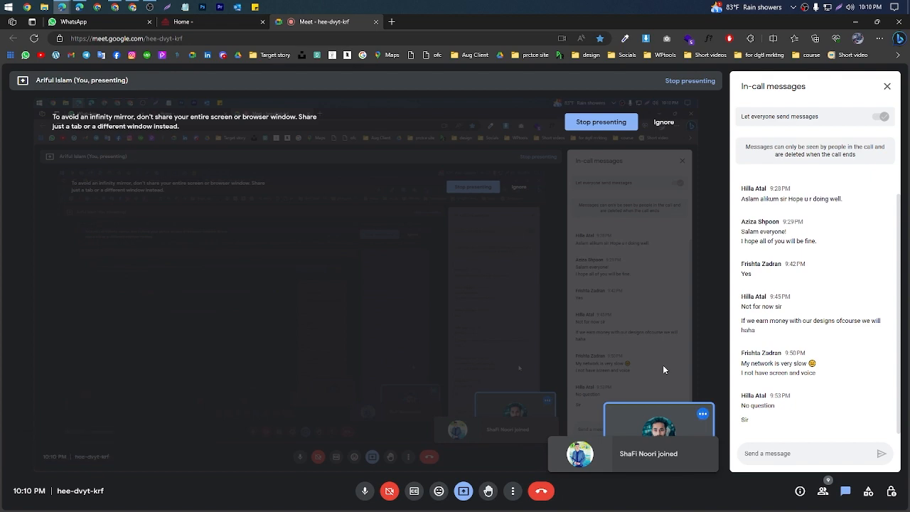
click(229, 20)
scroll(538, 286, down, 8)
scroll(555, 306, up, 8)
scroll(562, 315, down, 3)
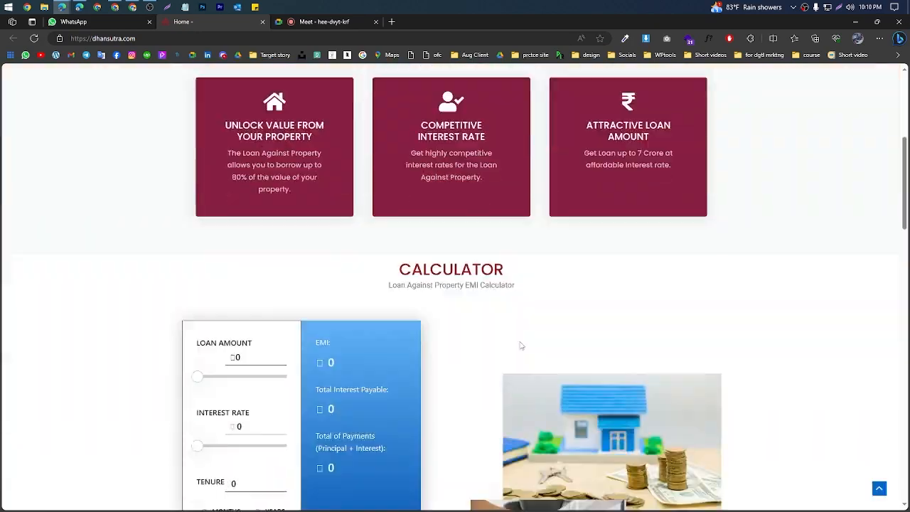
scroll(640, 284, up, 3)
scroll(721, 249, down, 1)
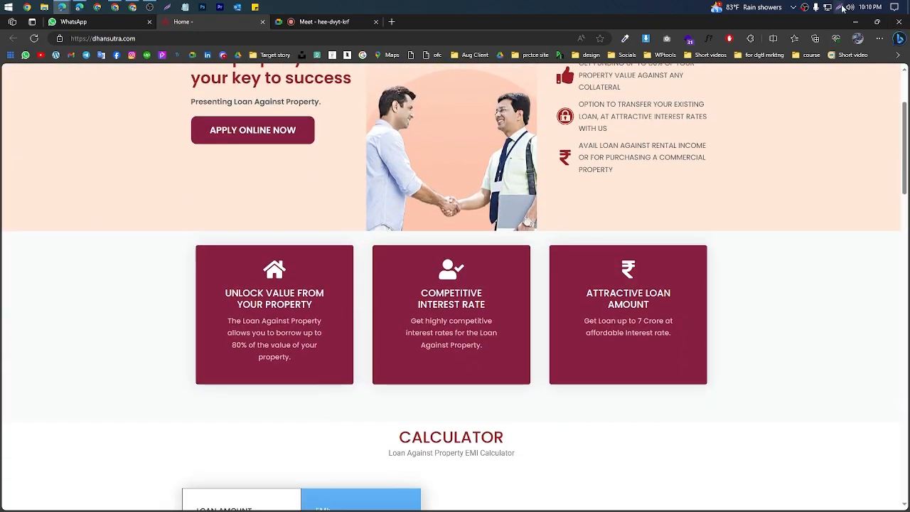
key(ctrl+shift+s)
drag(138, 201, 403, 455)
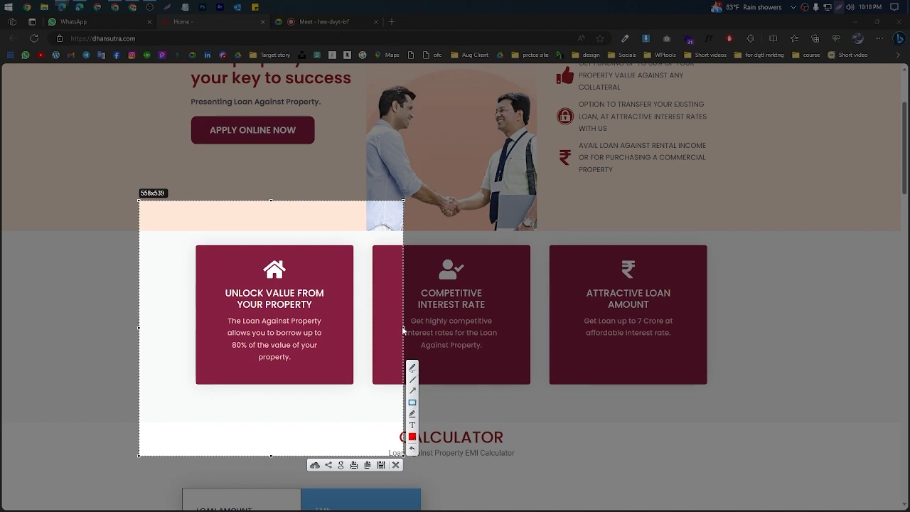
drag(409, 336, 472, 412)
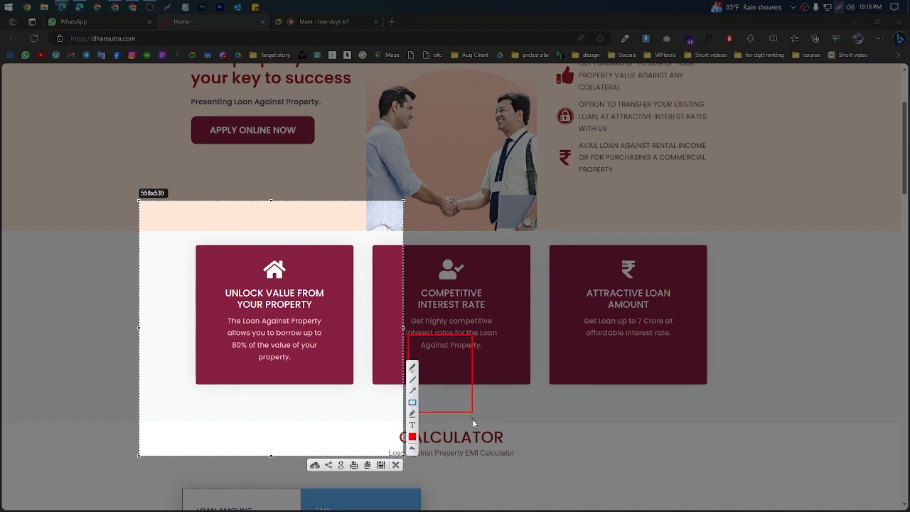
click(396, 466)
Step: Capture the full-width row of three feature cards and mark the gaps between neighbouring cards with red lines
key(Print)
drag(1, 204, 884, 442)
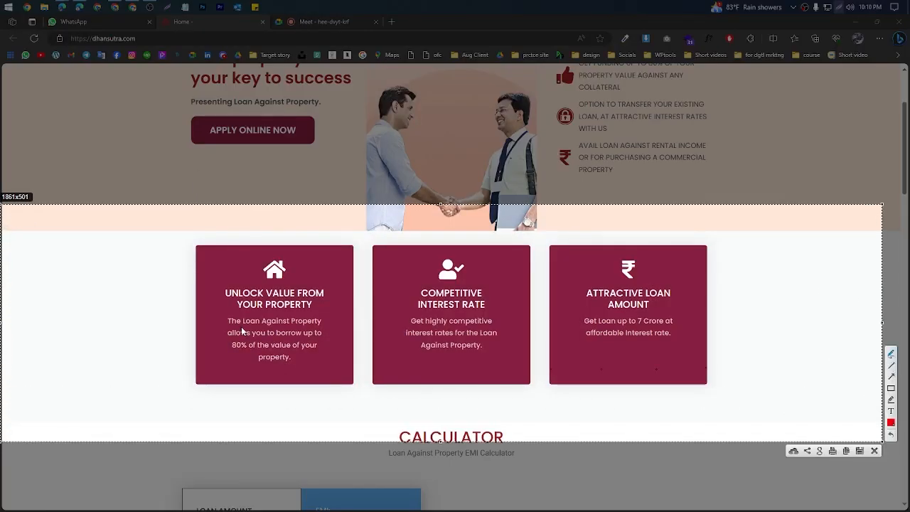
drag(356, 323, 373, 324)
drag(531, 315, 559, 315)
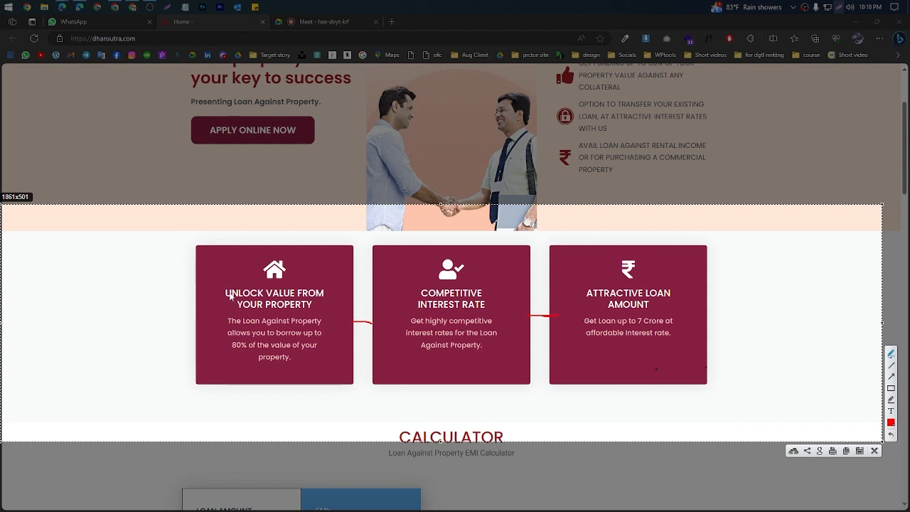
Step: Mark the inner spacing around the icon and text in each feature card with red strokes, and discard the capture
drag(202, 298, 248, 292)
drag(275, 258, 275, 248)
drag(328, 292, 360, 292)
drag(270, 361, 265, 380)
drag(209, 302, 197, 296)
drag(451, 247, 450, 256)
drag(487, 303, 529, 307)
drag(384, 306, 414, 305)
drag(453, 342, 456, 362)
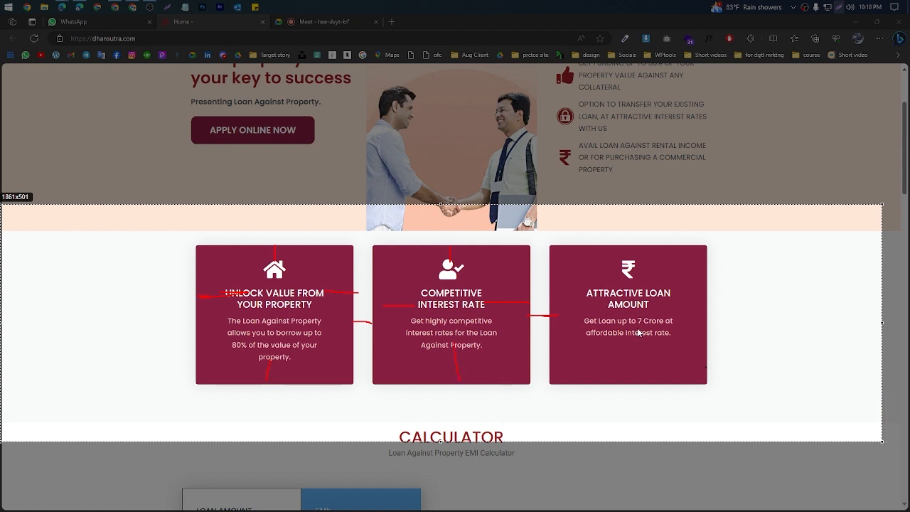
drag(641, 373, 640, 376)
drag(624, 248, 625, 256)
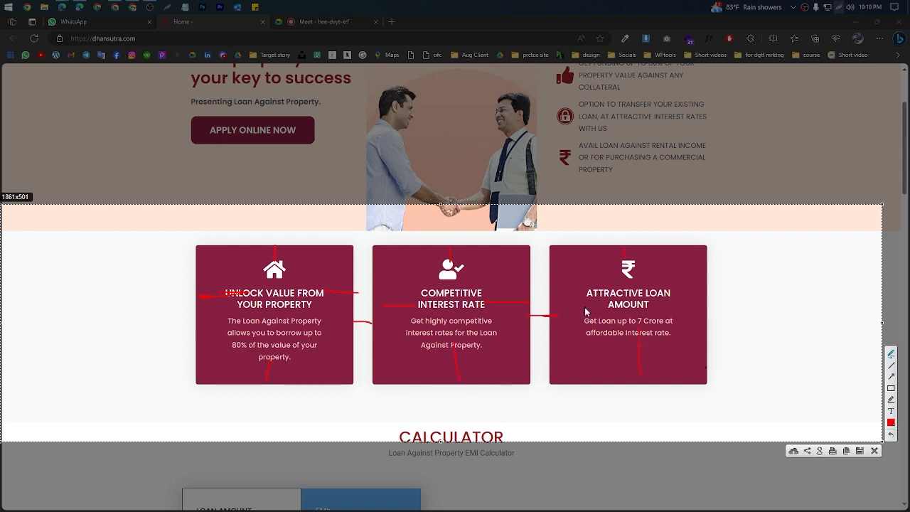
drag(537, 293, 581, 293)
click(875, 451)
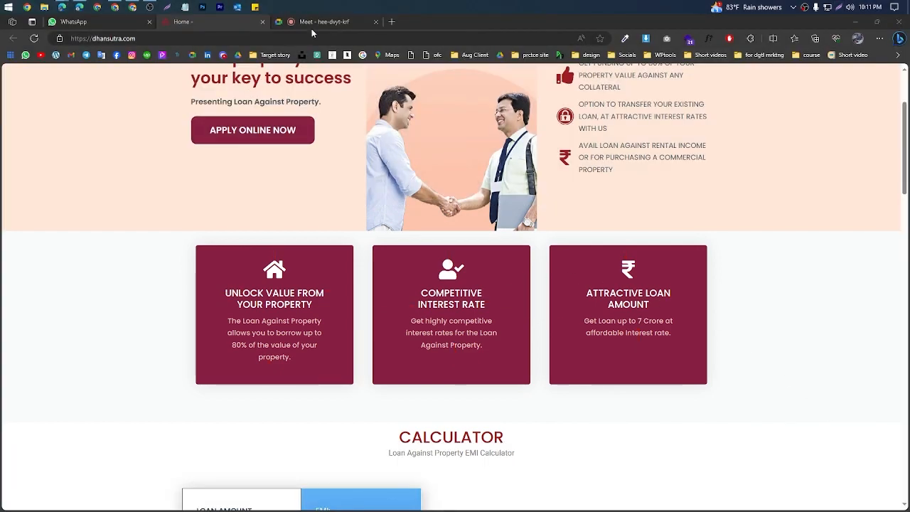
Step: Leave the reference page and return to the About Us page in the Elementor editor
click(324, 22)
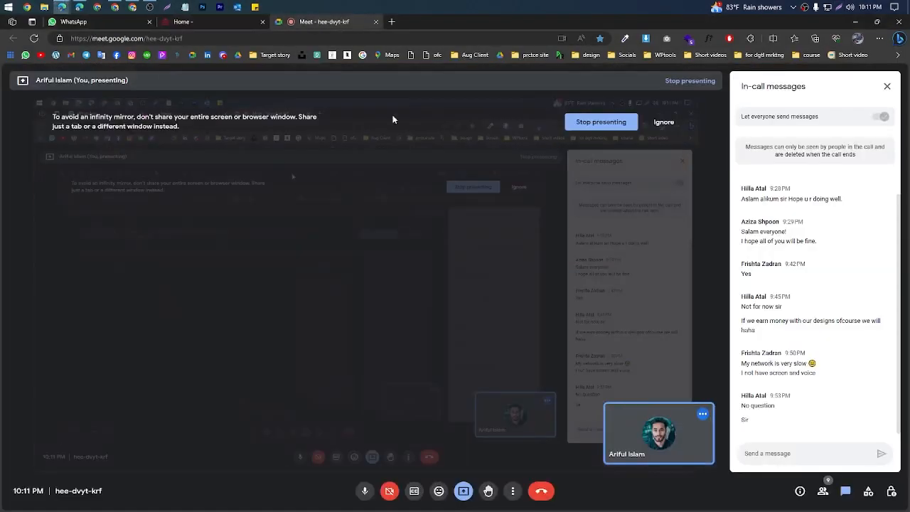
click(856, 22)
click(62, 7)
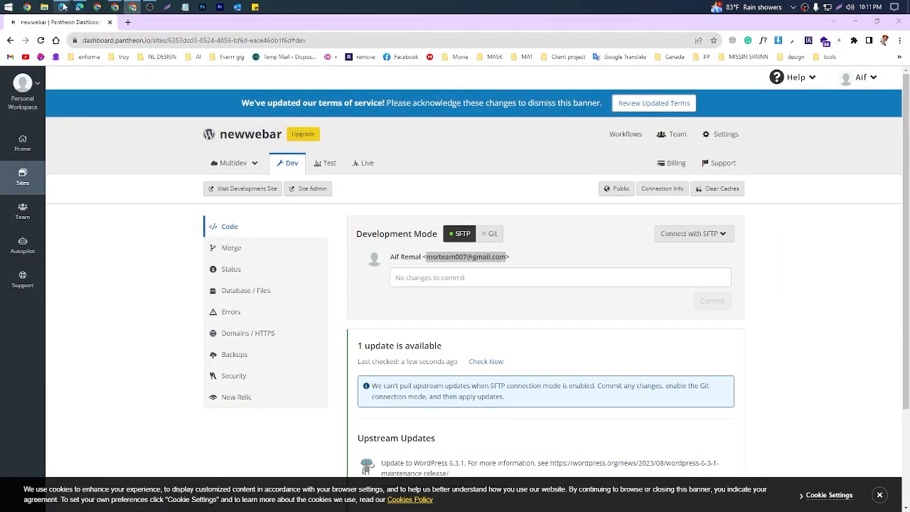
click(57, 48)
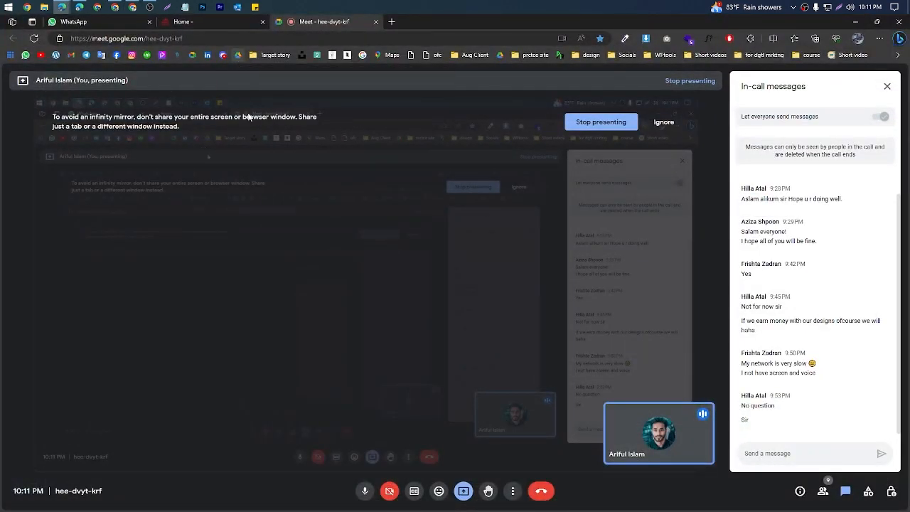
click(80, 7)
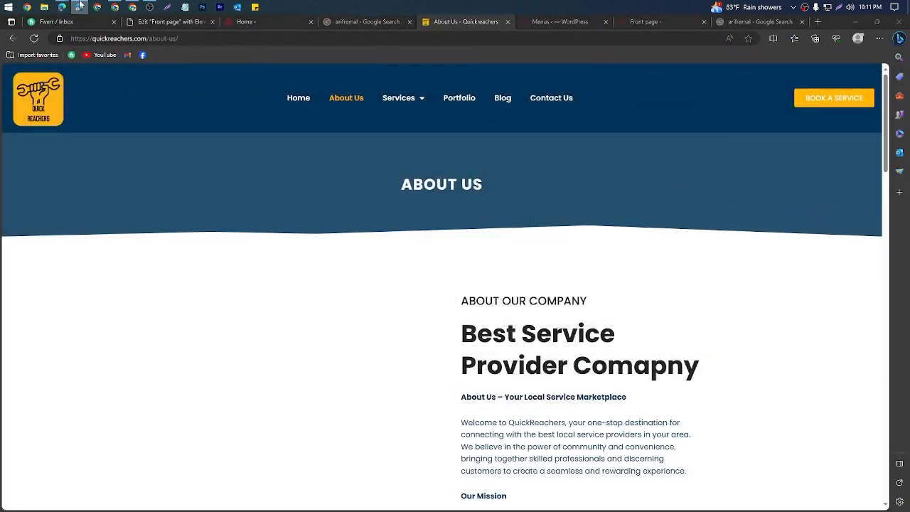
click(115, 7)
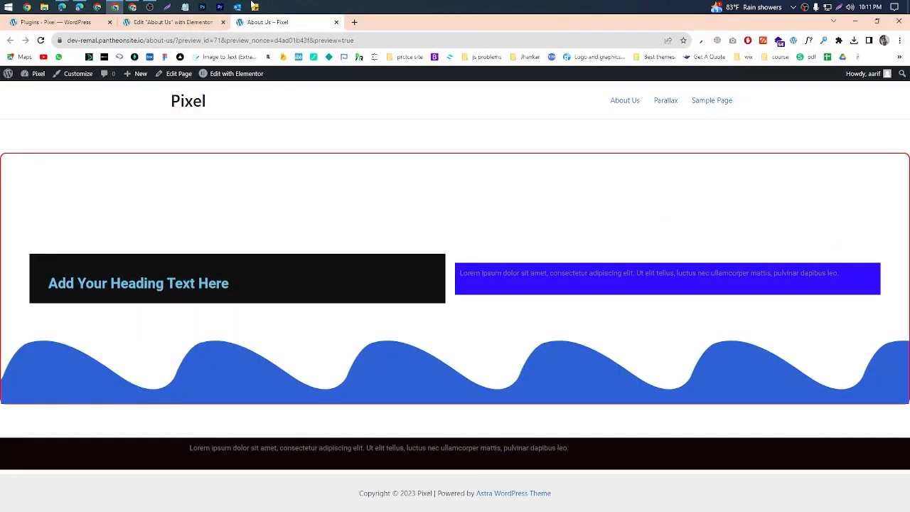
click(151, 22)
Step: Add a section with three equal columns below the black text section and set its top and bottom margins to 33 px
scroll(429, 408, down, 2)
click(511, 395)
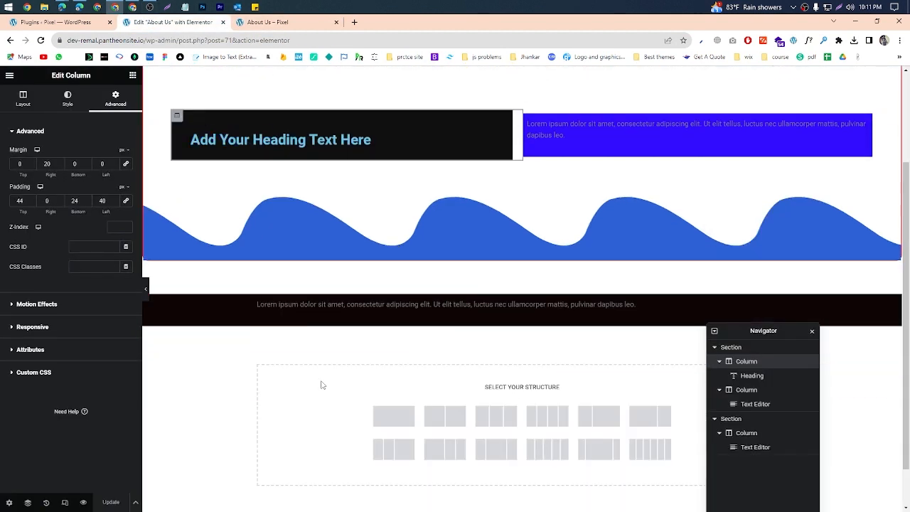
click(497, 417)
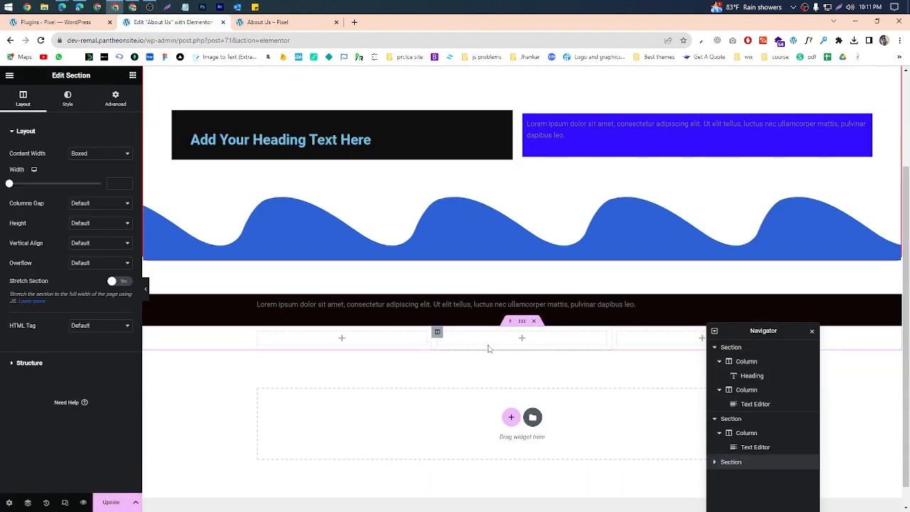
scroll(502, 324, down, 1)
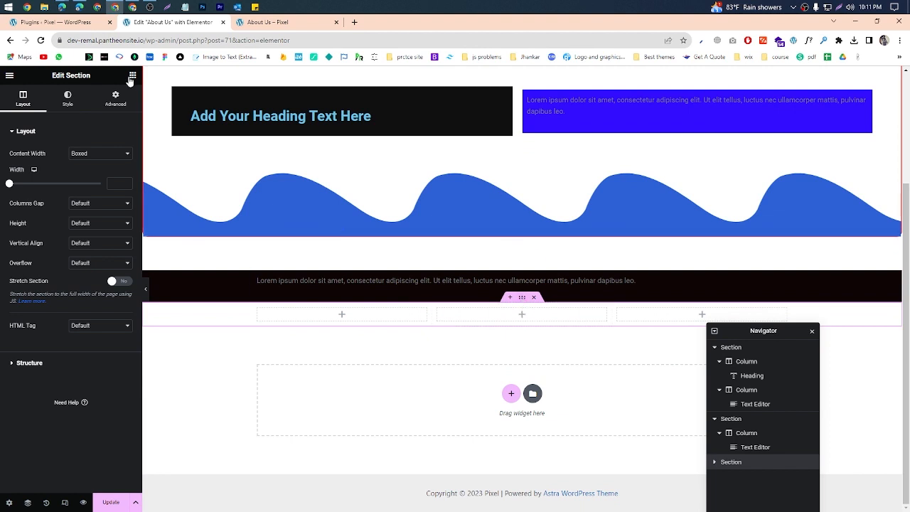
click(115, 98)
drag(86, 162, 86, 162)
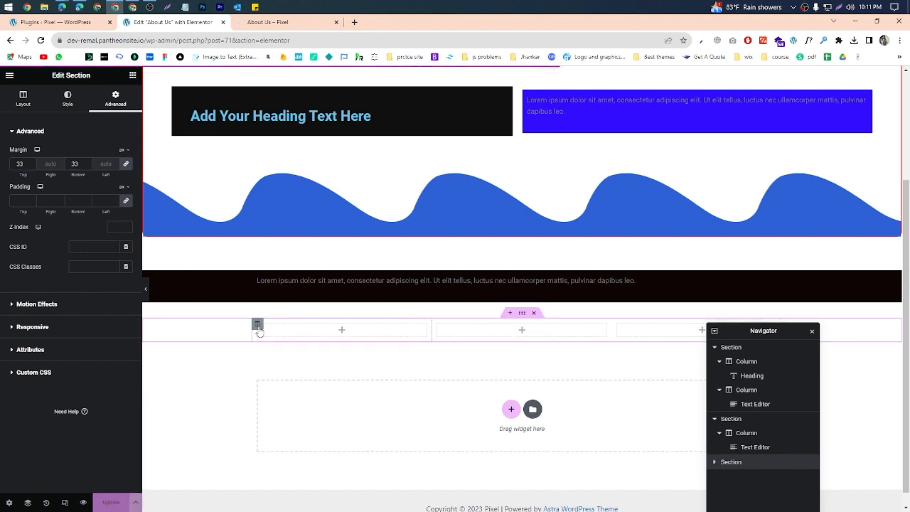
Step: Give the first column of the new three-column section a classic background in bright red
click(257, 325)
click(75, 107)
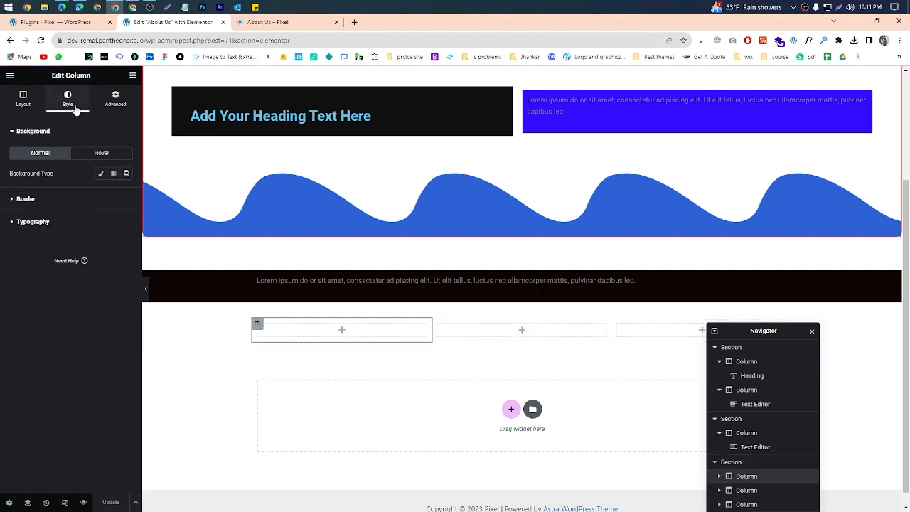
click(101, 174)
click(126, 194)
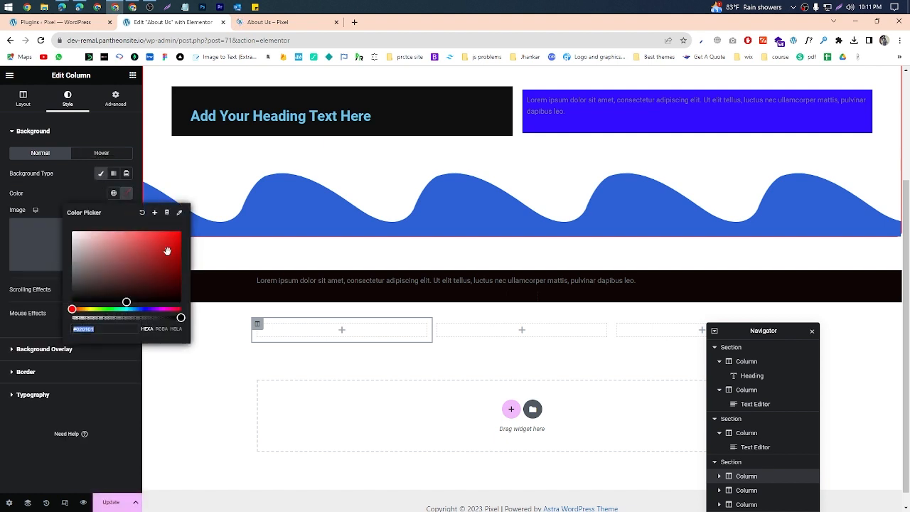
click(181, 231)
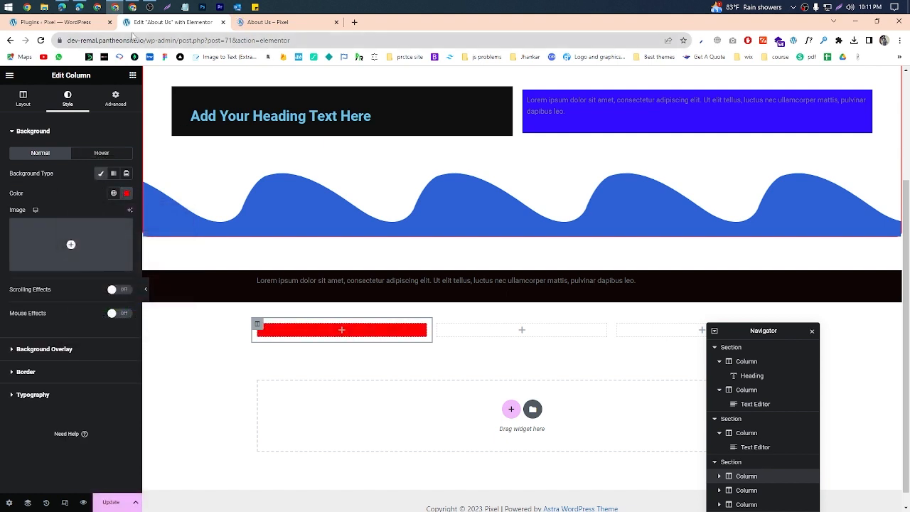
Step: Dismiss the call time-limit notice in Google Meet and show the dhansutra.com feature cards again
mouse_move(62, 7)
click(58, 50)
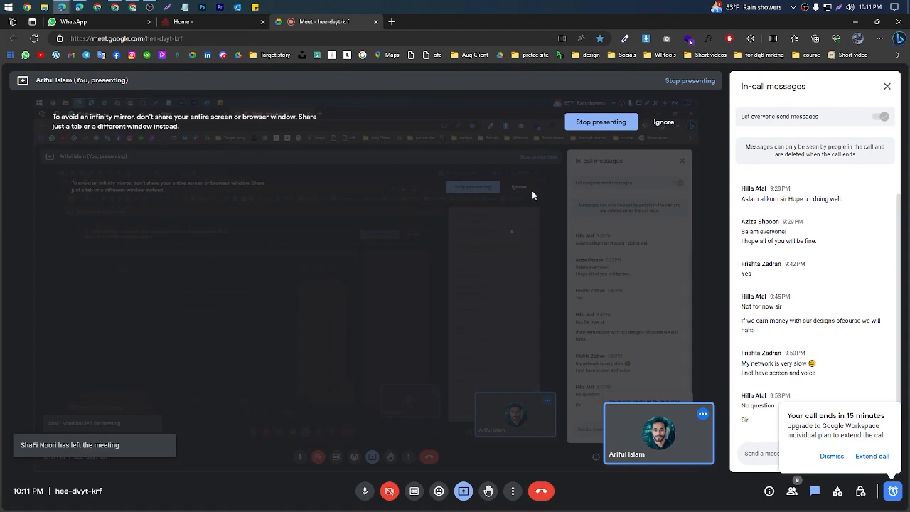
click(833, 457)
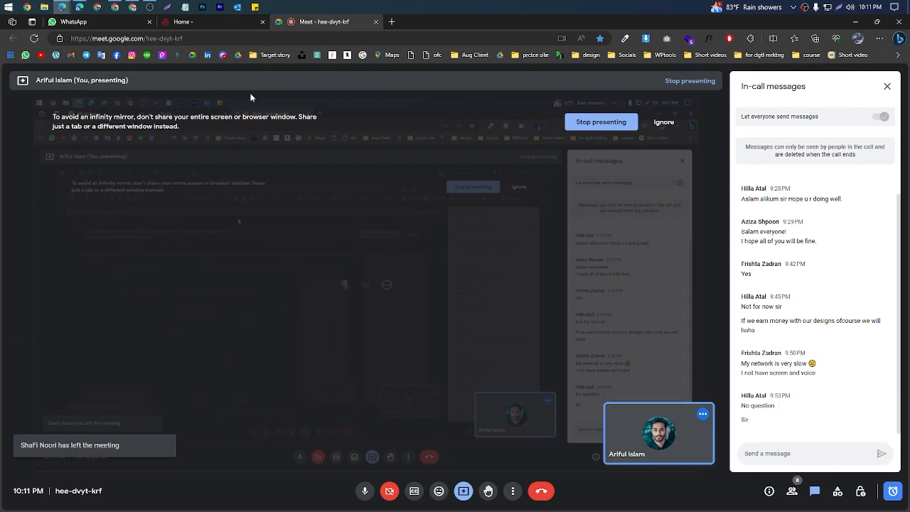
click(209, 24)
scroll(409, 235, down, 2)
scroll(408, 235, up, 2)
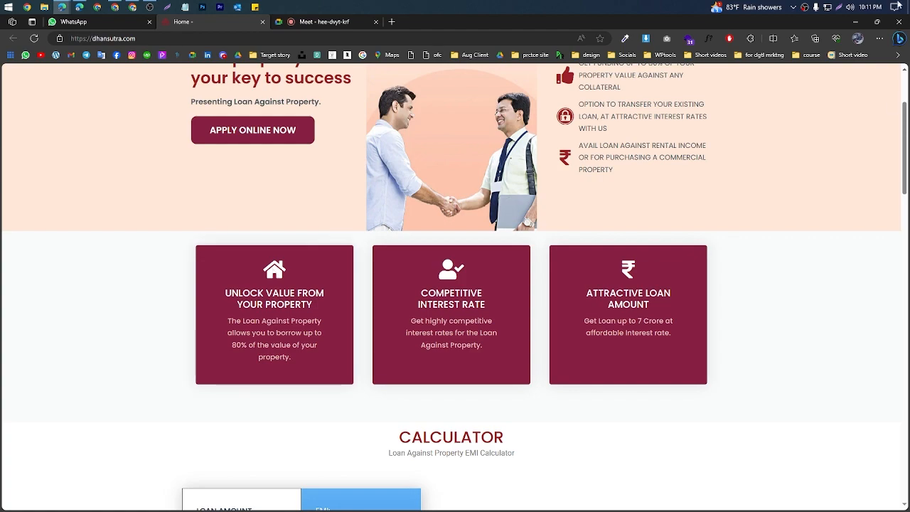
Step: Capture the area around the first feature card, go over its icon and text, and discard the capture
key(Print)
drag(145, 252, 392, 409)
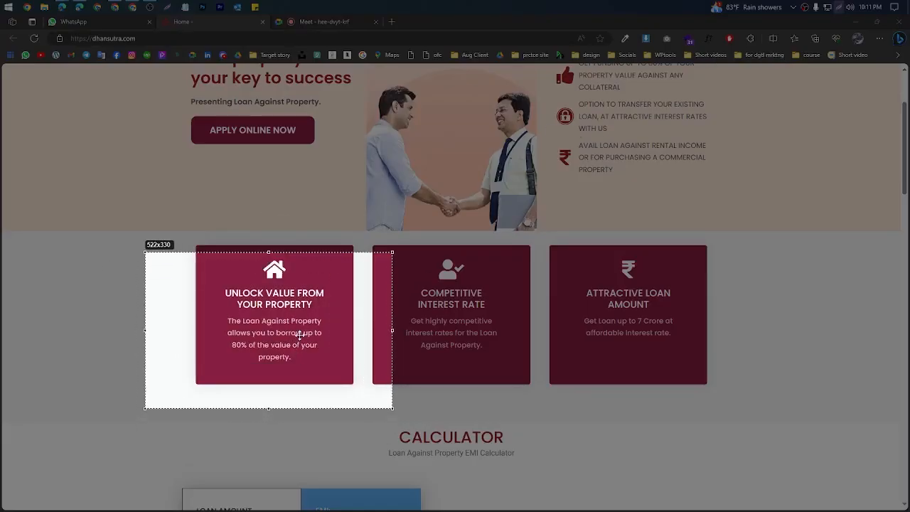
drag(300, 335, 301, 327)
mouse_move(298, 258)
mouse_down()
mouse_move(259, 267)
mouse_move(311, 249)
mouse_up()
mouse_move(275, 277)
mouse_down()
mouse_move(241, 299)
mouse_move(276, 276)
mouse_up()
mouse_move(278, 322)
mouse_down()
mouse_move(240, 366)
mouse_move(287, 332)
mouse_up()
click(386, 411)
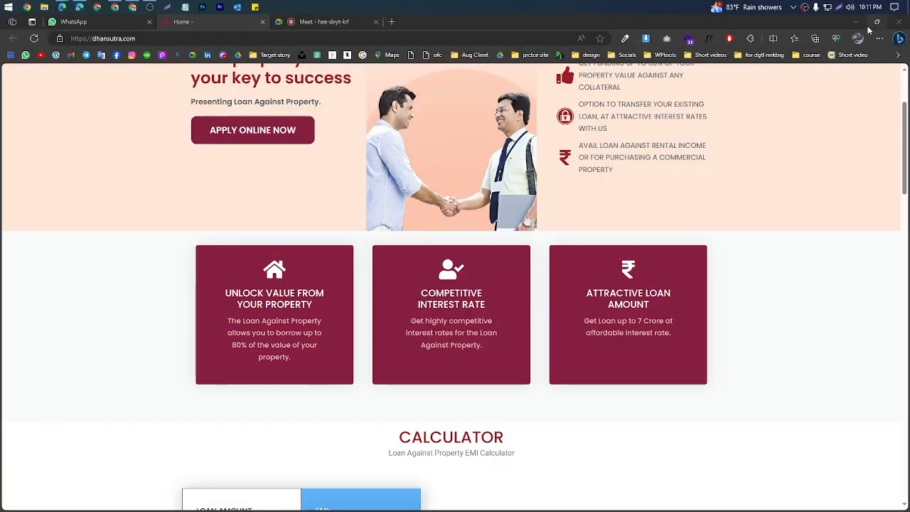
Step: Return to the Elementor editor, search the widgets for "icon" and place an Icon Box in the red column
click(856, 22)
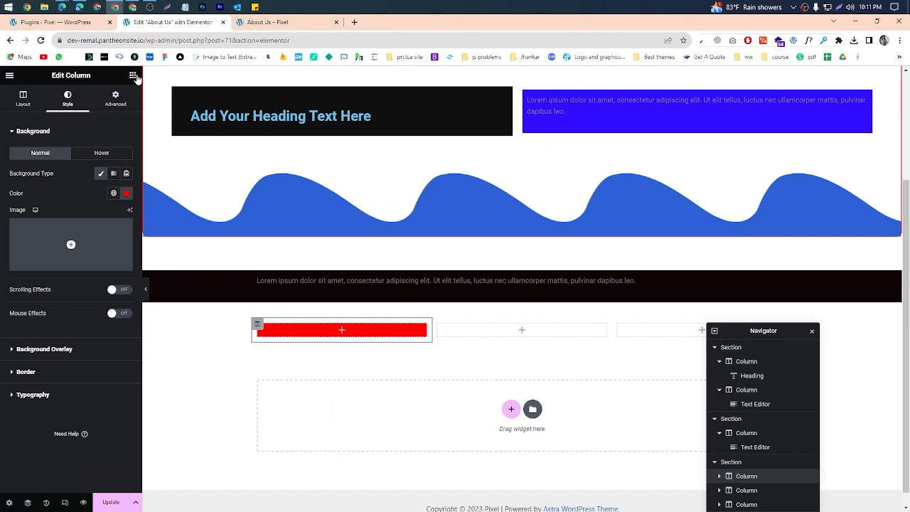
click(133, 75)
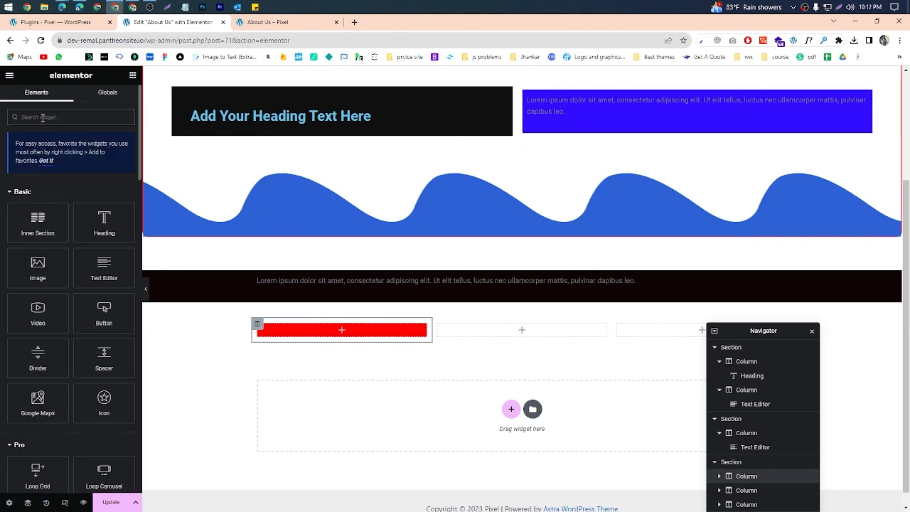
text(Icon)
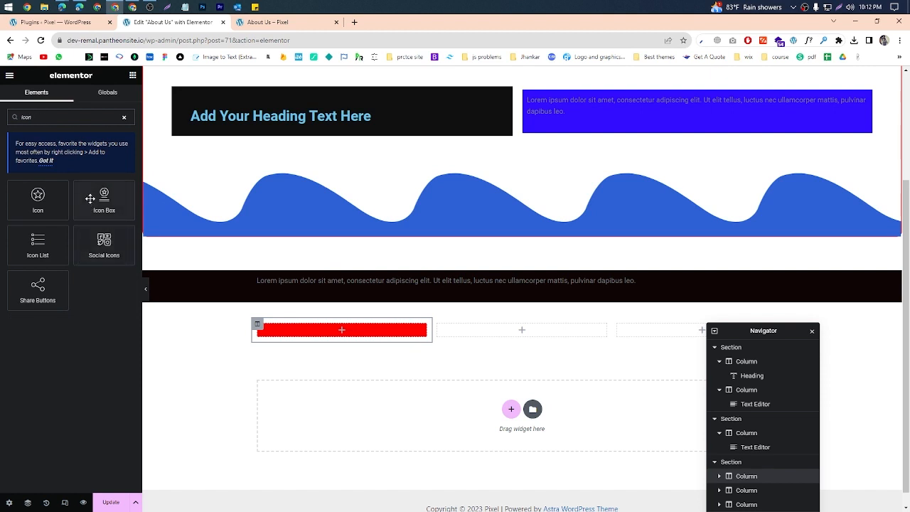
drag(104, 199, 341, 325)
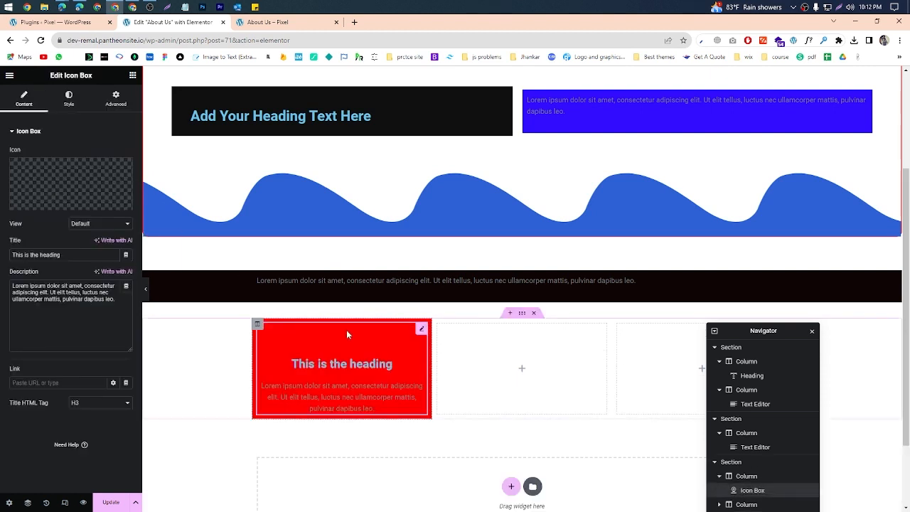
Step: Replace the icon box's star with the strikethrough icon from the icon library
click(68, 186)
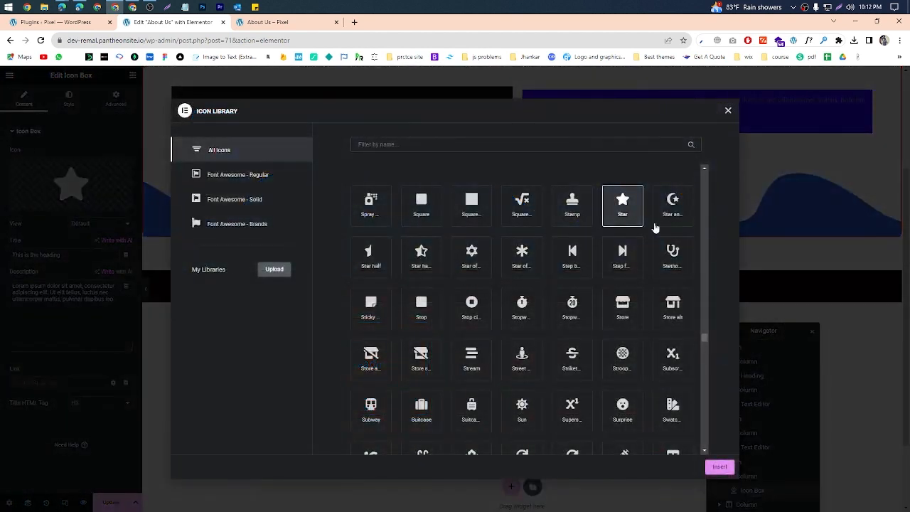
click(473, 205)
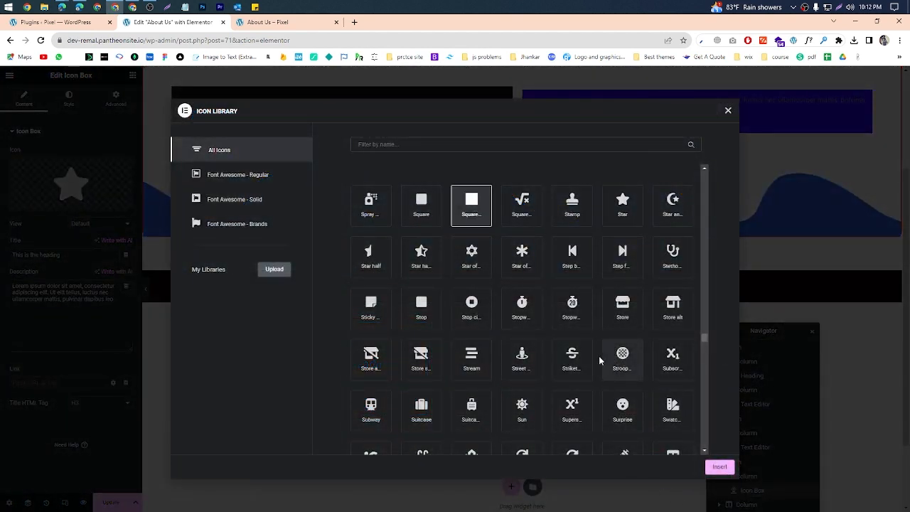
click(575, 361)
click(711, 467)
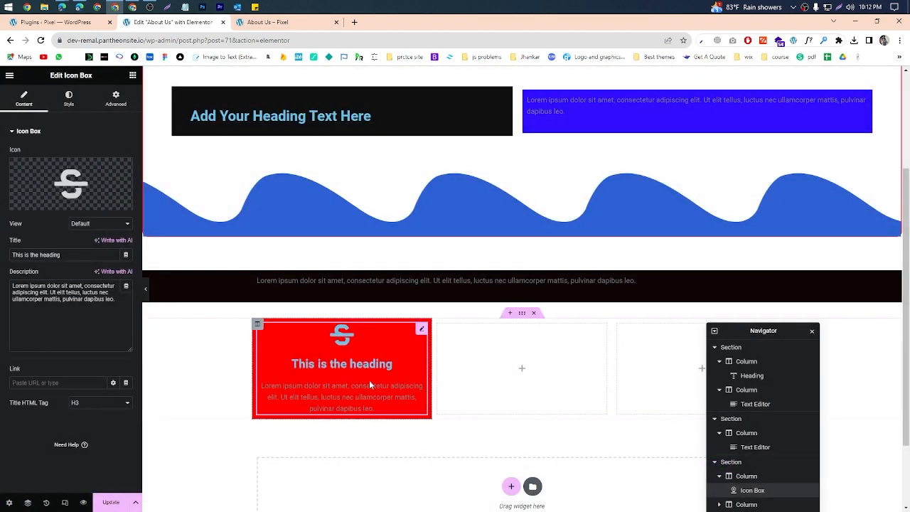
Step: Change the red column's background color to the very pale pink #FFF2F2 and update the page
click(258, 324)
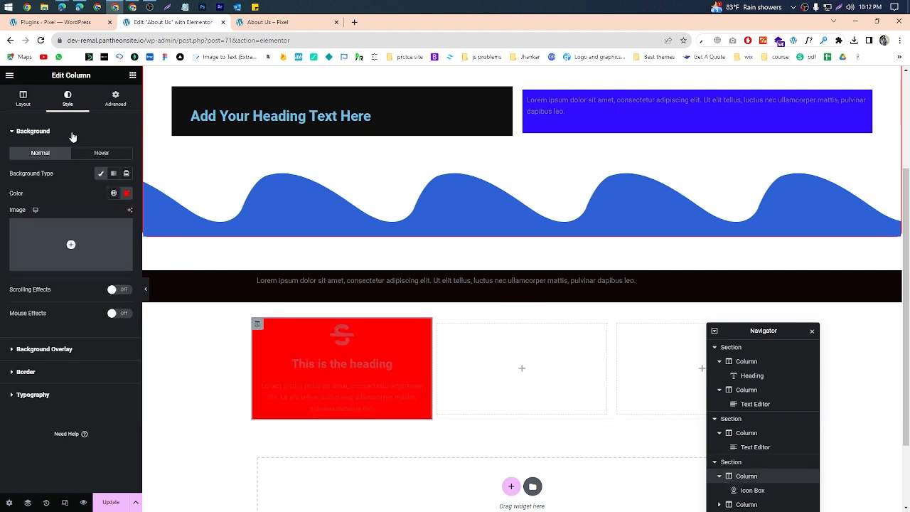
click(126, 193)
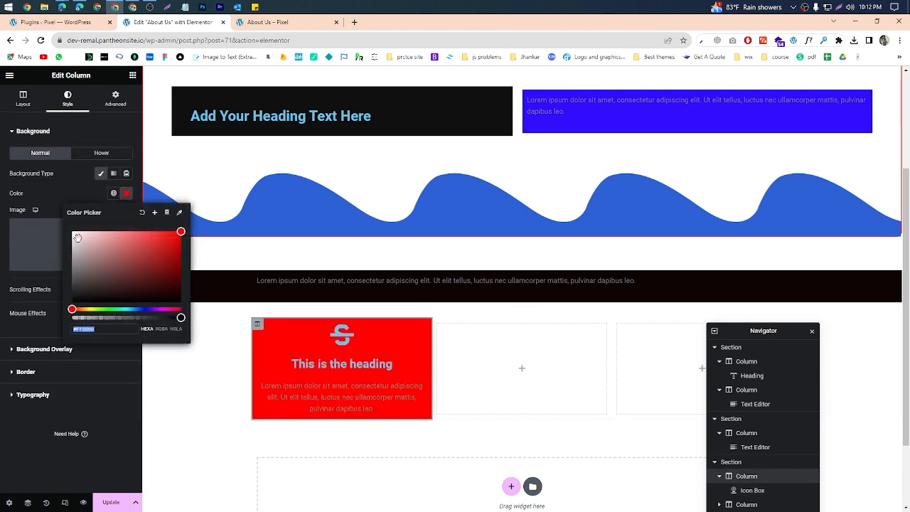
drag(78, 237, 73, 232)
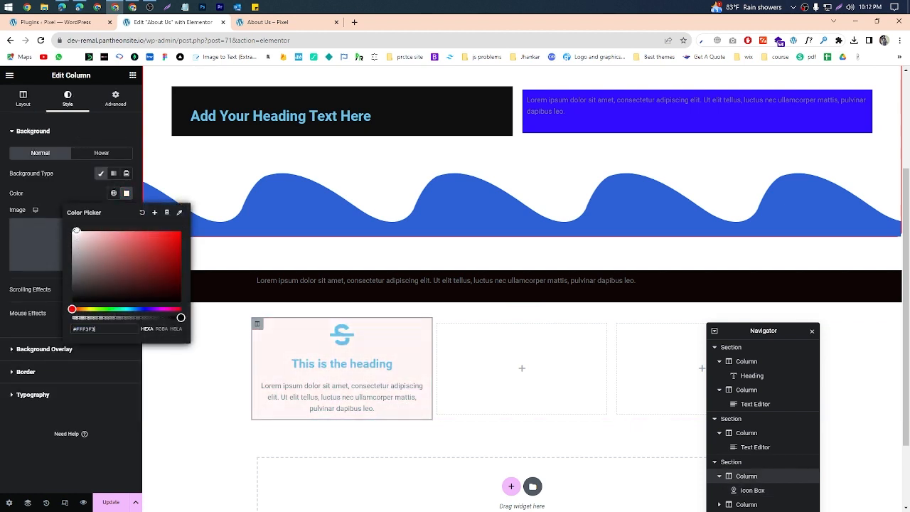
click(134, 453)
click(116, 503)
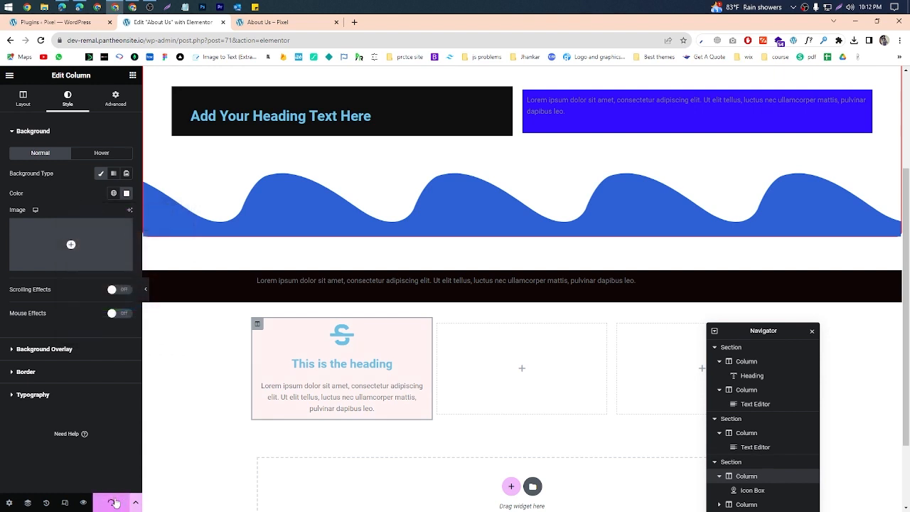
scroll(295, 362, down, 1)
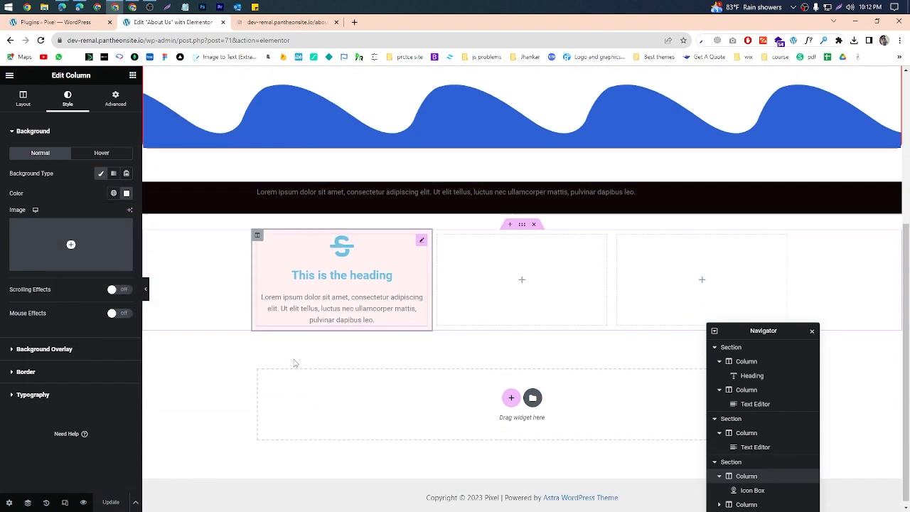
Step: Review the updated first card in the page preview and compare it with the feature cards on dhansutra.com
click(294, 21)
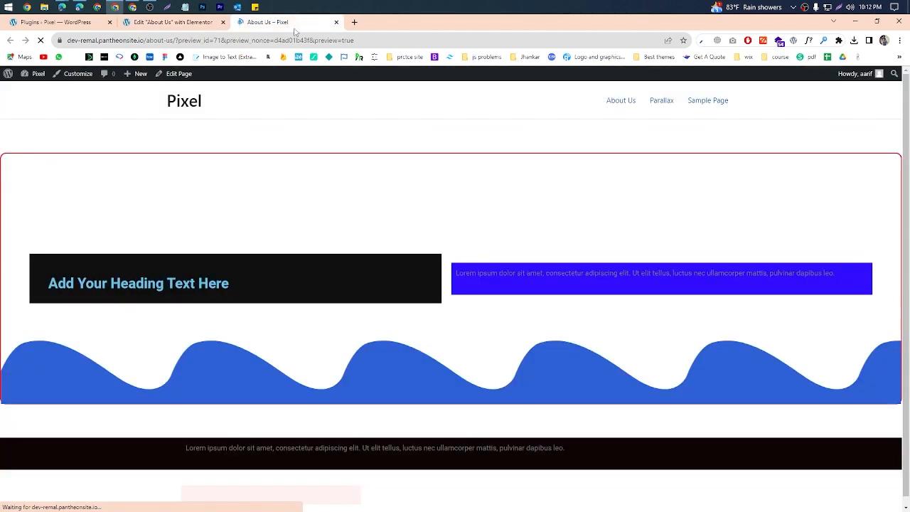
scroll(509, 181, down, 2)
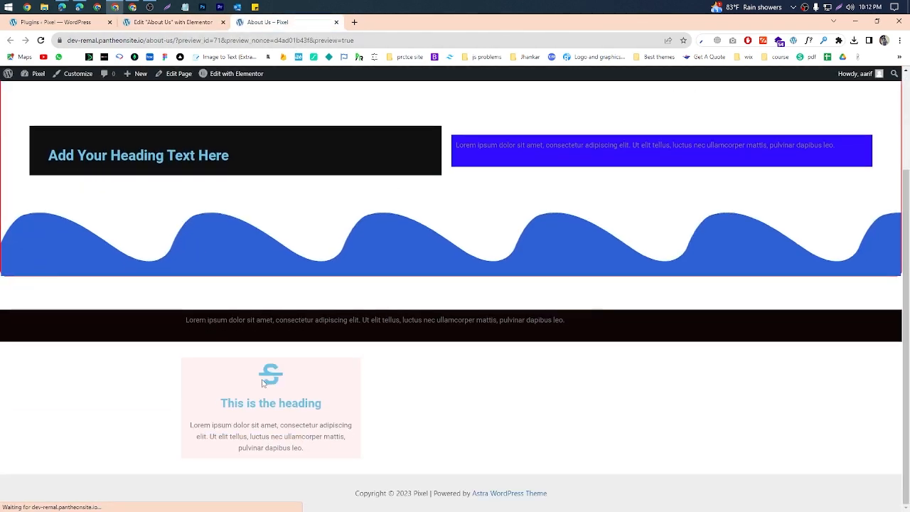
click(62, 7)
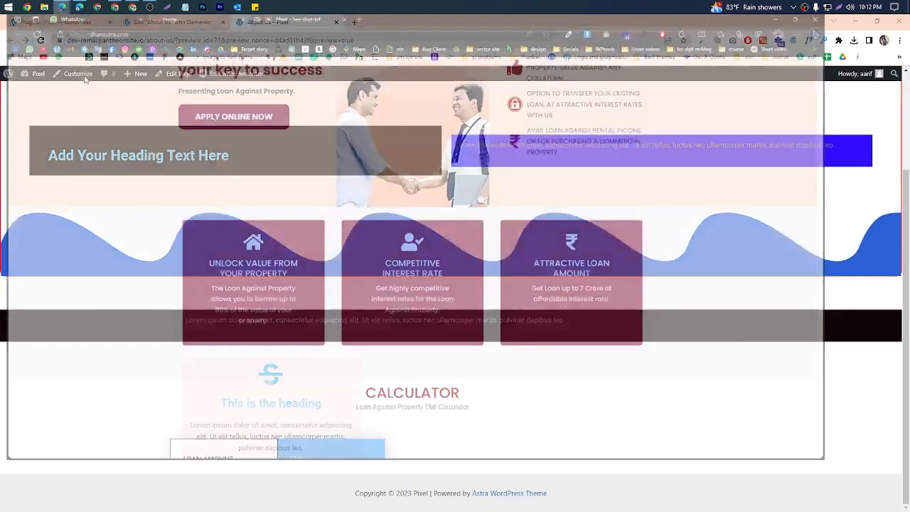
drag(227, 291, 302, 321)
click(280, 342)
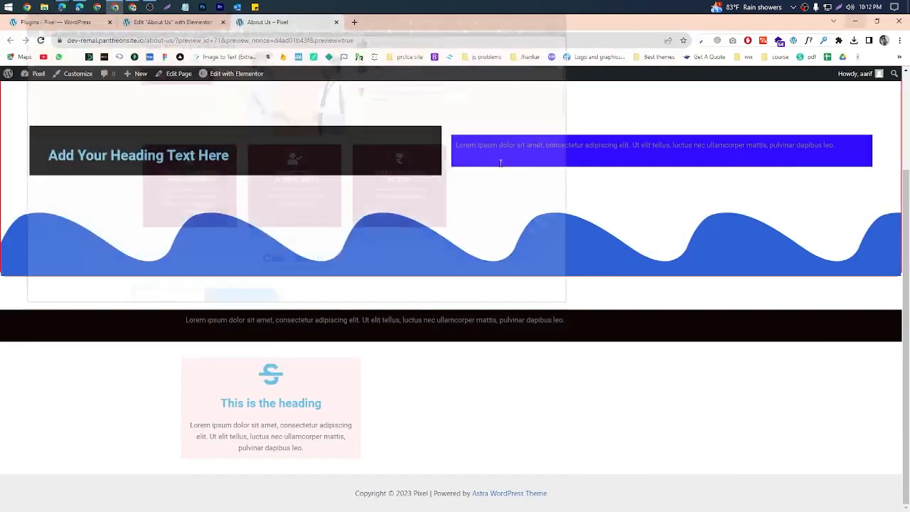
click(856, 21)
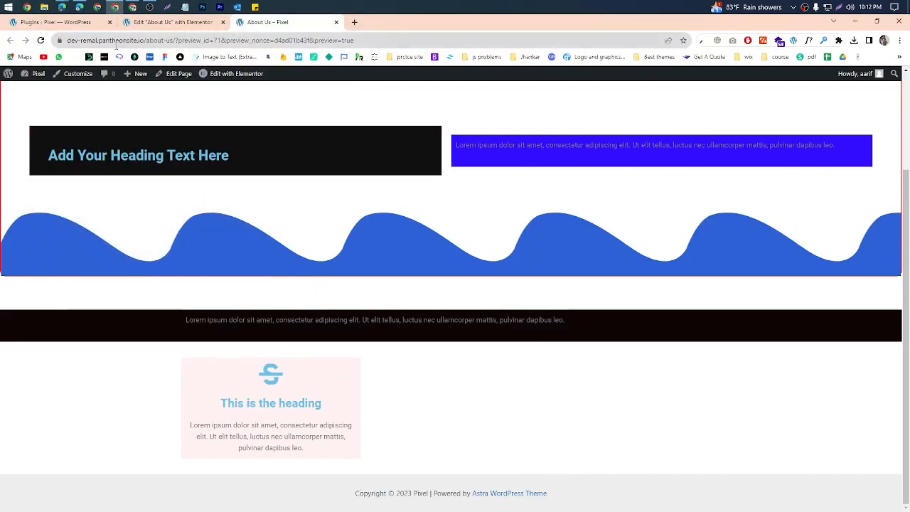
Step: Back in the editor, search the widgets for "Icon", place an Icon Box in the middle column and set its icon to Stamp
click(171, 22)
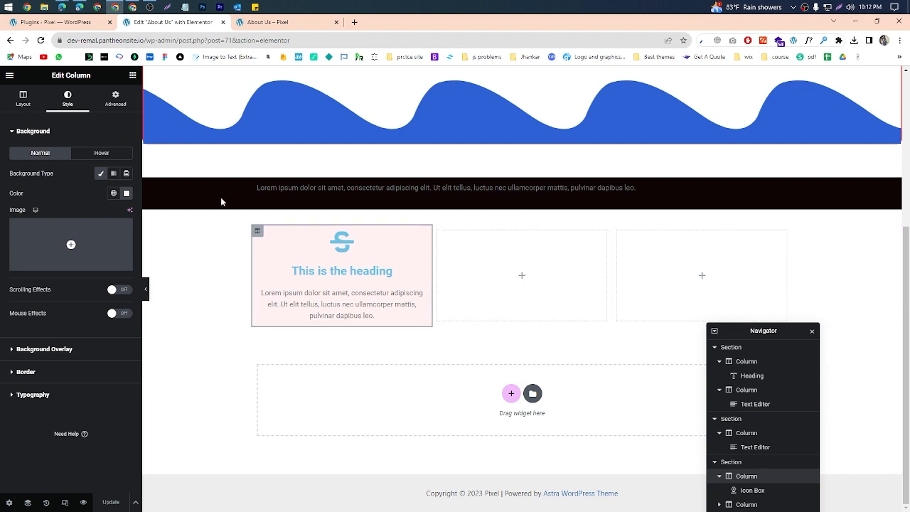
click(132, 75)
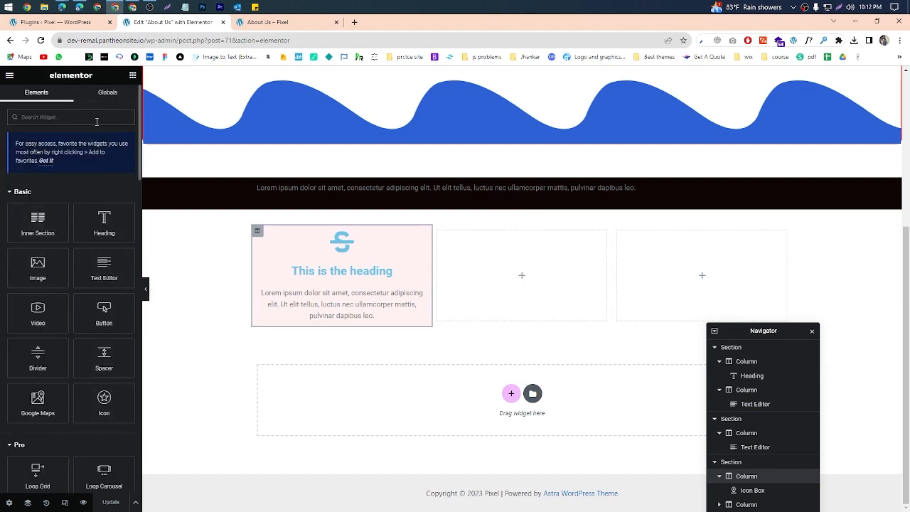
text(Icon)
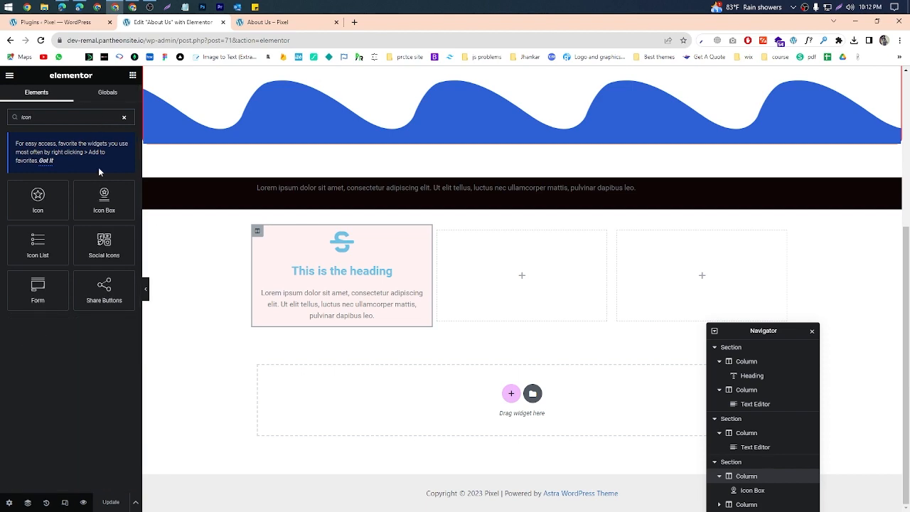
drag(119, 202, 498, 271)
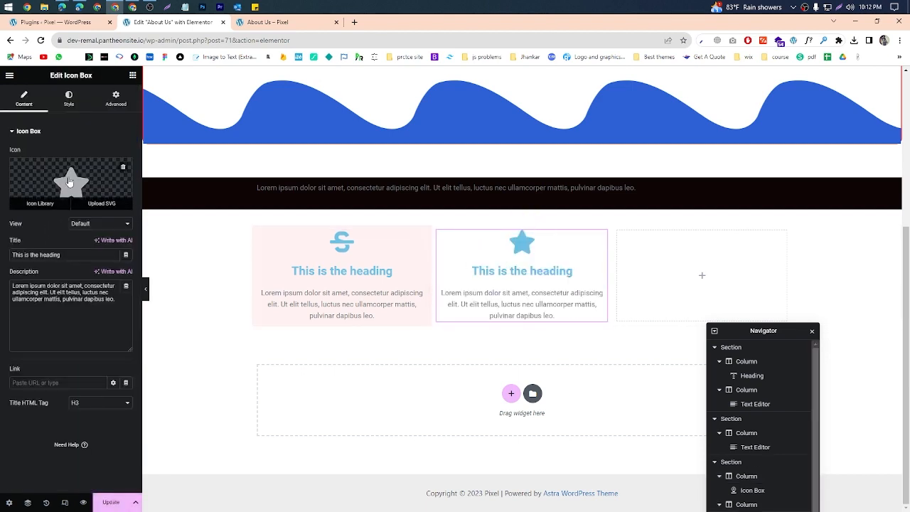
click(69, 182)
click(573, 206)
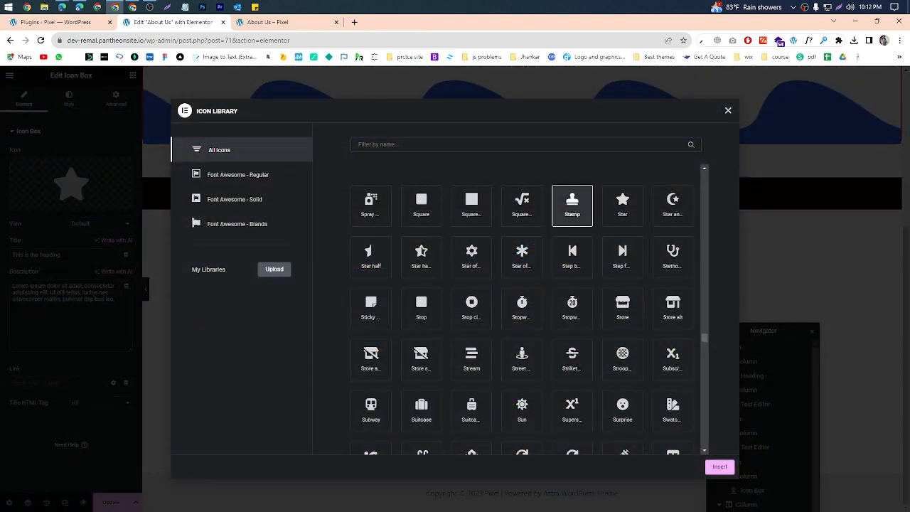
click(718, 469)
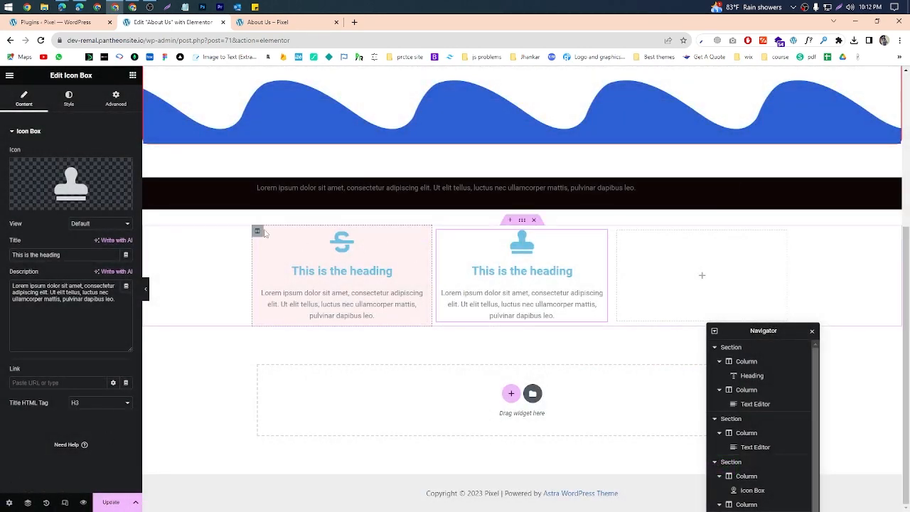
Step: Copy the hex code of the first column's background color
click(258, 232)
click(127, 193)
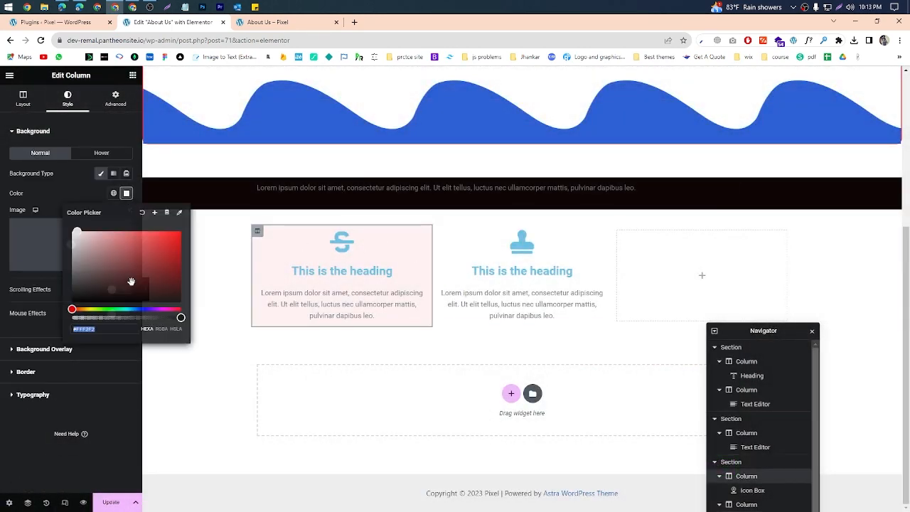
triple_click(129, 327)
right_click(128, 327)
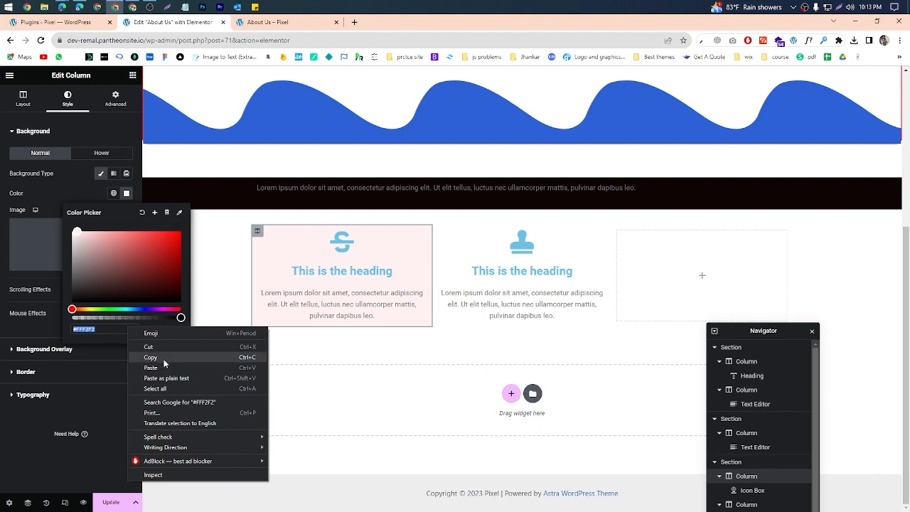
click(156, 356)
Step: Give the middle column a classic background in the copied color #FFF2F2 and update the page
click(438, 230)
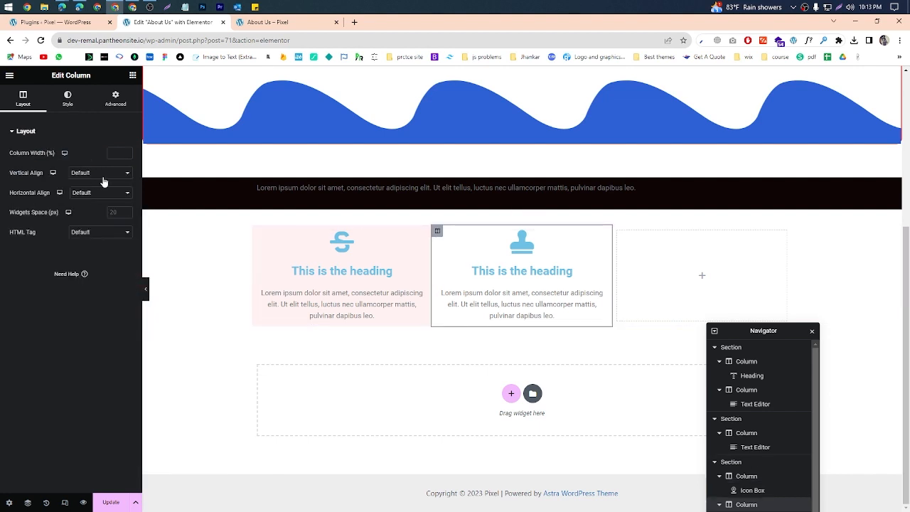
click(69, 99)
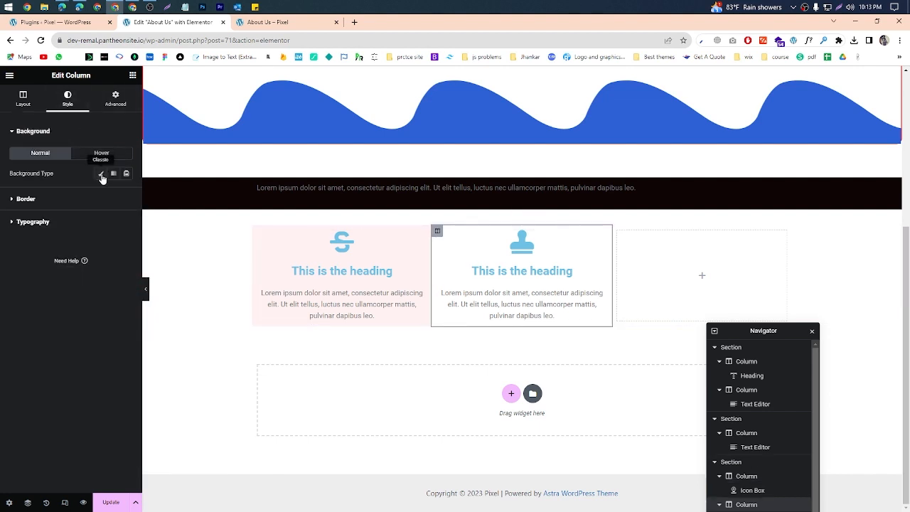
click(101, 175)
click(114, 194)
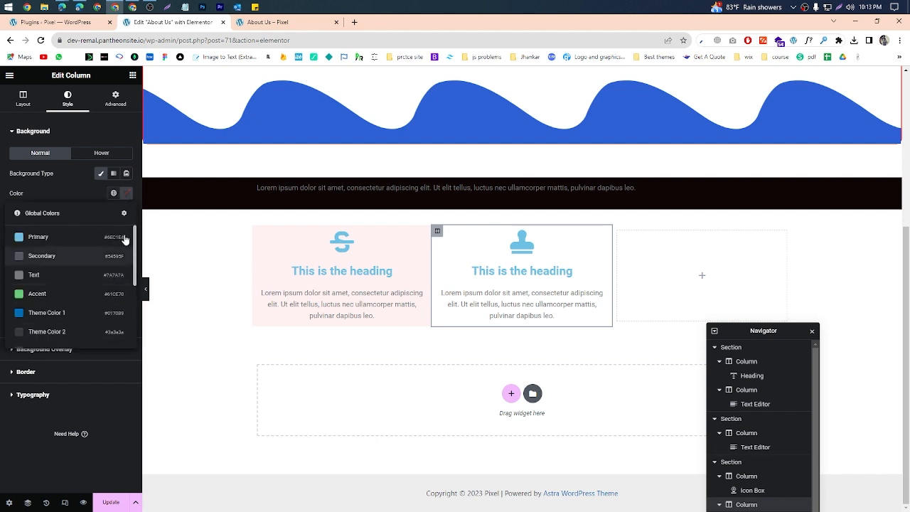
click(126, 193)
right_click(100, 332)
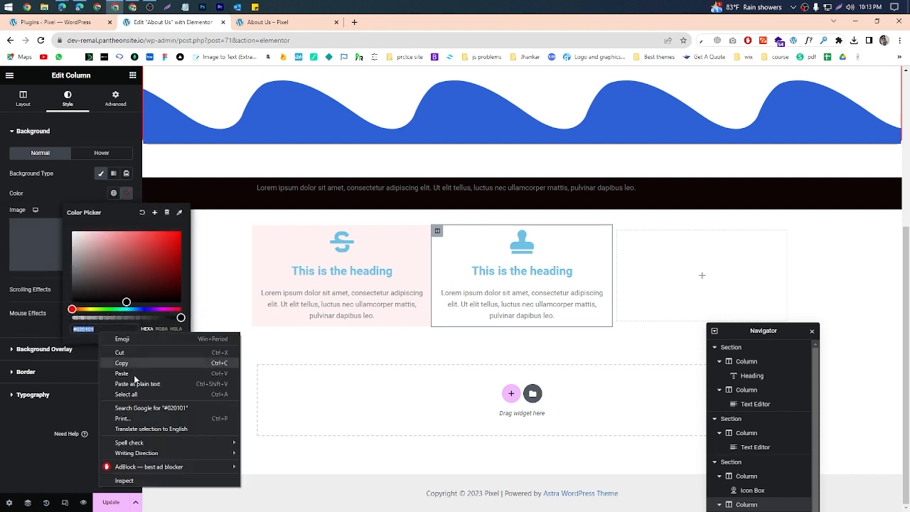
click(138, 384)
click(268, 258)
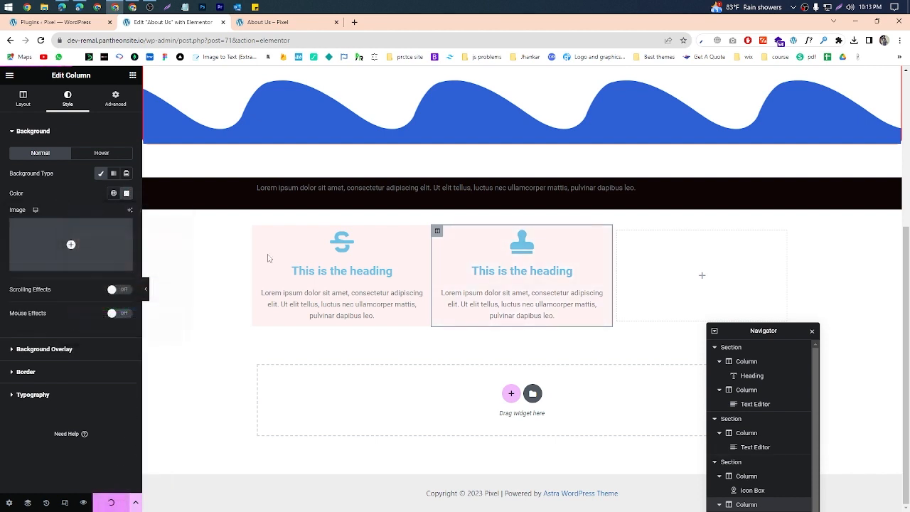
Step: Preview the page, capture the area around the two cards, outline the boundary between them with a rectangle, and discard the capture
click(268, 22)
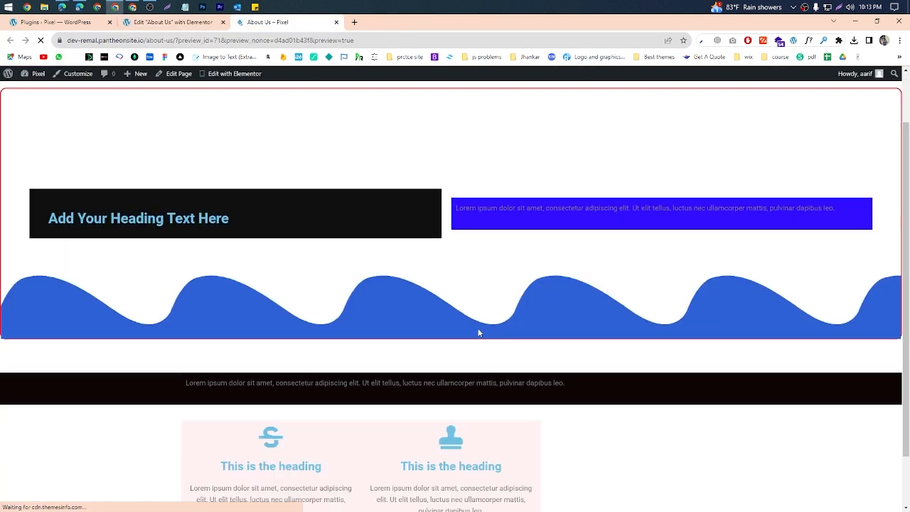
key(Print)
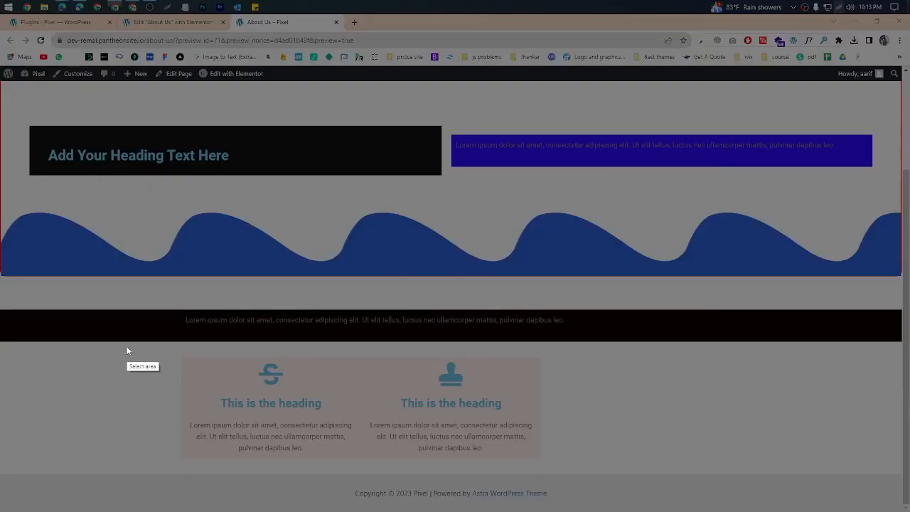
drag(137, 341, 660, 509)
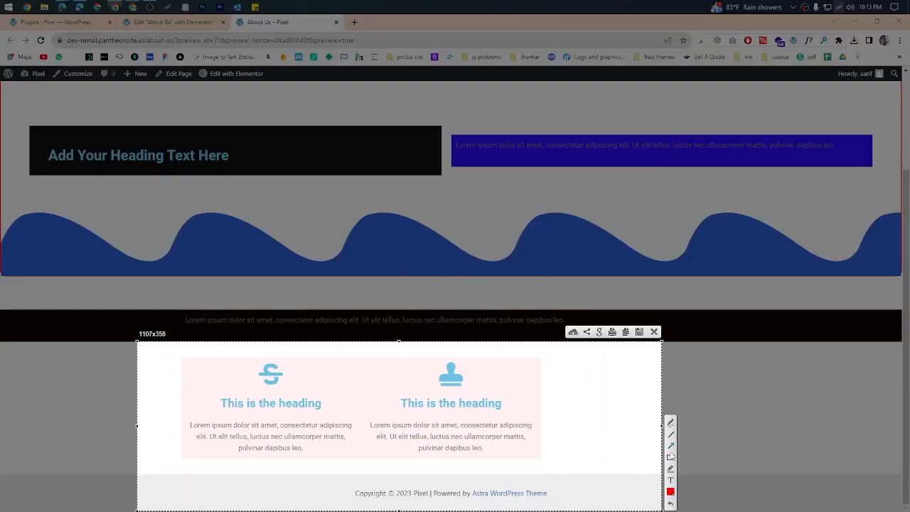
drag(346, 362, 367, 481)
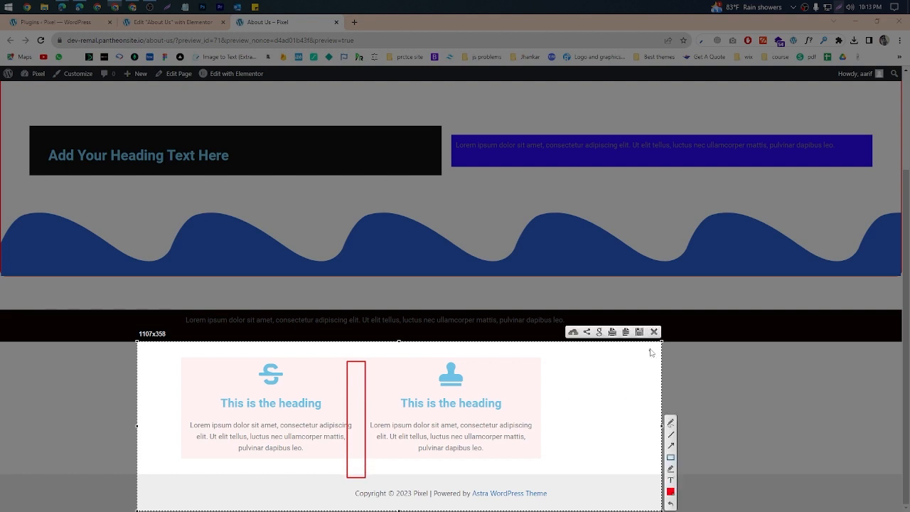
click(654, 332)
Step: Return to the editor, unlink the first column's margin values and increase only its right margin to separate it from the middle column
click(153, 22)
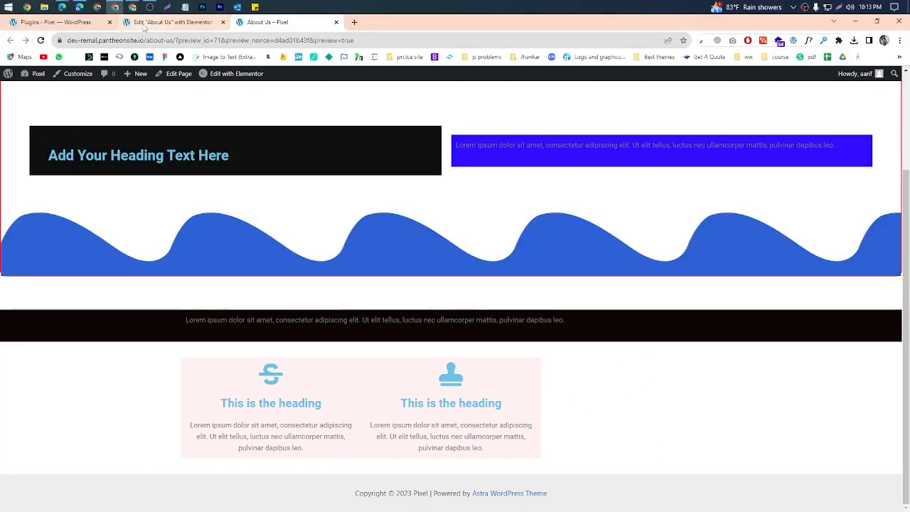
click(258, 230)
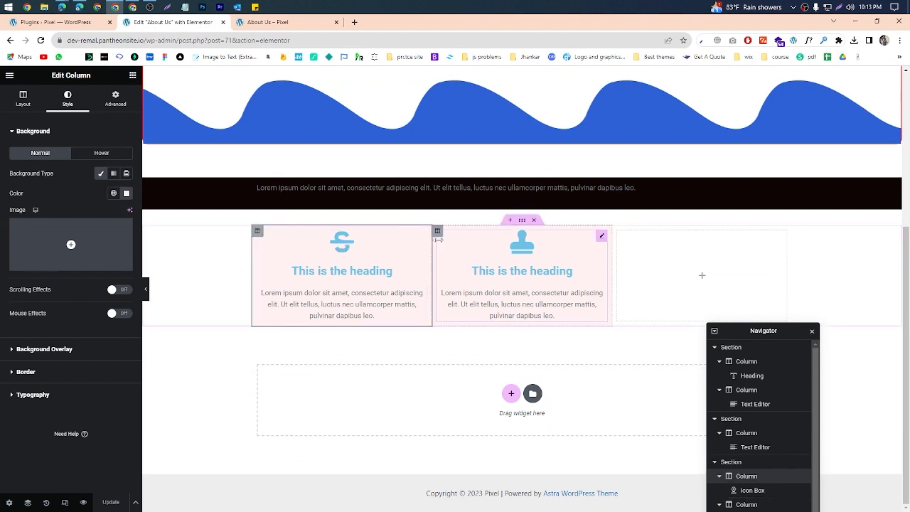
click(114, 99)
click(125, 164)
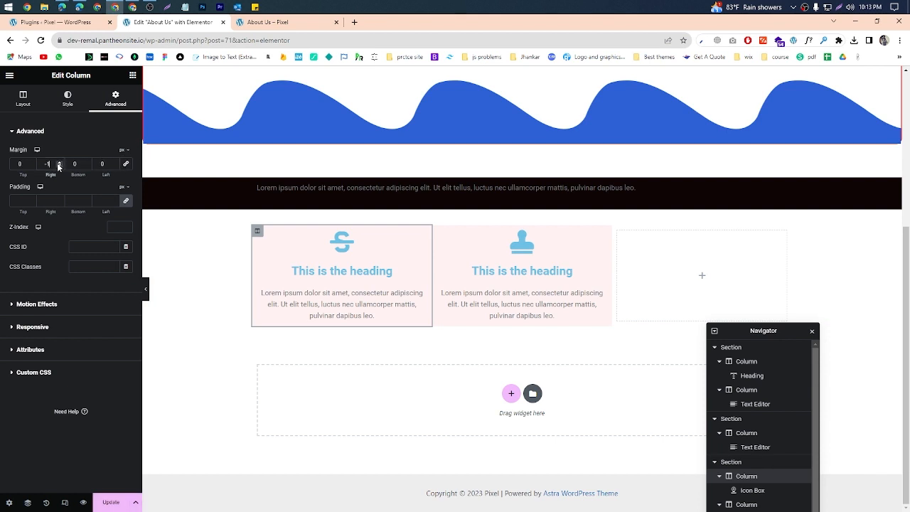
click(59, 163)
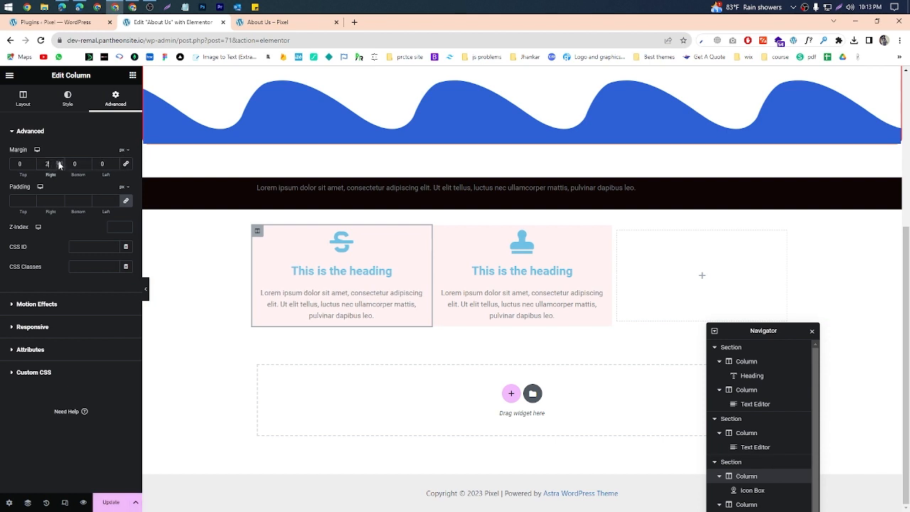
click(59, 163)
click(59, 163)
click(59, 163)
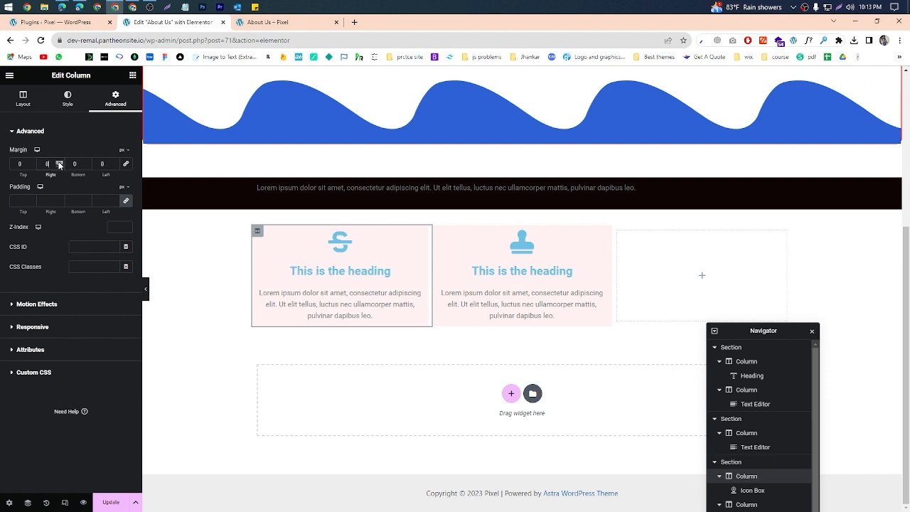
Step: Unlink the middle column's margin values, set only its left margin to 10 px, and update the page
click(437, 232)
click(125, 97)
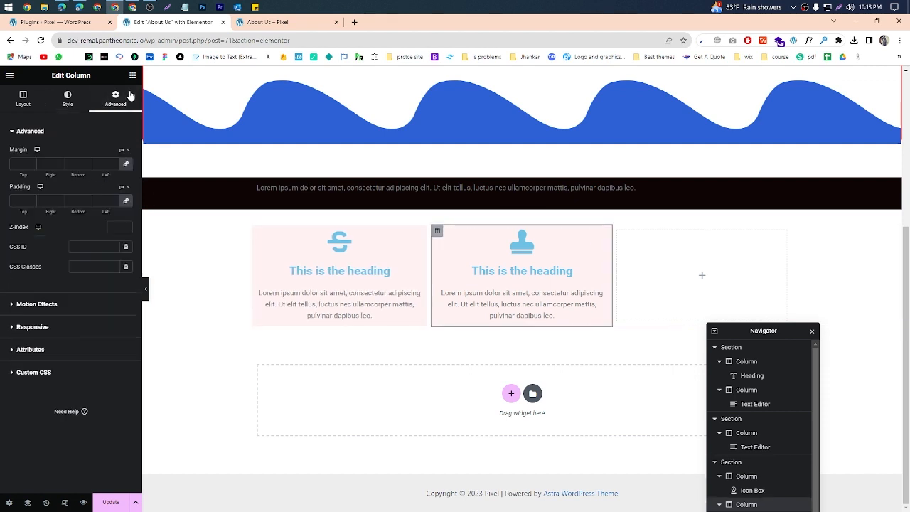
click(126, 164)
click(115, 163)
click(115, 162)
click(115, 163)
click(115, 163)
click(116, 163)
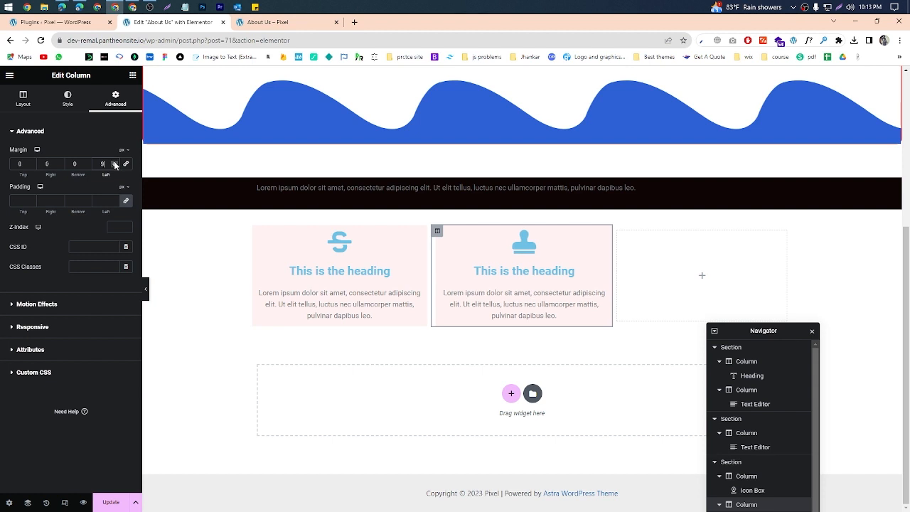
click(116, 502)
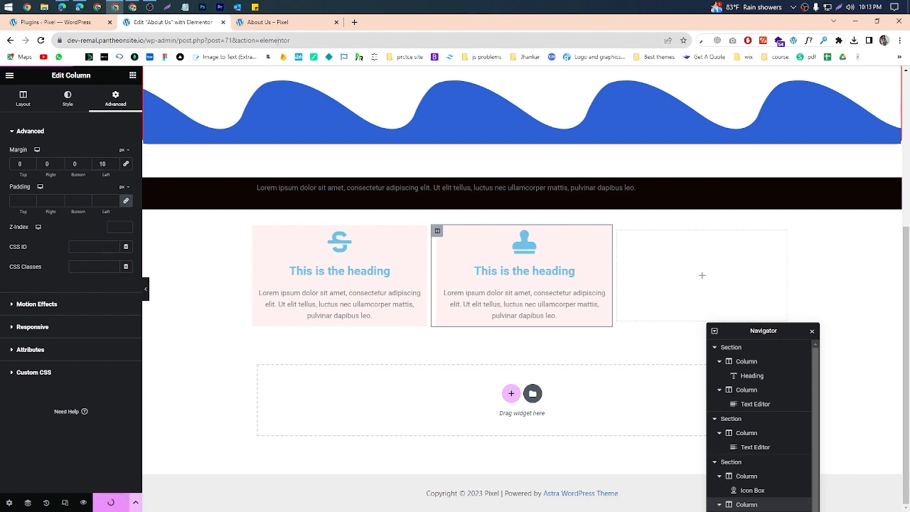
Step: Reload the About Us preview, inspect the gap between the two cards, and return to the editor
click(275, 25)
key(ctrl+r)
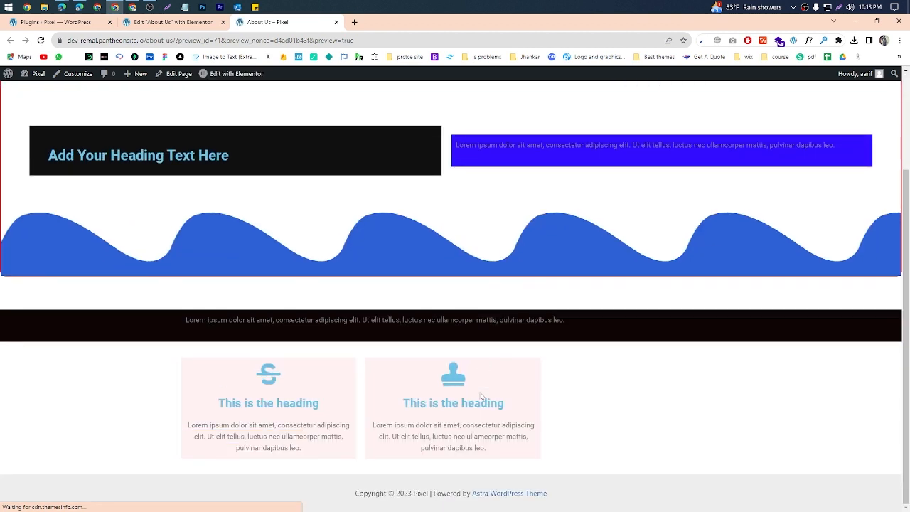
drag(215, 372, 385, 414)
click(452, 415)
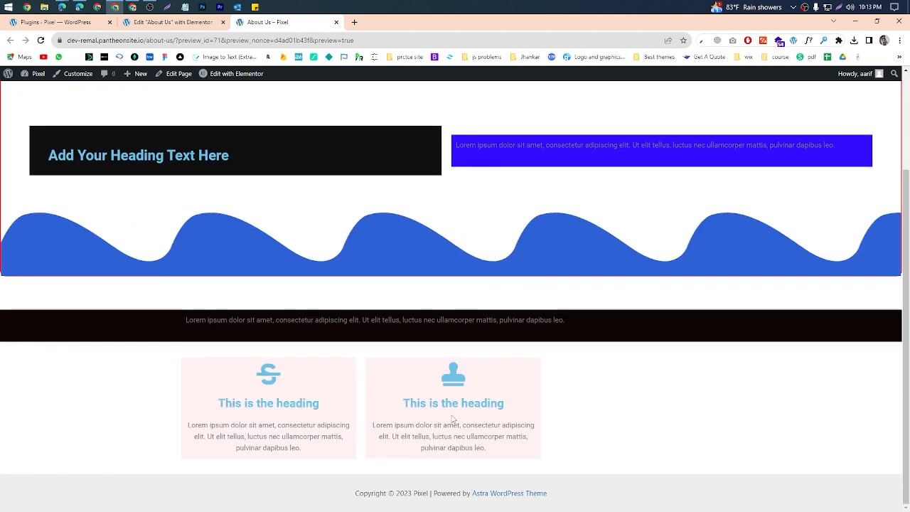
click(165, 25)
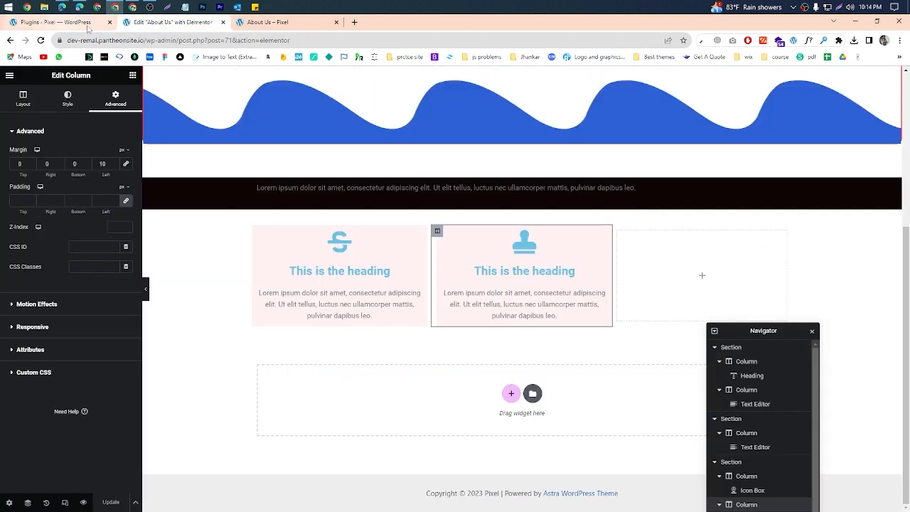
click(702, 276)
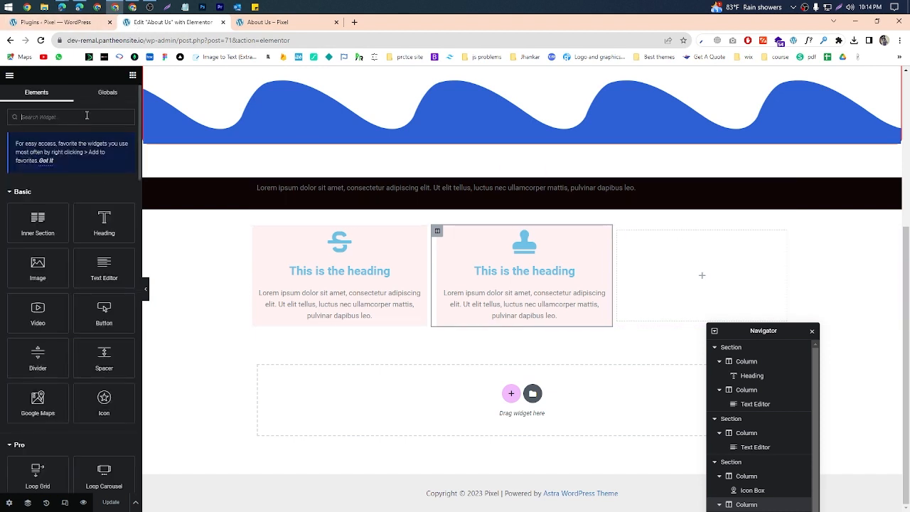
click(91, 118)
text(ic)
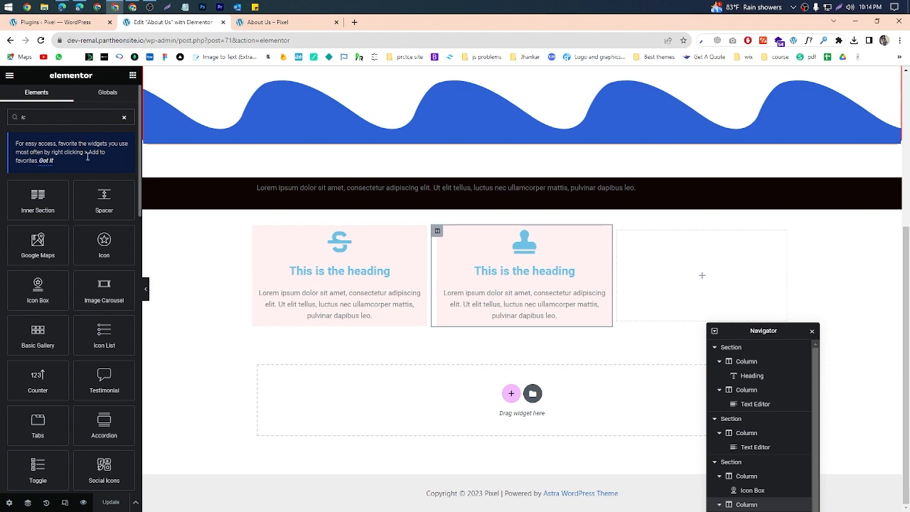
drag(41, 291, 683, 271)
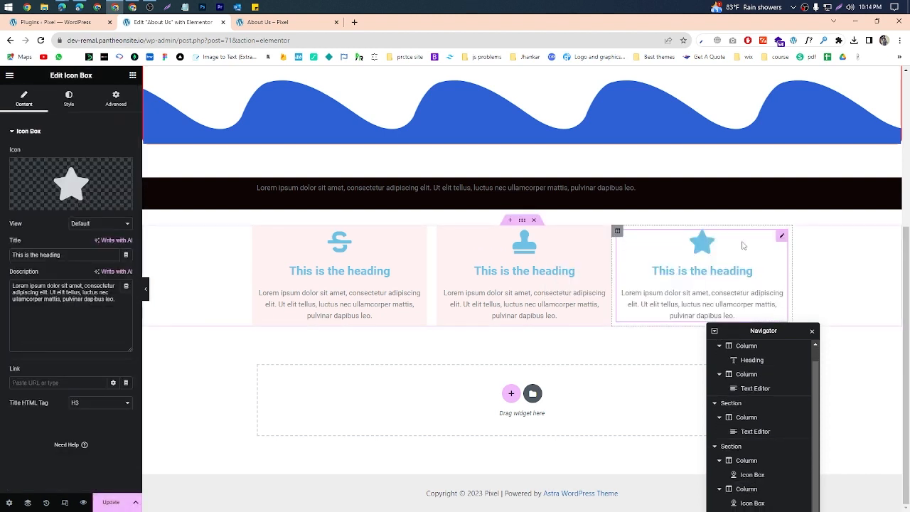
right_click(724, 254)
click(769, 422)
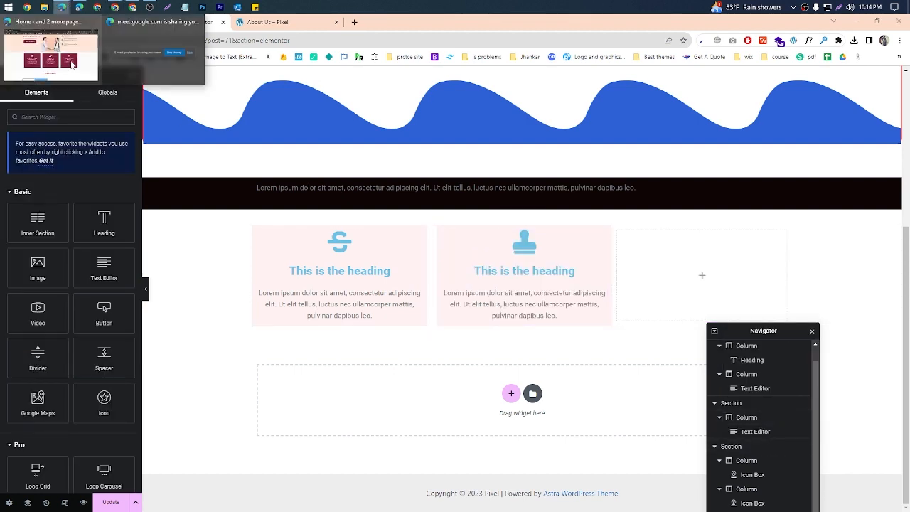
Step: Switch to the reference site, capture its three feature cards, mark them with freehand strokes, discard the capture and return
click(70, 63)
click(840, 9)
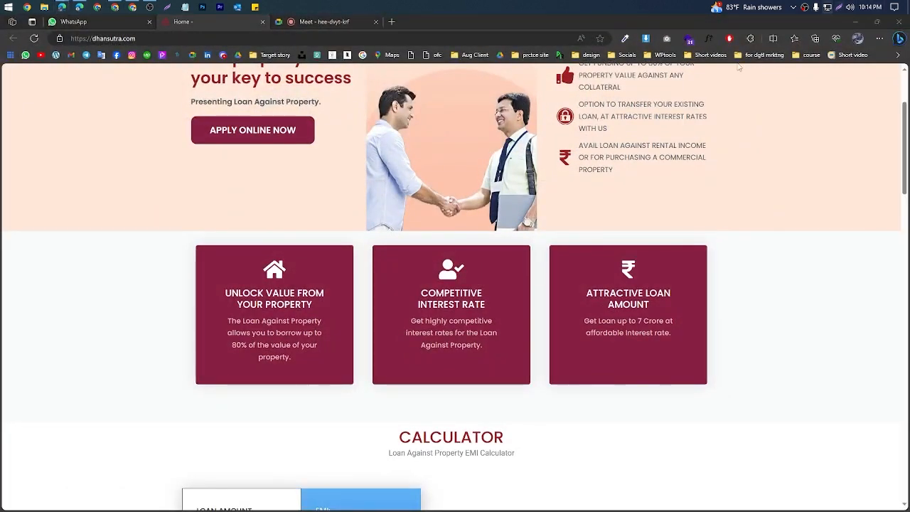
drag(64, 249, 781, 401)
drag(686, 369, 713, 356)
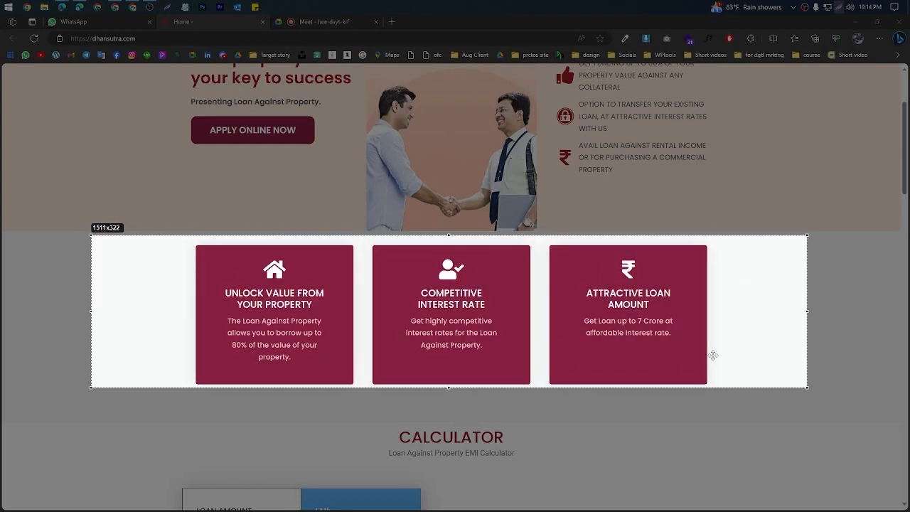
mouse_move(461, 293)
mouse_down()
mouse_move(511, 279)
mouse_move(498, 326)
mouse_up()
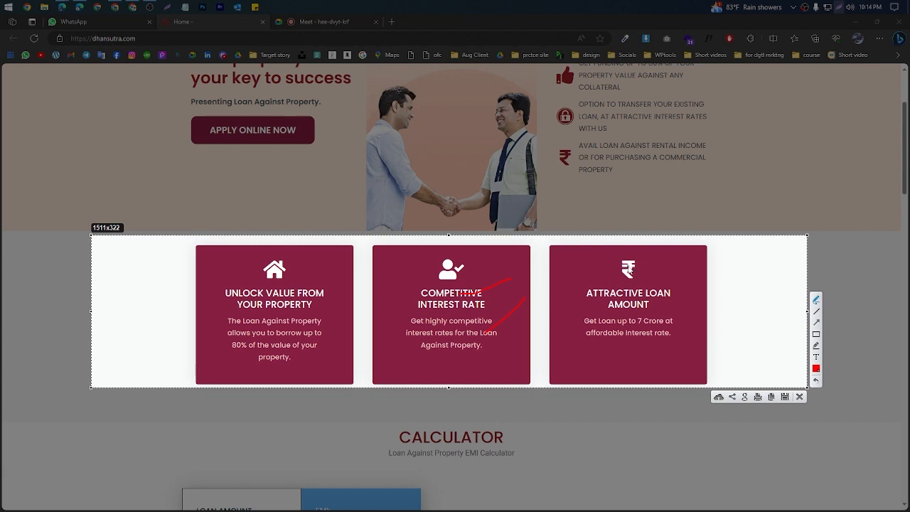
mouse_move(202, 240)
mouse_down()
mouse_move(167, 268)
mouse_move(216, 250)
mouse_up()
click(800, 397)
click(854, 24)
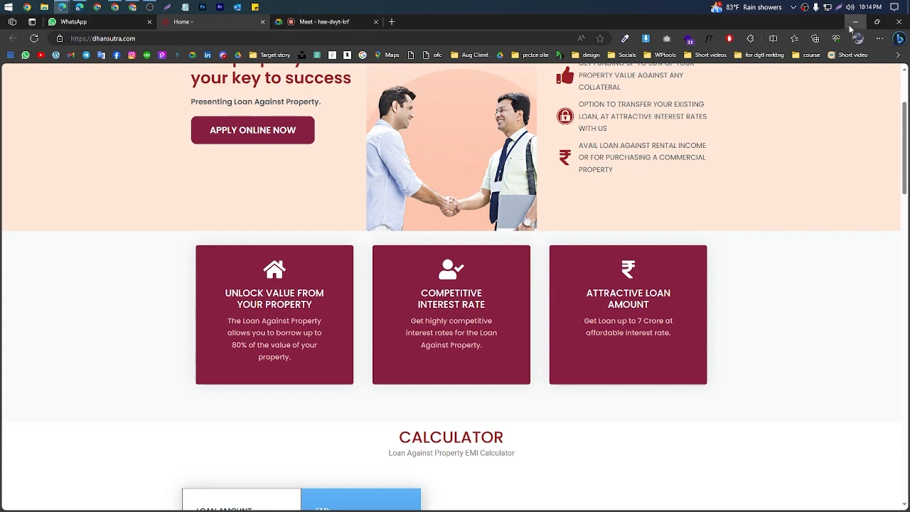
Step: Duplicate the middle card's column and delete the empty column at the end of the row
right_click(438, 233)
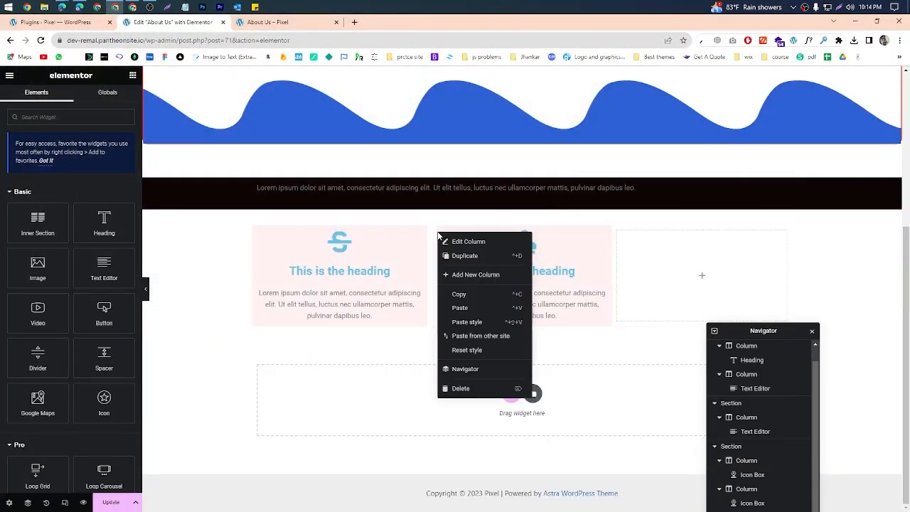
click(456, 256)
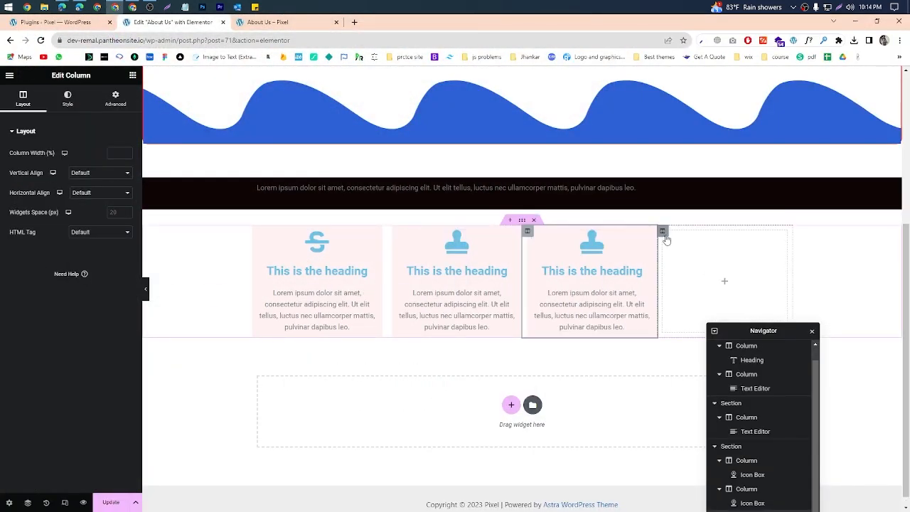
right_click(667, 236)
click(684, 391)
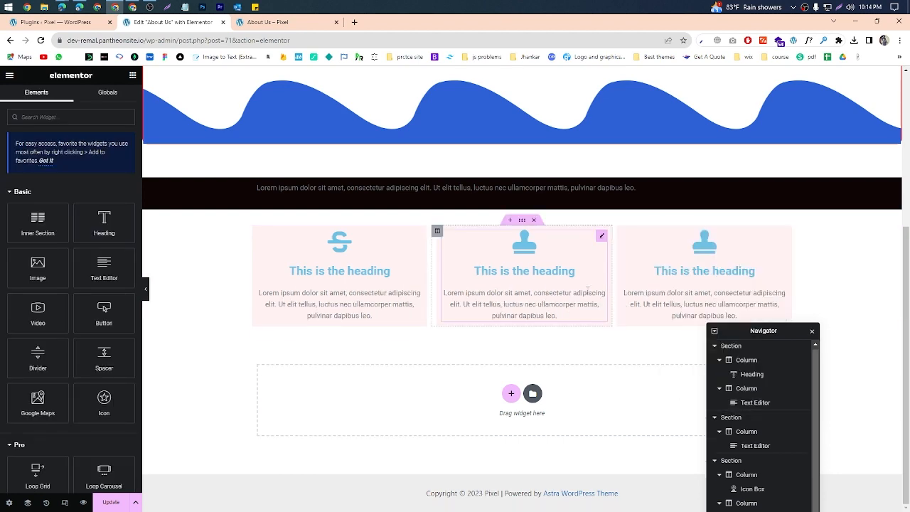
Step: Change the third card's icon to the half star from the icon library
click(711, 284)
click(62, 188)
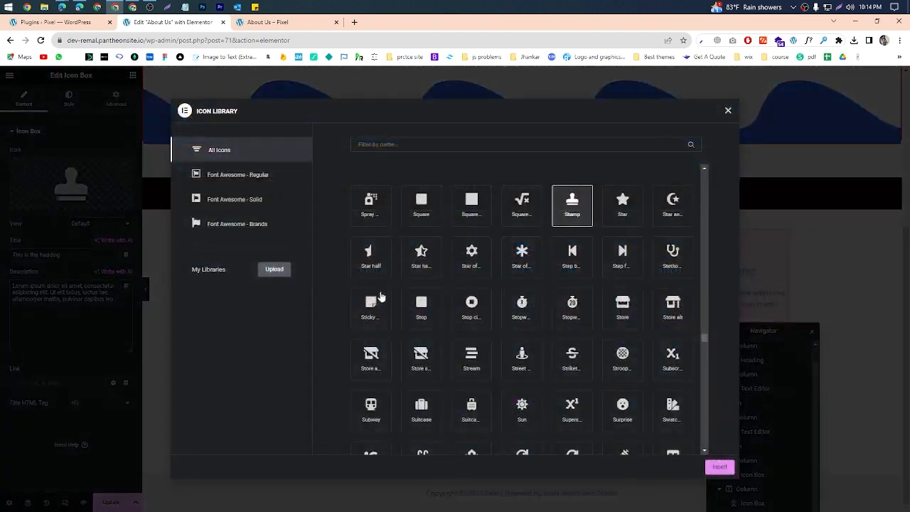
click(371, 256)
click(717, 467)
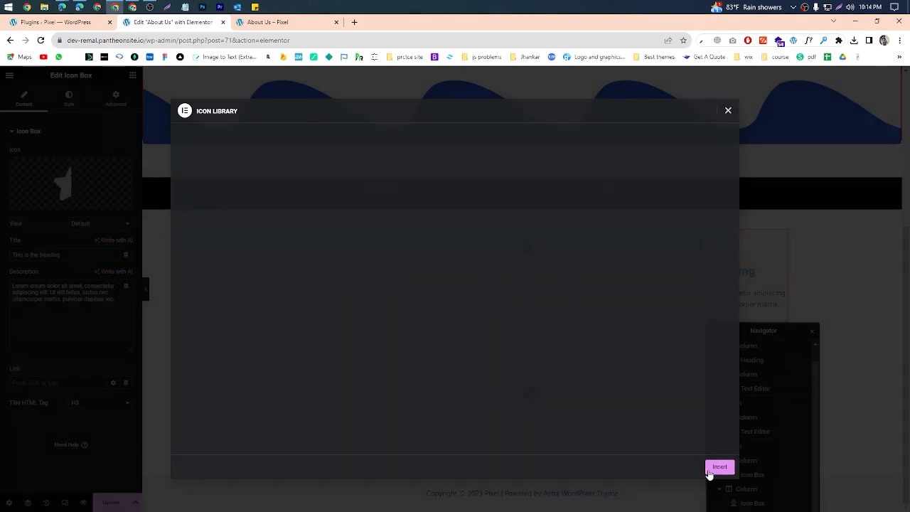
click(56, 254)
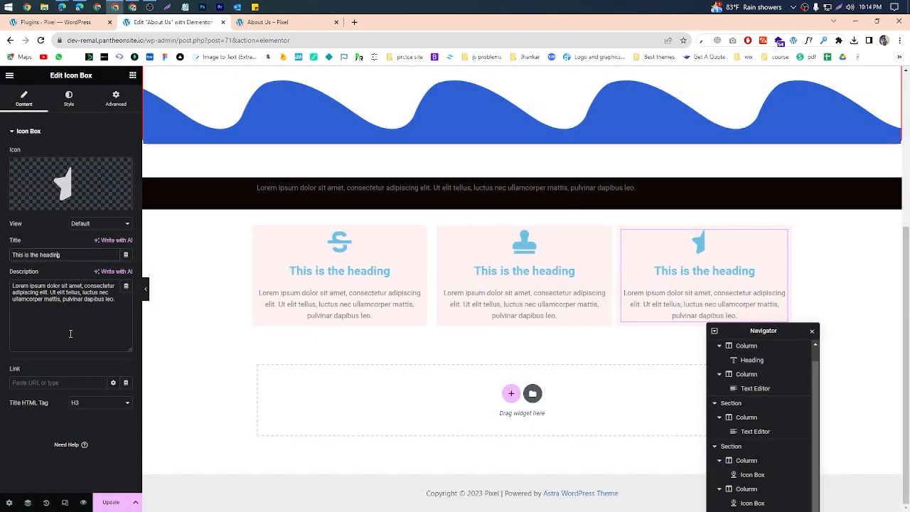
Step: Update the page and reload the preview to check the three-card row
click(111, 503)
click(283, 27)
key(F5)
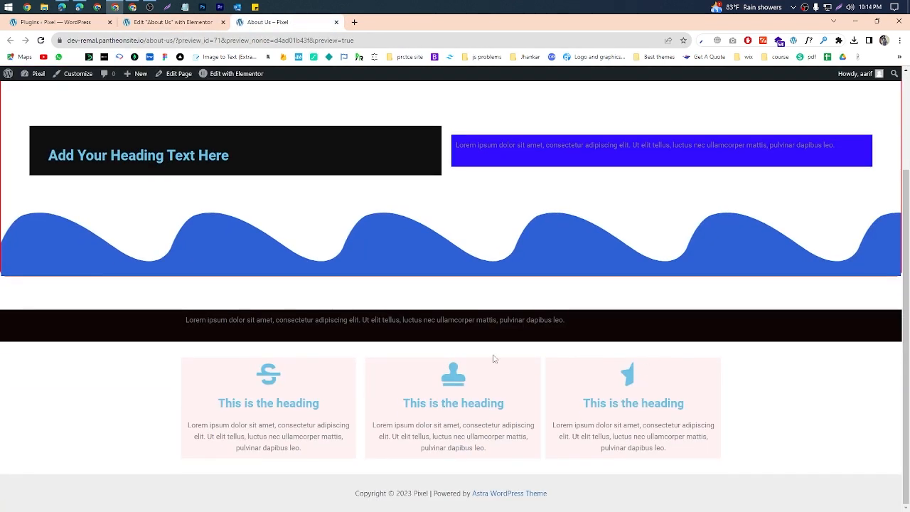
Step: Switch to the Google Meet call, check the in-call messages, and return to the Elementor editor
click(856, 21)
mouse_move(62, 7)
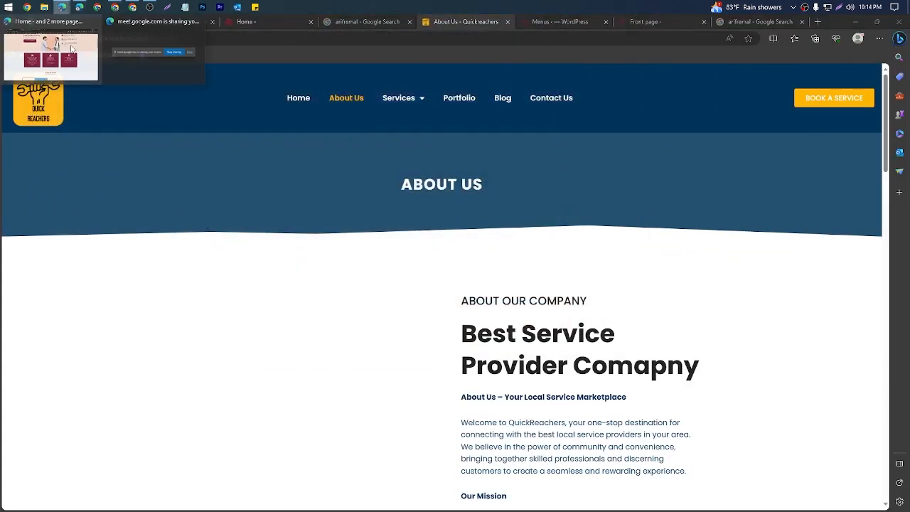
click(36, 53)
click(331, 21)
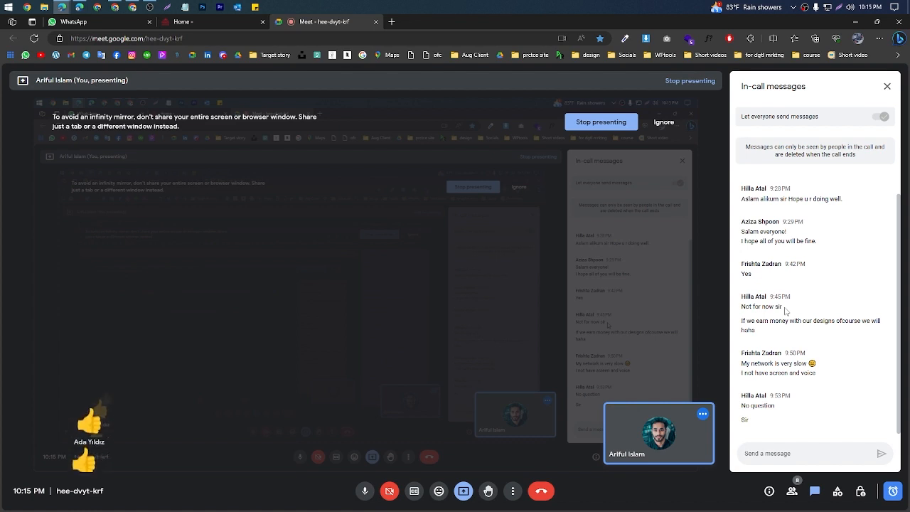
click(857, 25)
scroll(429, 357, down, 1)
scroll(429, 357, down, 6)
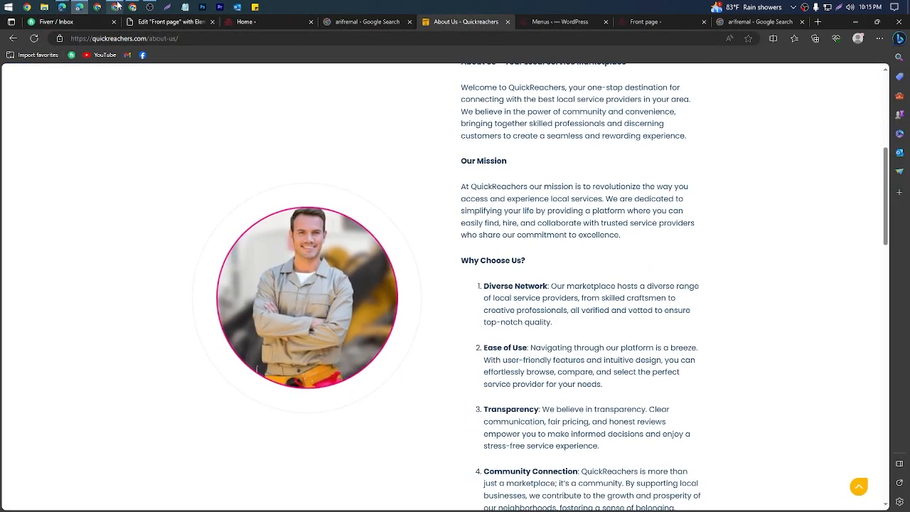
click(115, 7)
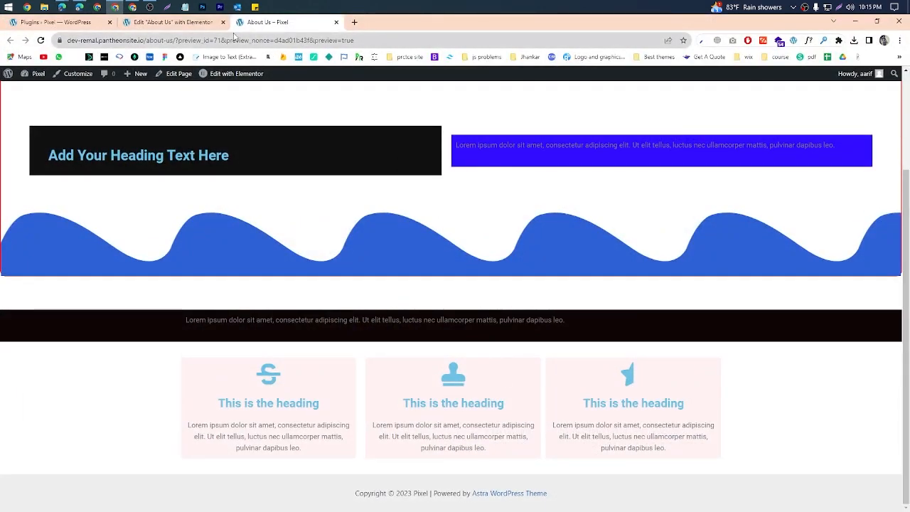
key(ctrl+shift+Tab)
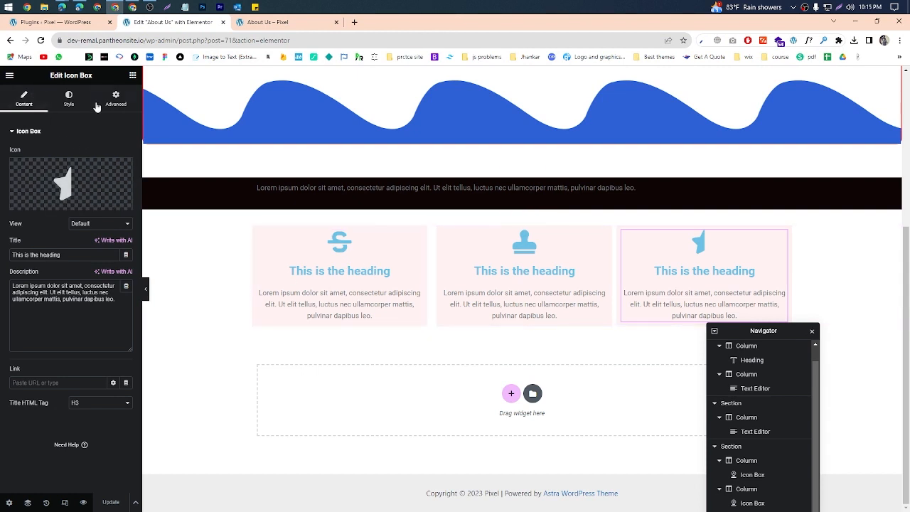
Step: Select the first card's icon box, outline the Edit Icon Box title in a screen capture, and discard the capture
click(133, 76)
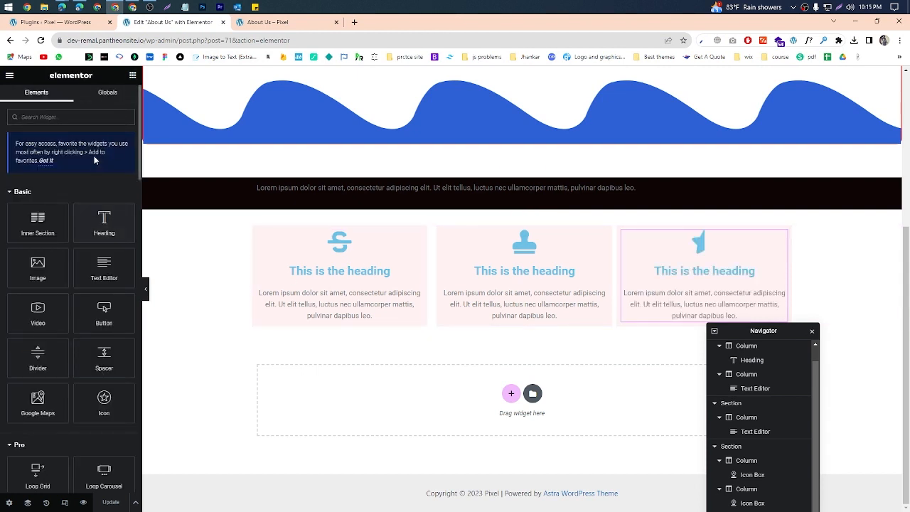
click(417, 235)
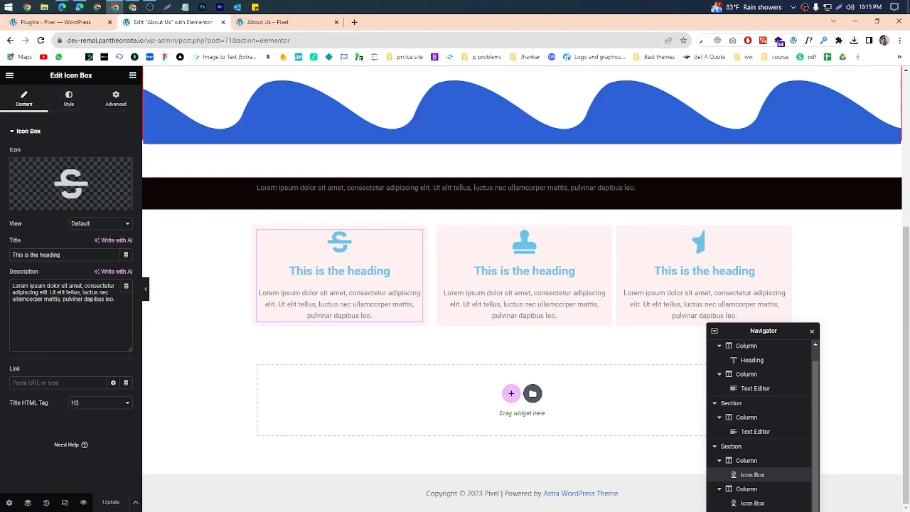
key(Print)
drag(2, 52, 145, 213)
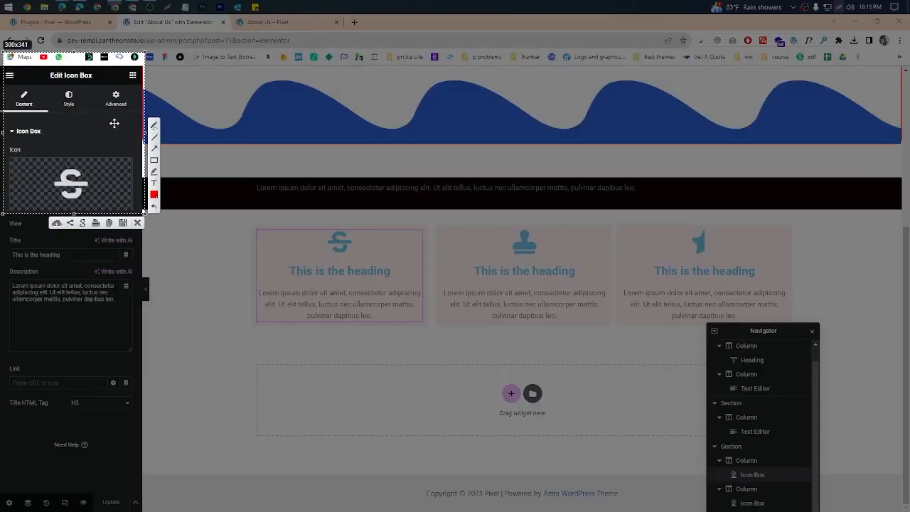
mouse_move(44, 69)
mouse_down()
mouse_move(107, 90)
mouse_move(99, 81)
mouse_up()
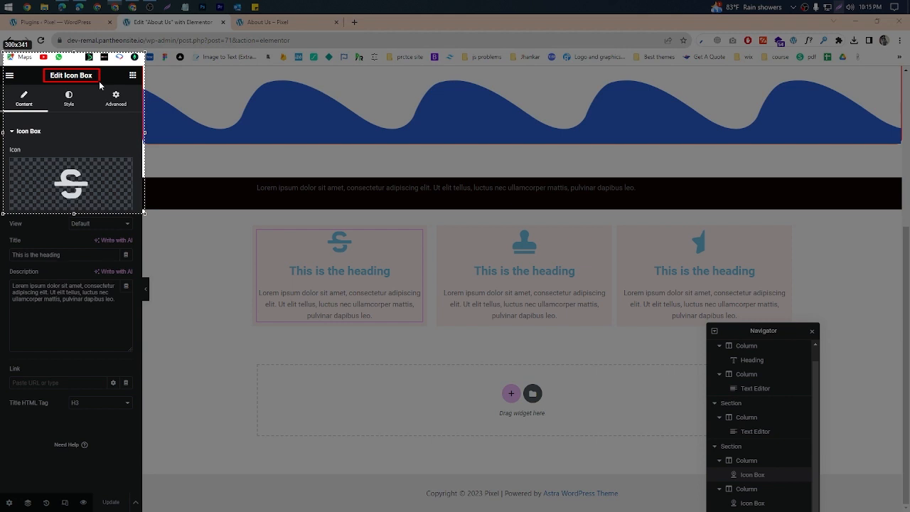
drag(99, 81, 98, 81)
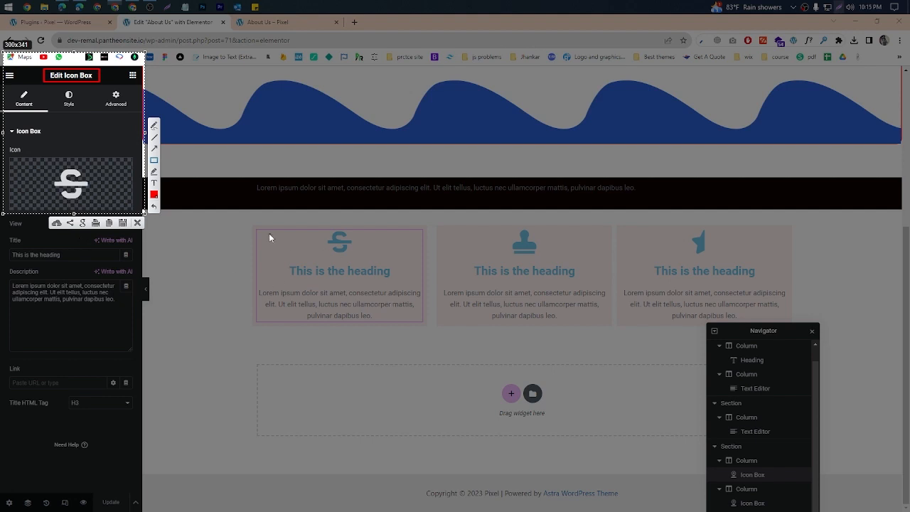
drag(270, 236, 416, 304)
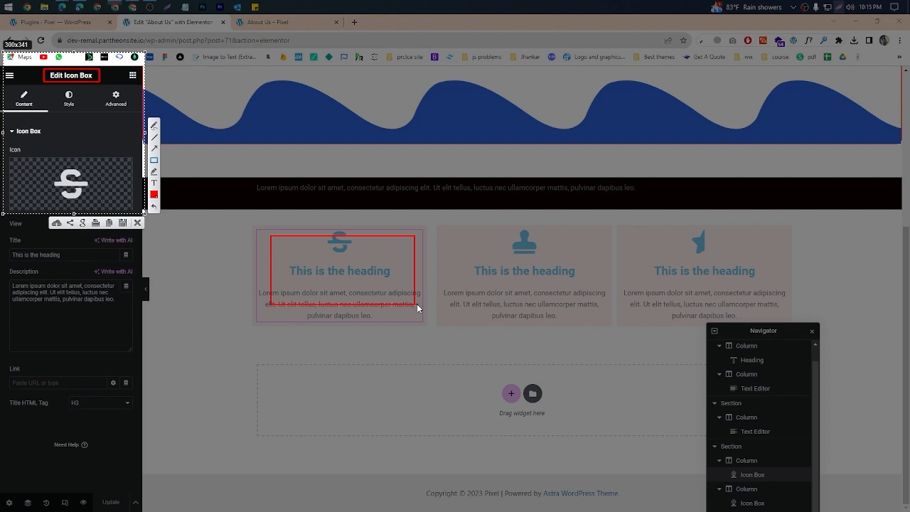
click(137, 222)
Step: Add a Heading widget above the first card's icon box and mark the Edit Heading title in a discarded screen capture
click(133, 75)
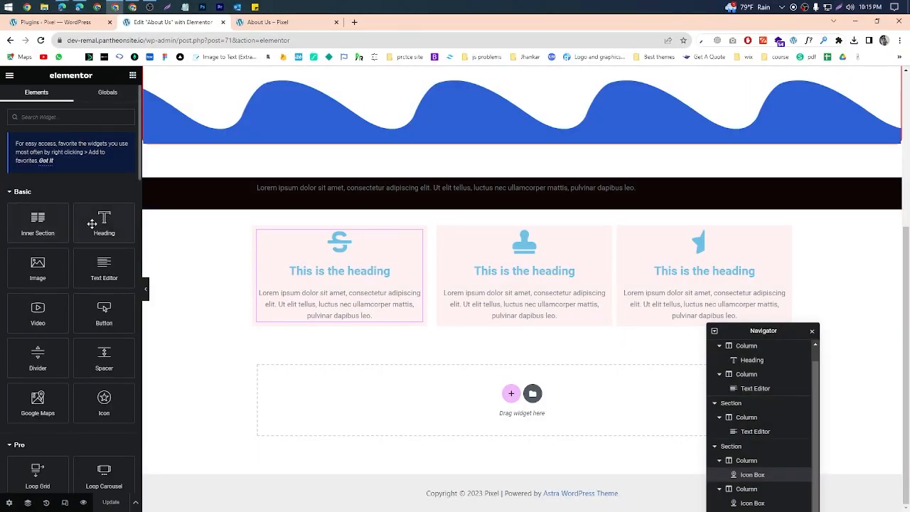
drag(92, 224, 308, 235)
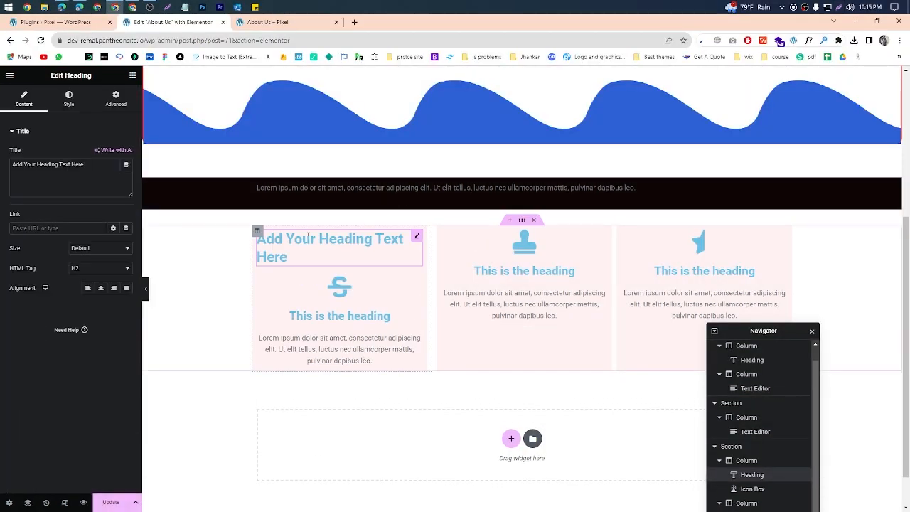
click(839, 7)
drag(20, 66, 132, 105)
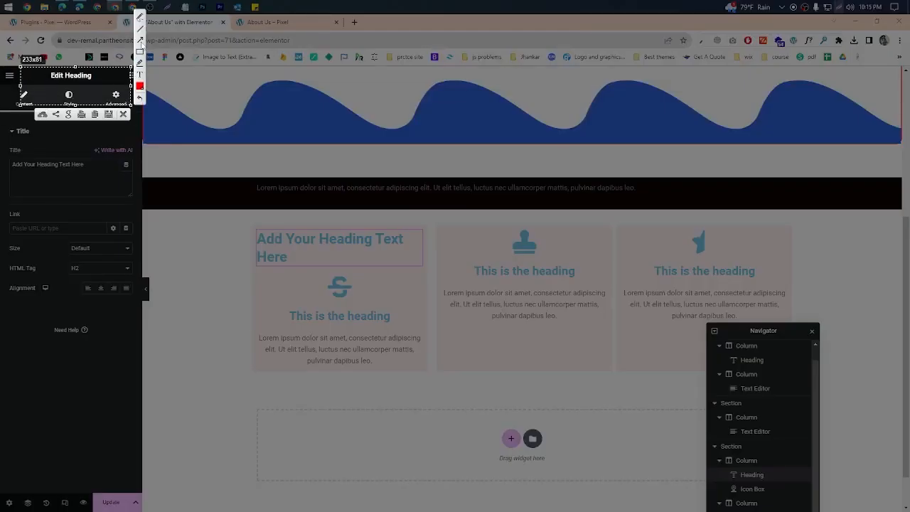
mouse_move(62, 69)
mouse_down()
mouse_move(42, 84)
mouse_move(110, 67)
mouse_up()
click(124, 114)
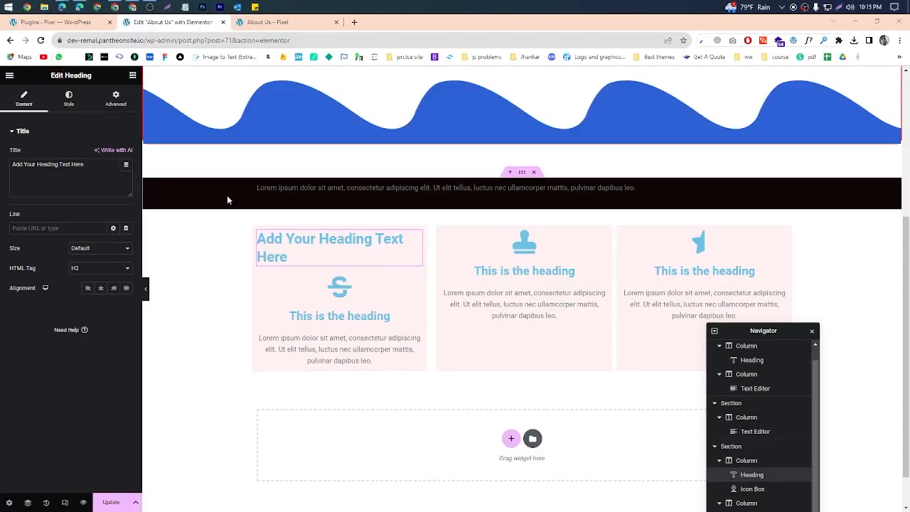
Step: Set the new heading's text color to black (#000000)
click(69, 98)
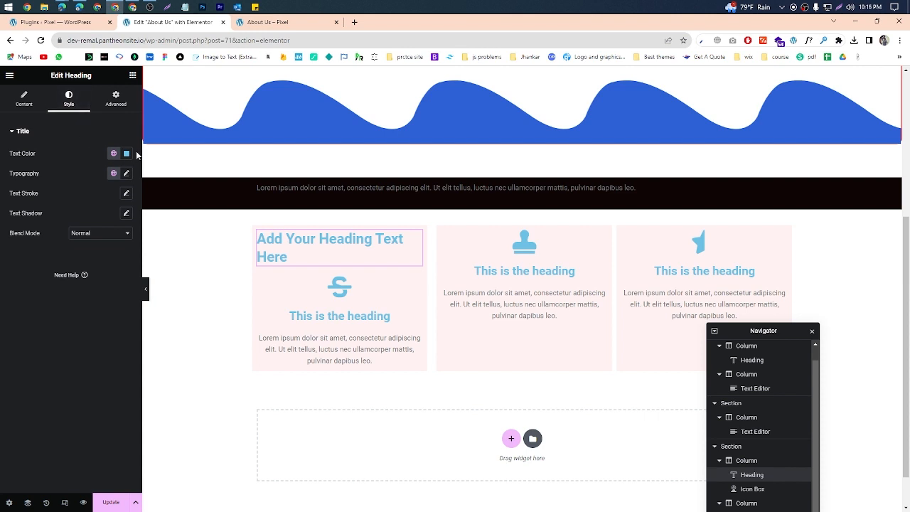
click(127, 153)
click(73, 262)
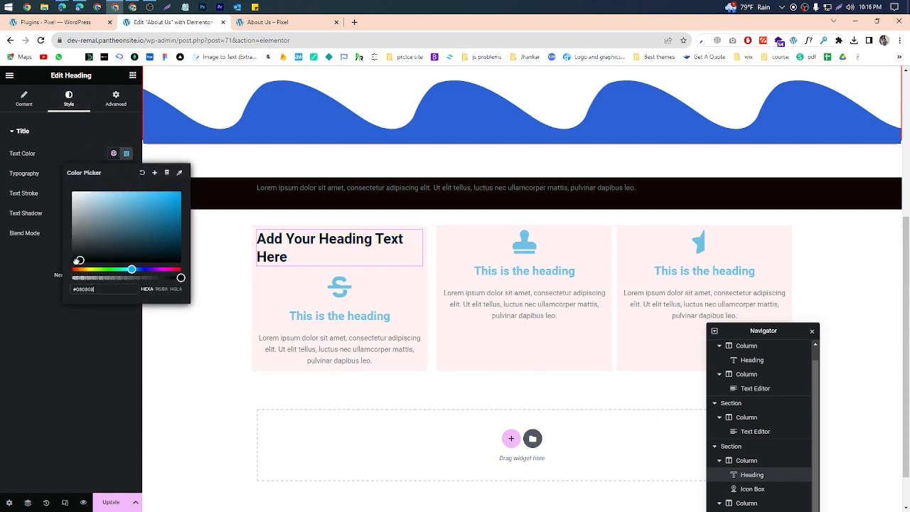
Step: Apply a global serif font preset to the typography of the first card's new heading
click(5, 291)
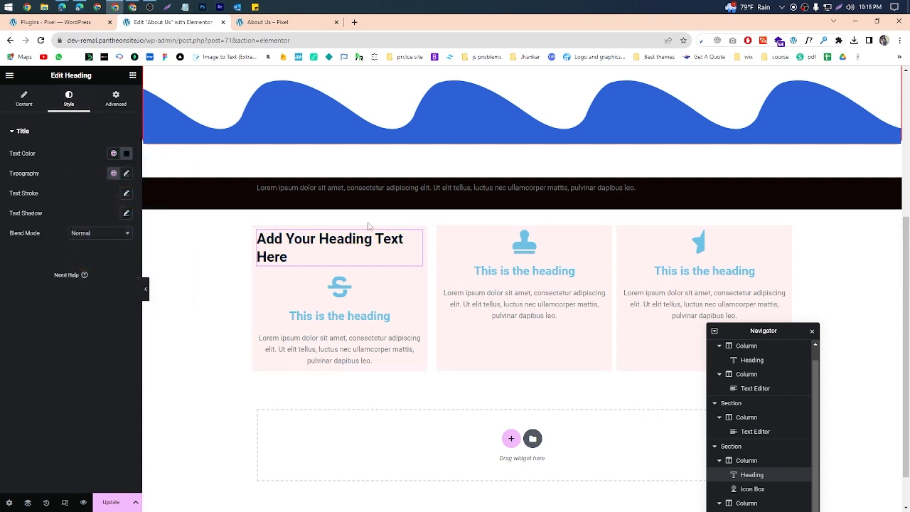
click(114, 173)
click(67, 234)
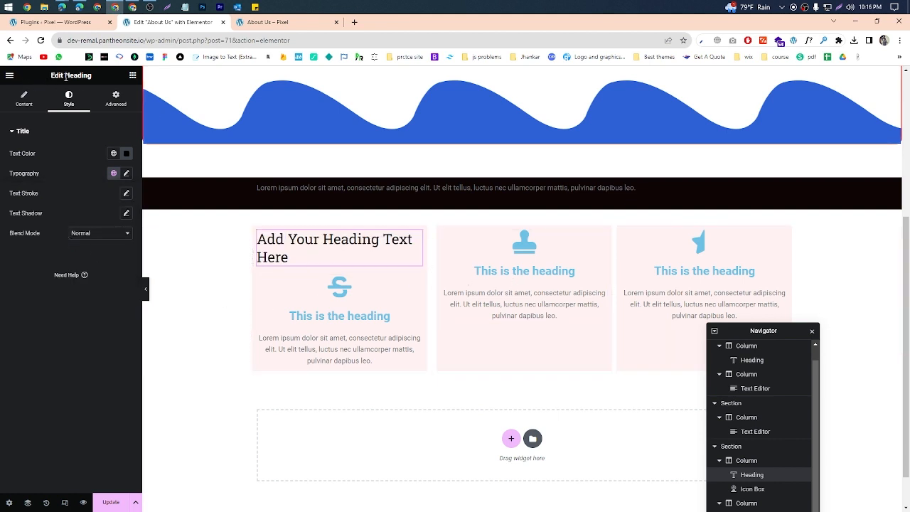
Step: Set the title color of the first card's icon box to black
click(348, 333)
click(68, 98)
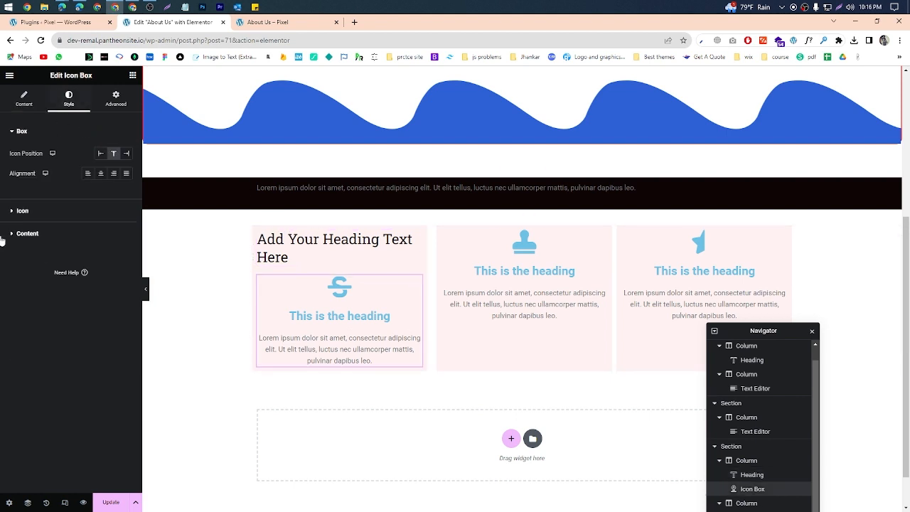
click(39, 234)
click(126, 248)
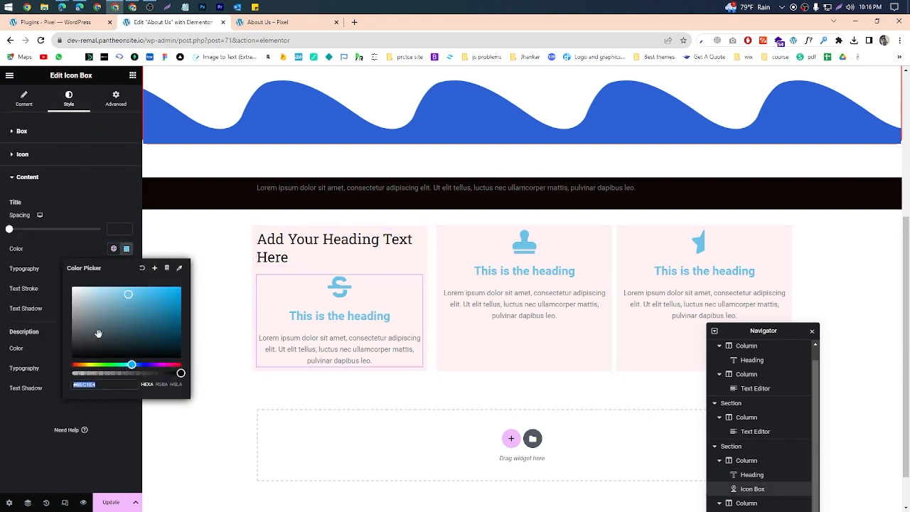
drag(97, 335, 66, 385)
click(369, 318)
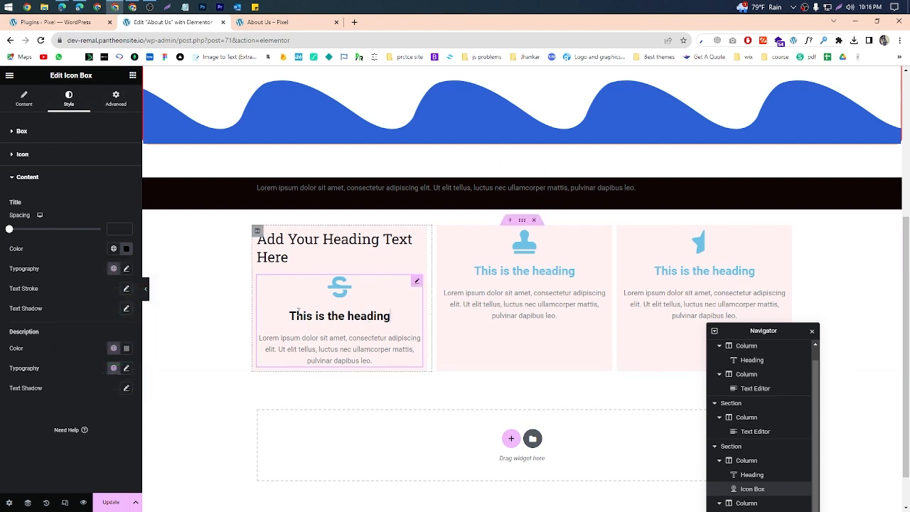
Step: Compare the settings offered for the first card's column, icon box and heading, including both widgets' content options
click(256, 232)
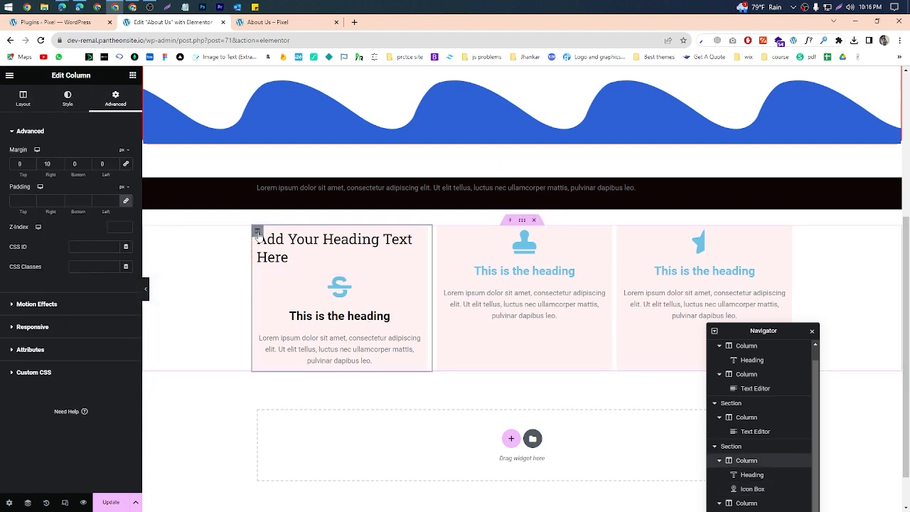
click(306, 322)
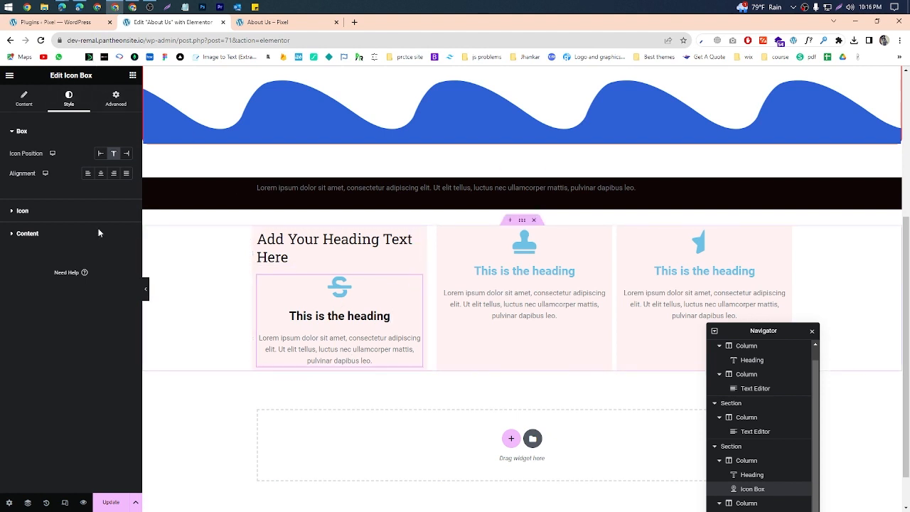
click(29, 102)
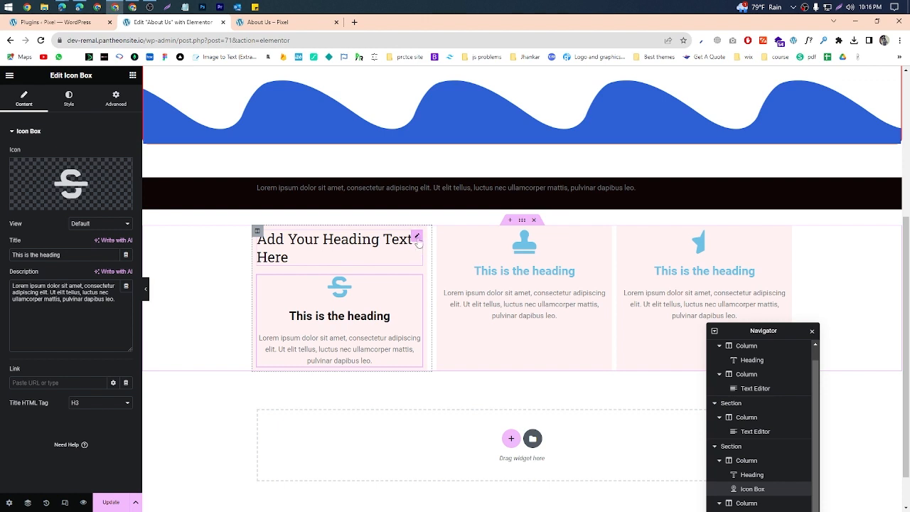
click(419, 239)
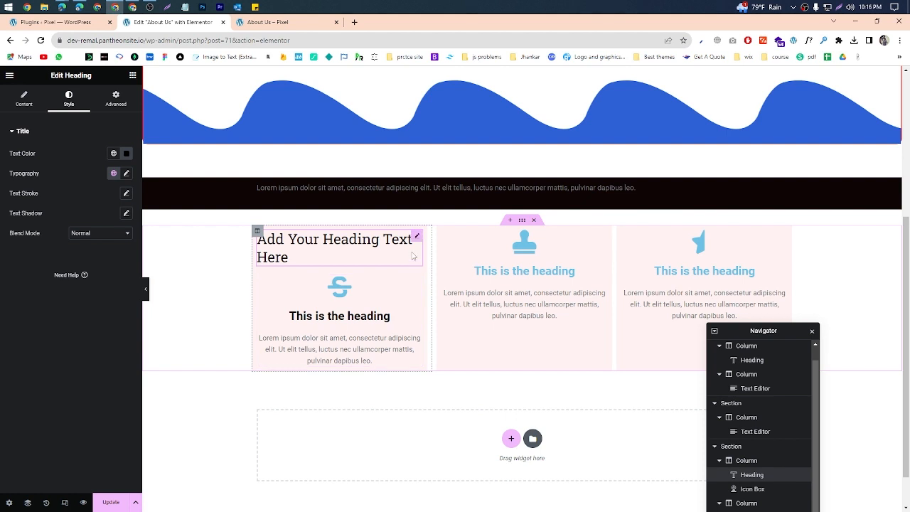
click(24, 98)
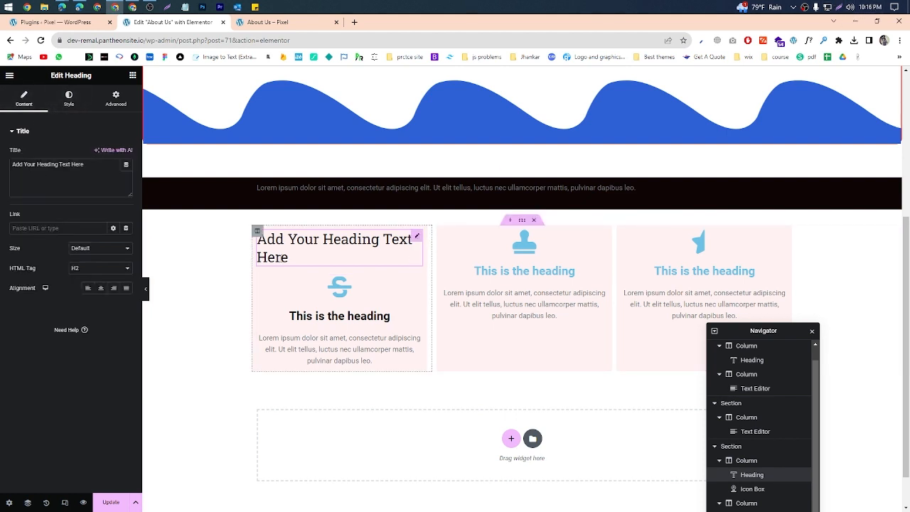
click(343, 290)
click(293, 257)
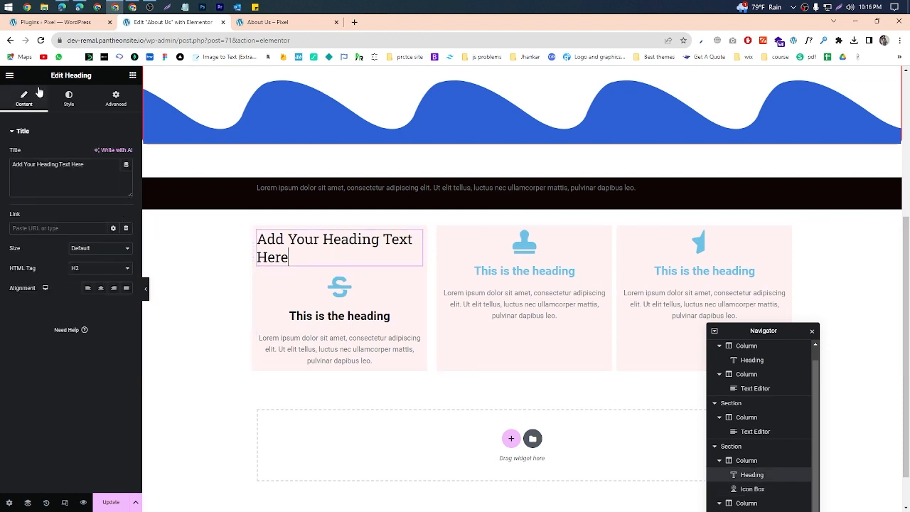
click(276, 300)
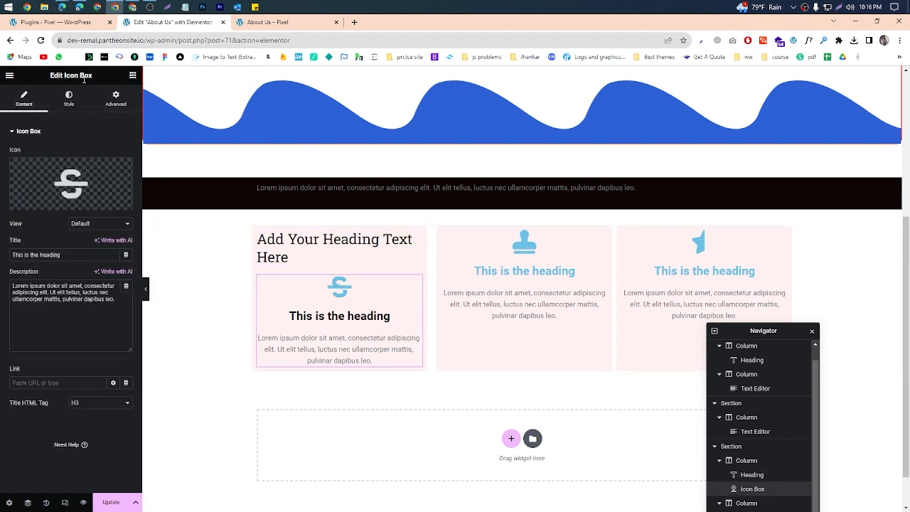
Step: Circle the Content, Style and Advanced labels of the icon box settings in a screen capture, and discard the capture
click(840, 7)
drag(0, 85, 138, 443)
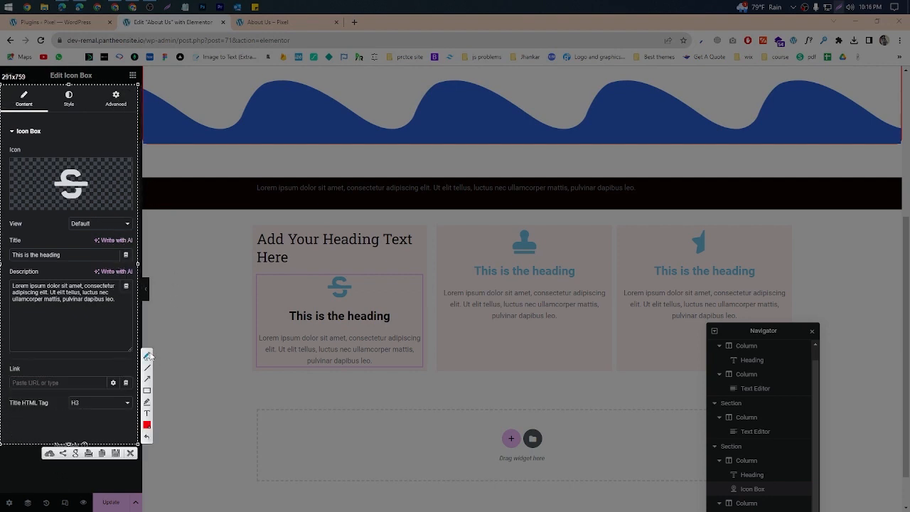
mouse_move(24, 92)
mouse_down()
mouse_move(26, 107)
mouse_move(50, 112)
mouse_up()
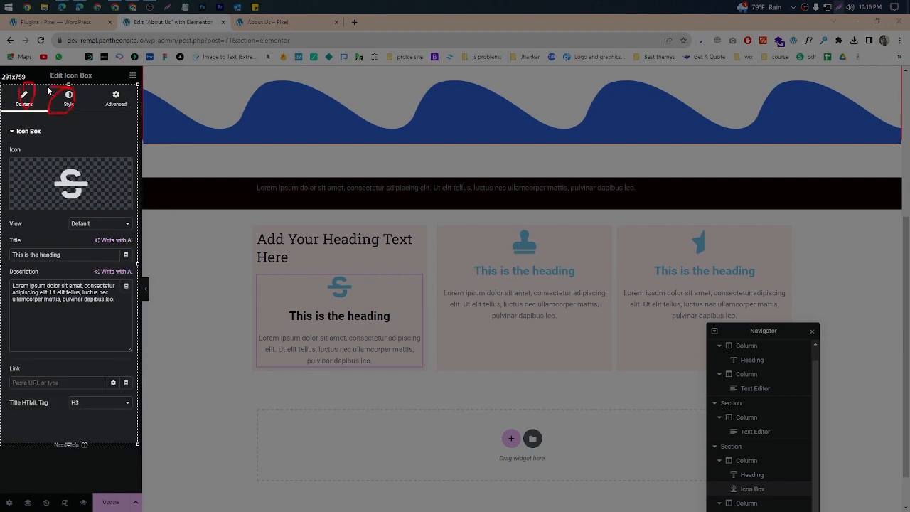
mouse_move(131, 88)
mouse_down()
mouse_move(89, 117)
mouse_move(130, 100)
mouse_move(121, 114)
mouse_move(115, 84)
mouse_up()
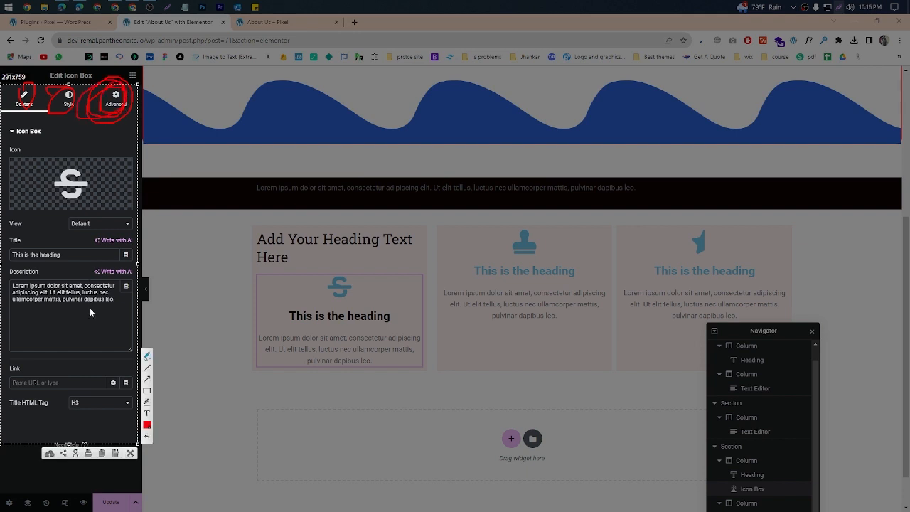
click(130, 454)
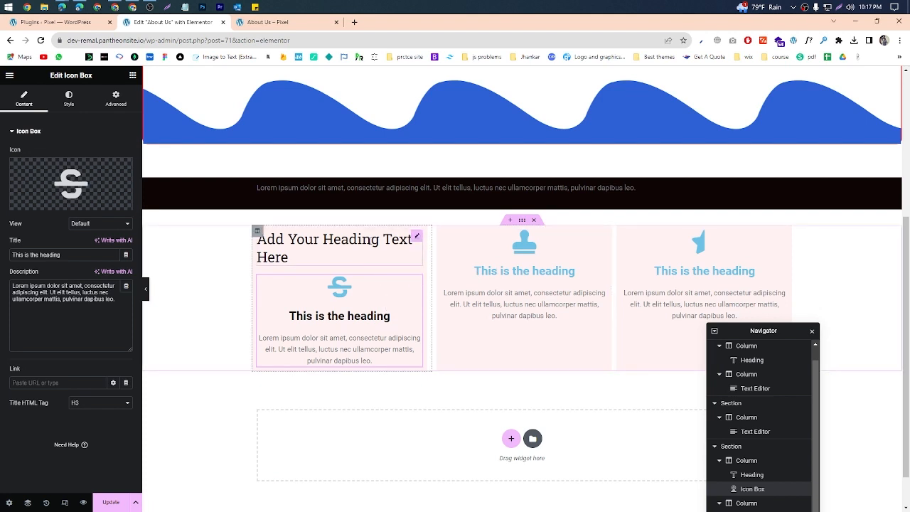
Step: Replace the title of the first card's heading with AFGHANISTAN
click(359, 240)
drag(100, 163, 13, 165)
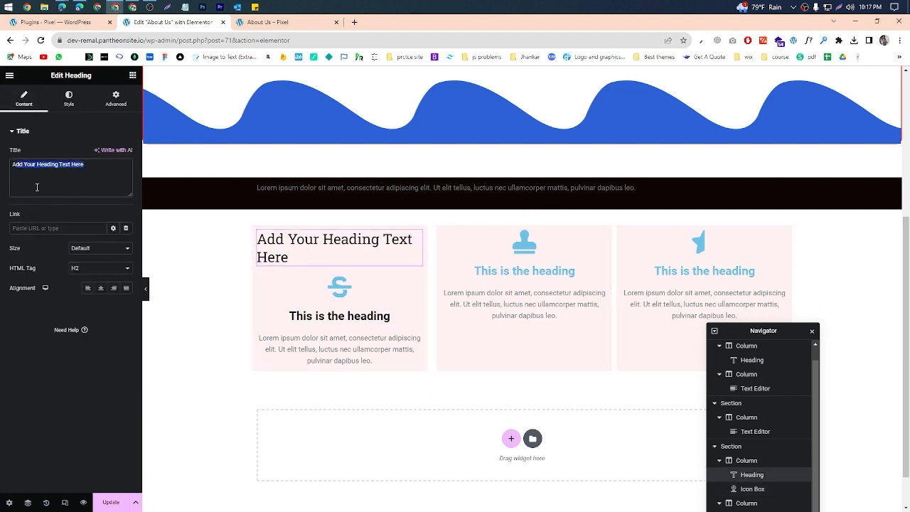
text(a)
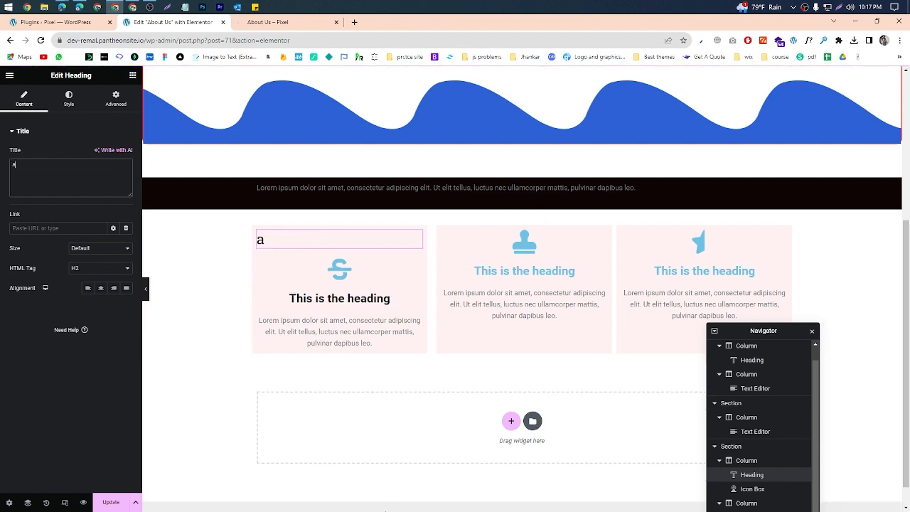
text(FGHANISTANM)
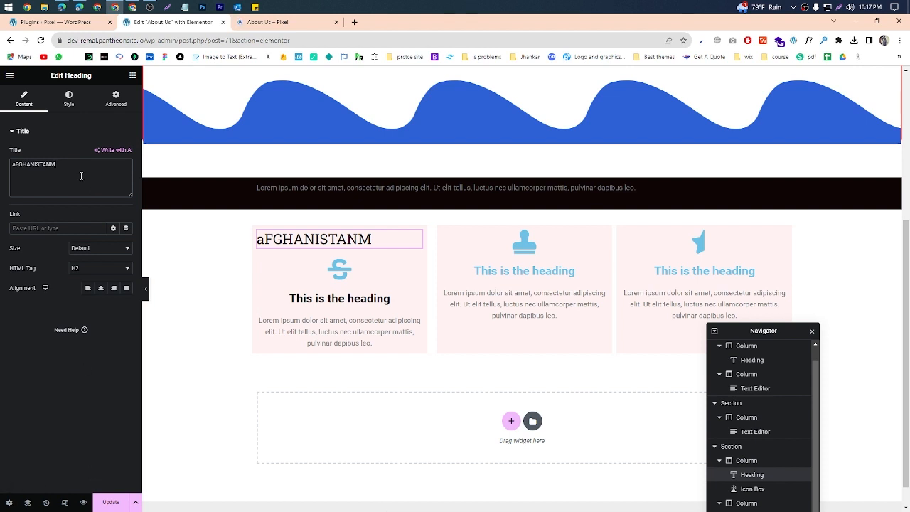
key(BackSpace)
text(A)
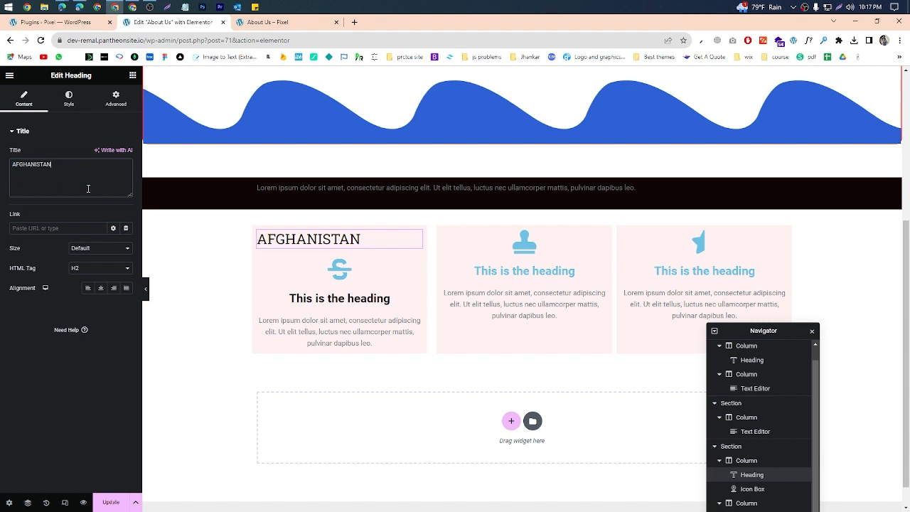
Step: Copy the Figma login page's address from a new browser tab, set it as the AFGHANISTAN heading's link, and update the page
click(33, 229)
click(355, 22)
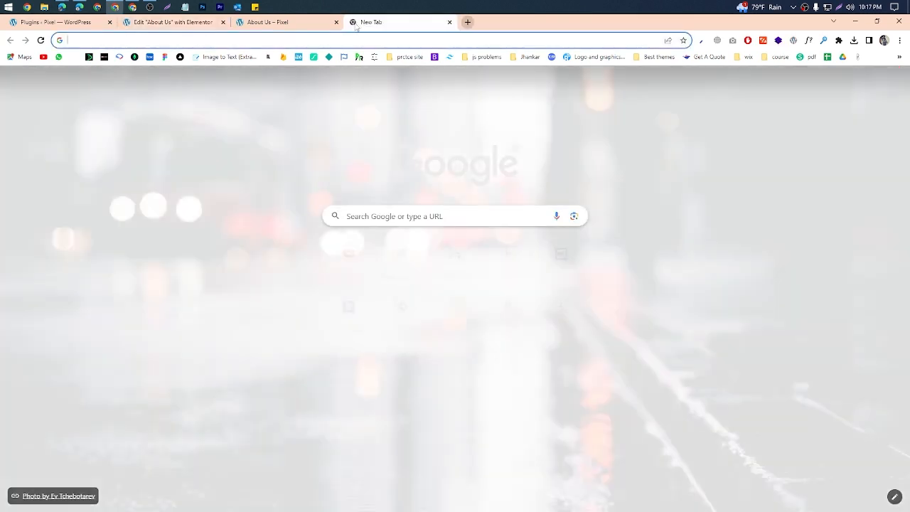
click(166, 57)
right_click(145, 44)
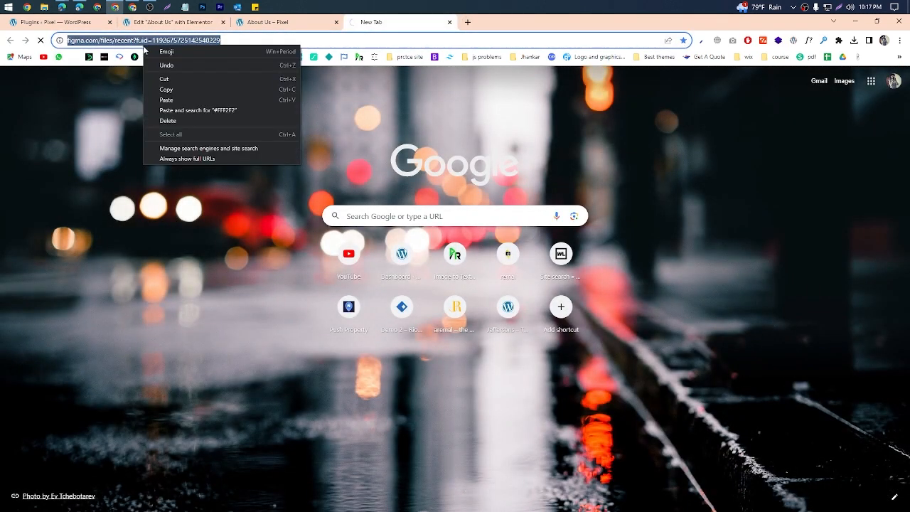
click(169, 90)
key(ctrl+Tab)
key(ctrl+Tab)
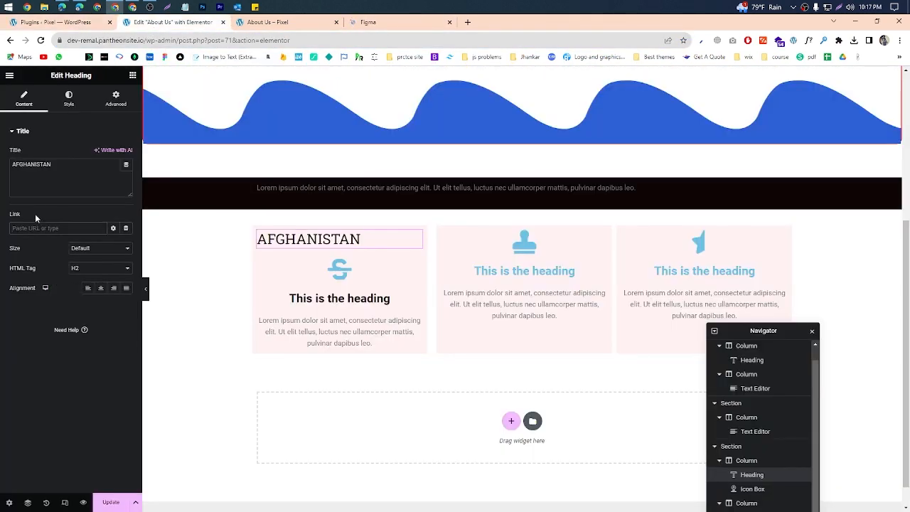
right_click(37, 229)
click(69, 294)
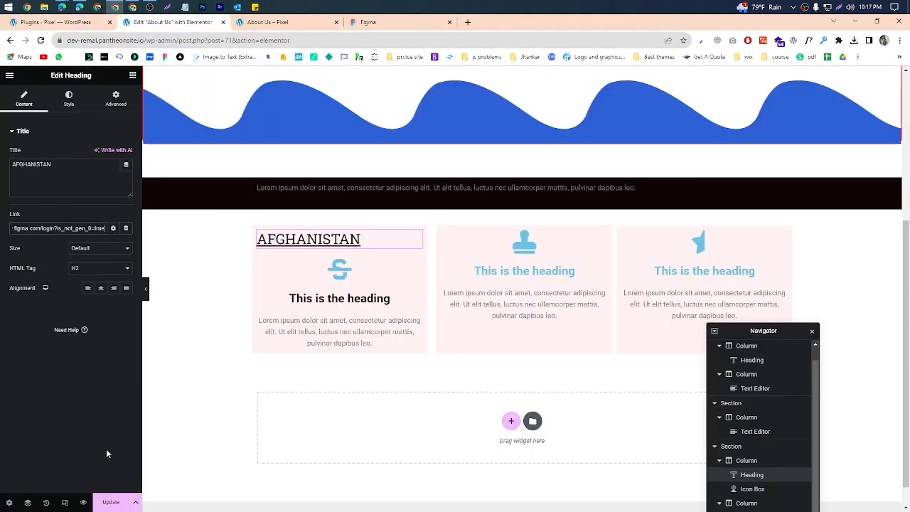
click(103, 499)
Step: Test the AFGHANISTAN heading's link on the About Us preview page, go back from Figma, and return to the Elementor editor
click(284, 36)
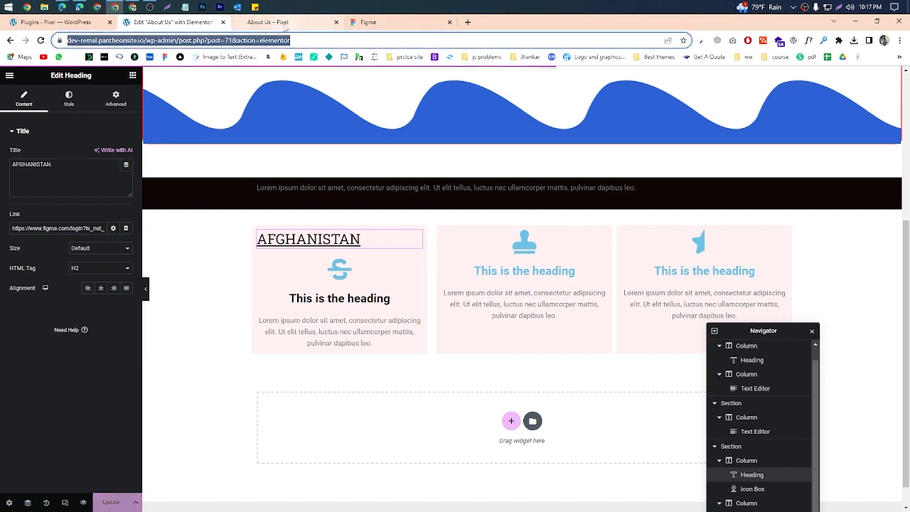
click(285, 26)
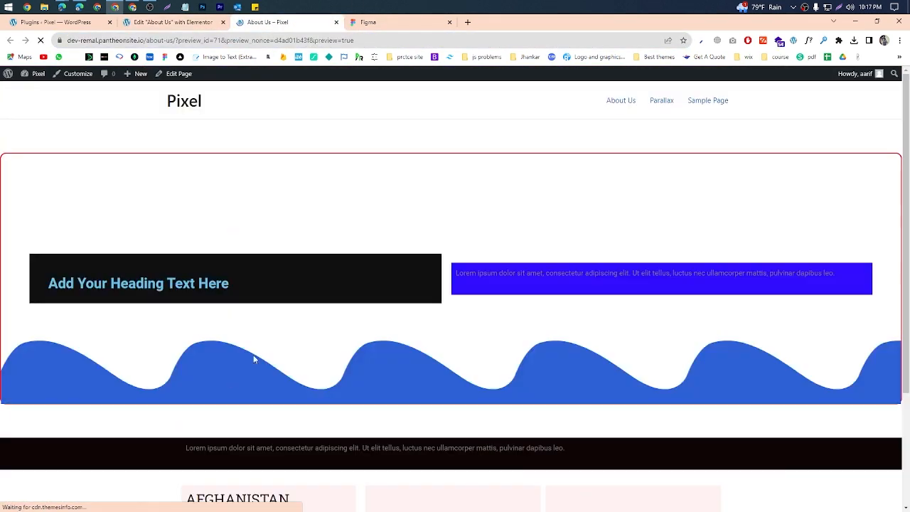
scroll(254, 355, down, 2)
scroll(264, 350, down, 1)
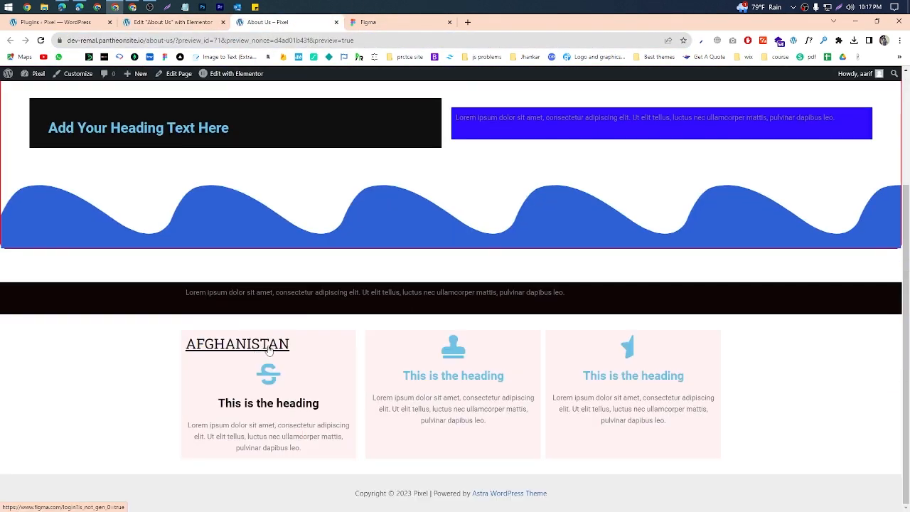
click(269, 350)
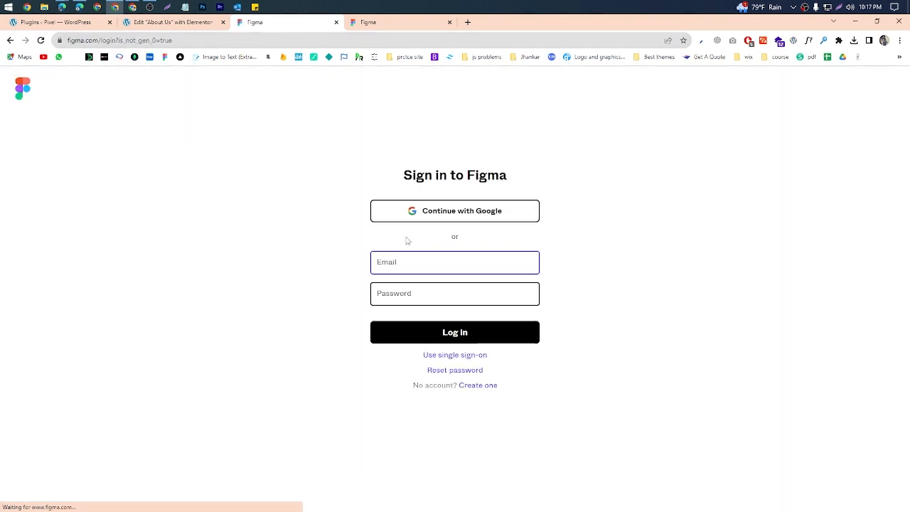
click(7, 41)
click(146, 27)
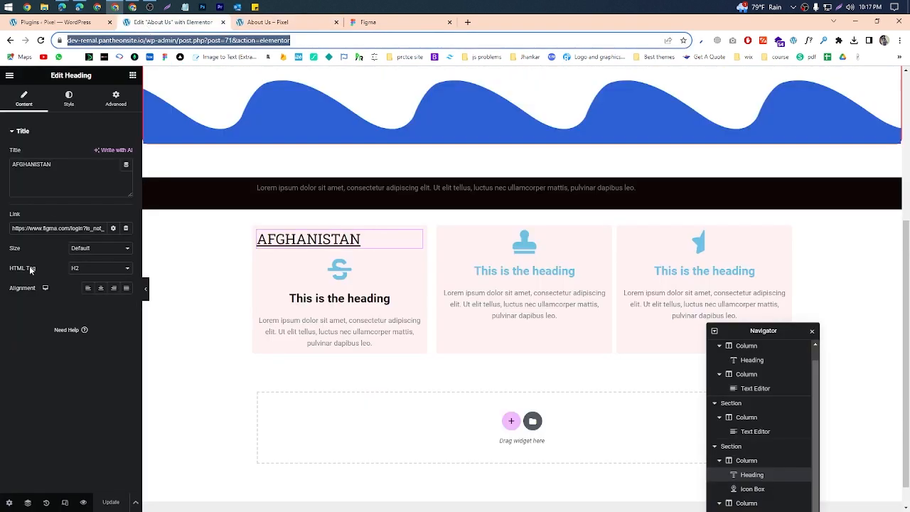
Step: Look through the Size and HTML Tag options of the AFGHANISTAN heading
click(98, 248)
click(97, 248)
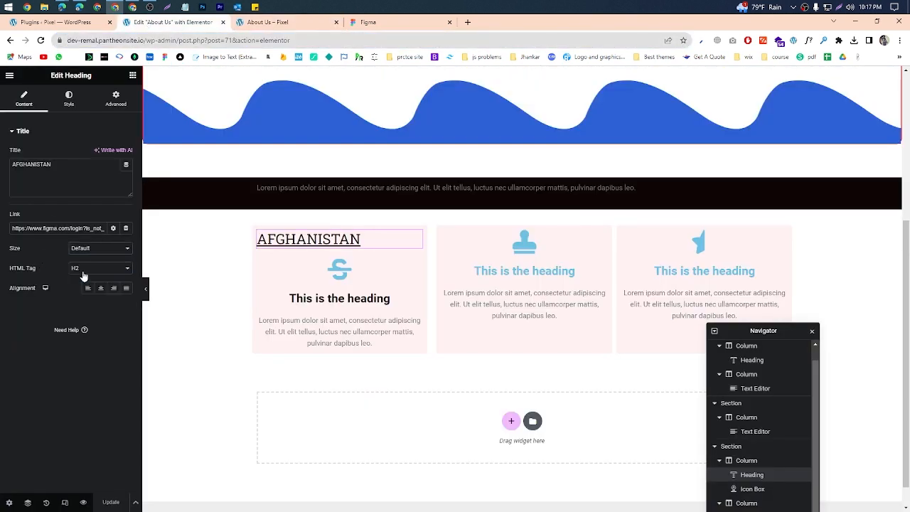
click(82, 271)
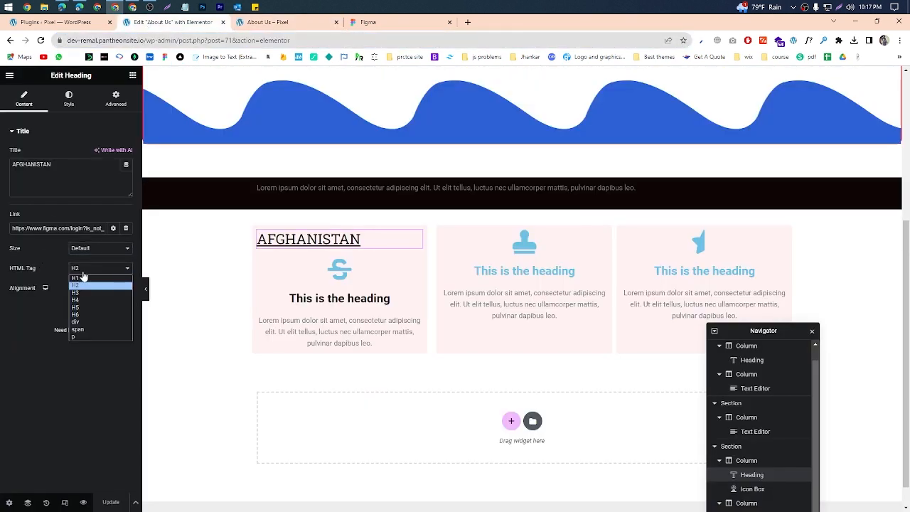
click(82, 273)
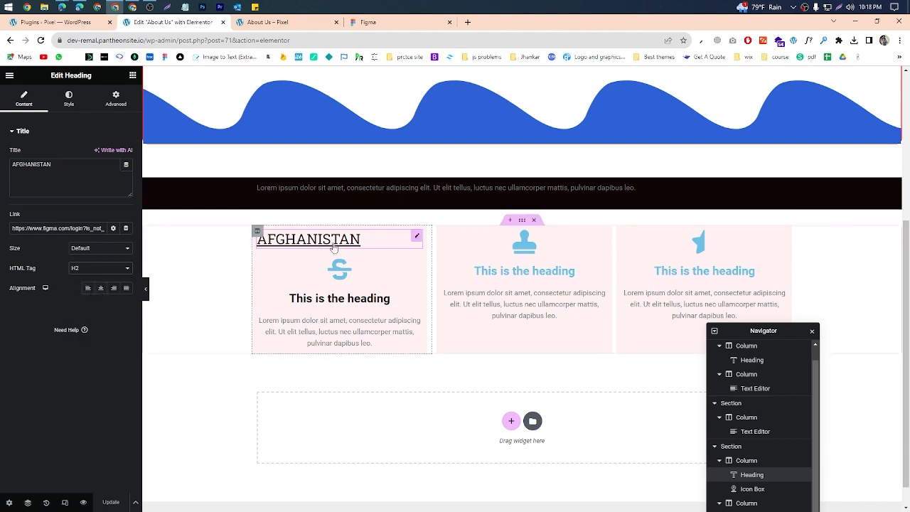
Step: Capture the first card's area with the screenshot tool, mark the AFGHANISTAN heading with a red rectangle and pen strokes, and discard the capture
click(837, 8)
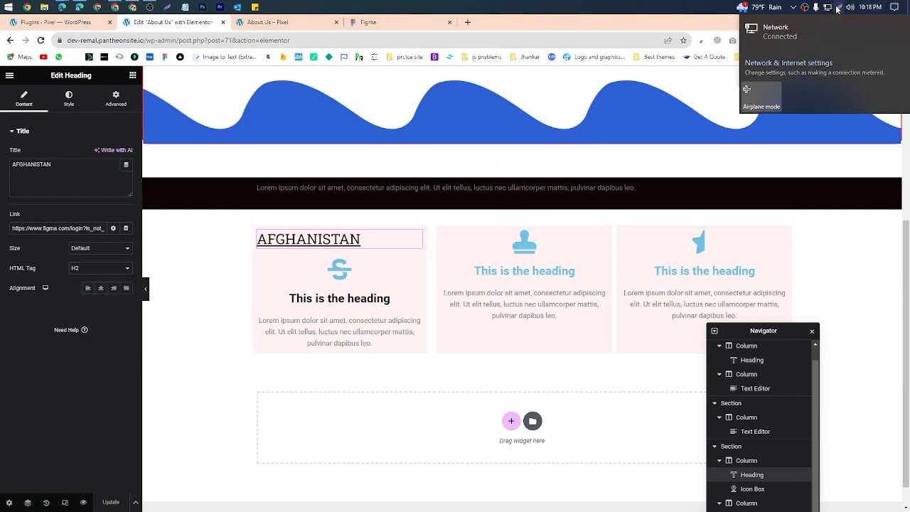
key(Print)
drag(141, 206, 495, 384)
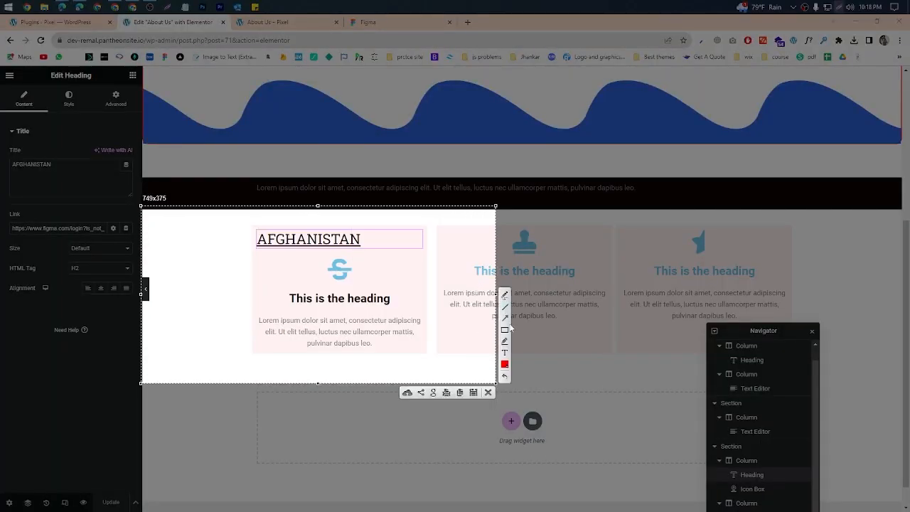
drag(252, 224, 429, 256)
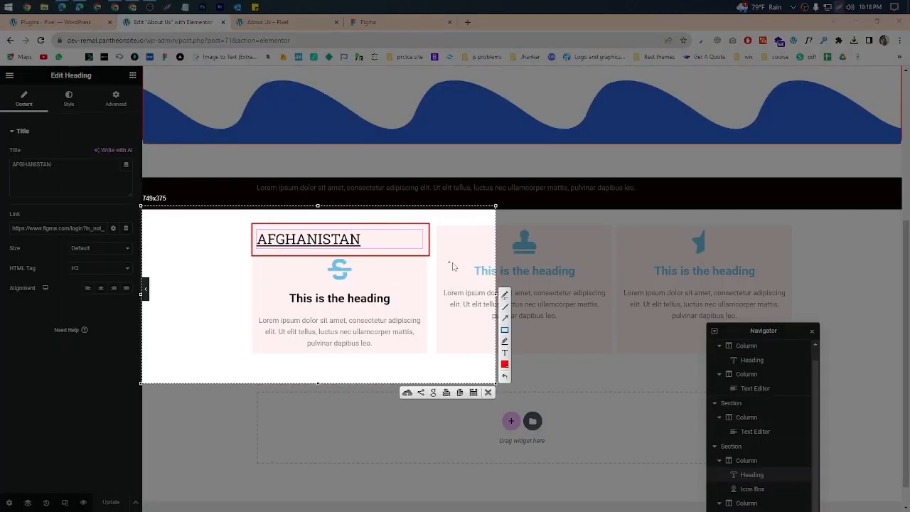
mouse_move(259, 246)
mouse_down()
mouse_move(234, 268)
mouse_move(214, 250)
mouse_move(226, 270)
mouse_up()
mouse_move(403, 238)
mouse_down()
mouse_move(448, 240)
mouse_move(435, 259)
mouse_up()
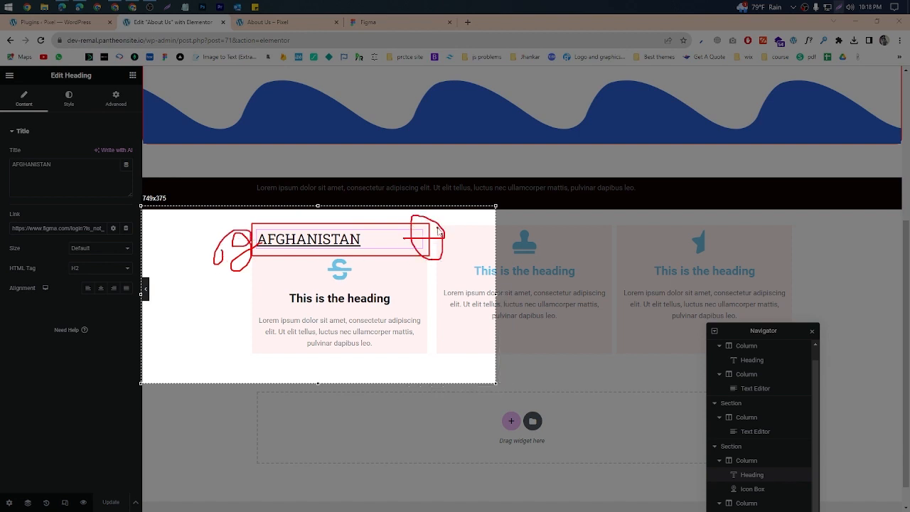
mouse_move(330, 229)
mouse_down()
mouse_move(370, 225)
mouse_move(337, 228)
mouse_up()
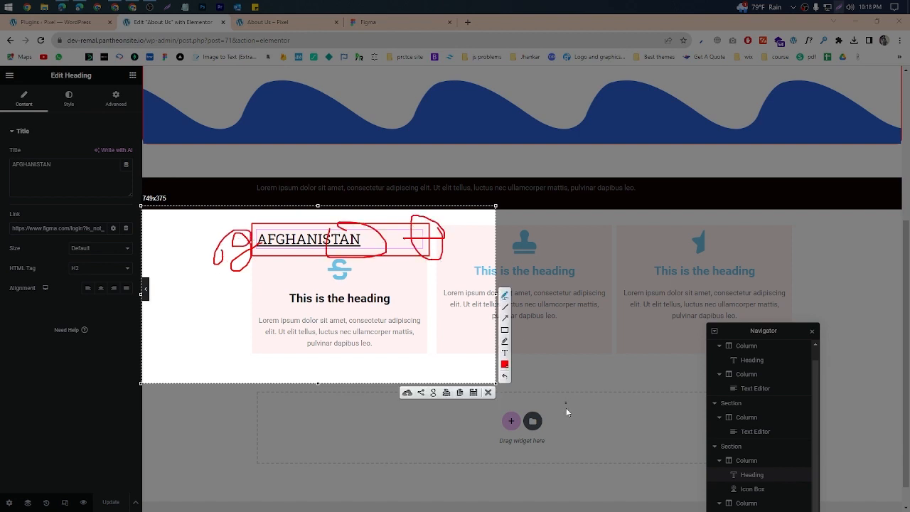
click(489, 394)
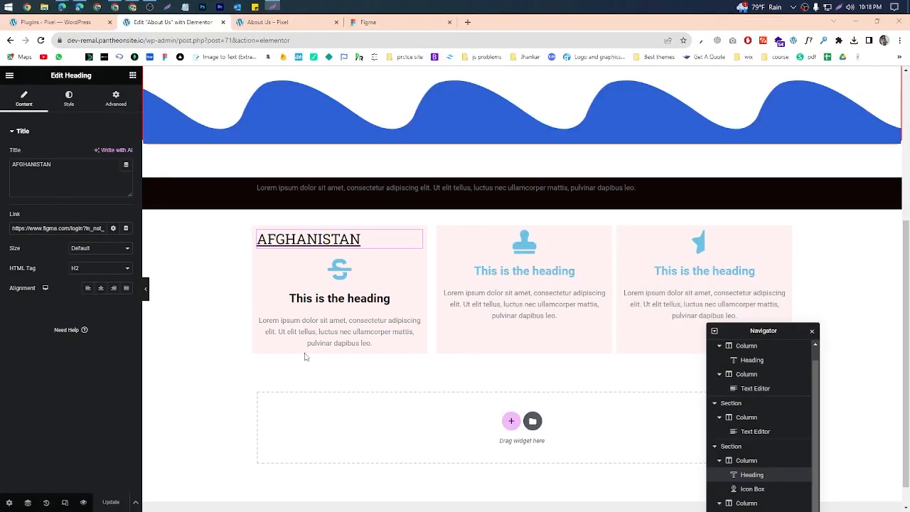
Step: Try the alignment options on the AFGHANISTAN heading and leave it centered
click(100, 288)
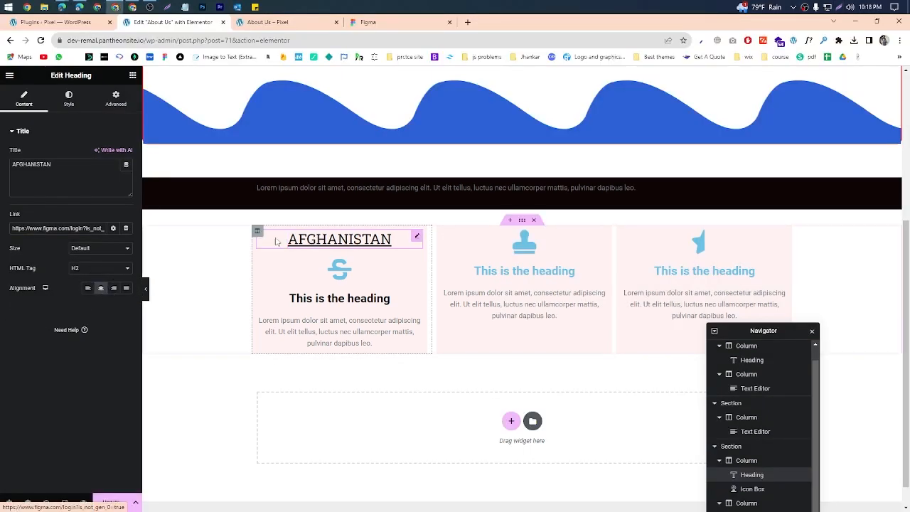
click(113, 288)
click(88, 288)
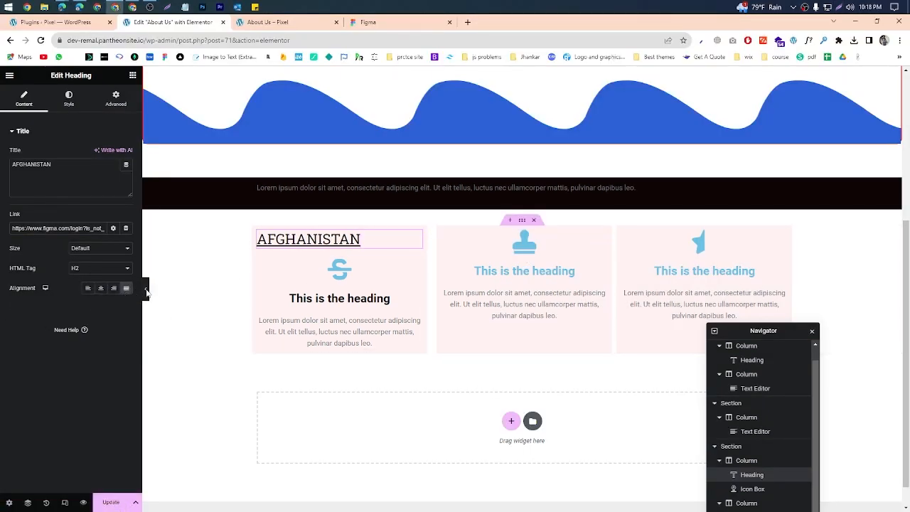
click(100, 288)
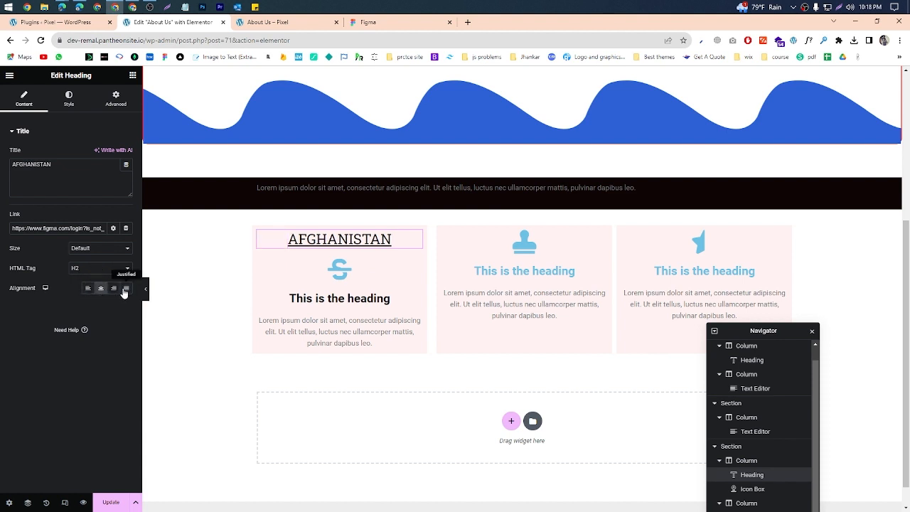
click(114, 288)
click(100, 288)
Step: Set the AFGHANISTAN heading's text color to a bright red
click(78, 104)
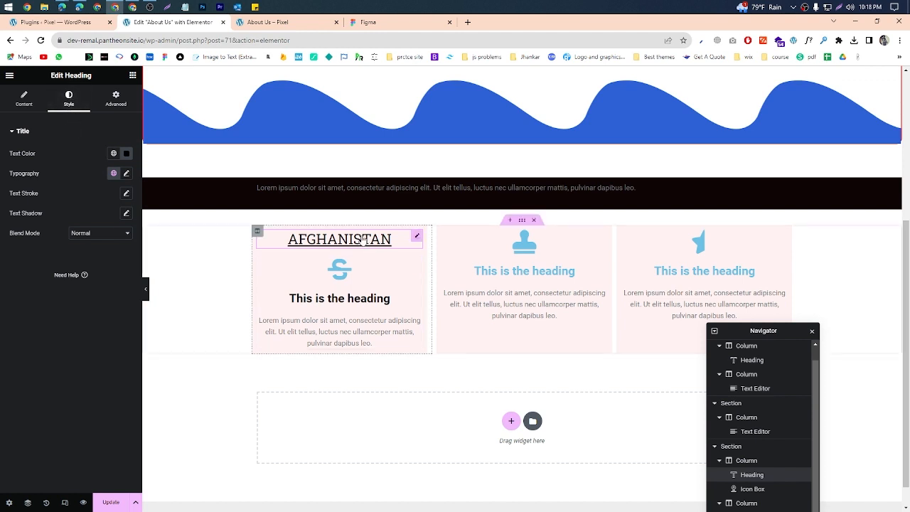
click(131, 156)
drag(106, 219, 188, 189)
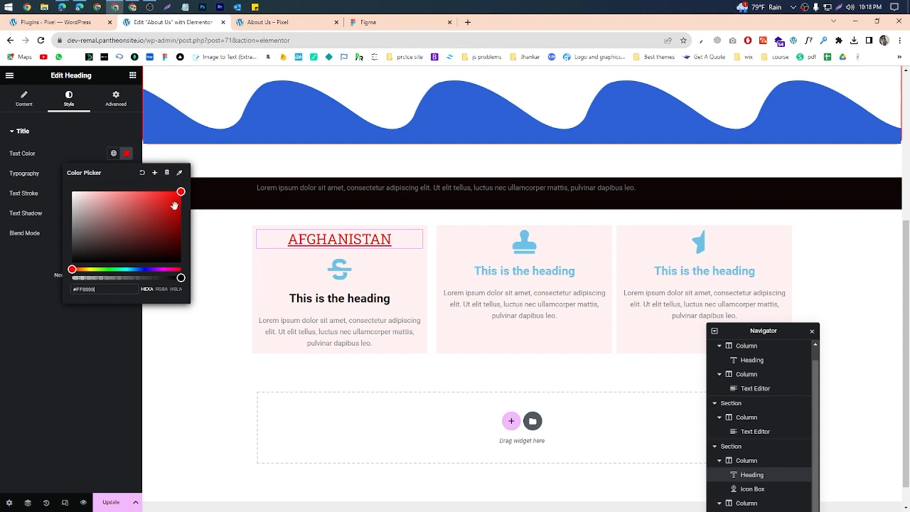
click(48, 224)
click(127, 154)
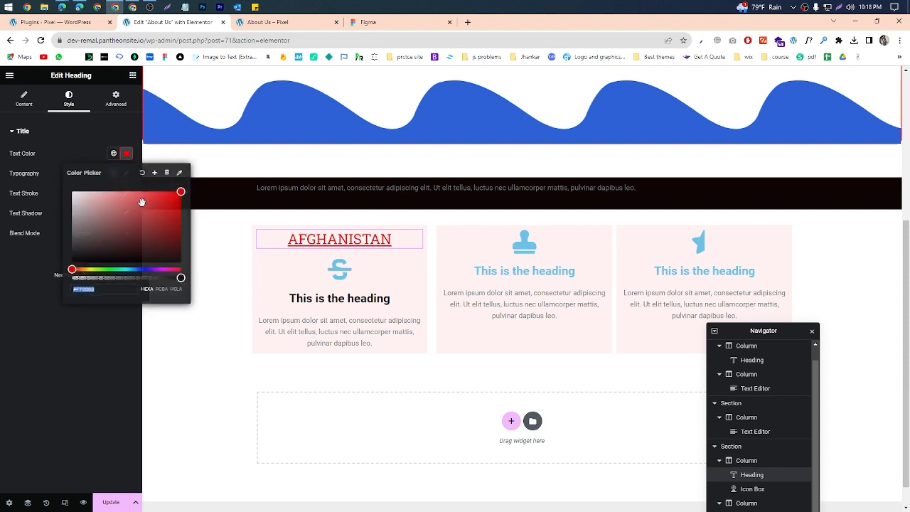
click(164, 195)
drag(164, 194, 166, 191)
click(54, 205)
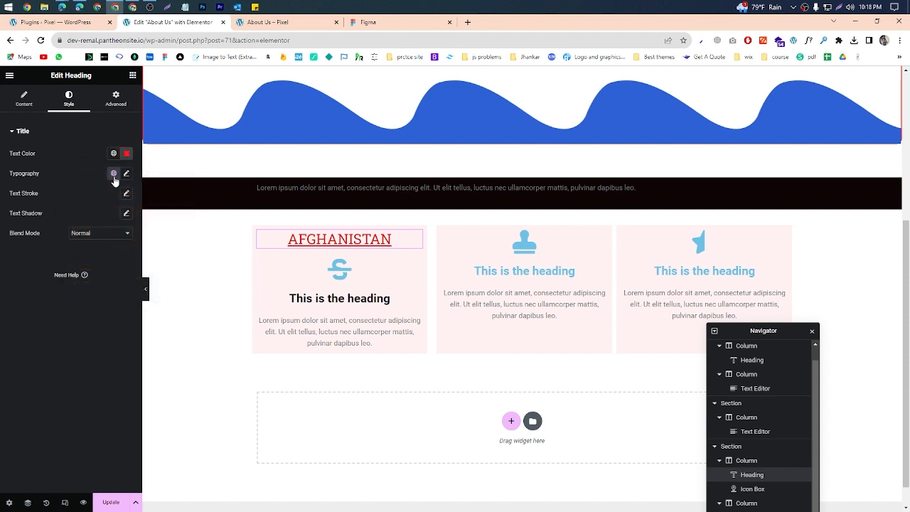
Step: Change the AFGHANISTAN heading's font family to RocknRoll One in its typography settings
click(127, 174)
click(97, 219)
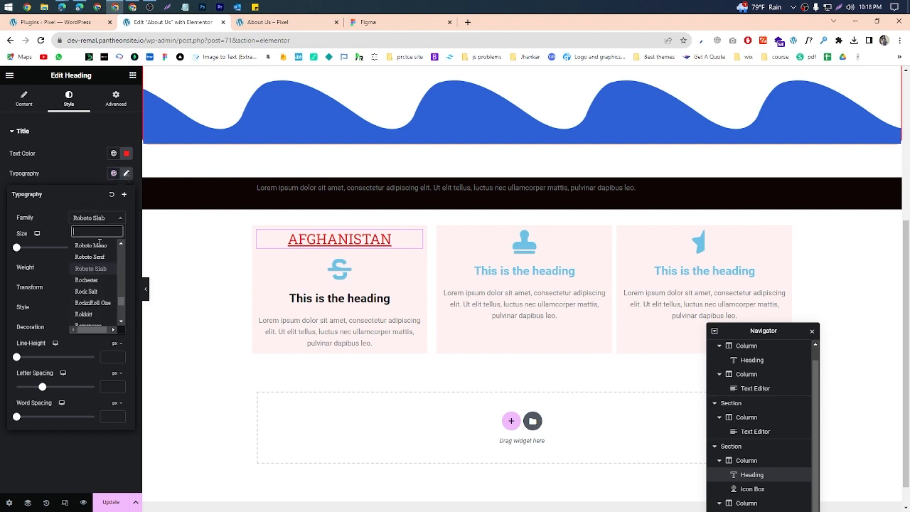
click(93, 272)
click(98, 220)
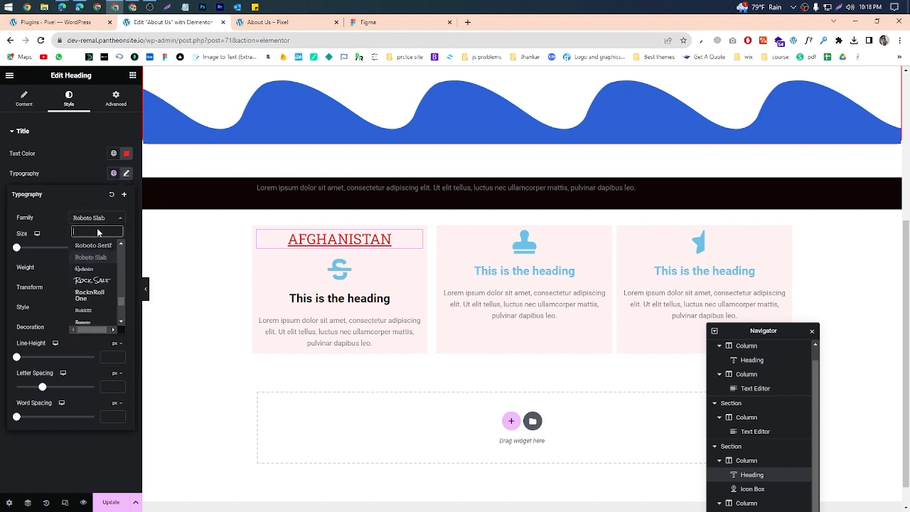
click(89, 295)
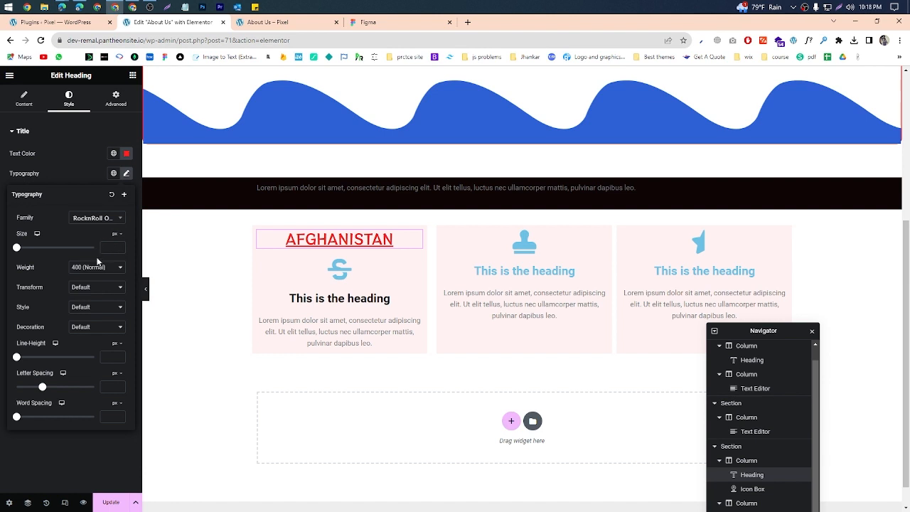
Step: Capture the heading's settings with the screenshot tool, circle the Style section in red, and discard the capture
click(839, 9)
drag(6, 77, 133, 423)
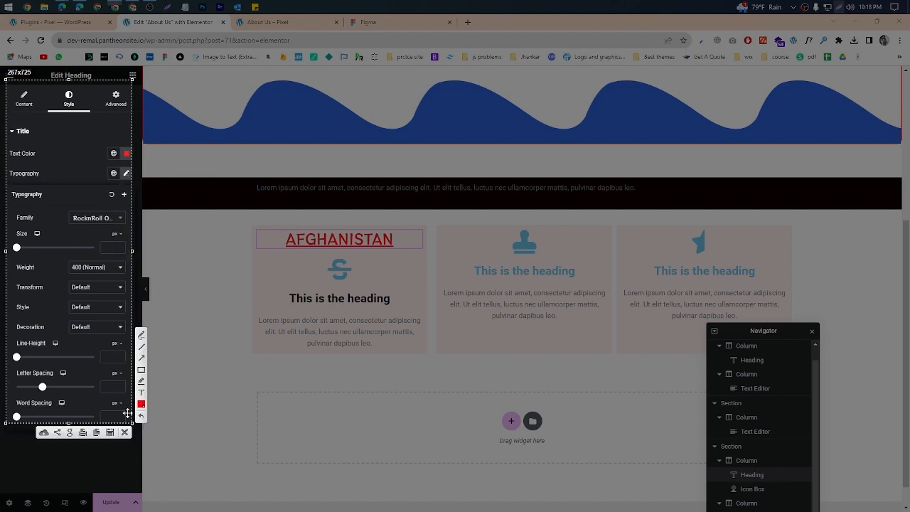
key(ctrl+c)
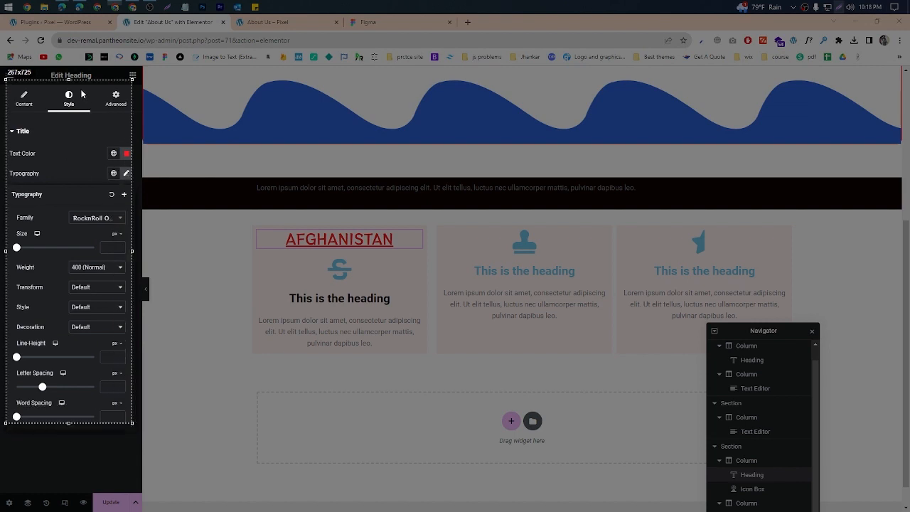
mouse_move(50, 110)
mouse_down()
mouse_move(98, 103)
mouse_move(53, 107)
mouse_move(77, 99)
mouse_move(53, 117)
mouse_up()
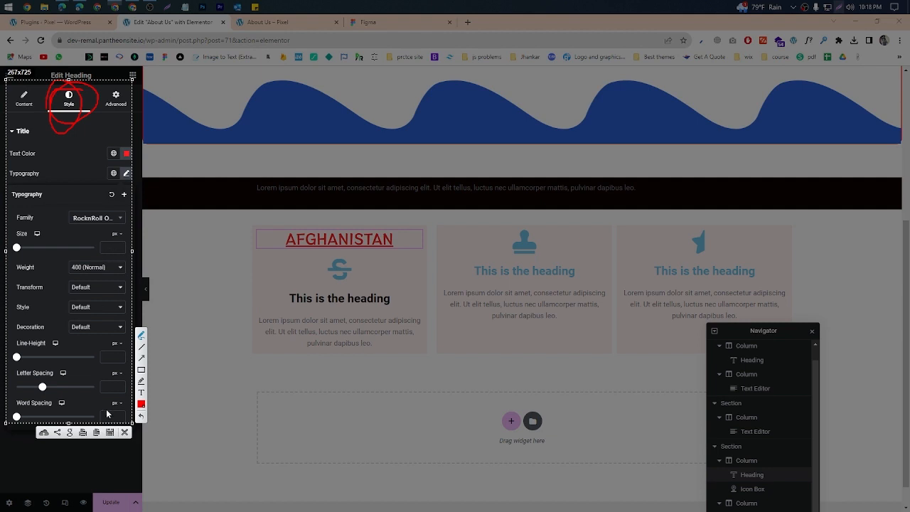
click(124, 434)
Step: Set the AFGHANISTAN heading's font size to 39 px and its weight to 100 (Thin)
mouse_move(18, 250)
mouse_down()
mouse_move(44, 248)
mouse_move(25, 252)
mouse_move(34, 253)
mouse_up()
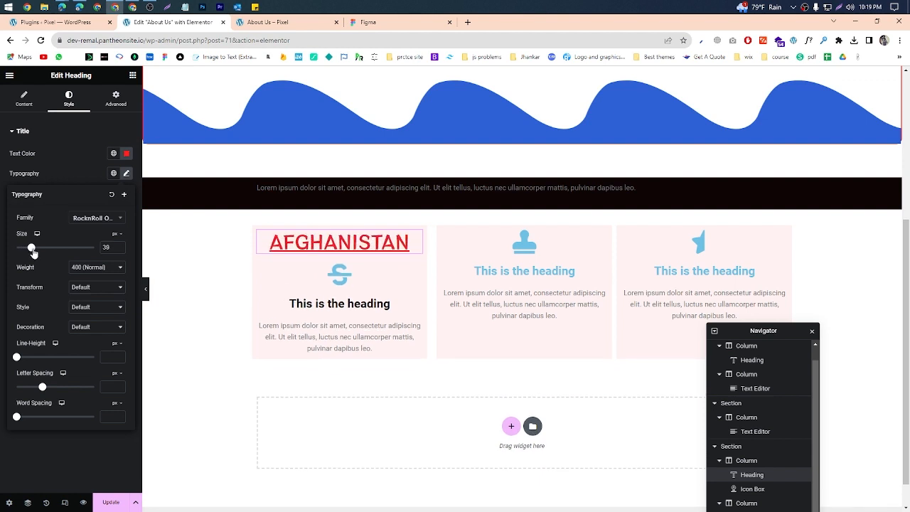
click(88, 269)
click(91, 284)
click(96, 268)
click(98, 286)
click(95, 269)
click(94, 277)
Step: Try the decorative font listed between Rokkitt and Ropa Sans on the heading, with the weight at 400 (Normal)
click(101, 220)
click(90, 299)
click(98, 234)
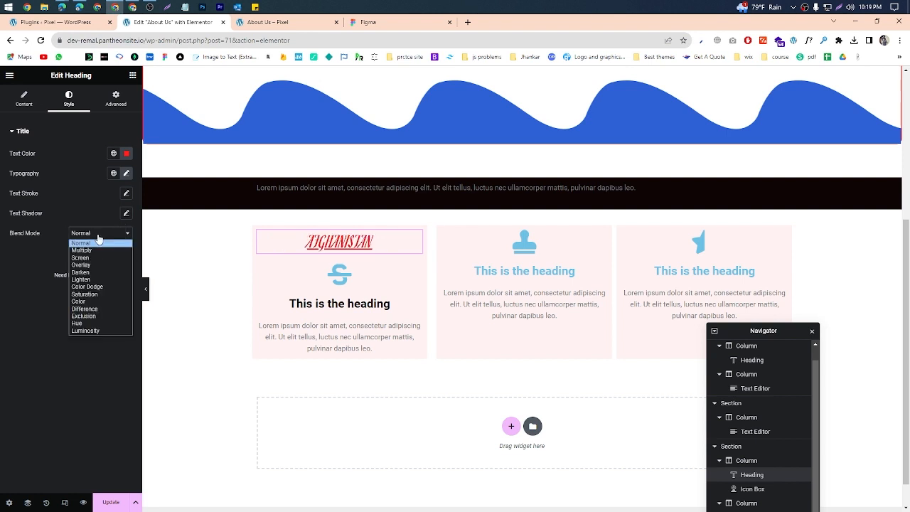
click(127, 173)
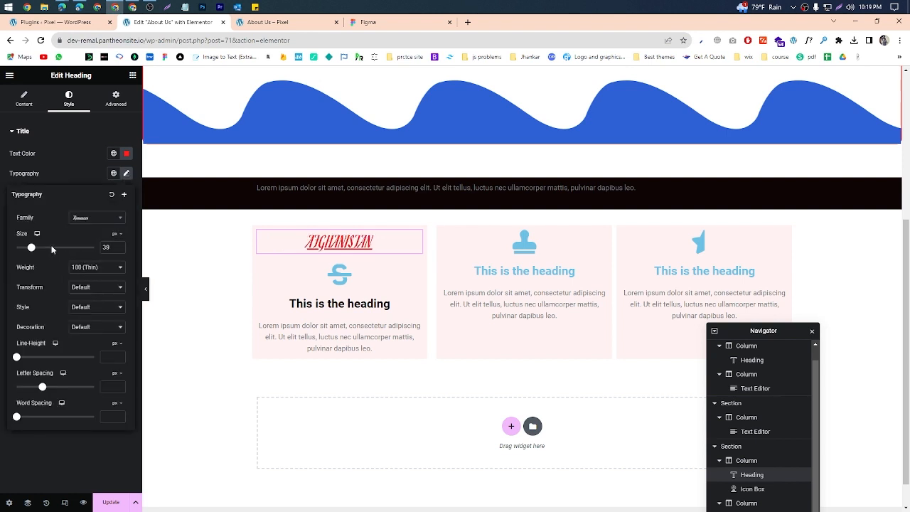
click(94, 268)
click(95, 300)
Step: Search the font families for POPP and apply Poppins to the AFGHANISTAN heading
click(93, 220)
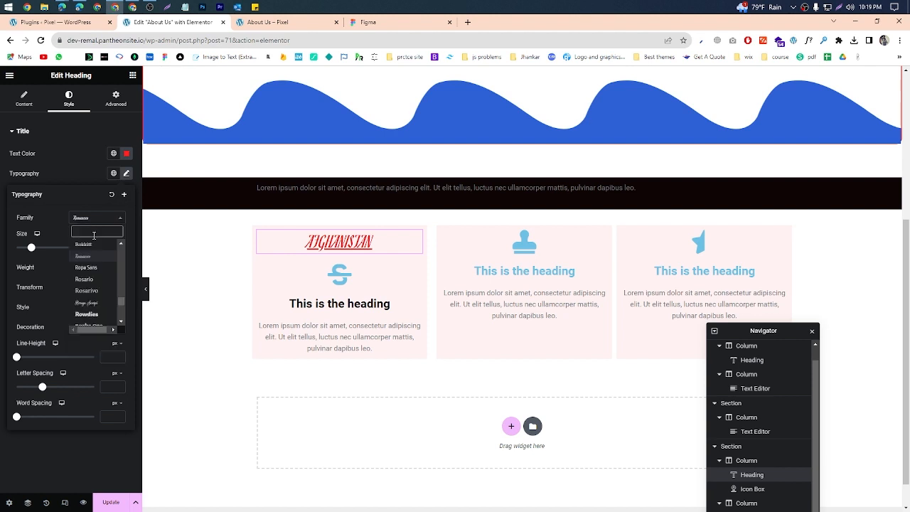
text(POPP)
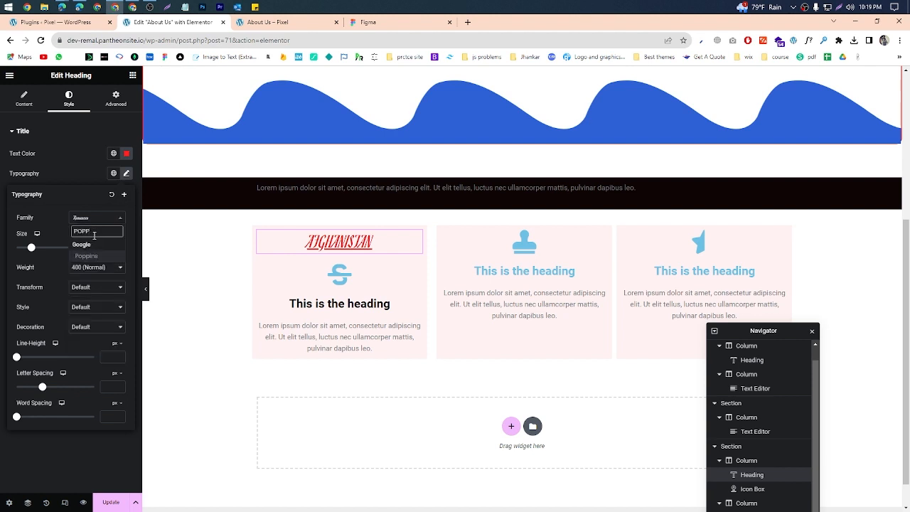
click(86, 256)
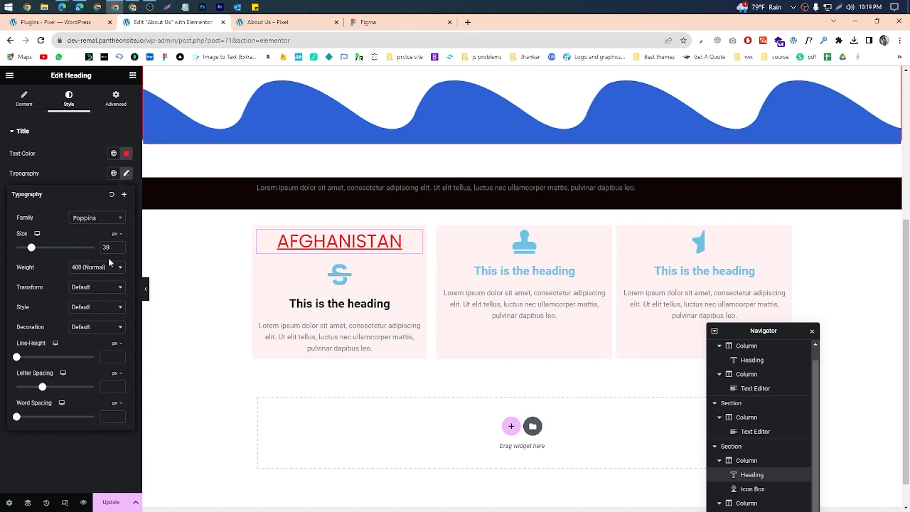
Step: Compare the 700 (Bold), Normal and Bold weights on the AFGHANISTAN heading and settle on 300 (Light)
click(104, 269)
click(89, 321)
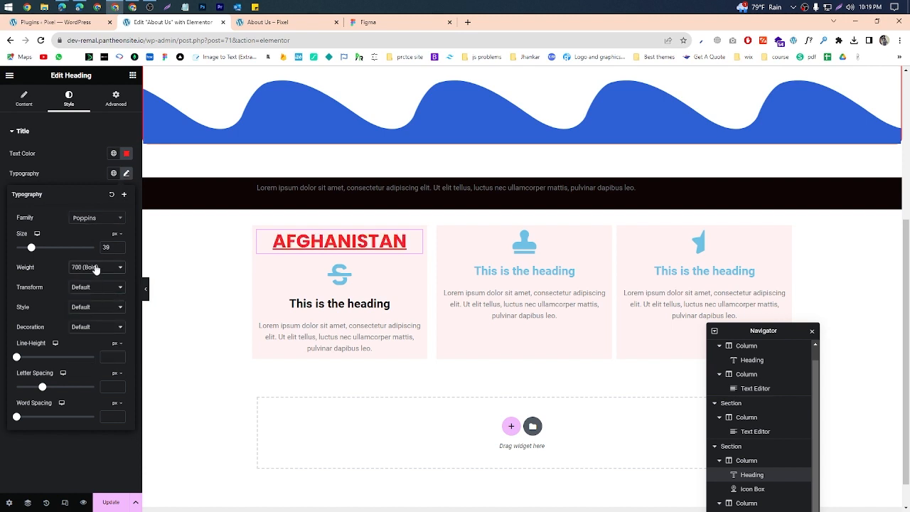
click(96, 269)
click(81, 350)
click(88, 271)
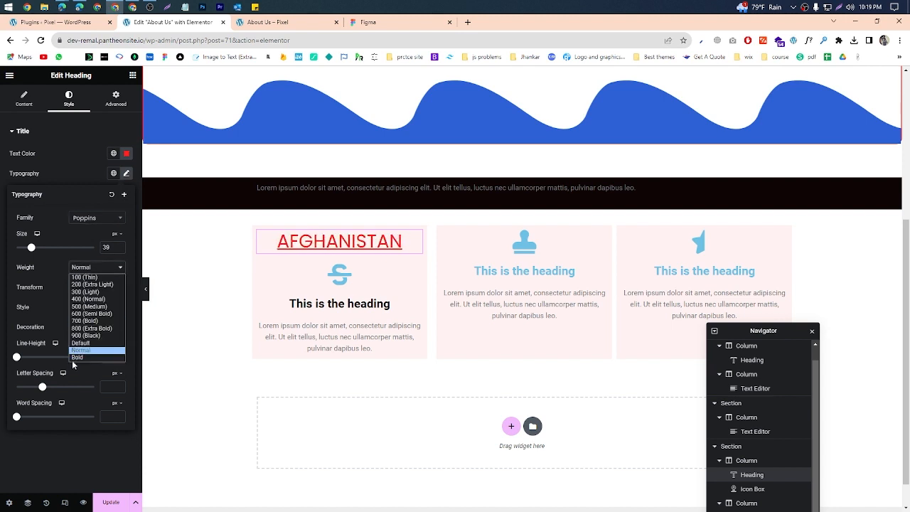
click(76, 357)
click(96, 267)
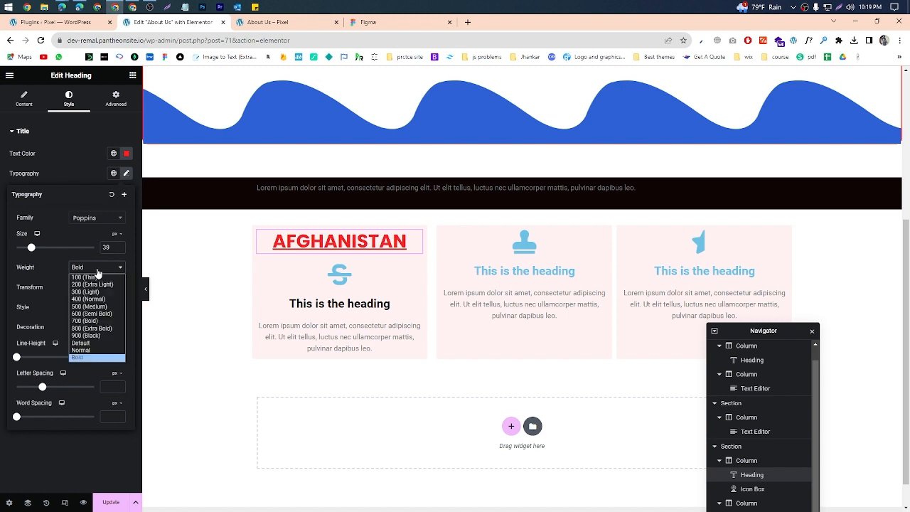
click(88, 321)
click(92, 267)
click(89, 293)
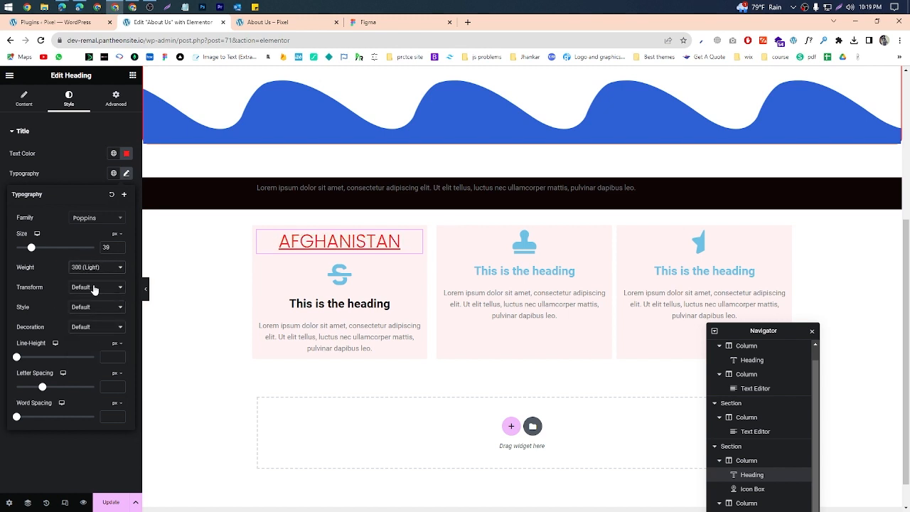
Step: Try the Uppercase, Lowercase and Capitalize transforms on the AFGHANISTAN heading and return the transform to Default
click(91, 288)
click(95, 305)
click(93, 287)
click(93, 312)
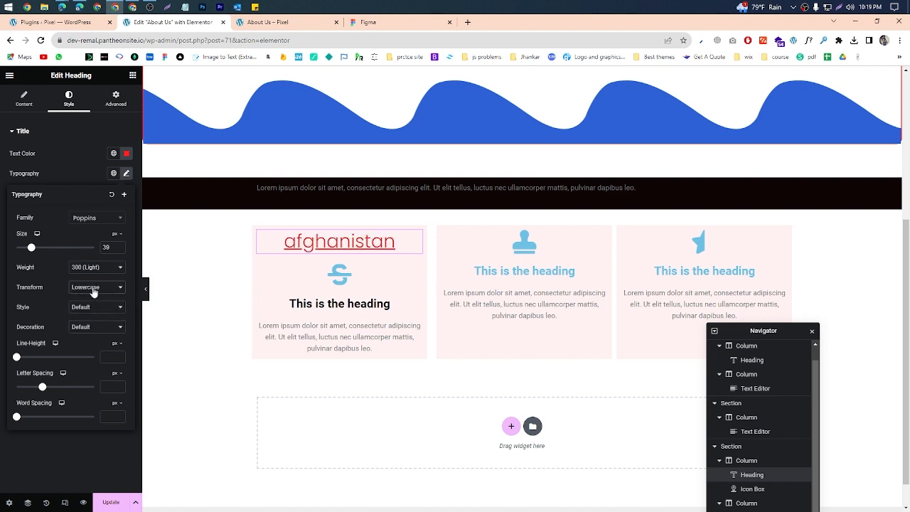
click(93, 289)
click(92, 320)
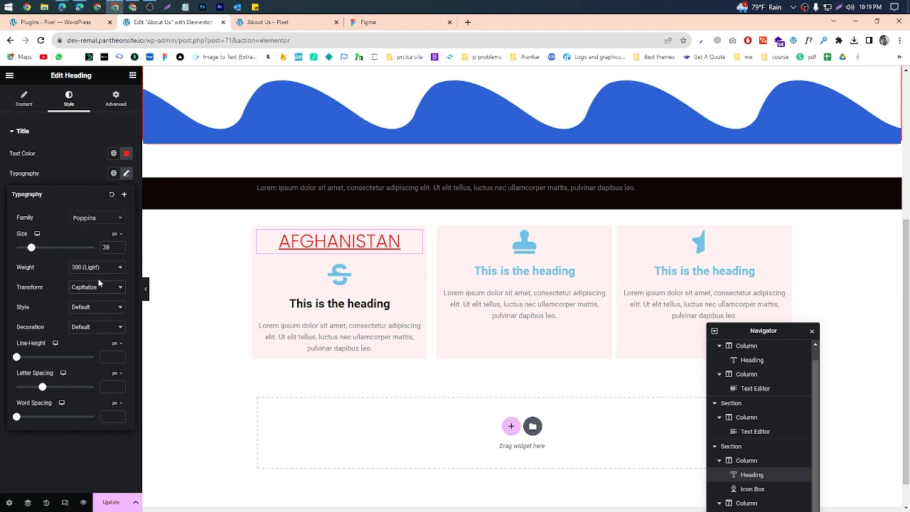
click(98, 288)
click(94, 305)
click(93, 287)
click(92, 297)
Step: Try the Italic and Oblique font styles on the AFGHANISTAN heading and return the style to Default
click(93, 307)
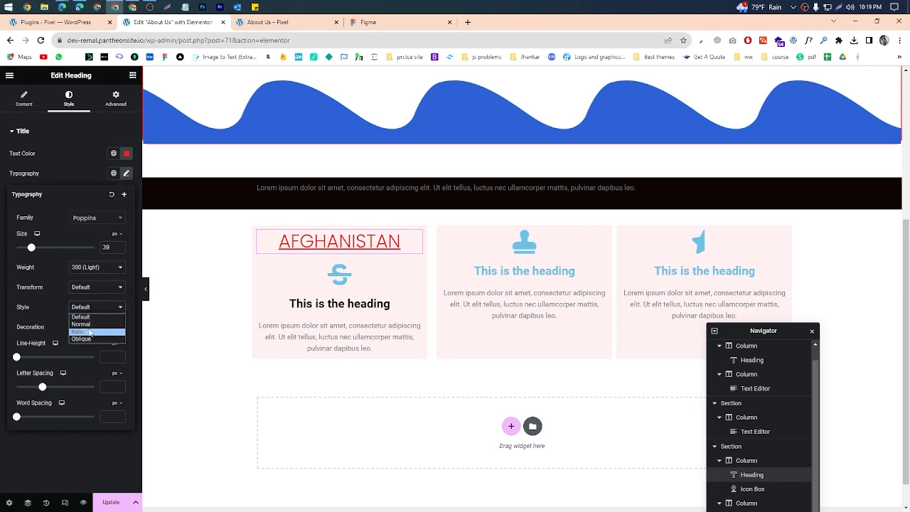
click(88, 333)
click(90, 310)
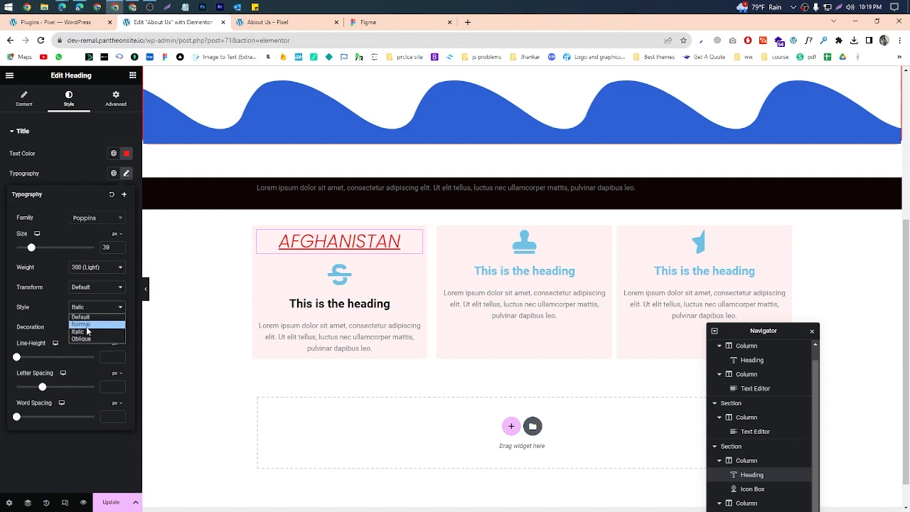
click(87, 328)
click(93, 307)
click(92, 340)
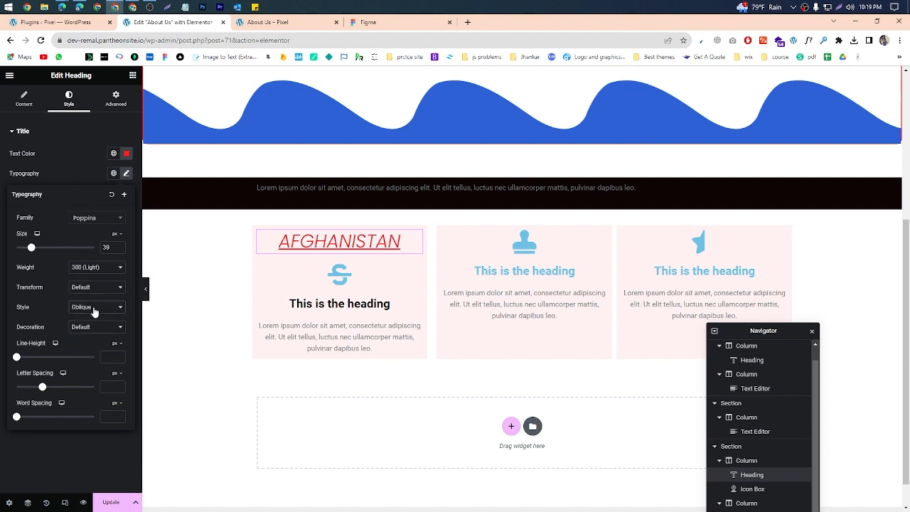
click(93, 310)
click(93, 316)
Step: Try the Underline, Overline and Line Through decorations on the AFGHANISTAN heading and settle on None
click(94, 328)
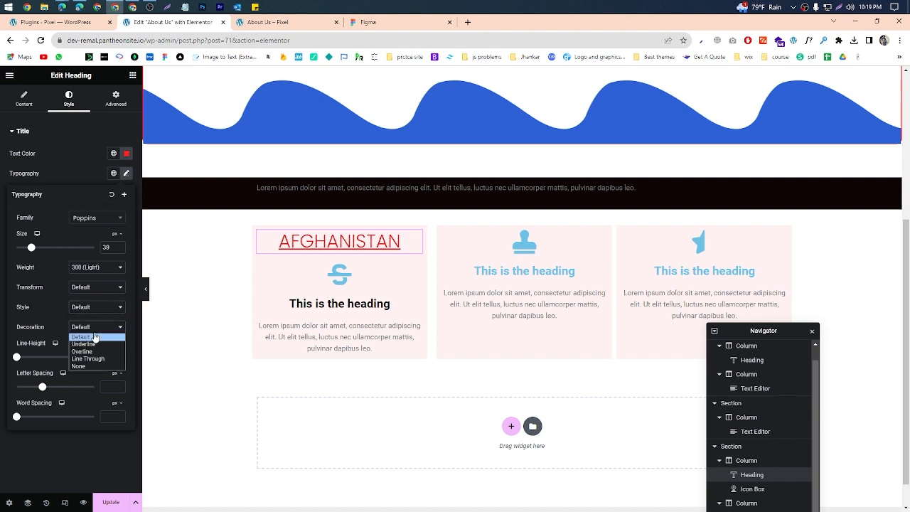
click(93, 339)
click(93, 329)
click(91, 347)
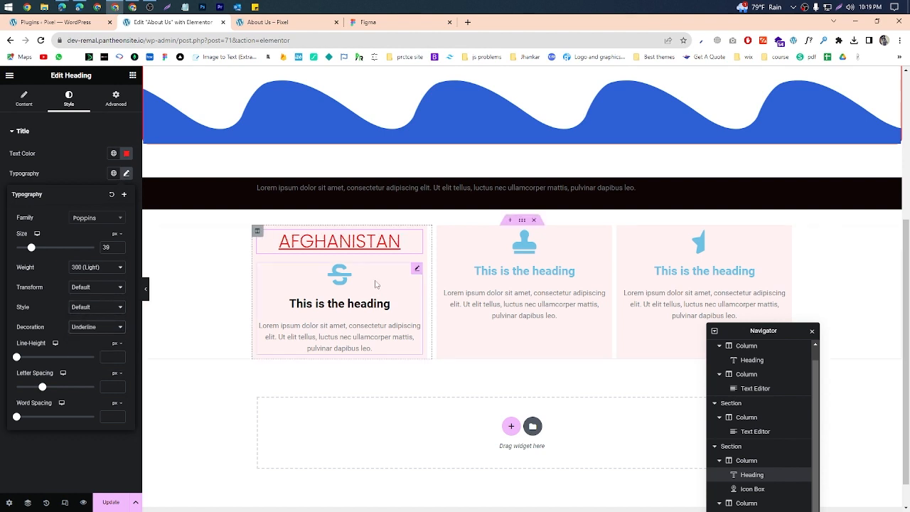
click(91, 329)
click(88, 351)
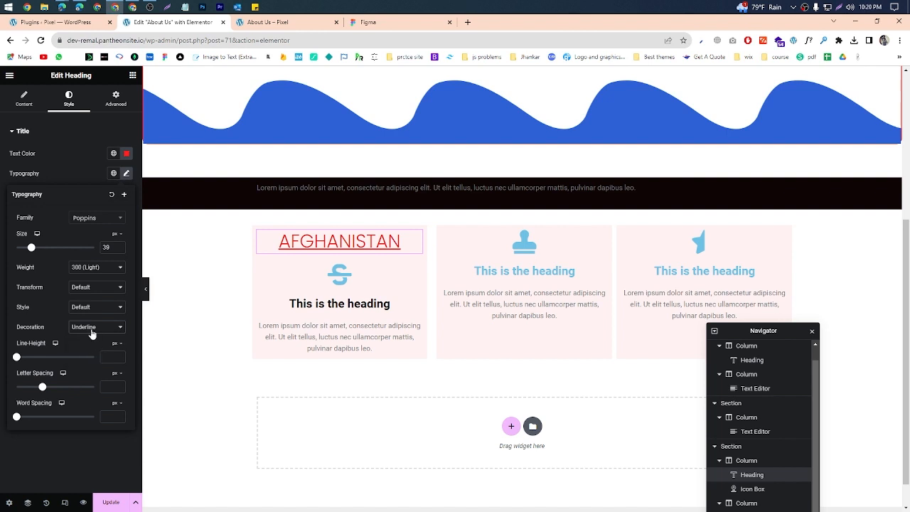
click(92, 329)
click(94, 330)
click(96, 330)
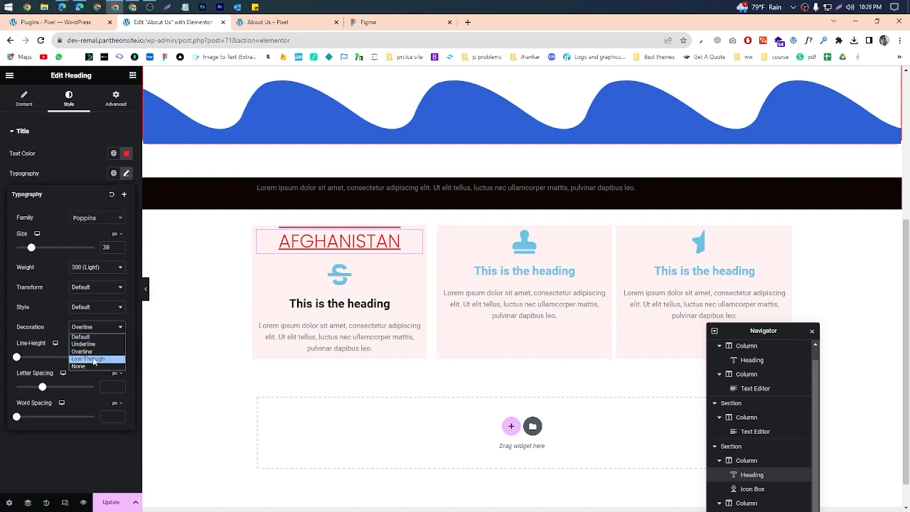
click(91, 358)
click(96, 330)
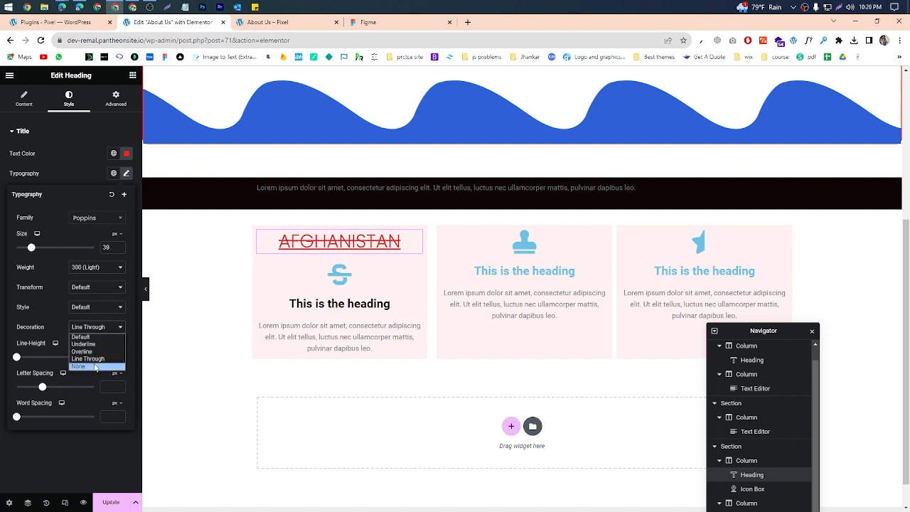
click(95, 366)
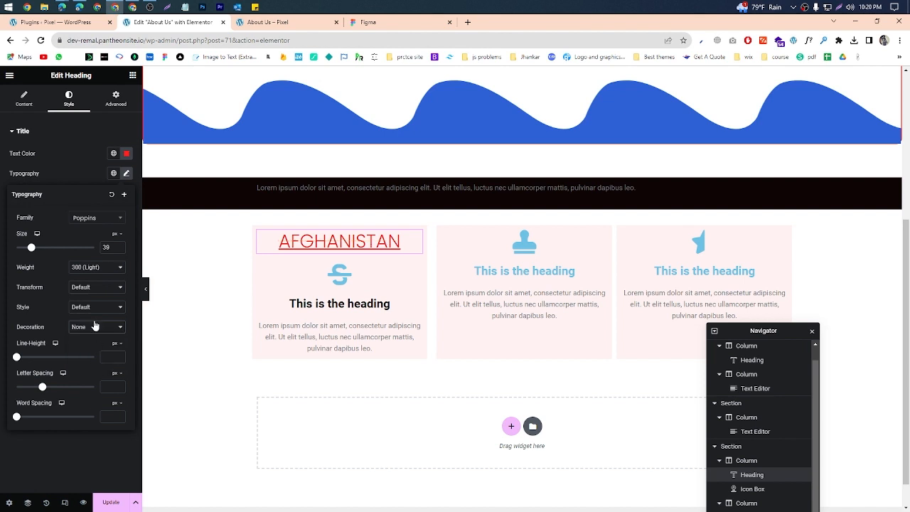
Step: Set the AFGHANISTAN heading's line height to 37 px and letter spacing to 10 px, and increase its word spacing
drag(16, 357, 45, 360)
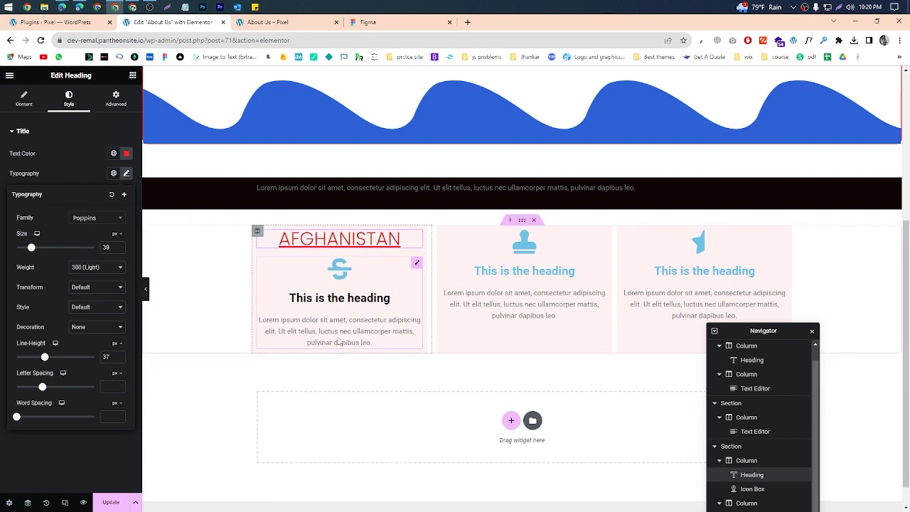
drag(42, 388, 101, 397)
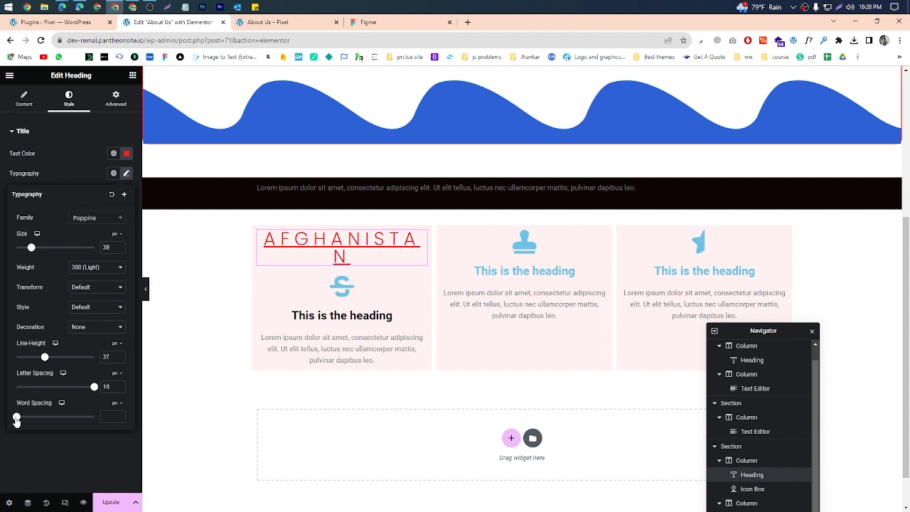
drag(17, 418, 35, 417)
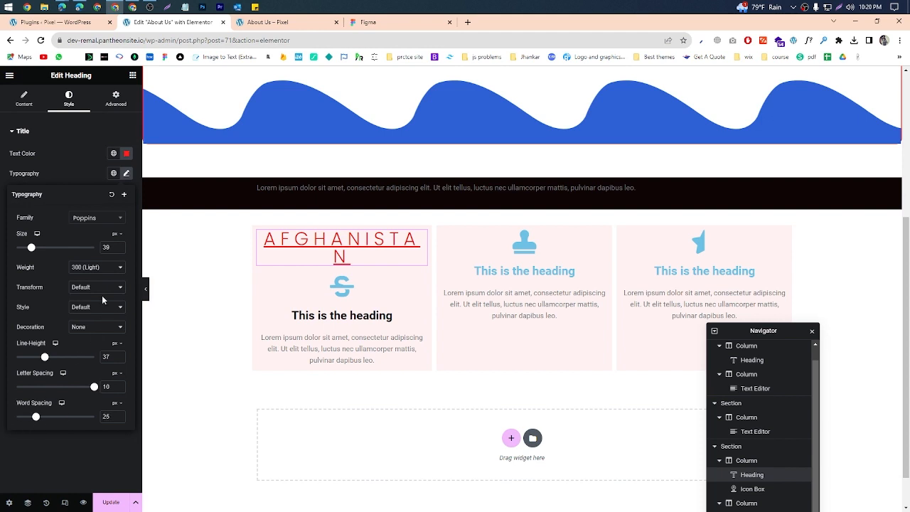
click(70, 153)
Step: Add a 4 px text stroke to the AFGHANISTAN heading, checking its stroke color option
click(126, 193)
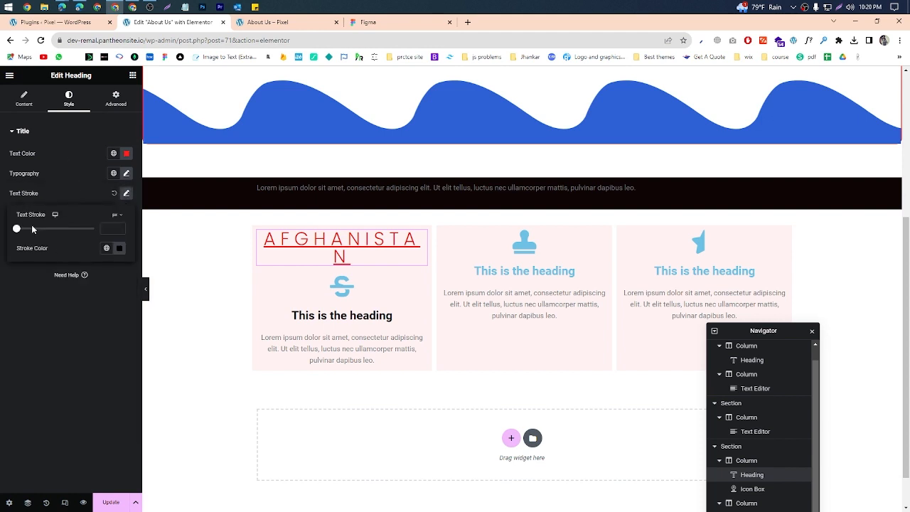
drag(17, 230, 40, 230)
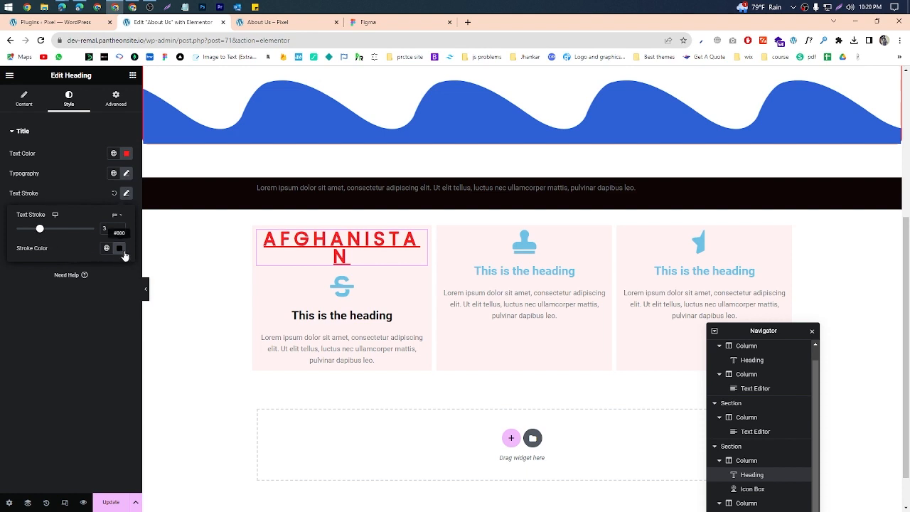
click(120, 248)
click(49, 230)
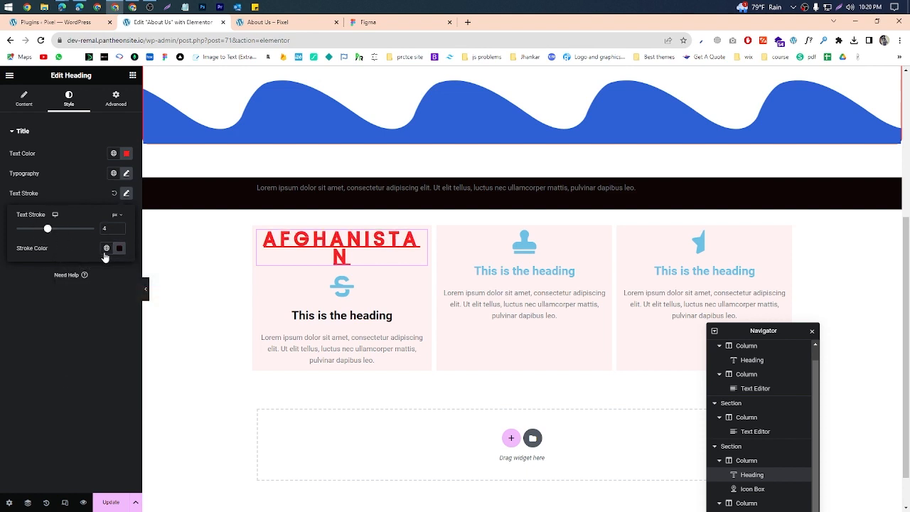
click(69, 291)
Step: Add a text shadow to the AFGHANISTAN heading with increased blur and a horizontal offset
click(125, 214)
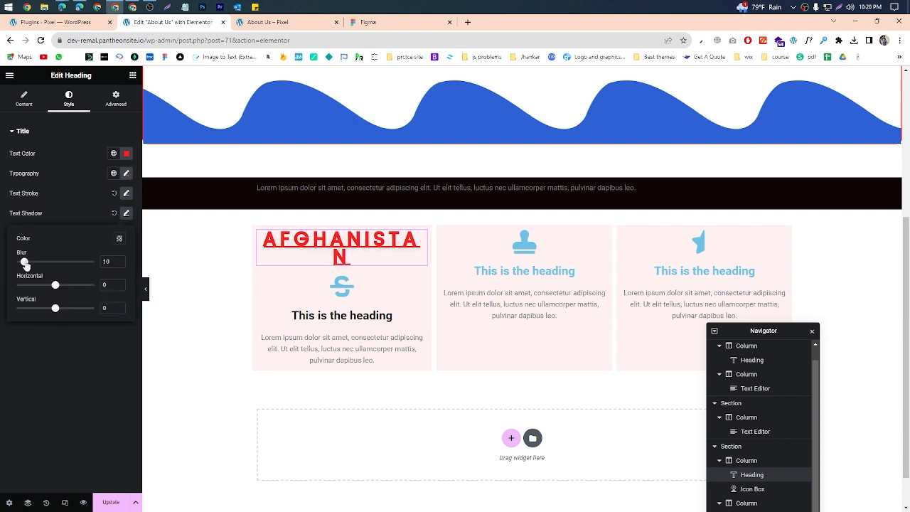
drag(25, 264, 53, 262)
click(76, 286)
Step: Try several blend modes on the AFGHANISTAN heading, including Color Dodge and Screen, and return it to Normal
click(98, 233)
click(79, 283)
click(98, 233)
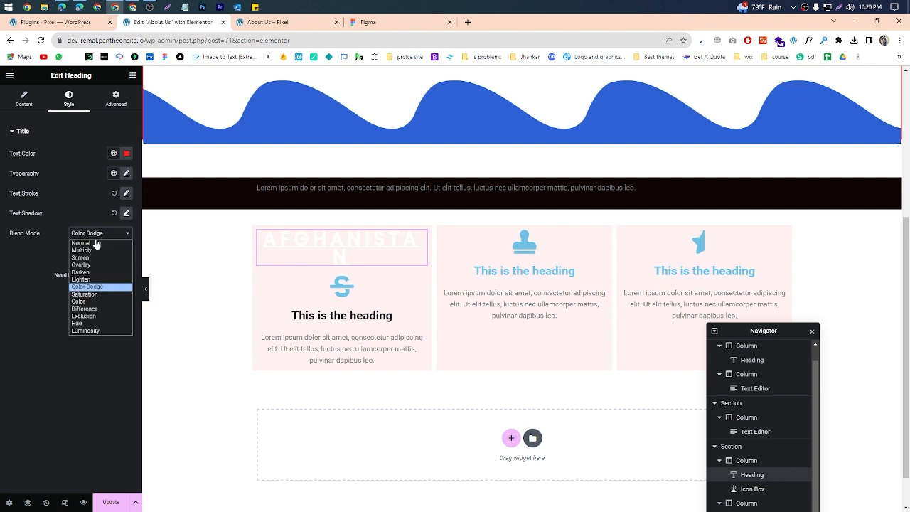
click(93, 253)
click(98, 232)
click(88, 248)
click(90, 234)
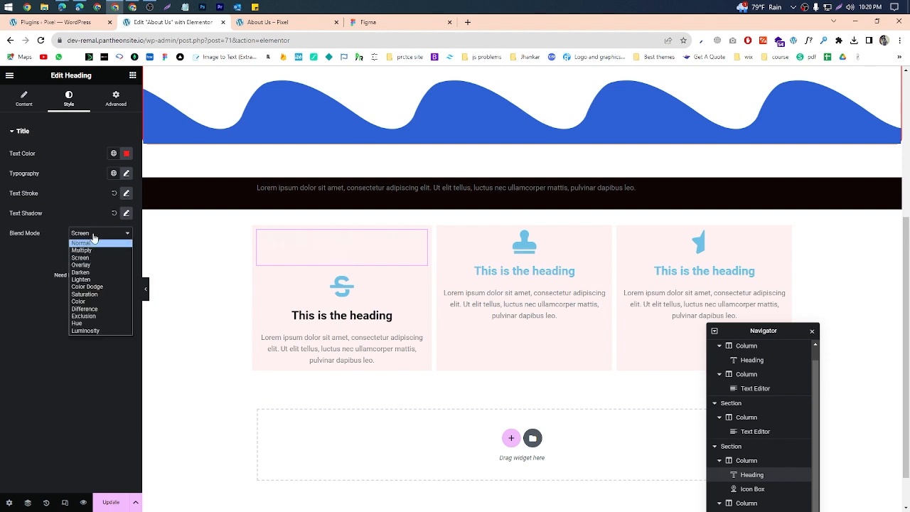
click(95, 235)
click(96, 235)
click(94, 258)
click(94, 235)
click(91, 265)
click(95, 234)
click(88, 244)
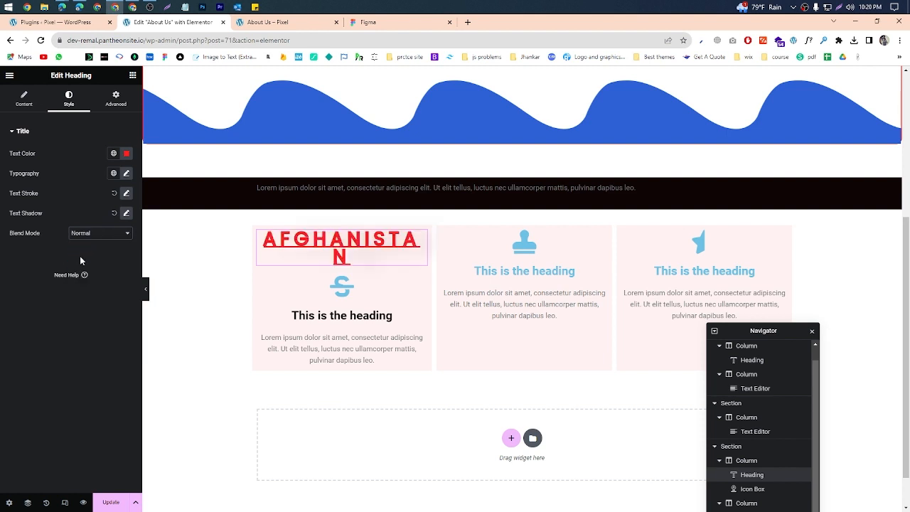
Step: Review the AFGHANISTAN heading's advanced layout settings and effect sections, and return to its content settings
click(111, 107)
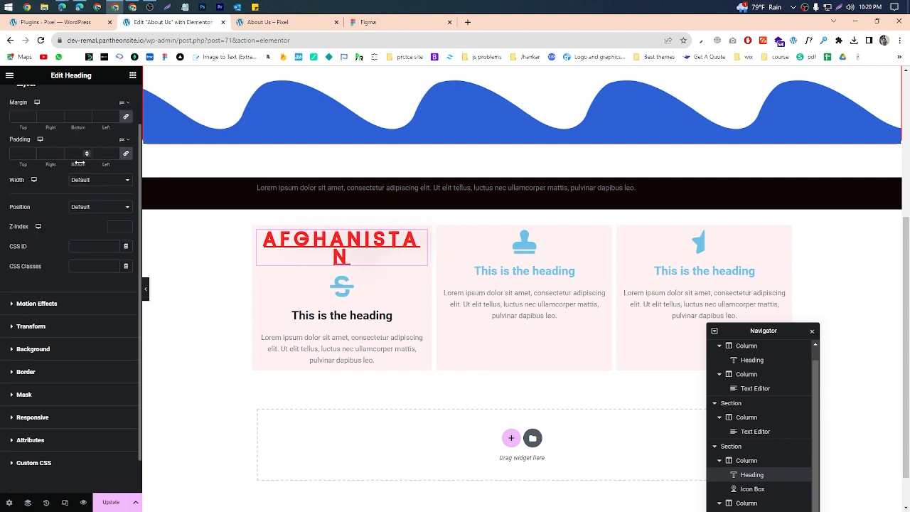
scroll(28, 213, down, 2)
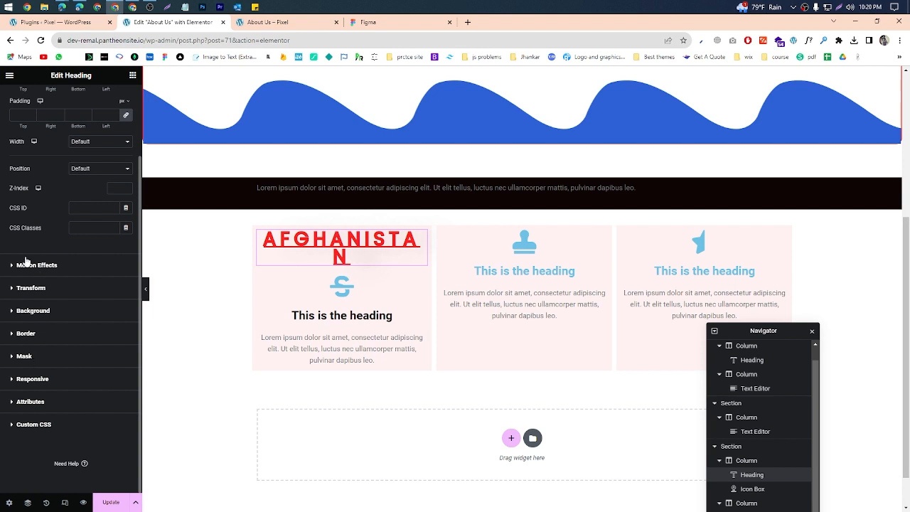
scroll(50, 350, up, 2)
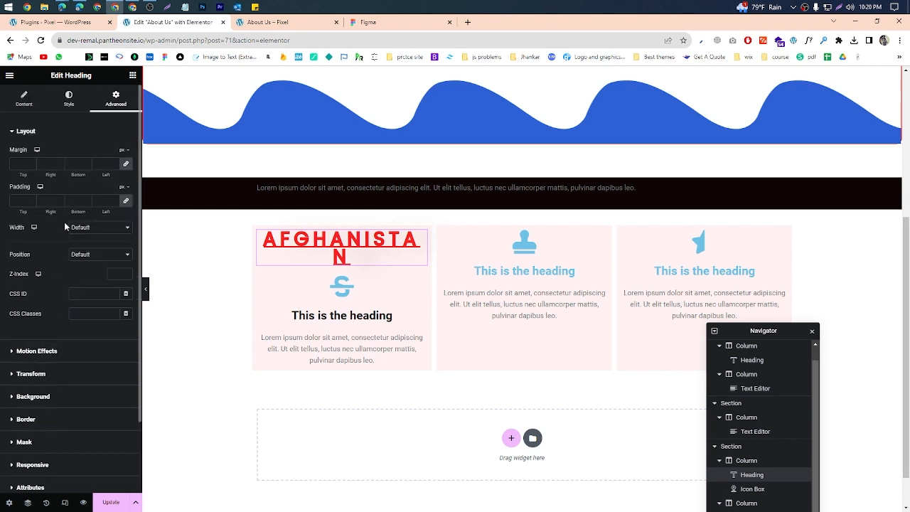
click(24, 99)
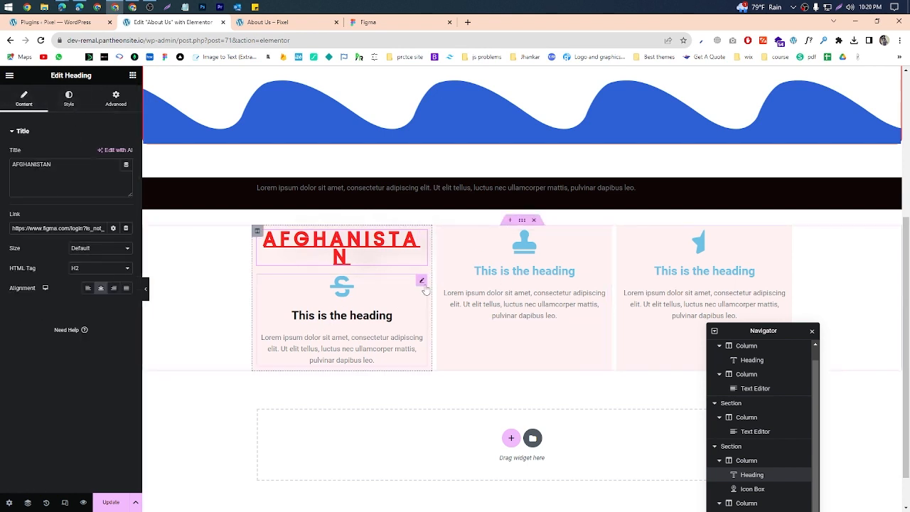
Step: Open the first column's icon box for editing and outline its icon, title and description in a temporary screen capture
click(423, 282)
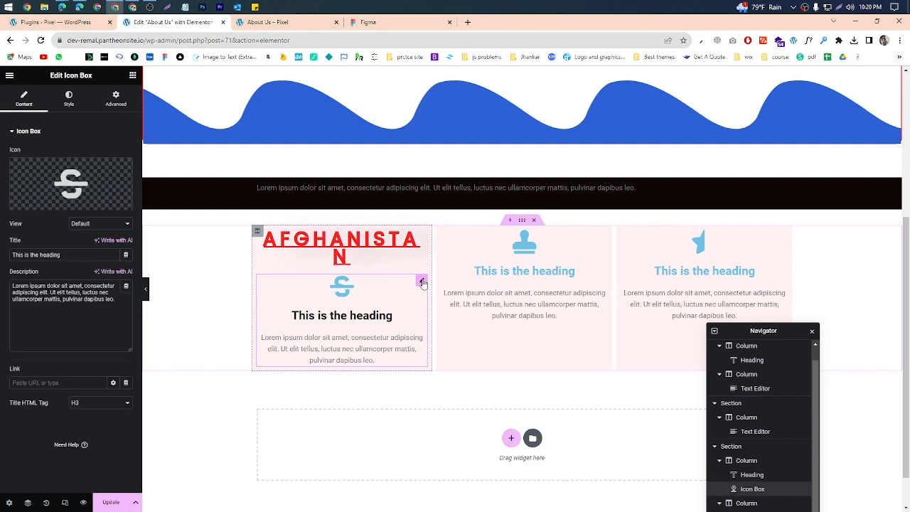
click(841, 7)
drag(251, 258, 442, 379)
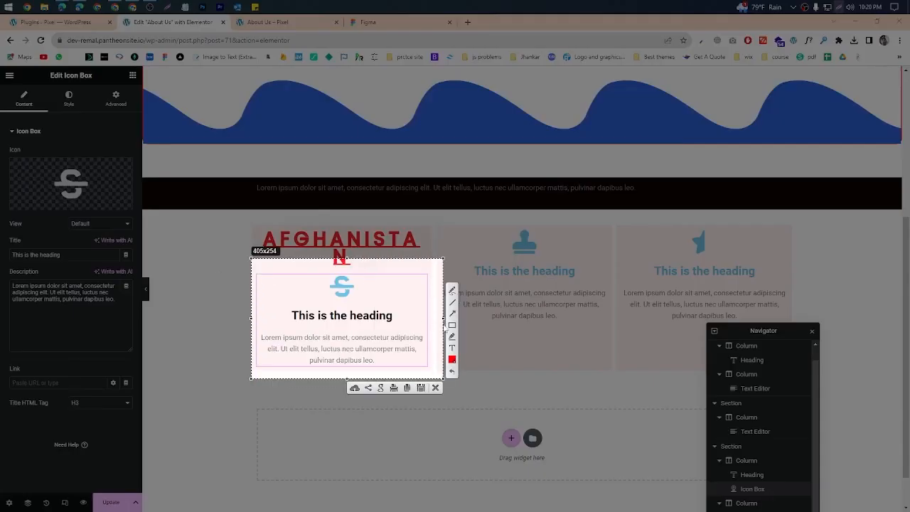
click(453, 325)
drag(319, 271, 378, 294)
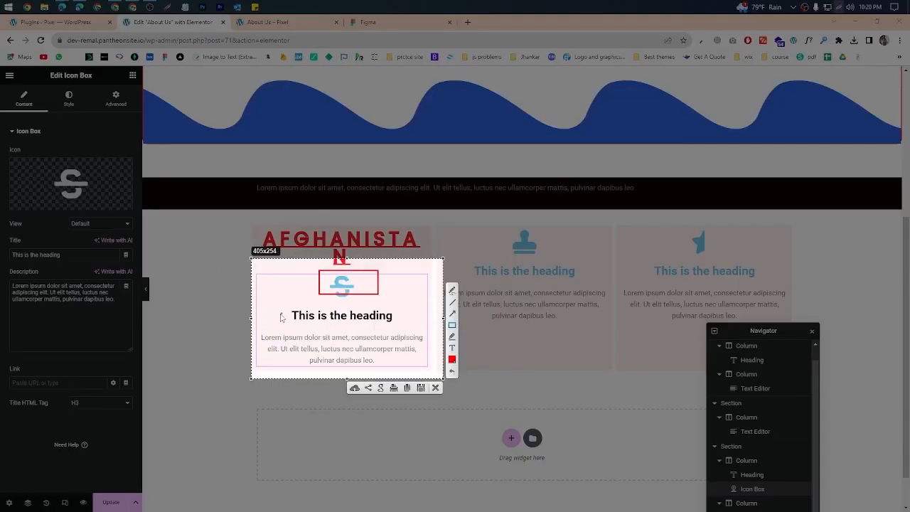
drag(280, 307, 414, 320)
drag(257, 331, 429, 371)
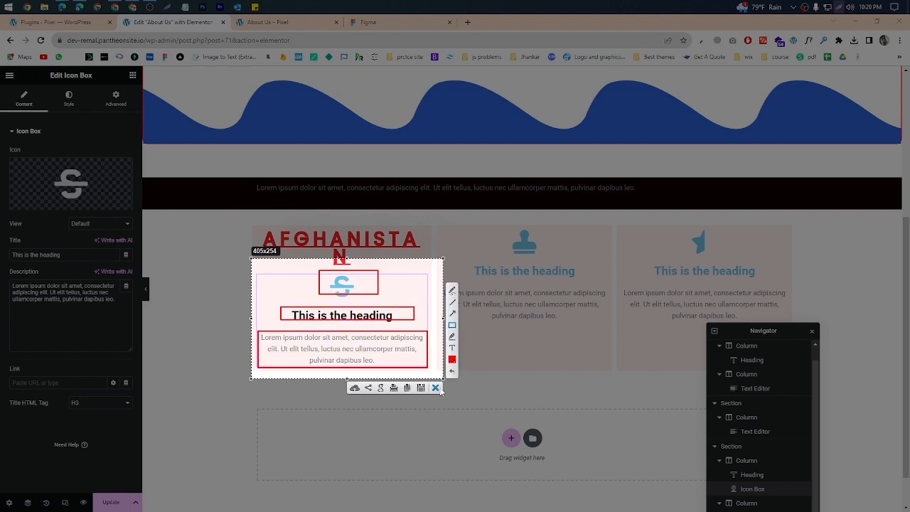
click(436, 387)
Step: Open the icon box's style settings and outline the Box, Icon and Content sections with their matching page elements in a temporary capture
click(80, 103)
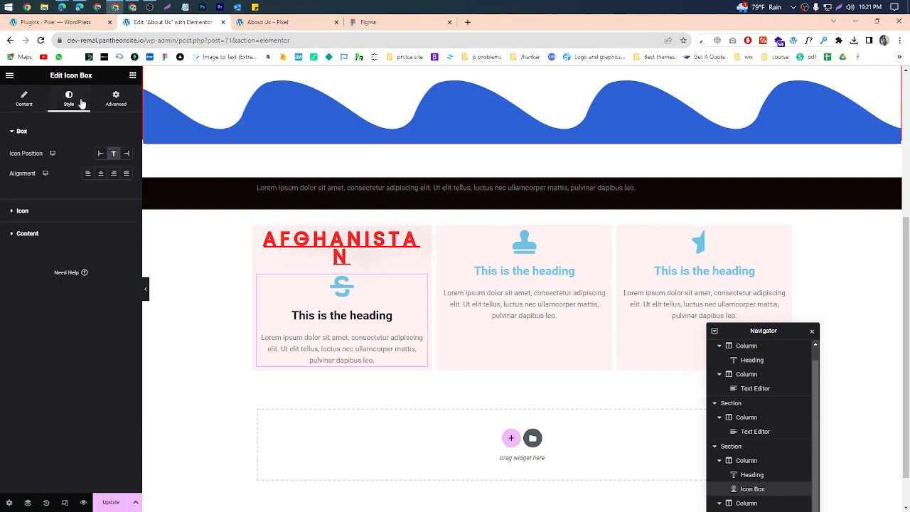
click(839, 7)
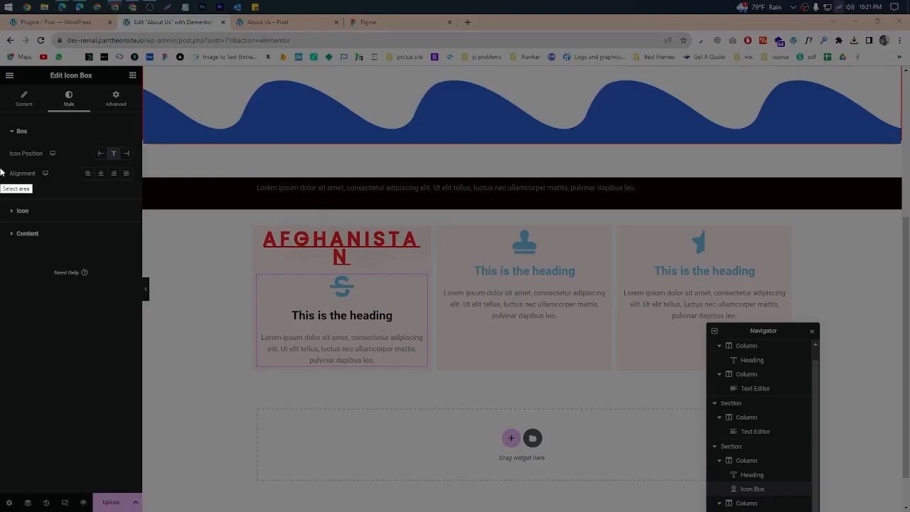
drag(1, 121, 145, 280)
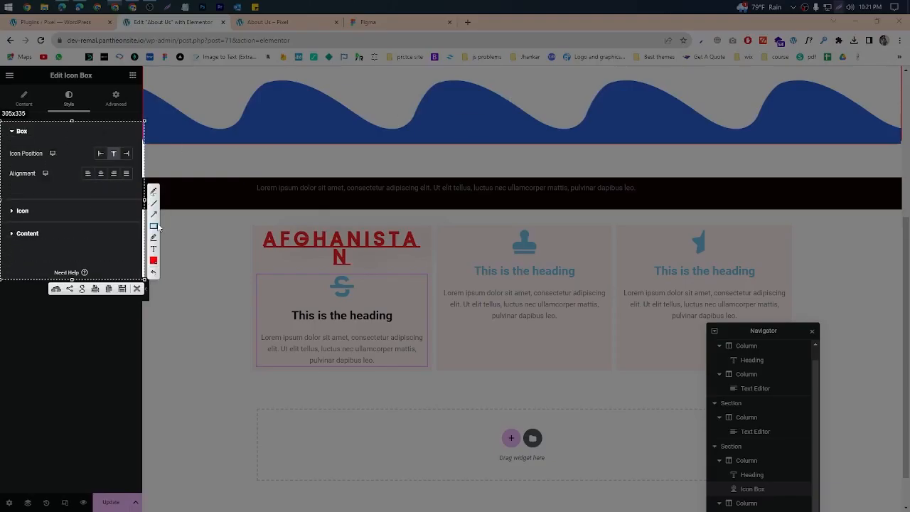
mouse_move(7, 125)
mouse_down()
mouse_move(16, 147)
mouse_move(119, 189)
mouse_up()
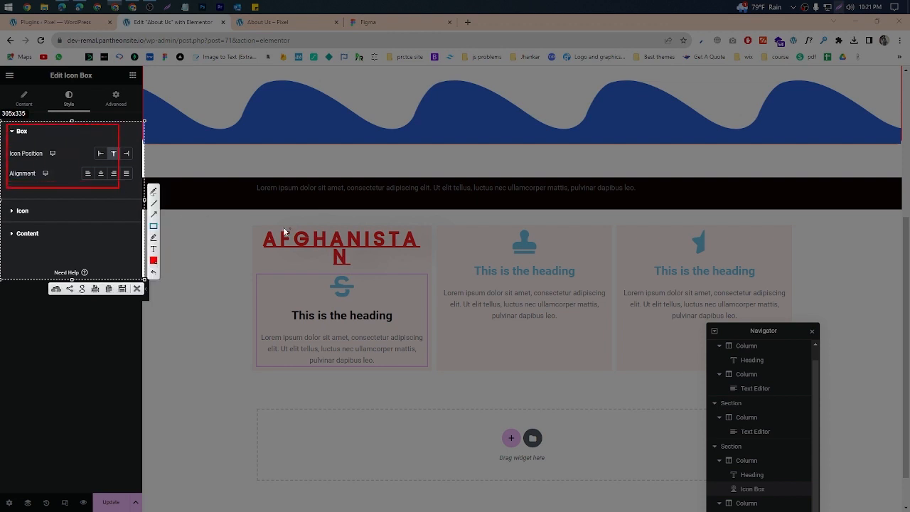
mouse_move(271, 222)
mouse_down()
mouse_move(436, 393)
mouse_move(426, 367)
mouse_up()
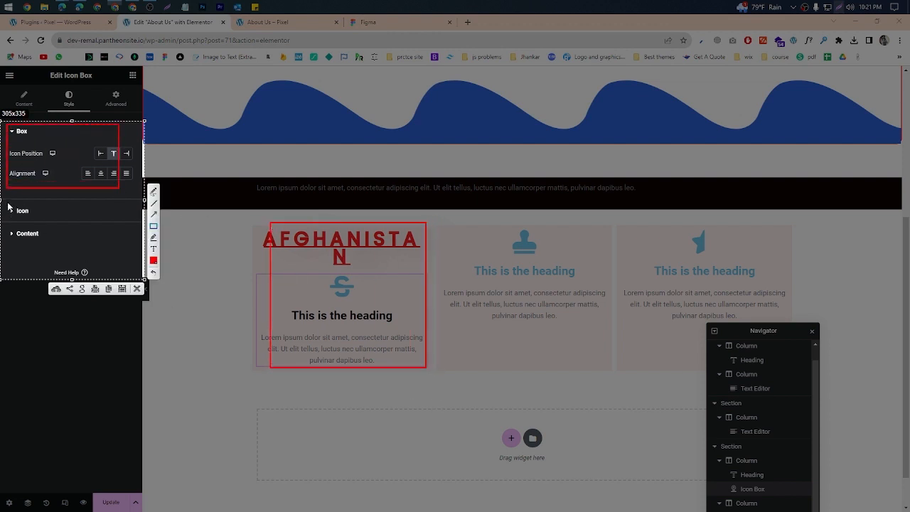
drag(8, 204, 74, 218)
drag(325, 273, 375, 298)
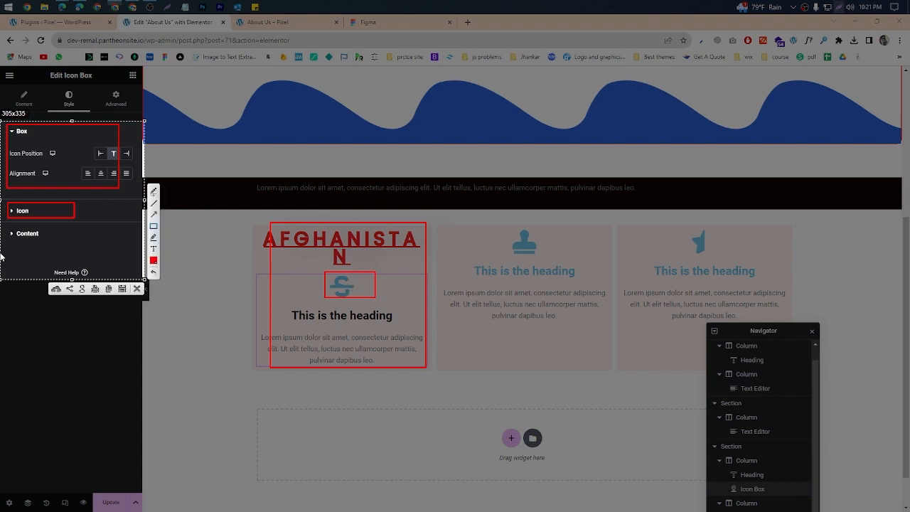
mouse_move(1, 226)
mouse_down()
mouse_move(16, 242)
mouse_move(56, 243)
mouse_up()
drag(414, 306, 290, 321)
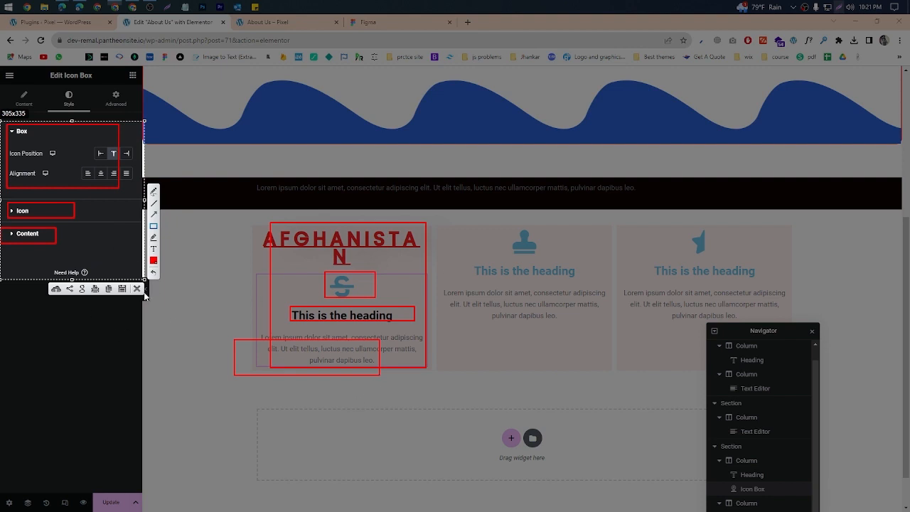
key(Escape)
Step: Set the icon box's primary icon color to #000000
click(14, 211)
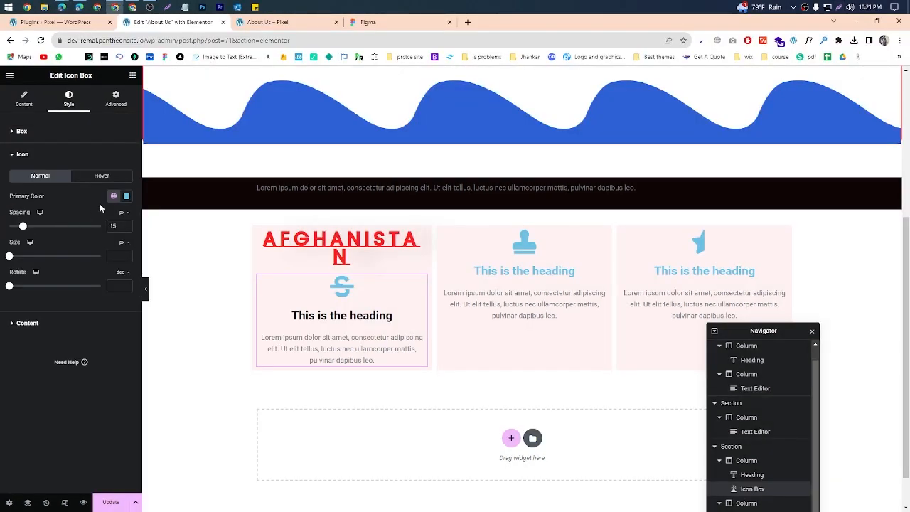
click(126, 197)
drag(125, 282, 65, 313)
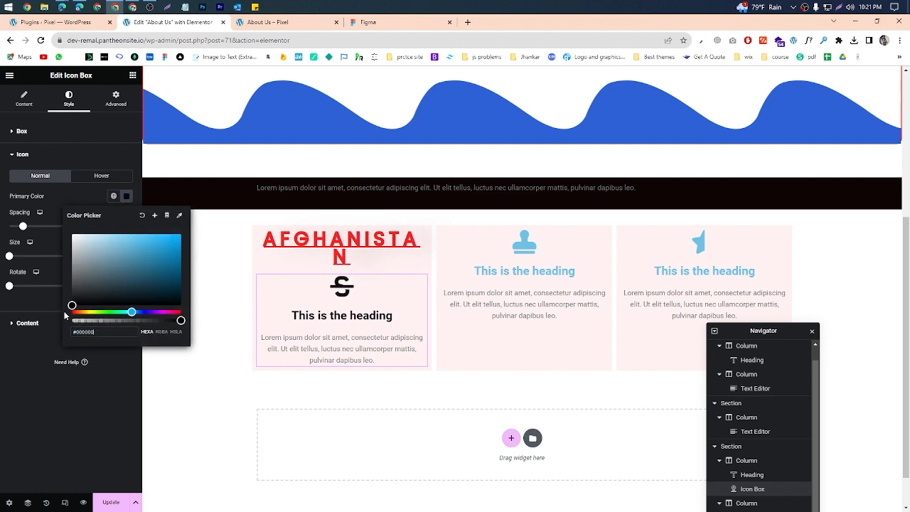
click(2, 351)
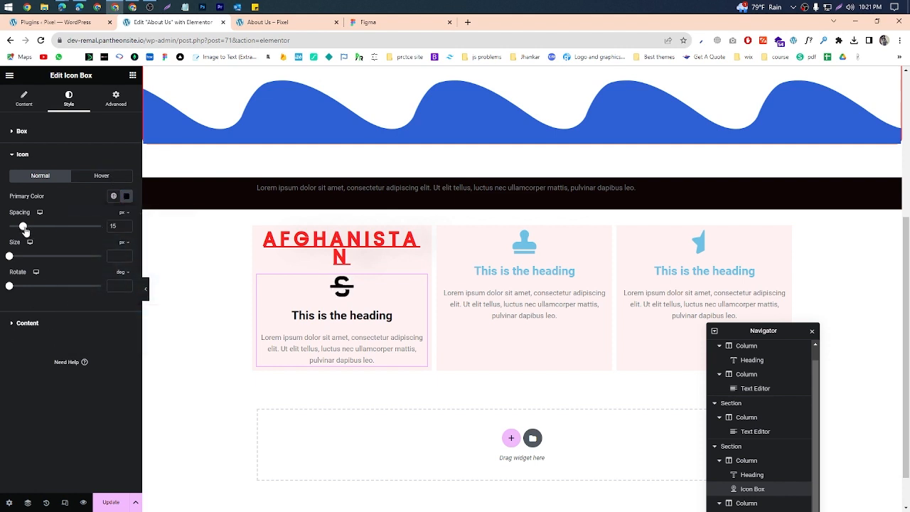
Step: Set the icon's spacing to 0 px and size to 33 px, and rotate it slightly
drag(23, 227, 18, 257)
click(78, 226)
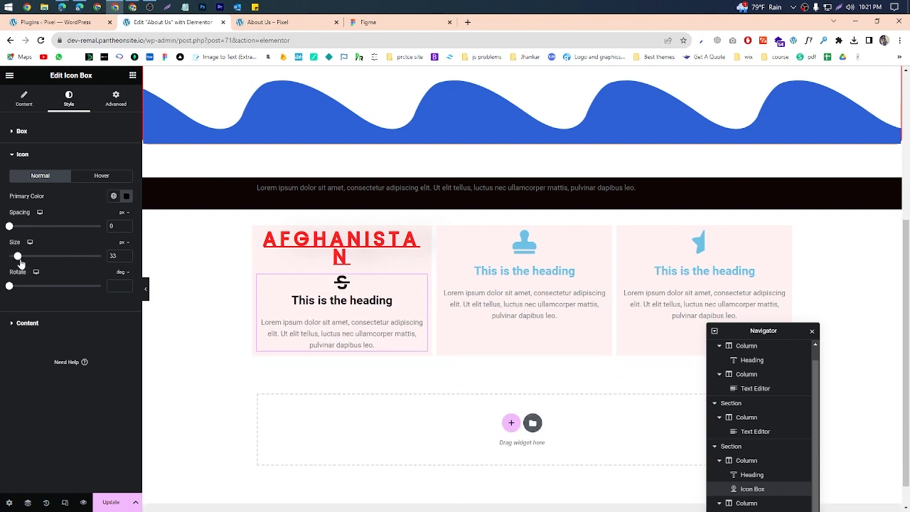
mouse_move(9, 288)
mouse_down()
mouse_move(28, 287)
mouse_move(18, 287)
mouse_up()
Step: In the icon box's content style settings, set the title spacing to 0 px and the title color to bright red
click(26, 324)
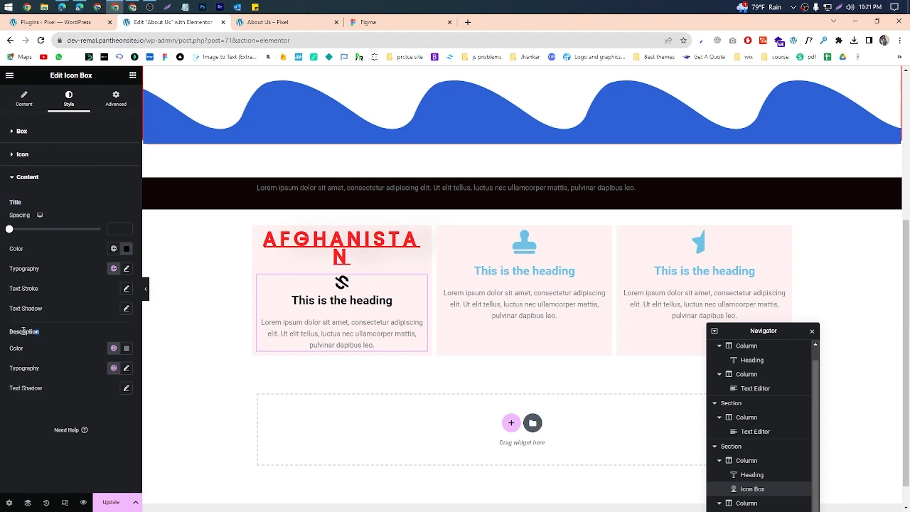
drag(23, 332, 39, 332)
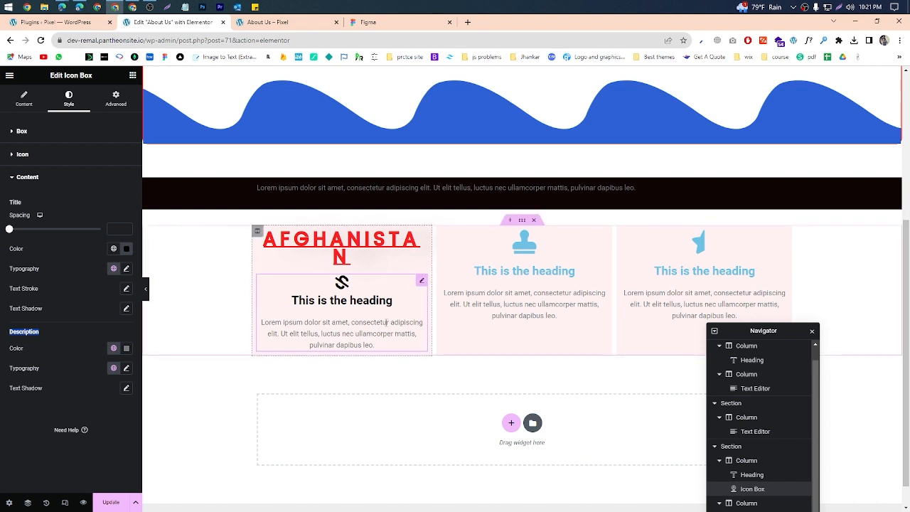
mouse_move(10, 230)
mouse_down()
mouse_move(104, 240)
mouse_move(10, 237)
mouse_up()
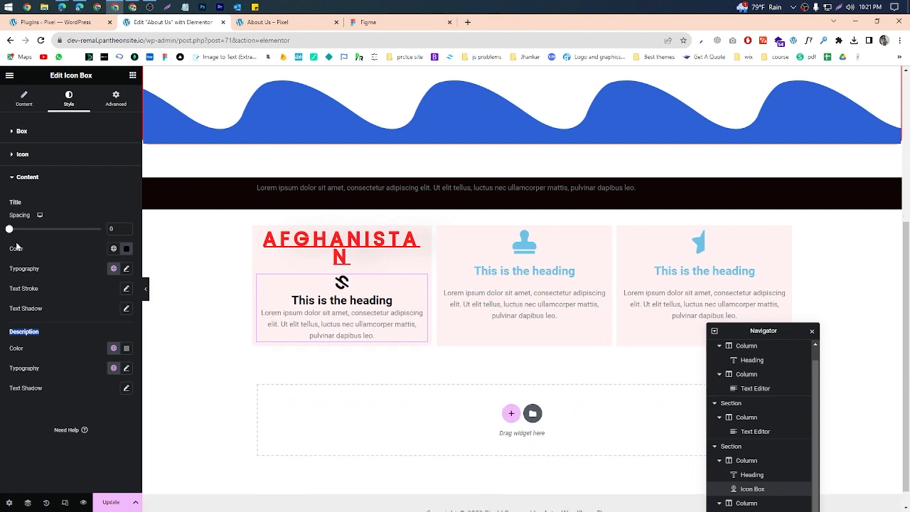
click(127, 249)
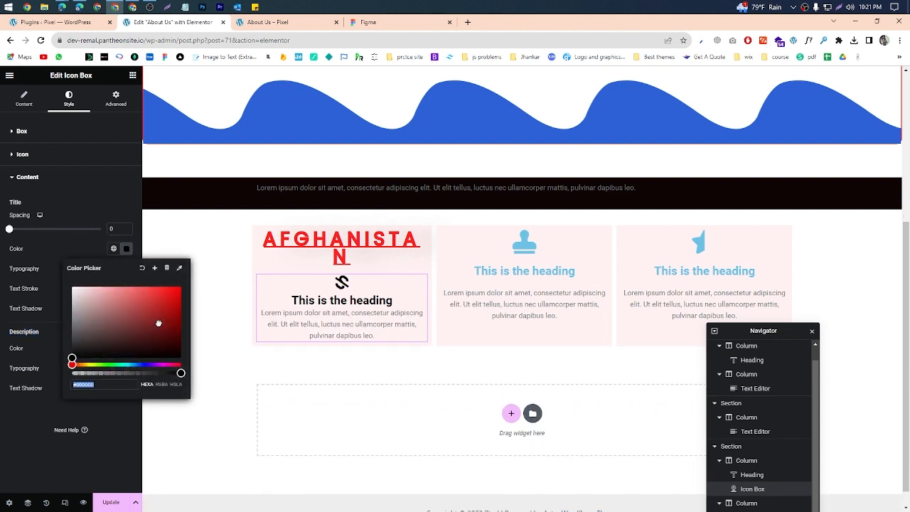
click(180, 286)
click(49, 269)
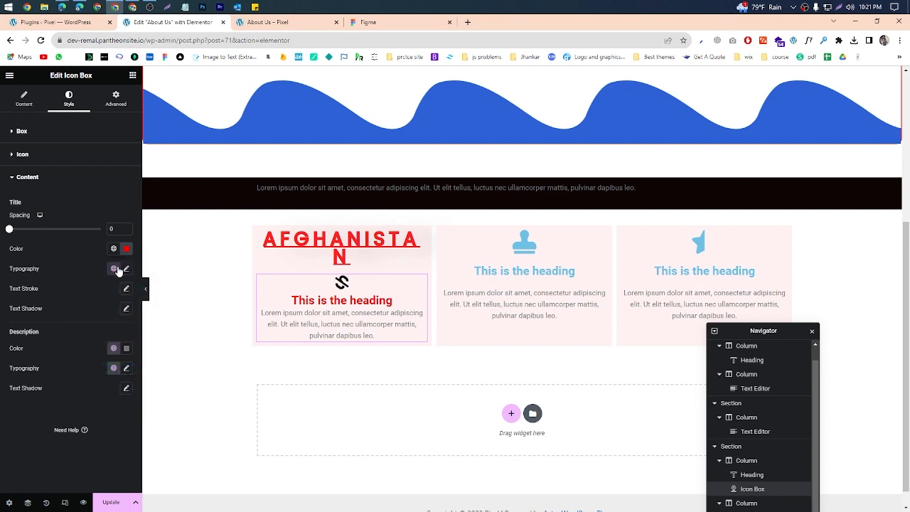
Step: Change the icon box title's font family to a decorative serif typeface
click(126, 268)
click(104, 316)
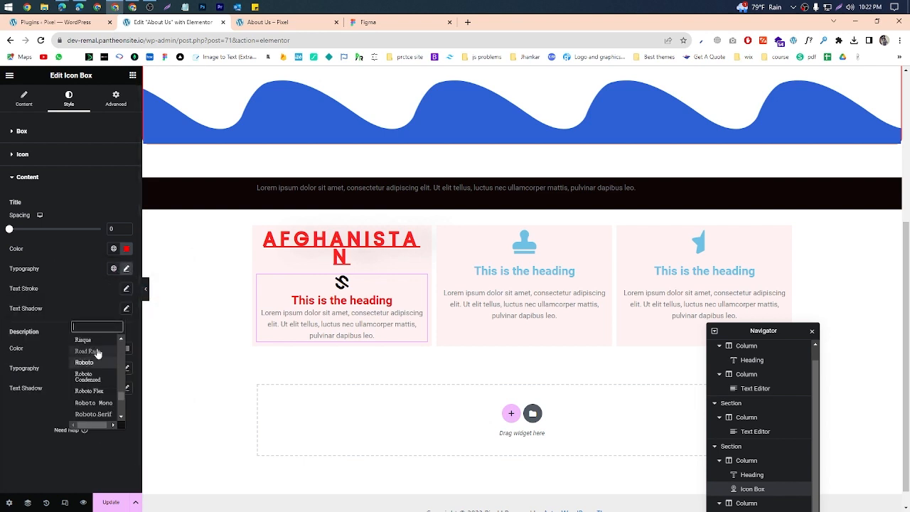
click(96, 337)
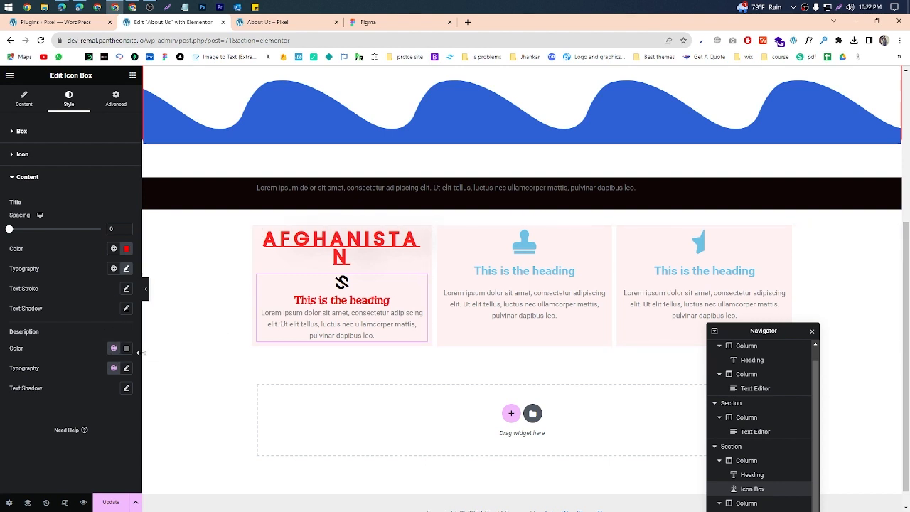
Step: Try #FF0000 as the icon box description color, and settle on black
click(126, 348)
text(#FF0808)
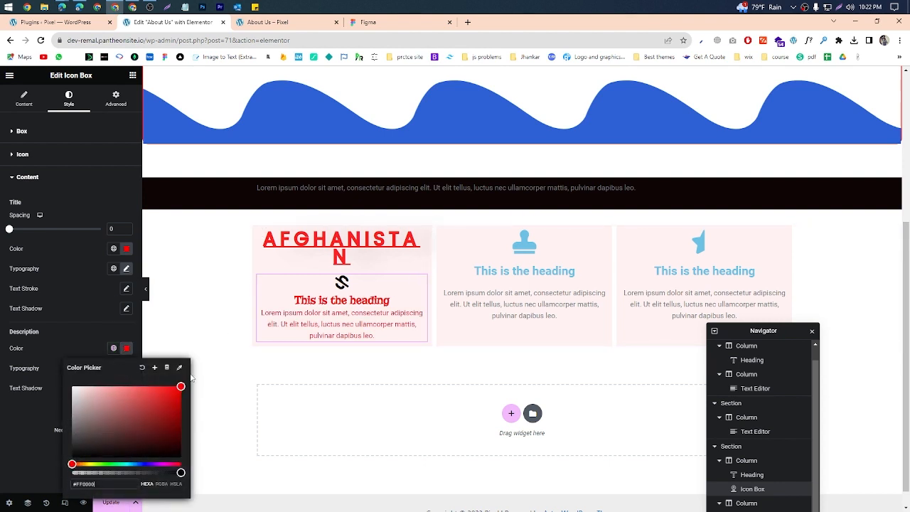
drag(182, 386, 50, 466)
click(2, 428)
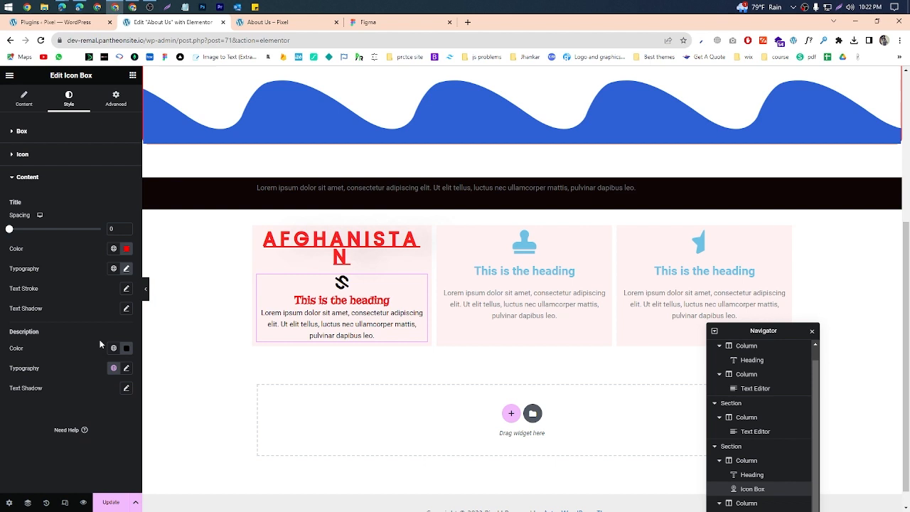
Step: Set the description's font family to Rubik Maze and its size to 34 px
click(127, 368)
click(87, 412)
scroll(95, 360, down, 3)
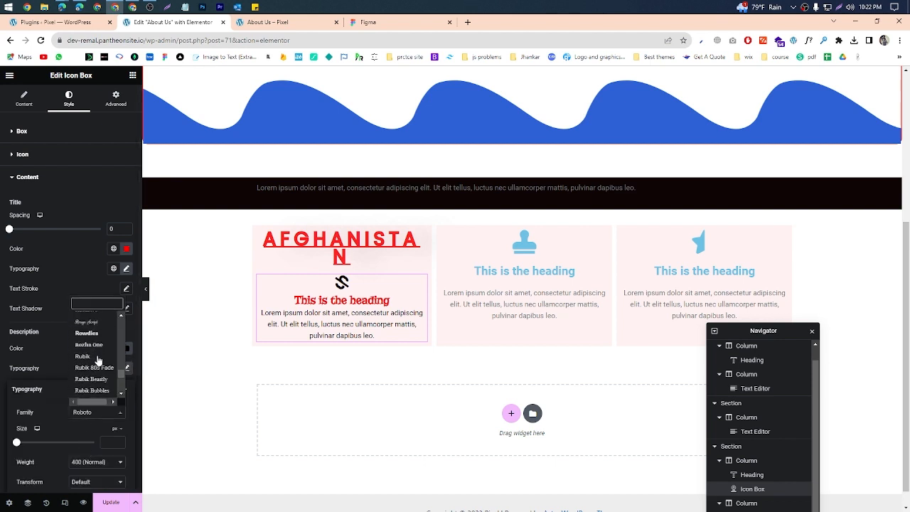
click(94, 358)
click(75, 336)
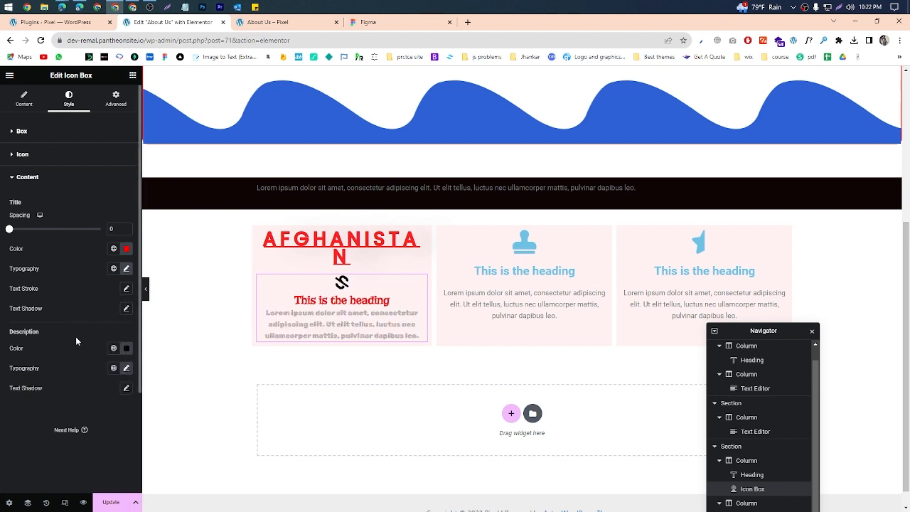
click(127, 368)
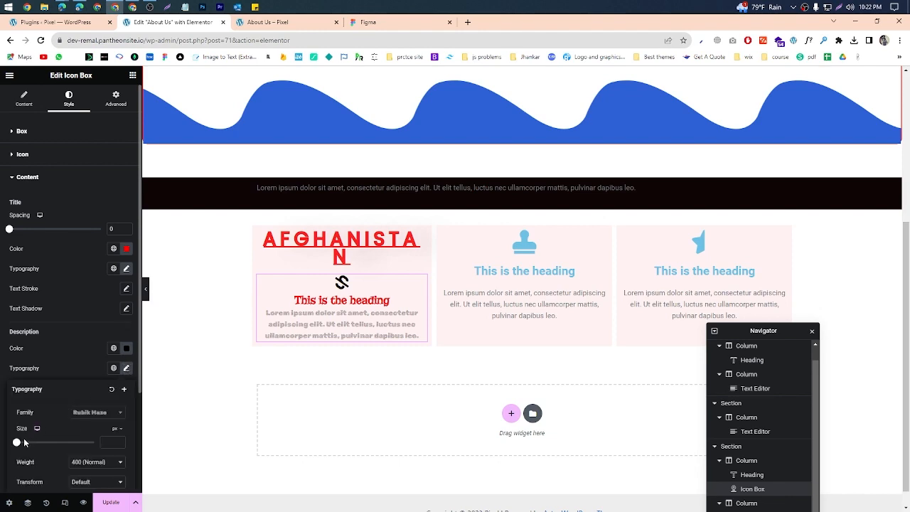
drag(24, 443, 33, 435)
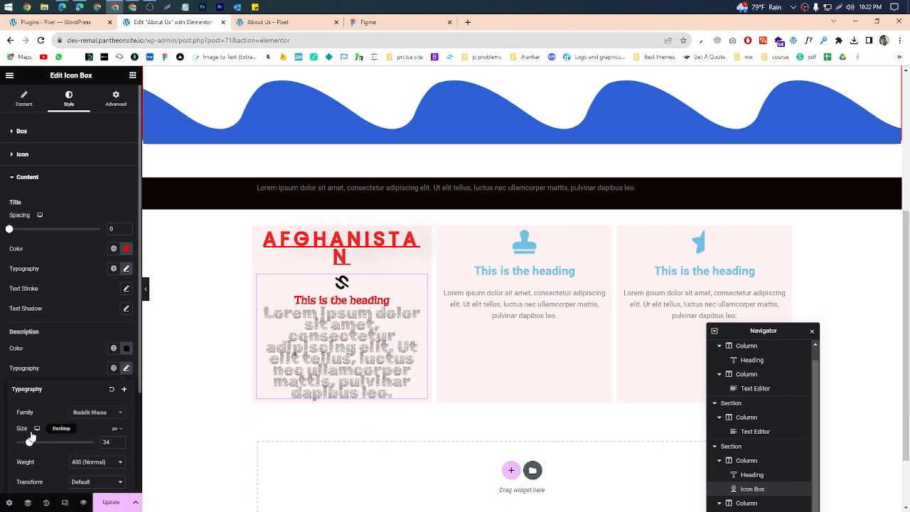
Step: Set the description's typography to the Saira Stencil font family at 23 px
click(97, 413)
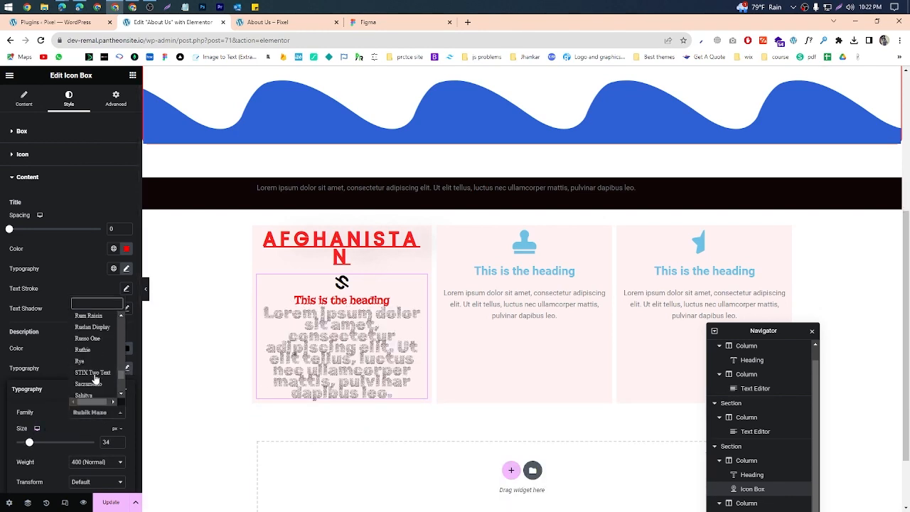
scroll(94, 379, down, 3)
click(92, 378)
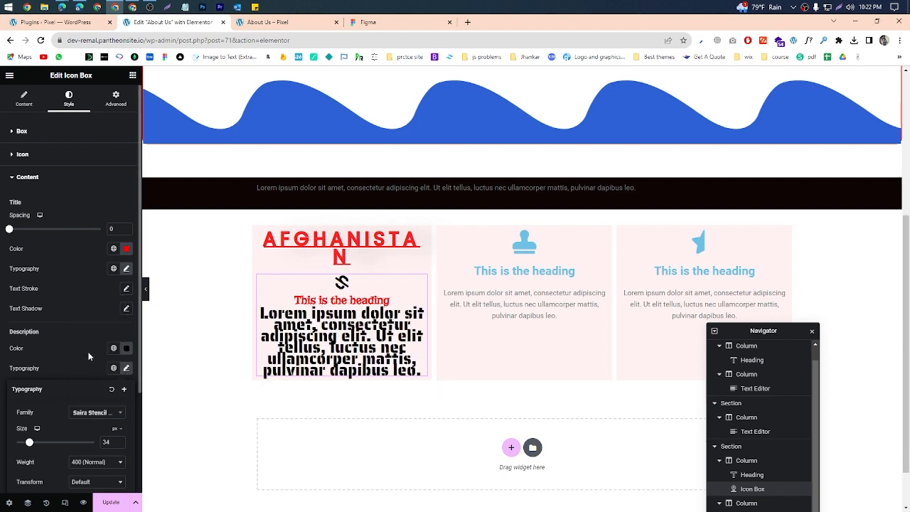
drag(29, 444, 25, 443)
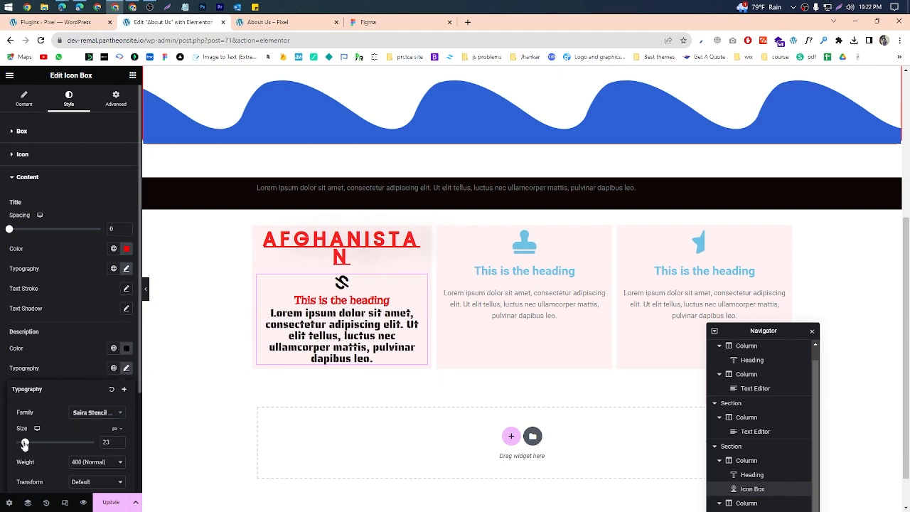
Step: Save the page changes and switch to the Google Meet call window
scroll(299, 306, down, 1)
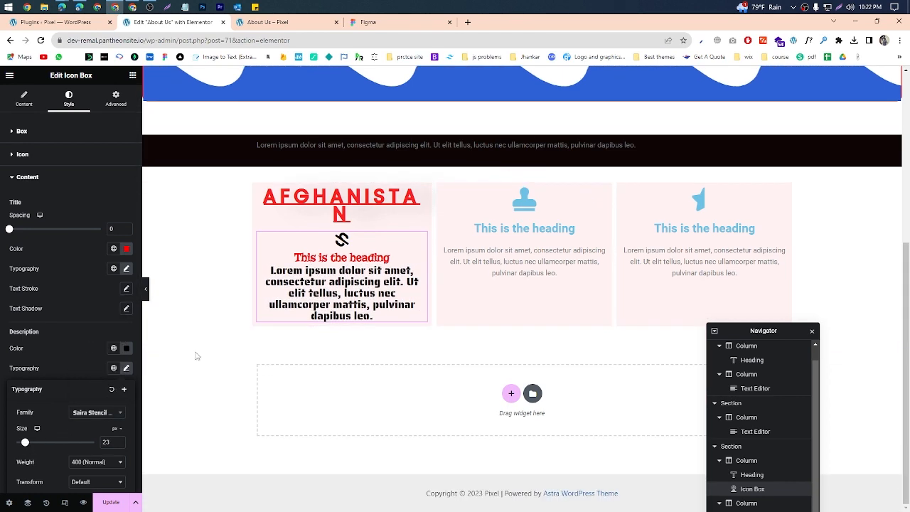
click(112, 503)
mouse_move(90, 13)
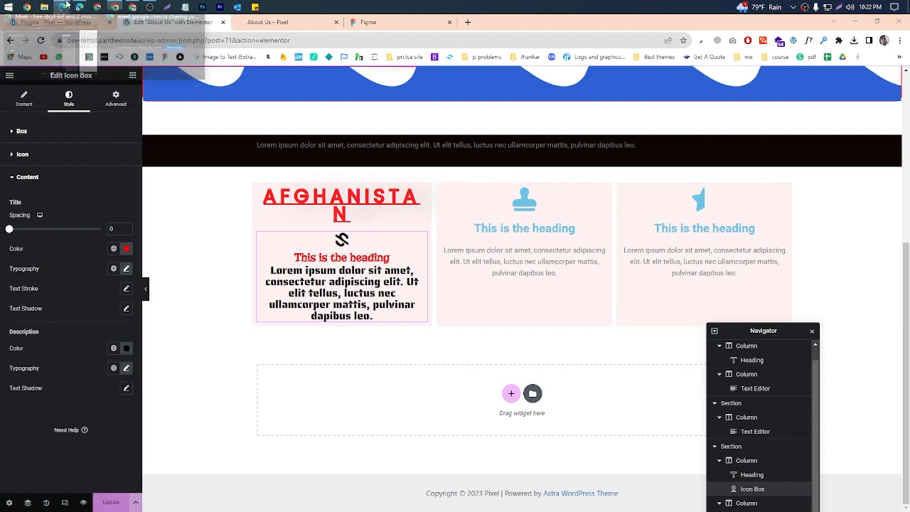
click(88, 57)
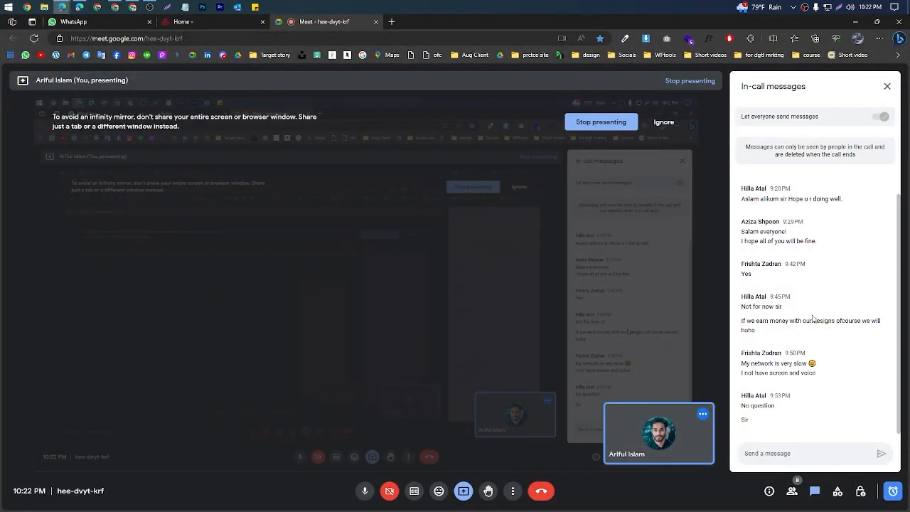
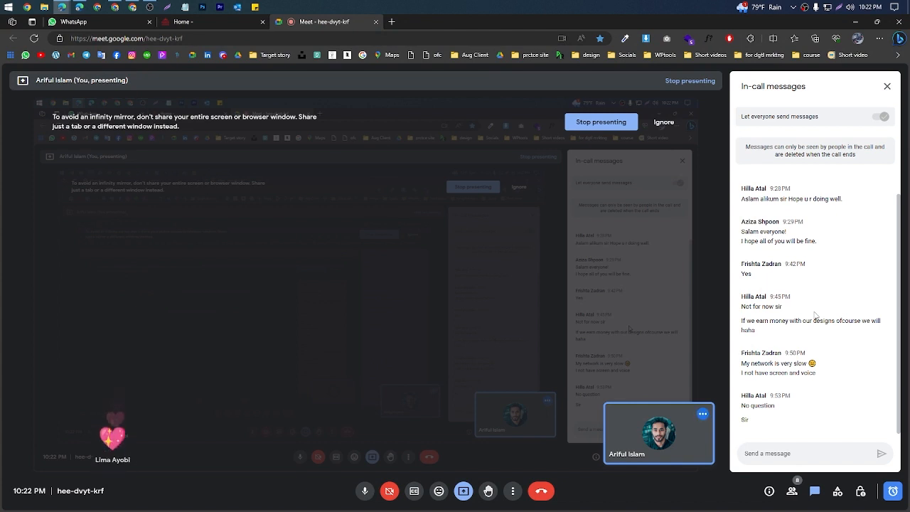
Step: Switch back to the Elementor editor for the About Us page and bring up the widget list
click(857, 22)
click(510, 248)
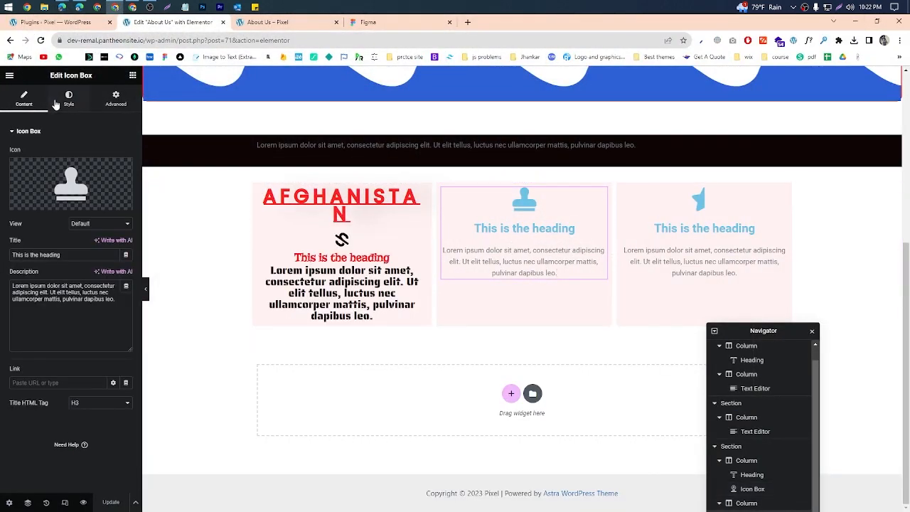
click(133, 76)
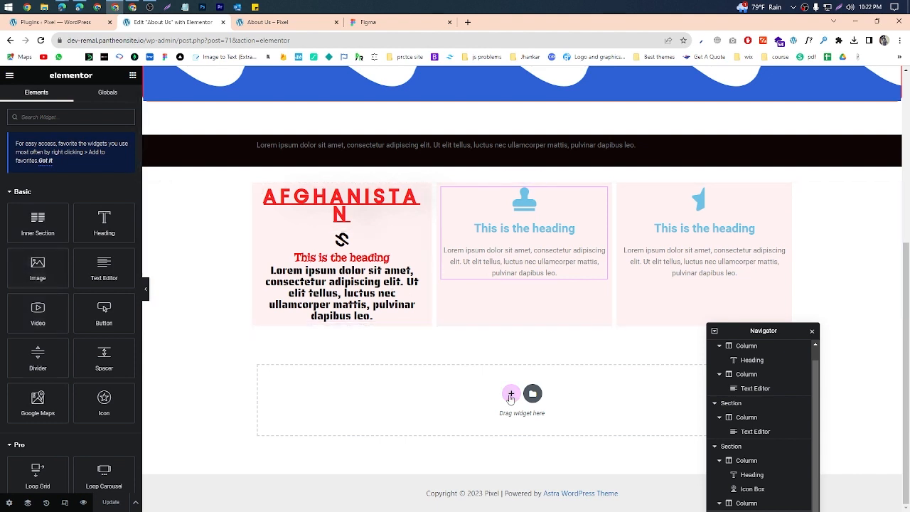
click(510, 395)
click(384, 416)
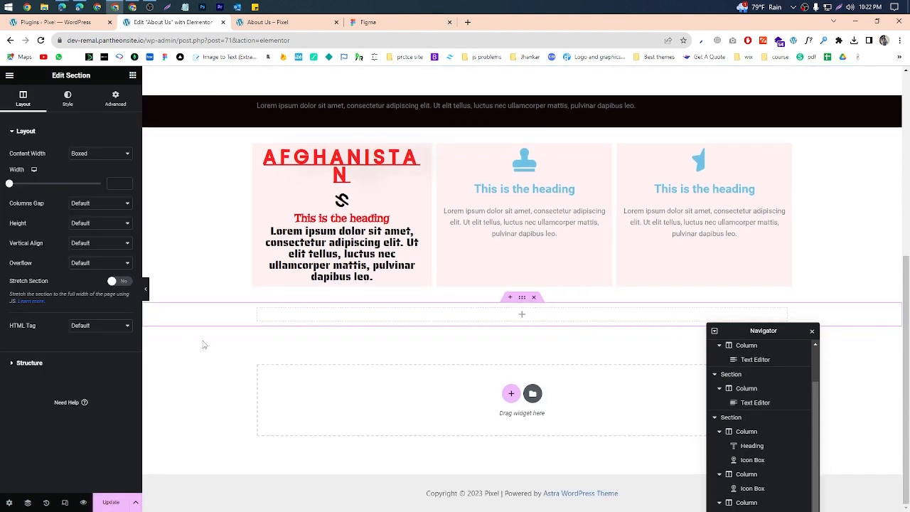
click(522, 314)
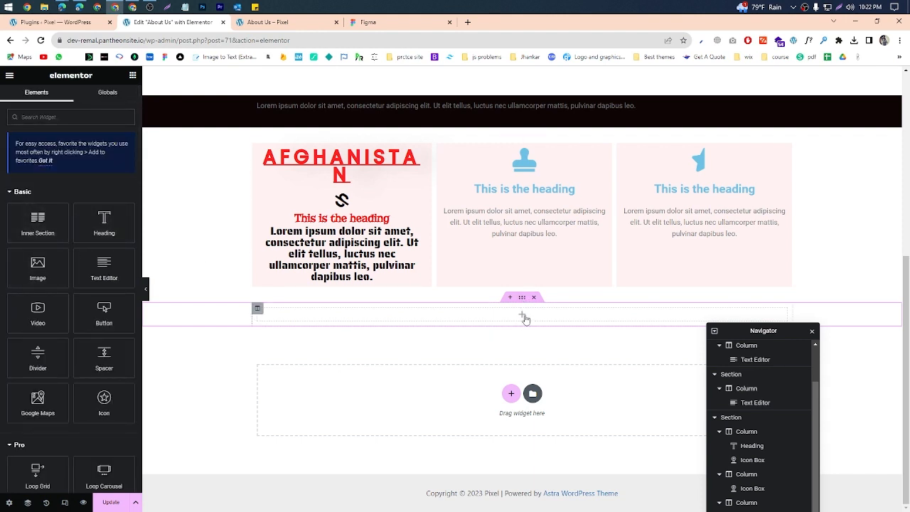
key(ctrl+z)
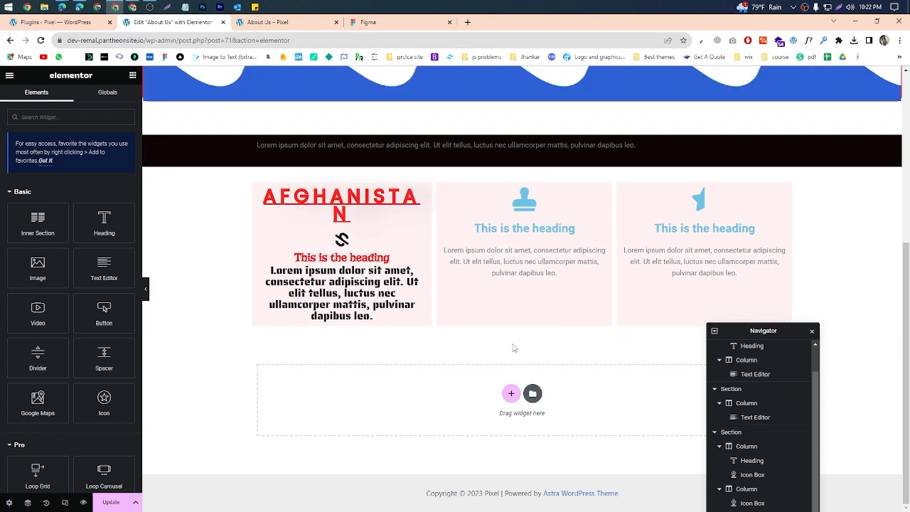
Step: Add a single-column section below the icon boxes and place an Inner Section widget inside it
click(510, 395)
click(392, 377)
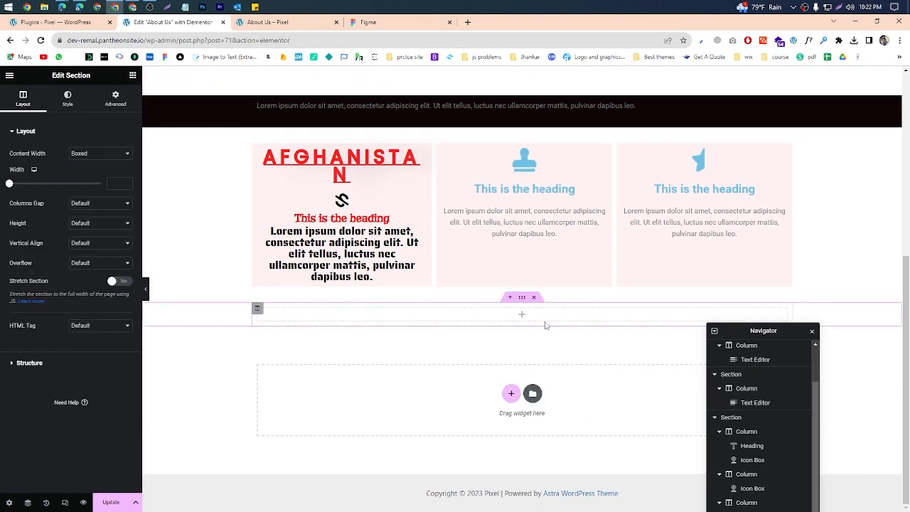
click(509, 317)
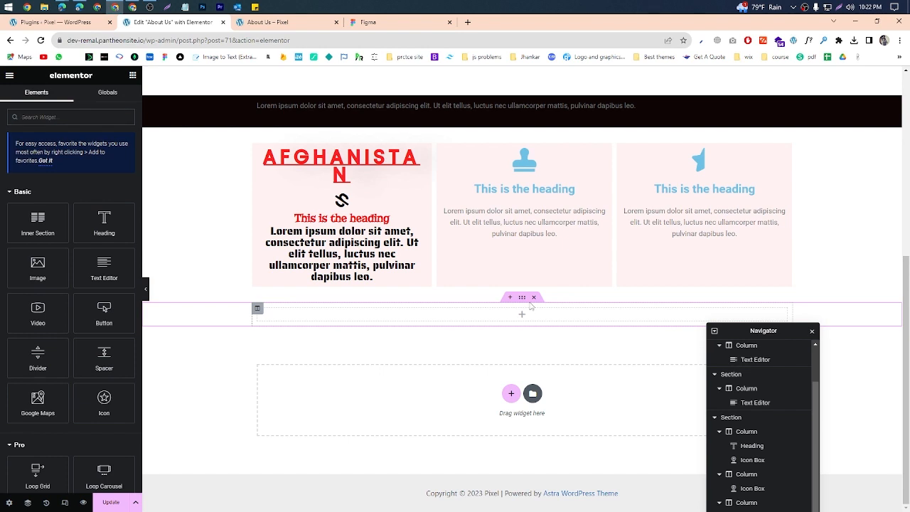
drag(22, 237, 487, 318)
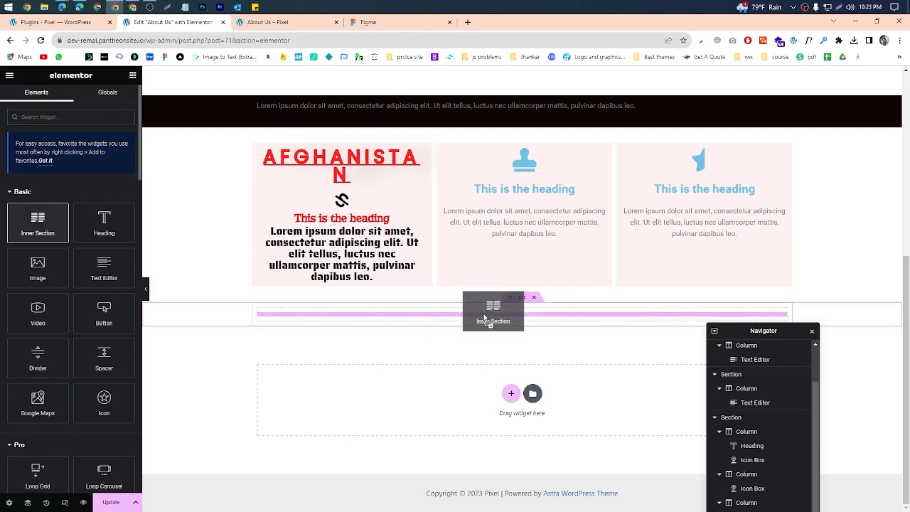
drag(483, 314, 484, 313)
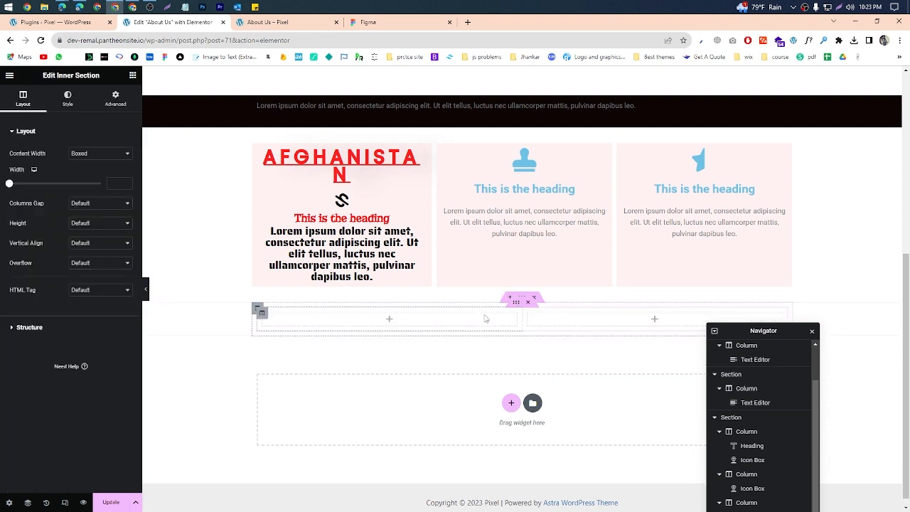
click(517, 302)
drag(517, 302, 523, 308)
Step: Check the Google Meet call and the QuickReachers About Us page, and return to the Elementor editor
click(858, 21)
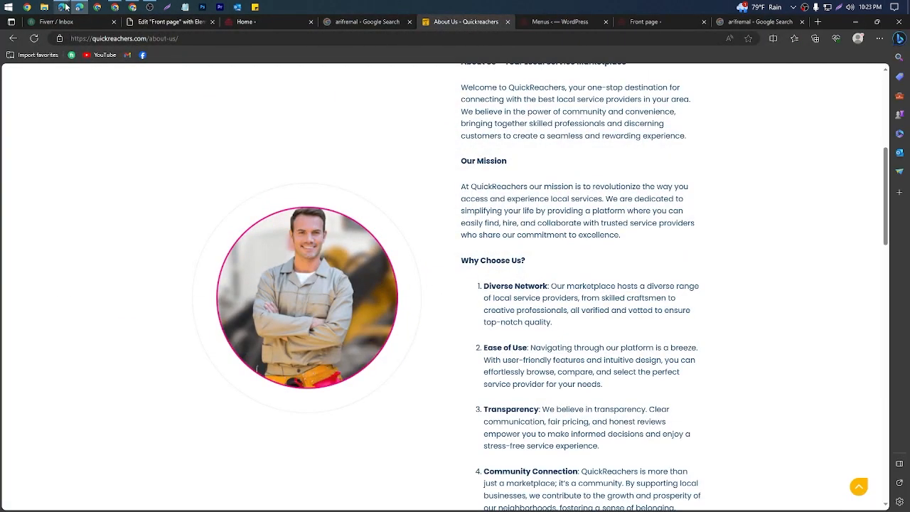
click(62, 7)
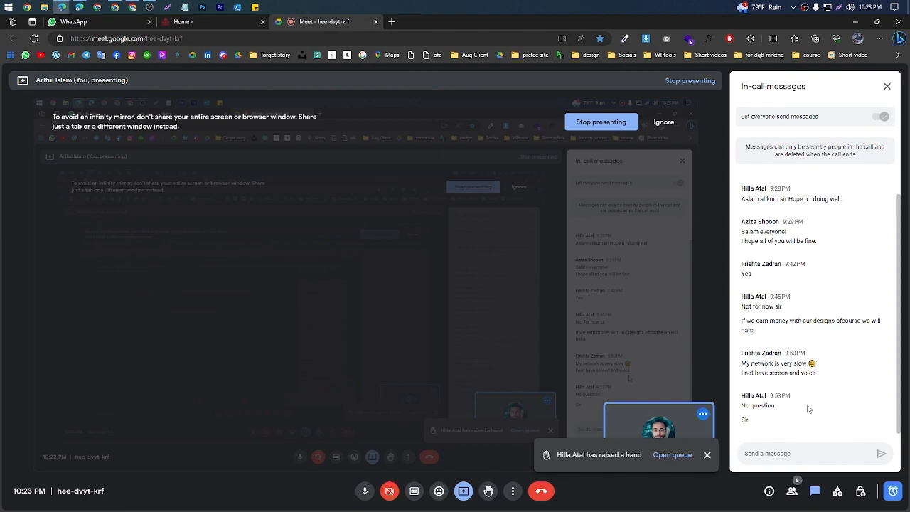
click(856, 21)
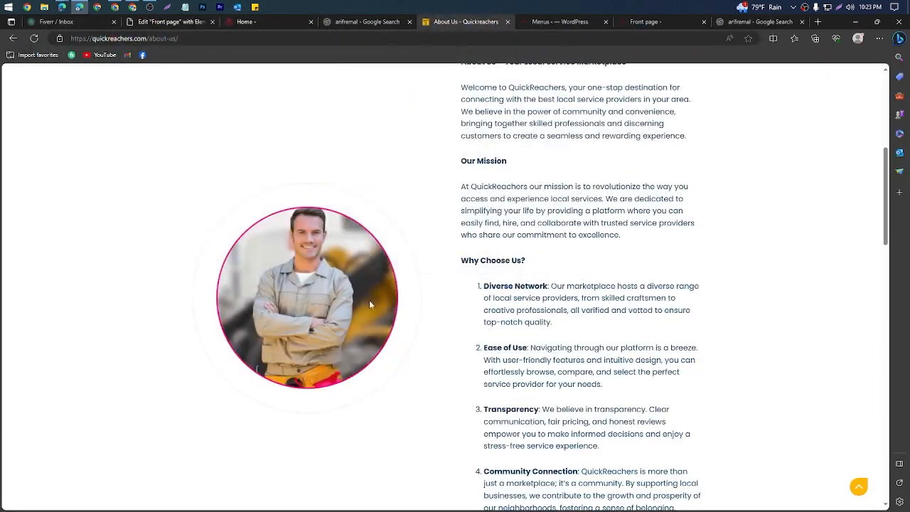
scroll(370, 300, down, 2)
scroll(197, 378, down, 5)
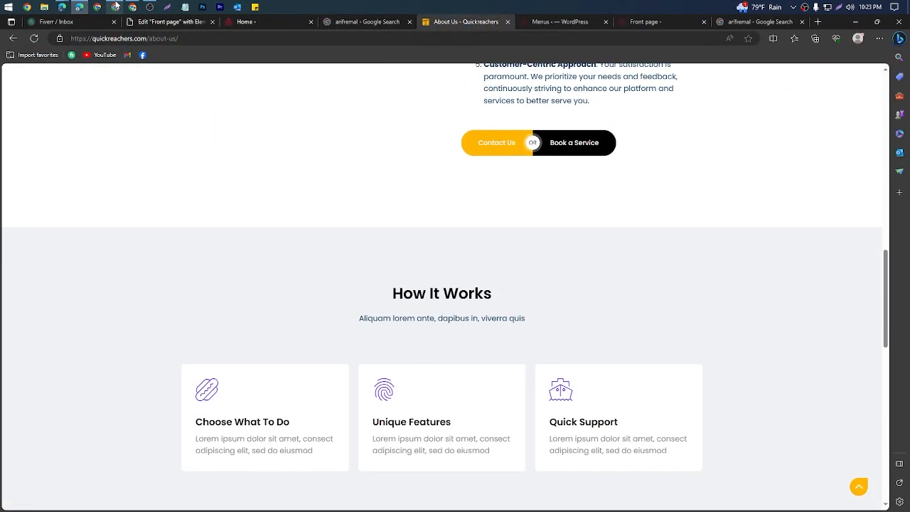
click(114, 7)
Step: Add an Image widget to the inner section's first column and choose the purple cliffs picture from the media library
click(389, 319)
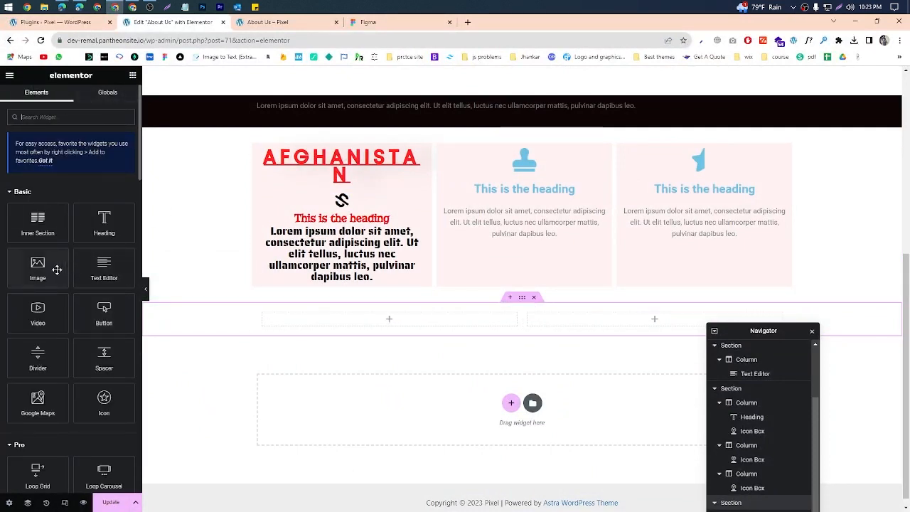
drag(37, 269, 446, 323)
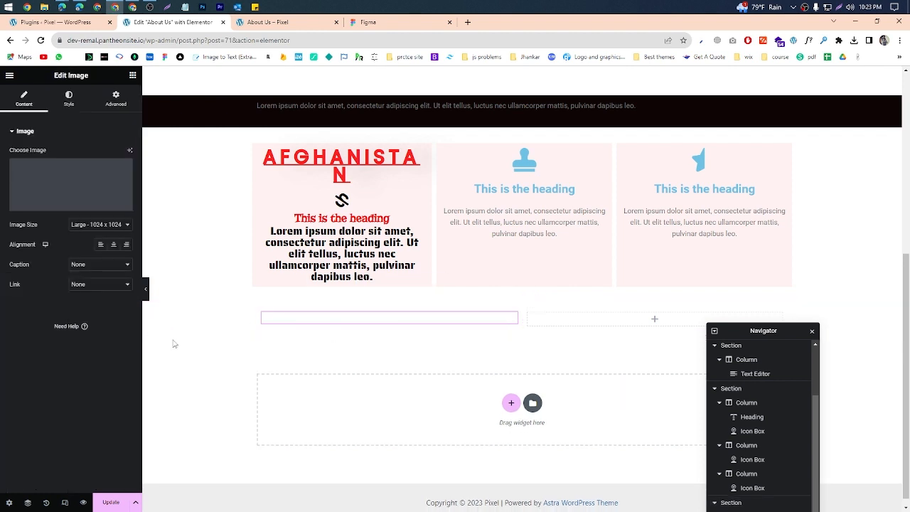
click(43, 181)
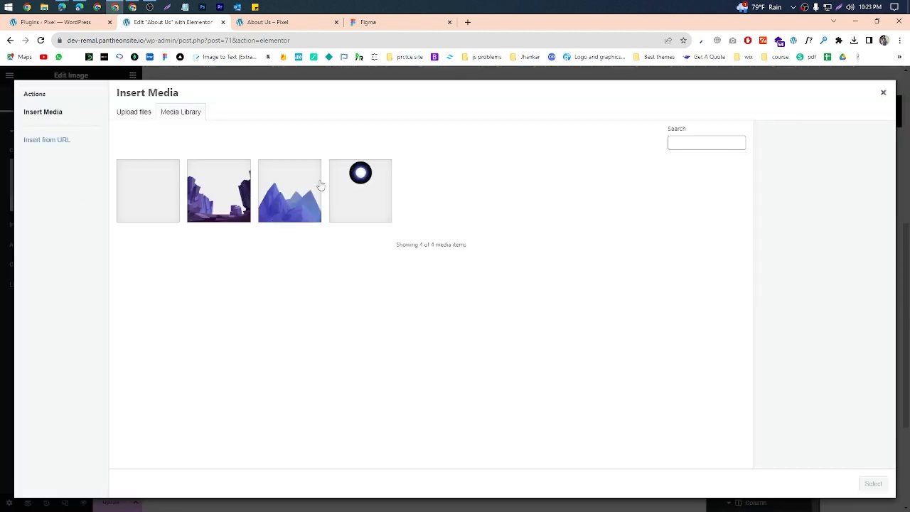
click(321, 185)
click(236, 196)
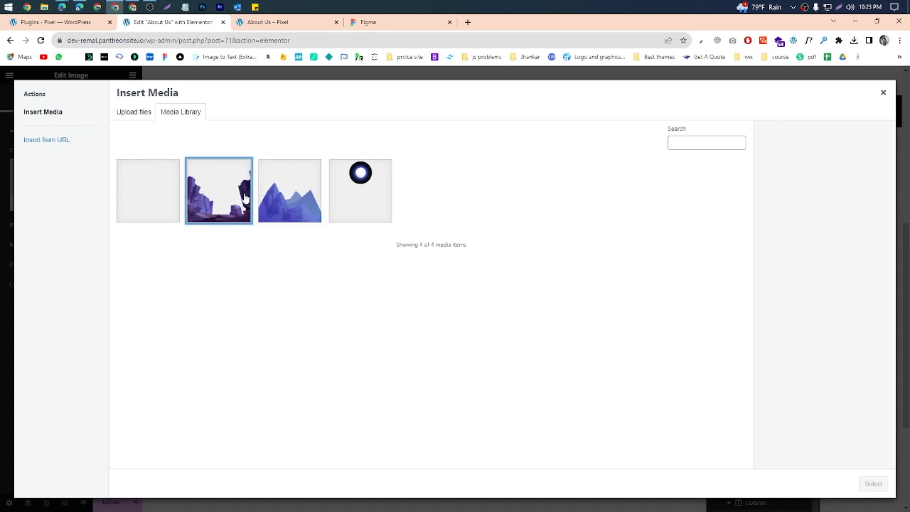
click(874, 484)
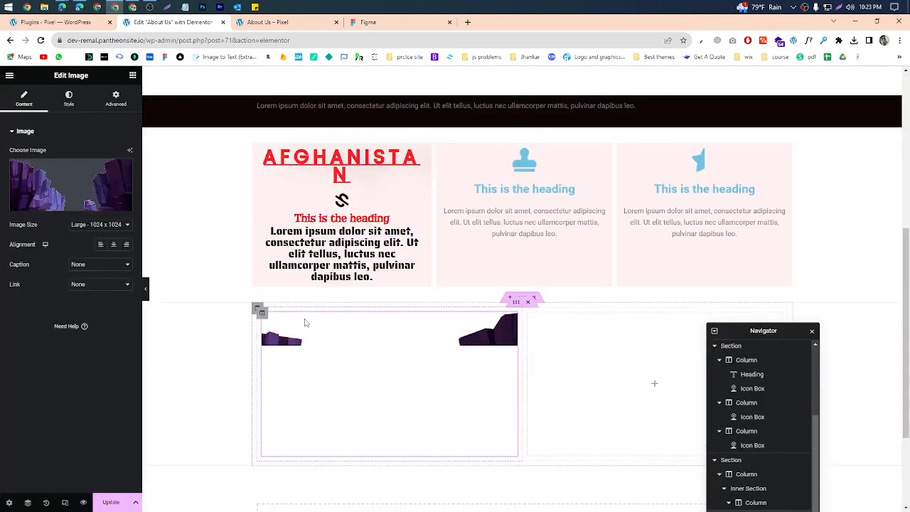
Step: Show the image's style settings and frame them with a screen capture selection, discarding the capture
click(69, 101)
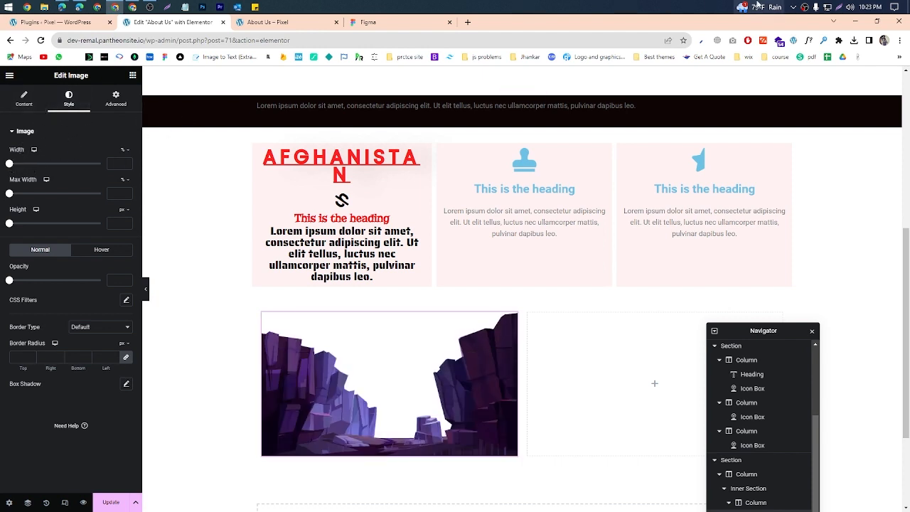
key(Print)
drag(0, 120, 142, 430)
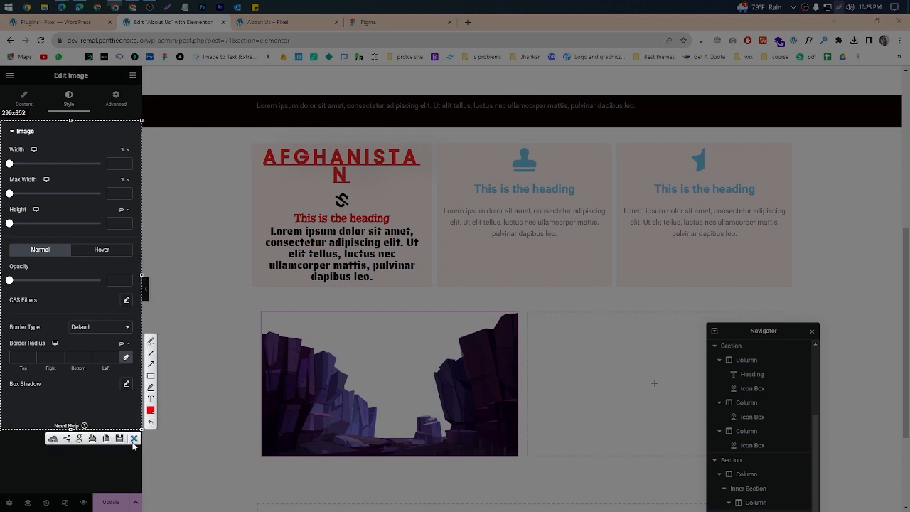
click(134, 439)
Step: Try justified alignment on the first icon box, and settle on left alignment
click(423, 203)
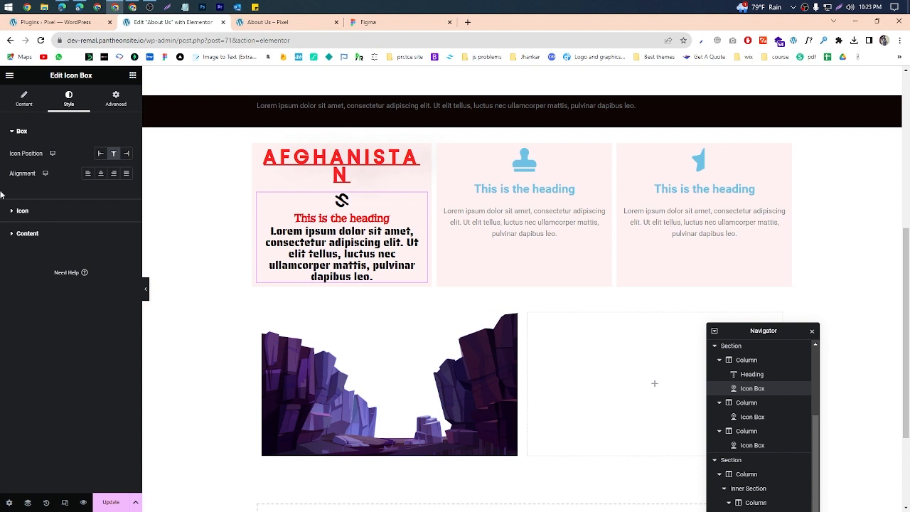
click(125, 173)
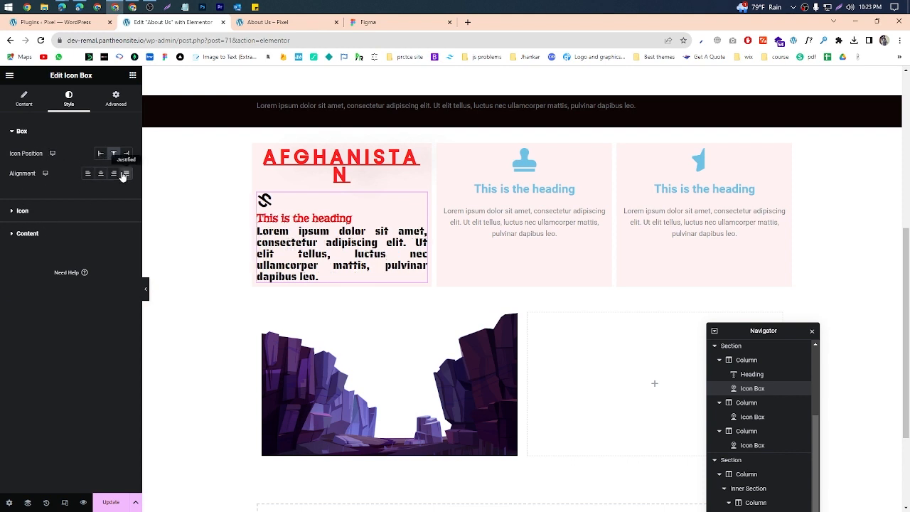
click(88, 173)
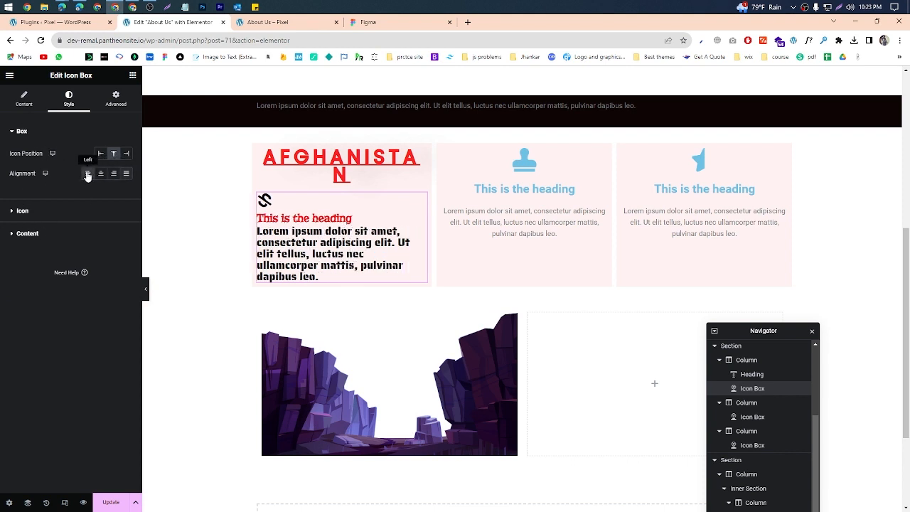
Step: Set the cliffs image's width to 100% and its opacity to 0.66
click(512, 318)
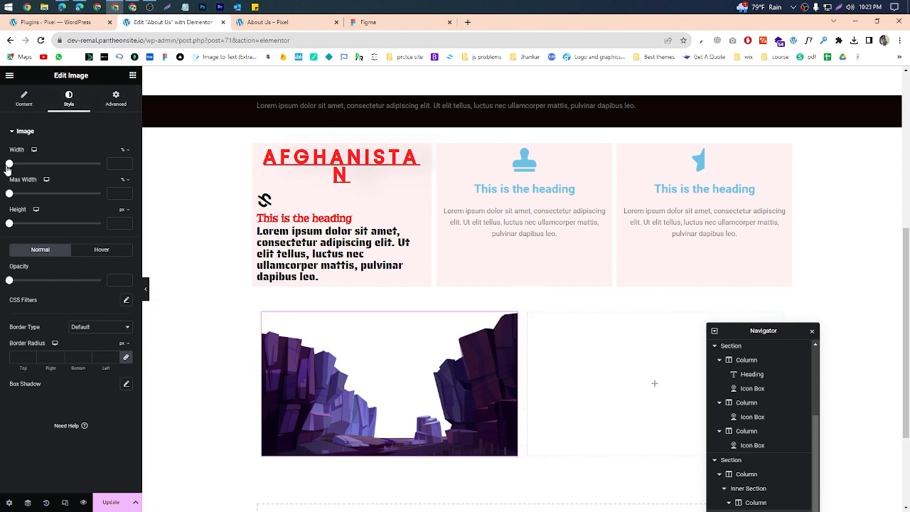
drag(9, 164, 108, 187)
drag(9, 283, 66, 281)
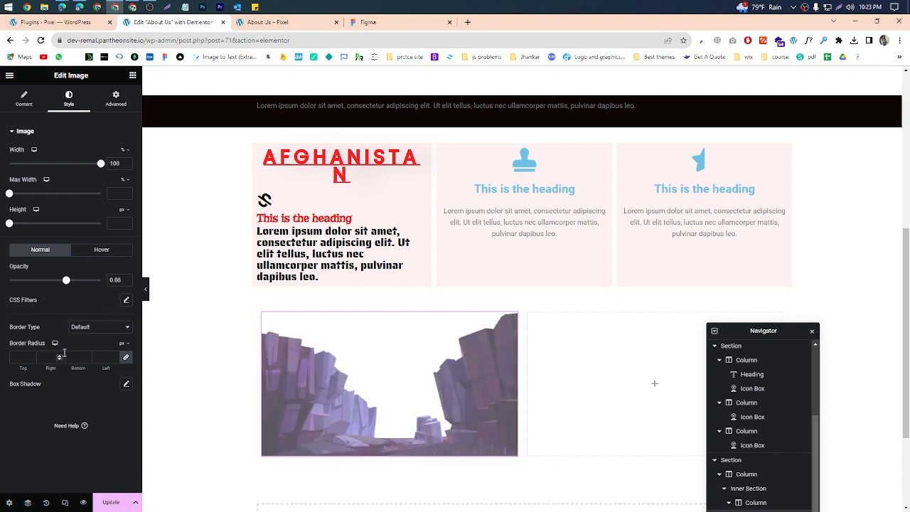
Step: Give the cliffs image a solid border 7 px wide on all sides
click(98, 327)
click(78, 345)
click(98, 327)
click(93, 352)
click(114, 355)
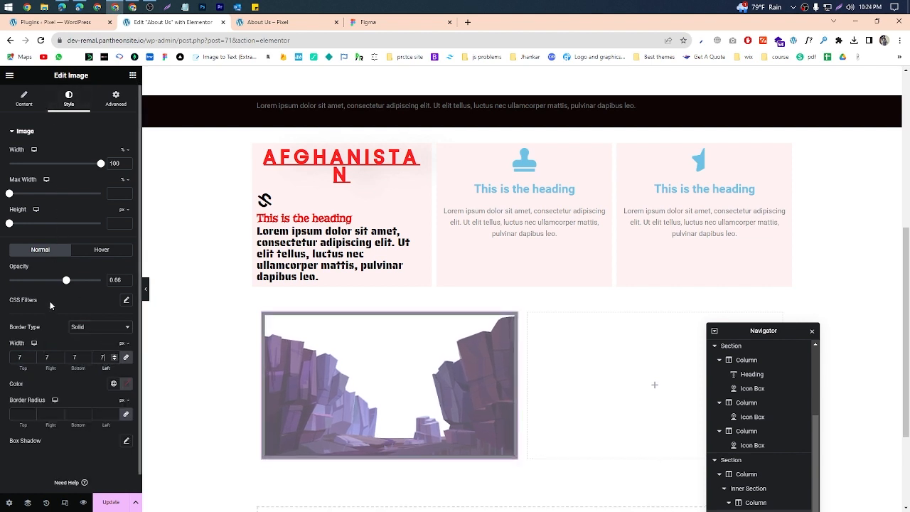
Step: Set the image's opacity to 1 and its border color to pure red
drag(67, 280, 114, 299)
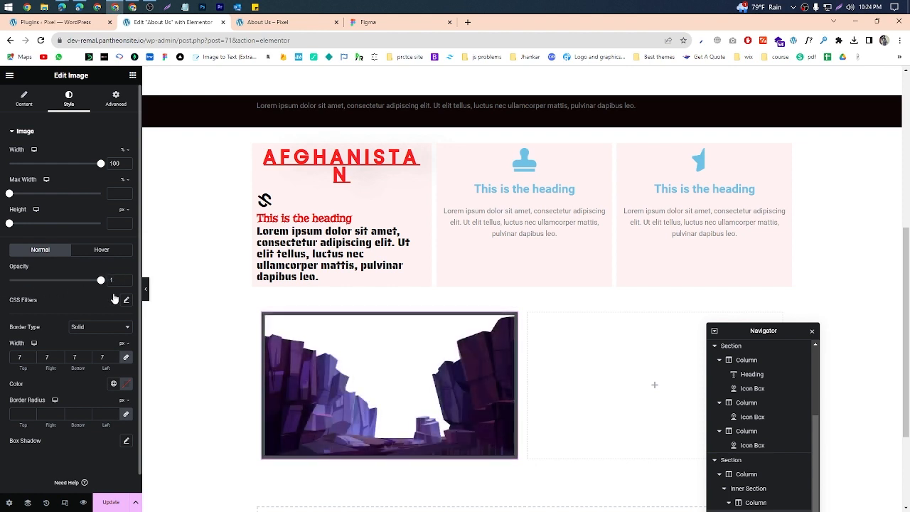
click(126, 383)
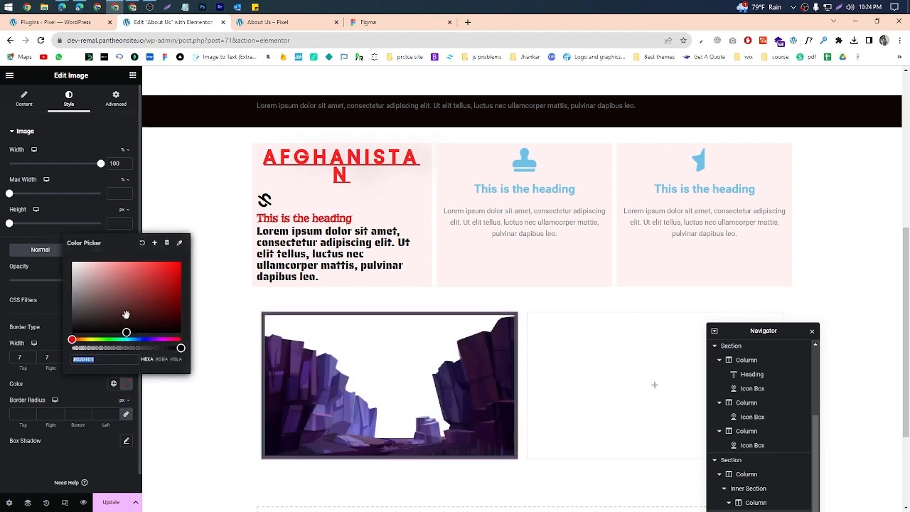
click(180, 262)
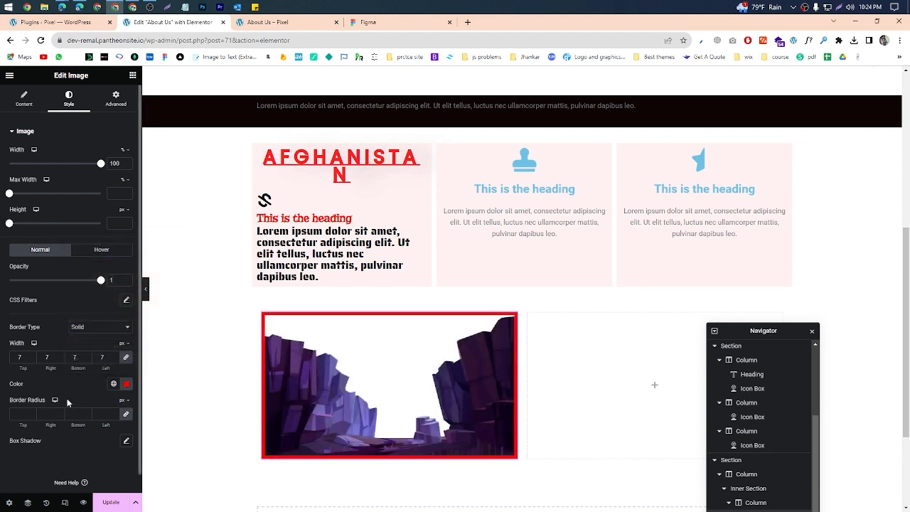
Step: Look through the image's advanced settings and save the page changes
click(106, 99)
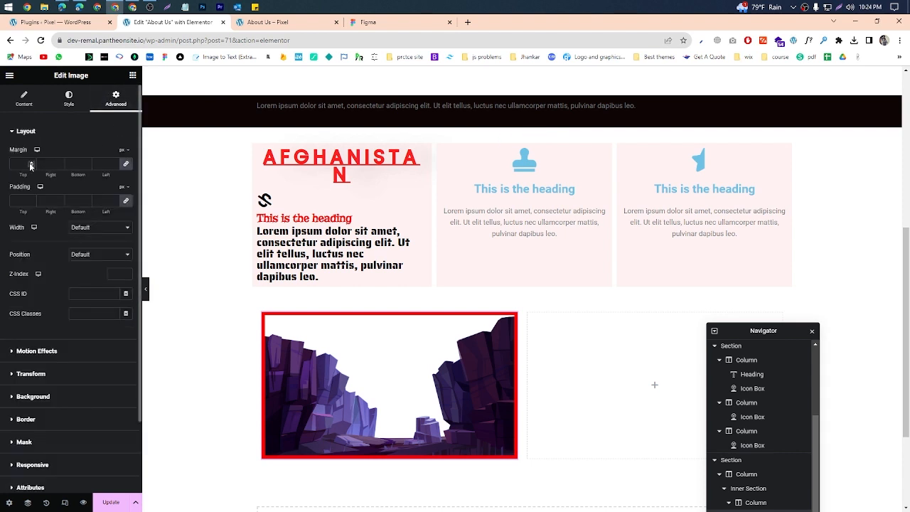
scroll(25, 244, down, 2)
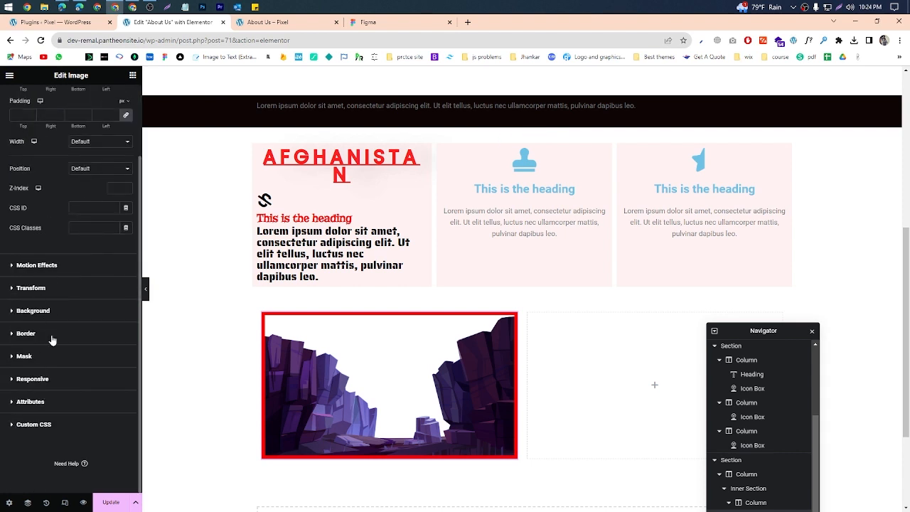
scroll(75, 381, up, 2)
scroll(68, 334, down, 2)
click(111, 503)
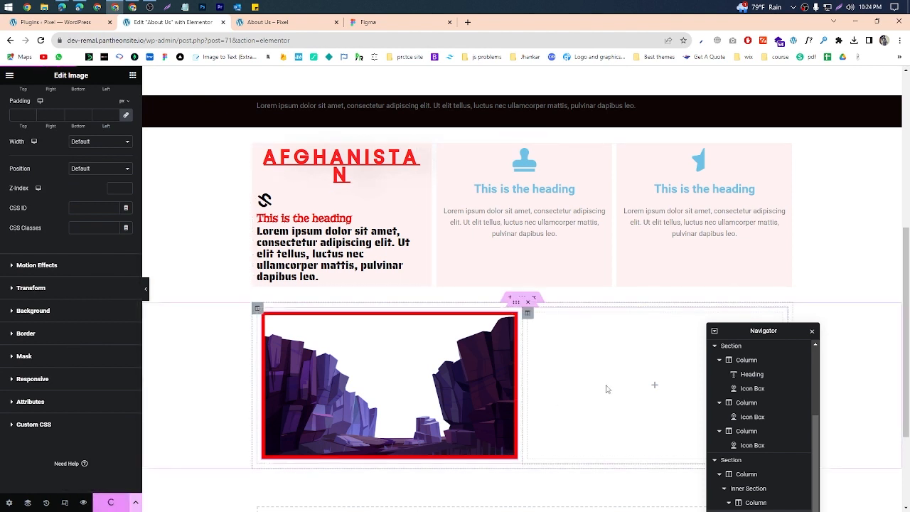
Step: Add a Text Editor widget to the inner section's second column and replace its text with "FEWSWDSWRERWREWEW"
click(655, 385)
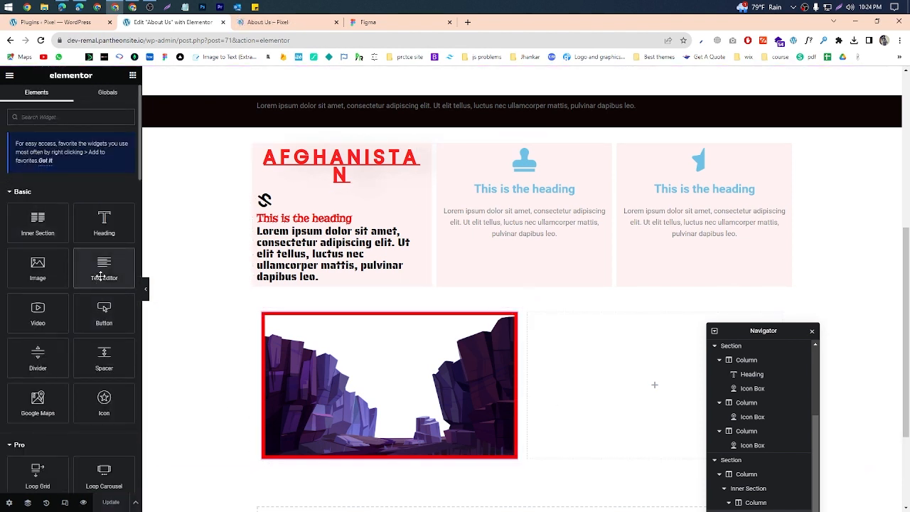
drag(100, 276, 626, 384)
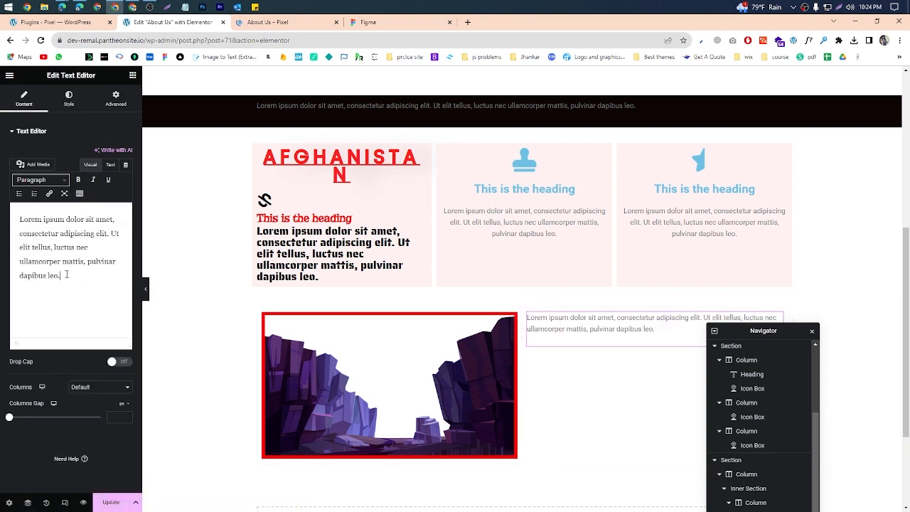
key(ctrl+a)
text(FEWSWDSWRERWREWEW)
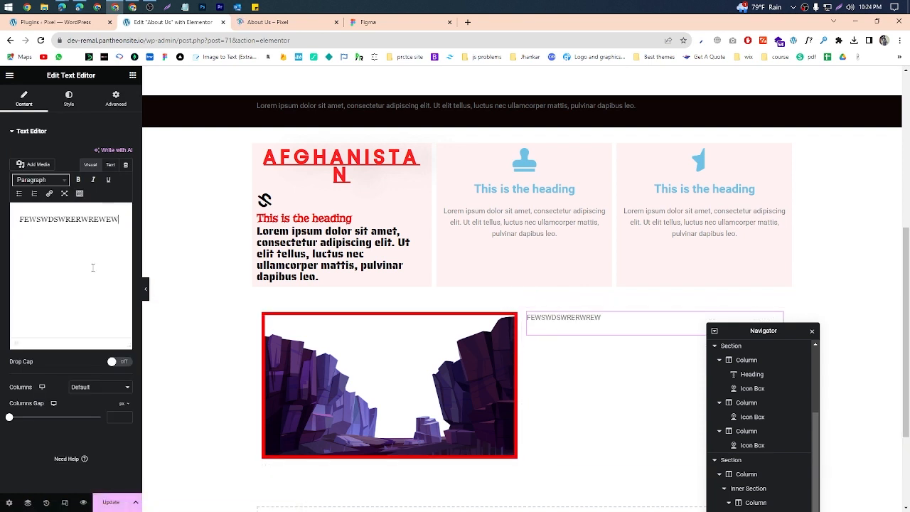
Step: Set the text editor's text color to red #FF0202 and its alignment to justified
click(70, 111)
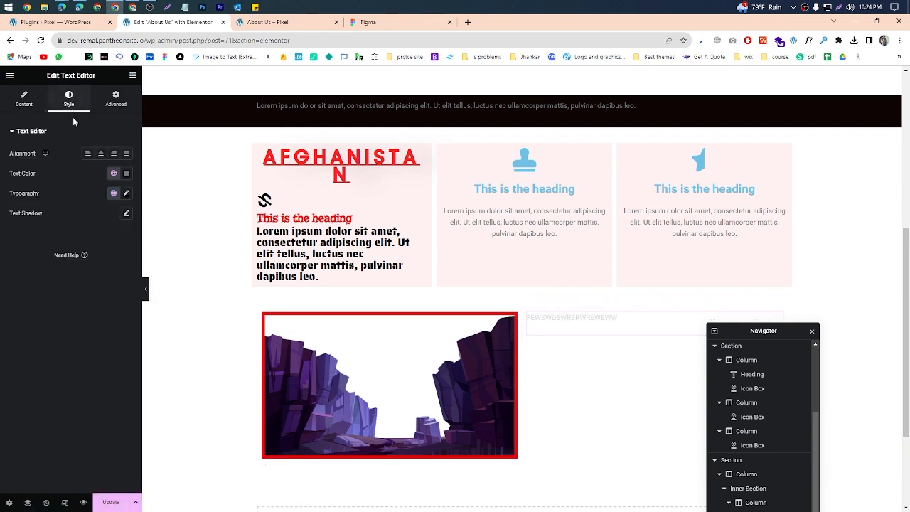
click(126, 174)
click(121, 268)
drag(121, 268, 168, 212)
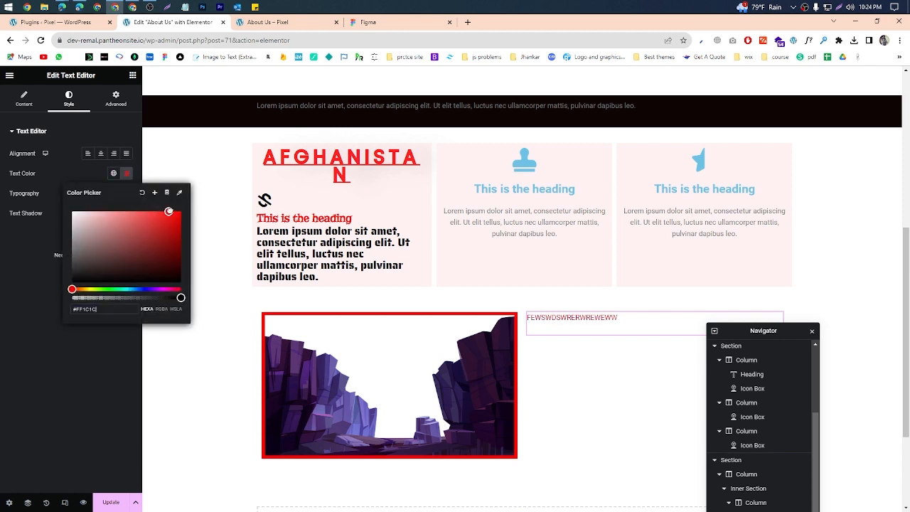
click(1, 244)
click(90, 155)
click(101, 155)
click(126, 155)
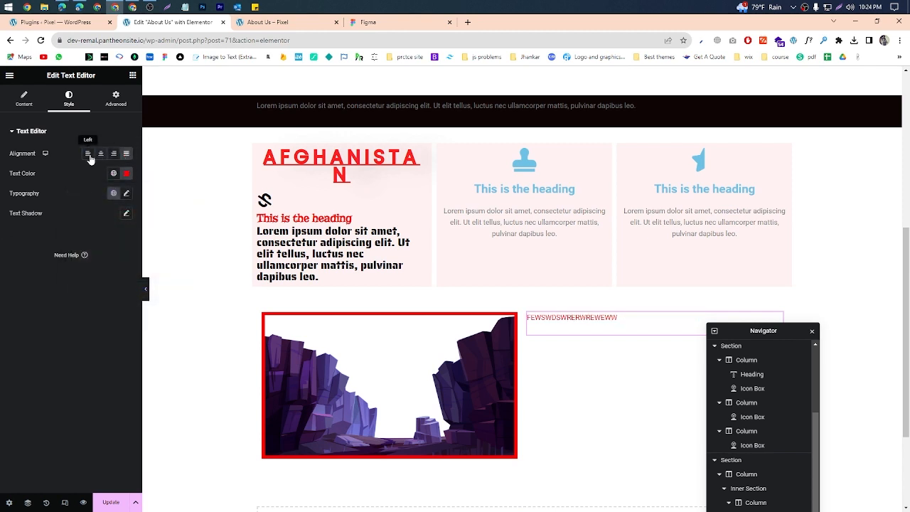
Step: Add a Video widget above the text in the second column and switch its source through Vimeo and Dailymotion back to YouTube
scroll(661, 375, down, 2)
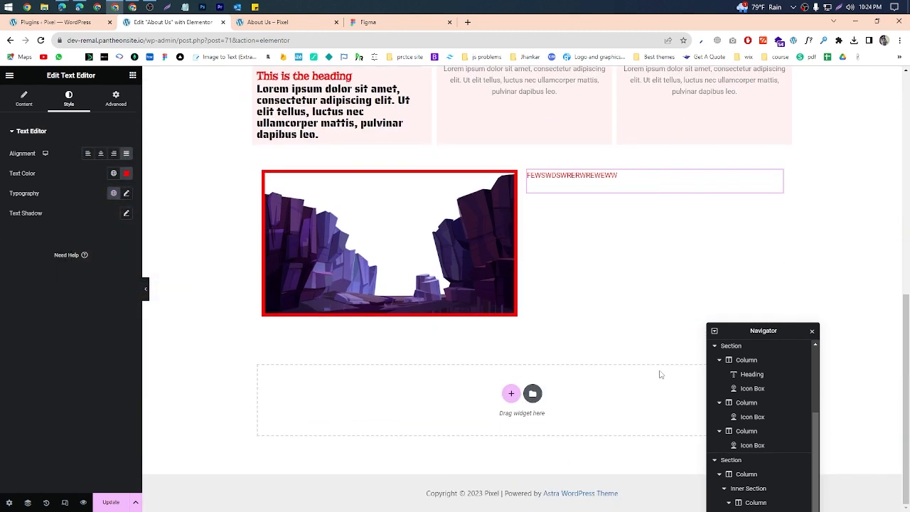
click(133, 76)
drag(65, 326, 660, 186)
click(98, 154)
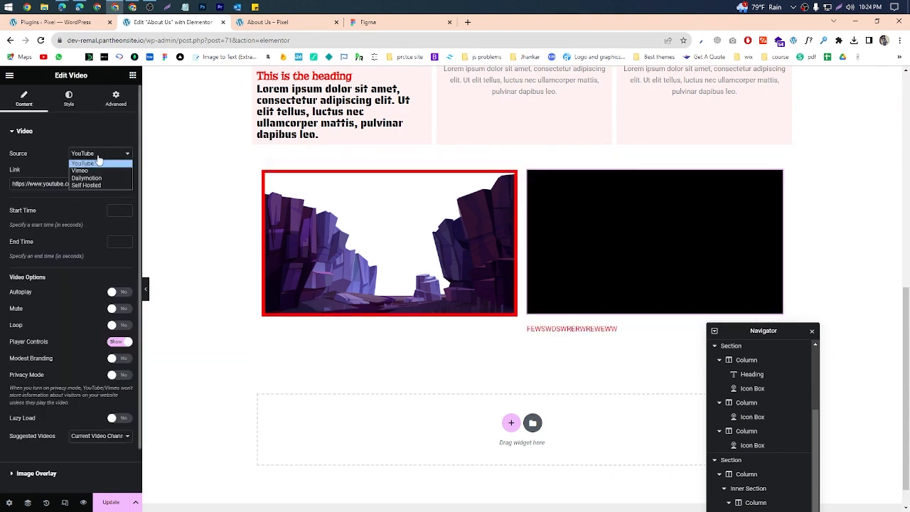
click(96, 171)
click(98, 152)
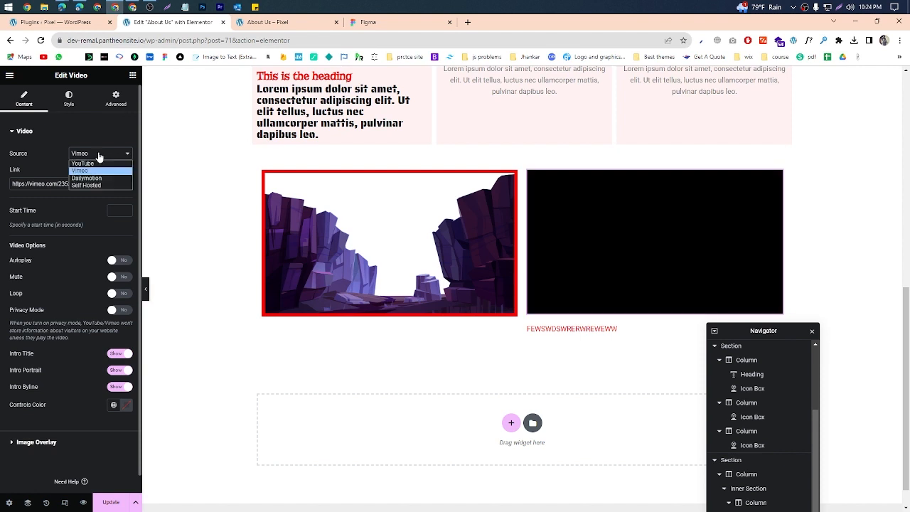
click(86, 178)
click(88, 163)
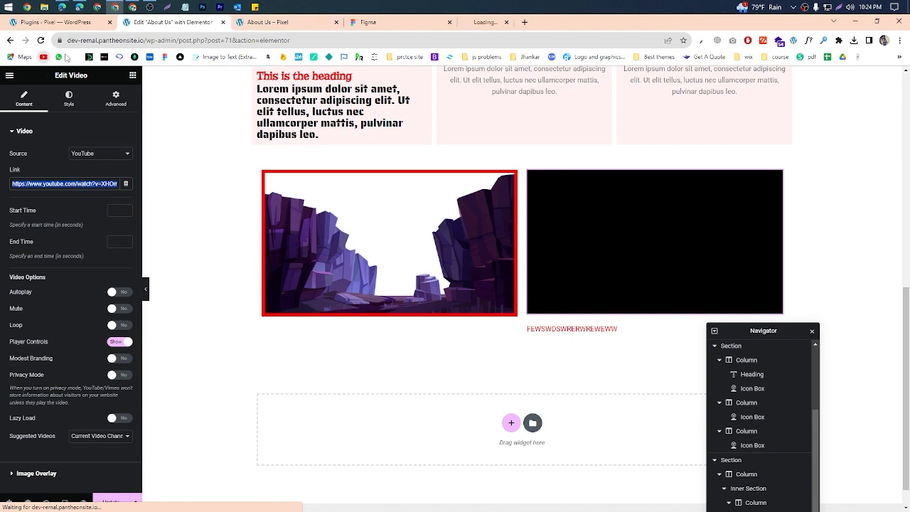
Step: Switch to YouTube, search for the instructor's channel and open its "WORDPRESS CLASS-05 | ELEMENTOR PAGE BUILDER" video
click(491, 23)
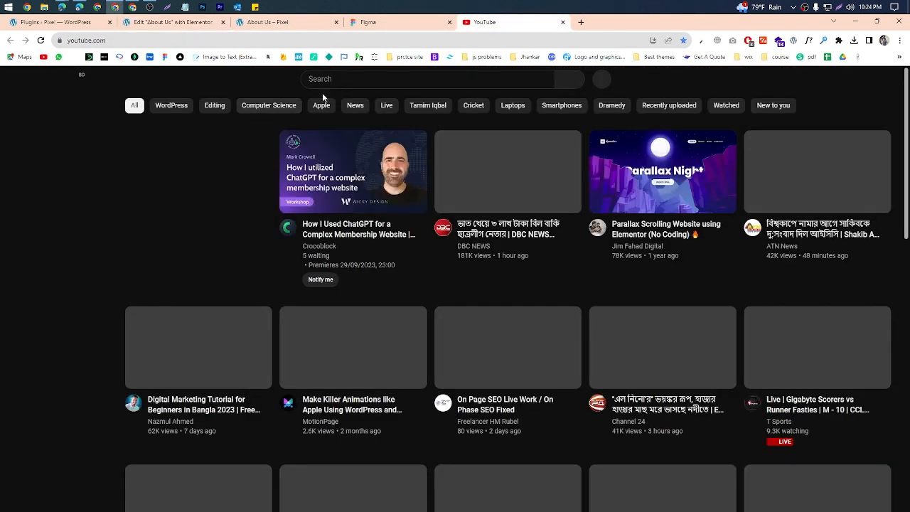
click(326, 85)
key(Down)
key(Down)
key(Return)
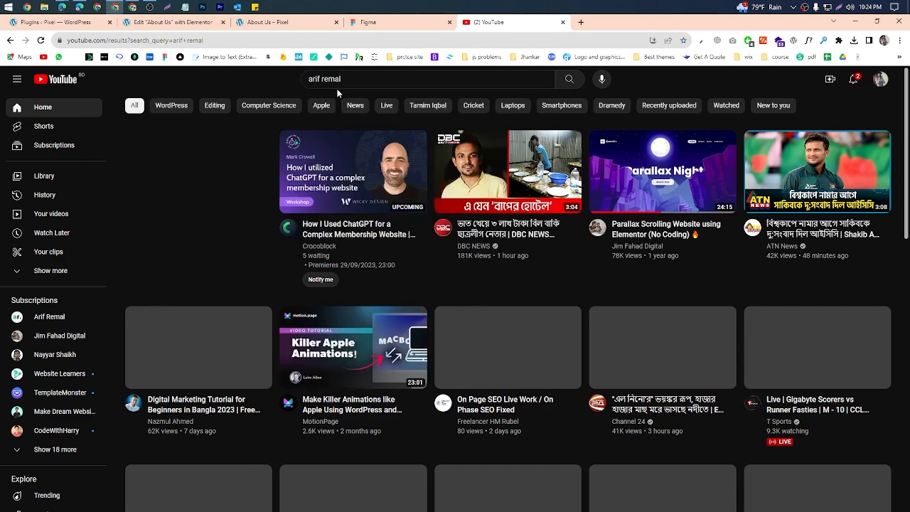
click(431, 134)
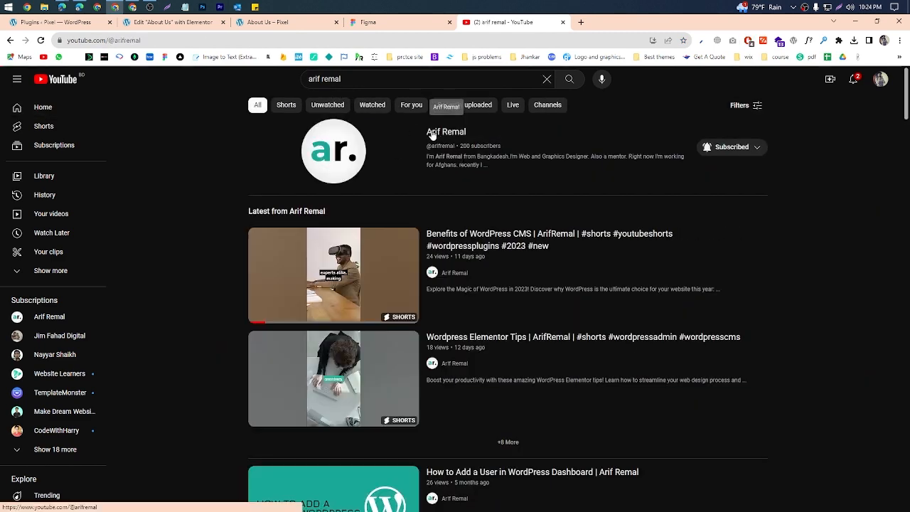
scroll(309, 366, down, 4)
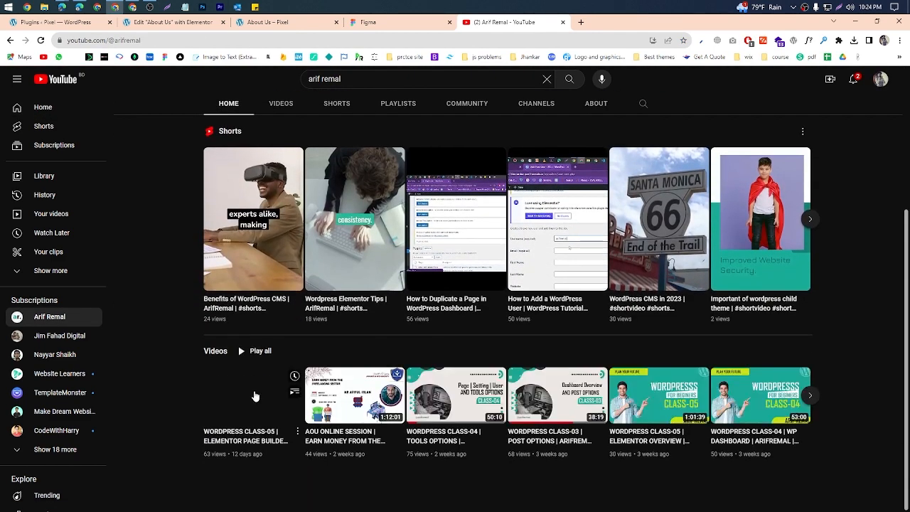
click(255, 393)
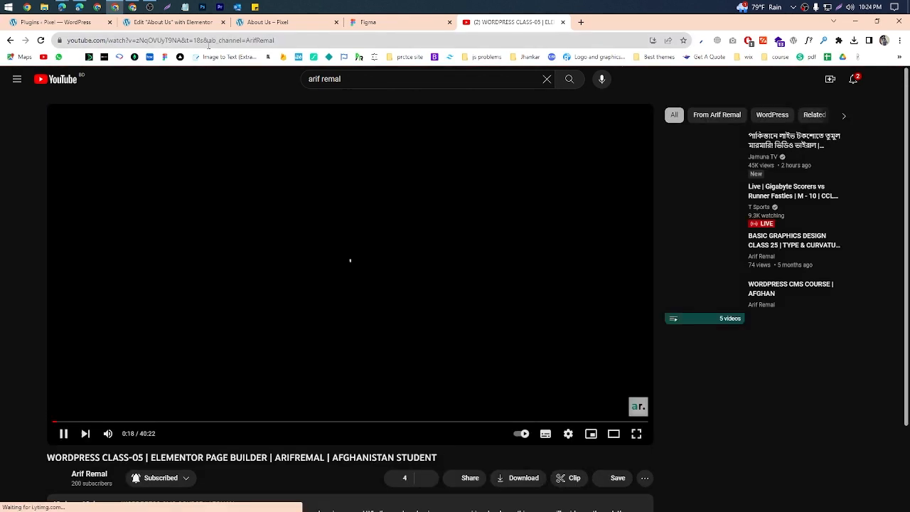
Step: Copy the full URL of the open YouTube video
right_click(209, 44)
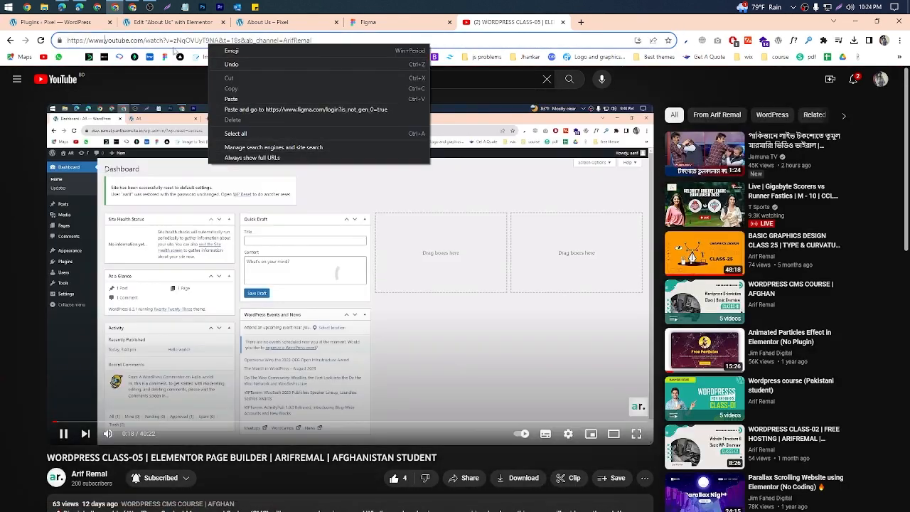
click(174, 43)
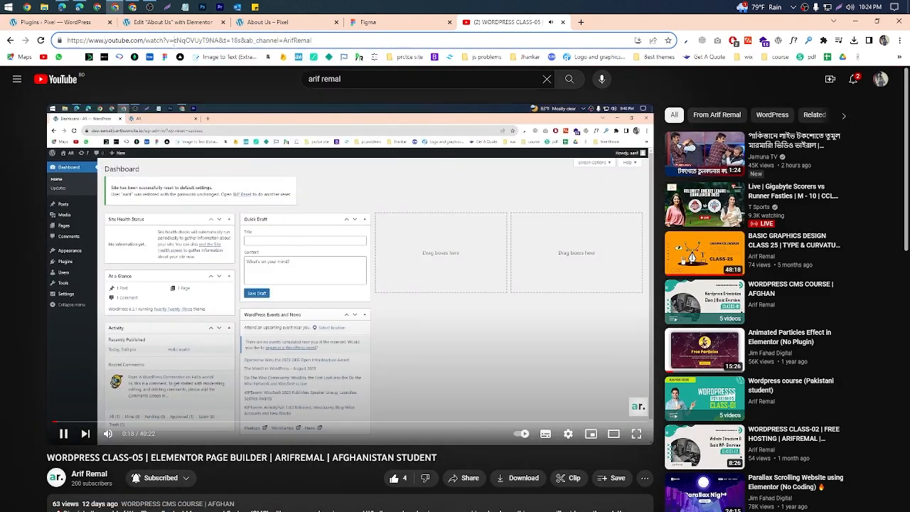
click(175, 41)
right_click(175, 41)
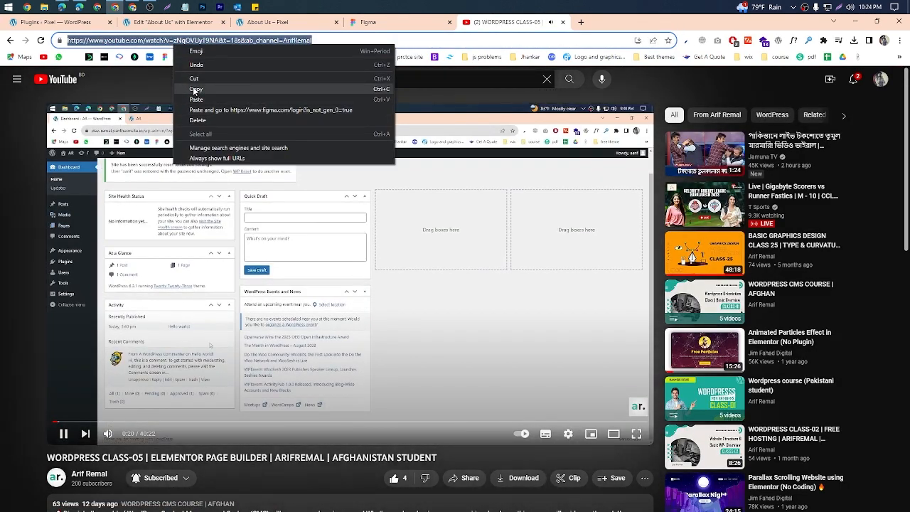
click(195, 91)
Step: Close YouTube, return to the Elementor editor, replace the Video widget's link with the copied URL and test its playback
click(563, 22)
click(150, 25)
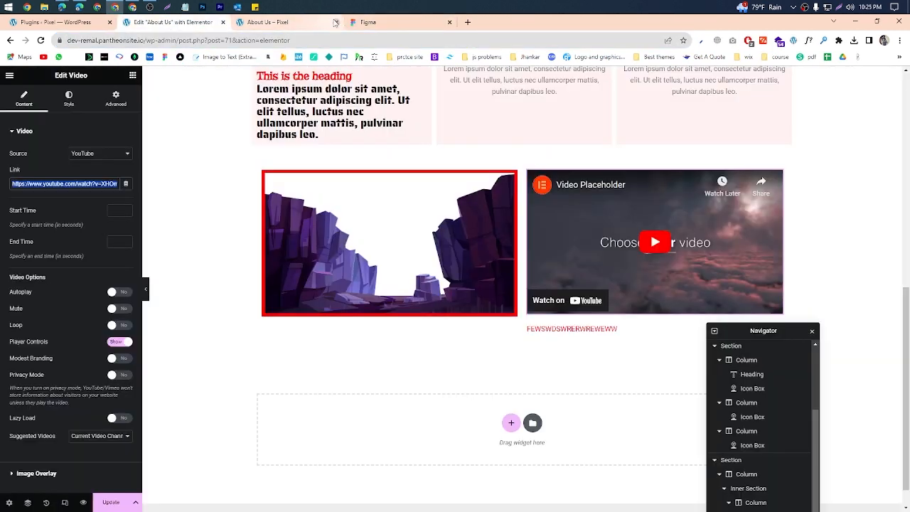
click(318, 25)
click(94, 25)
click(142, 25)
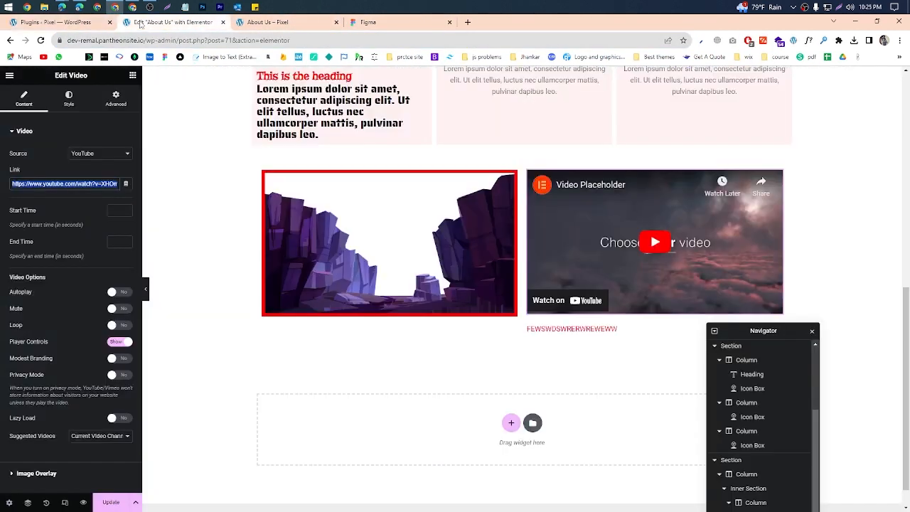
right_click(77, 186)
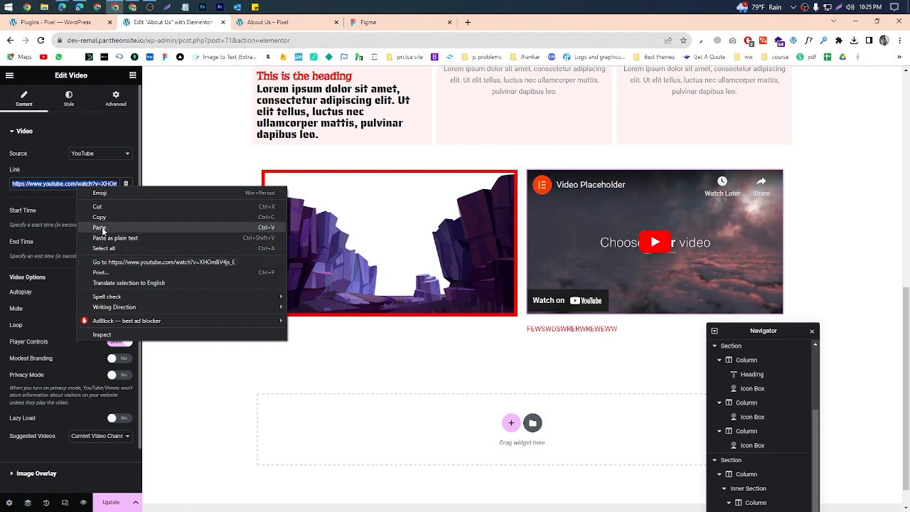
click(100, 235)
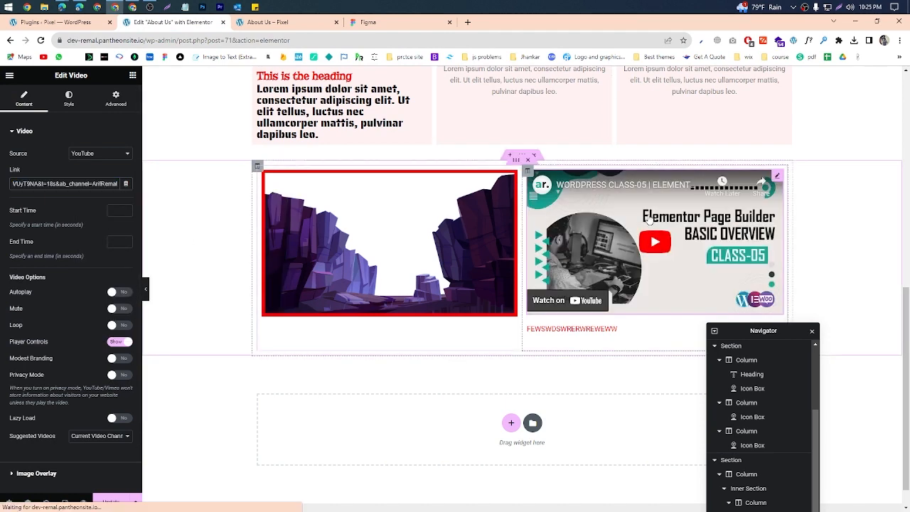
click(656, 249)
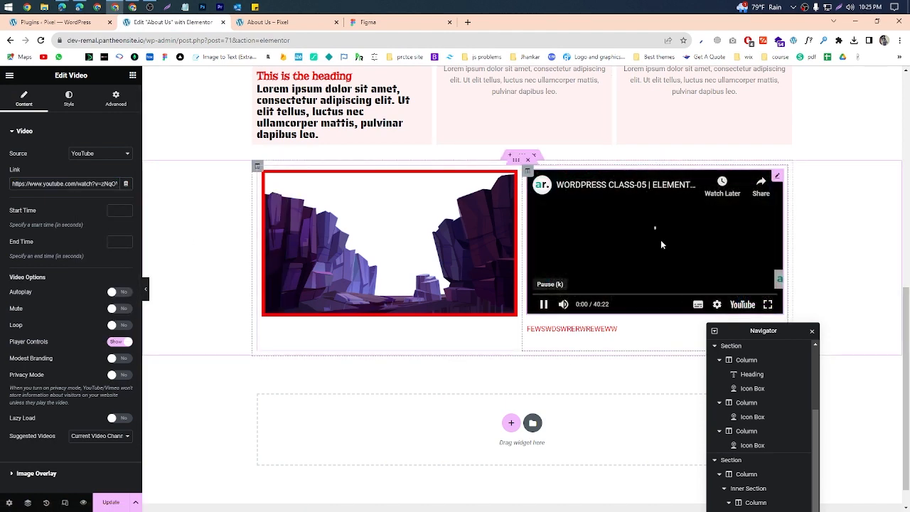
click(545, 306)
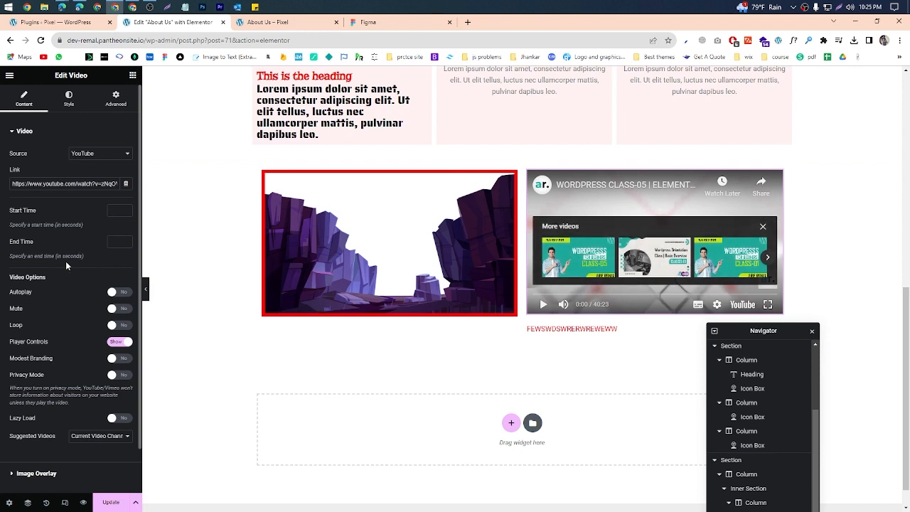
Step: Look through the Video widget's content, style and advanced settings, including start and end time, aspect ratio and video options
click(119, 242)
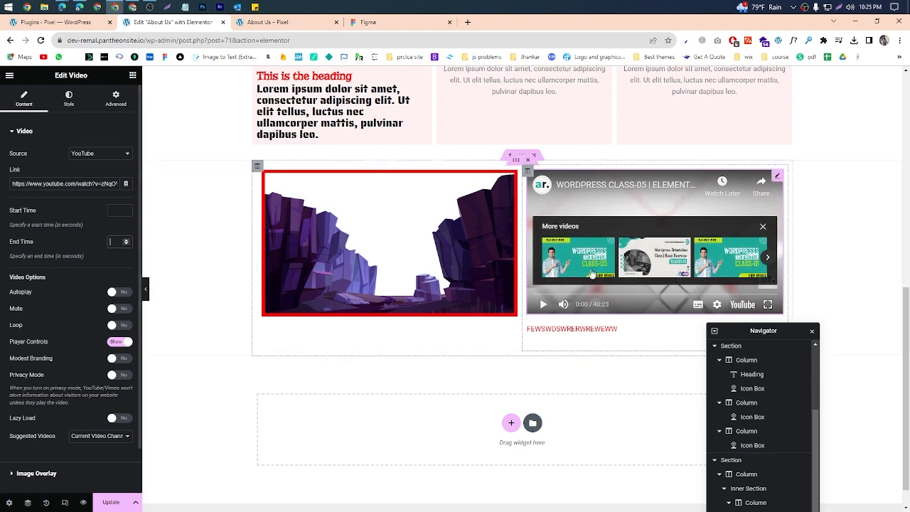
scroll(61, 311, down, 2)
scroll(61, 314, up, 2)
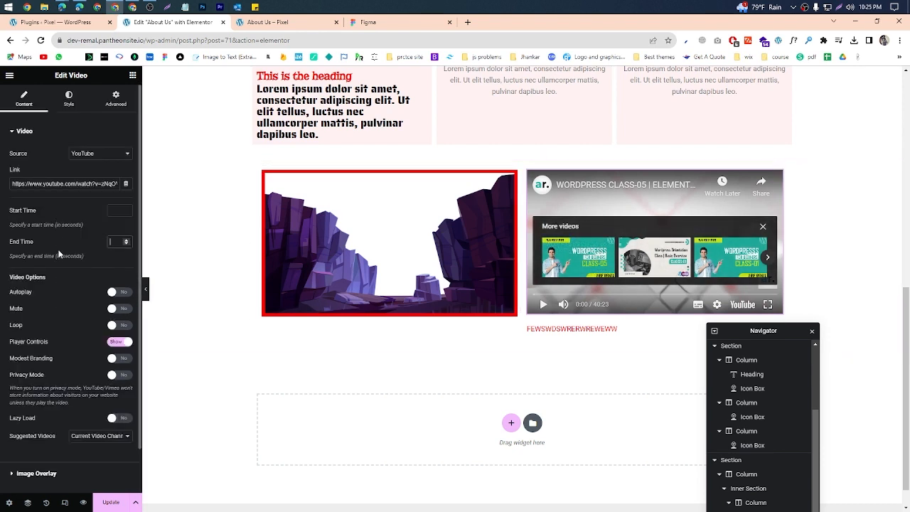
scroll(67, 317, down, 2)
scroll(66, 316, up, 2)
click(69, 107)
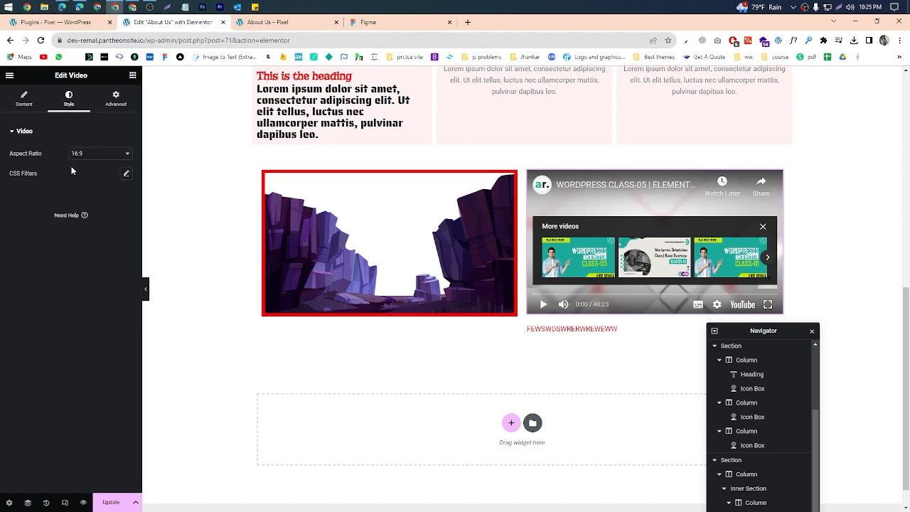
click(116, 98)
click(23, 98)
scroll(50, 311, down, 1)
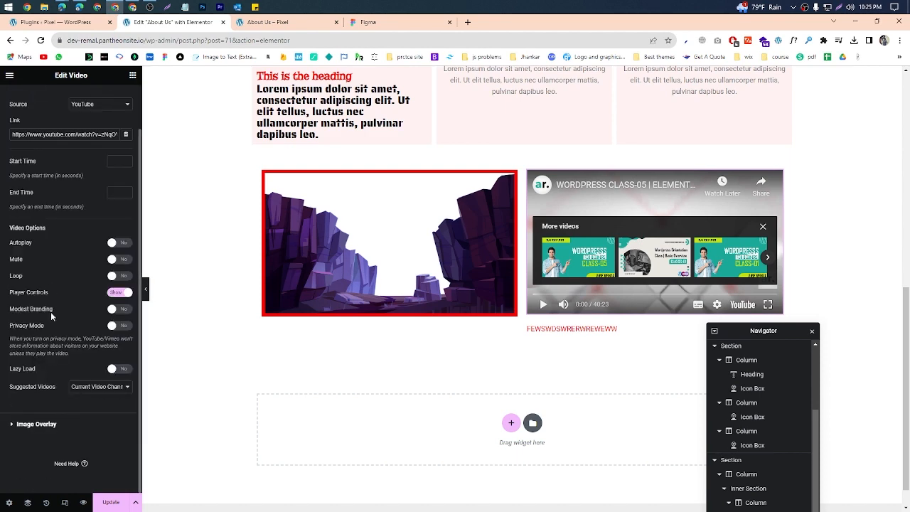
scroll(52, 351, up, 1)
scroll(74, 314, down, 1)
Step: Try the video's Mute and Loop options, switching each one on and back off
click(117, 261)
click(117, 260)
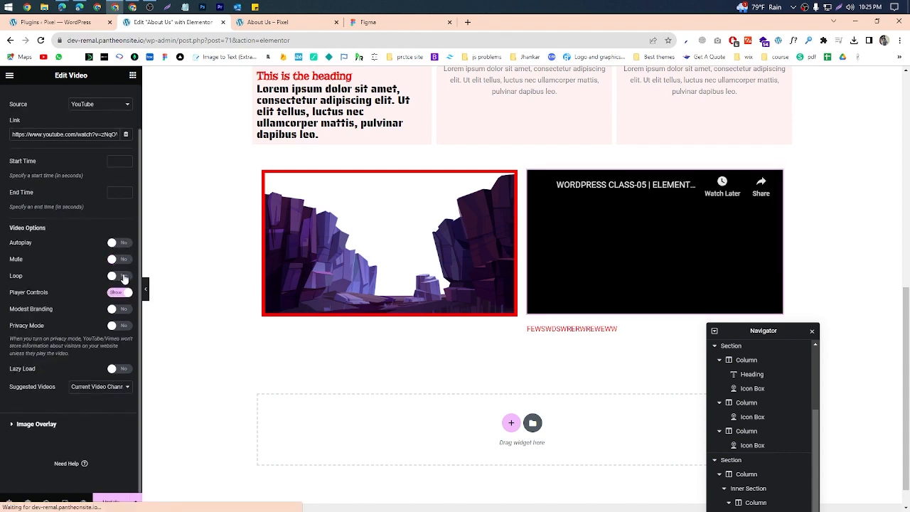
click(119, 276)
click(119, 276)
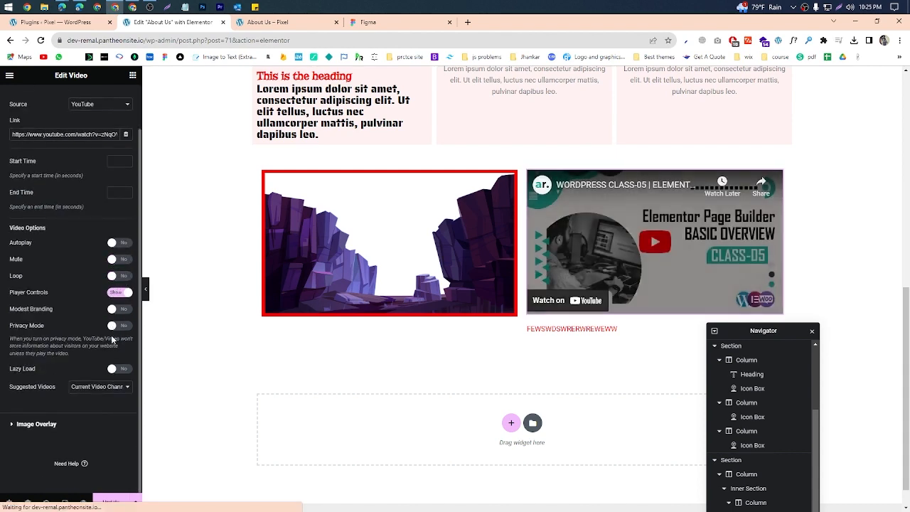
scroll(112, 133, up, 1)
Step: Add a Divider widget above the cliffs image and set its style to Squared after trying Double and Curved
click(133, 75)
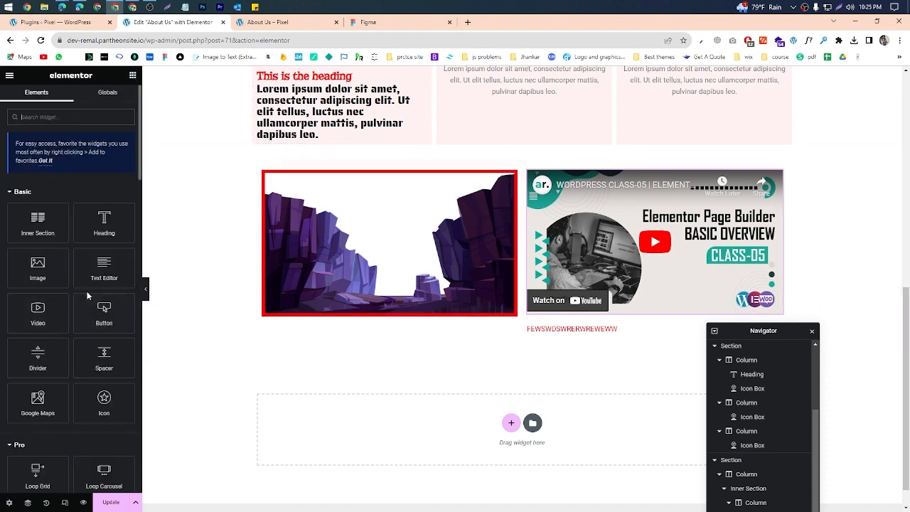
scroll(79, 341, down, 1)
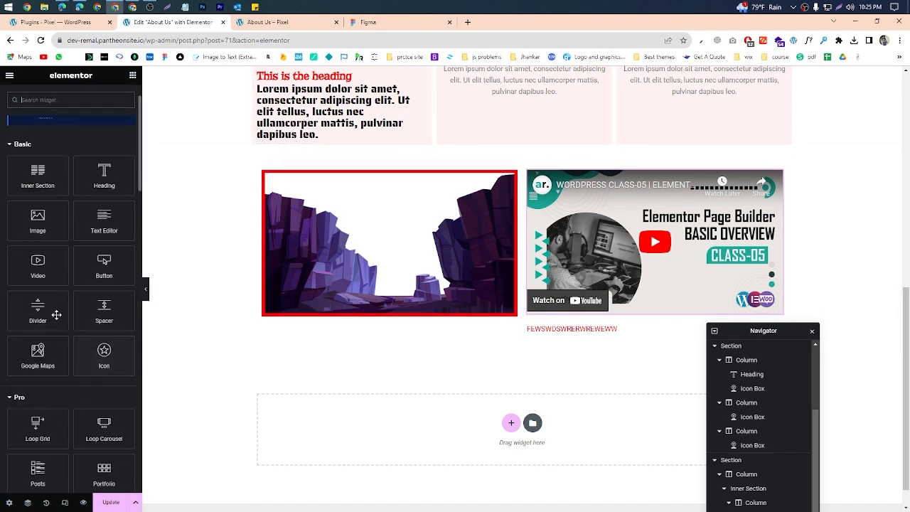
drag(41, 308, 418, 177)
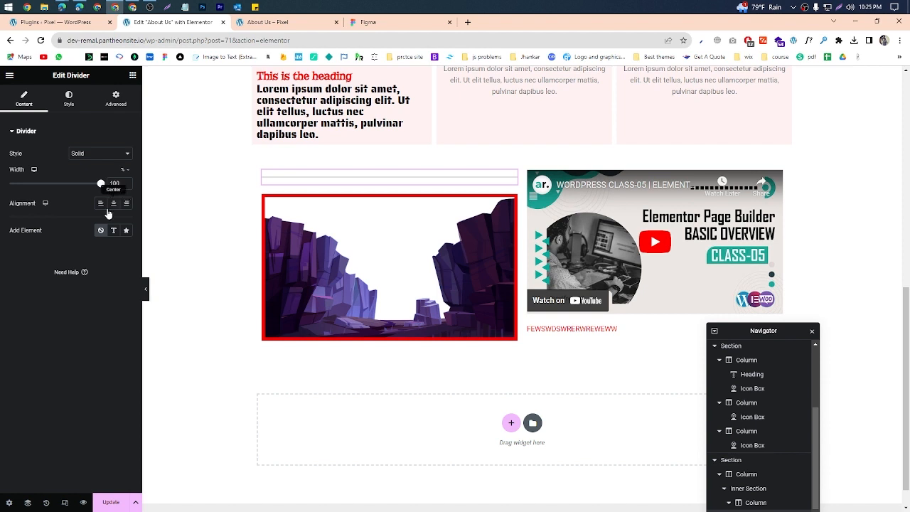
click(93, 155)
click(93, 180)
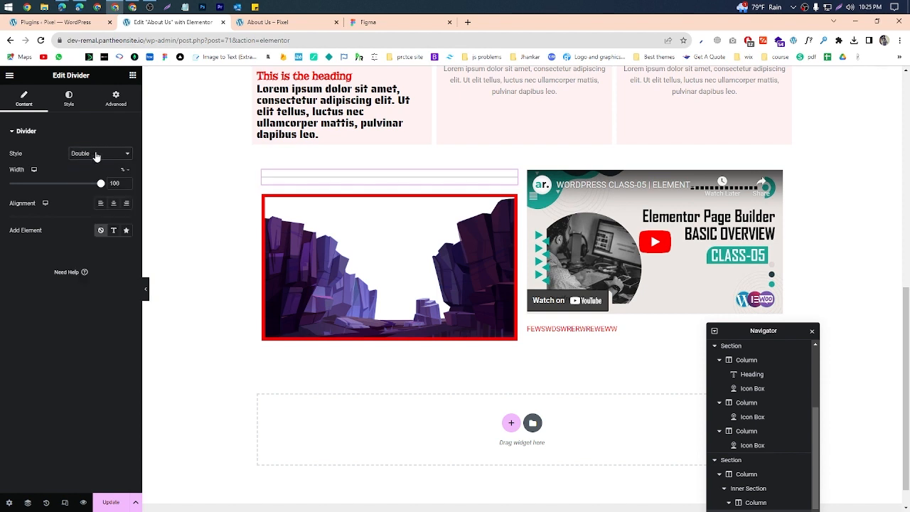
click(95, 156)
click(93, 208)
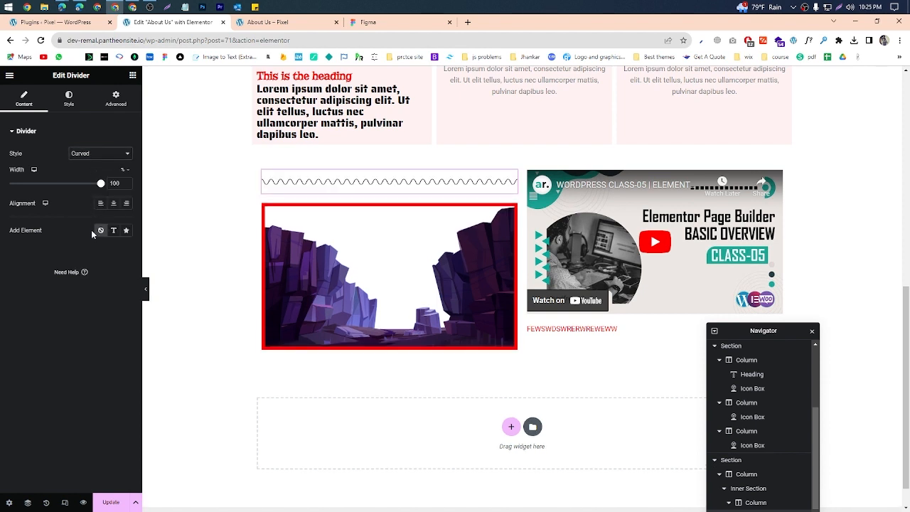
click(98, 163)
click(92, 226)
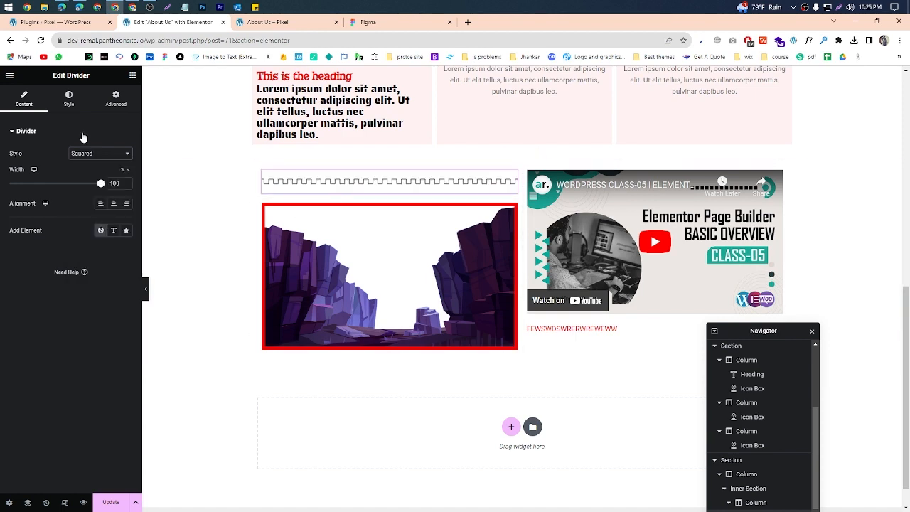
Step: Add an Icon widget below the cliffs image and change its icon to the Step forward symbol from the icon library
click(132, 76)
scroll(60, 355, down, 2)
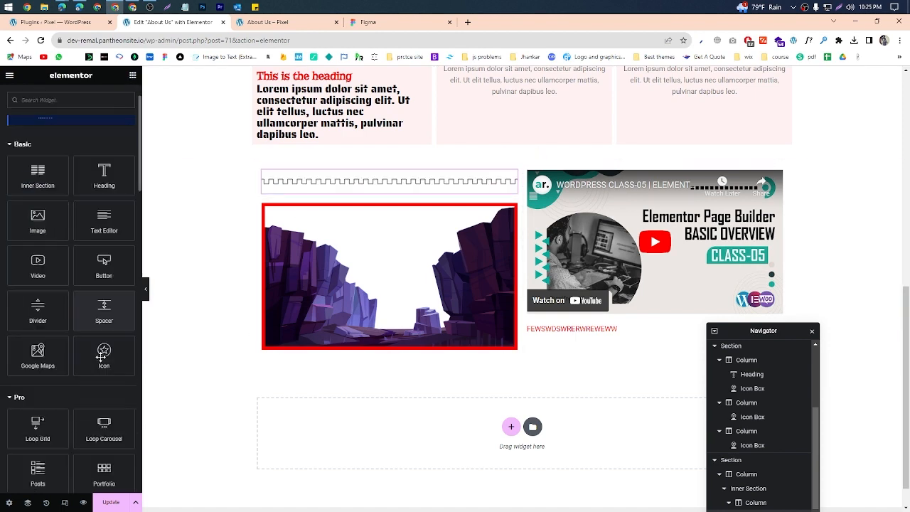
drag(106, 307, 369, 345)
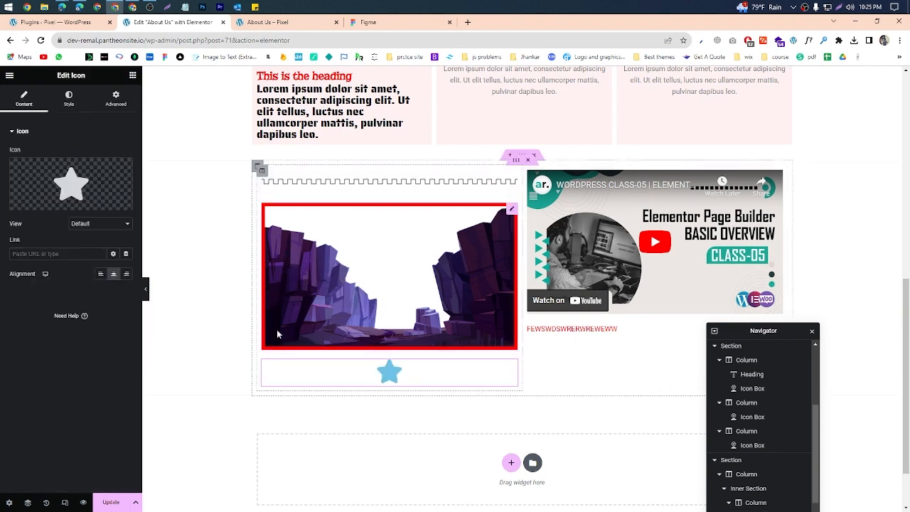
click(71, 185)
click(618, 253)
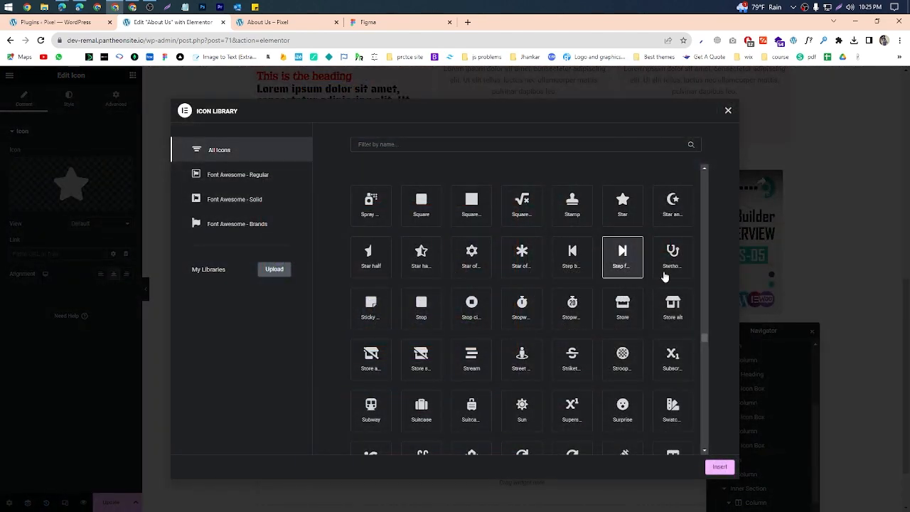
click(719, 468)
Step: Set the Icon widget's primary color to black in its style settings
click(68, 98)
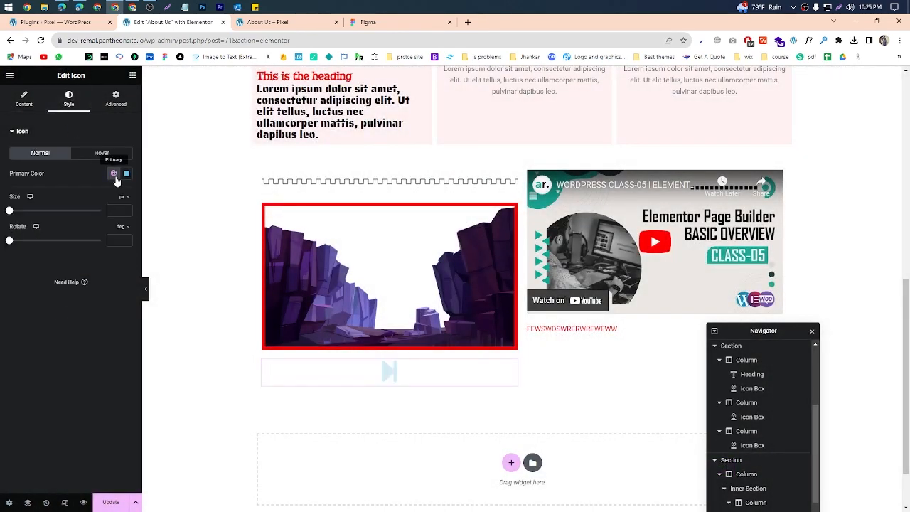
click(127, 173)
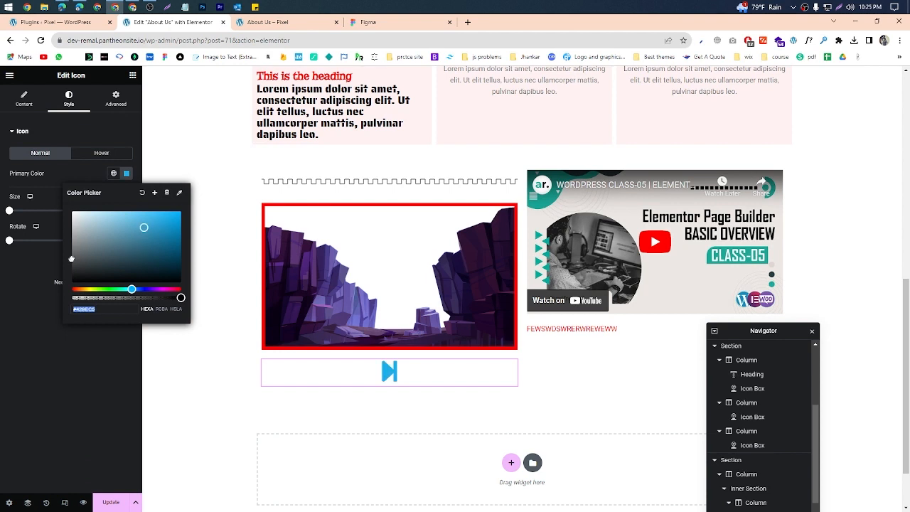
drag(71, 258, 23, 281)
click(22, 280)
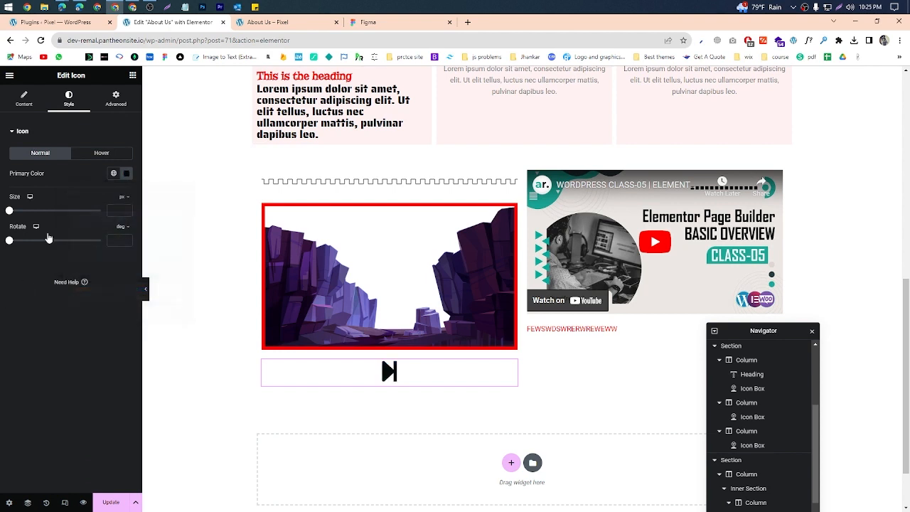
Step: Add a Google Maps widget below the inner section that holds the image and video
click(131, 76)
scroll(83, 297, down, 1)
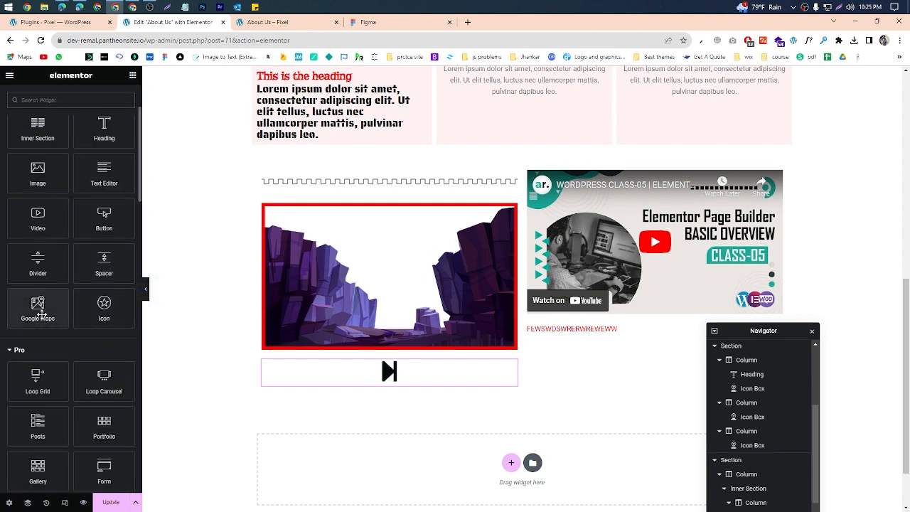
drag(41, 313, 664, 384)
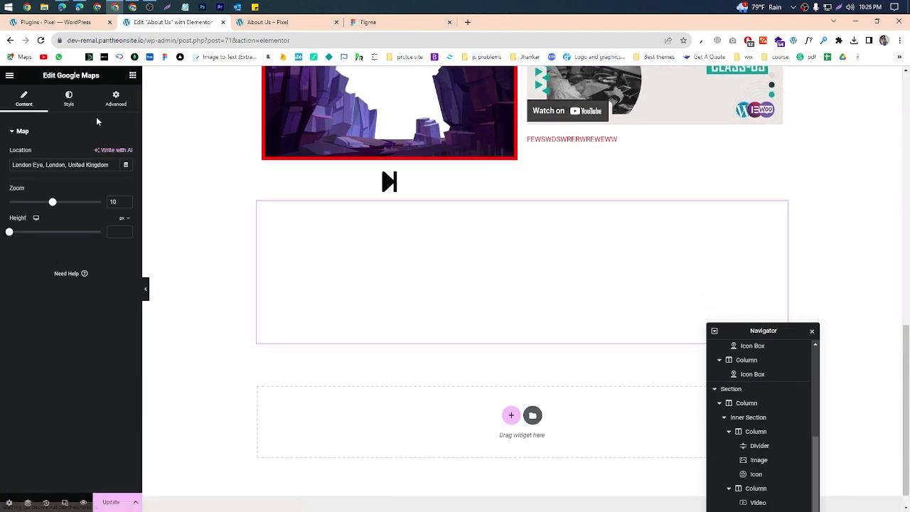
Step: Look through the available Elementor widgets in the Basic, Pro and General groups
click(132, 75)
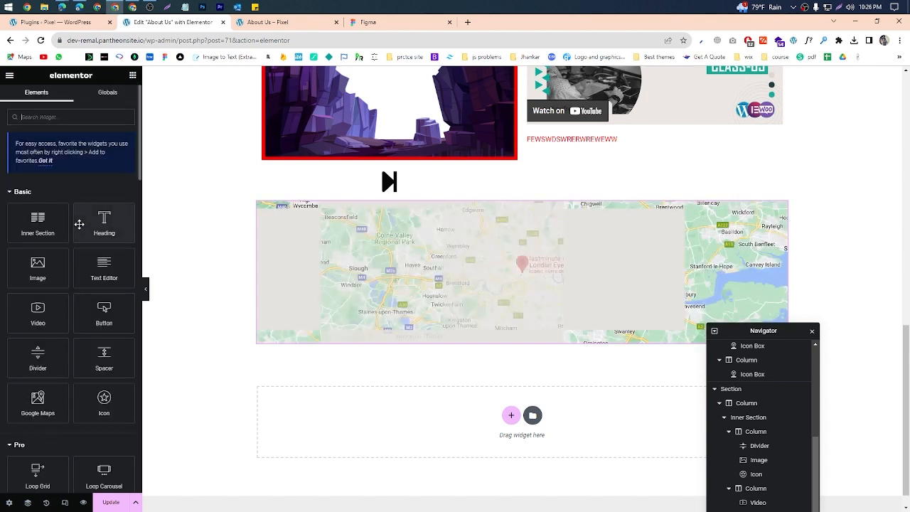
scroll(79, 223, down, 2)
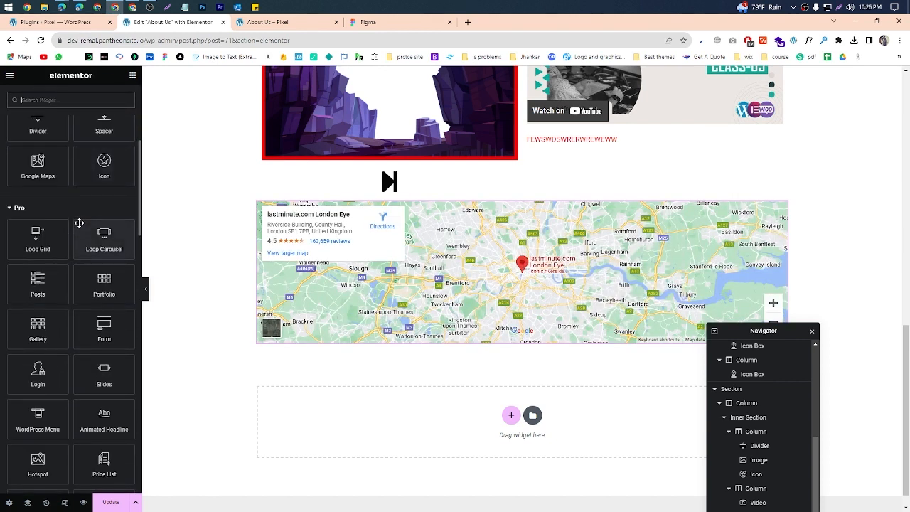
scroll(96, 248, down, 1)
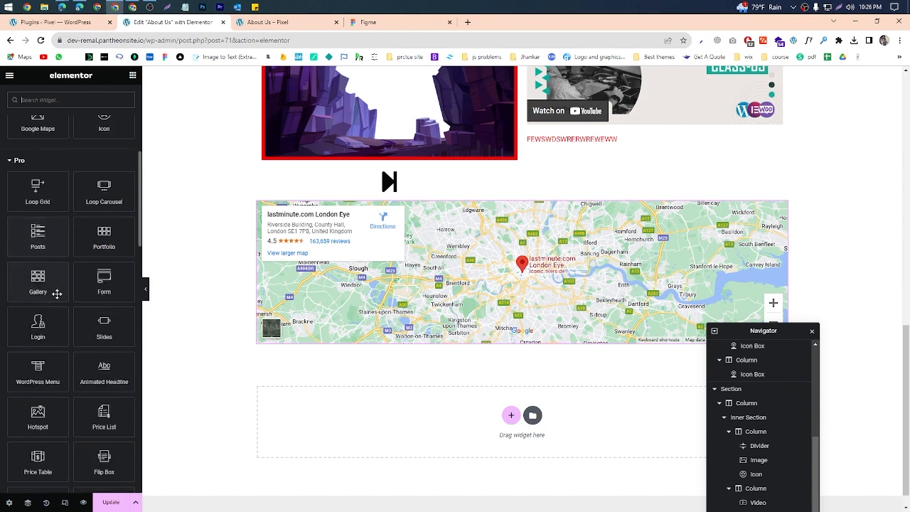
scroll(103, 289, down, 14)
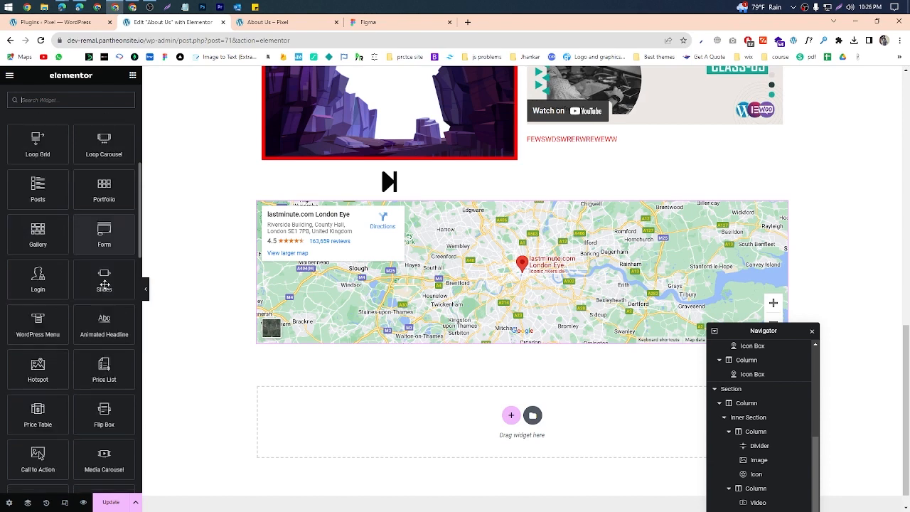
scroll(103, 289, down, 8)
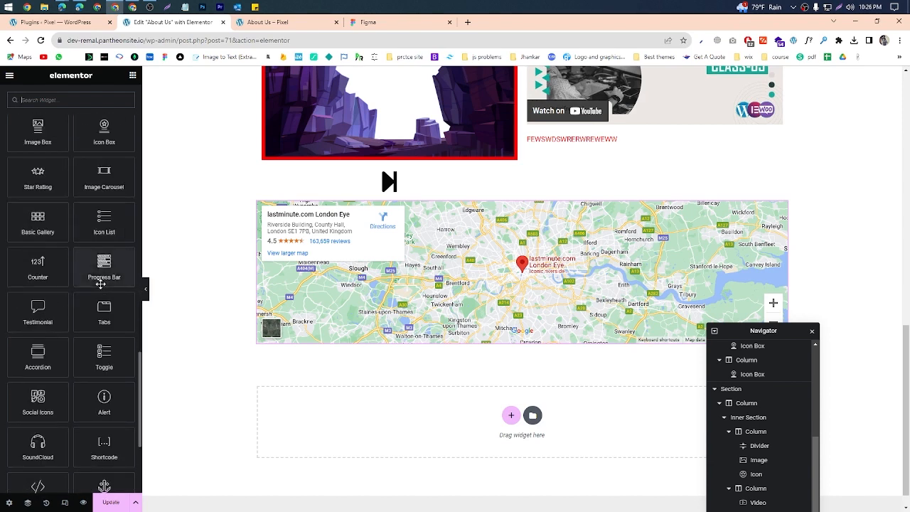
scroll(100, 285, up, 13)
scroll(100, 284, up, 12)
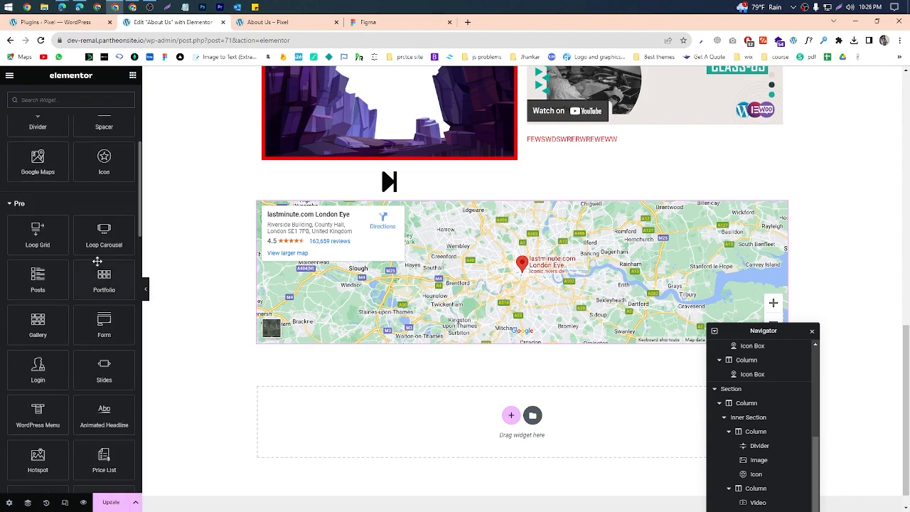
scroll(83, 240, down, 11)
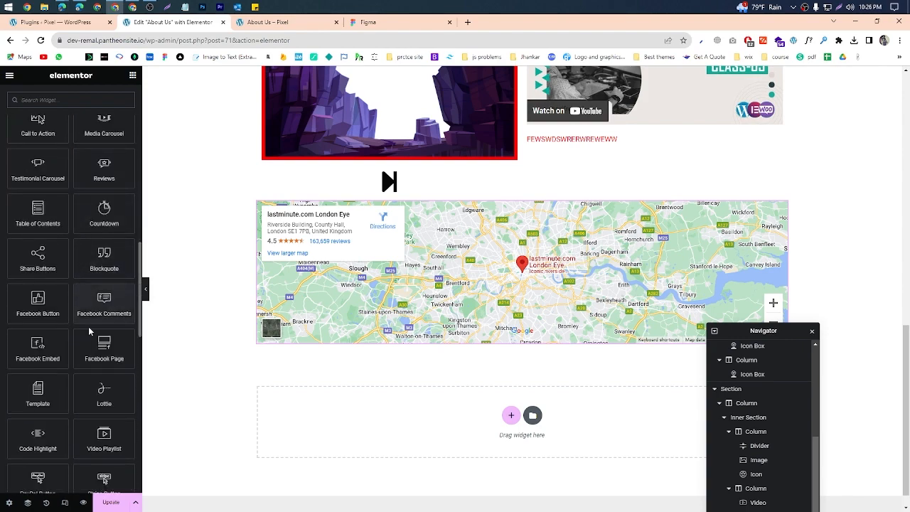
scroll(90, 330, down, 6)
Step: Minimize the editor's browser window, switch to the Google Meet call and dismiss the raised-hand notification
click(857, 22)
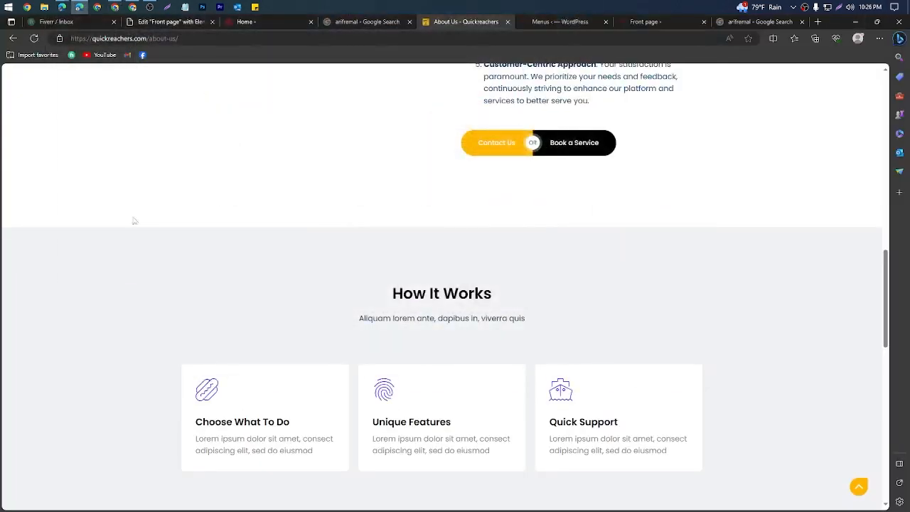
mouse_move(63, 12)
click(81, 61)
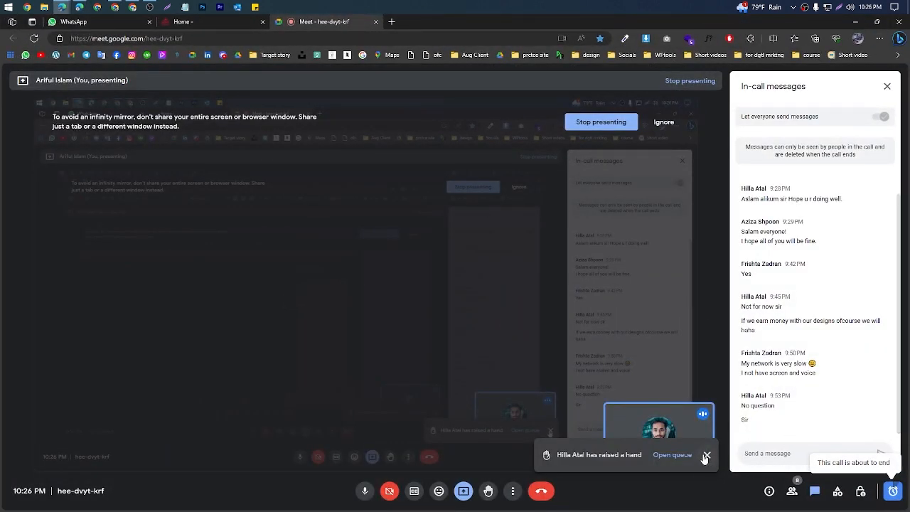
click(707, 456)
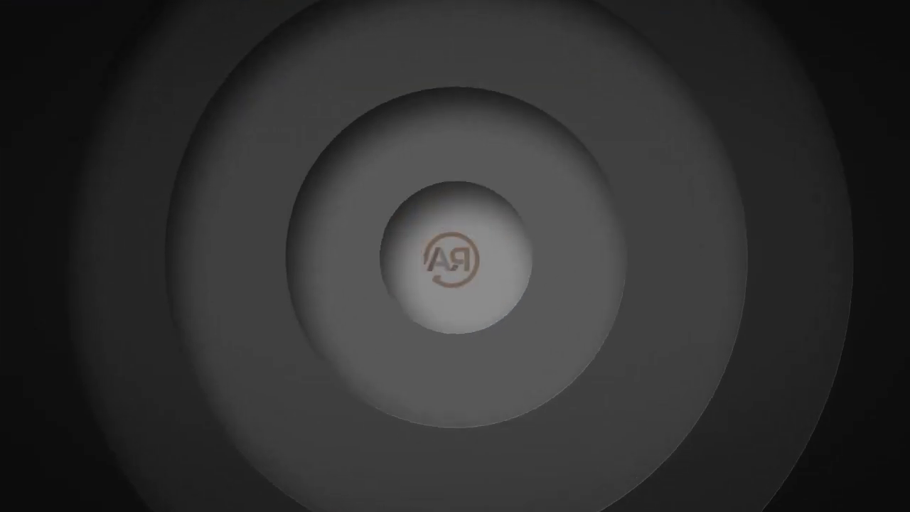